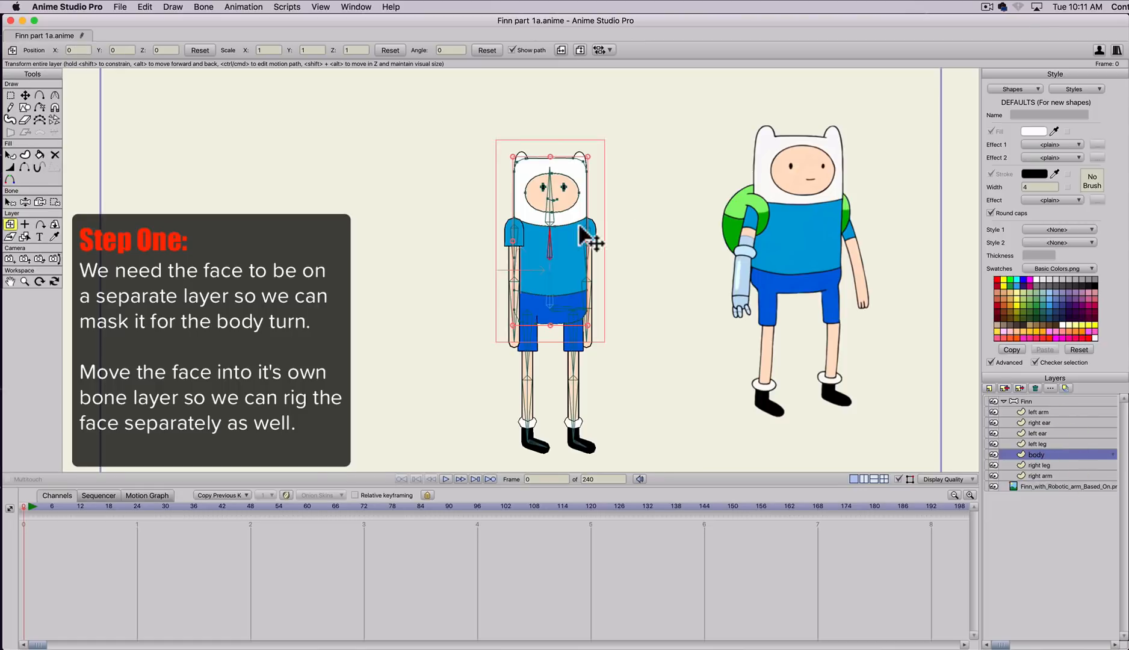
- Cut the face outline, eyes and mouth from the body layer and paste them into a new vector layer named face
key(g)
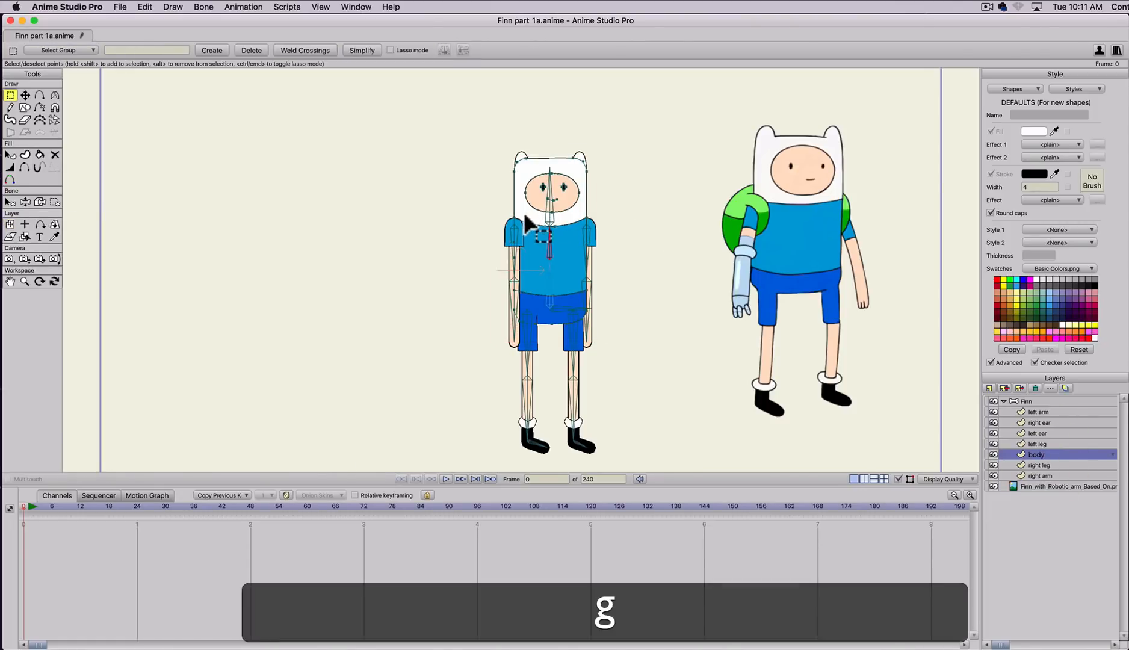
drag(521, 215, 580, 164)
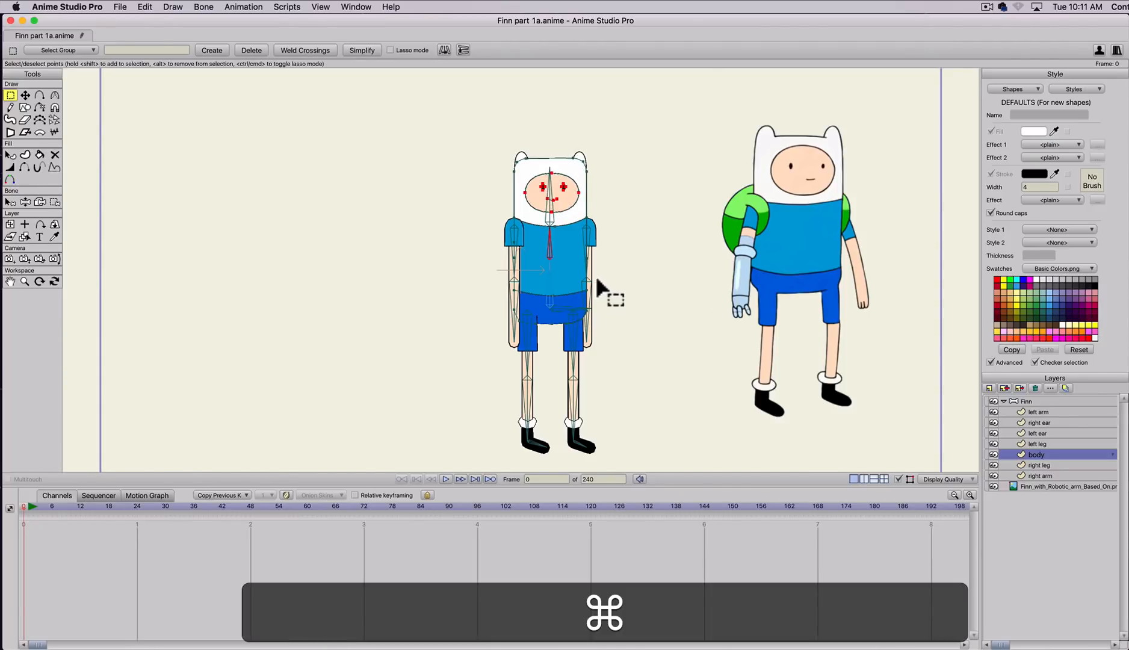
key(super+x)
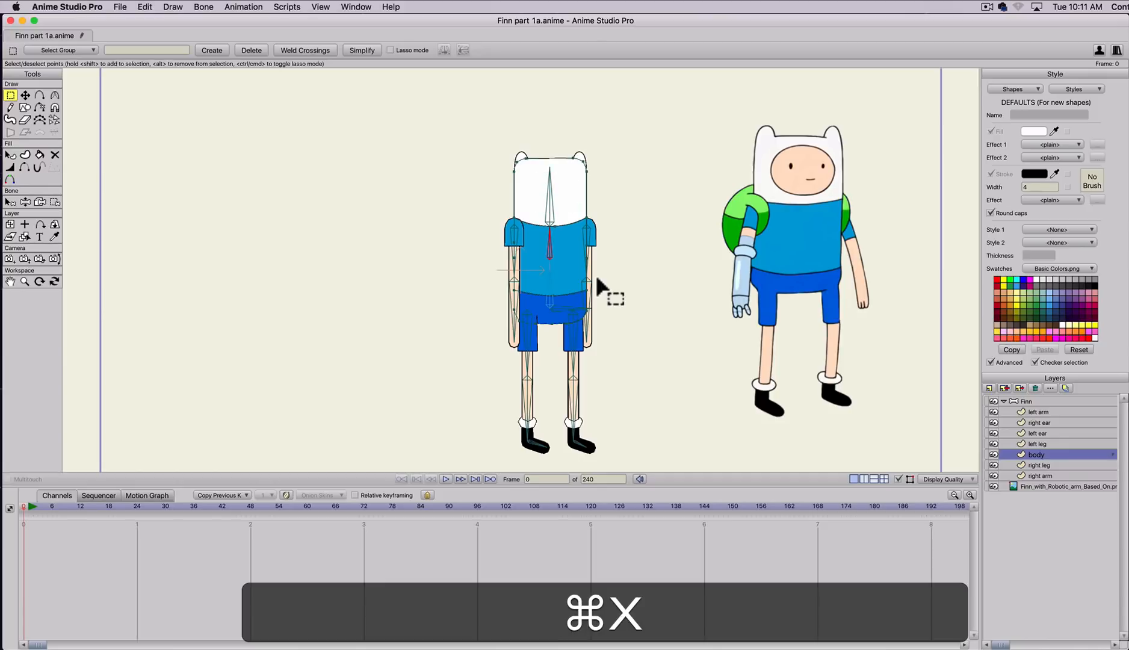
click(989, 388)
click(1017, 434)
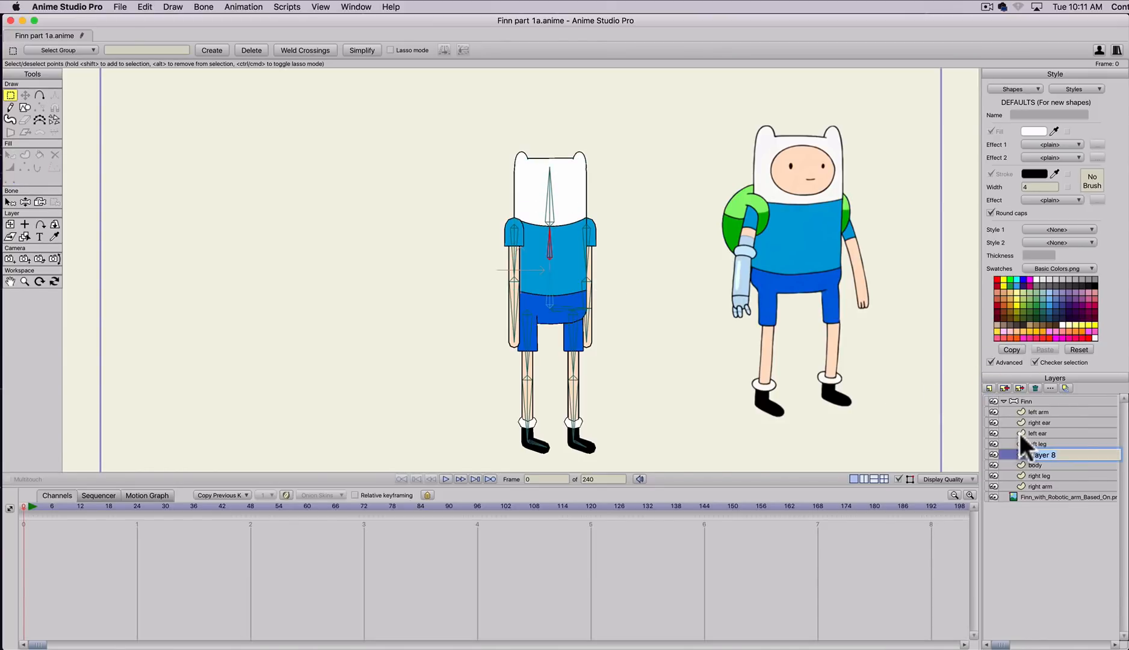
text(face)
key(Return)
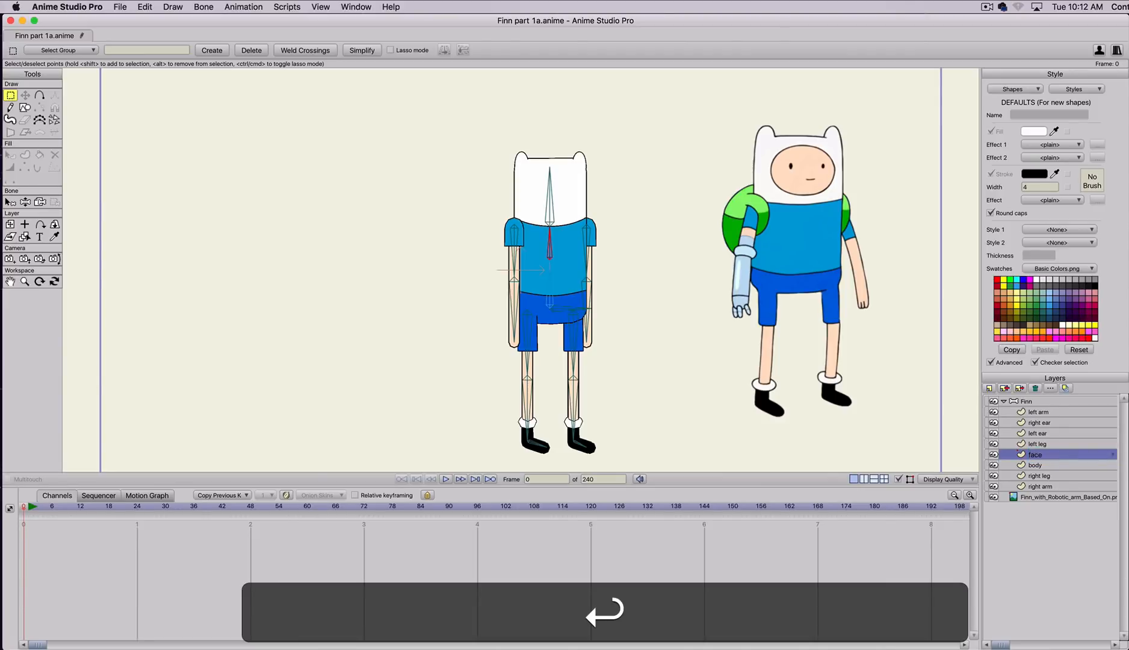
key(super+v)
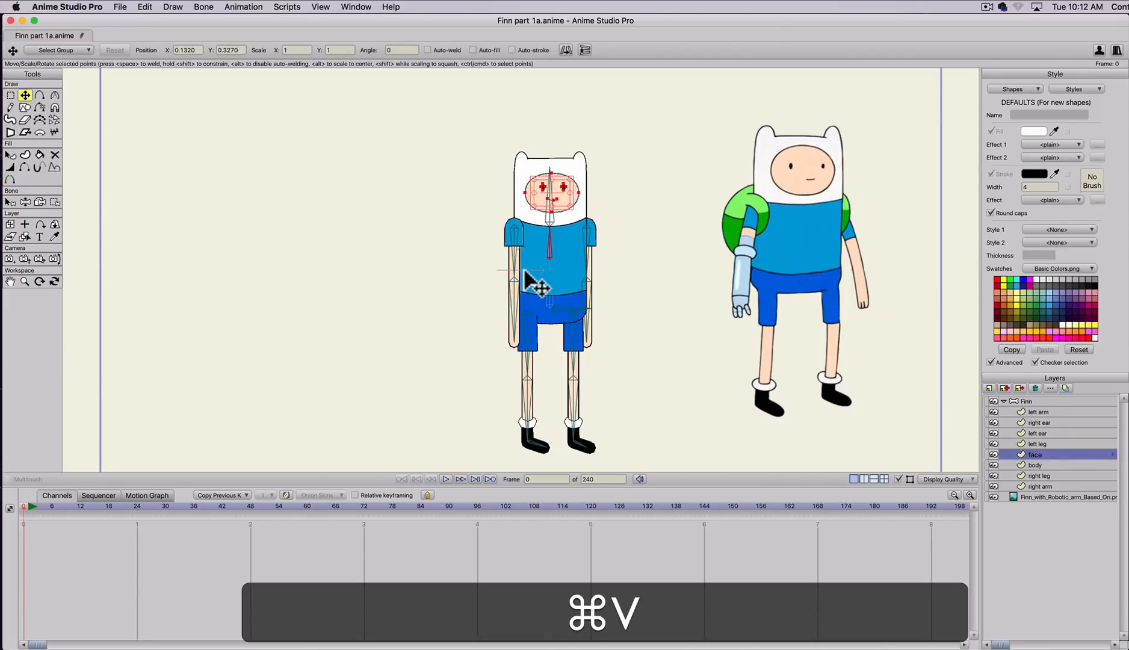
- Select both eyes on the face layer and cut them out
scroll(534, 244, up, 2)
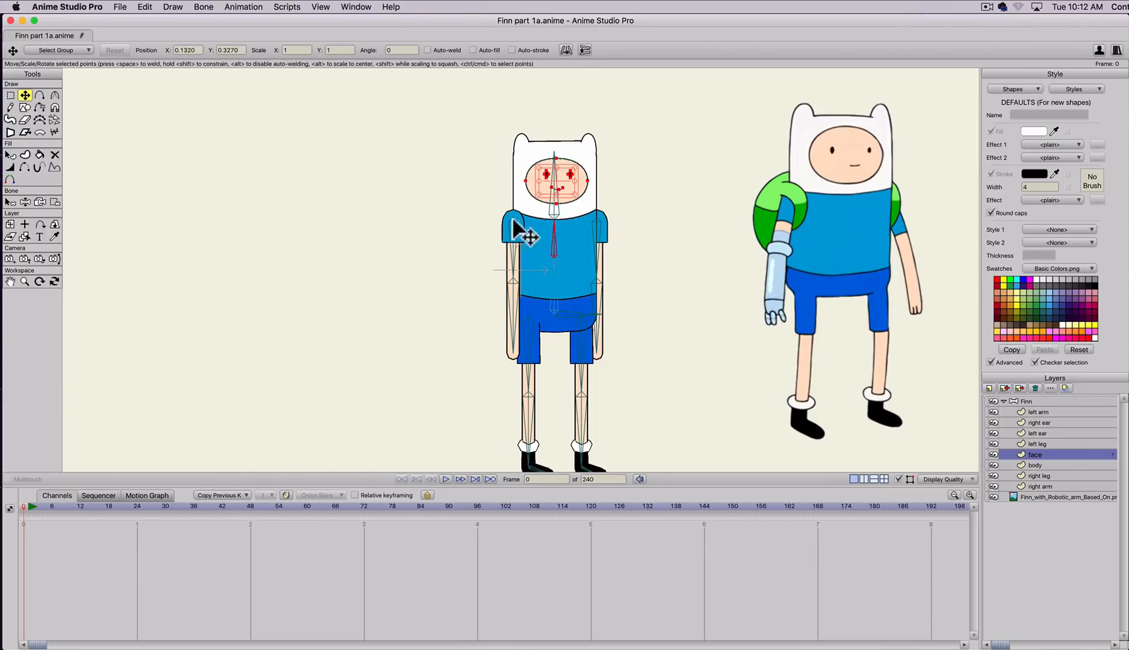
scroll(532, 207, up, 6)
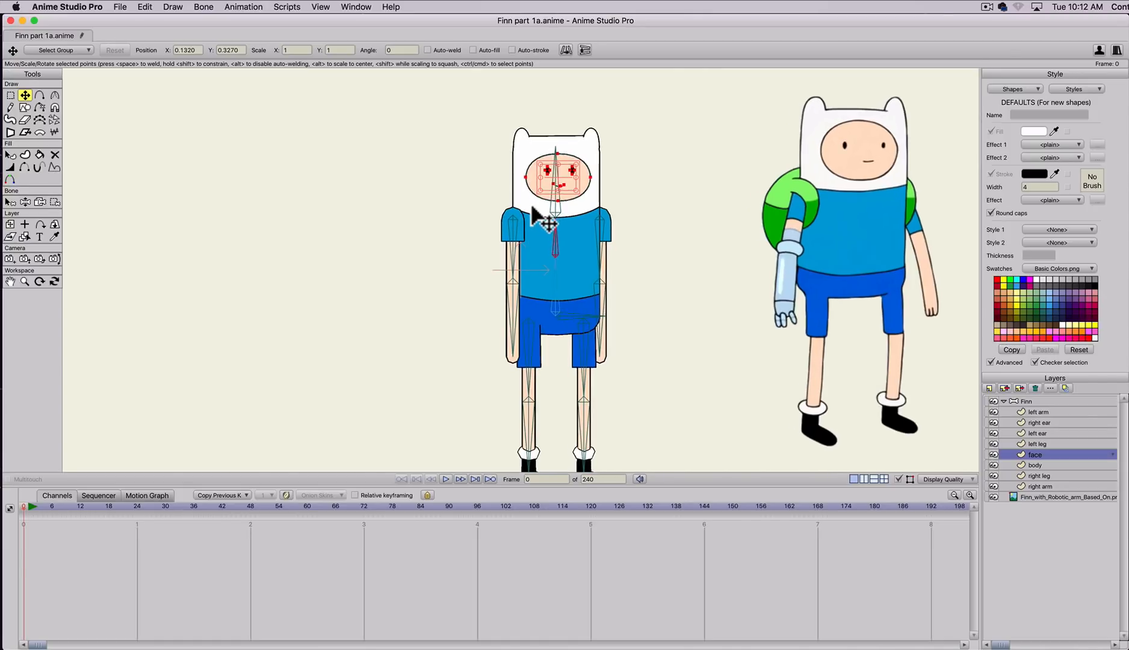
scroll(528, 198, up, 5)
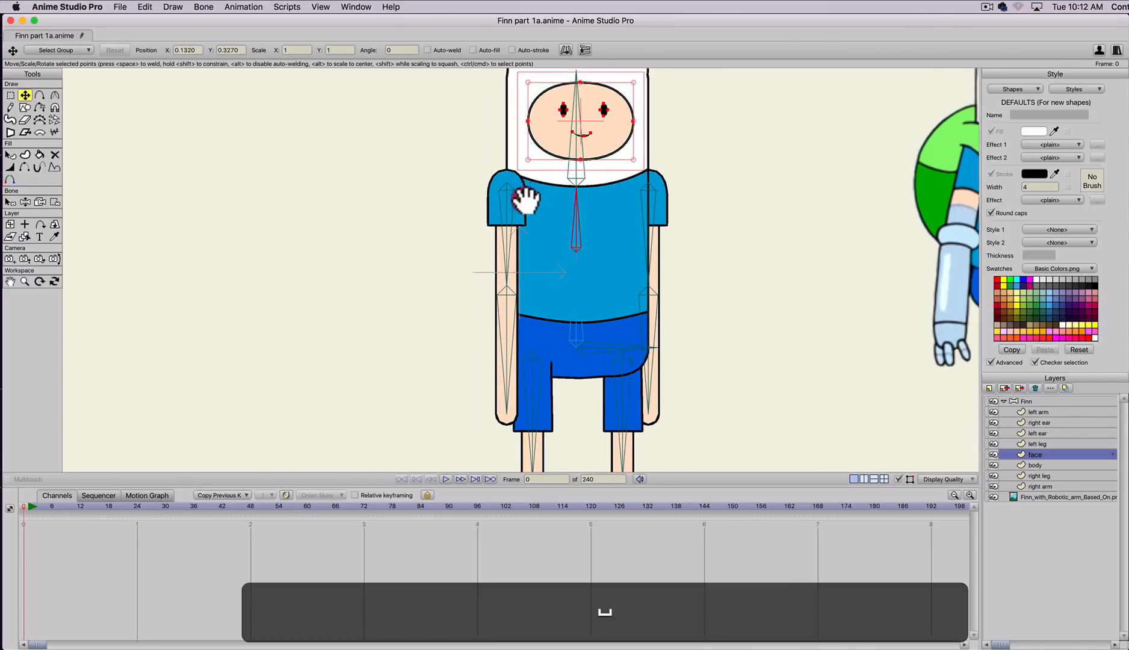
key(space)
scroll(489, 200, up, 1)
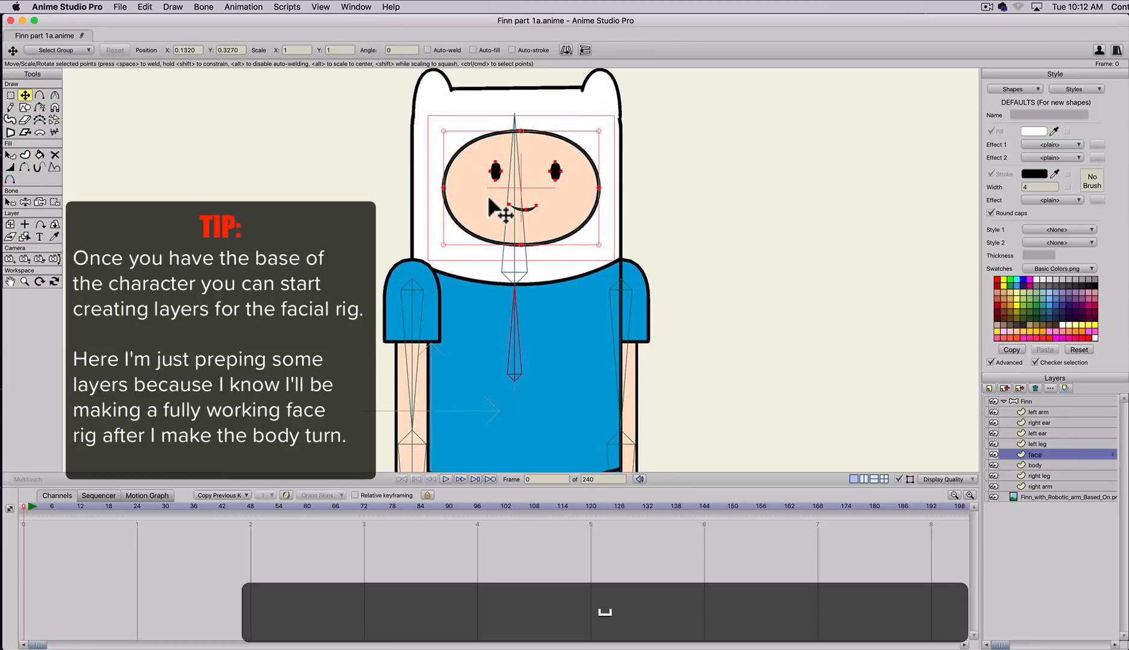
drag(487, 203, 469, 243)
key(t)
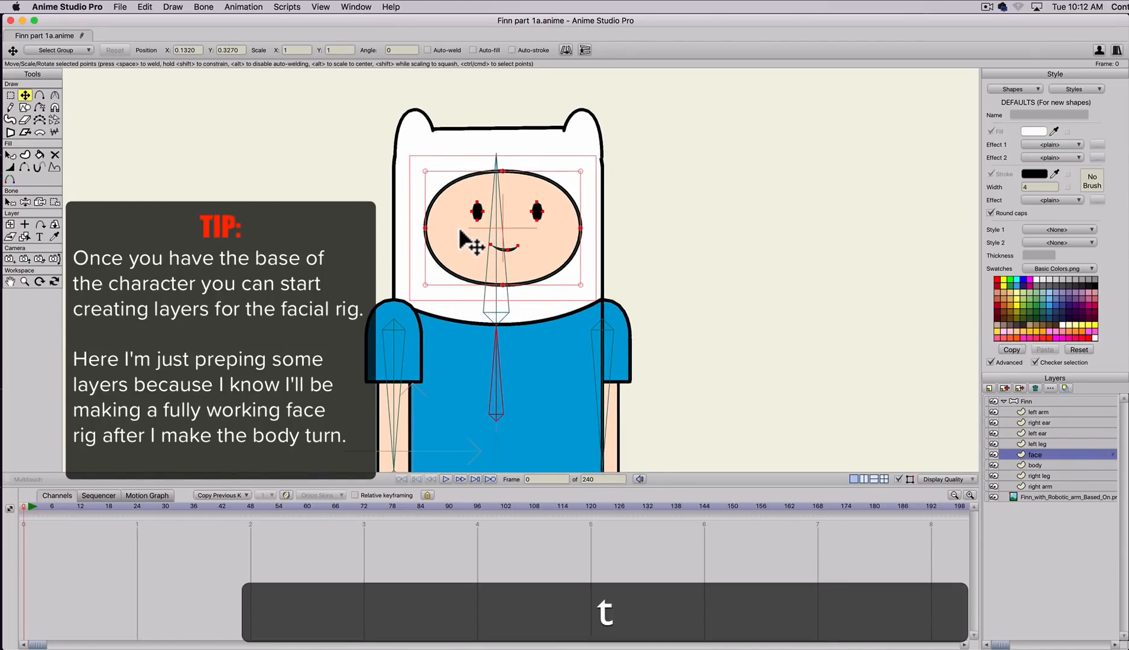
click(460, 230)
click(476, 210)
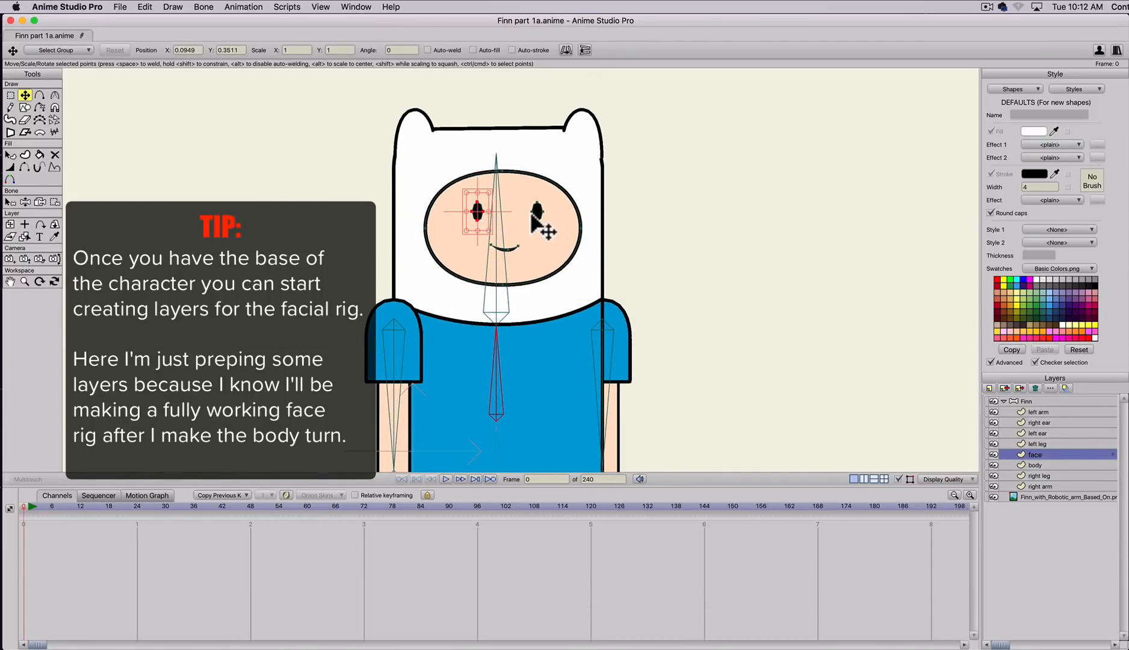
key(t)
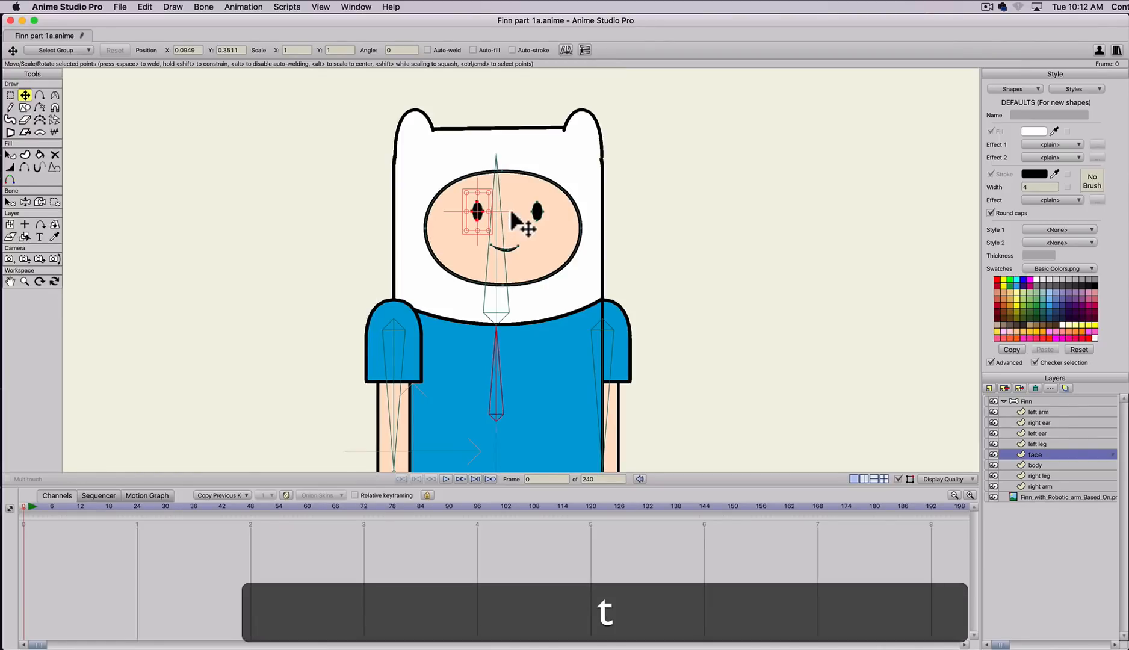
shift+click(536, 211)
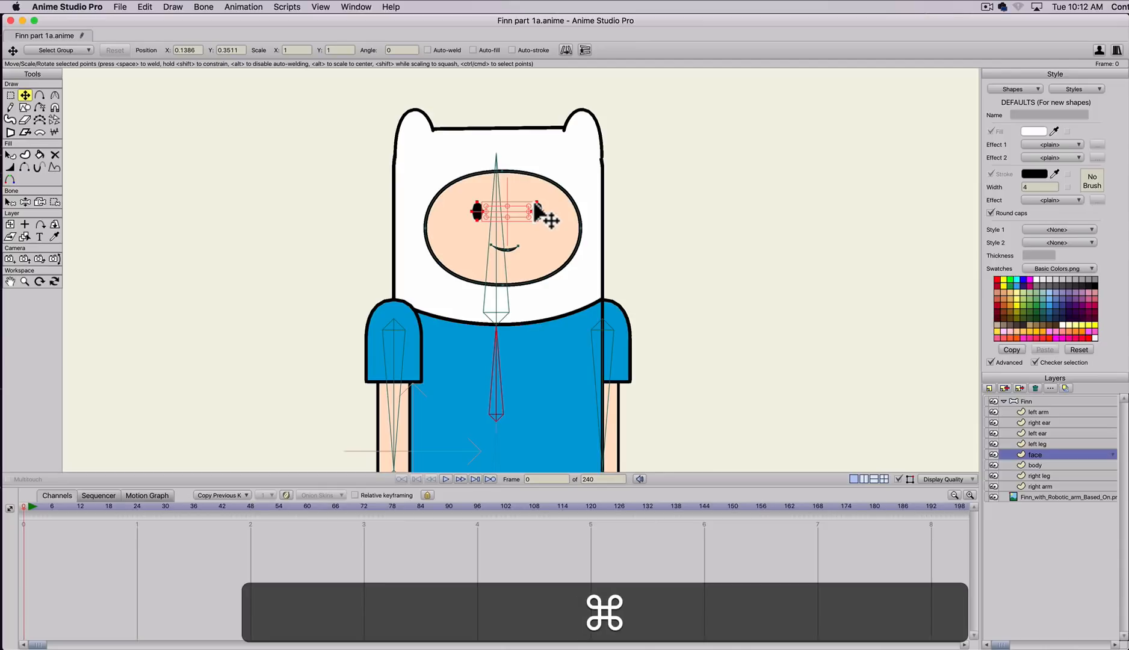
key(super+x)
- Create a new vector layer named eyes above the face layer and paste the cut eyes into it
click(988, 387)
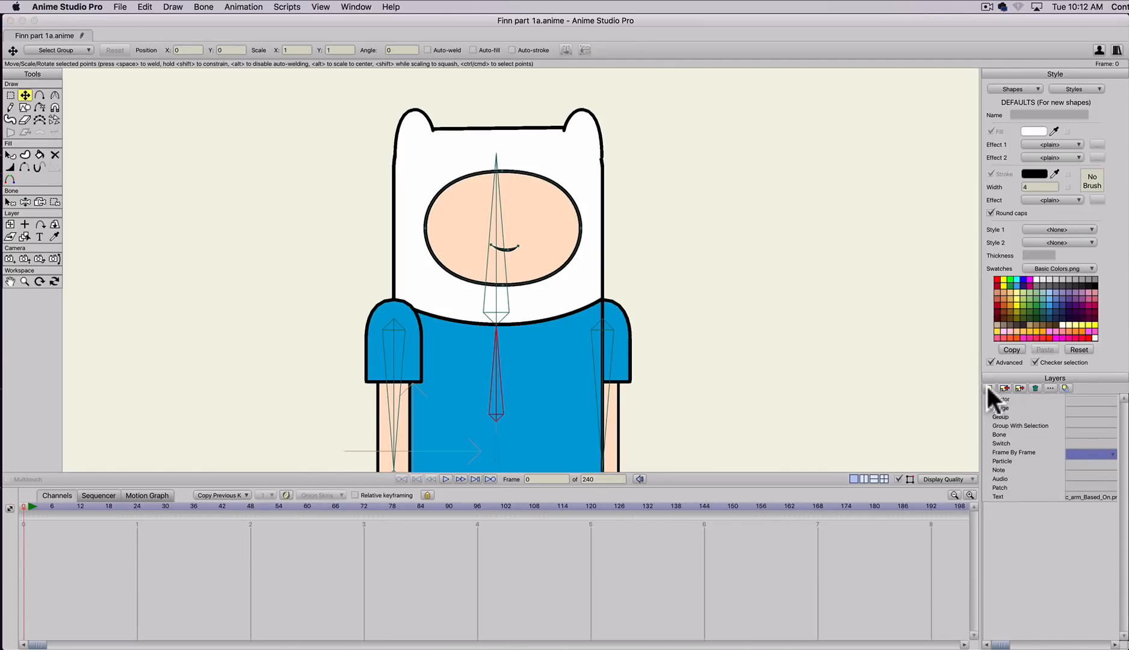
click(991, 394)
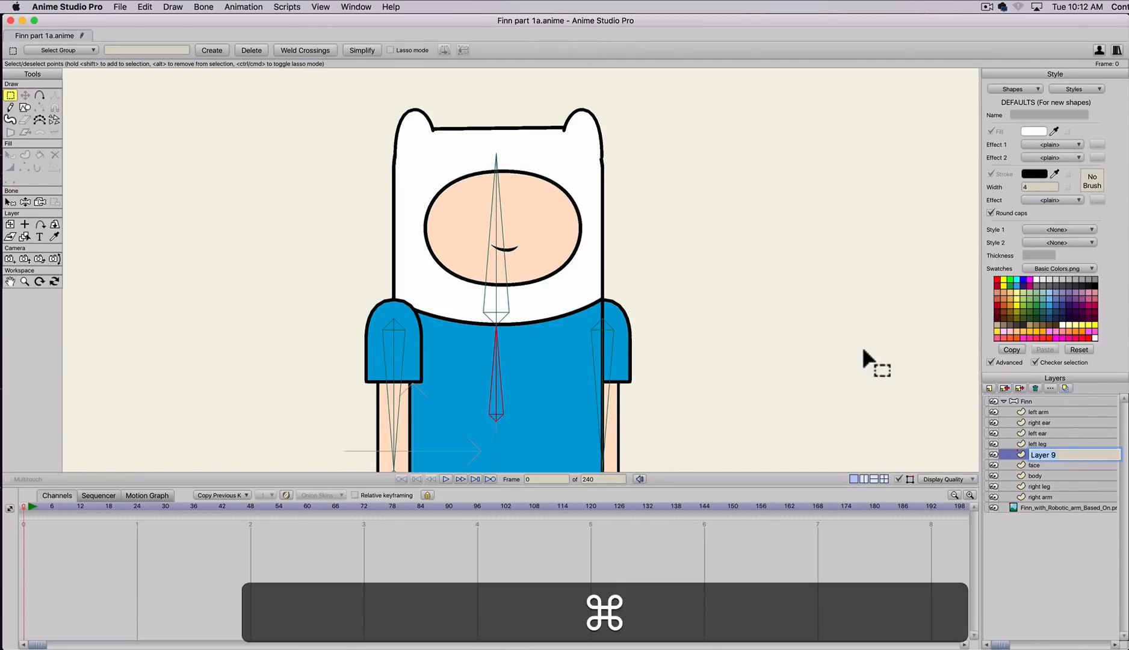
text(eyes)
key(Return)
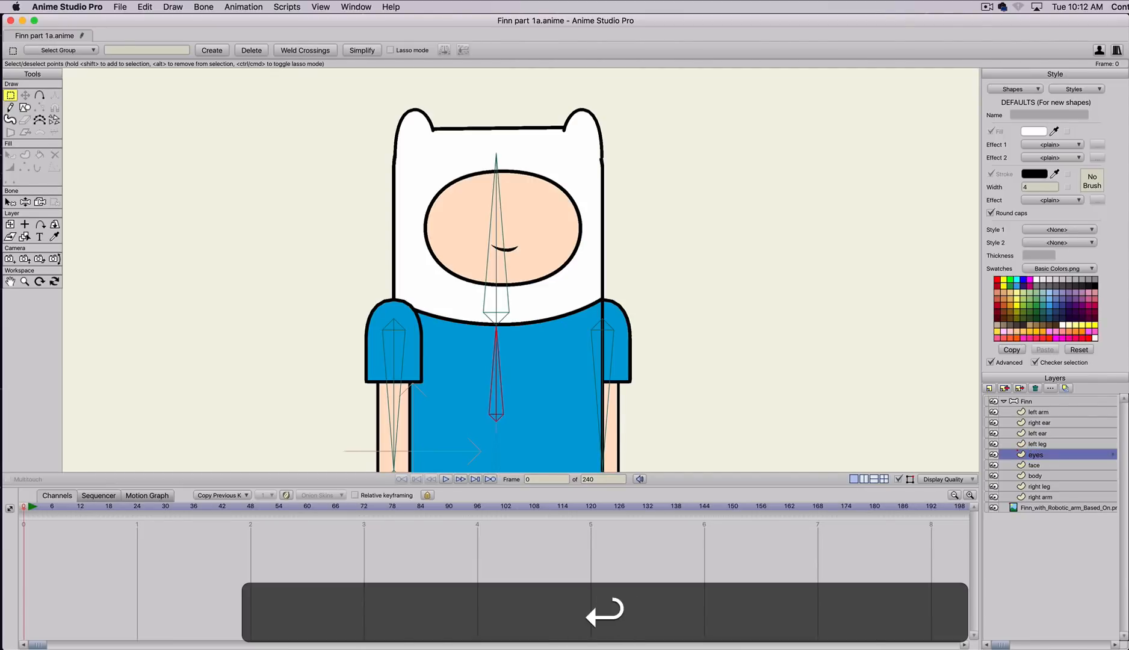
key(cmd+v)
- Set the curvature of the side points on both eyes to 0
scroll(479, 221, up, 3)
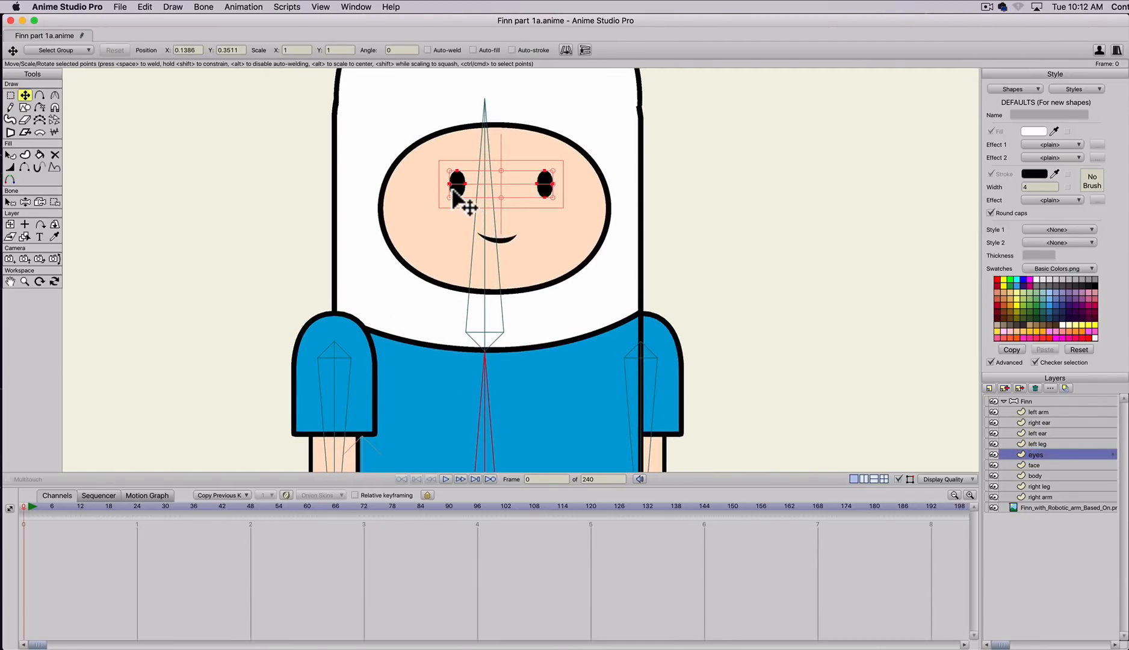
key(g)
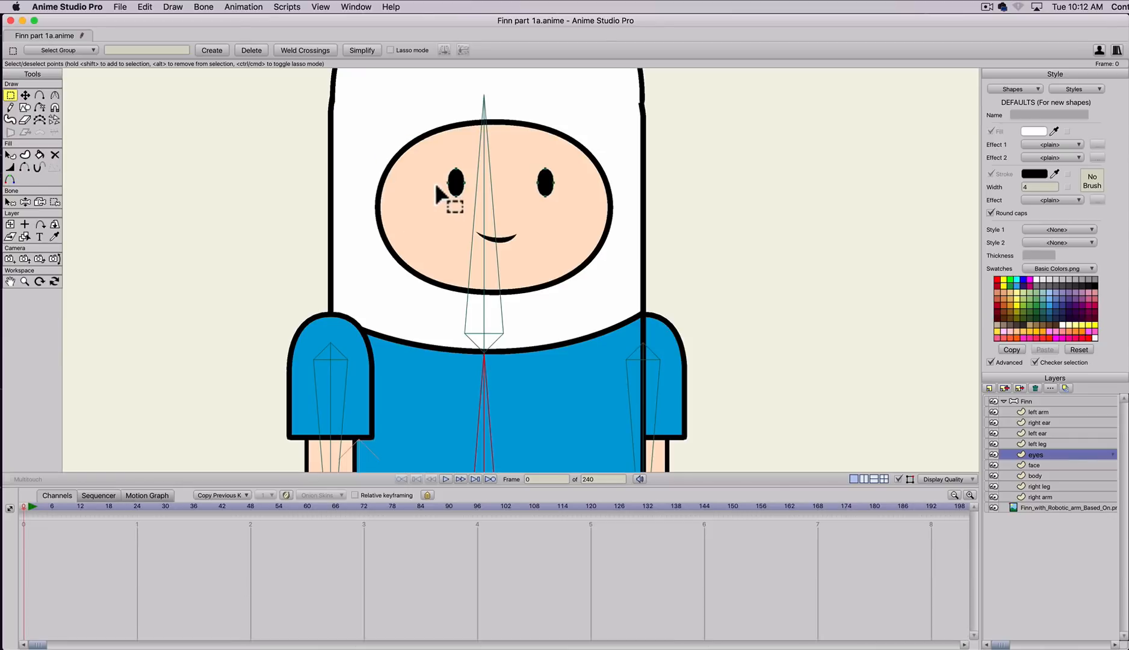
drag(433, 182, 264, 205)
key(c)
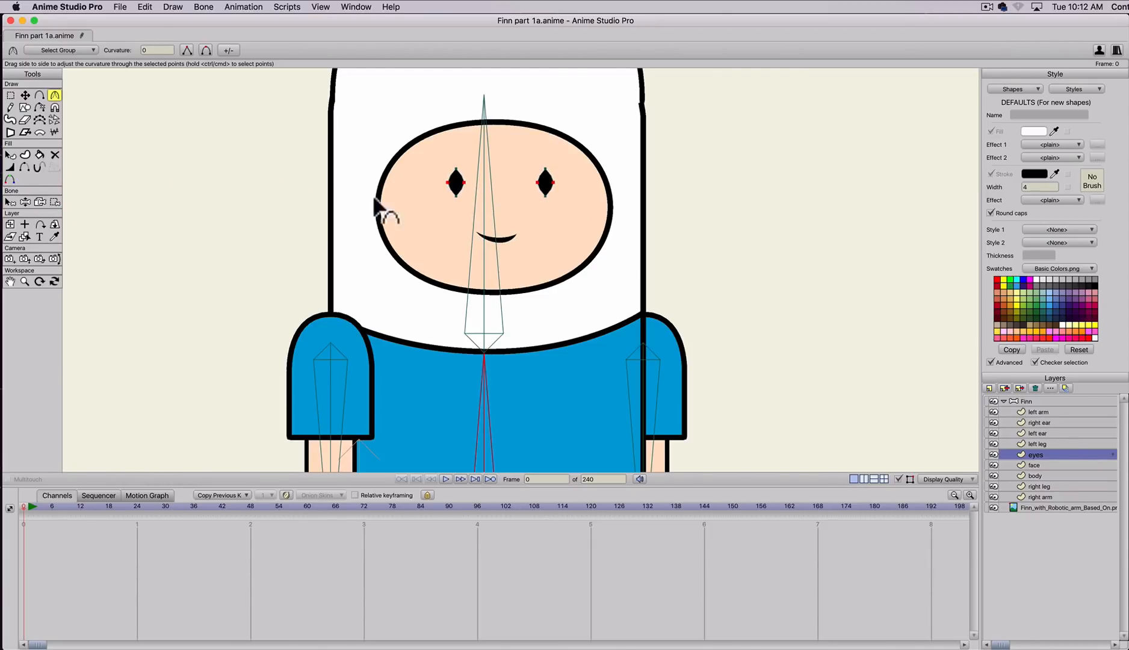
- Raise the curvature of the top and bottom points on both eyes to about 0.57
key(g)
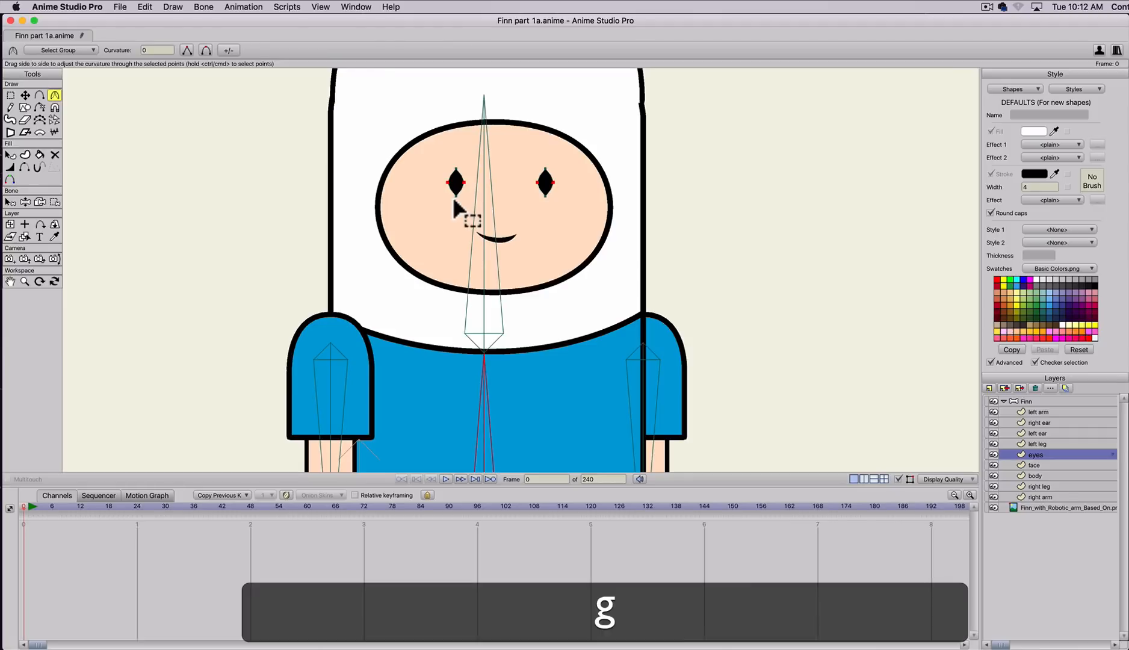
drag(450, 204, 464, 167)
drag(542, 163, 552, 203)
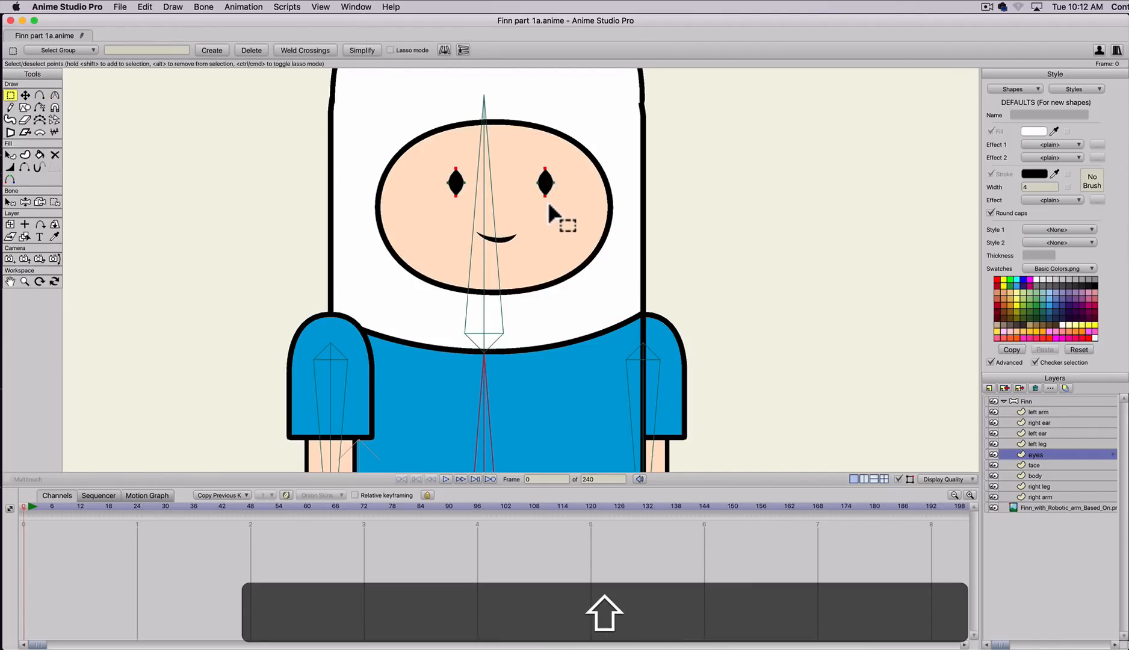
key(c)
drag(545, 197, 1068, 248)
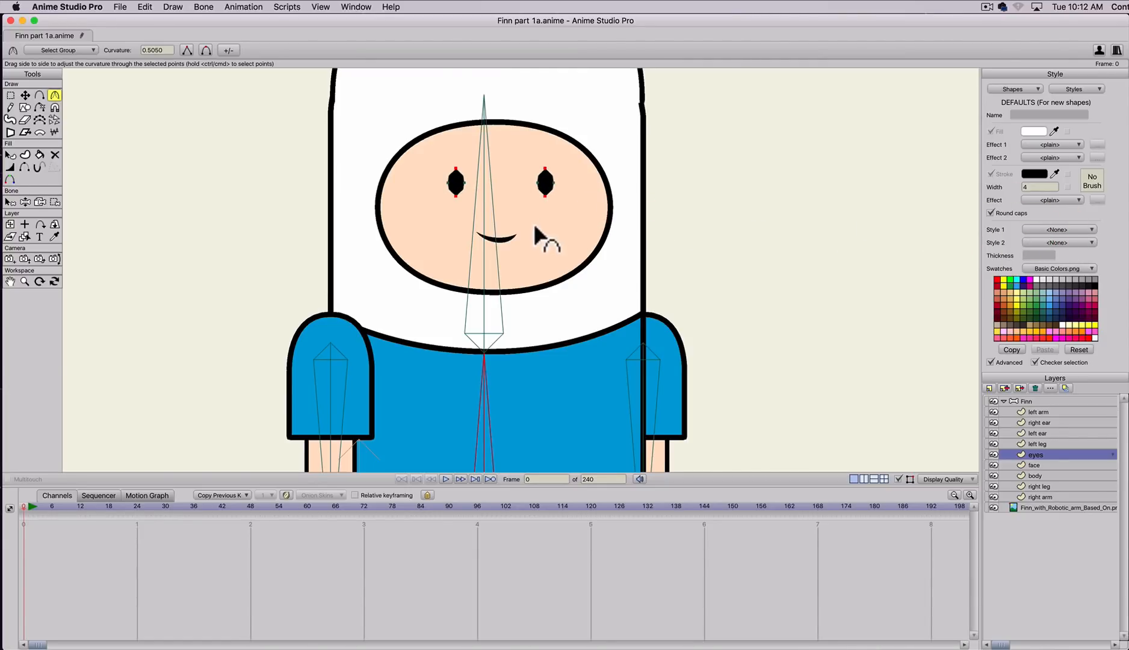
drag(505, 222, 626, 212)
- Lower the top point of the left eye slightly, to about X 0.095, Y 0.362
scroll(408, 200, up, 2)
drag(408, 196, 453, 267)
scroll(454, 262, up, 1)
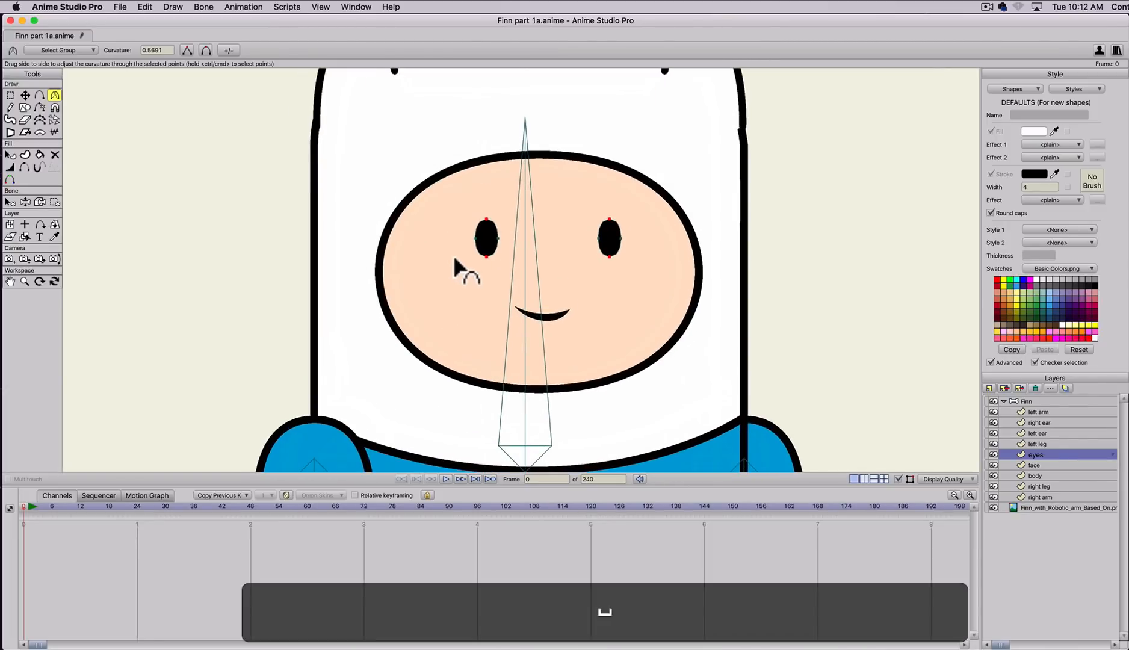
key(t)
click(466, 235)
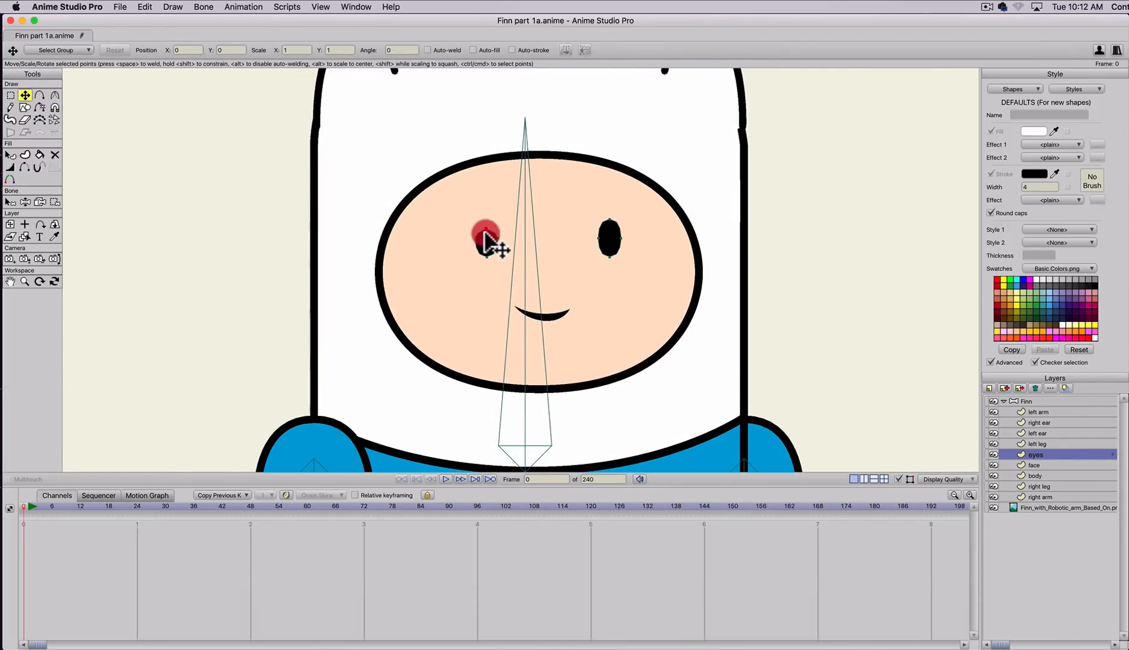
mouse_move(485, 232)
mouse_down()
mouse_move(488, 261)
mouse_move(487, 223)
mouse_up()
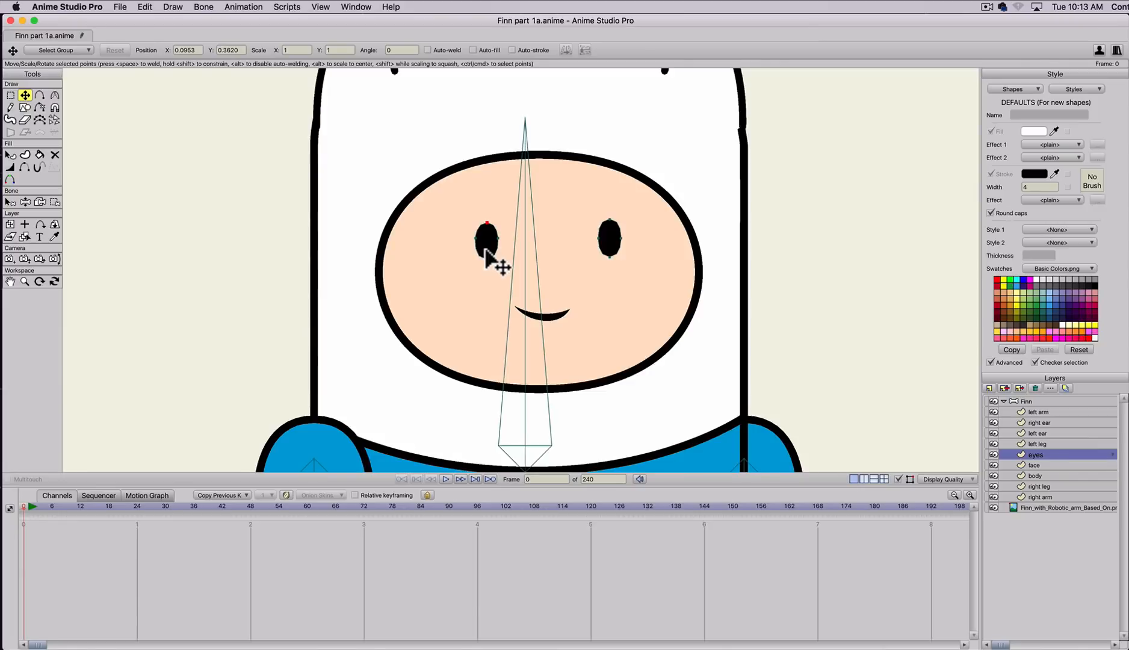
- Delete the mouth shape from the face layer
scroll(495, 259, down, 1)
scroll(509, 314, down, 1)
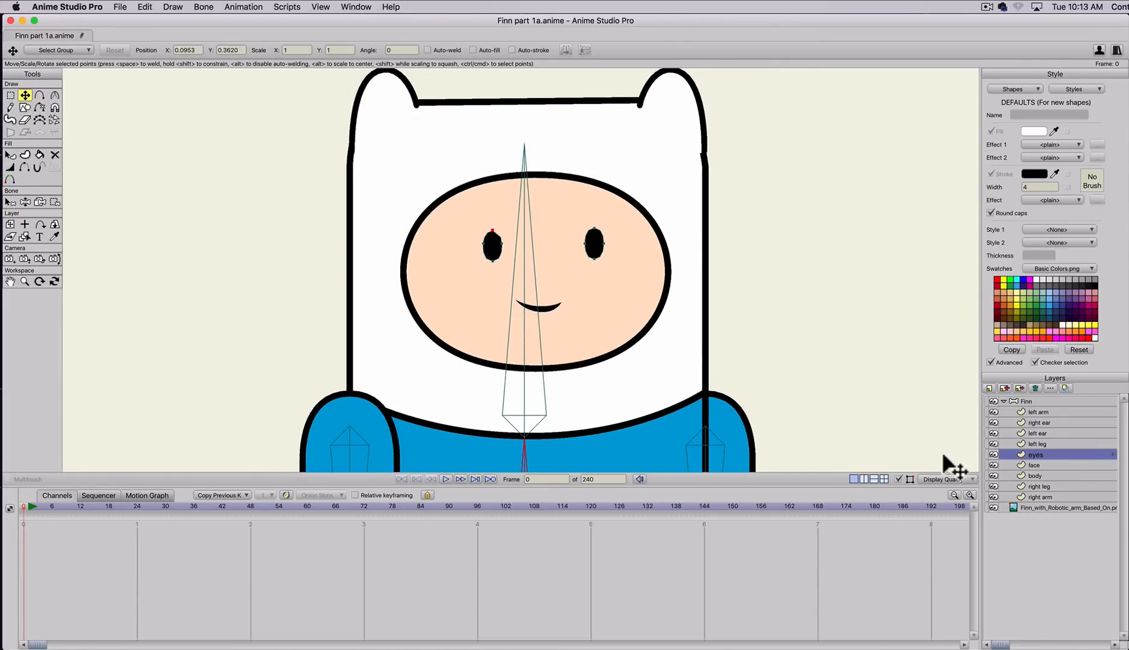
click(1042, 464)
key(t)
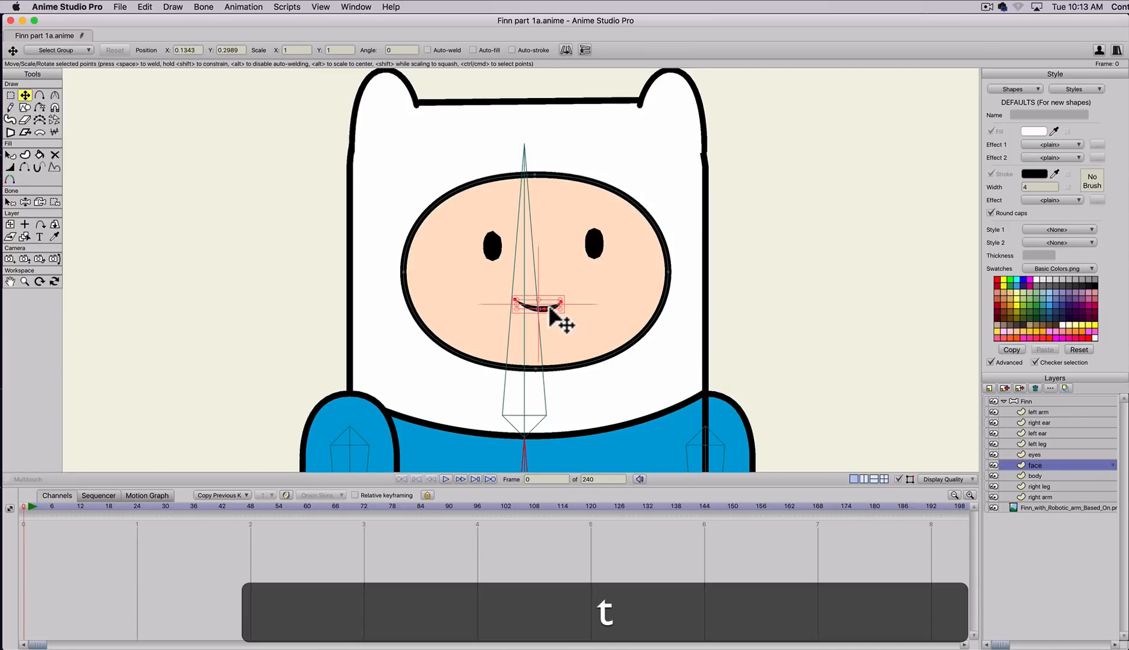
key(BackSpace)
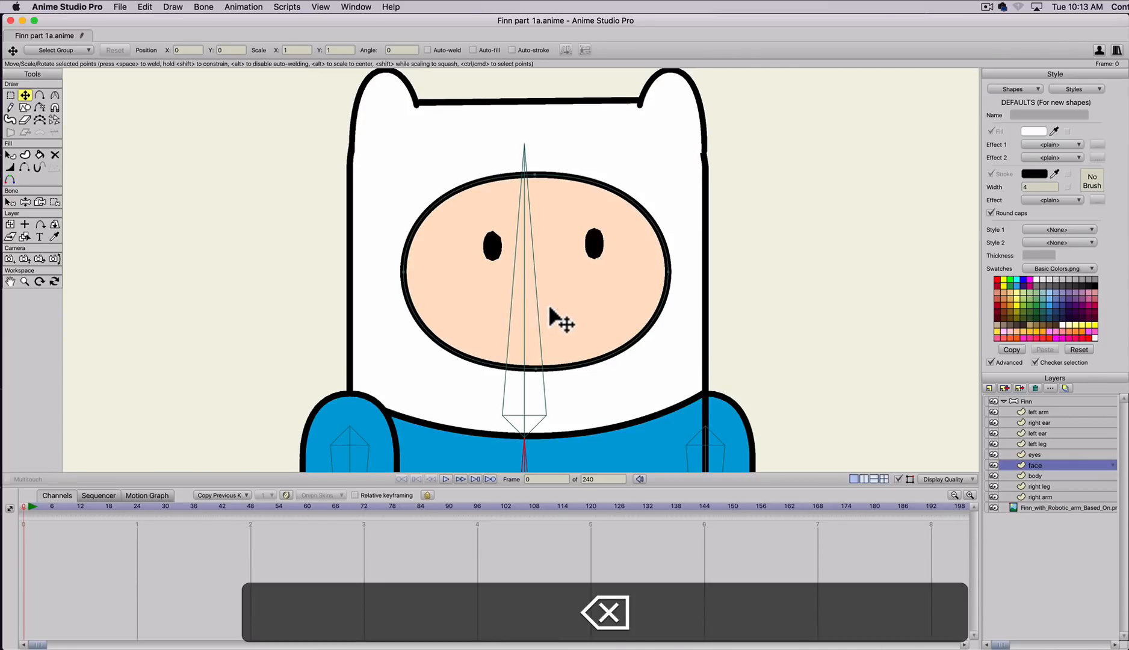
- Create a new vector layer named mouth directly above the face layer
click(989, 388)
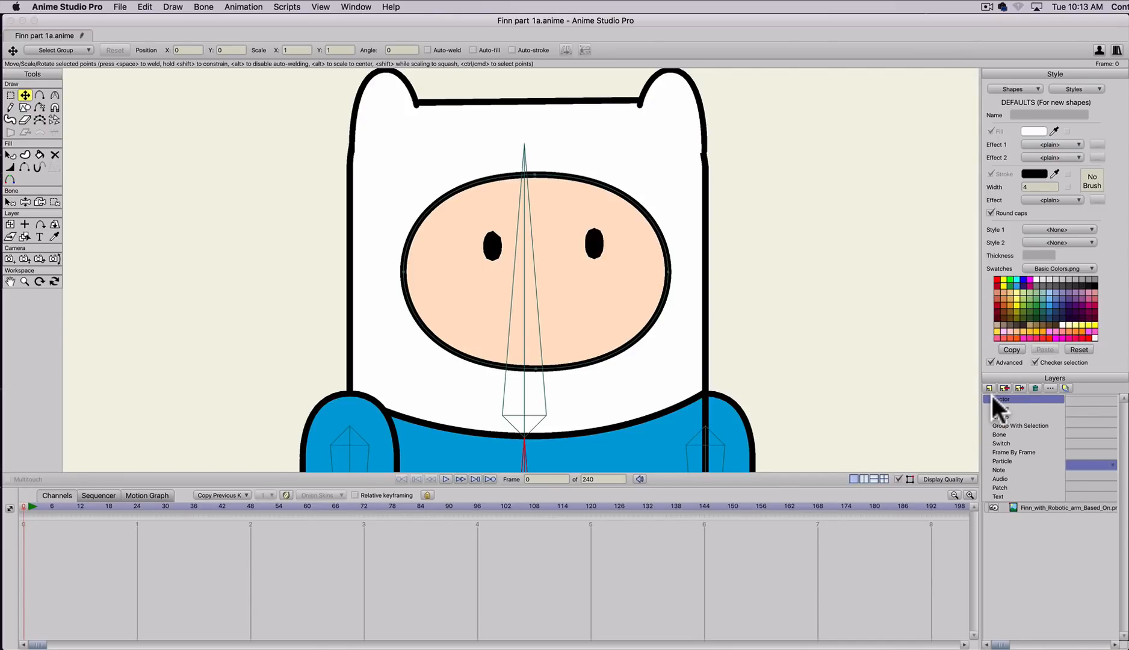
click(992, 397)
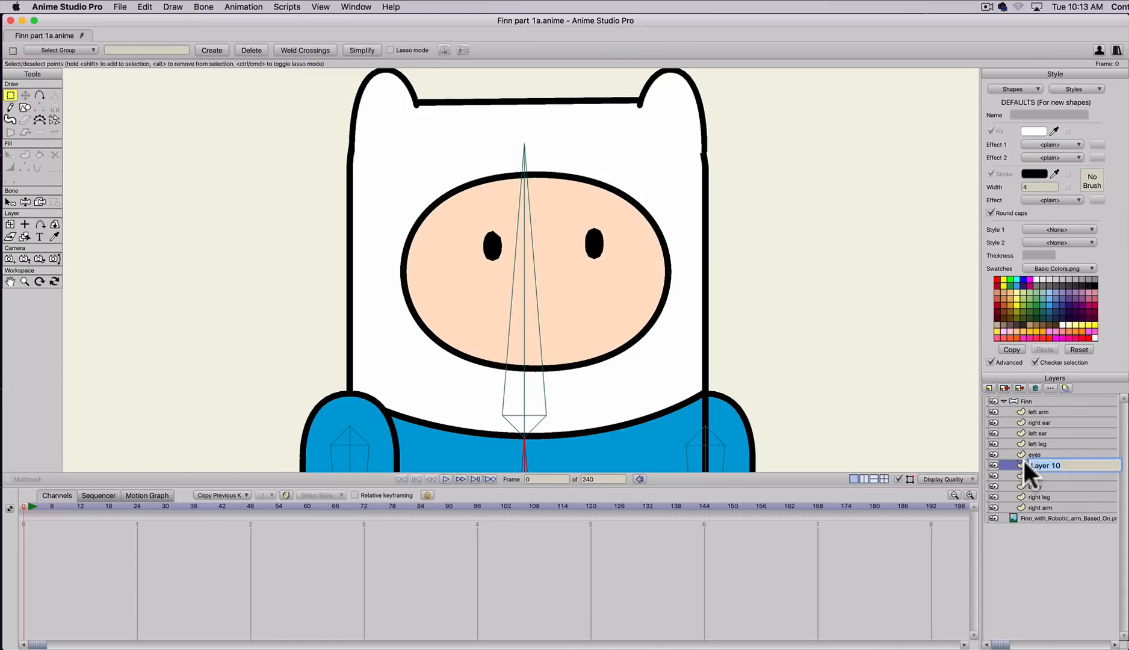
text(mouth)
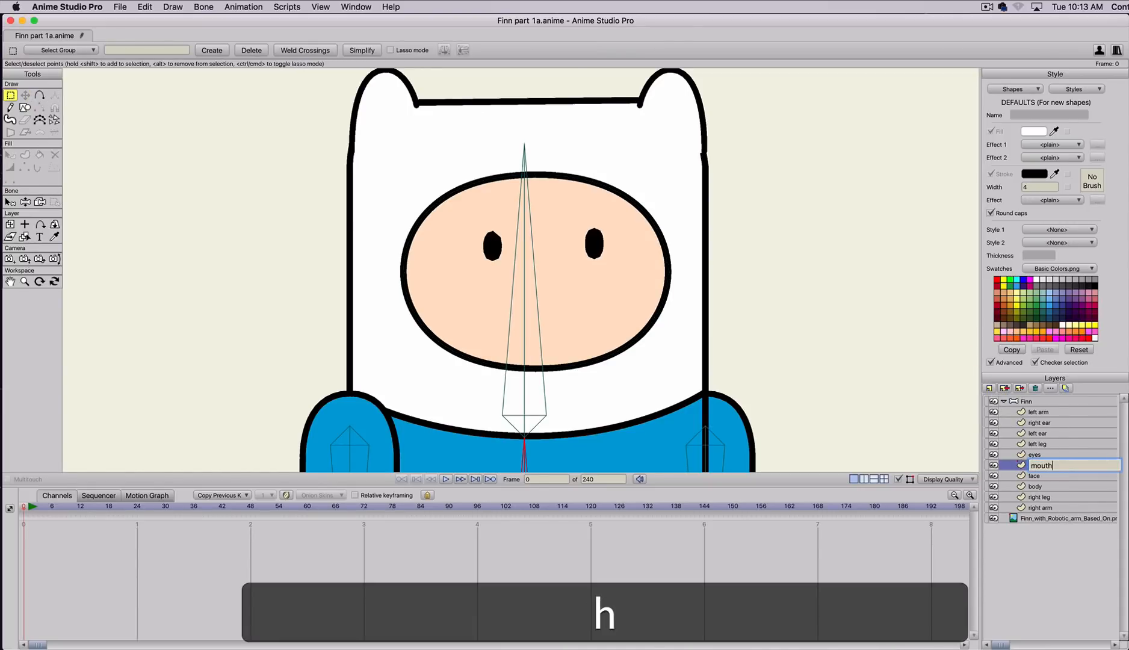
key(Return)
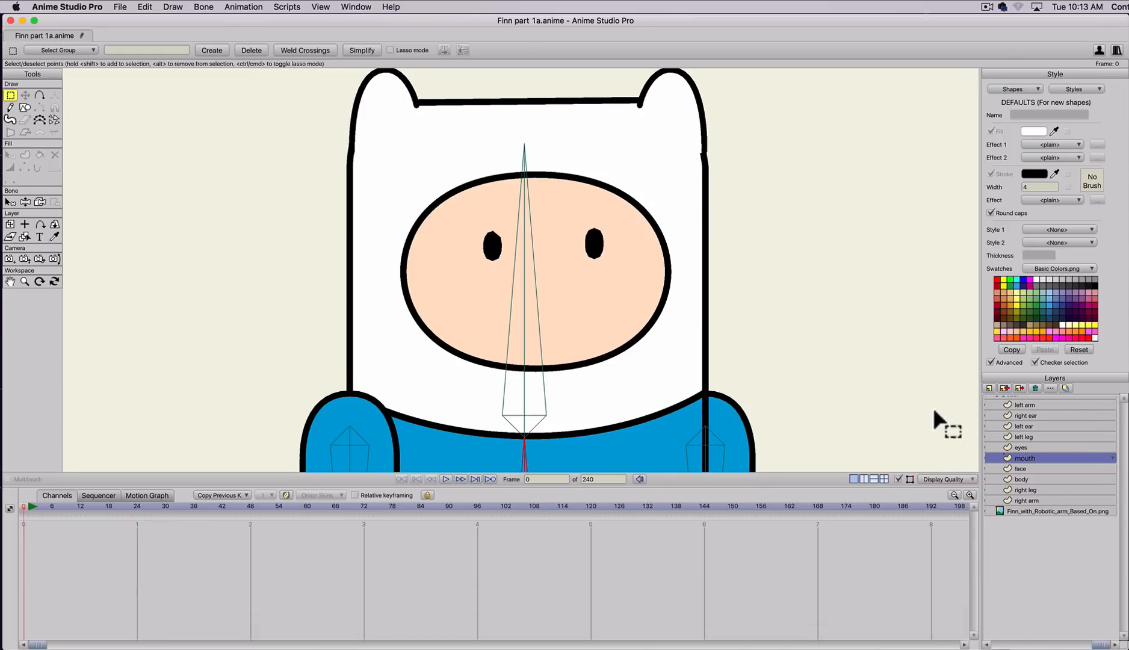
key(s)
drag(770, 284, 885, 356)
key(super+z)
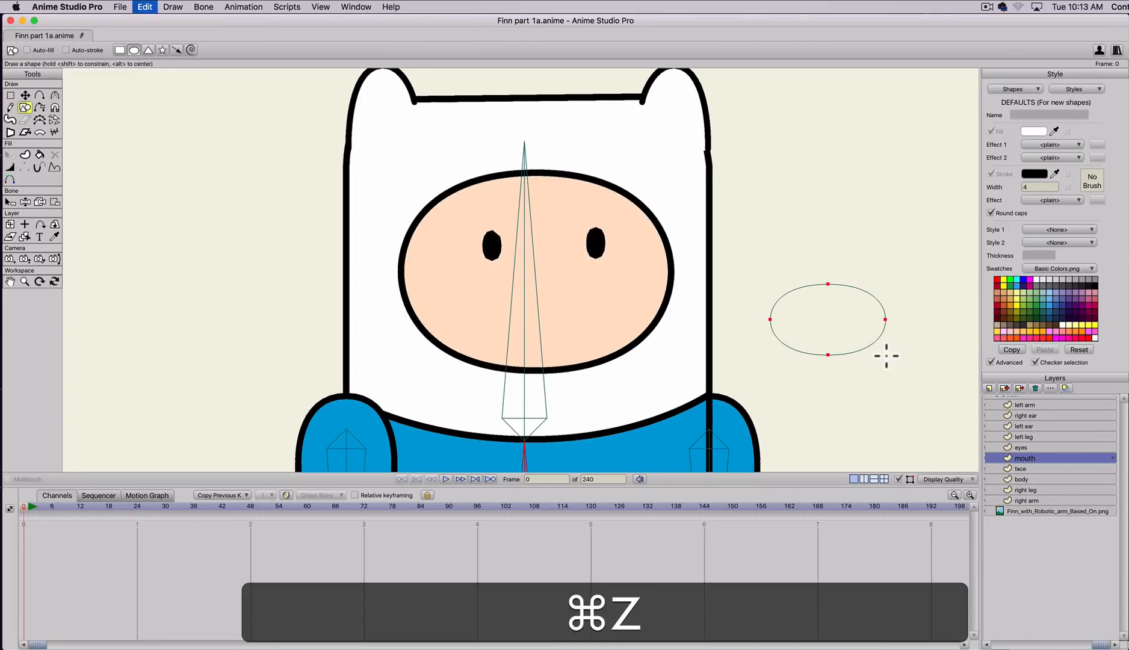
scroll(994, 456, left, 2)
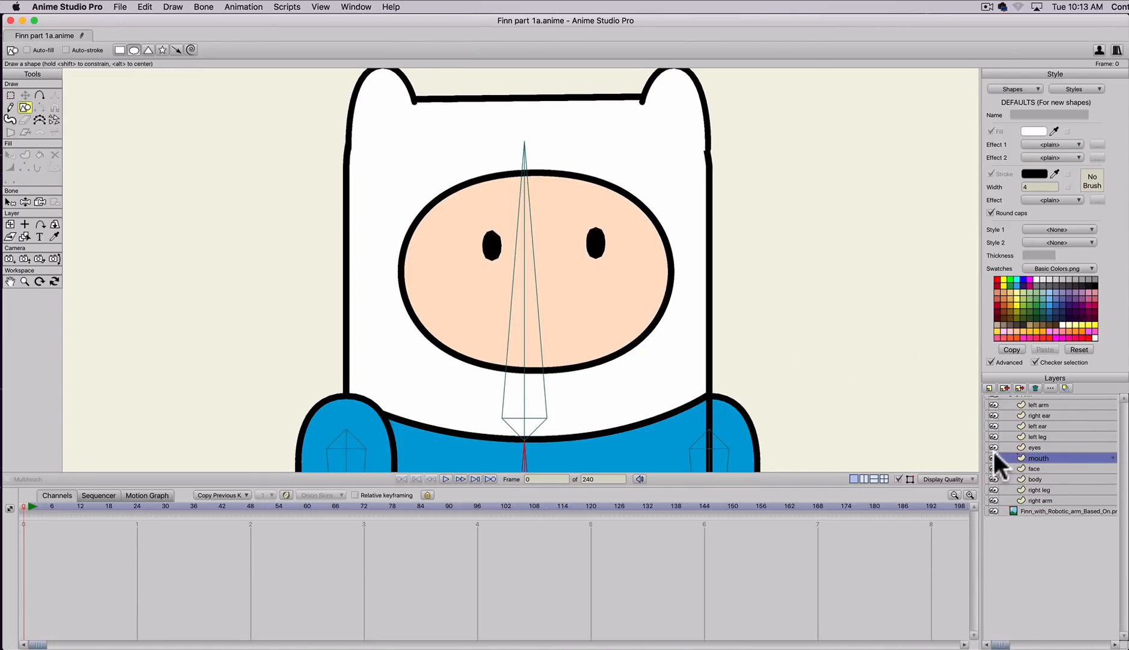
- Draw an oval beside the head on the mouth layer and place a smaller duplicate centred inside it
double_click(1048, 455)
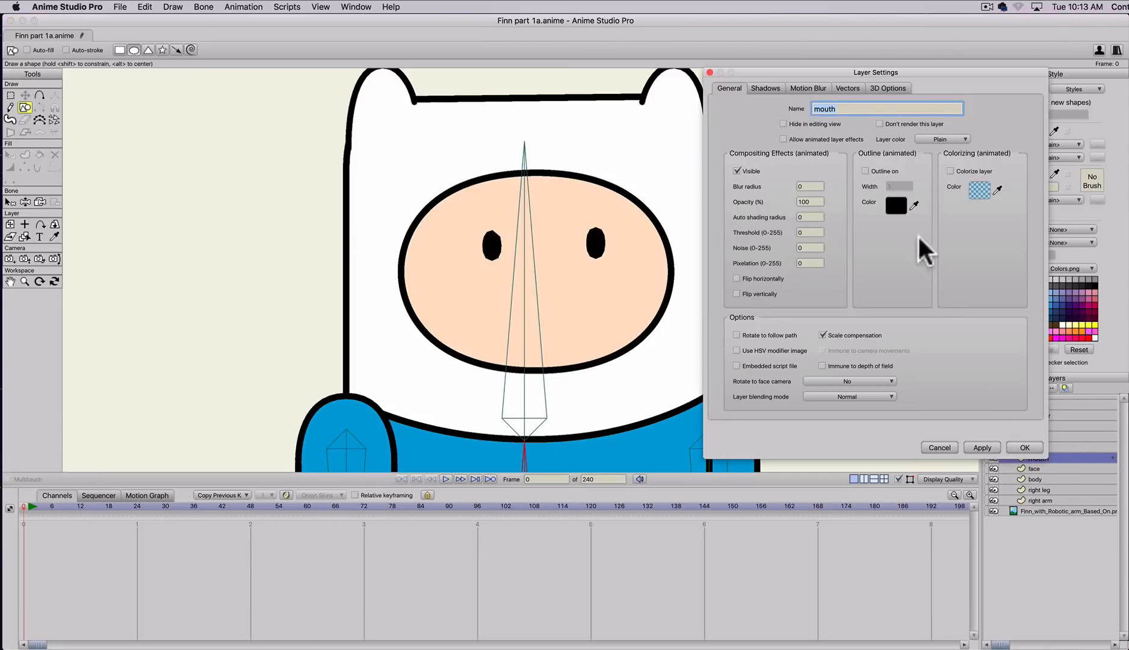
click(936, 447)
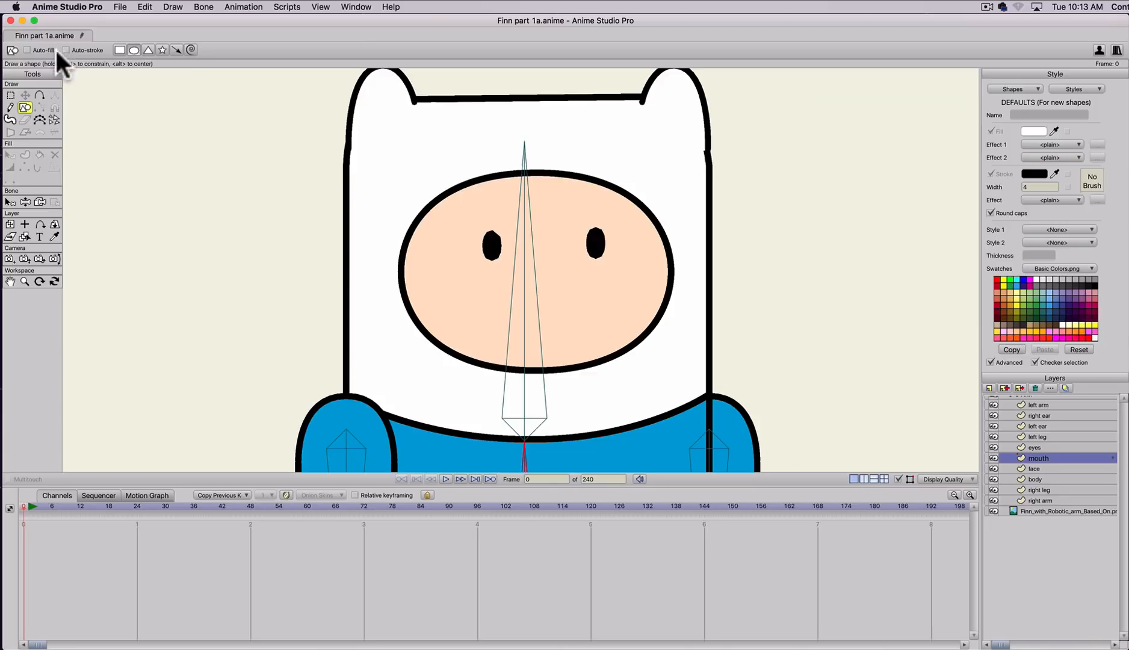
drag(742, 264, 905, 385)
key(super+v)
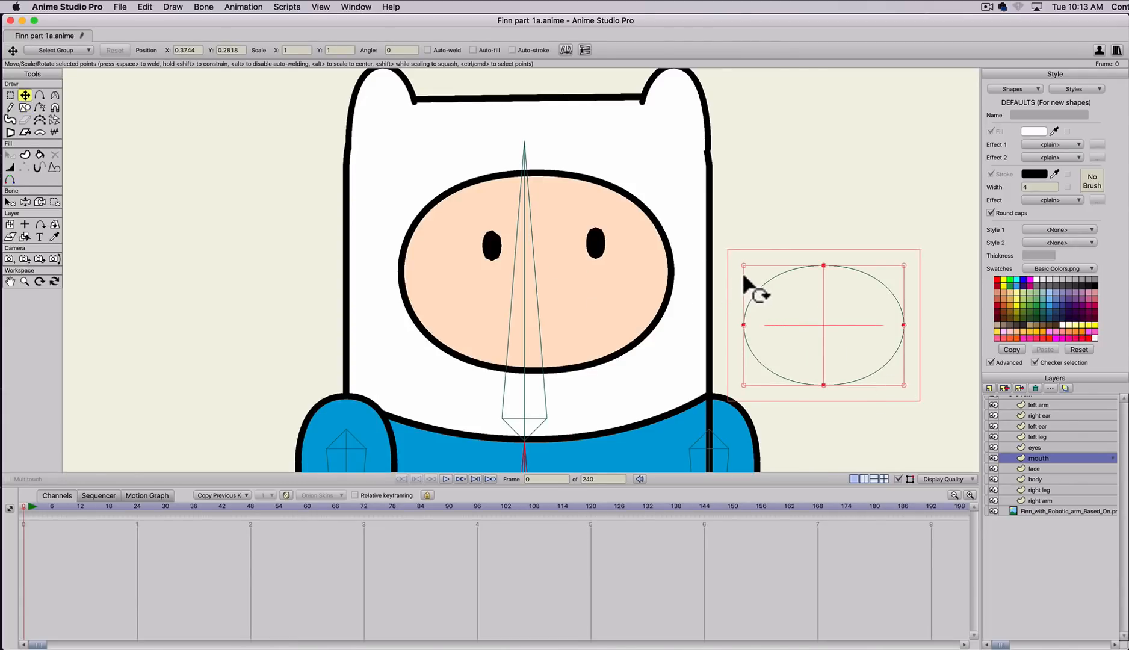
drag(744, 266, 764, 286)
key(alt)
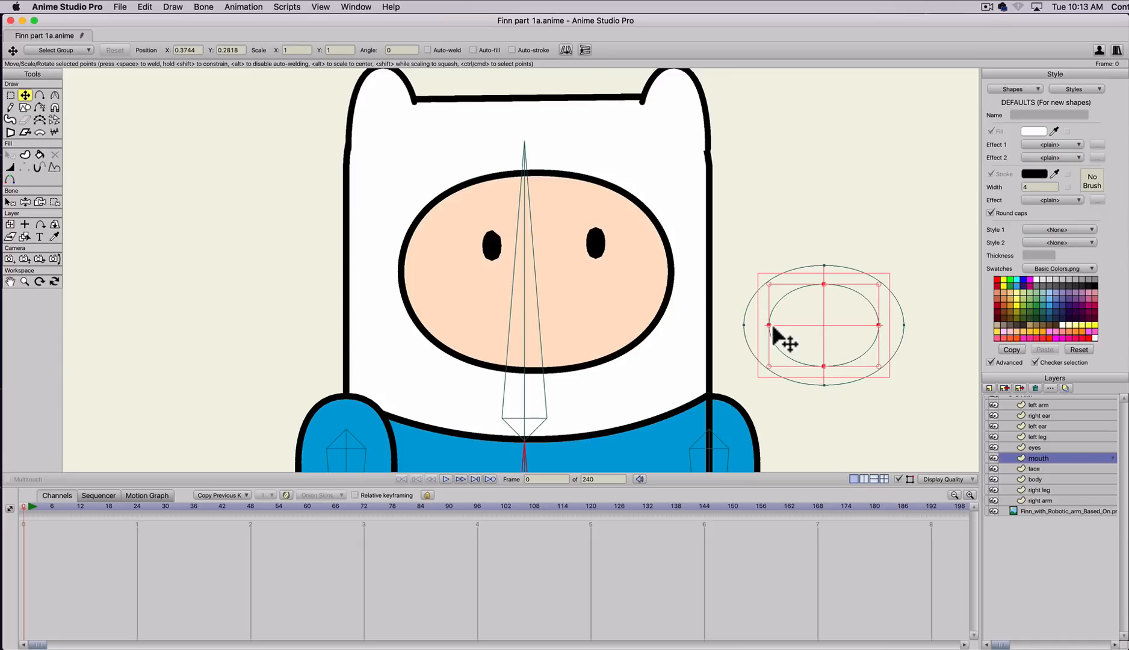
- Connect the inner oval's left and right points to the outer oval with added lines, using auto-weld
key(a)
drag(770, 325, 750, 322)
key(super+z)
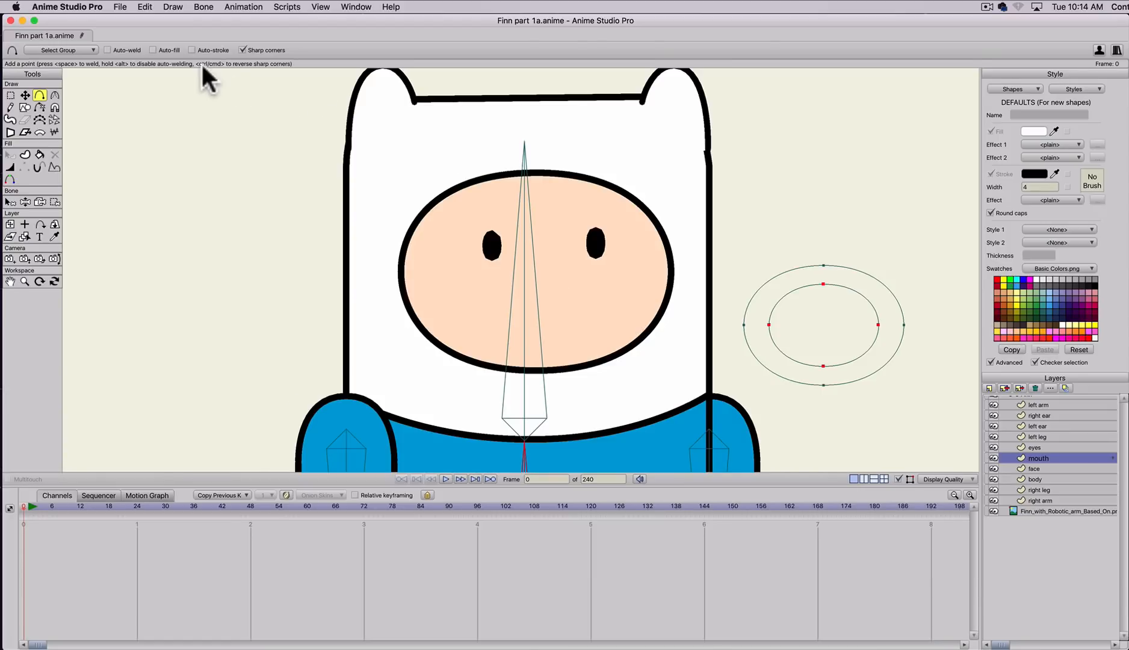
click(109, 49)
drag(770, 325, 745, 325)
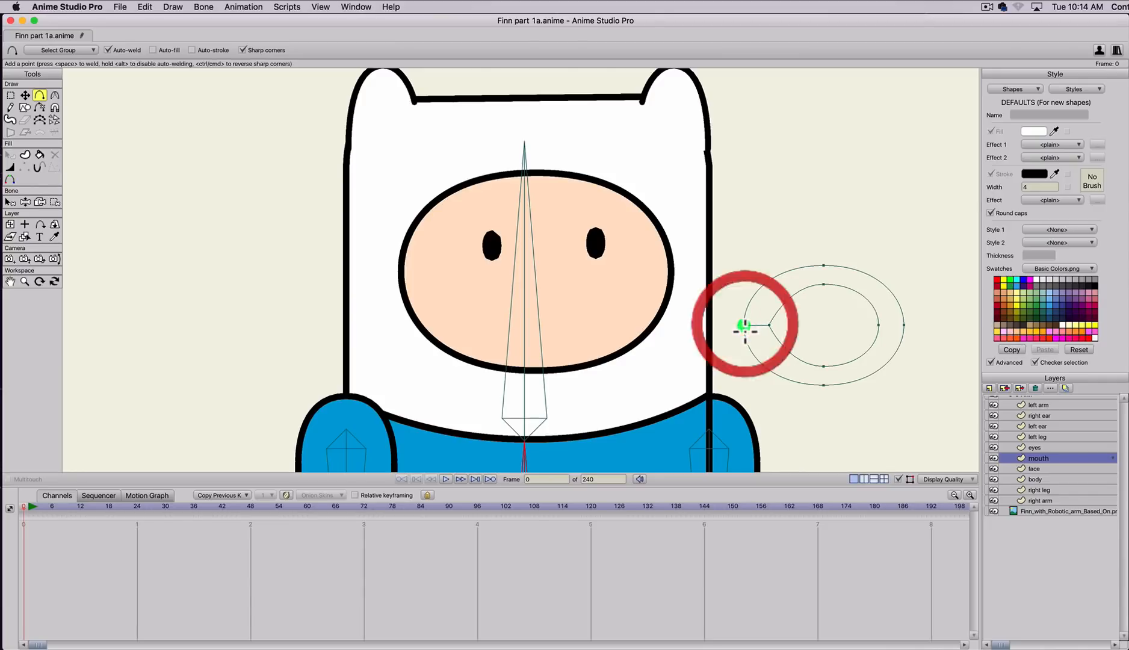
drag(878, 326, 903, 325)
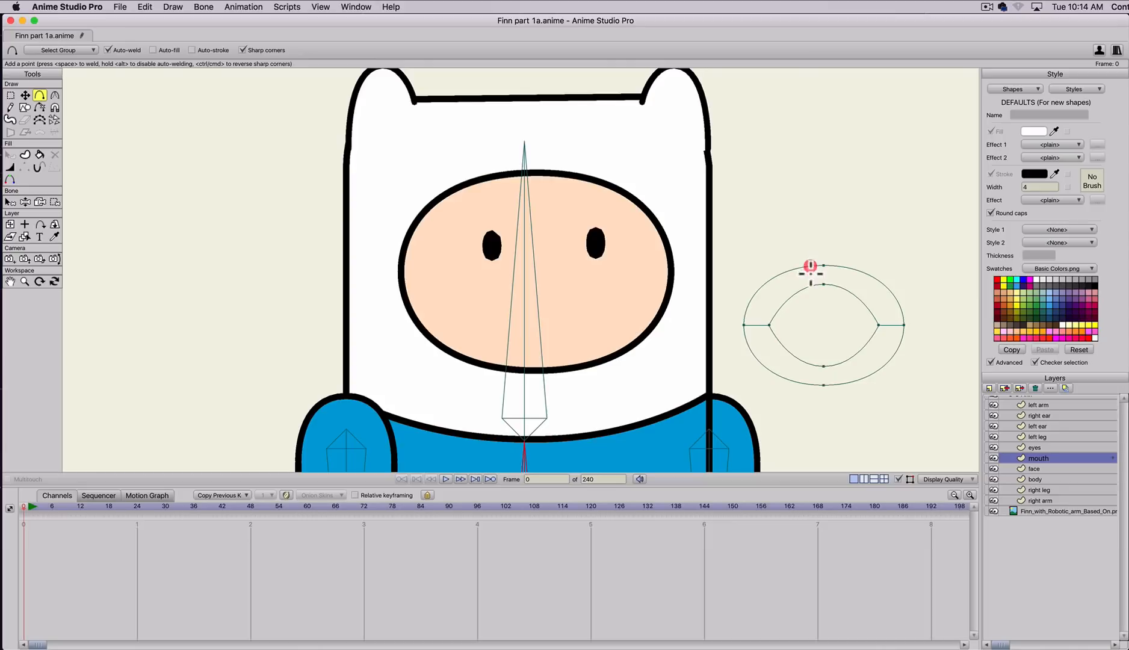
- Round the inner oval's left and right points, raising the curvature of the right one to about 0.24
scroll(788, 363, up, 2)
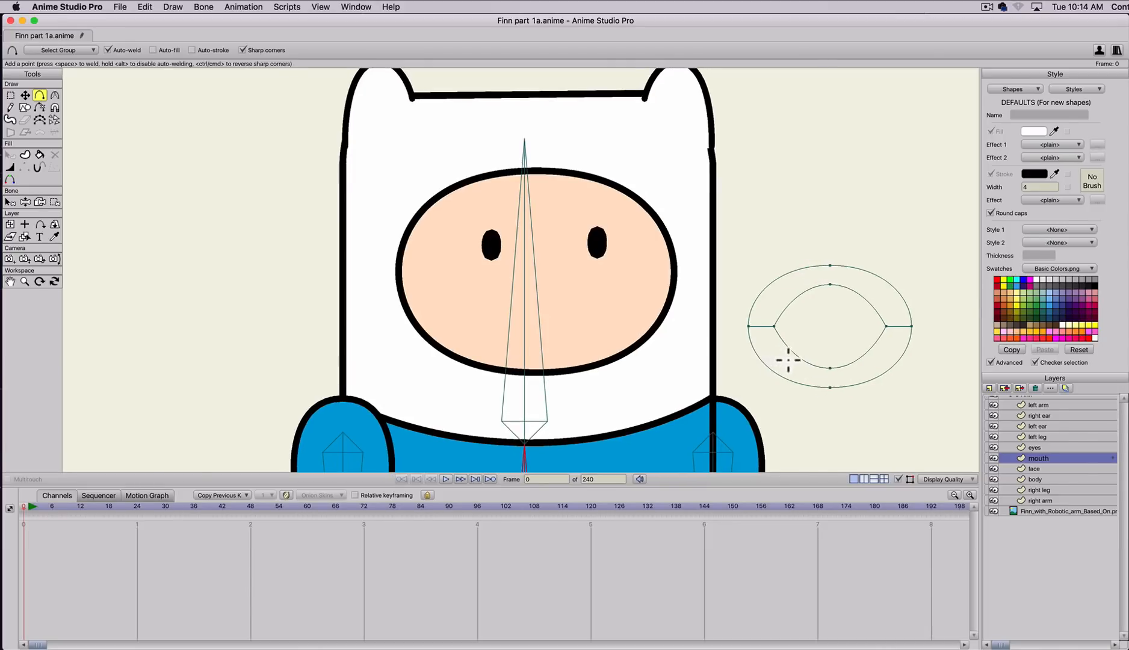
key(space)
drag(793, 350, 748, 311)
key(c)
click(842, 325)
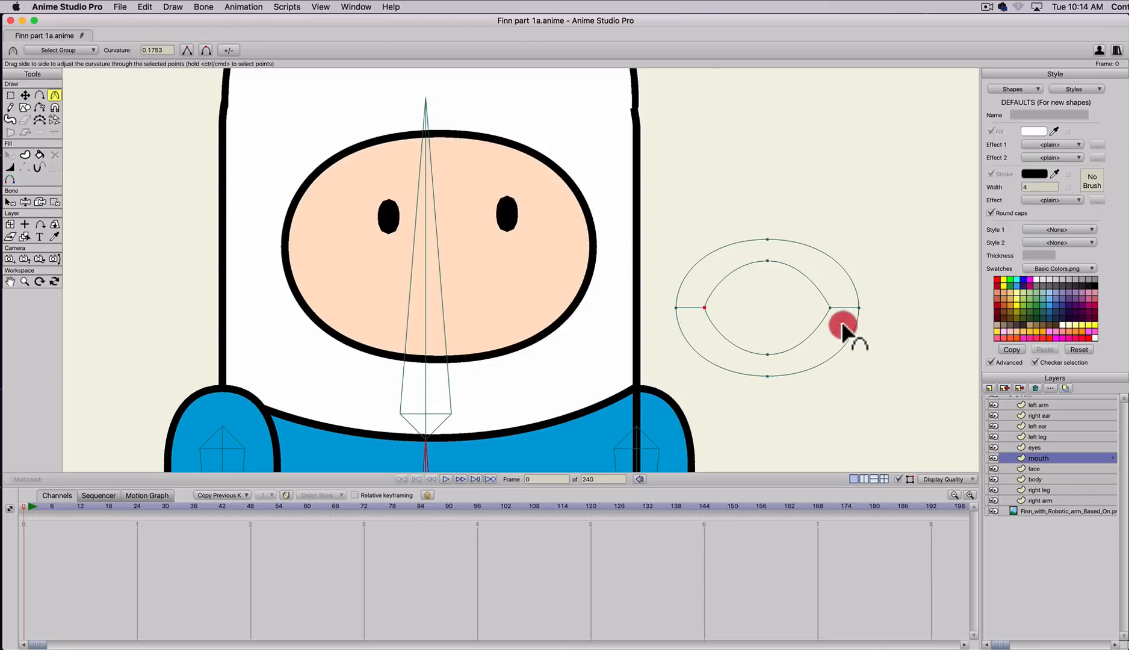
drag(822, 306, 1124, 340)
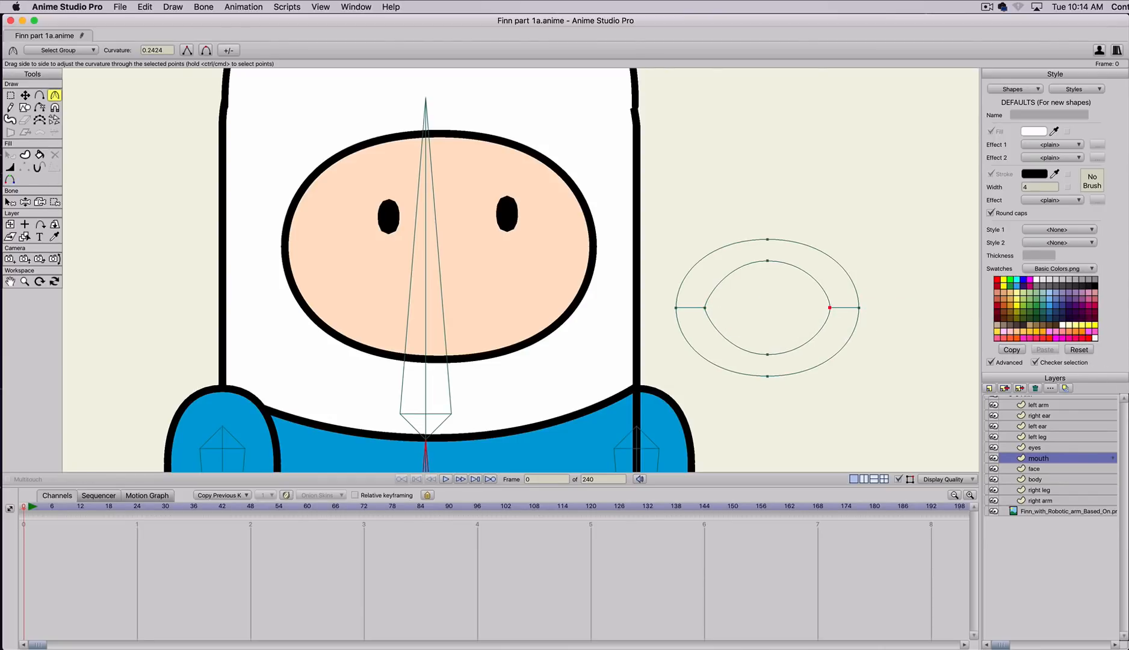
- Add four points to the inner oval's curve, one between each pair of neighbouring points
key(a)
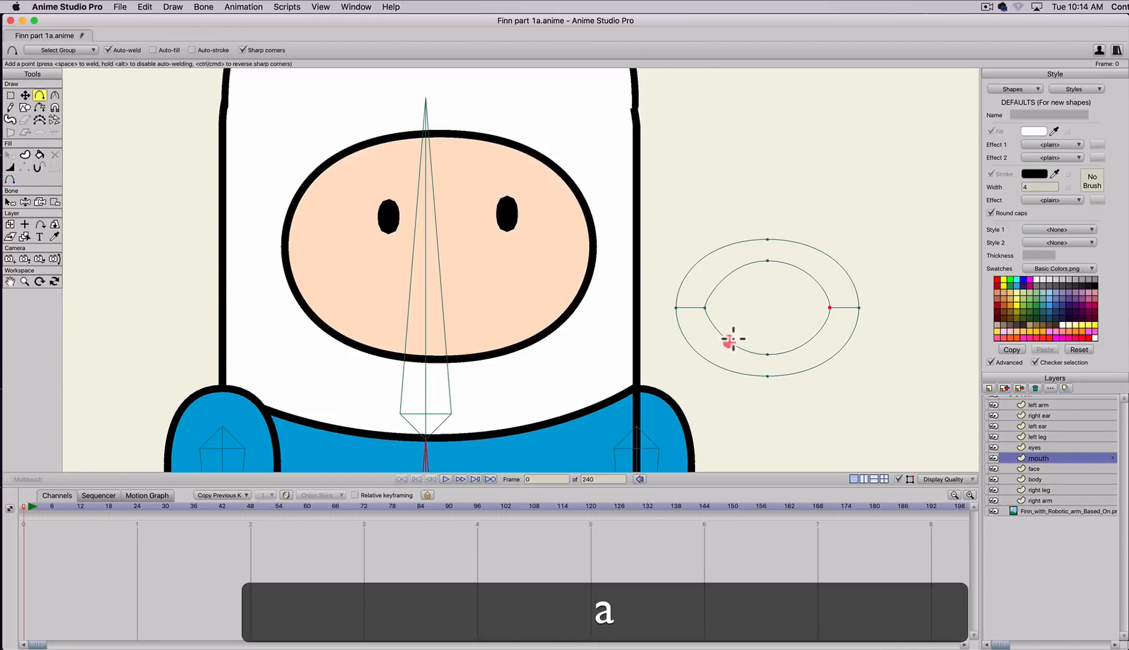
click(816, 335)
click(814, 279)
click(717, 287)
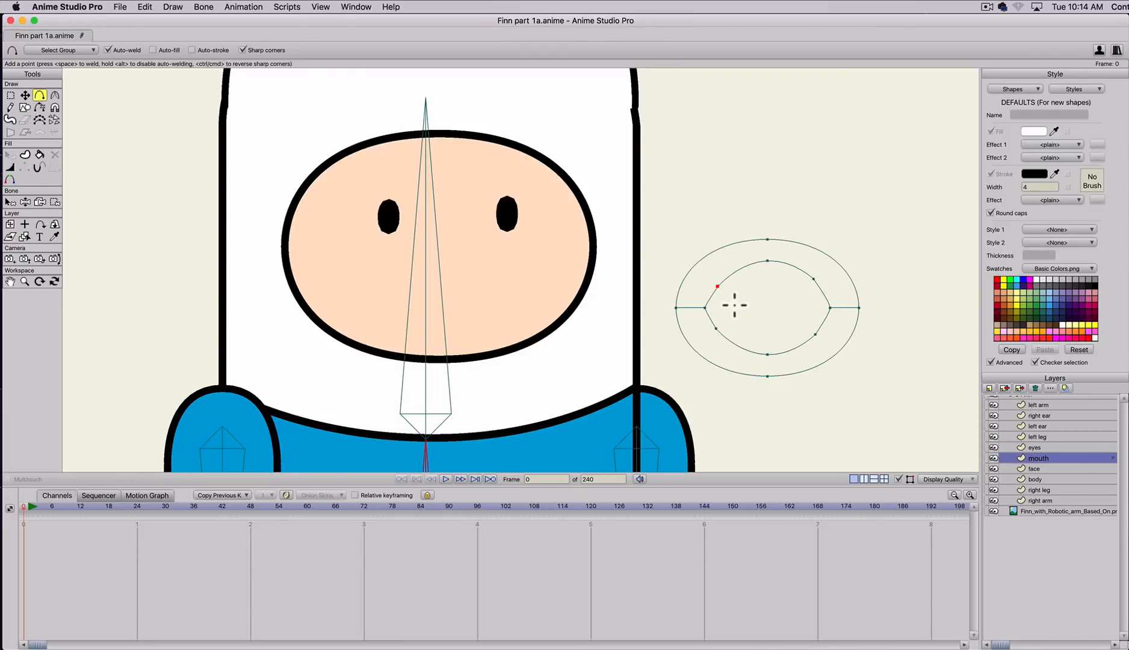
key(c)
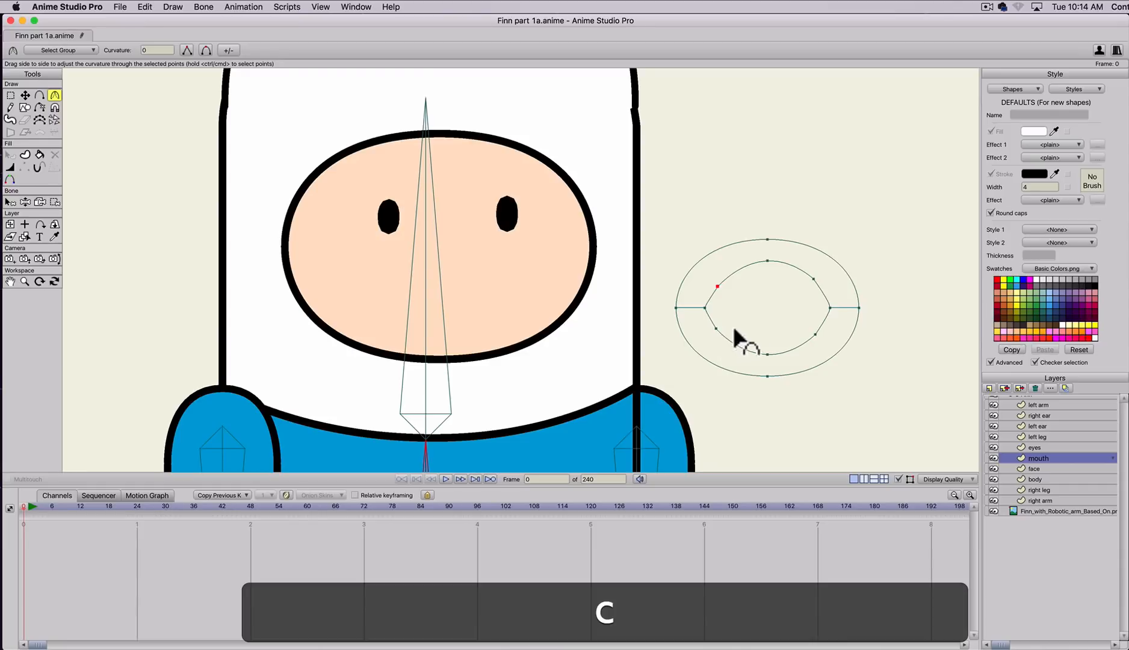
- Draw a long, thin rectangle to the right of the mouth ovals as the base for the upper teeth
key(s)
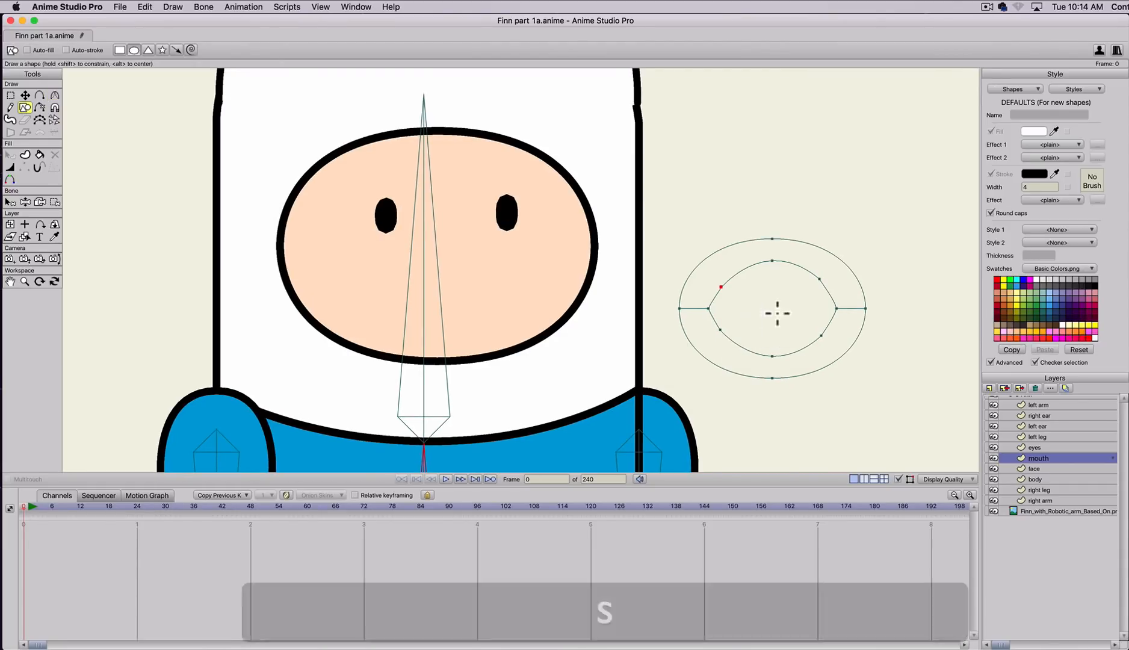
key(space)
drag(882, 311, 761, 280)
key(cmd+z)
click(121, 51)
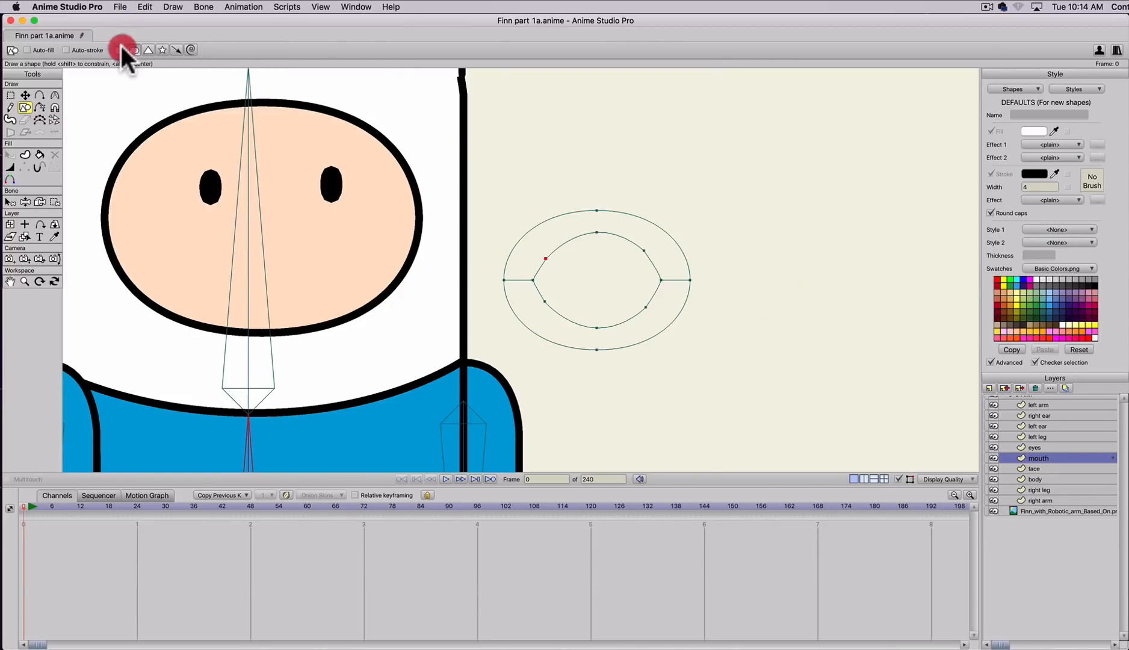
drag(699, 259, 844, 287)
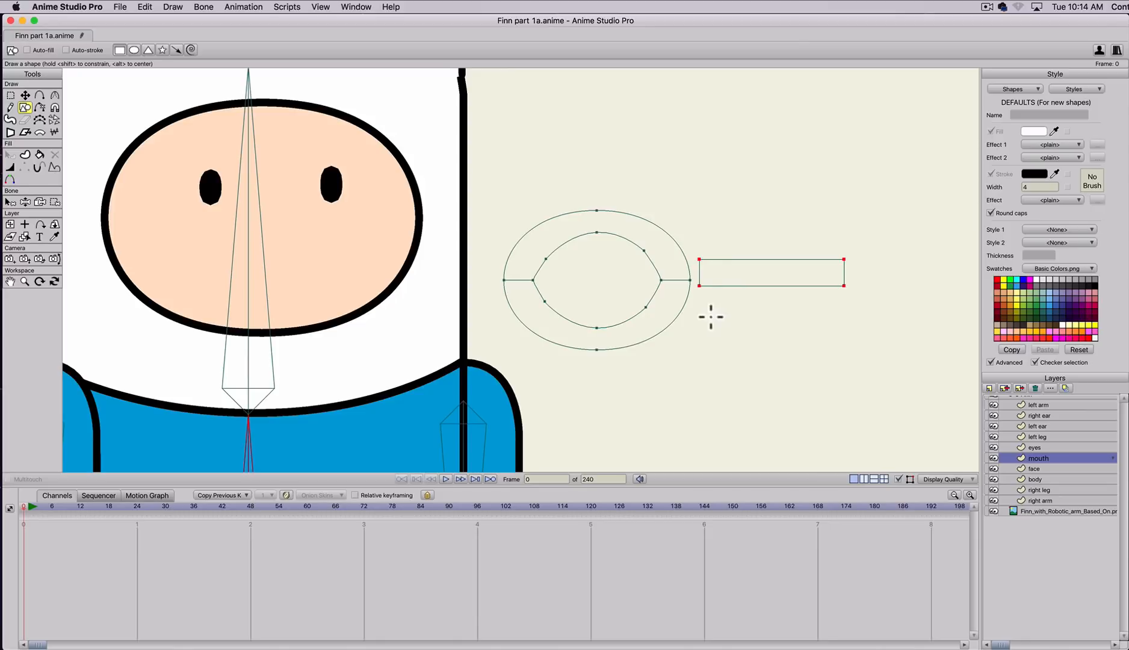
- Add three points along the rectangle's bottom edge and pull them into a rough zigzag of teeth
scroll(711, 317, down, 5)
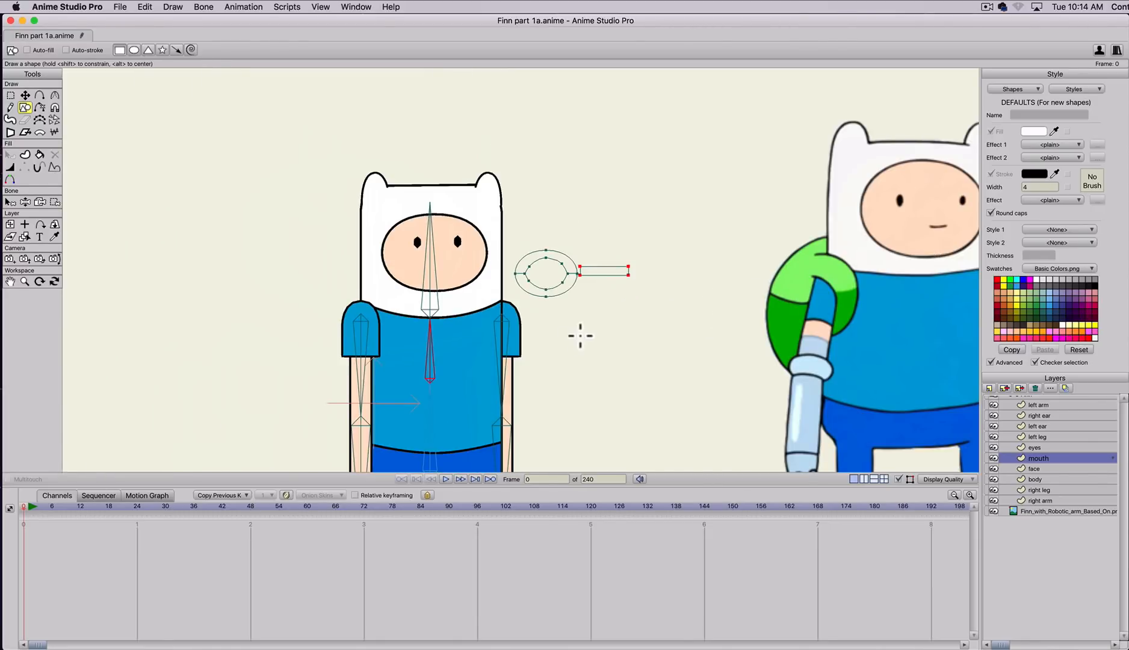
scroll(579, 338, up, 5)
key(space)
drag(768, 330, 615, 335)
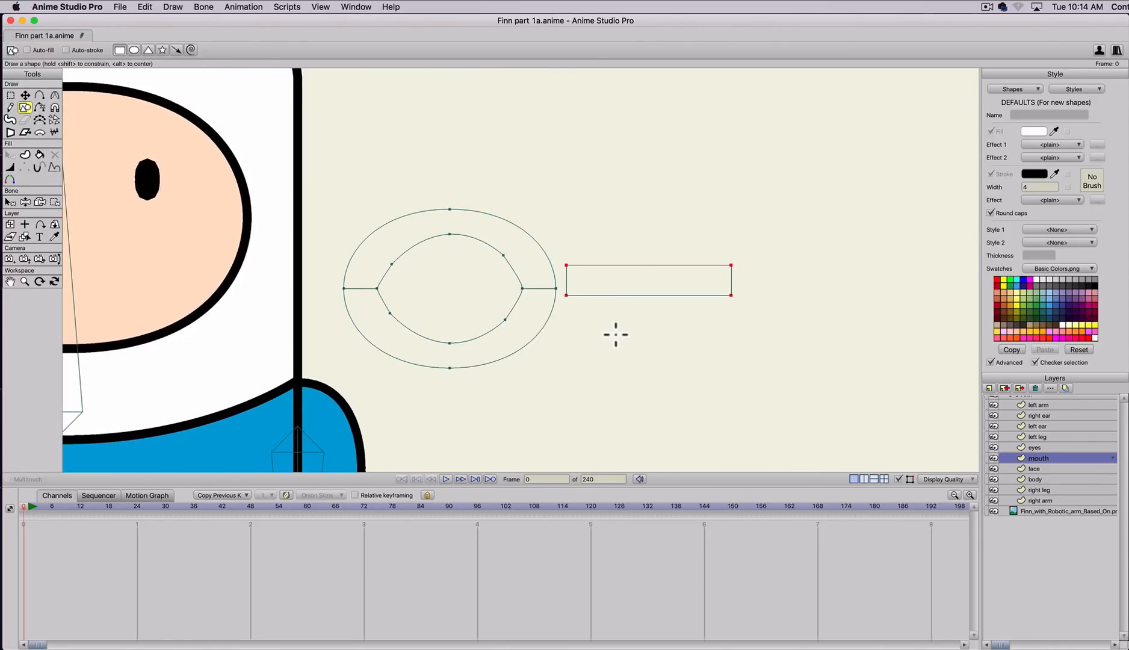
scroll(616, 334, down, 1)
key(a)
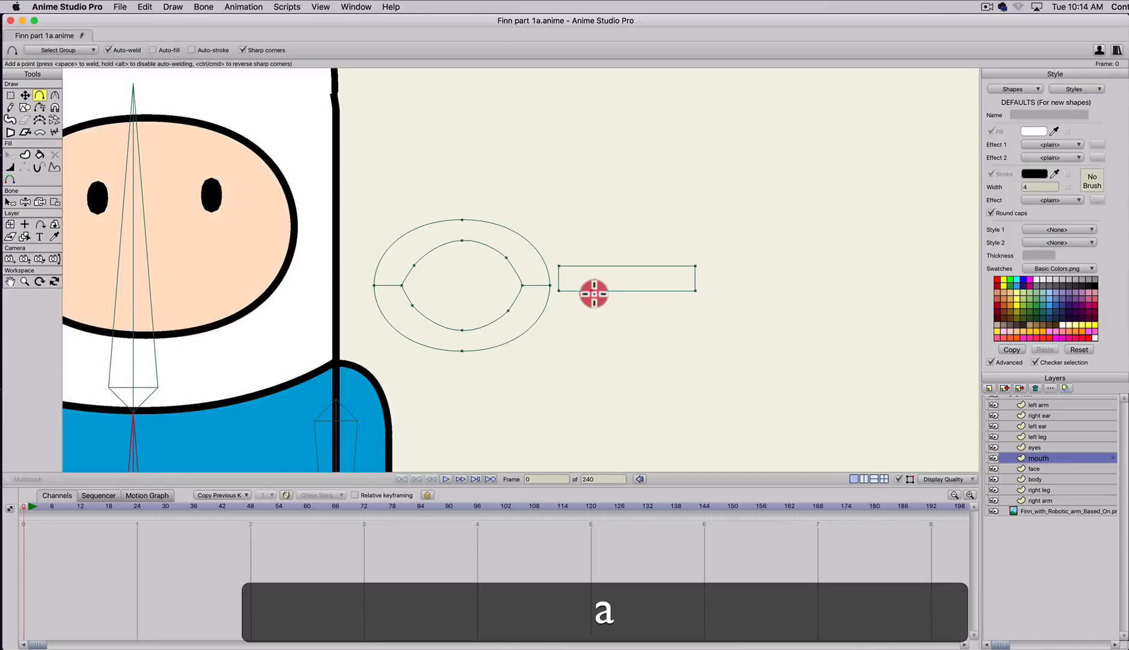
mouse_move(594, 292)
mouse_down()
mouse_move(600, 277)
mouse_move(640, 293)
mouse_move(658, 279)
mouse_move(598, 279)
mouse_move(594, 270)
mouse_up()
key(t)
key(t)
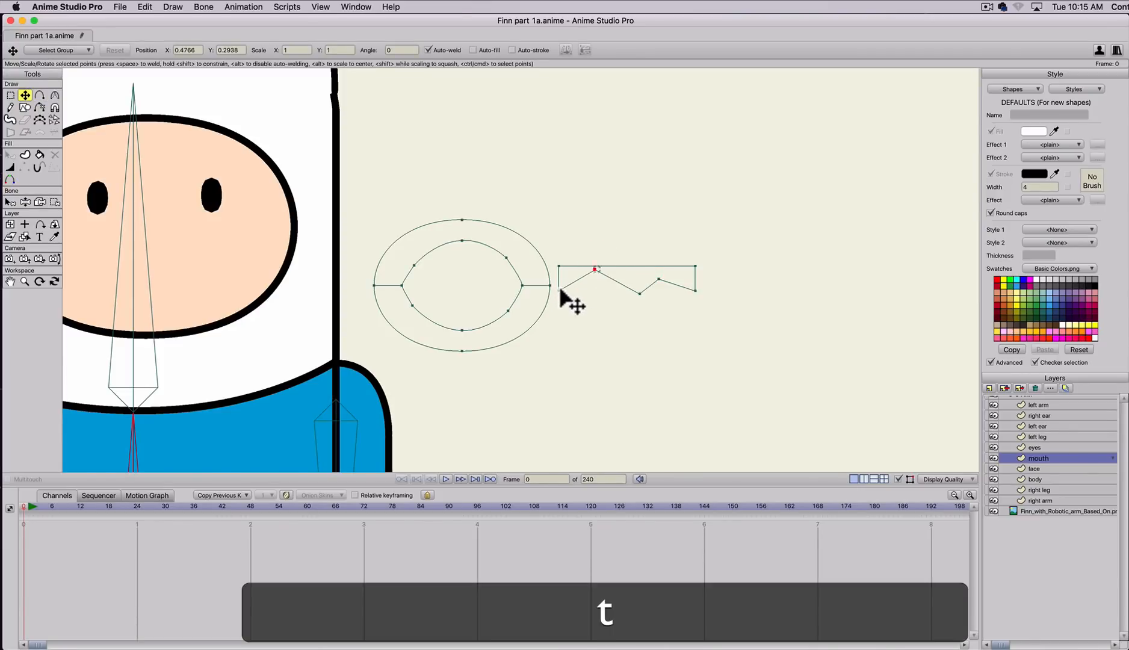
- Move the teeth shape's bottom-left corner point inward and curve it into a rounded first tooth
click(570, 293)
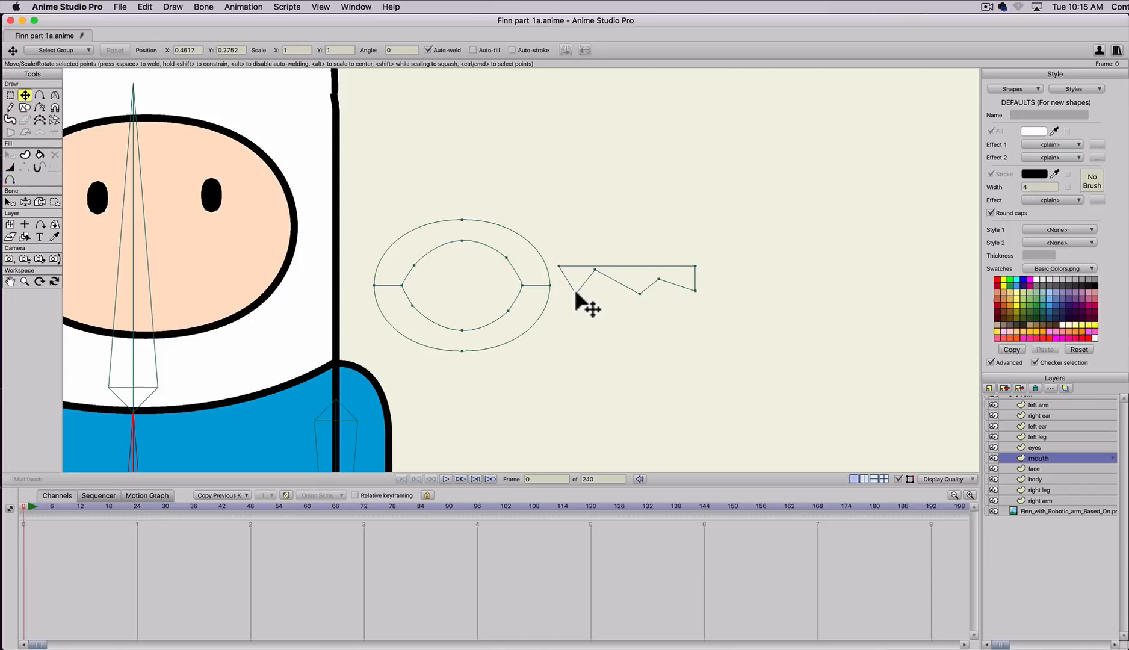
key(c)
click(579, 294)
drag(578, 292, 924, 335)
key(t)
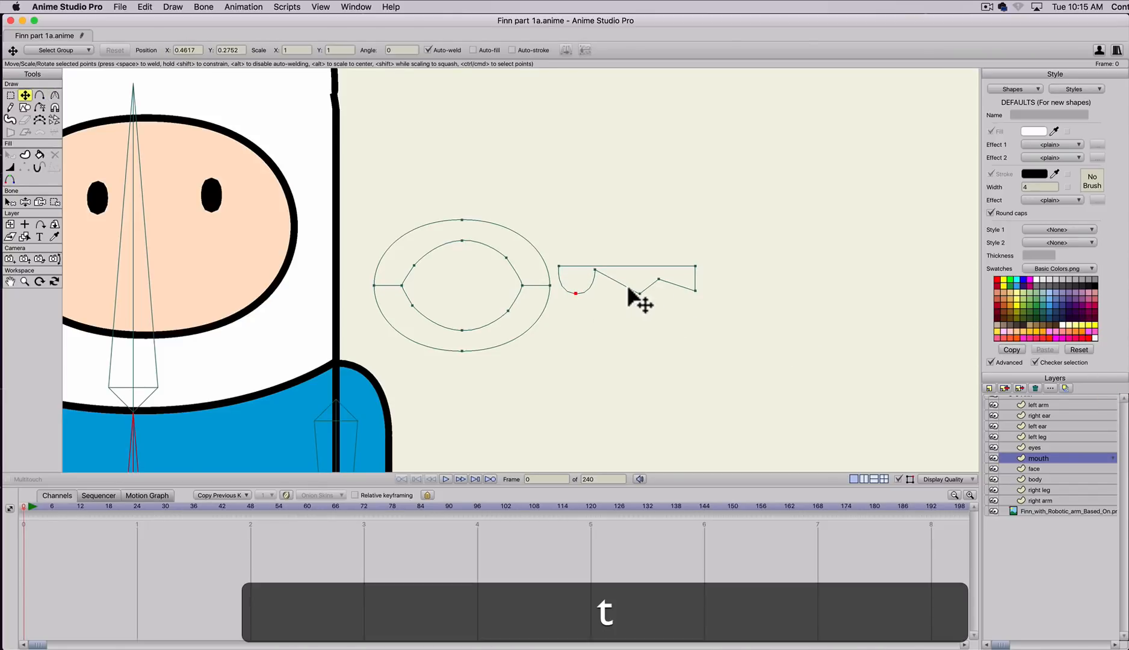
- Make the first upper tooth smaller and level the two points beside it to form a flat gap along the gum line
click(593, 267)
drag(576, 293, 614, 269)
key(t)
click(592, 270)
key(a)
key(t)
click(592, 269)
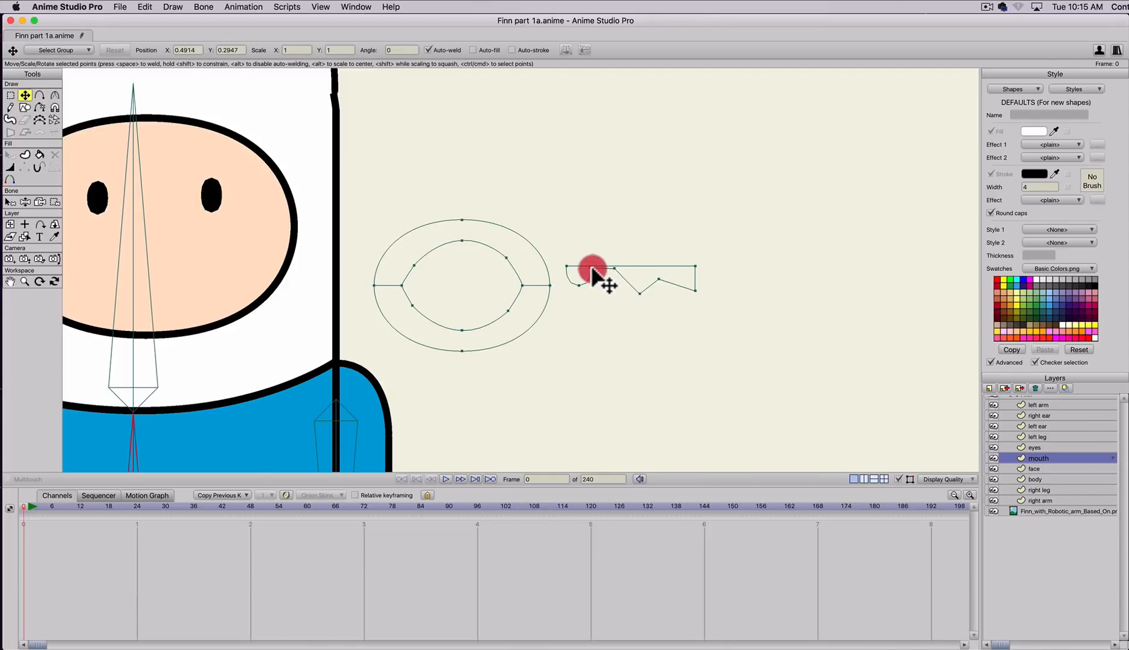
key(t)
click(615, 268)
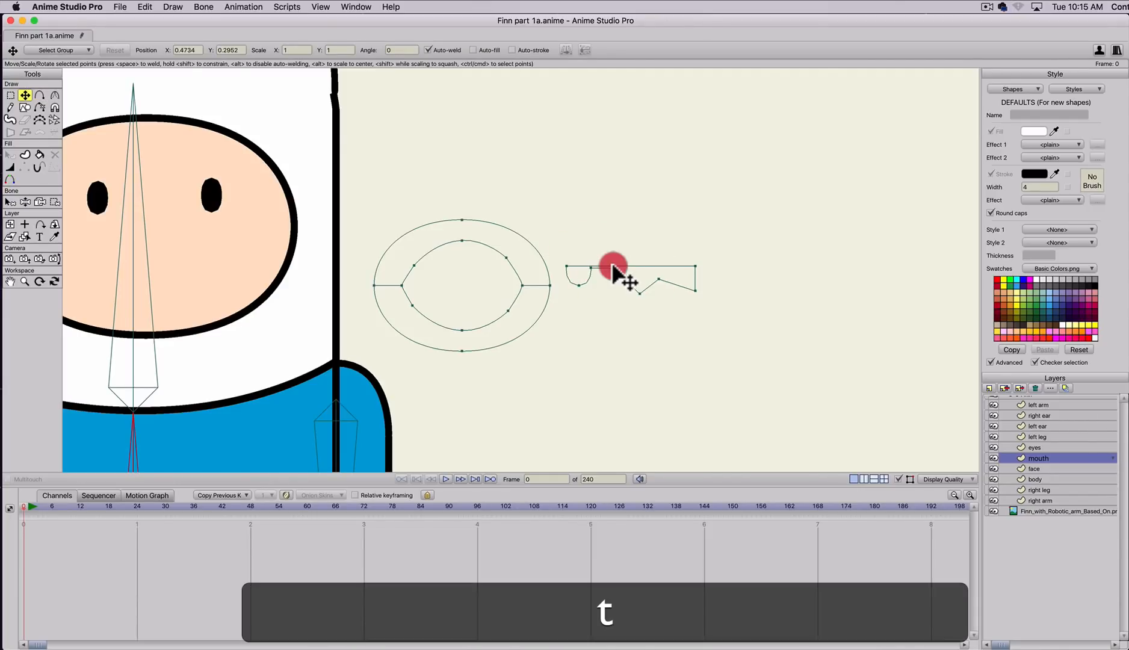
- Raise the point between the last two upper teeth to the gum line and curve the rightmost tooth round
click(659, 274)
drag(660, 274, 785, 307)
key(c)
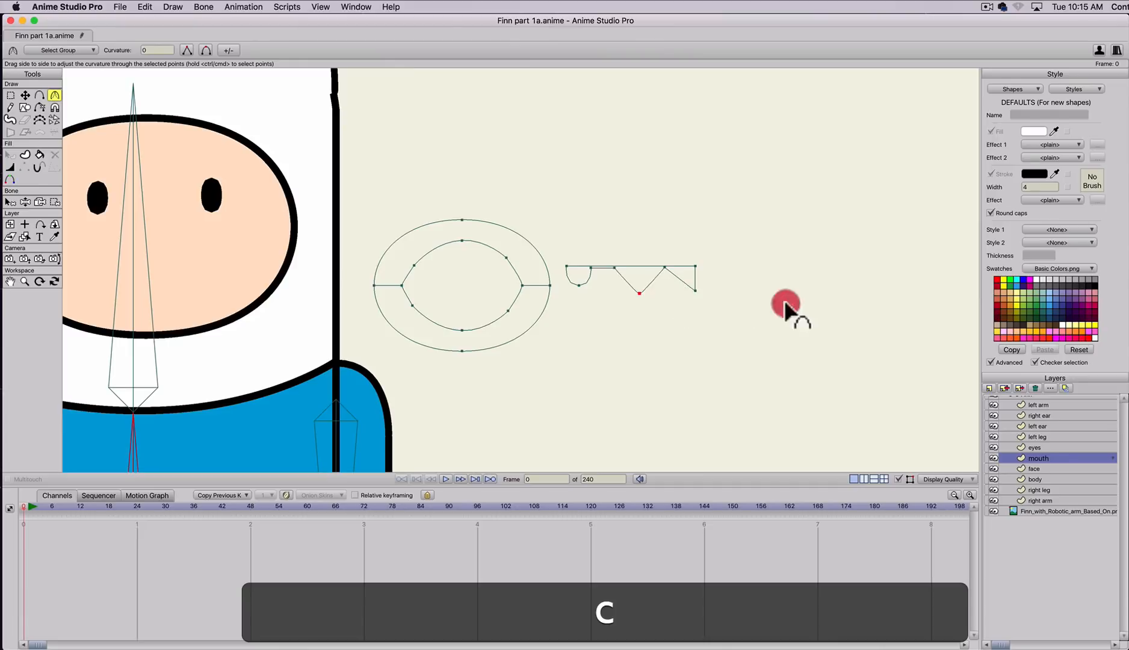
mouse_move(695, 291)
mouse_down()
mouse_move(716, 293)
mouse_move(626, 283)
mouse_move(639, 268)
mouse_move(649, 285)
mouse_move(758, 292)
mouse_up()
key(t)
key(t)
- Round the middle upper tooth and move its left gum point to make it about as narrow as the rightmost tooth
click(639, 293)
key(t)
click(651, 285)
key(c)
key(t)
click(640, 270)
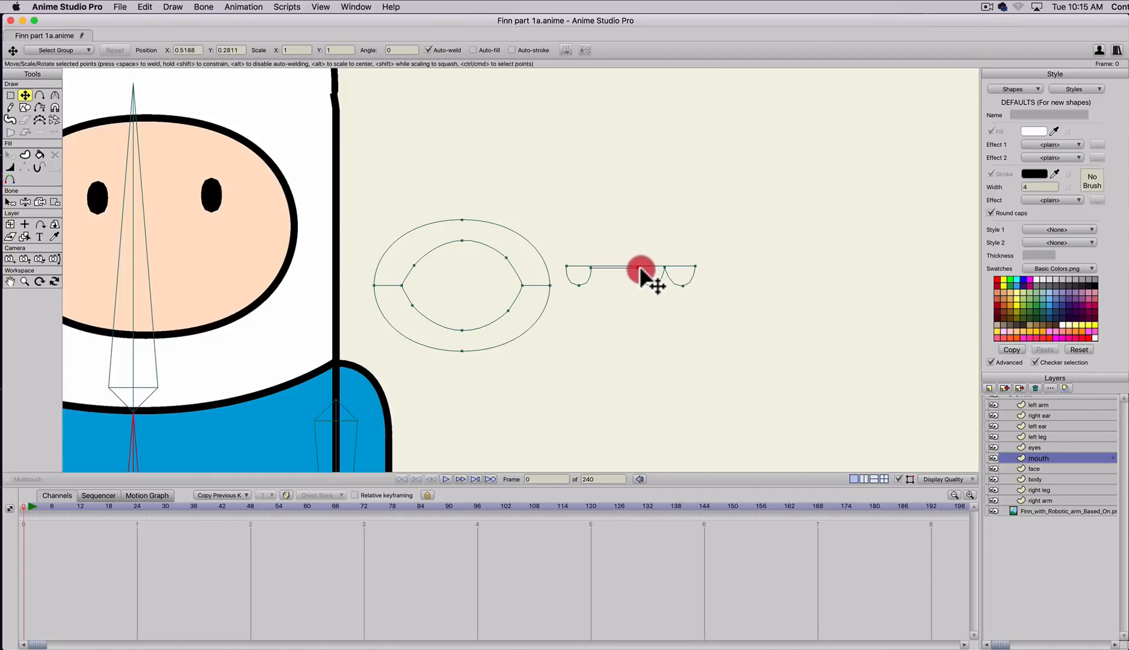
drag(640, 269, 638, 267)
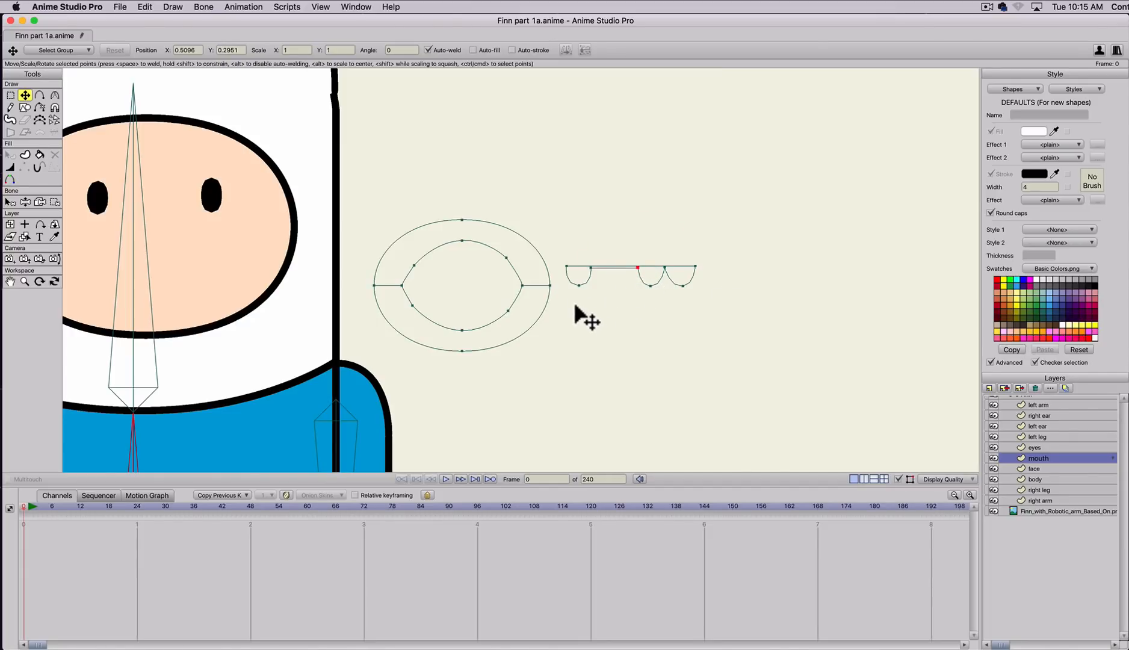
- Duplicate the whole upper teeth shape, turn the copy upside down and place it below as the lower teeth
key(t)
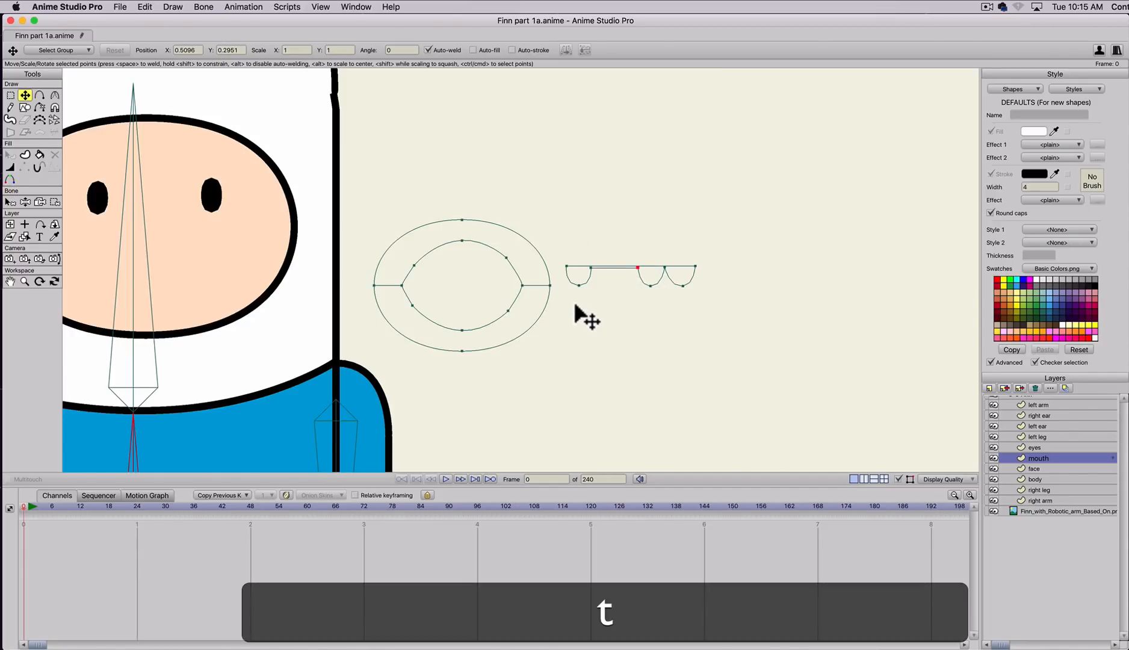
double_click(574, 267)
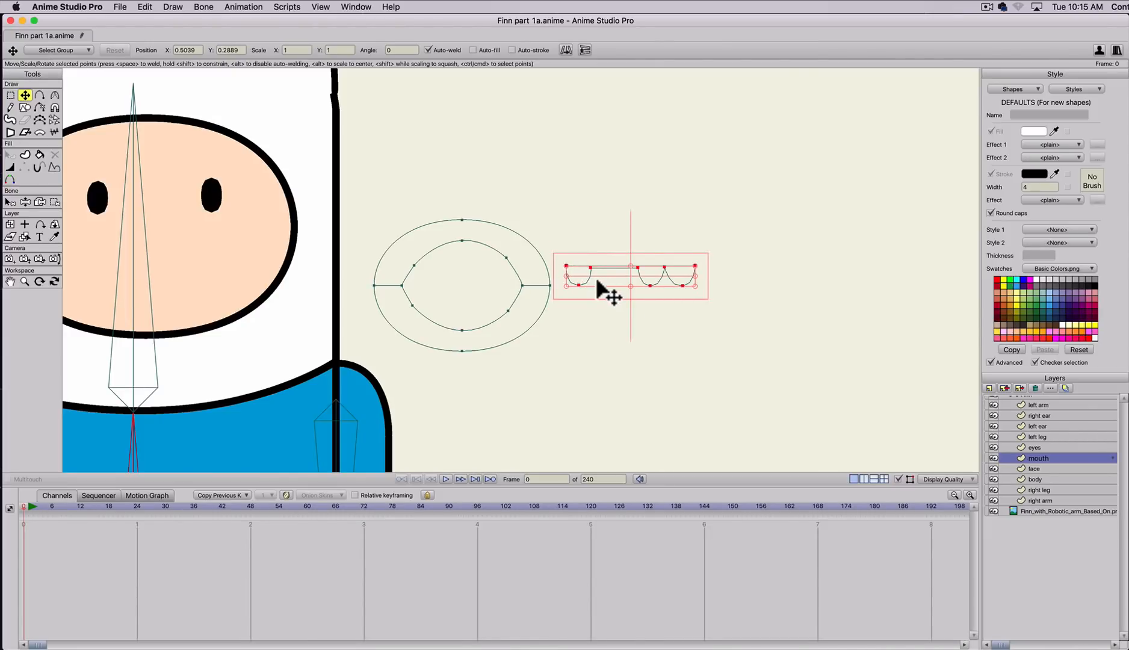
key(super+c)
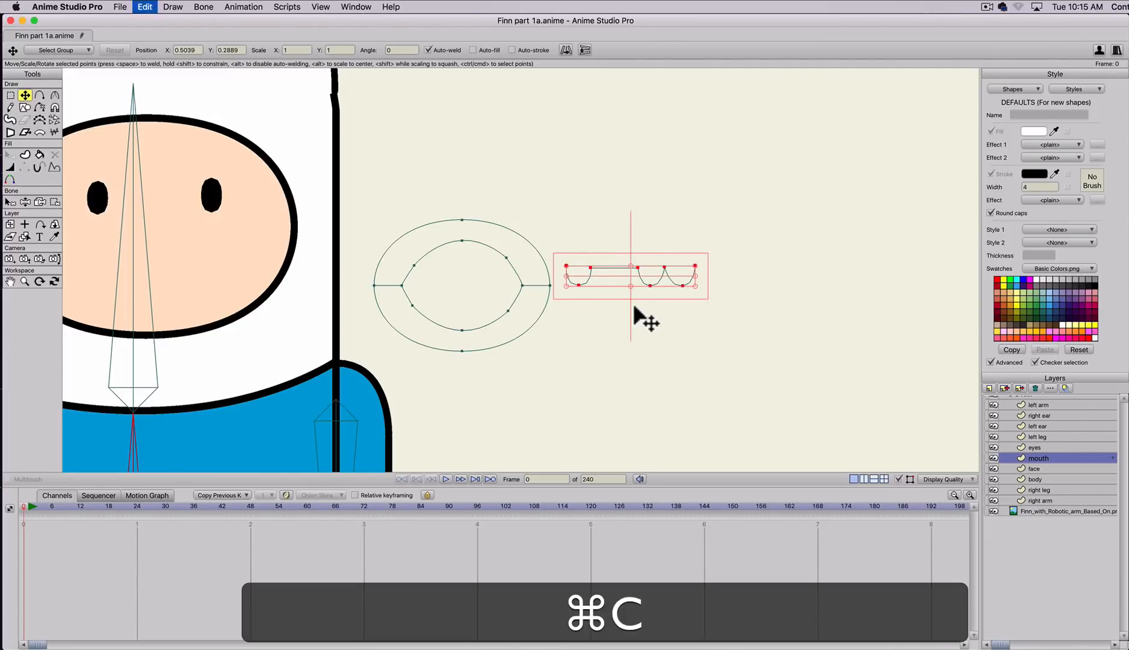
key(super+v)
drag(574, 293, 757, 298)
drag(609, 283, 635, 381)
- Remove the surplus points from the lower teeth and reshape the right end into a third rounded tooth
key(t)
key(BackSpace)
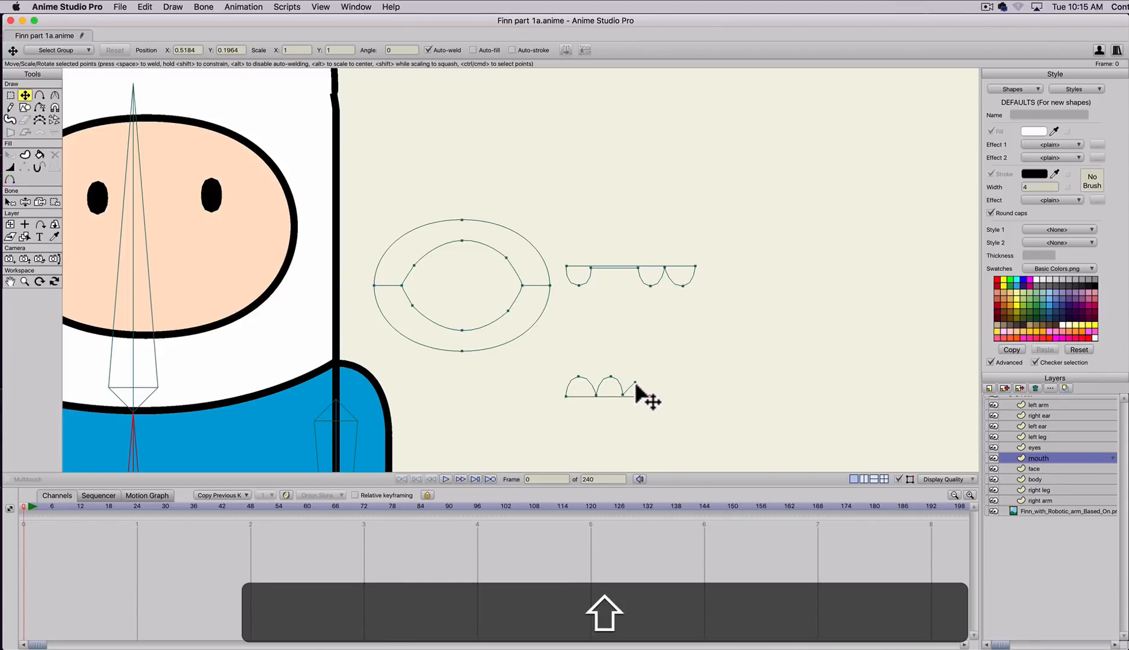
key(t)
click(639, 377)
key(c)
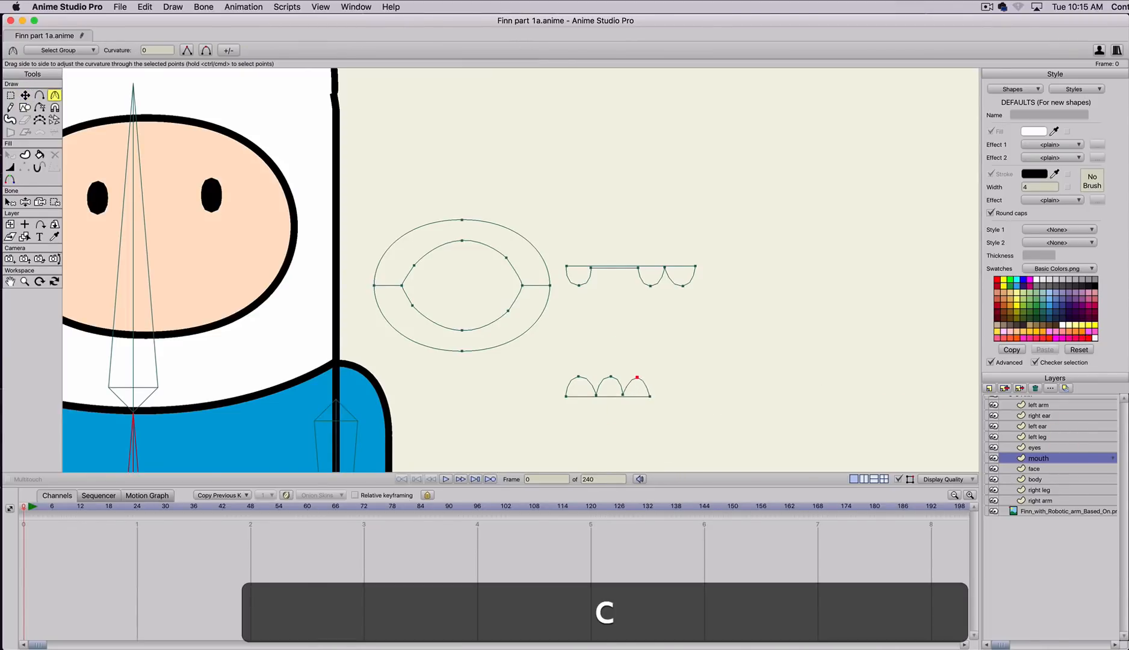
key(t)
drag(634, 377, 632, 377)
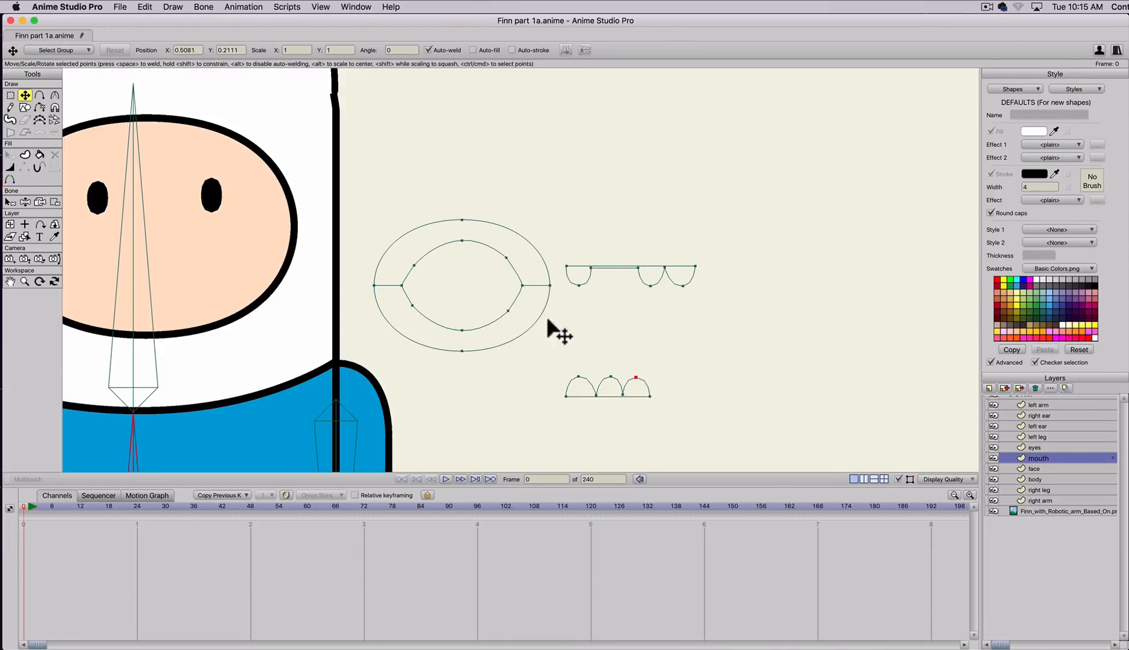
- Draw a small oval for the tongue in the lower part of the inner mouth shape
key(s)
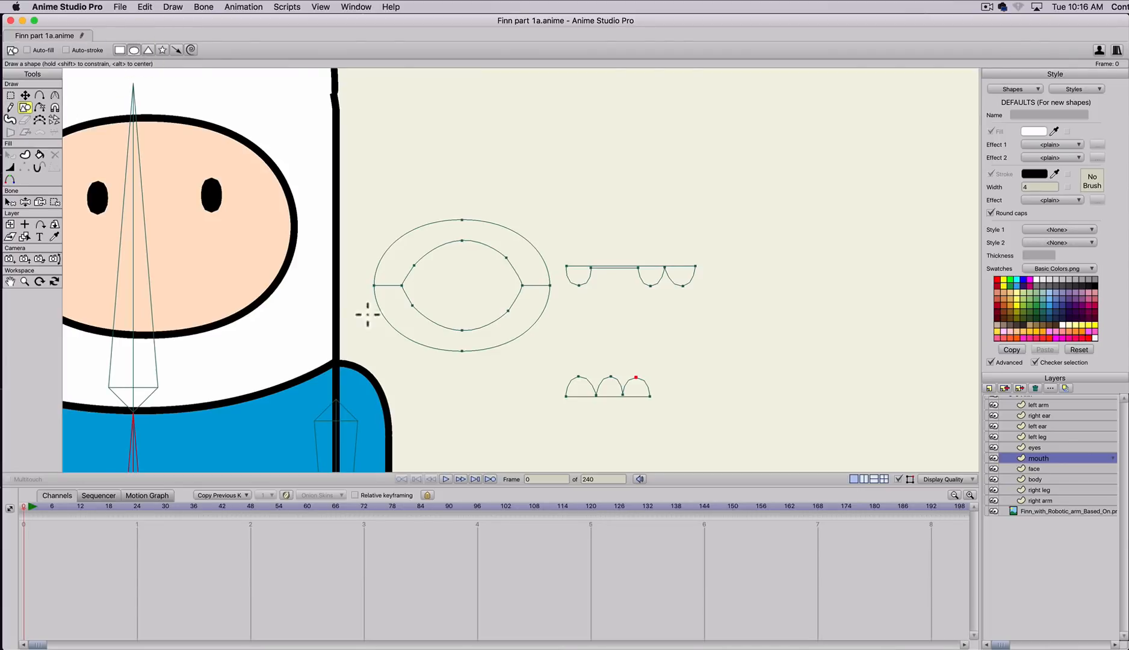
drag(440, 284, 492, 323)
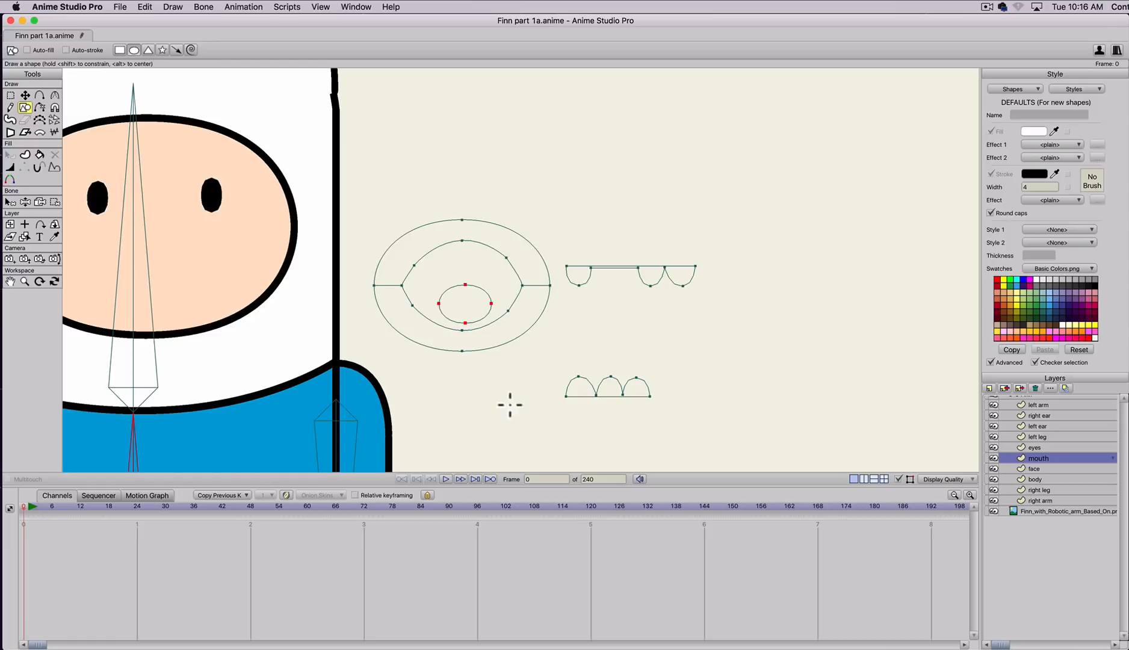
- Place the upper teeth over the upper edge of the inner mouth and the lower teeth over its lower edge
drag(510, 405, 717, 422)
key(t)
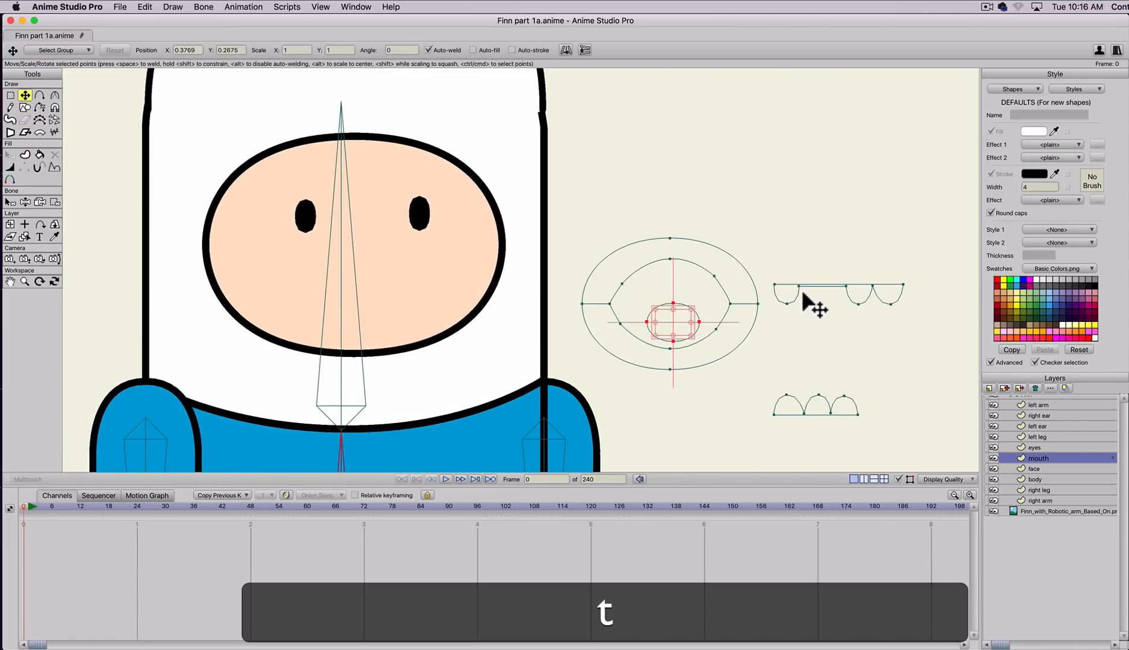
double_click(803, 293)
drag(802, 293, 629, 272)
double_click(783, 414)
drag(782, 415, 628, 354)
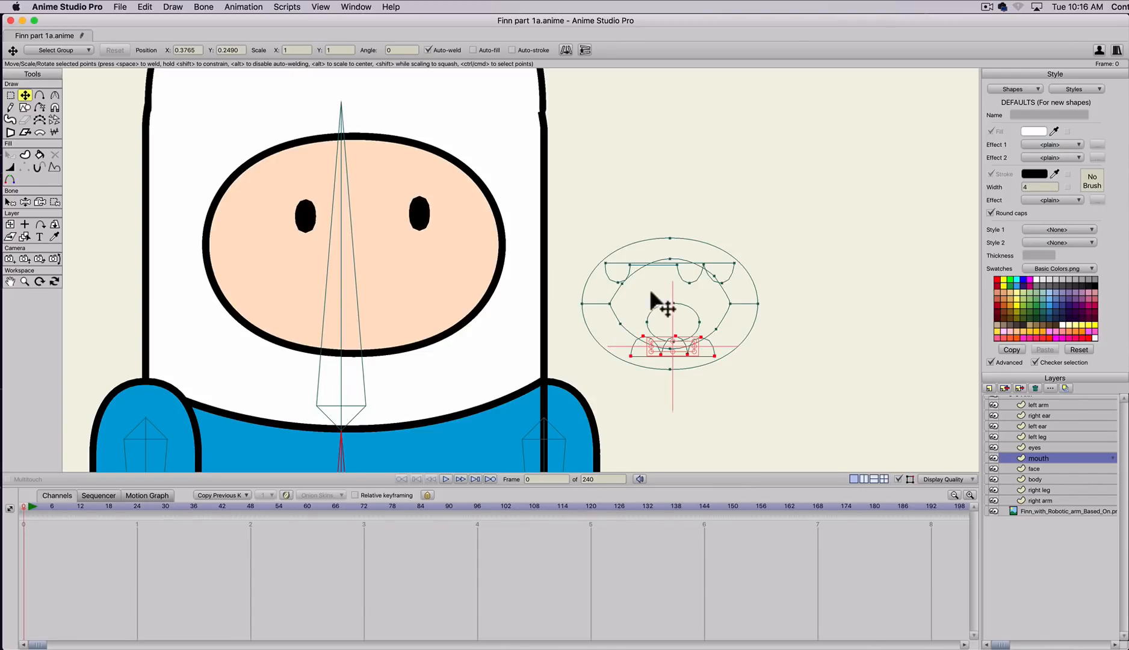
- Select the inner mouth outline for a shape with both fill and stroke, and set the fill to dark red 441919
double_click(614, 313)
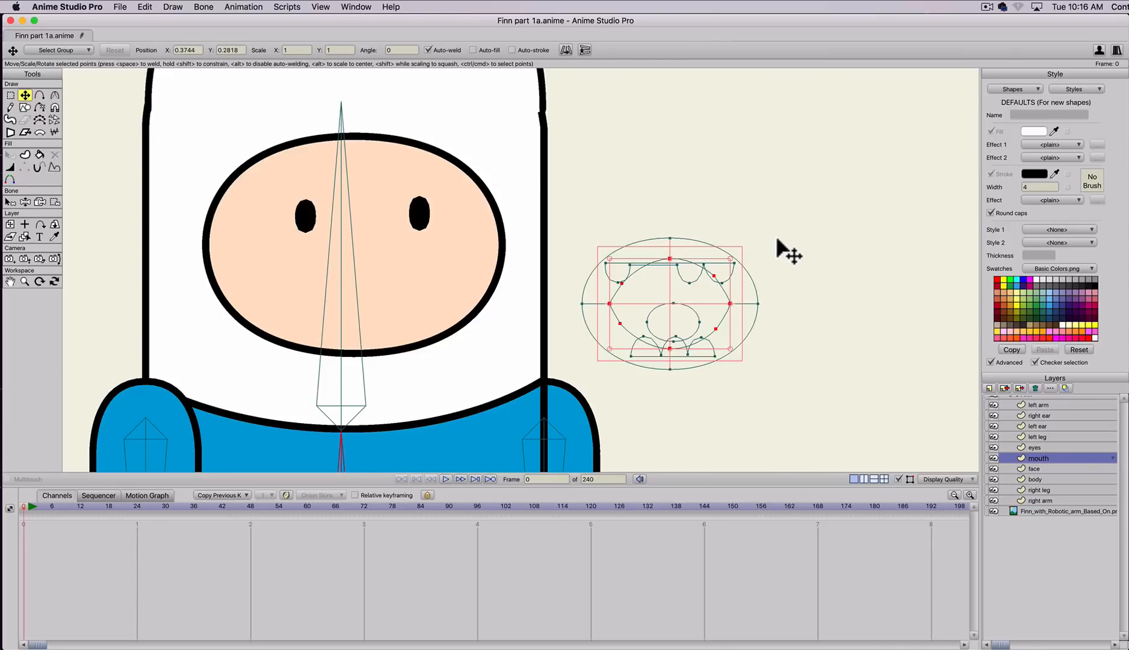
key(u)
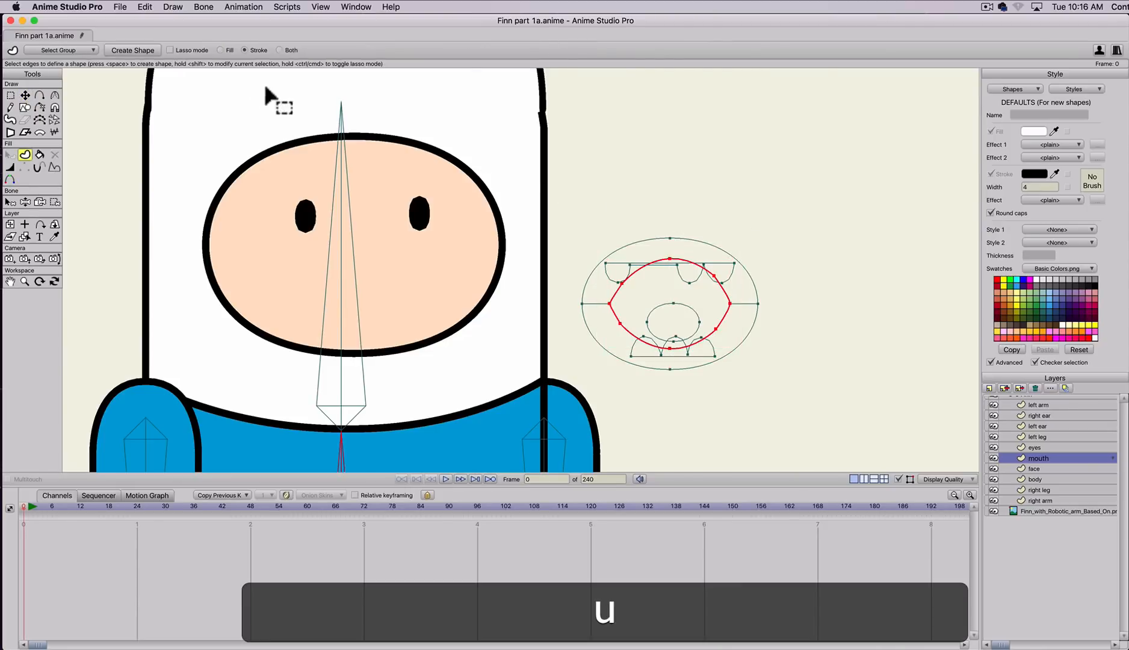
click(221, 50)
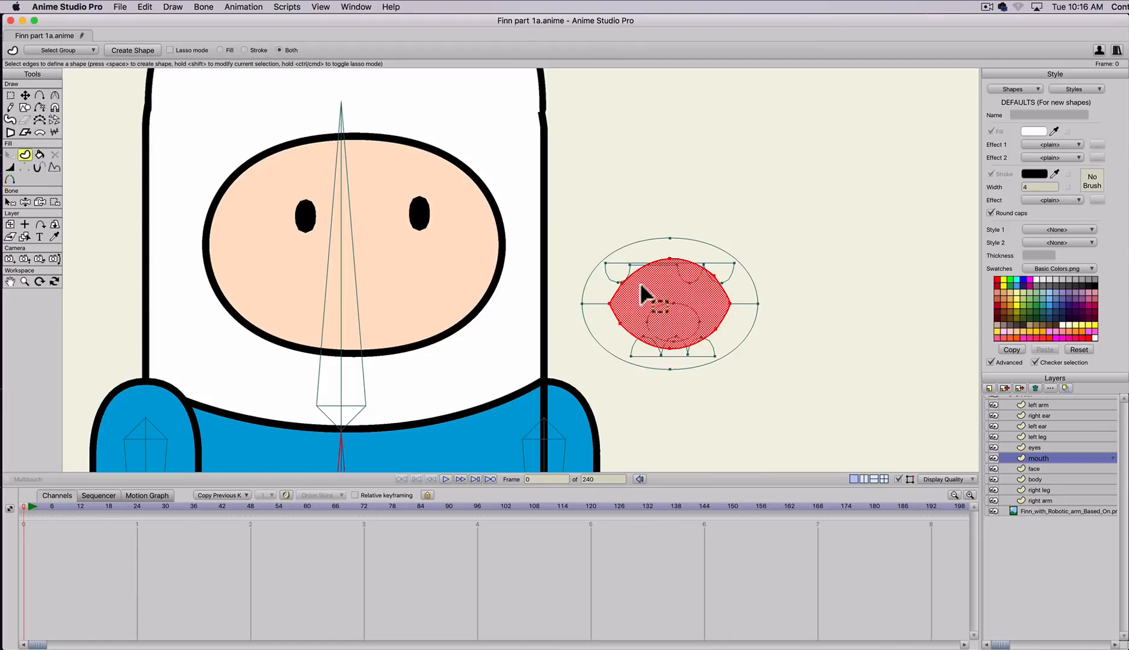
click(1038, 128)
mouse_move(933, 298)
mouse_down()
mouse_move(930, 340)
mouse_move(945, 347)
mouse_move(920, 342)
mouse_up()
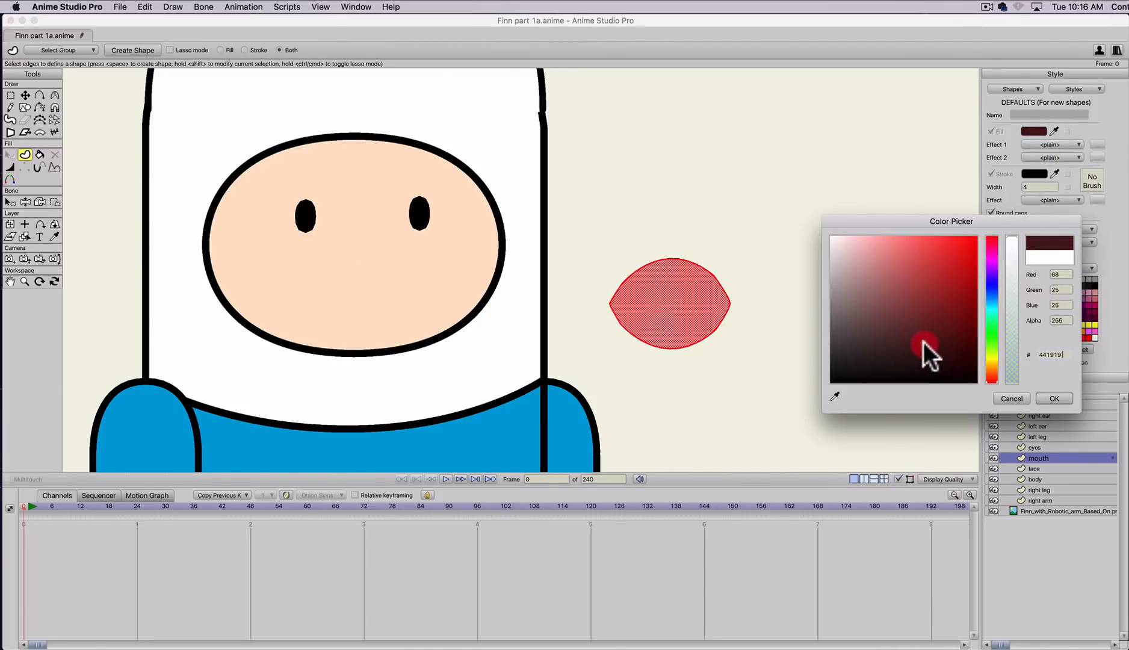
click(1053, 398)
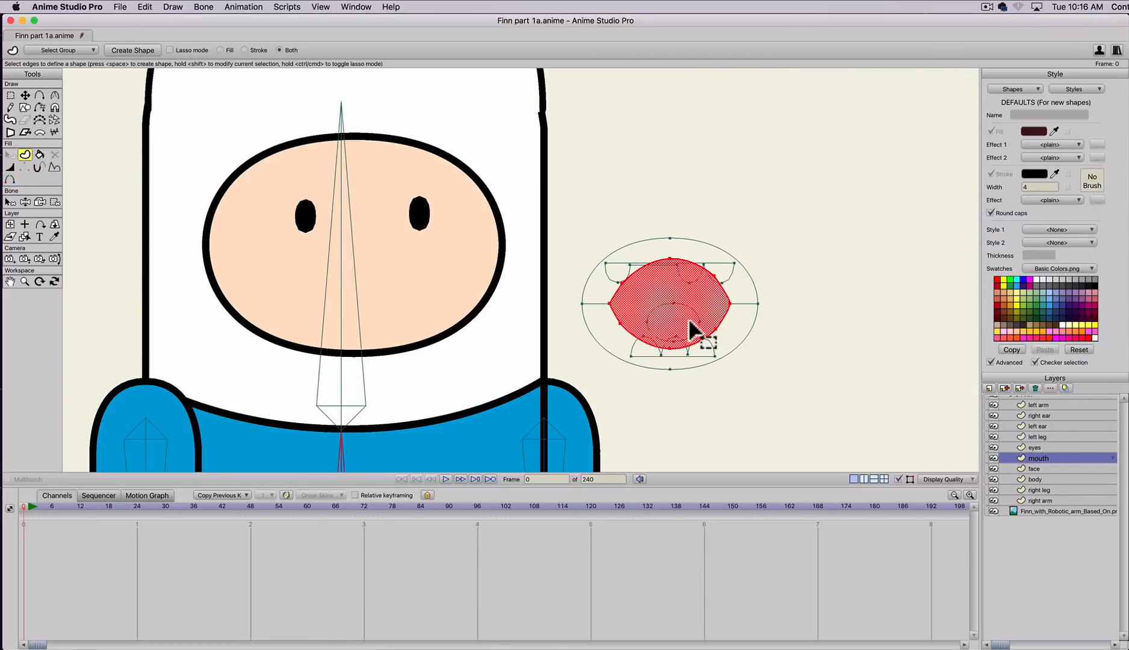
- Try creating the inner mouth shape with a stroke width of 2 and undo it
click(1032, 190)
key(space)
click(809, 320)
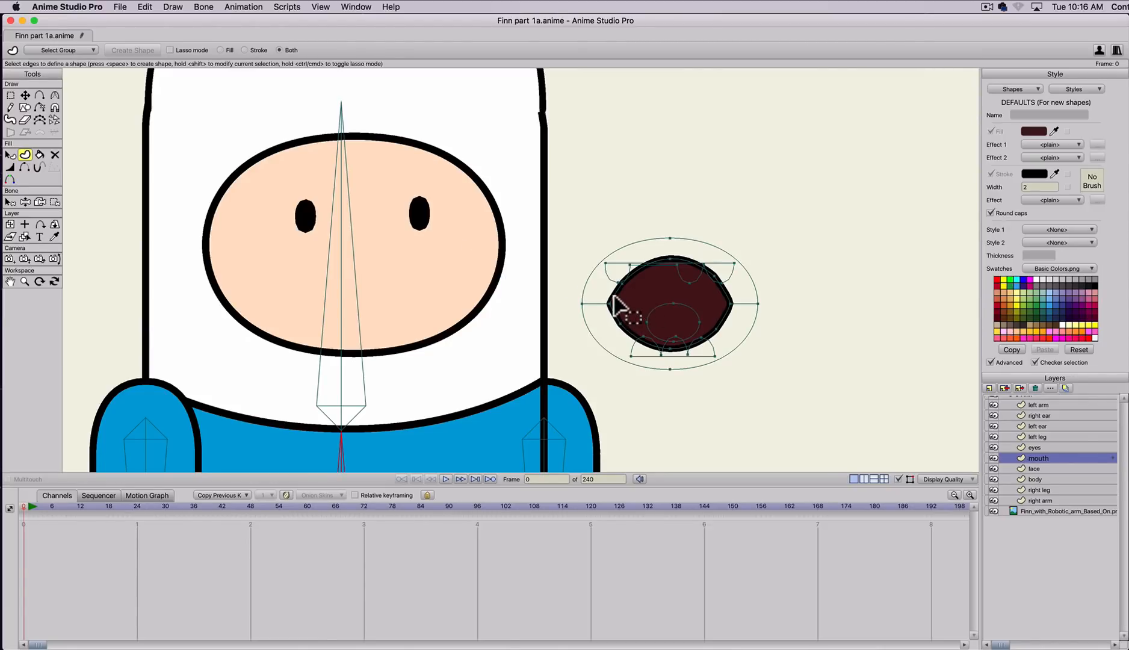
key(super+z)
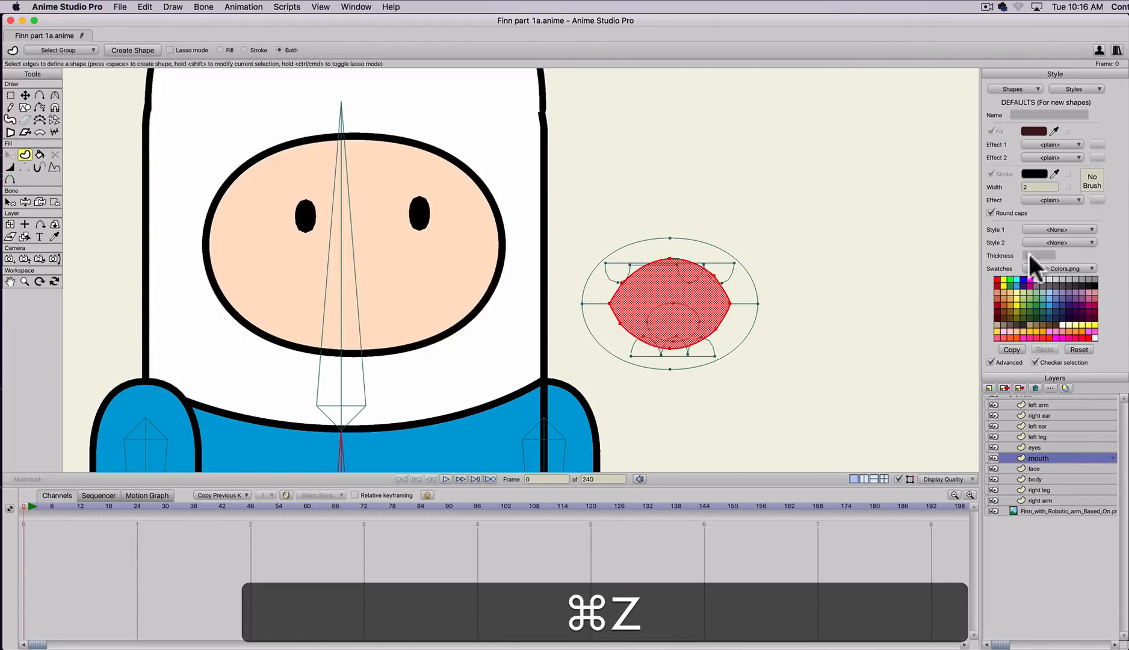
- Set the stroke width to 1 and create the dark red inner mouth shape with a black outline
double_click(1034, 188)
text(0.25)
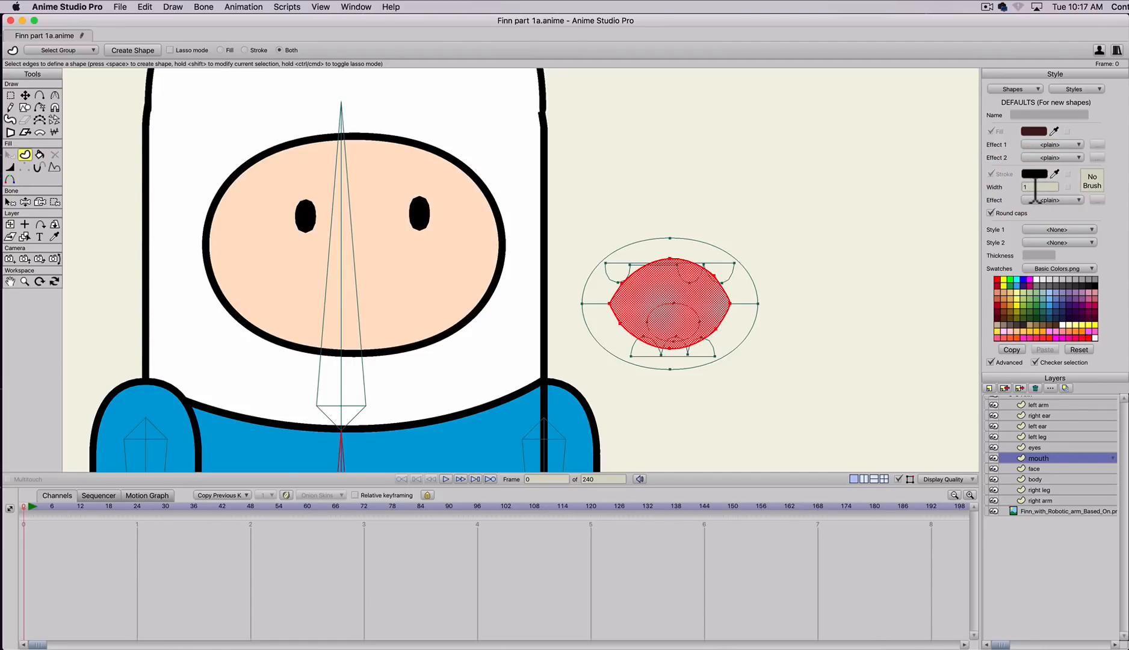
key(space)
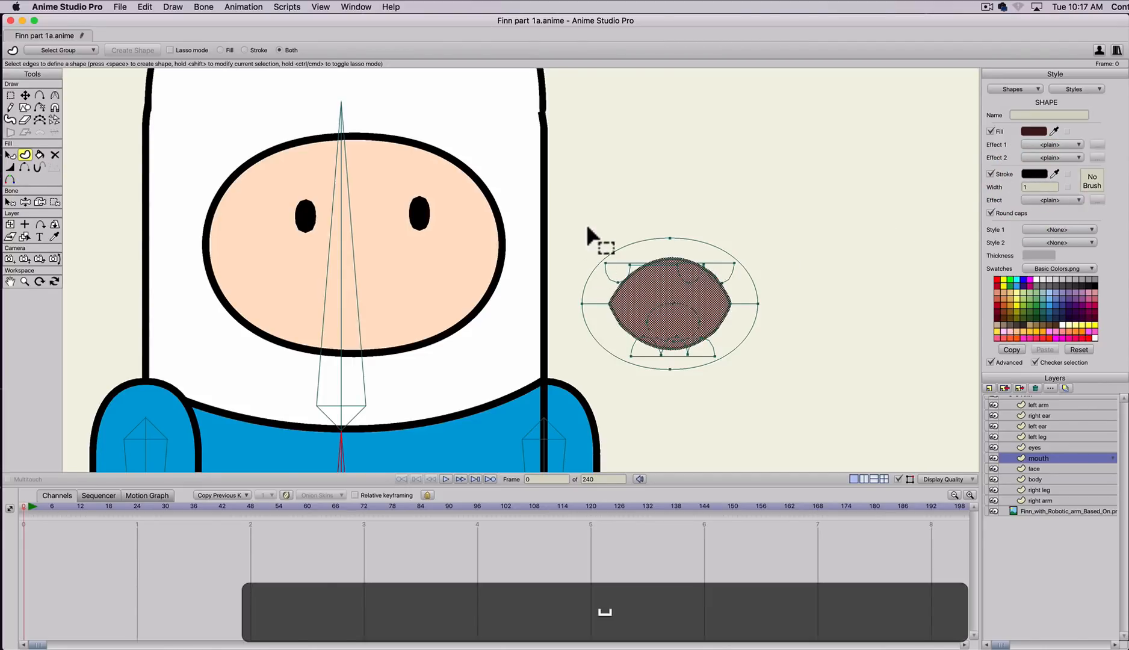
click(587, 227)
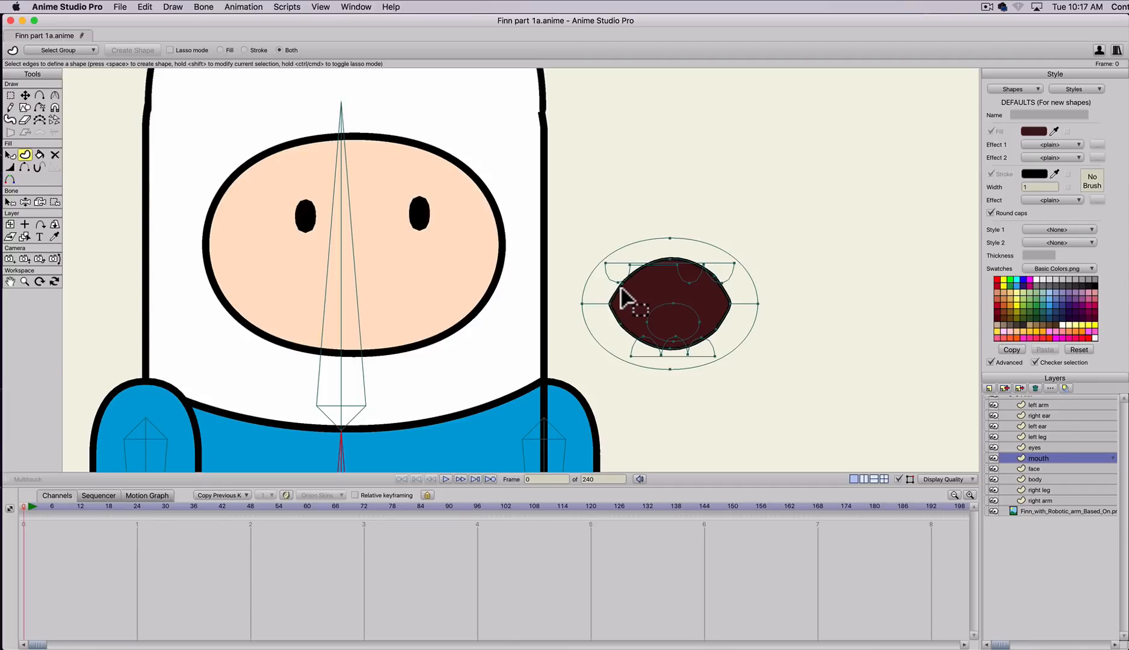
- Create the tongue shape from the small oval with a pink fill and black outline
click(657, 310)
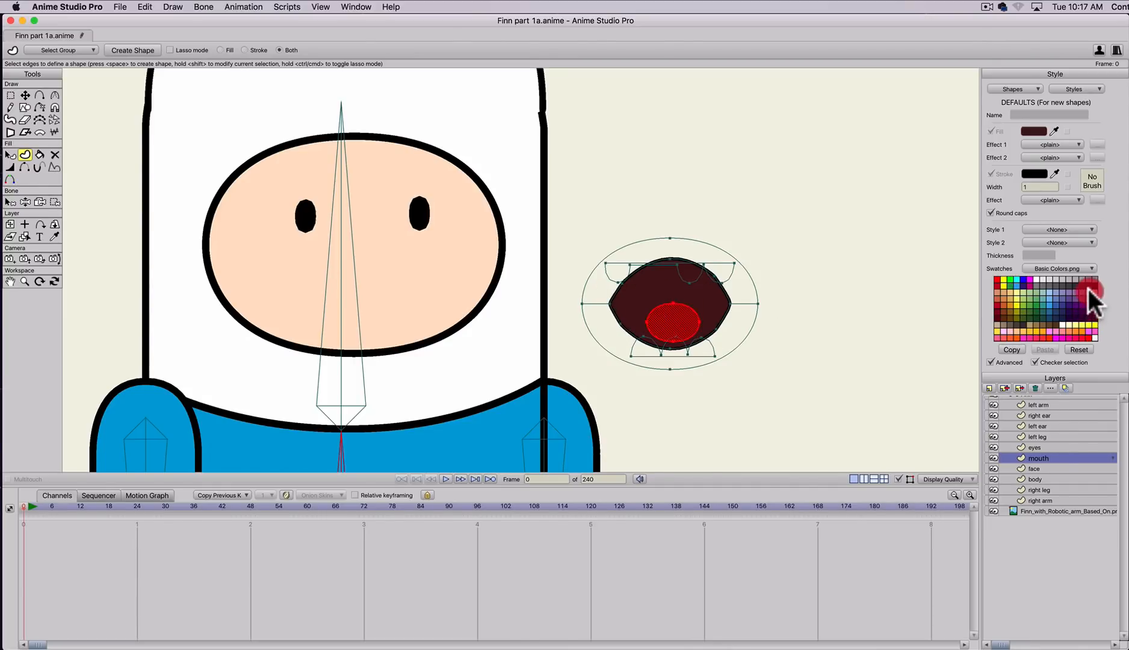
click(1088, 291)
key(space)
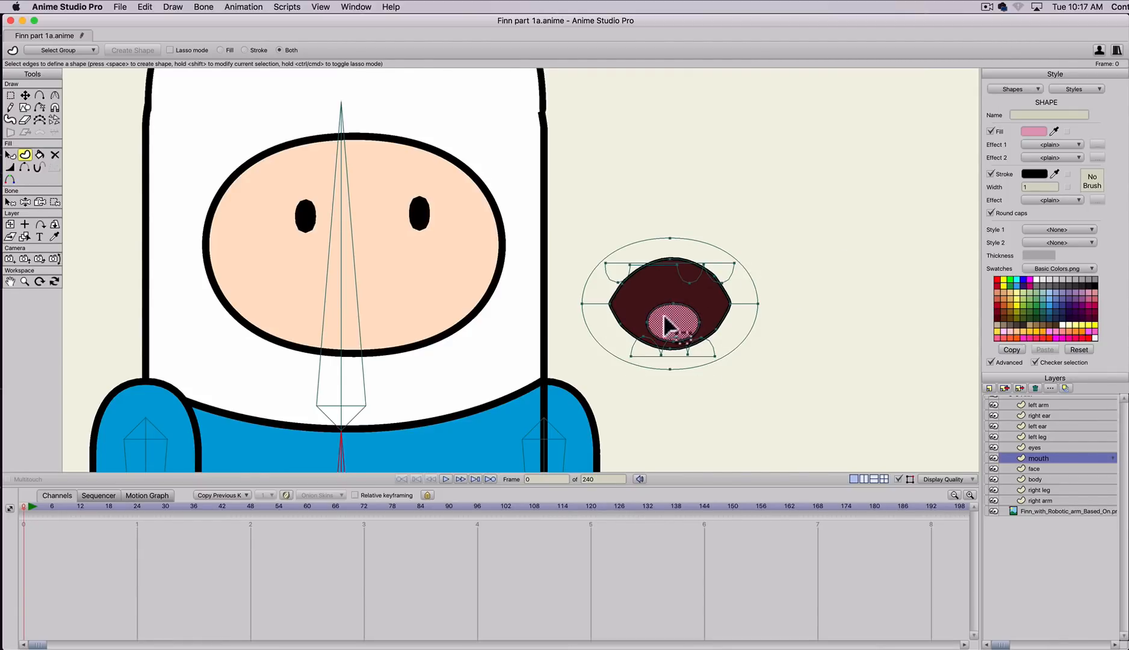
- Create white-filled, black-outlined shapes for the lower teeth and the upper teeth
click(639, 353)
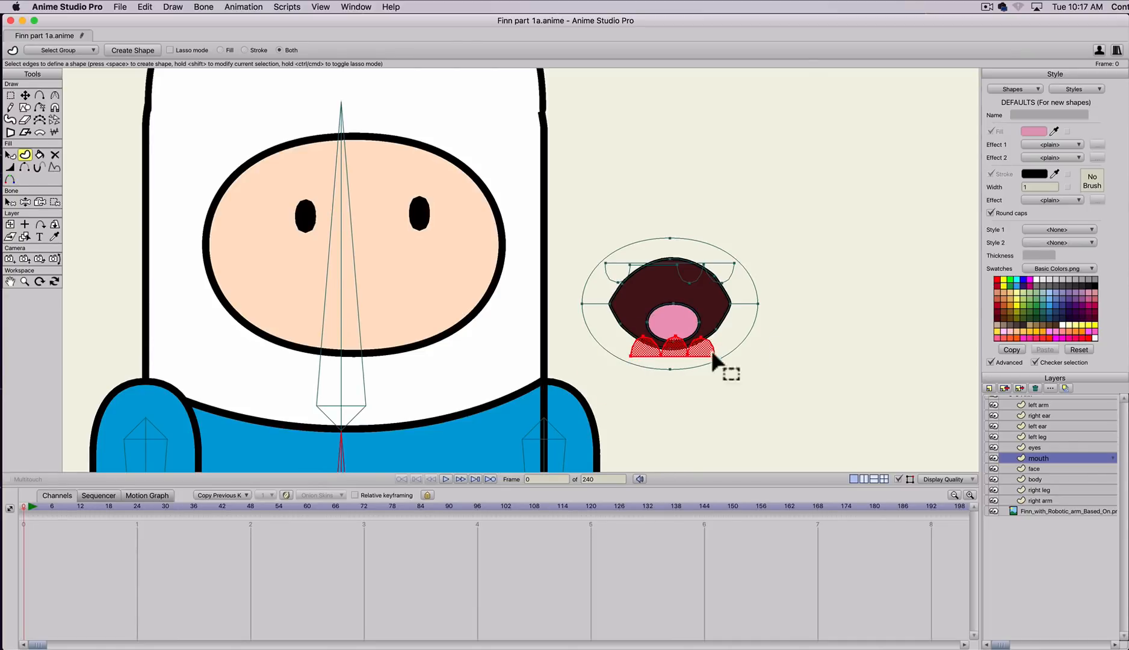
click(1037, 278)
key(space)
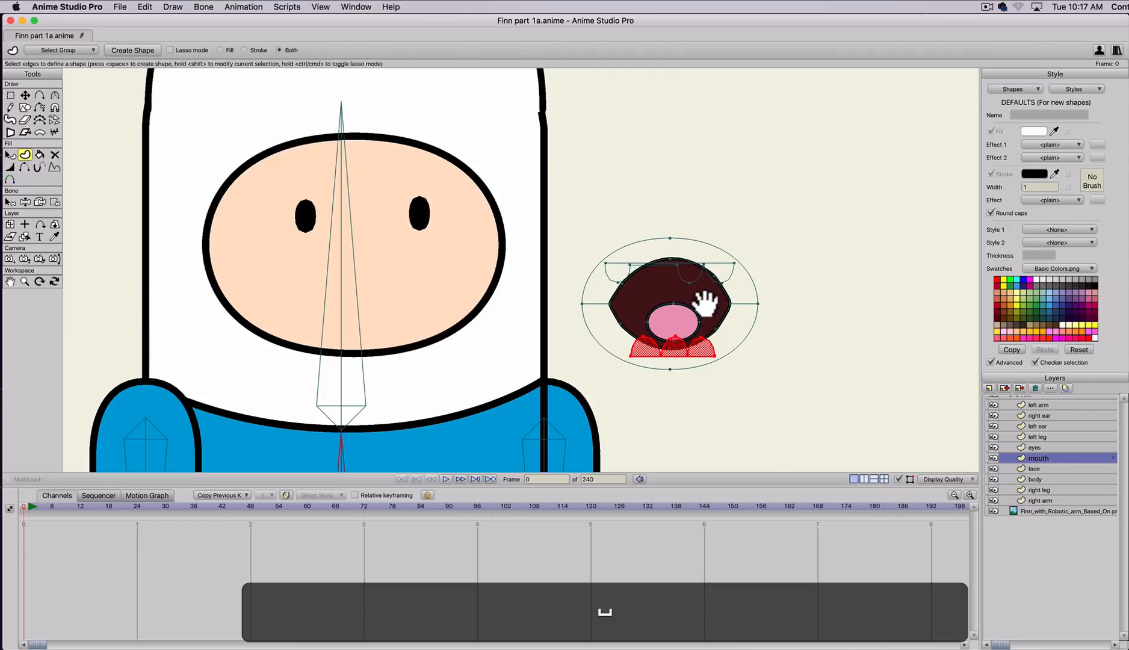
click(607, 275)
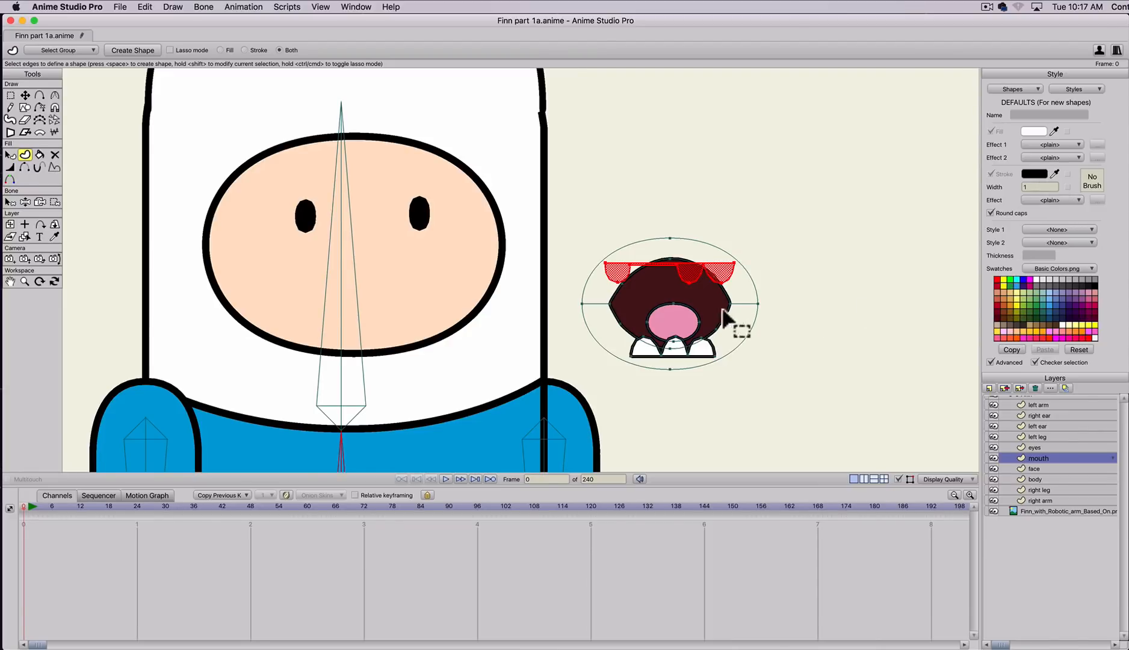
key(space)
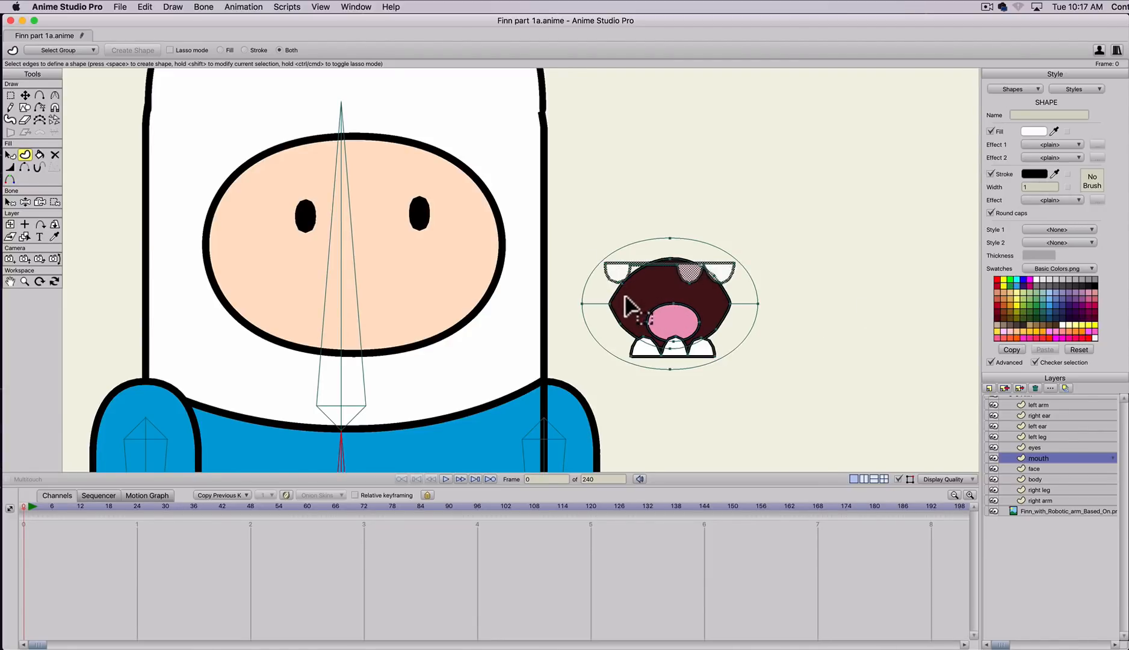
- Nudge the upper teeth slightly down and to the right inside the mouth
key(t)
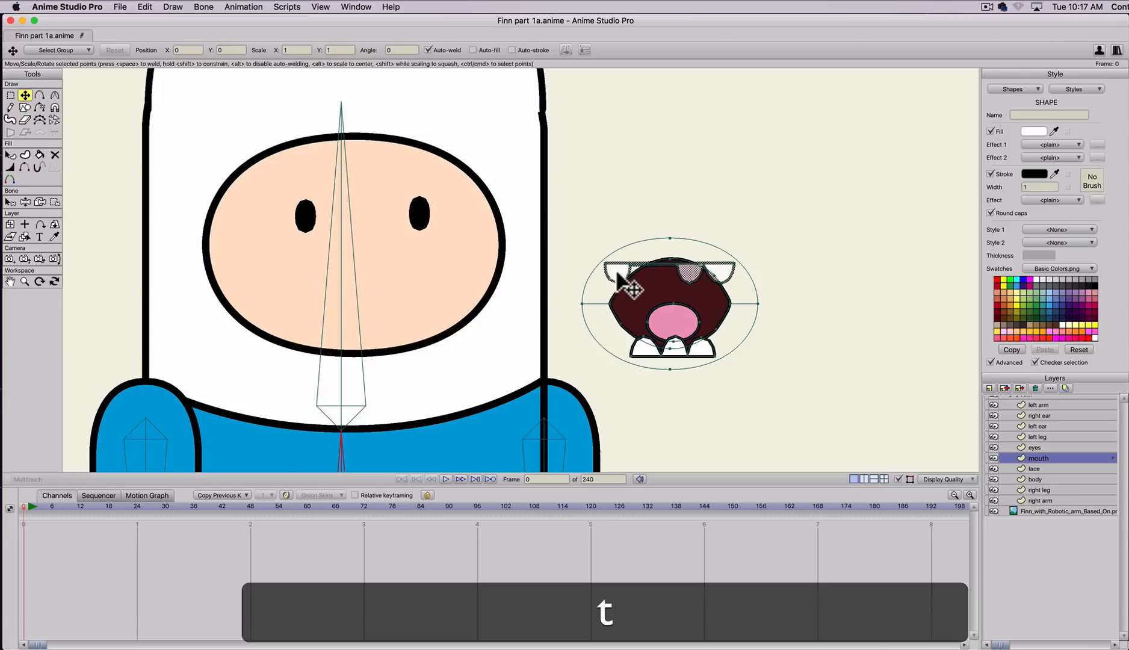
mouse_move(613, 270)
mouse_down()
mouse_move(609, 332)
mouse_move(625, 285)
mouse_up()
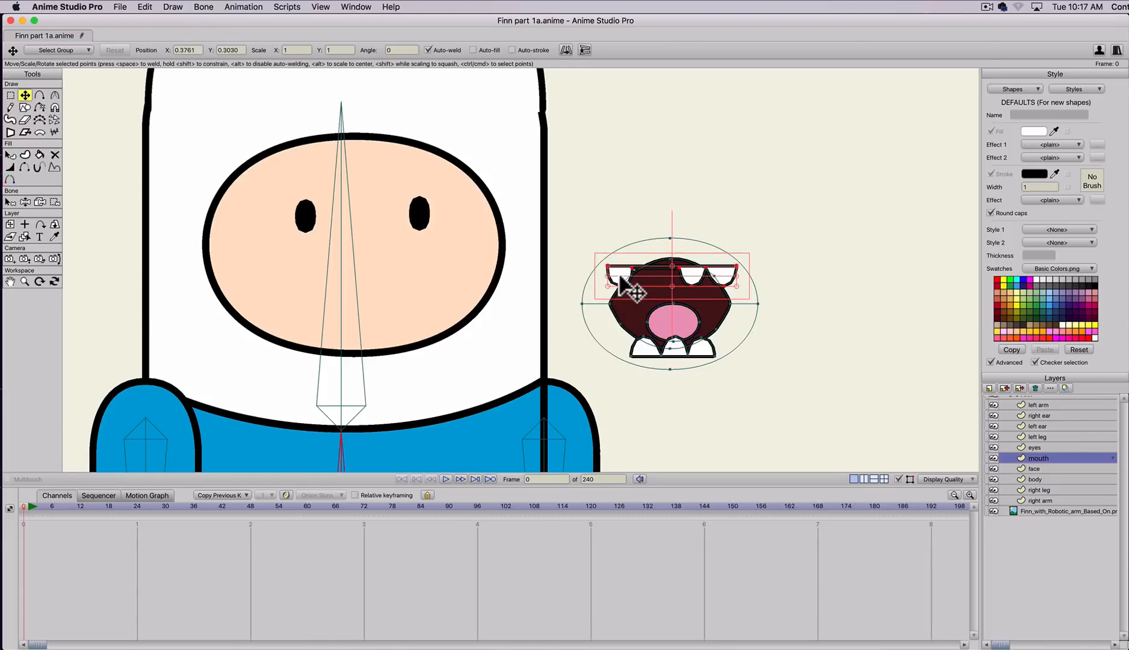
click(574, 323)
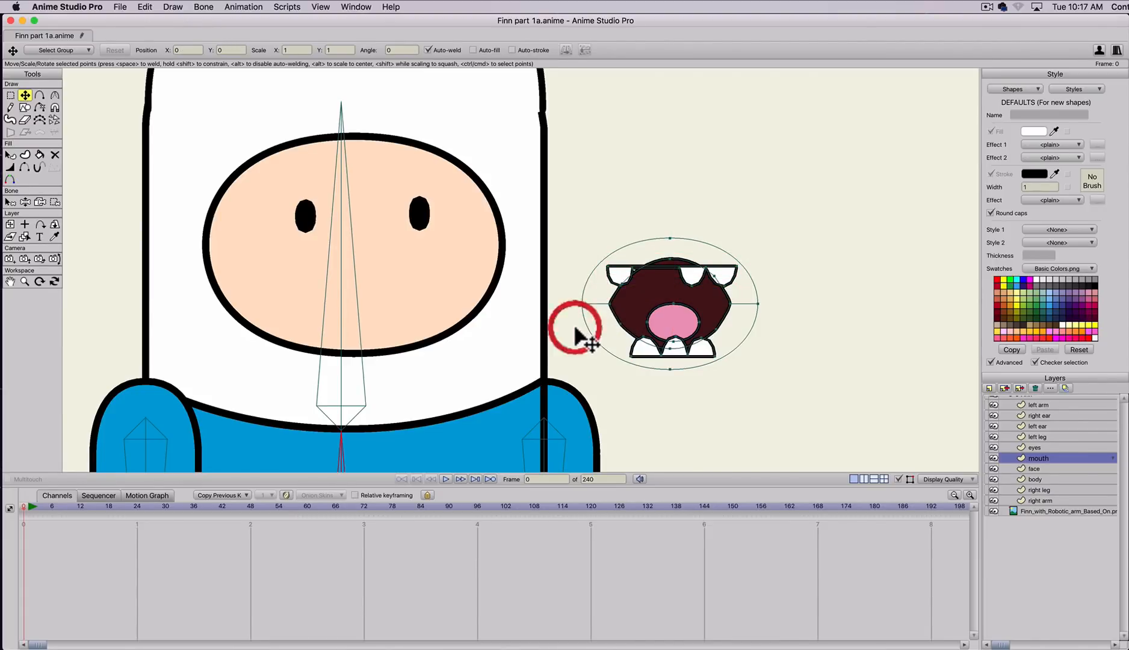
key(u)
click(596, 316)
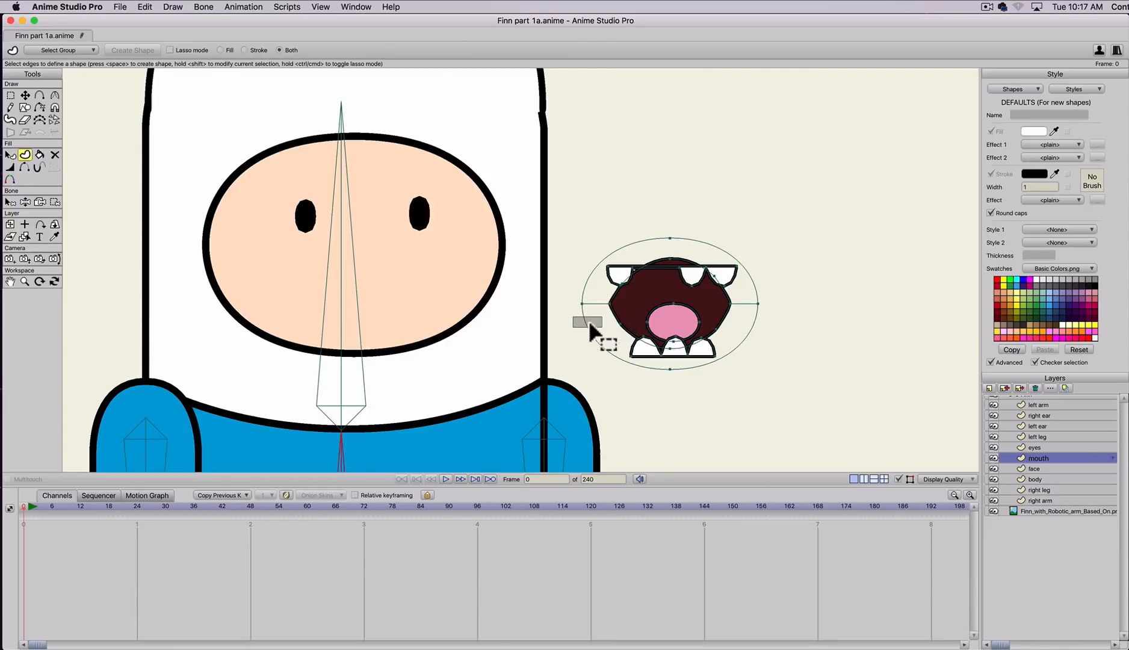
key(g)
click(602, 309)
drag(601, 308, 626, 318)
shift+click(670, 369)
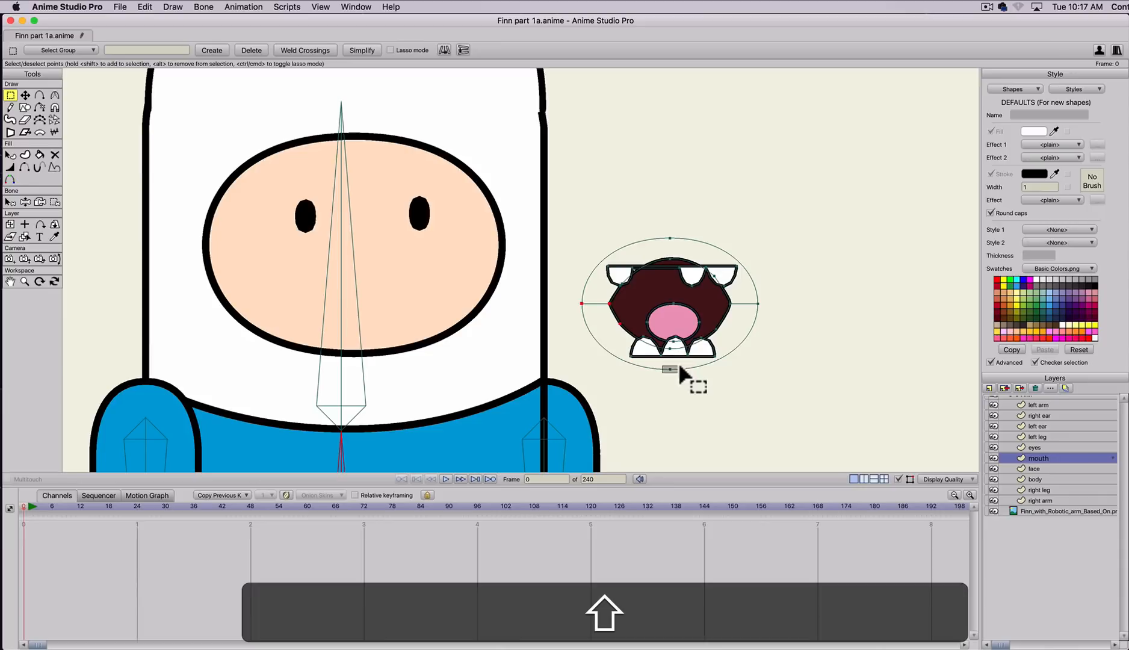
key(shift+t)
key(t)
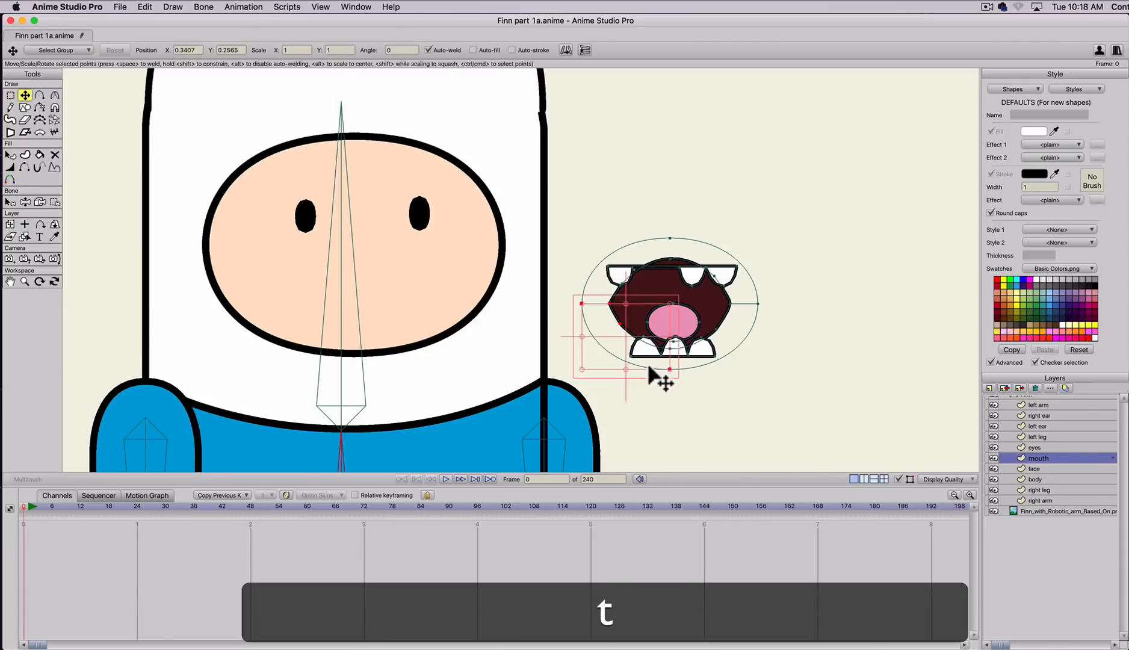
click(662, 404)
- Move the lower and upper teeth out of the mouth into the empty space to its right
key(t)
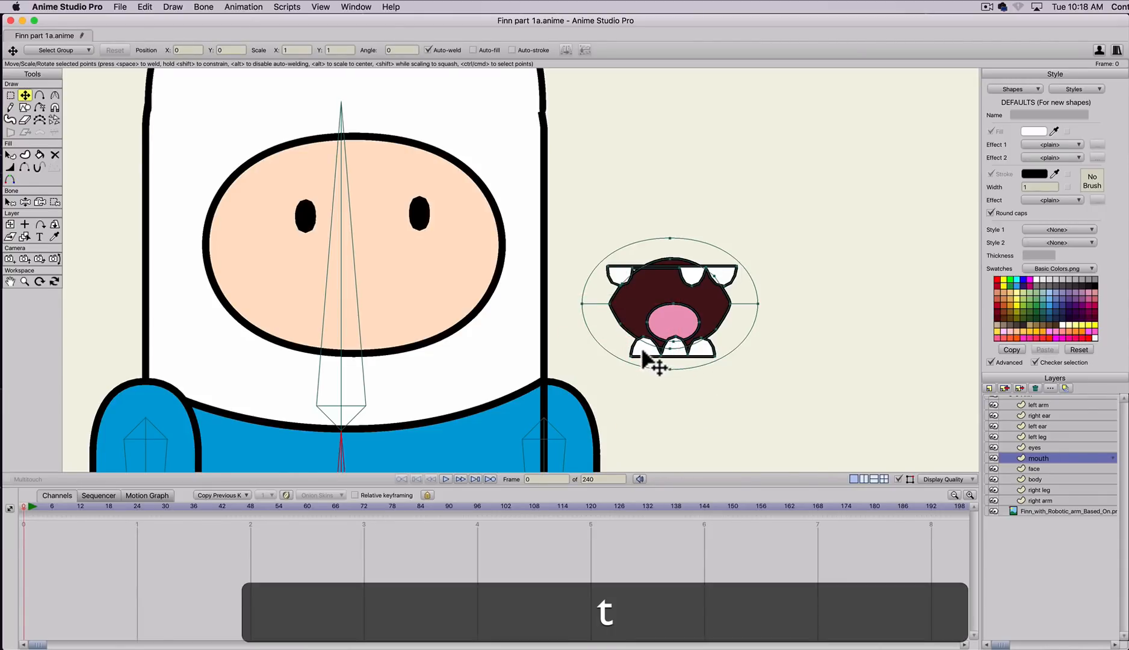
drag(641, 348, 809, 346)
click(692, 276)
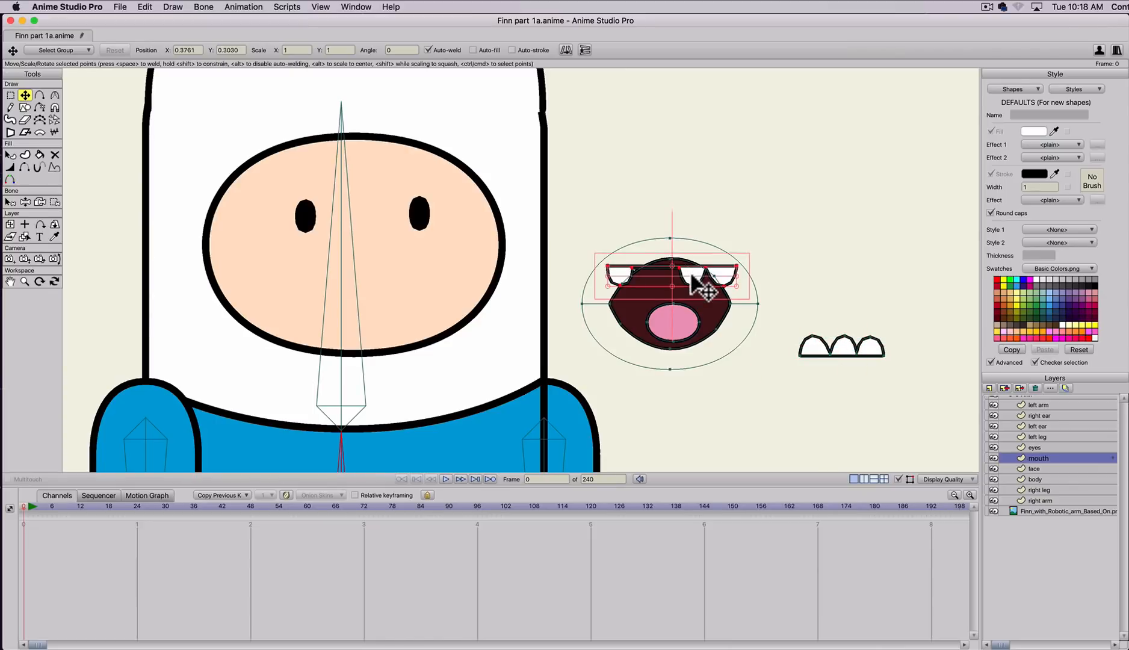
drag(692, 276, 842, 264)
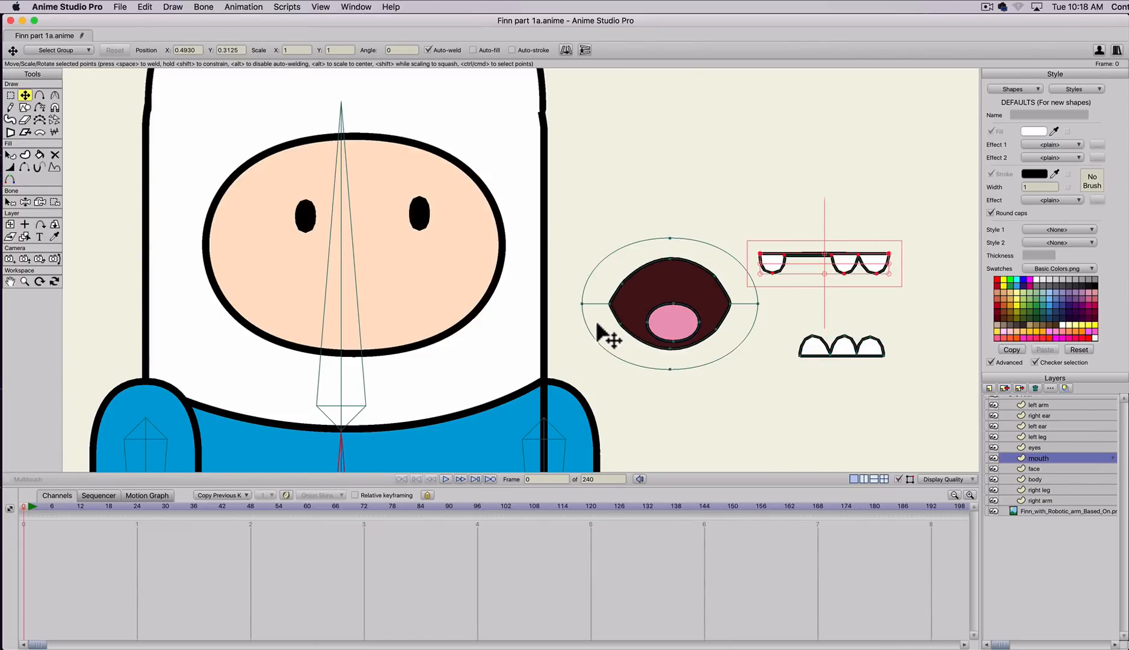
- Create the lower lip shape between the outer oval and the inner mouth, filled with the skin colour sampled from the face
key(u)
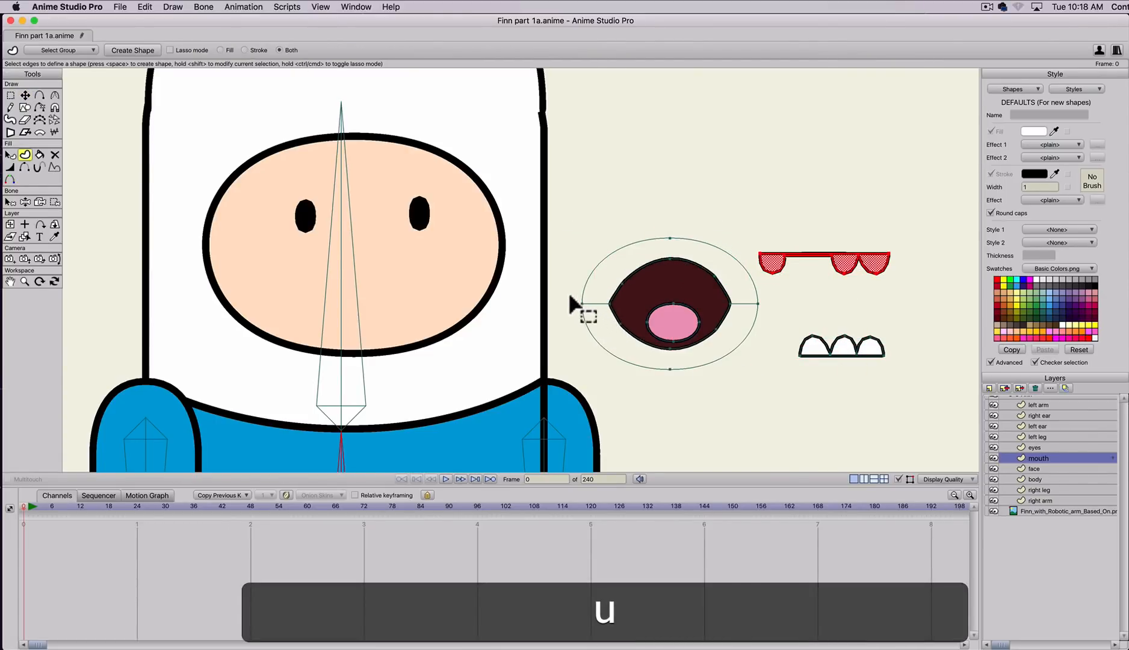
drag(569, 295, 686, 347)
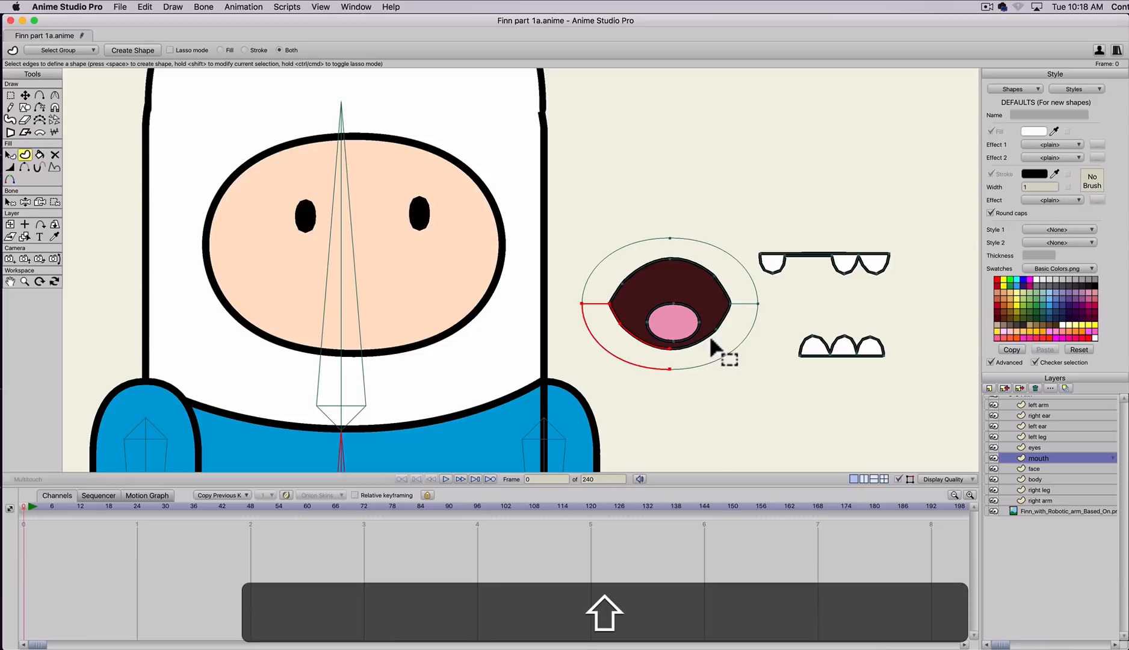
drag(727, 288, 773, 319)
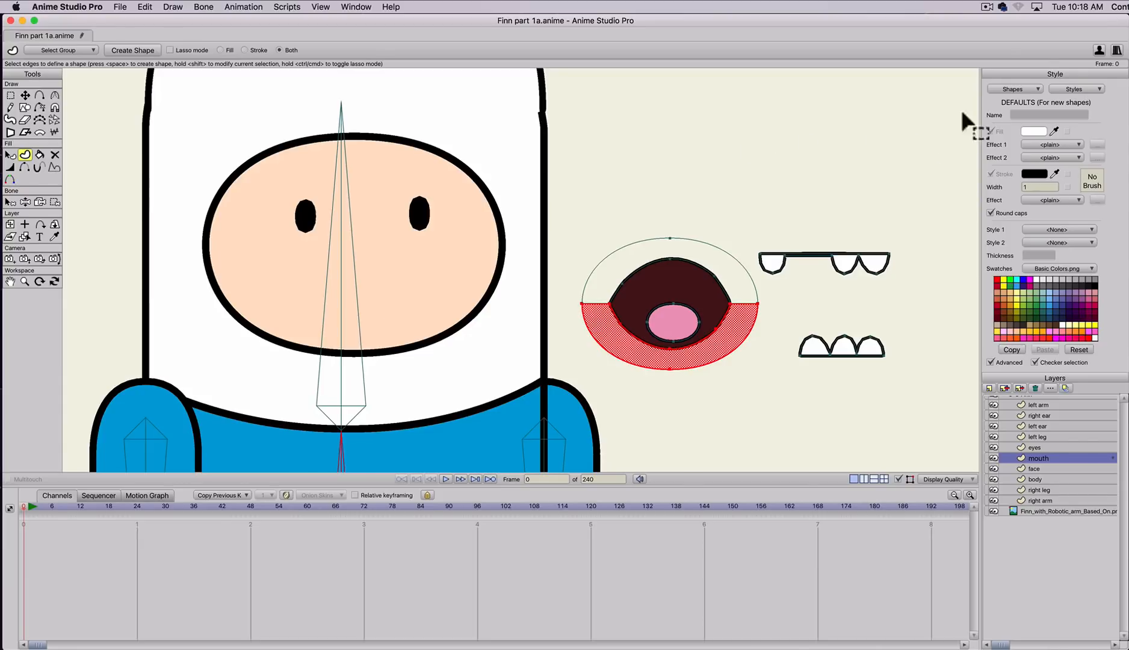
drag(1054, 130, 435, 281)
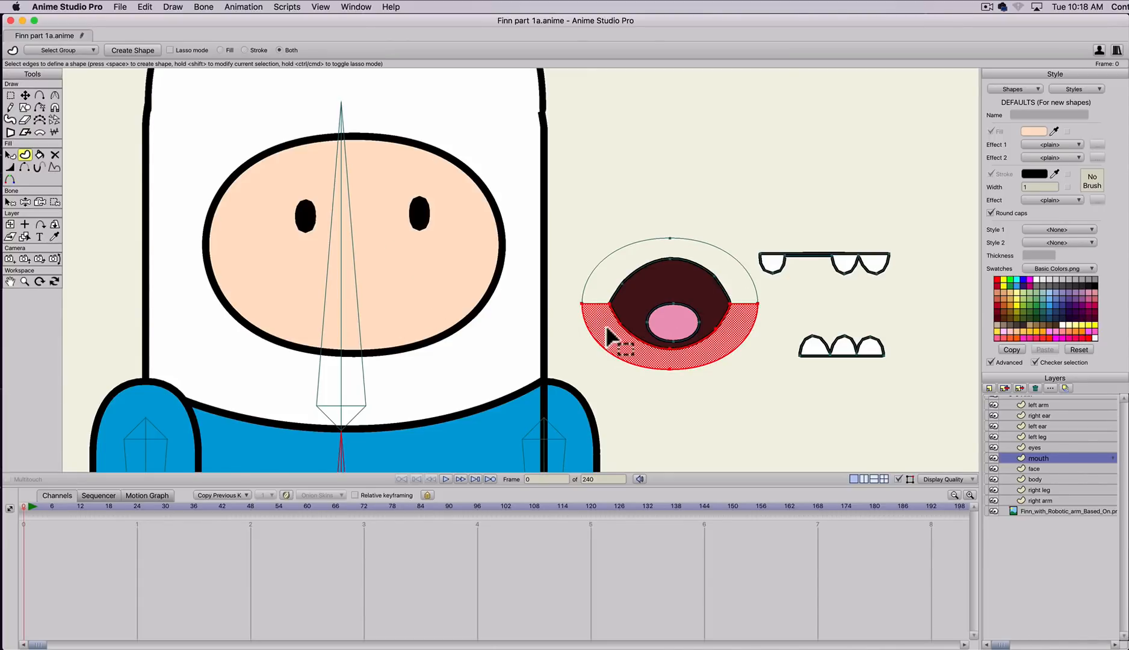
key(space)
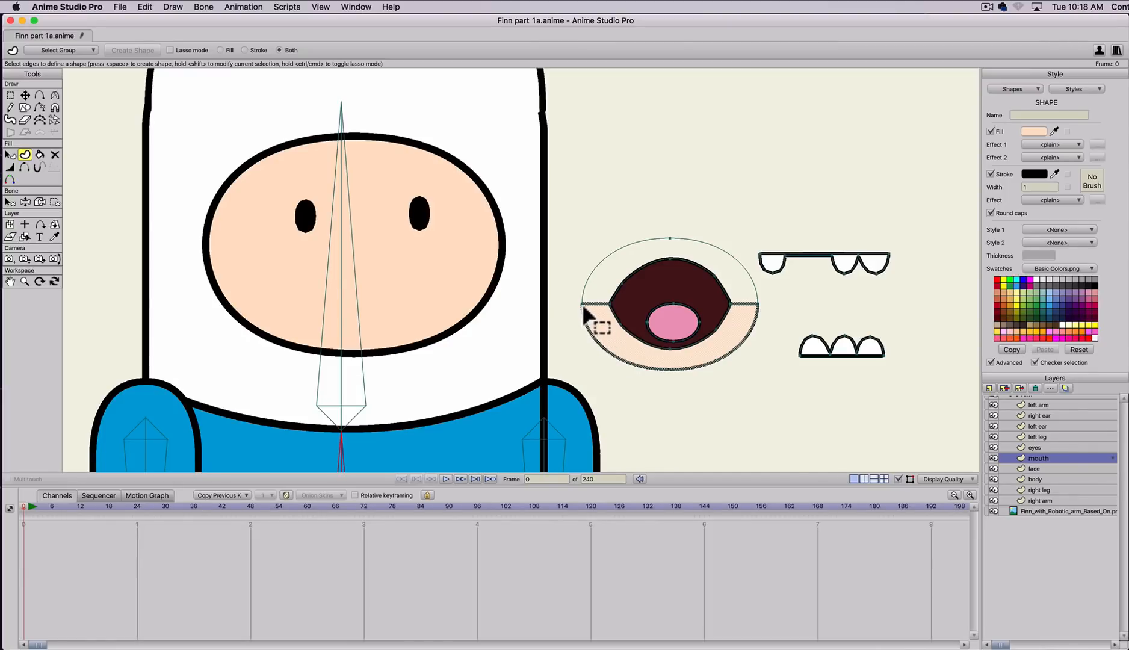
- Create the upper lip shape between the outer oval and the inner mouth, using the skin-coloured fill
key(u)
drag(576, 304, 693, 216)
drag(705, 282, 736, 241)
drag(725, 313, 772, 296)
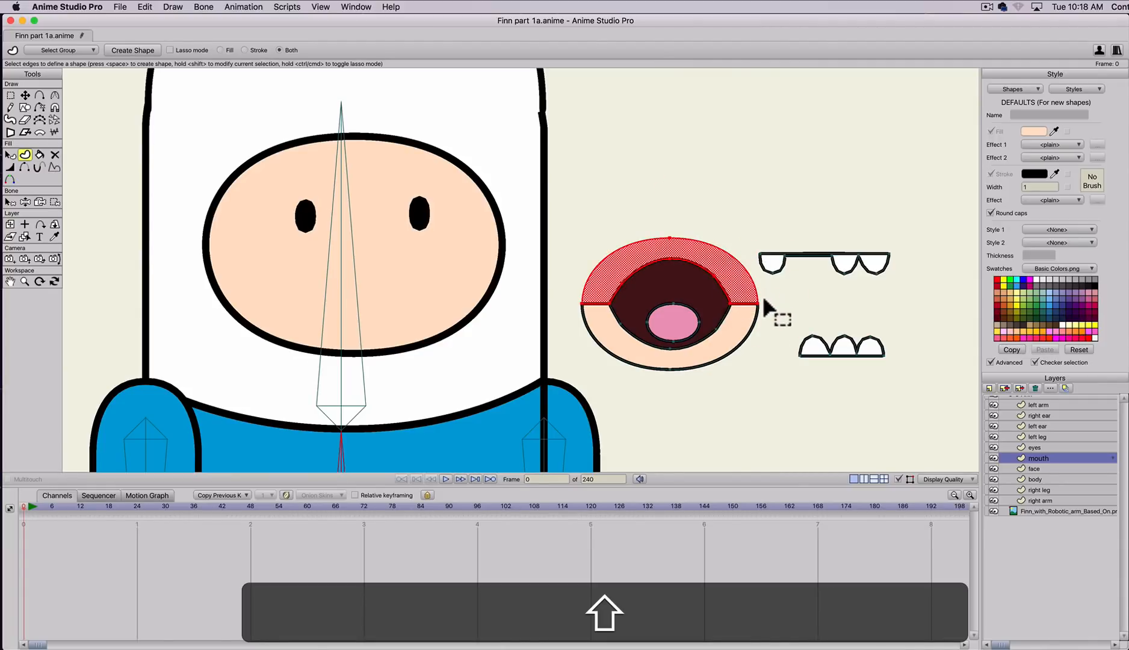
drag(709, 317, 740, 358)
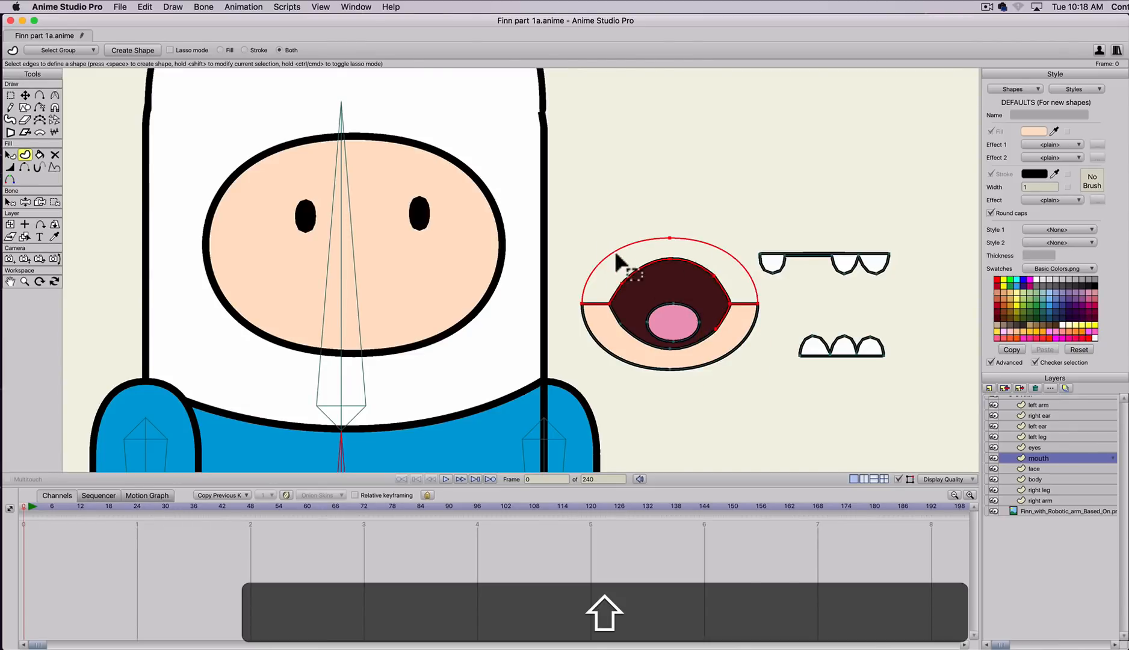
alt+click(715, 334)
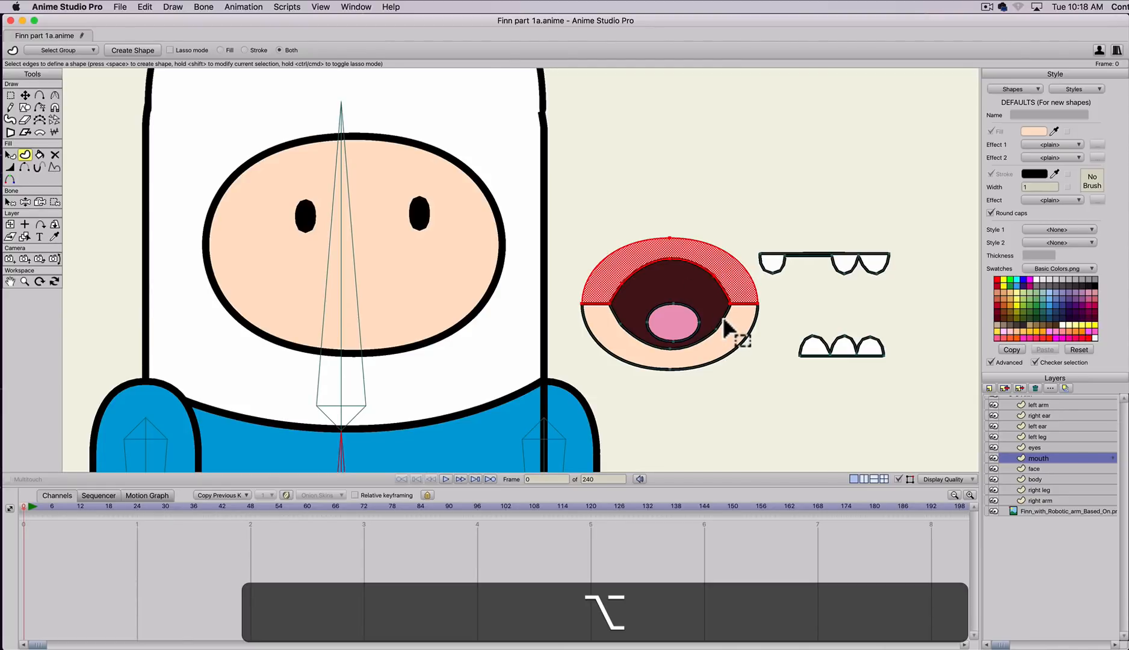
drag(699, 293, 761, 352)
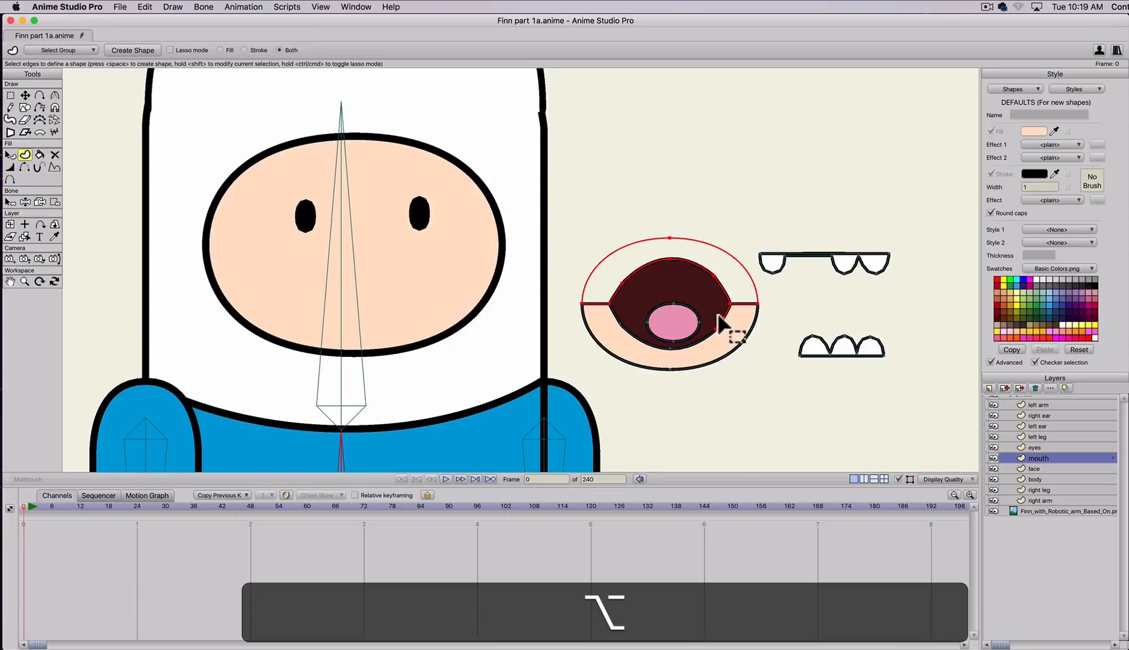
alt+click(725, 330)
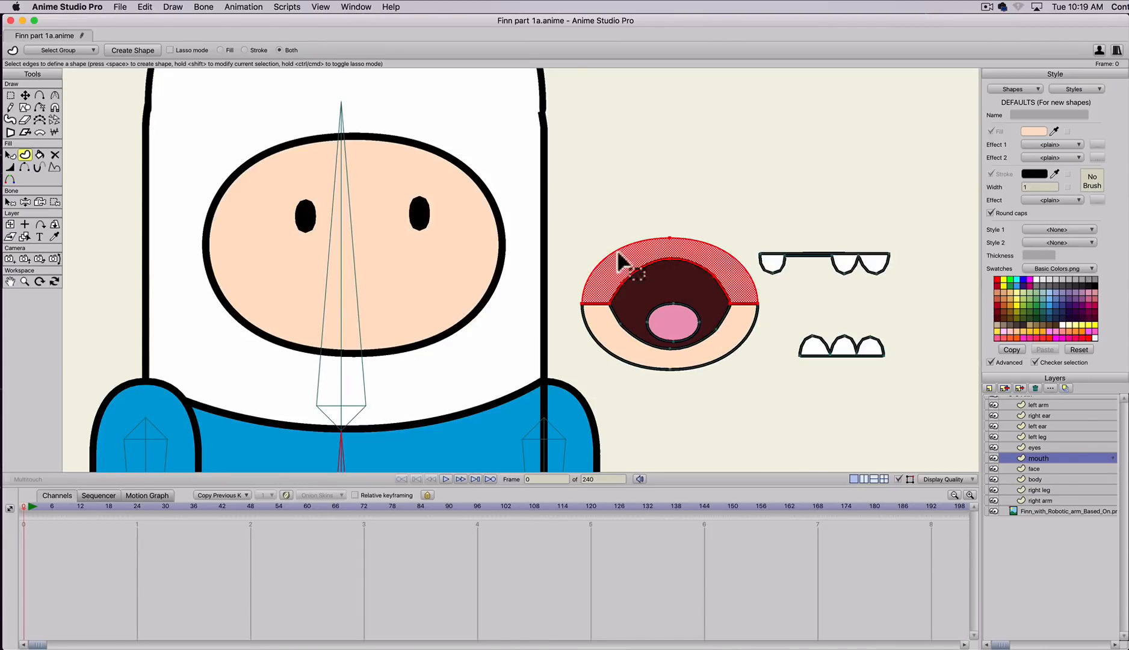
key(space)
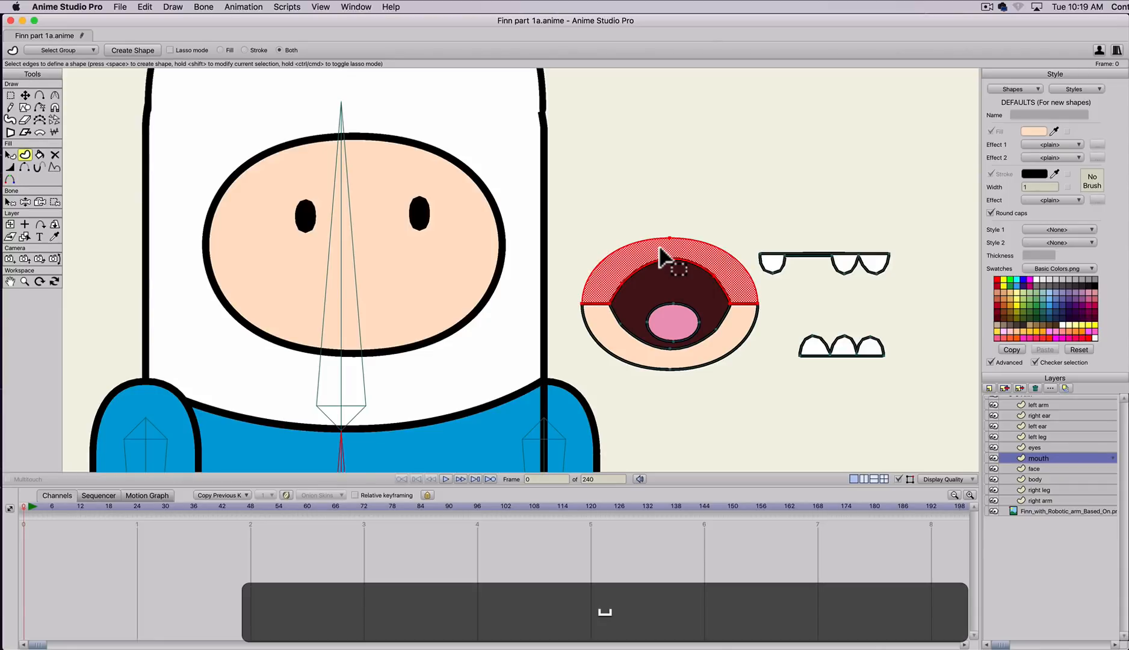
click(590, 216)
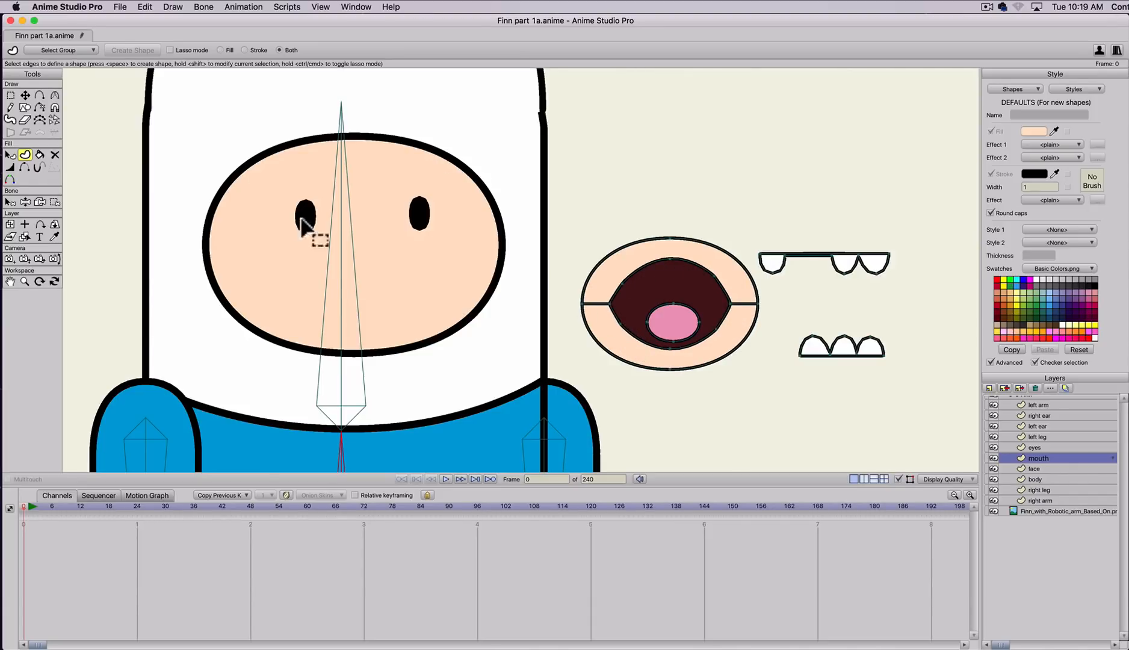
- Hide the outline edges around the lips' outer oval and along the lines at both mouth corners
click(25, 167)
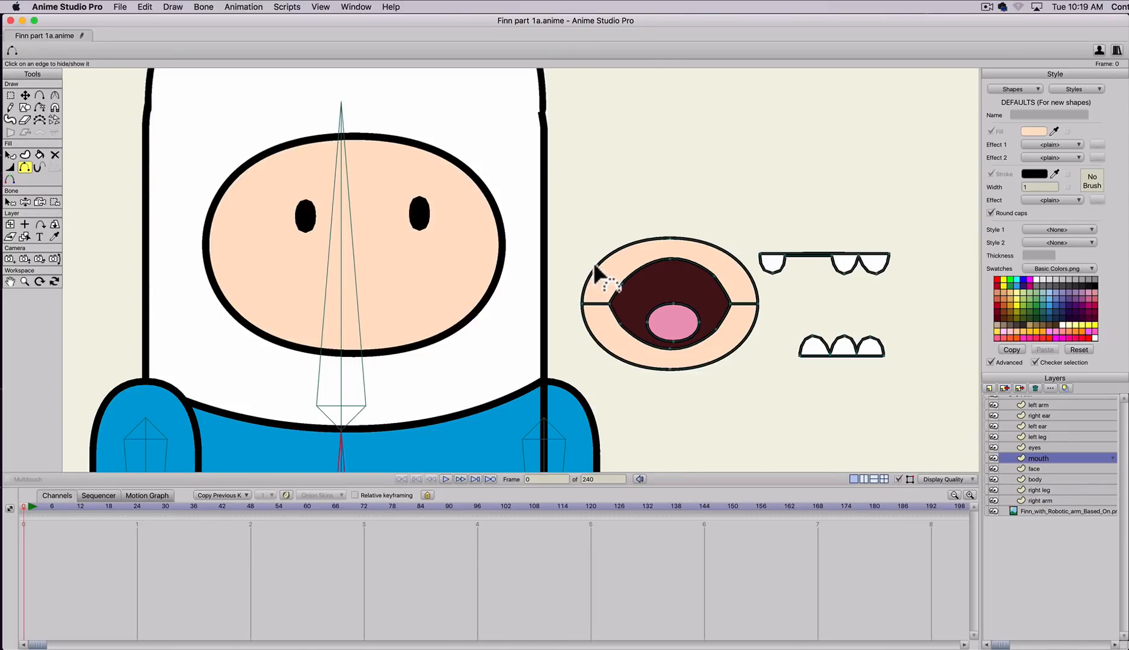
mouse_move(593, 276)
mouse_down()
mouse_move(598, 337)
mouse_move(651, 367)
mouse_up()
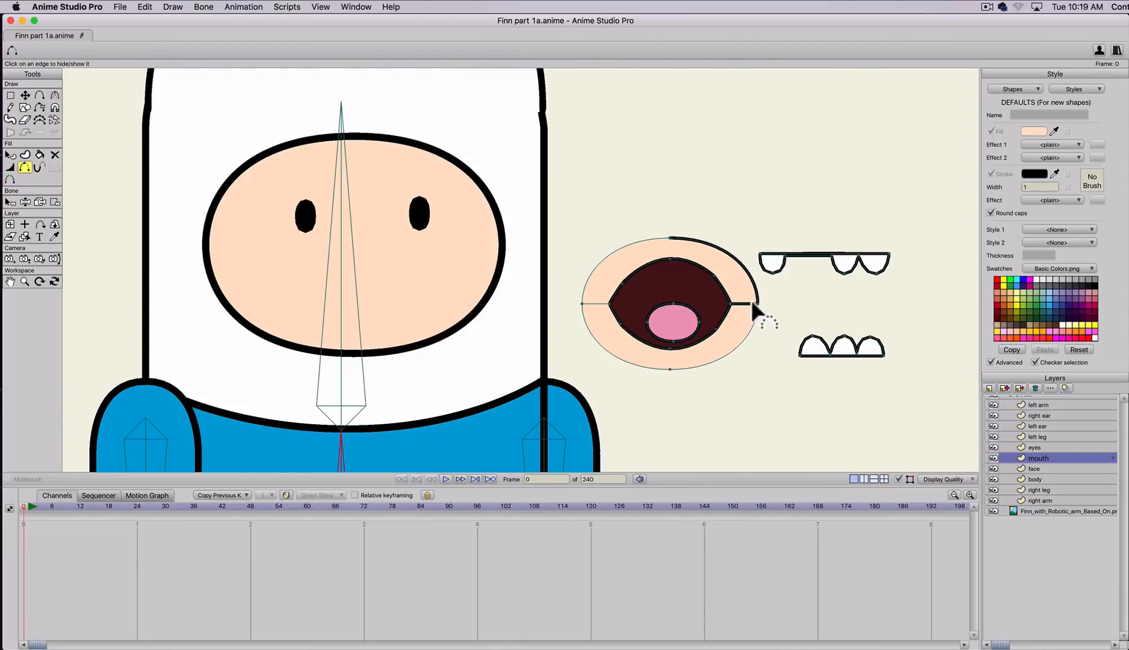
drag(752, 302, 732, 238)
- Move the upper teeth back into the mouth, along its upper edge
key(t)
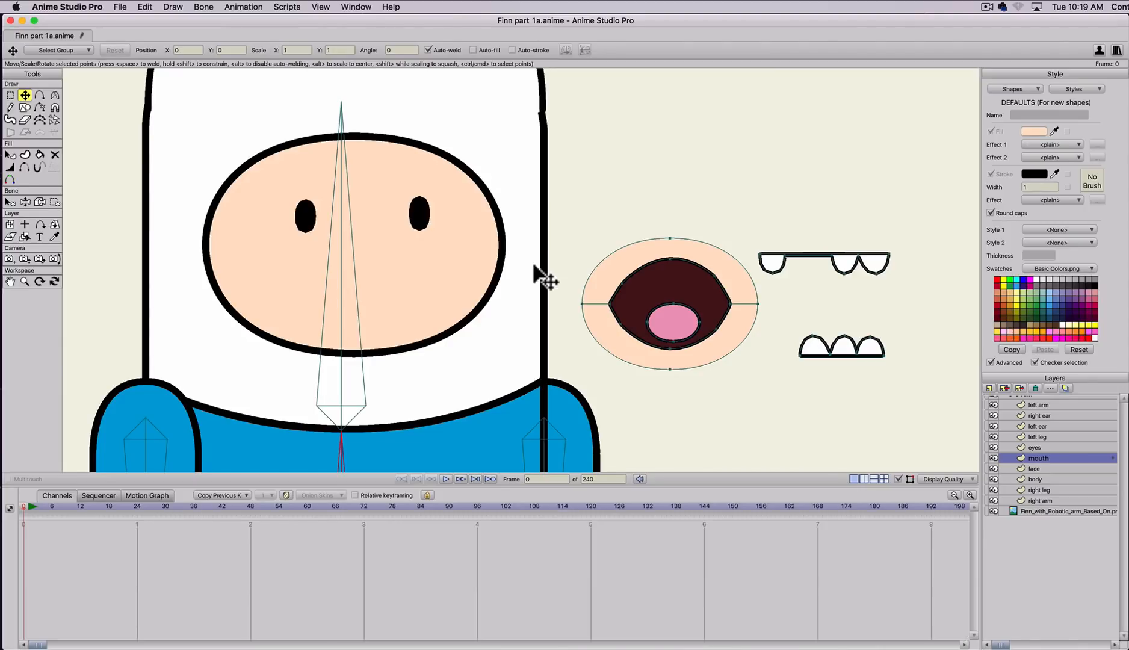
key(t)
click(772, 262)
drag(770, 262, 620, 267)
mouse_move(813, 347)
mouse_down()
mouse_move(693, 364)
mouse_move(803, 352)
mouse_up()
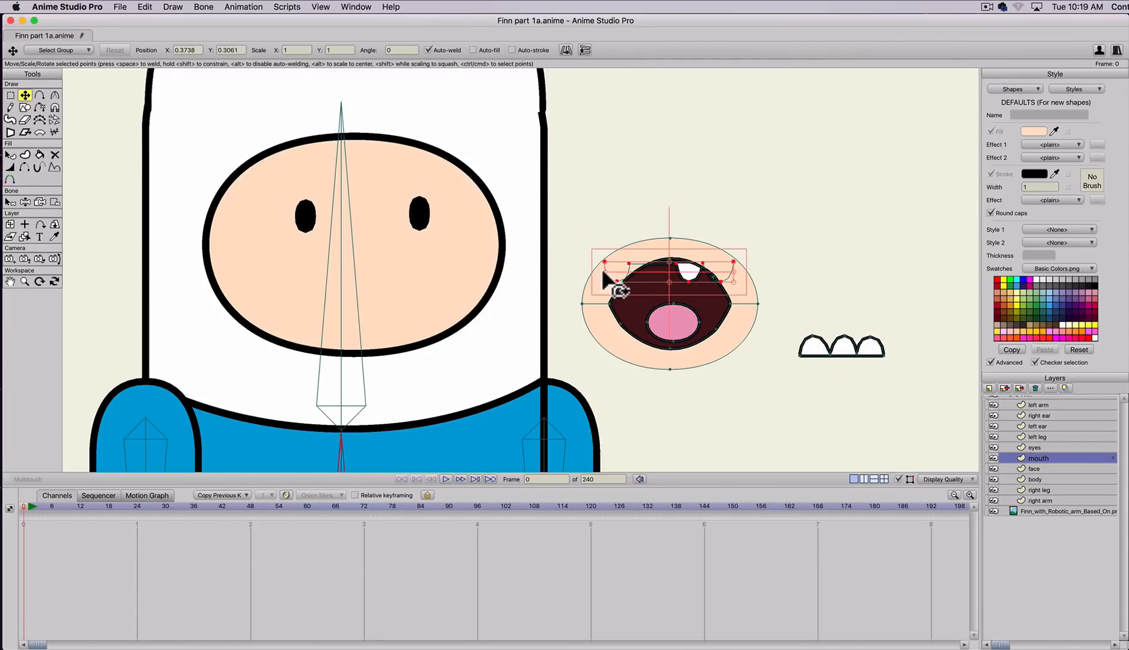
- Add a point to the upper teeth's top edge and reshape the teeth to follow the curve of the upper lip
drag(608, 282, 649, 263)
key(super+z)
key(a)
key(c)
key(t)
key(t)
click(678, 268)
click(711, 279)
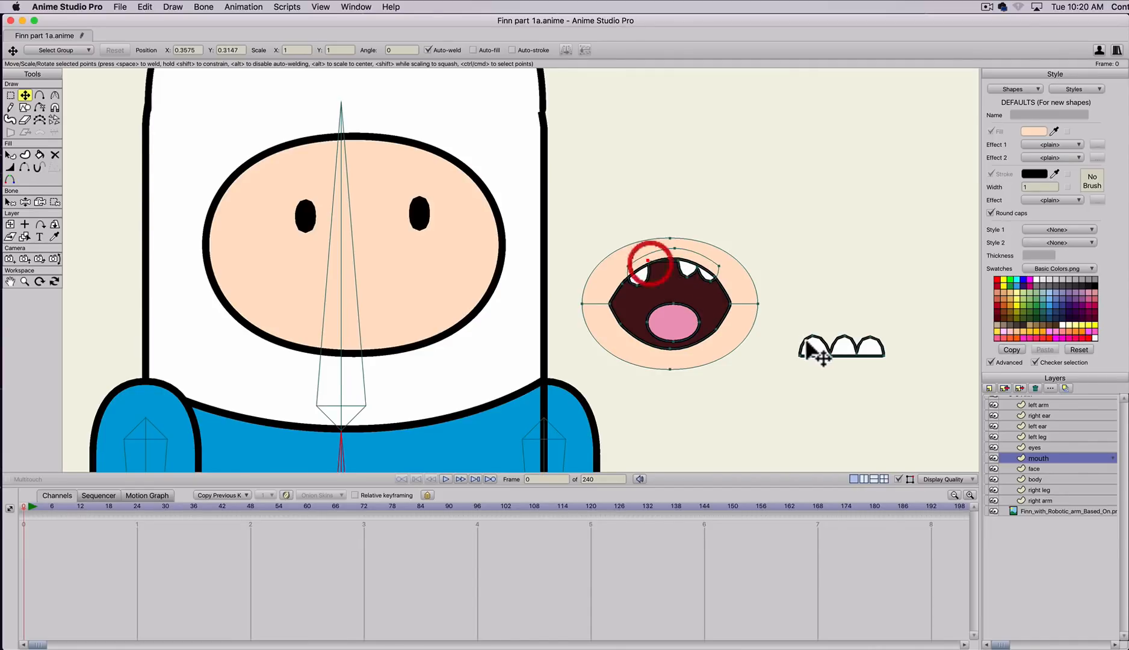
- Move the lower teeth back into the mouth, along its lower edge below the tongue
key(t)
click(814, 351)
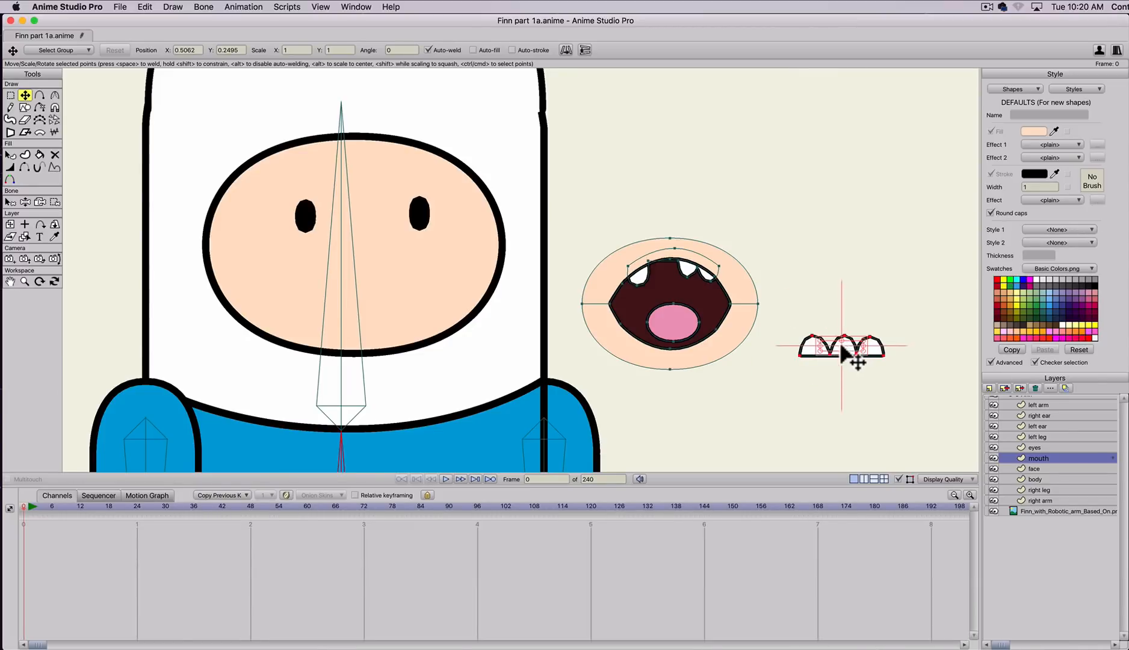
drag(851, 361, 671, 343)
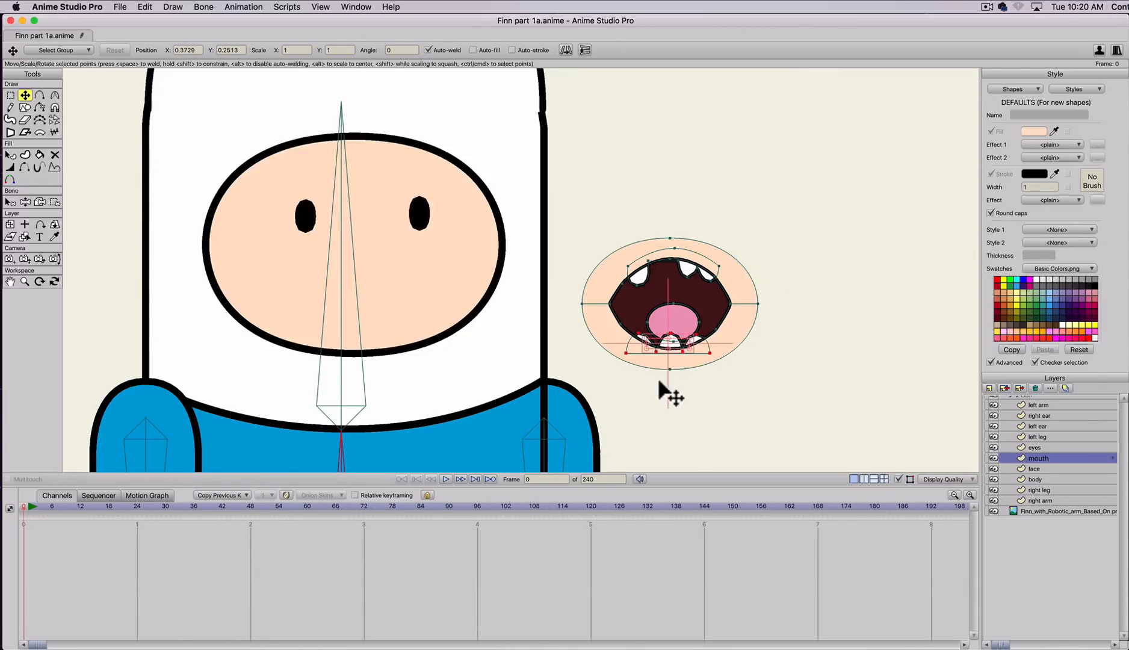
- Add a curved point to the lower teeth's base and adjust their points to follow the lower lip
key(t)
key(a)
click(671, 363)
key(c)
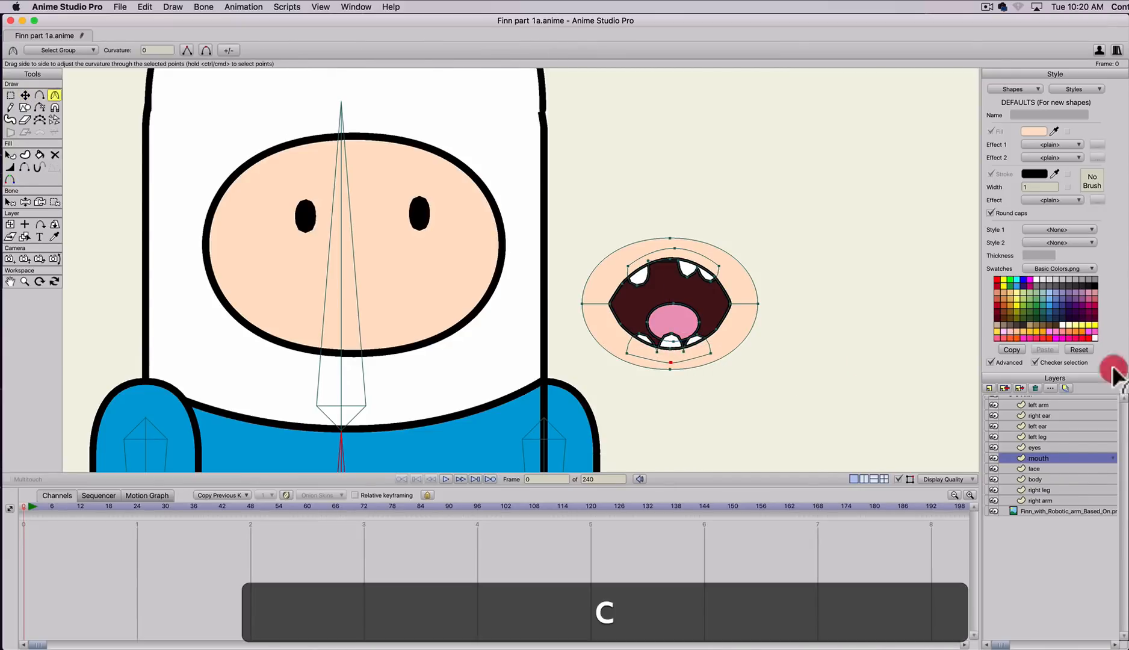
key(t)
click(708, 349)
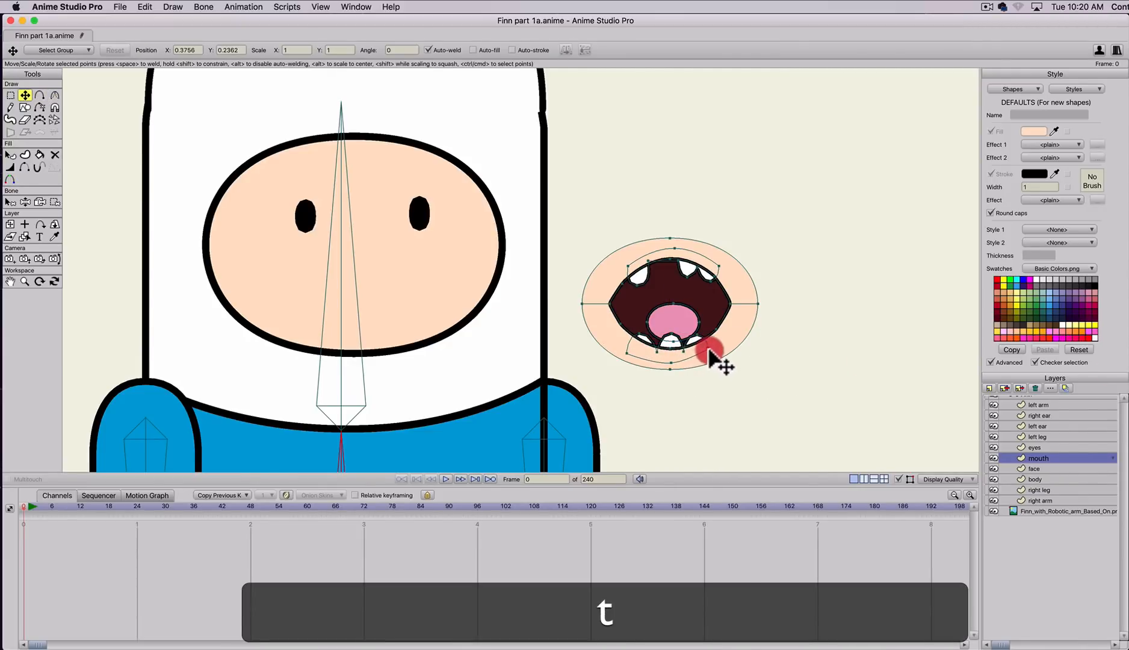
drag(626, 354, 678, 347)
click(645, 334)
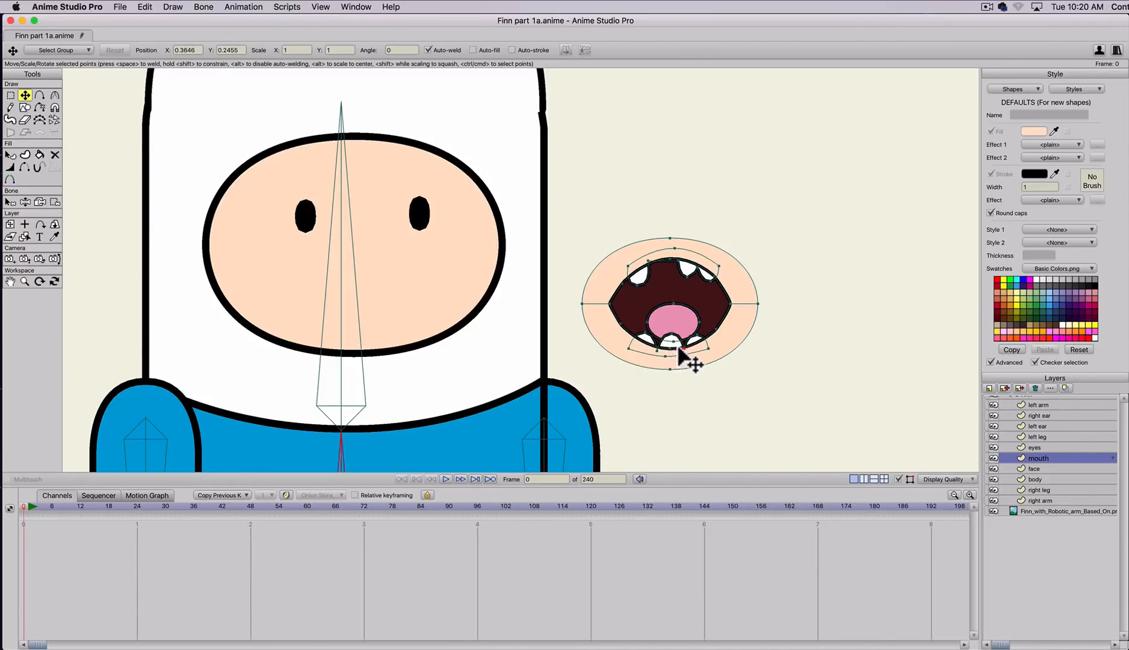
- Try the whole mouth on the face below the eyes, and return it to the empty space beside the head
key(g)
drag(569, 215, 794, 391)
key(t)
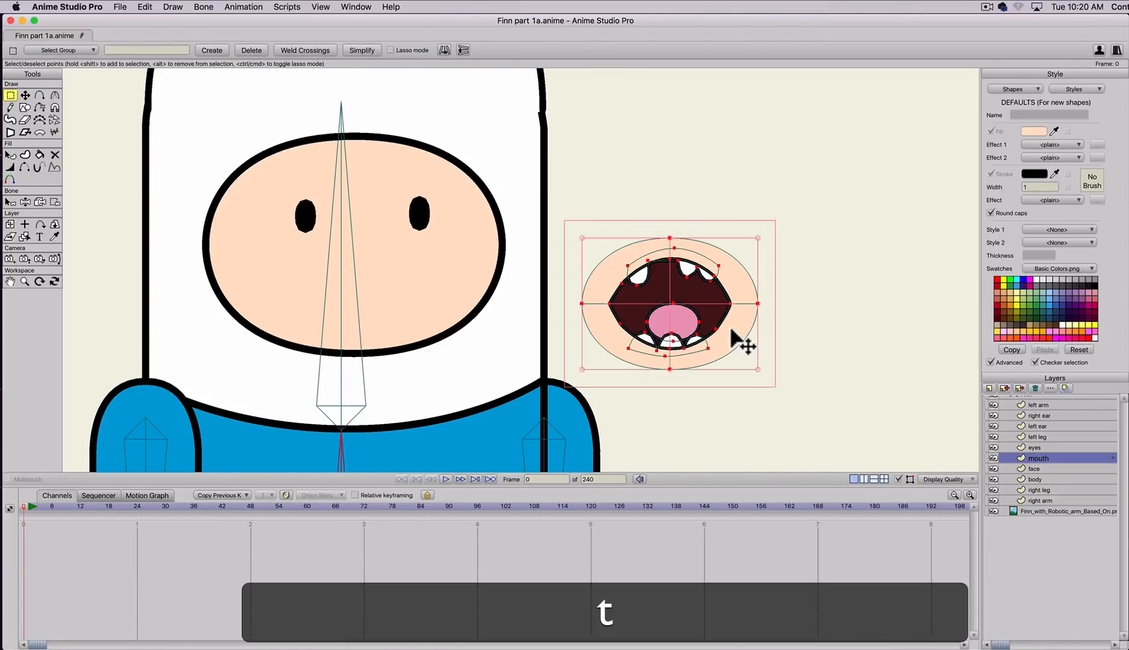
drag(717, 328, 415, 304)
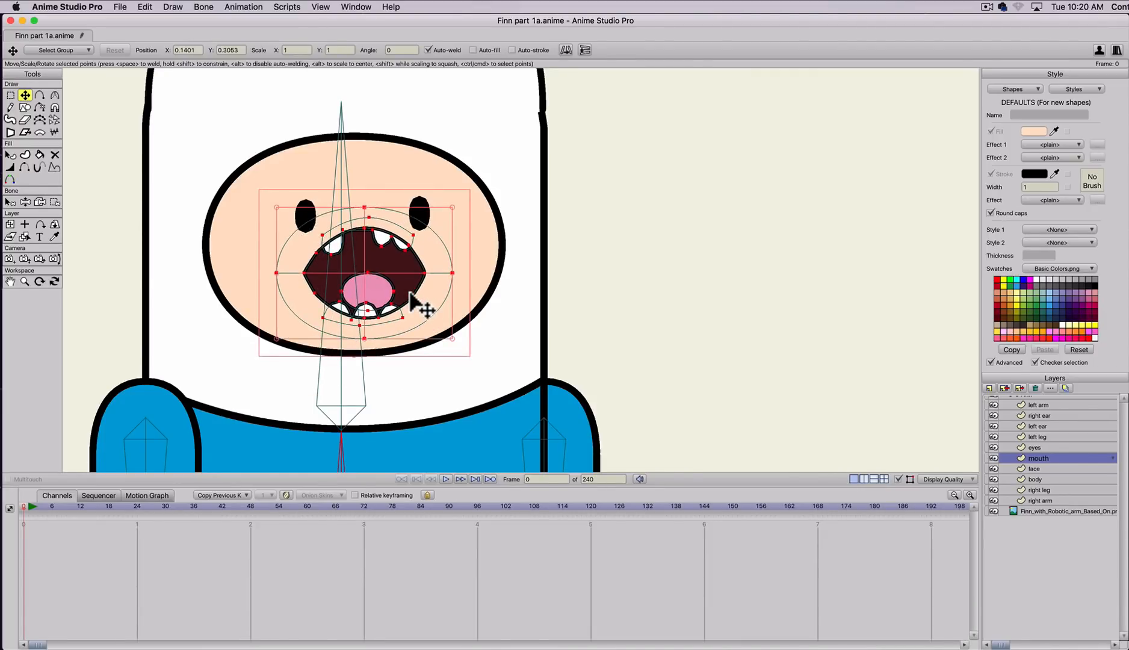
scroll(403, 298, down, 3)
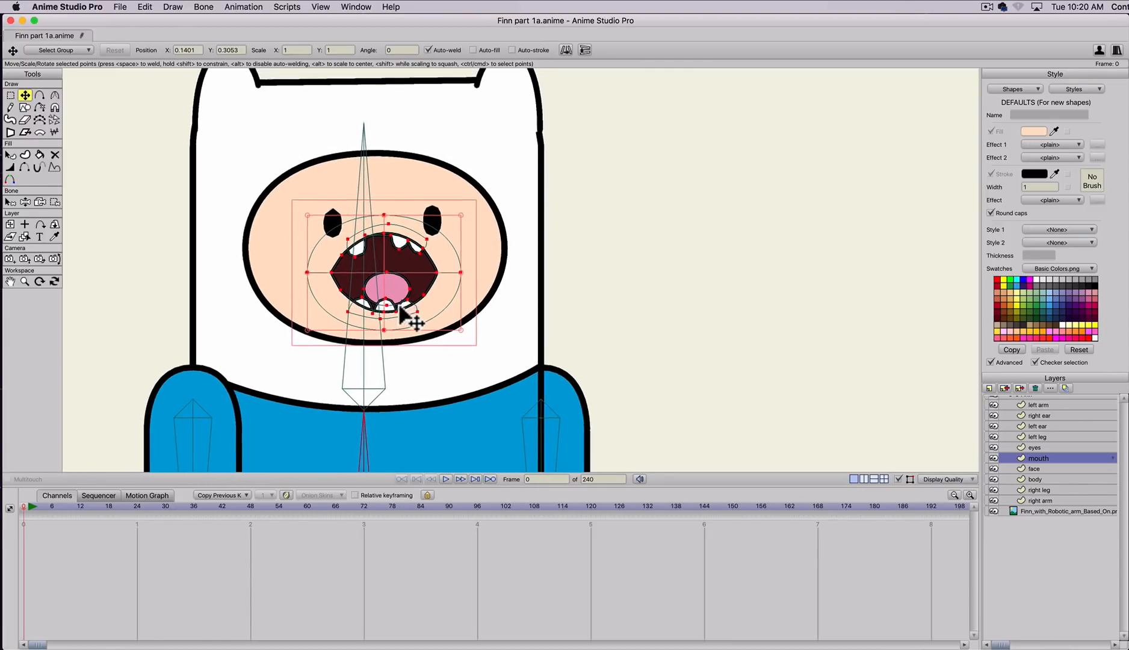
scroll(398, 309, up, 3)
scroll(376, 330, down, 4)
scroll(396, 326, up, 1)
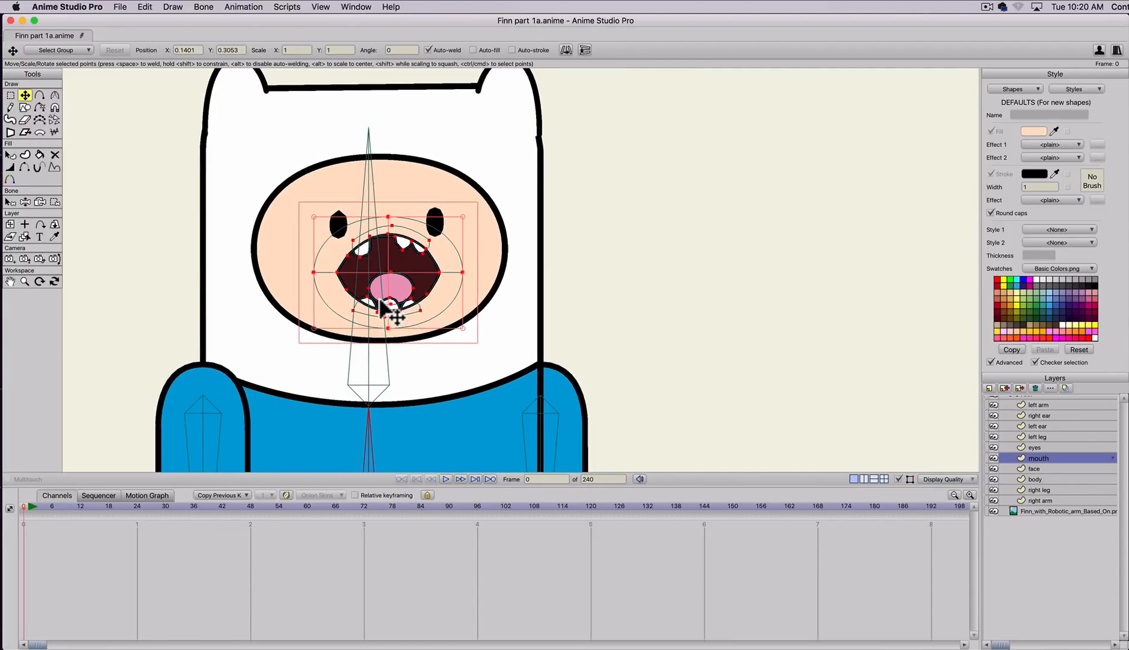
drag(395, 324, 708, 336)
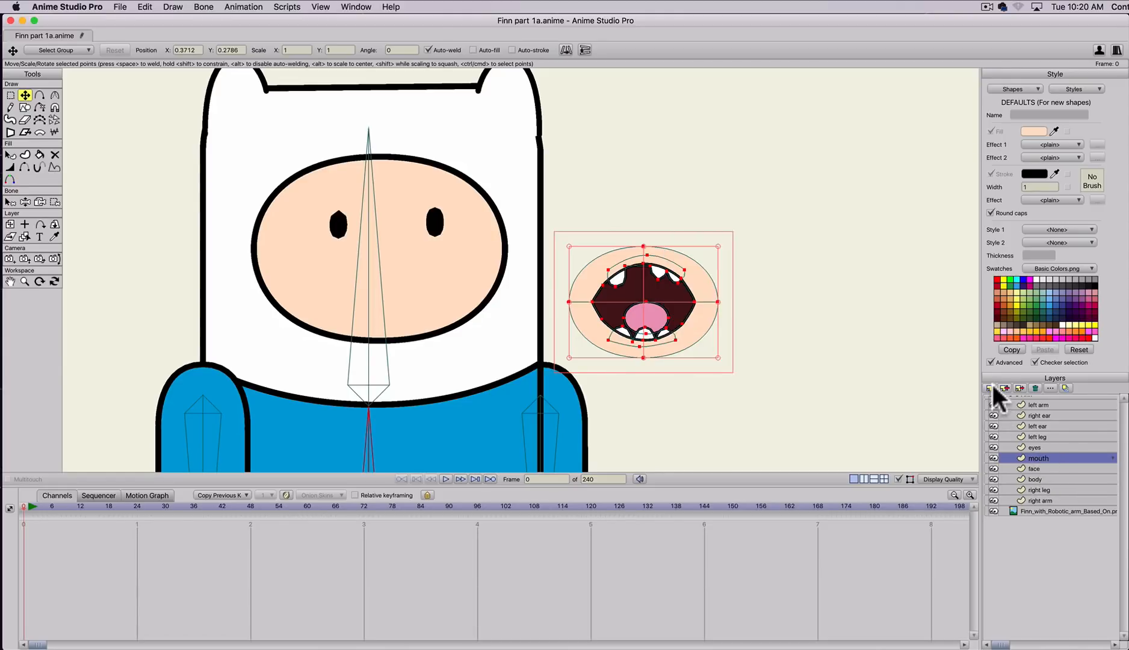
- Add a bone layer named face and place it above the eyes layer
click(988, 388)
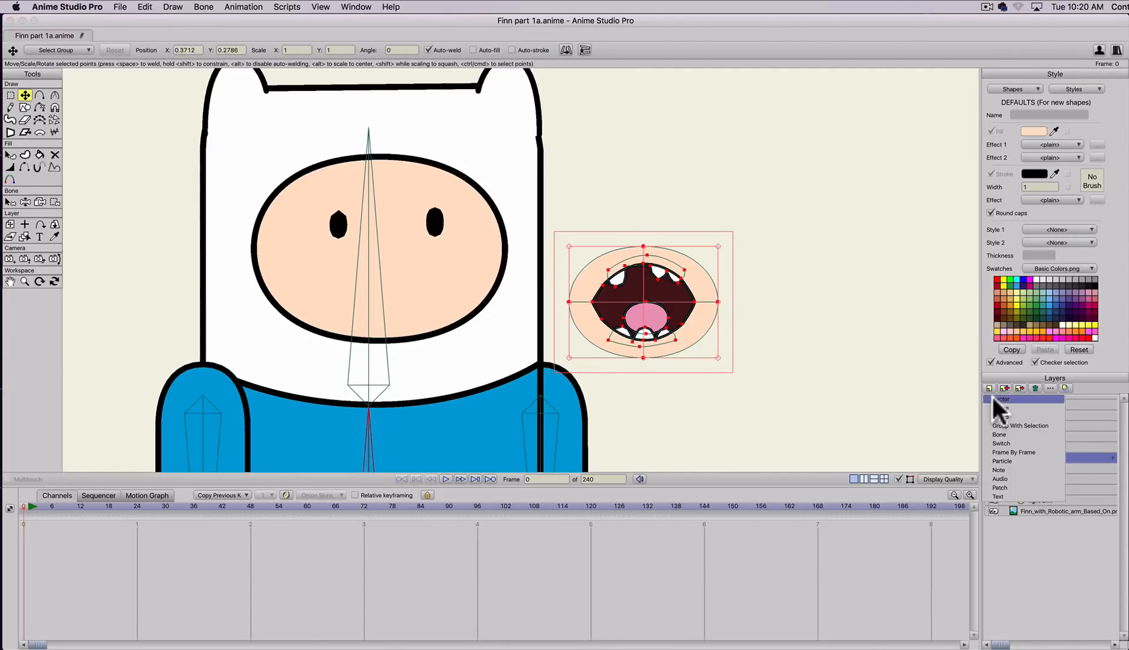
click(1002, 433)
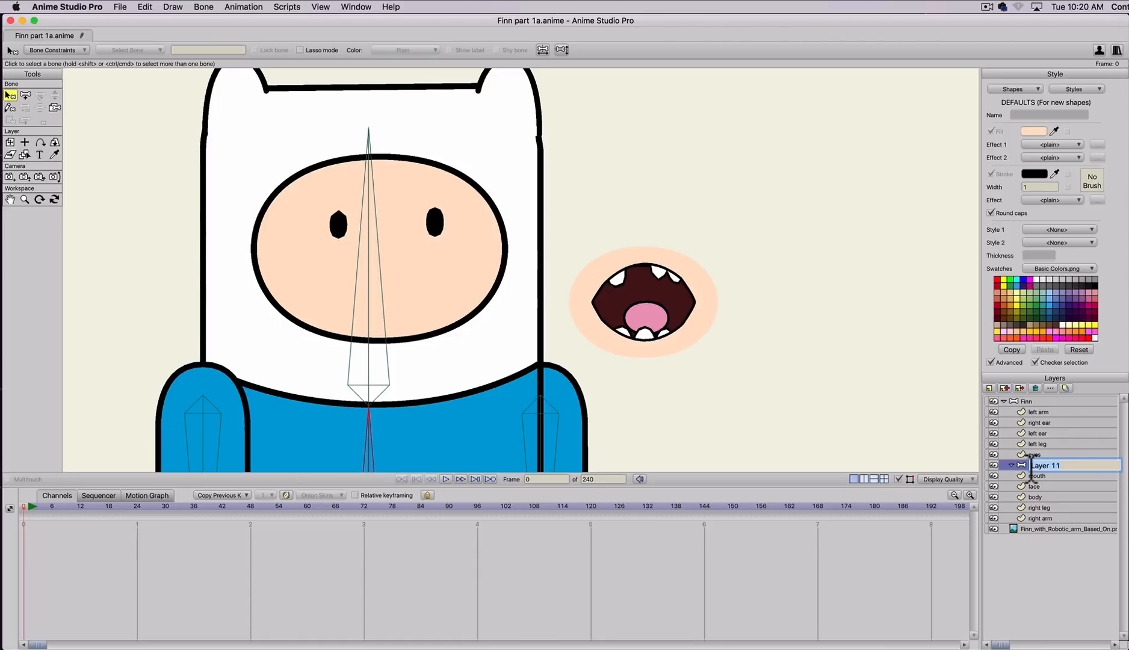
text(face)
click(1010, 472)
drag(1032, 463, 1034, 444)
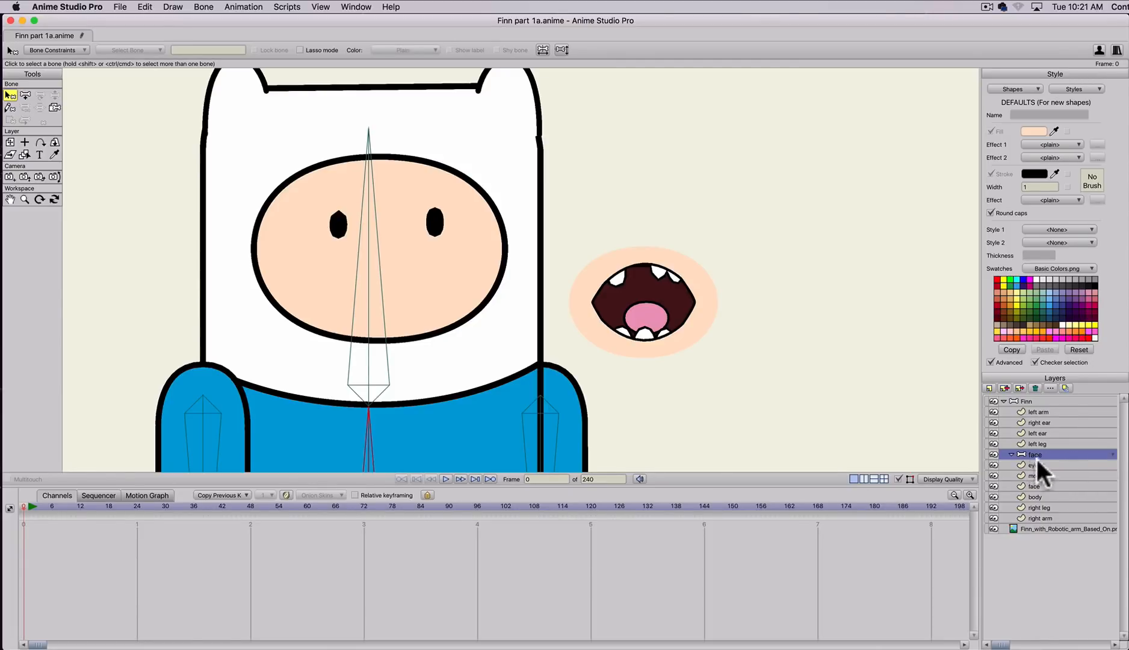
- Put the eyes, mouth and face vector layers inside the face bone layer, in that order
click(1036, 464)
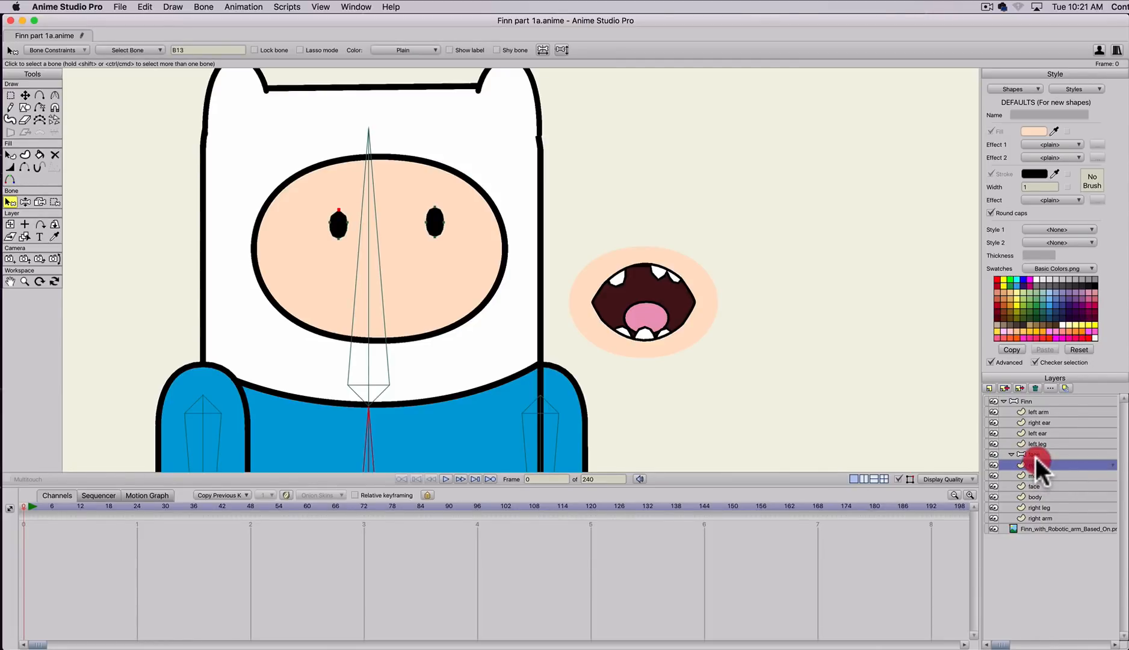
drag(1034, 454, 1030, 462)
click(1035, 475)
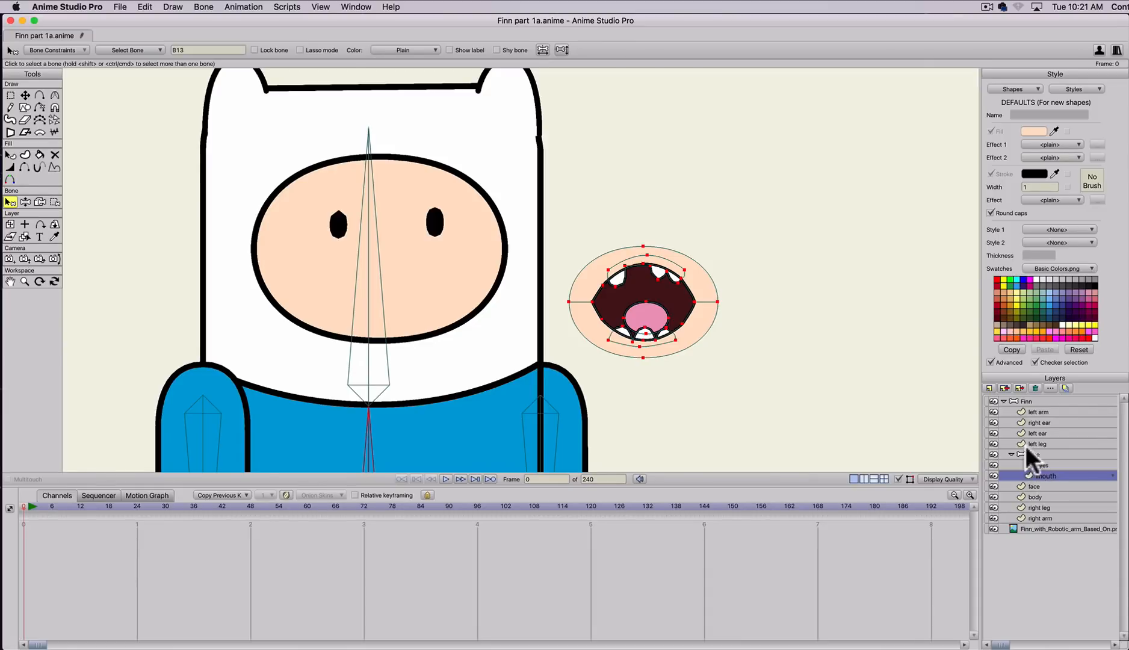
click(1011, 453)
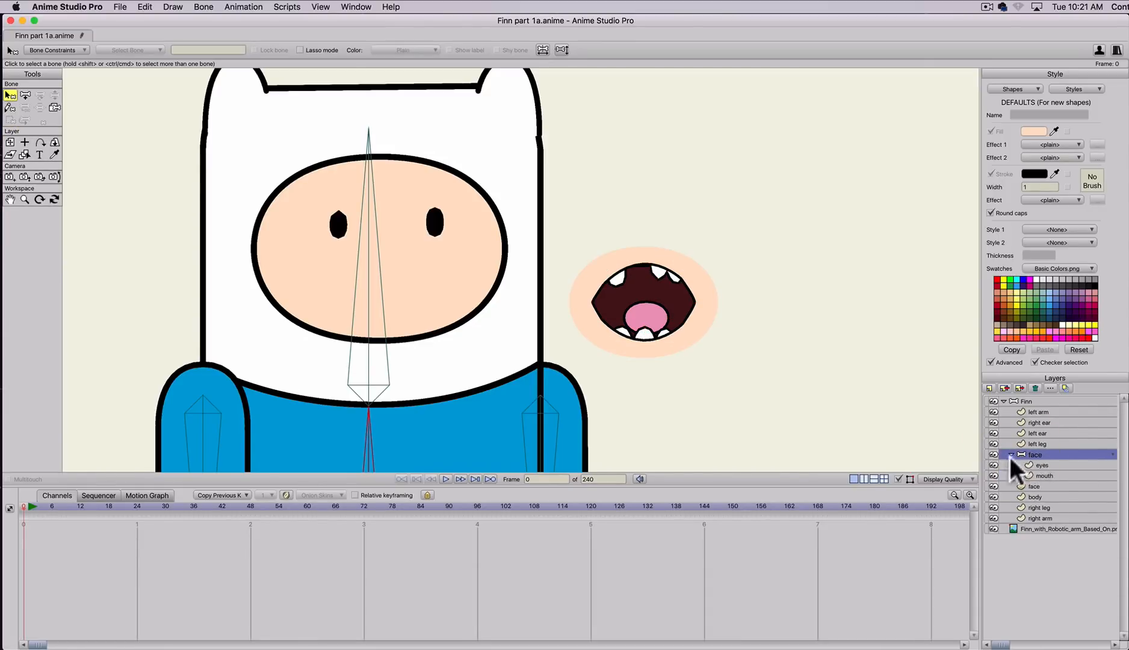
click(1032, 484)
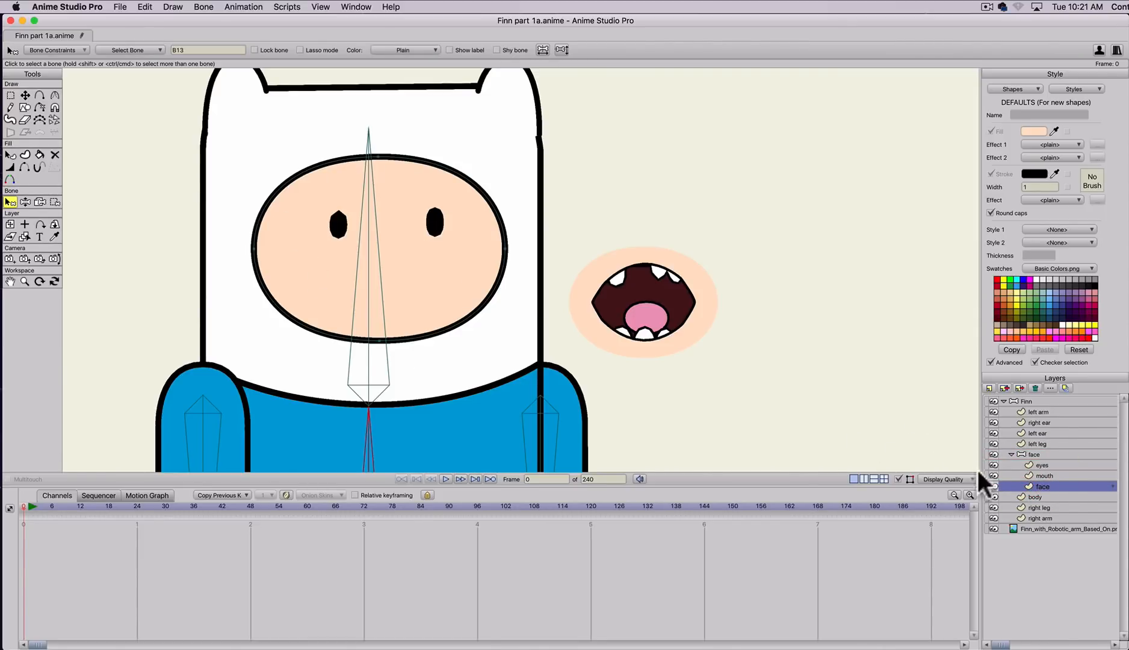
- Set the face bone layer's group mask to Hide all
double_click(1037, 455)
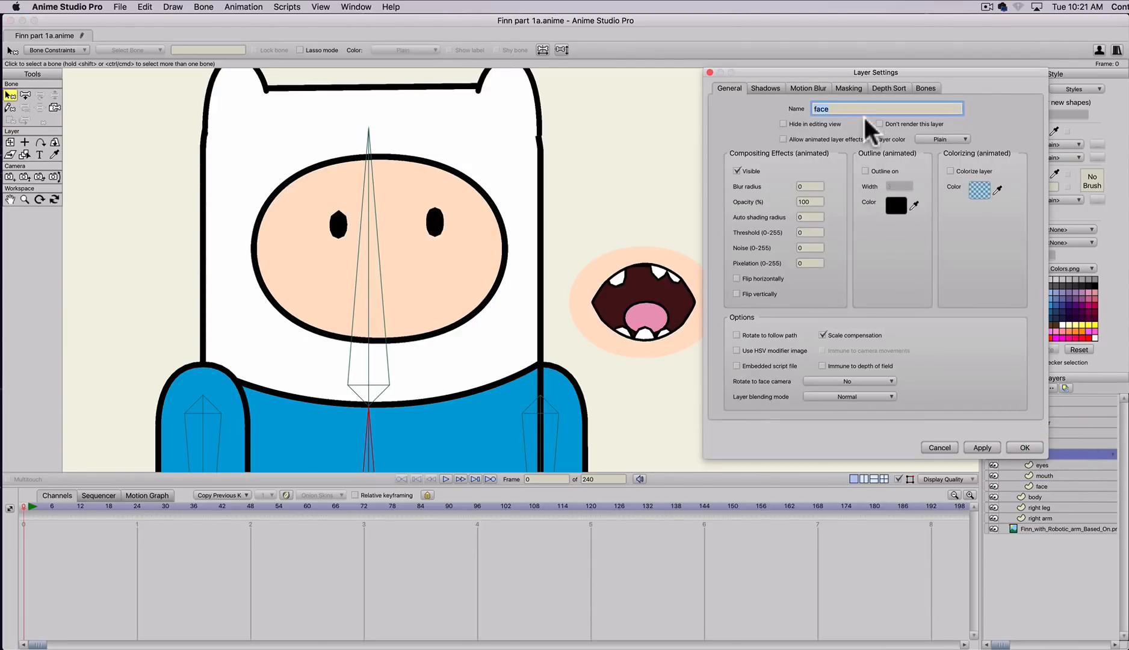
click(847, 87)
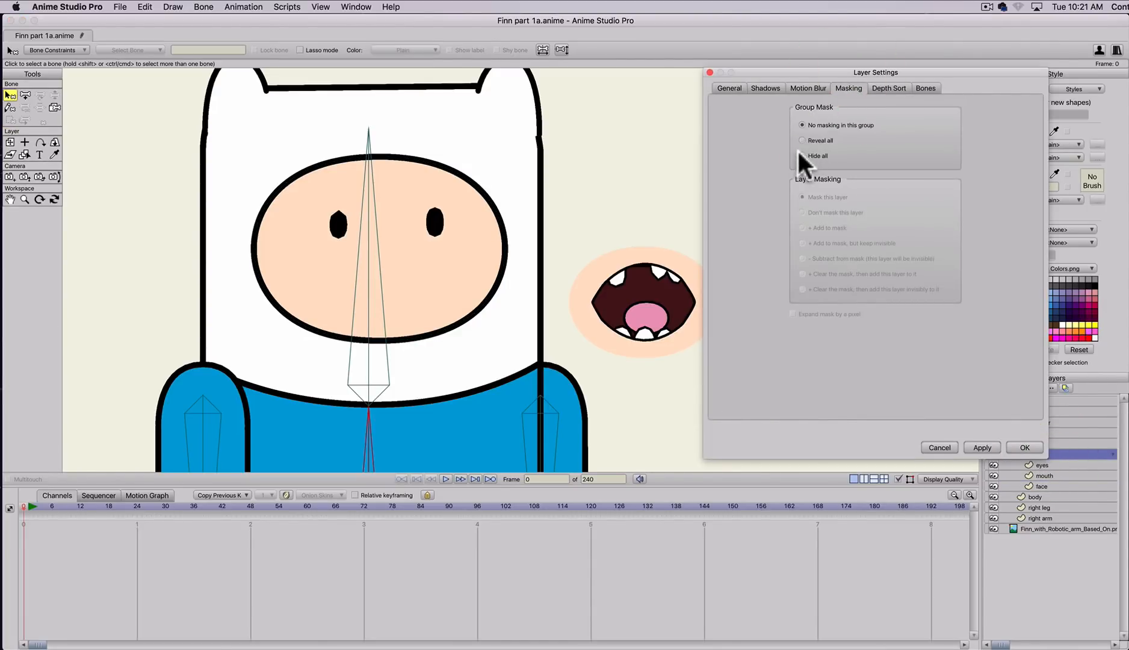
click(976, 443)
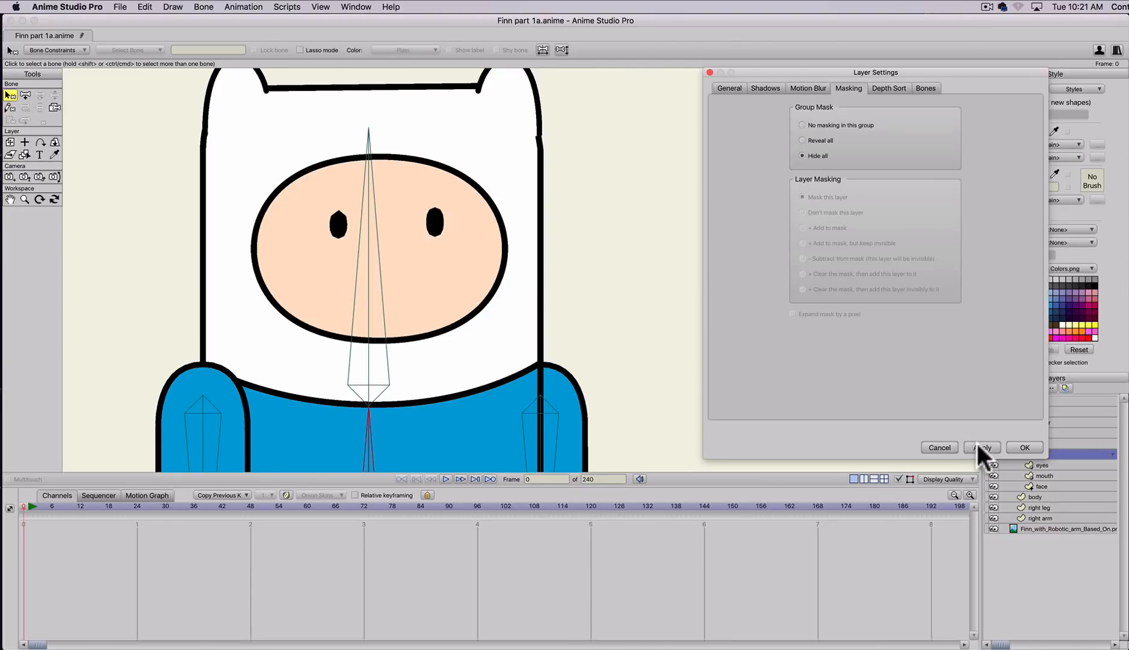
click(1023, 447)
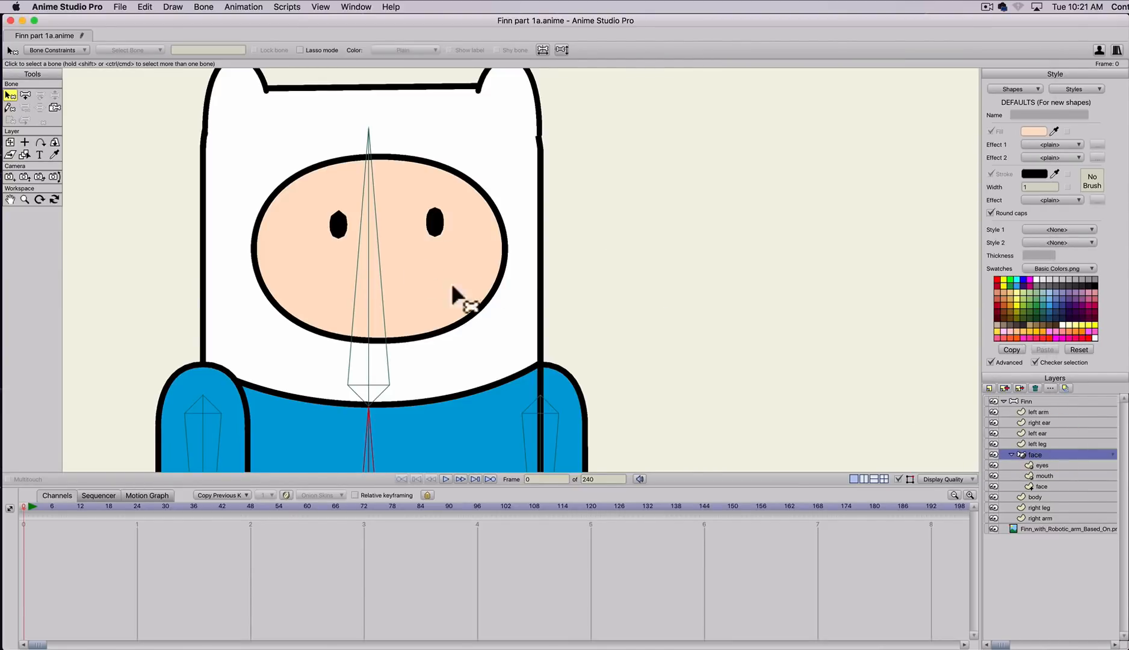
- Move the whole mouth on the mouth layer onto the face, centred below the eyes
click(1044, 475)
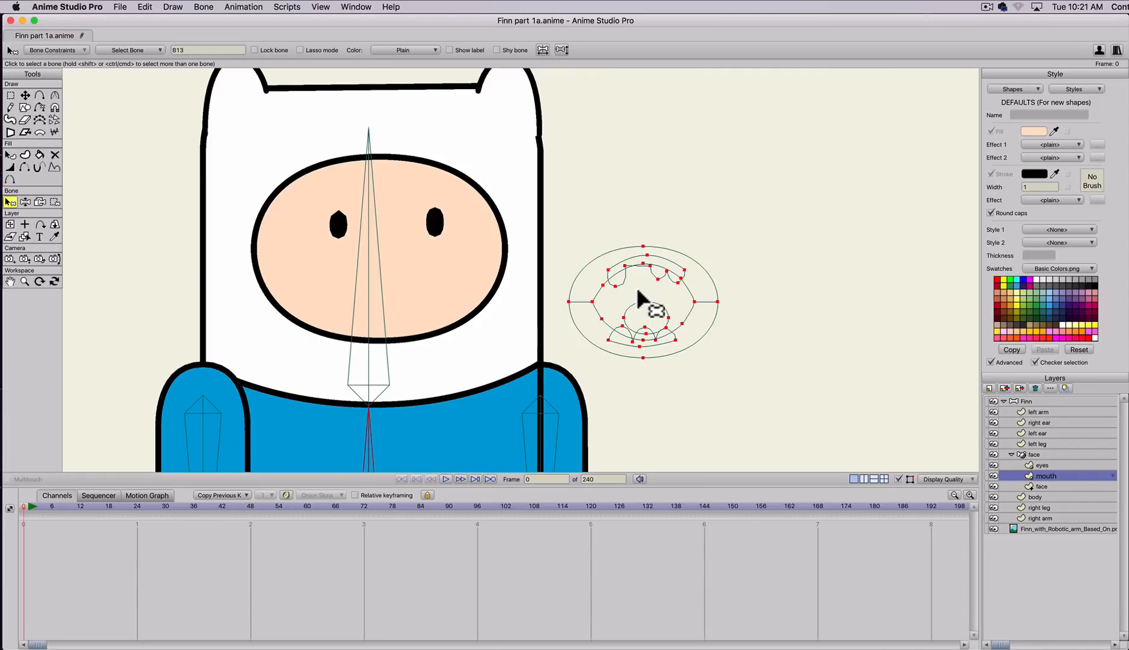
key(t)
drag(638, 292, 384, 269)
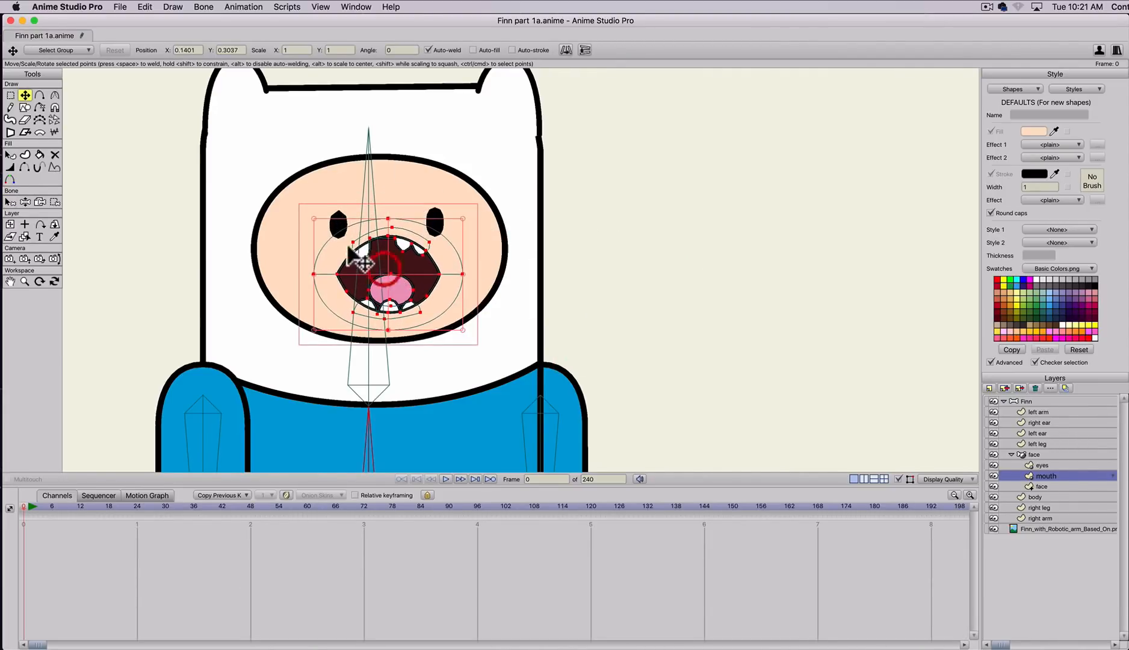
- Try to move both eyes slightly higher on the eyes layer and undo the move
click(1041, 465)
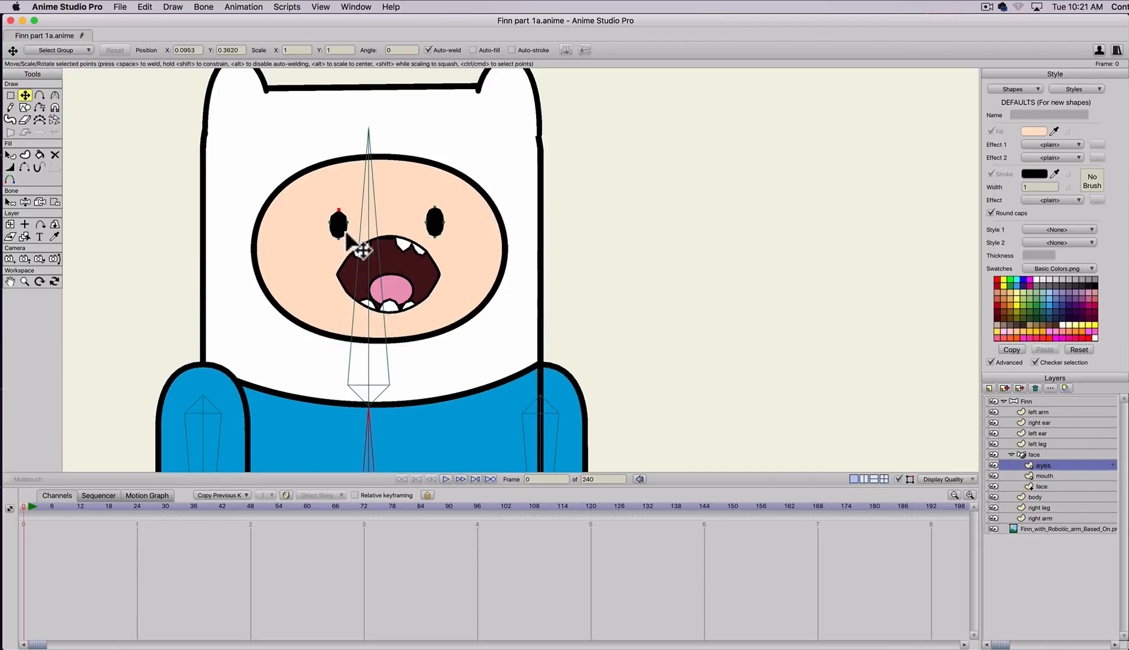
key(super+a)
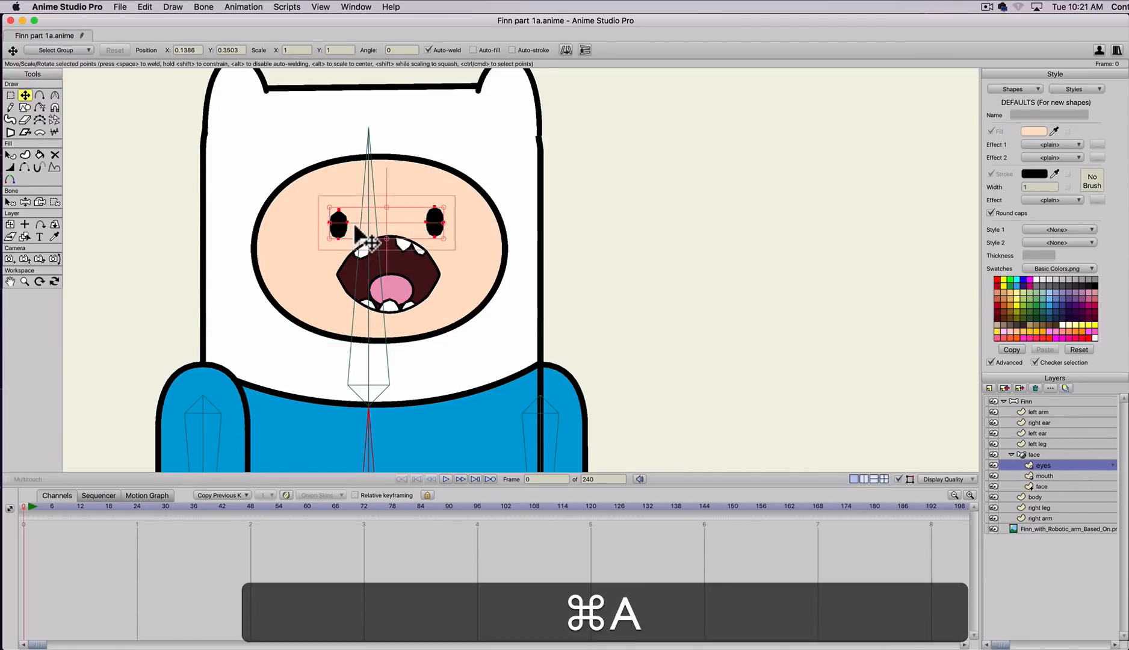
key(t)
mouse_move(365, 226)
mouse_down()
mouse_move(421, 239)
mouse_move(540, 222)
mouse_move(372, 206)
mouse_move(366, 221)
mouse_up()
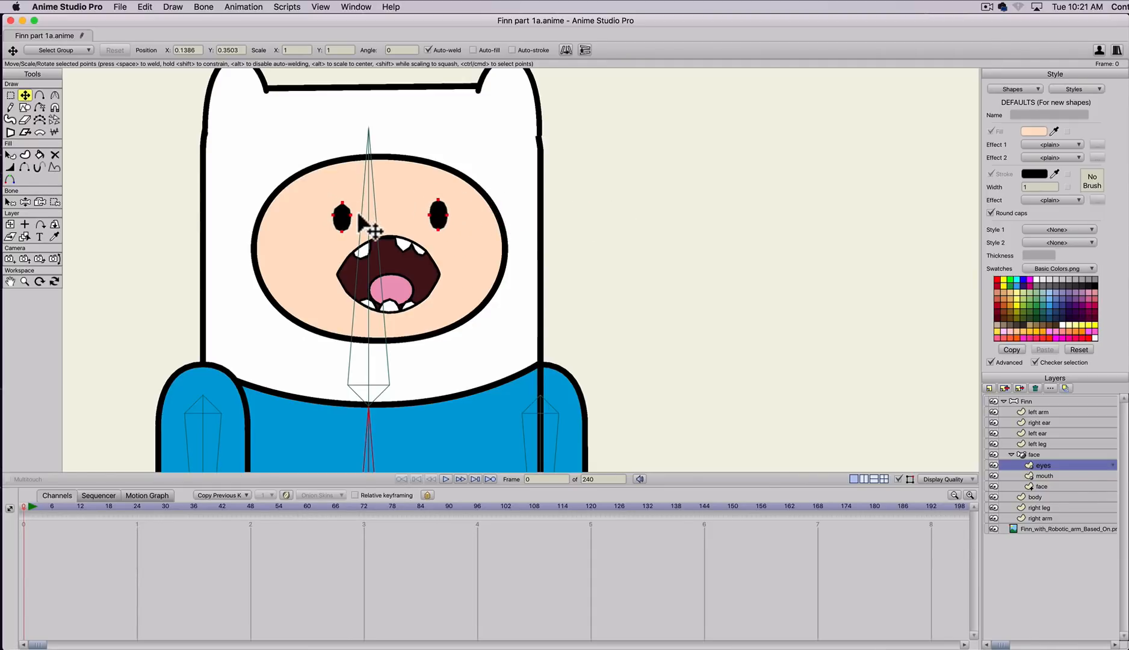
key(super+z)
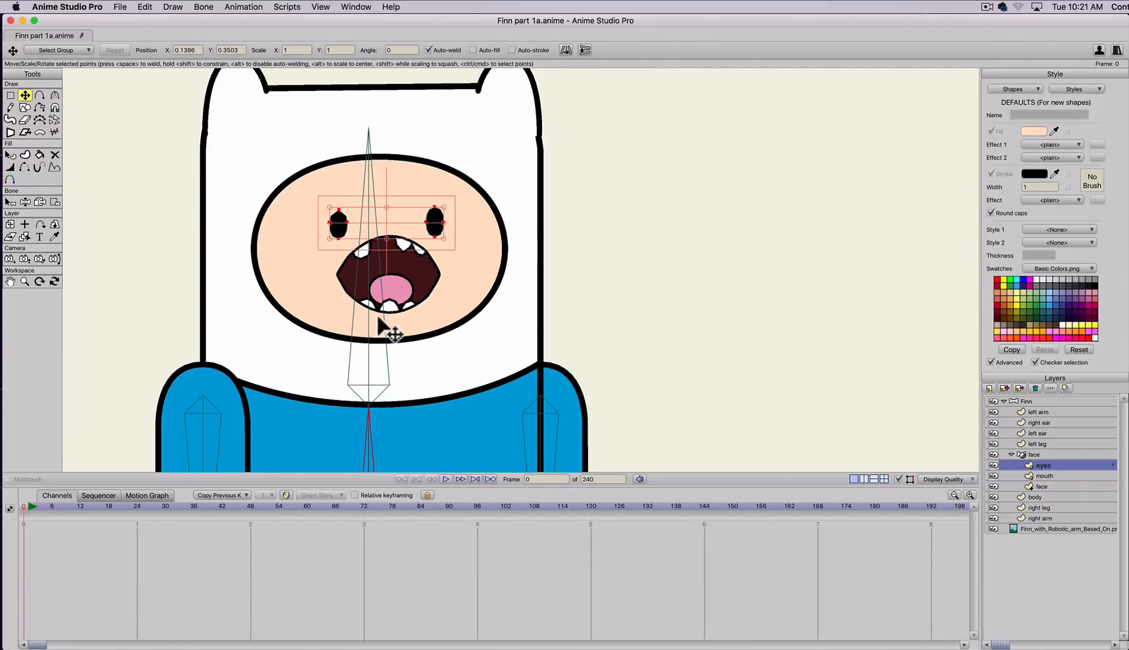
- Test the face mask by moving the whole mouth down over the lower face outline, and return the mouth inside the face
click(1044, 475)
scroll(376, 284, down, 3)
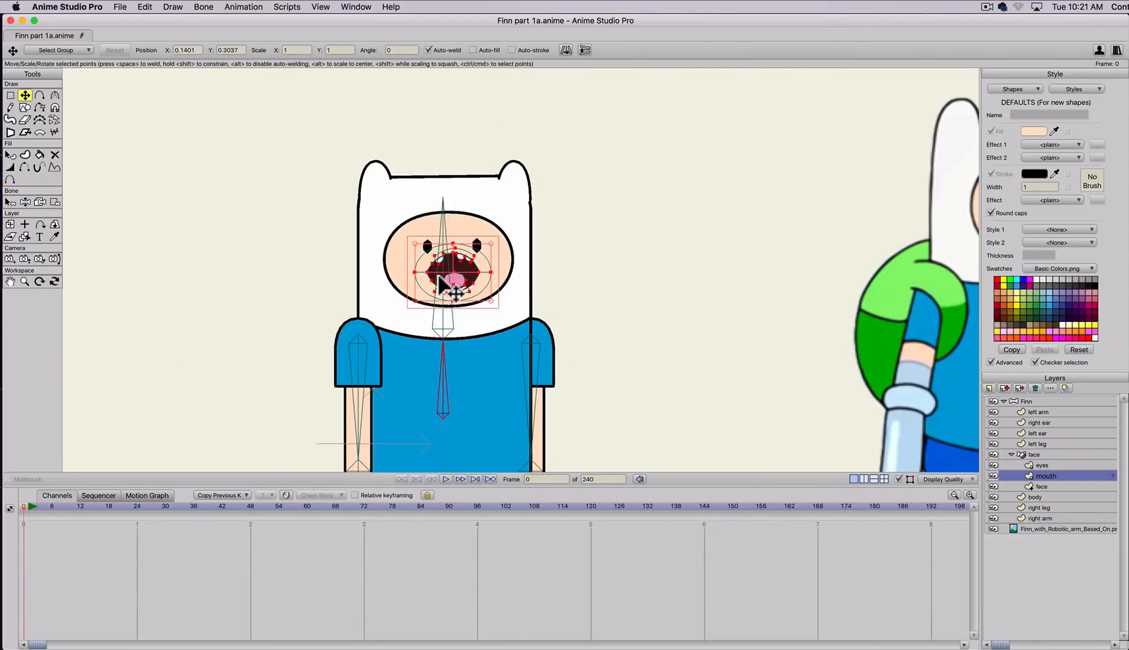
scroll(451, 288, up, 5)
scroll(411, 285, up, 5)
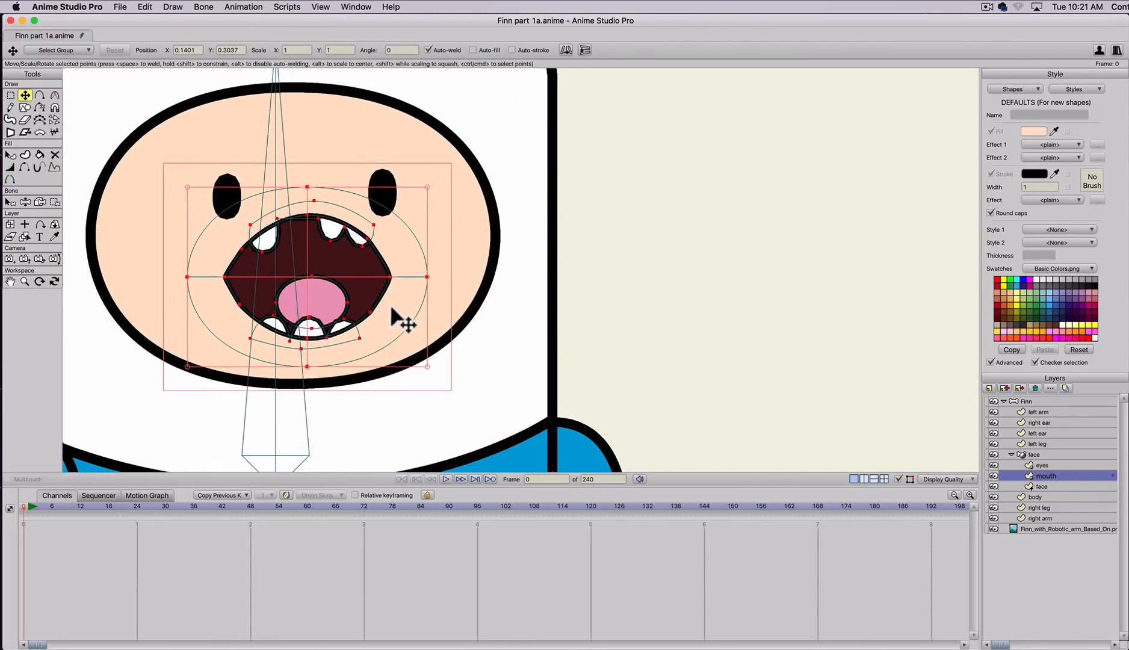
key(t)
drag(471, 275, 467, 290)
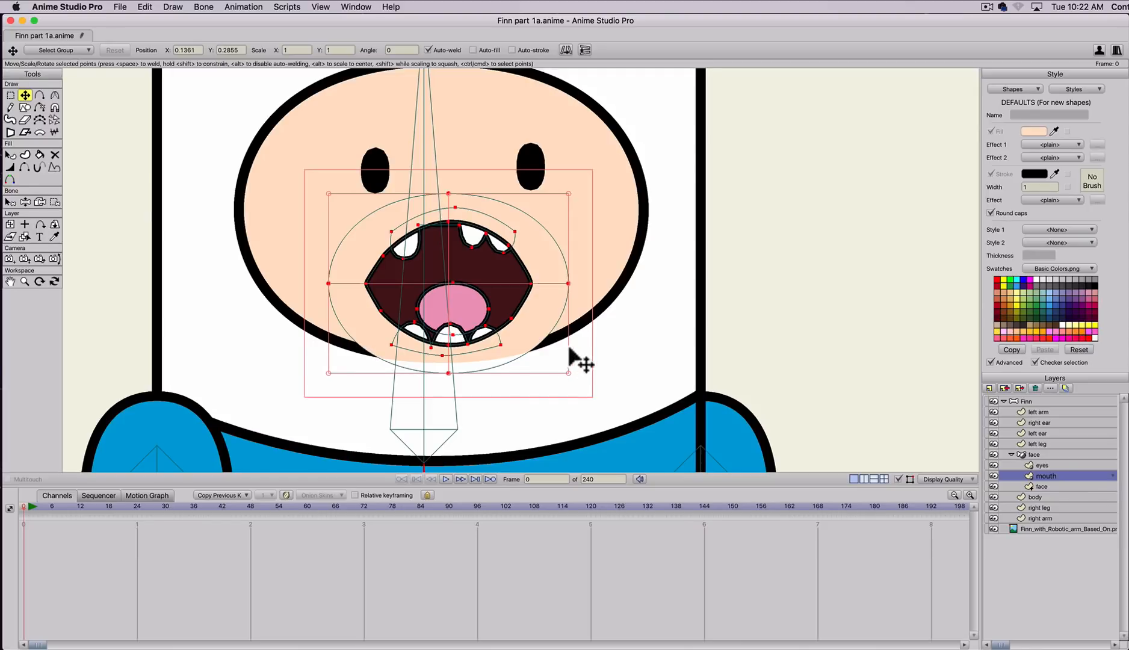
key(super+z)
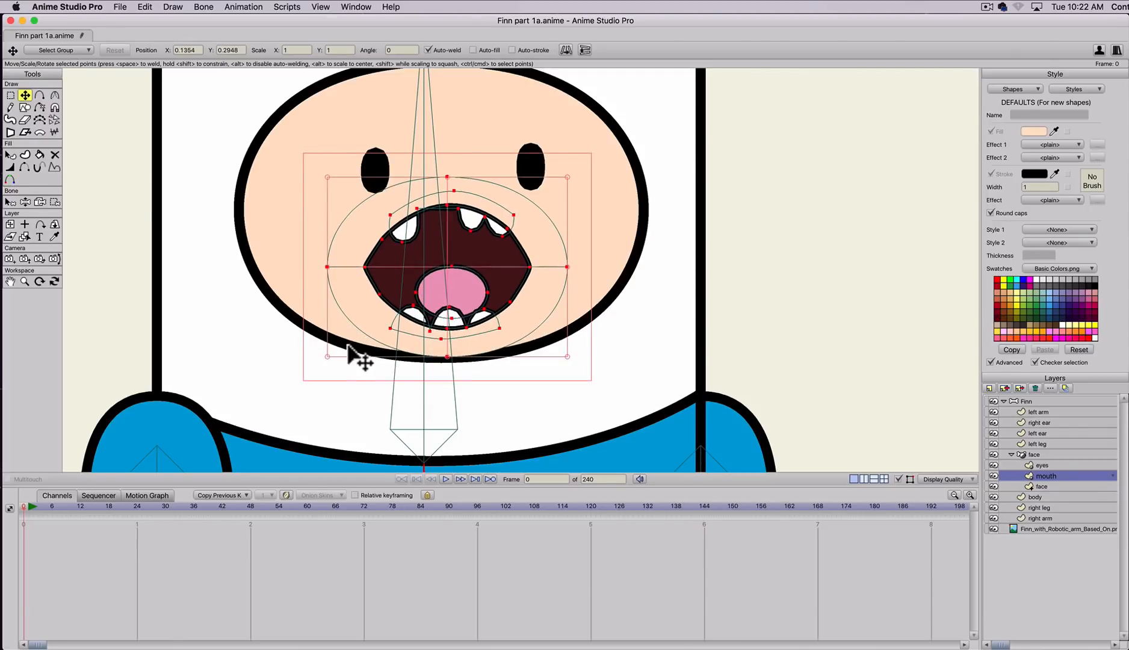
mouse_move(433, 309)
mouse_down()
mouse_move(433, 291)
mouse_move(435, 304)
mouse_up()
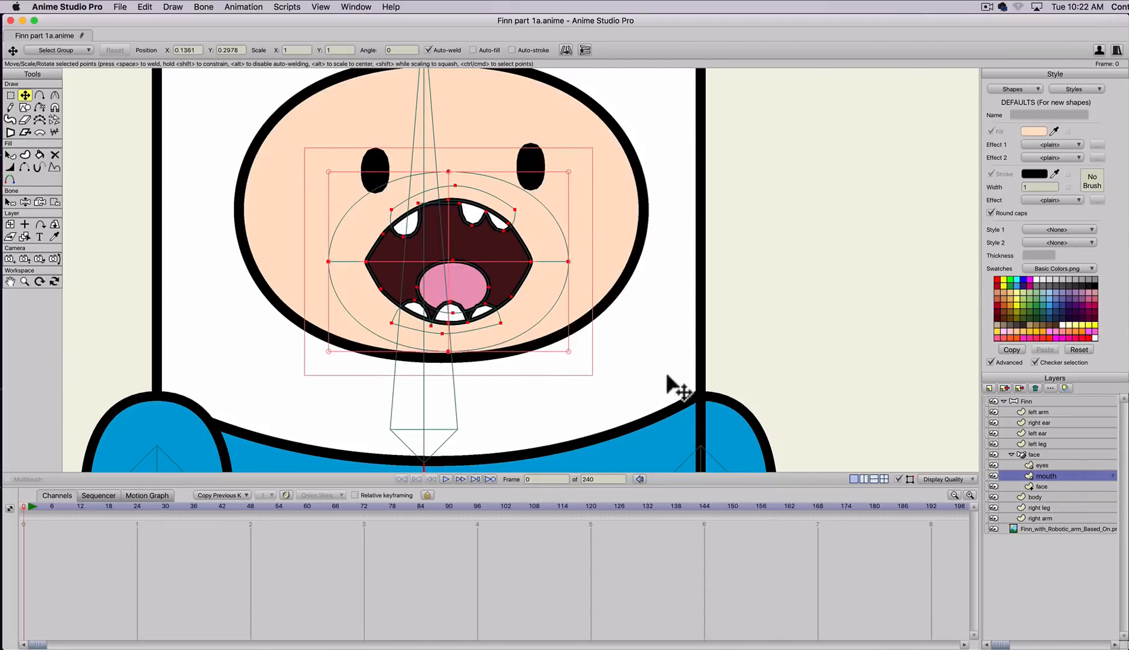
- Exclude strokes from the mask of the face vector layer, with its layer masking set to Add to mask
double_click(1050, 486)
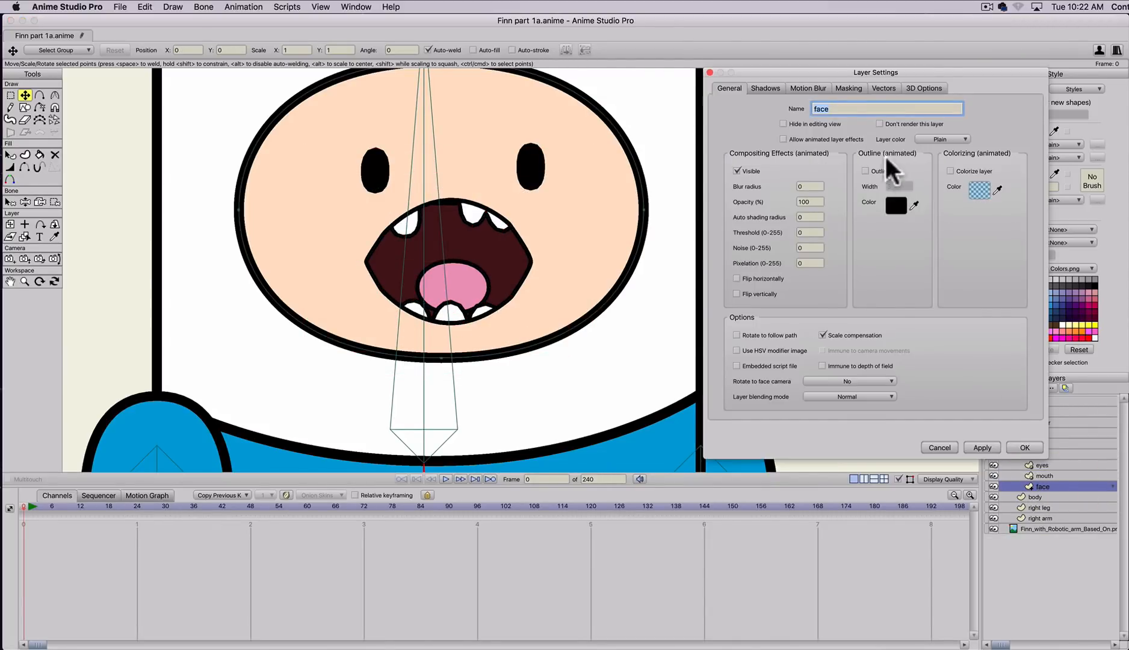
click(849, 88)
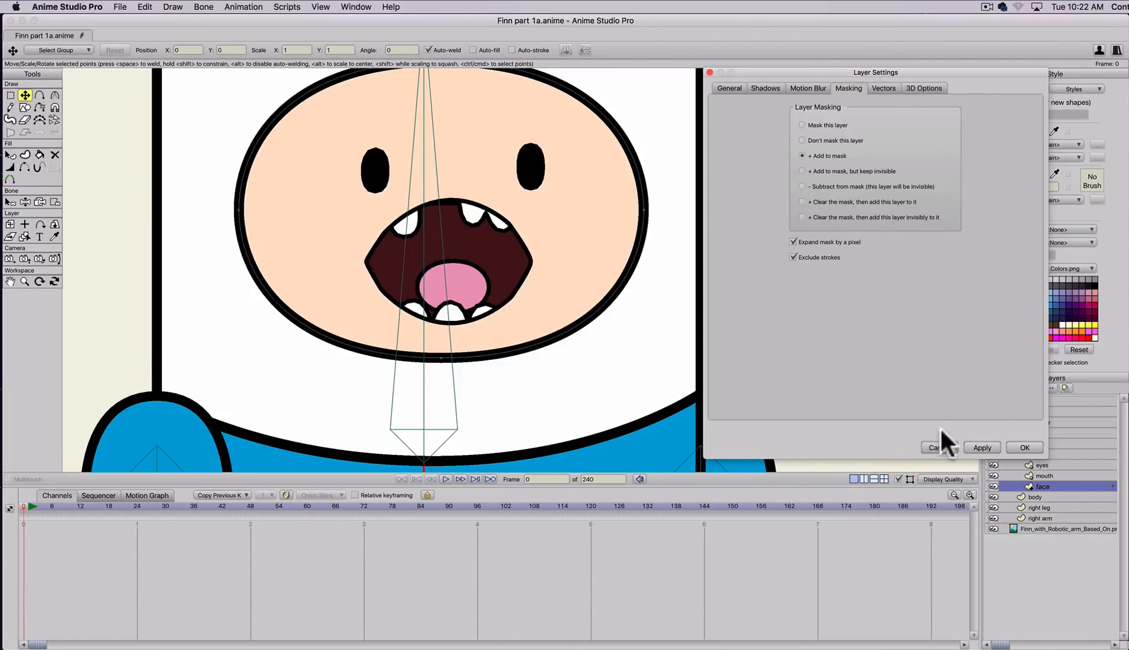
click(1024, 448)
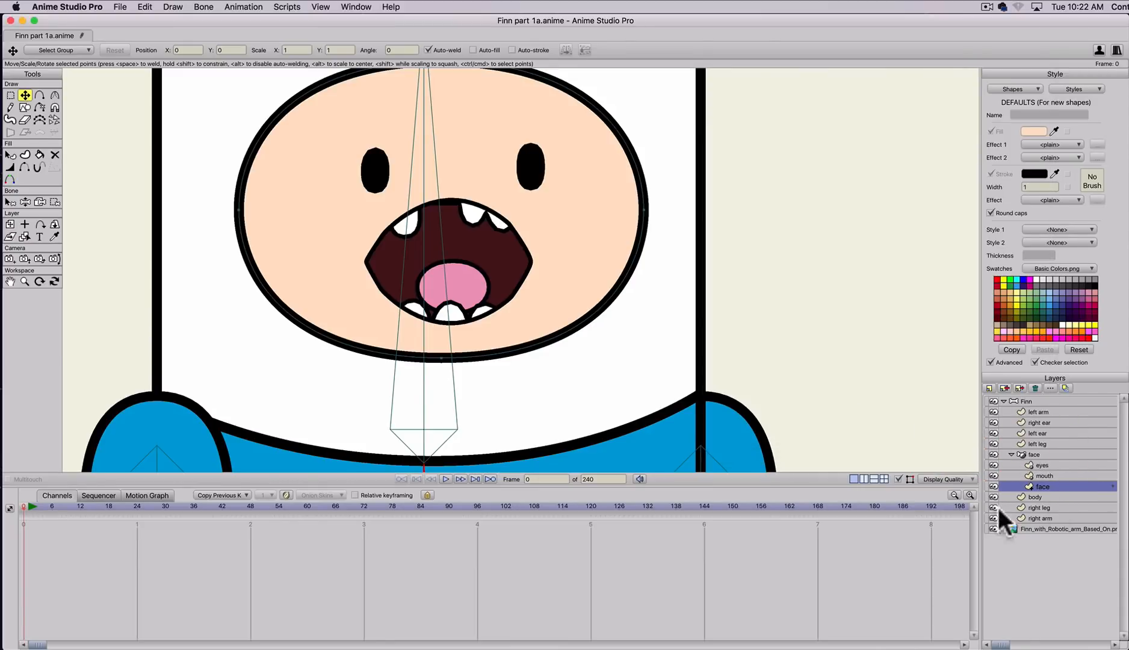
- Move the whole mouth over the lower face outline to test the mask, and settle it centred below the eyes
click(1045, 476)
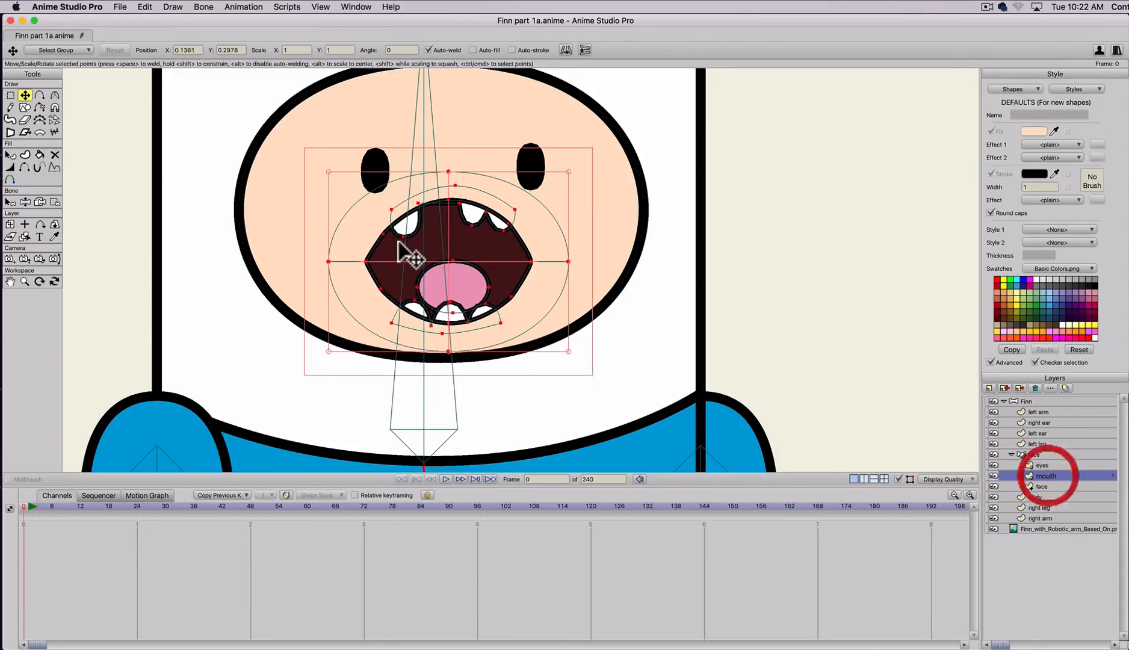
key(t)
mouse_move(449, 281)
mouse_down()
mouse_move(442, 304)
mouse_move(439, 284)
mouse_up()
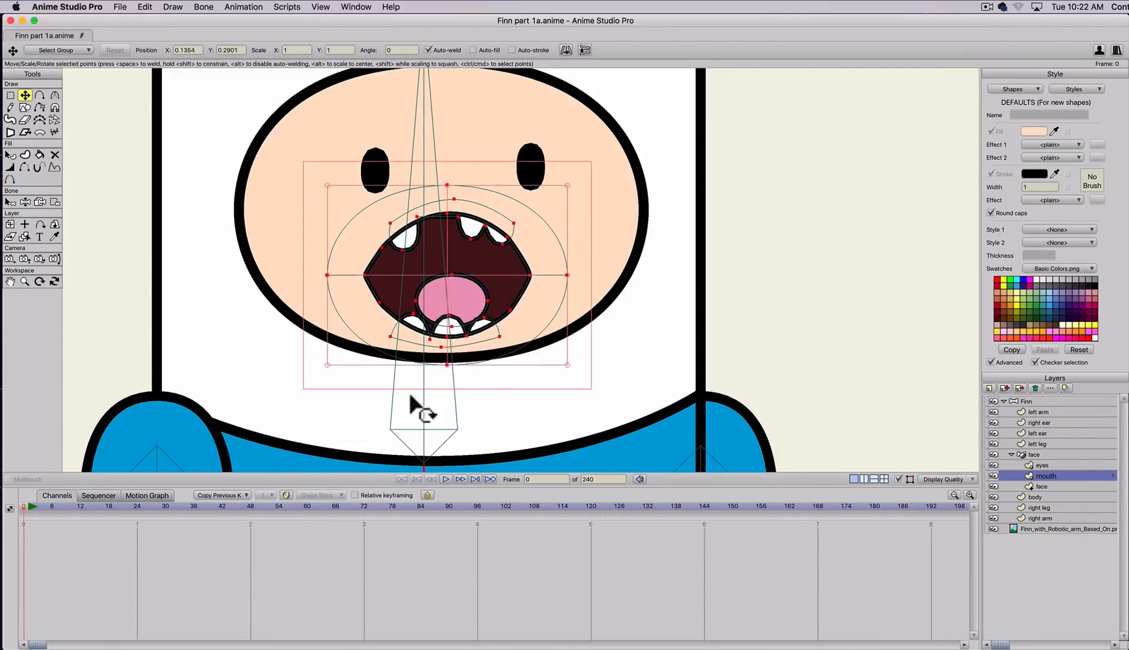
drag(379, 338, 424, 342)
mouse_move(461, 298)
mouse_down()
mouse_move(398, 314)
mouse_move(428, 295)
mouse_move(407, 287)
mouse_move(450, 283)
mouse_move(448, 333)
mouse_move(454, 295)
mouse_move(439, 277)
mouse_move(453, 278)
mouse_up()
- Render a preview of the current frame and examine the mouth on Finn's face up close
scroll(439, 277, down, 5)
key(super+r)
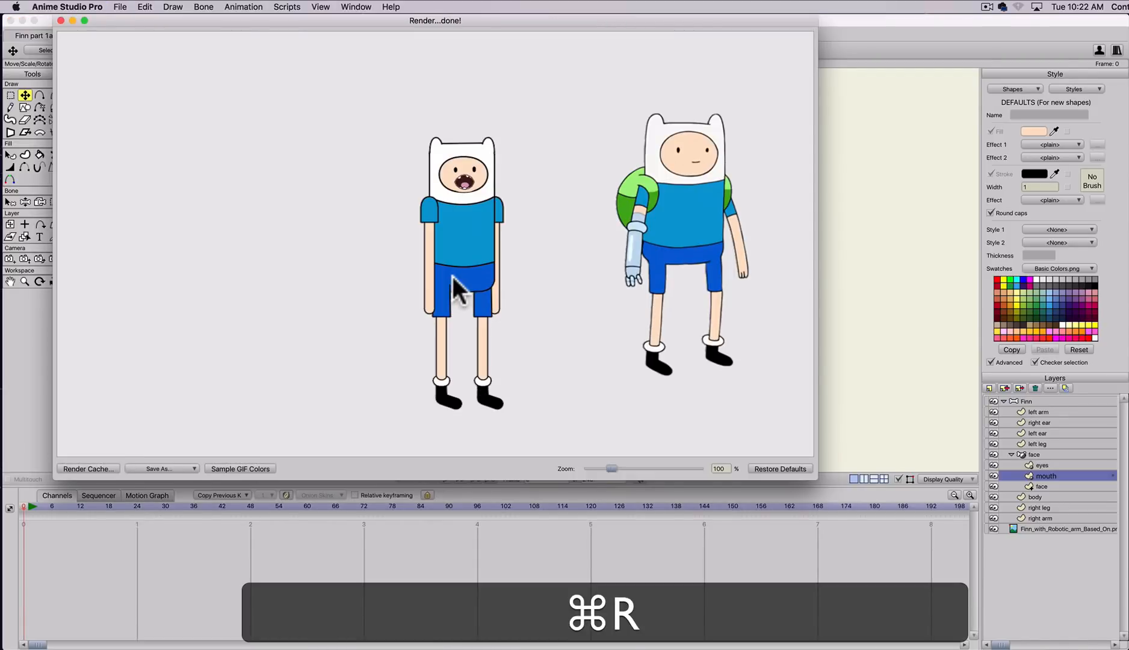
scroll(459, 191, up, 3)
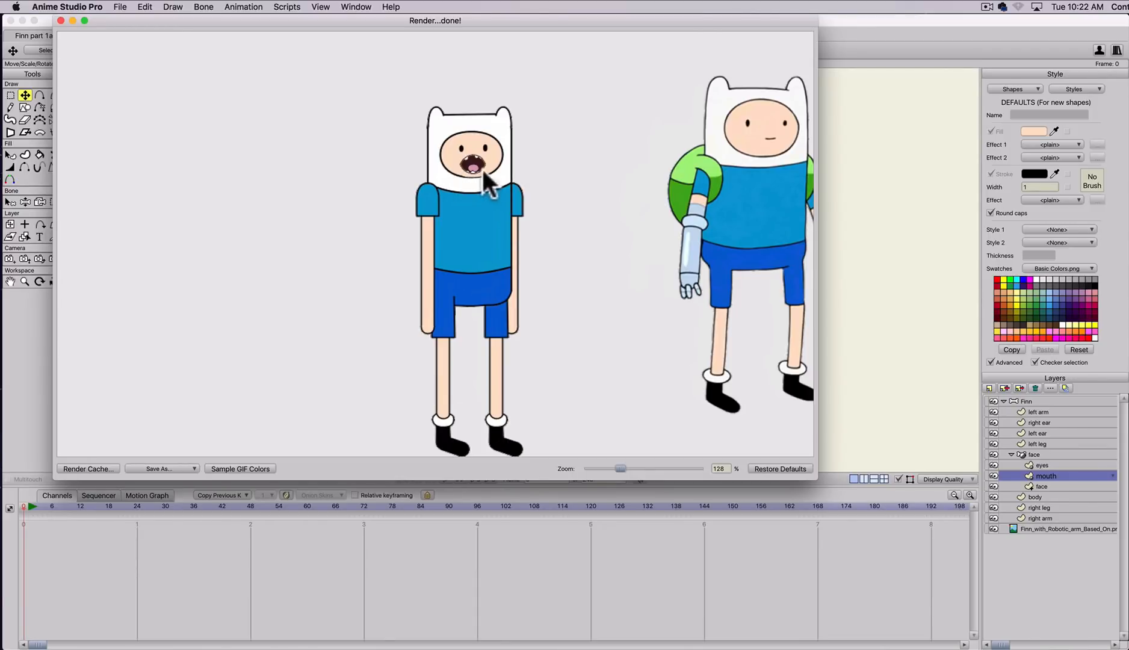
click(60, 21)
- Slightly thicken the strokes through all points of the mouth with the Line Width tool
scroll(473, 243, up, 2)
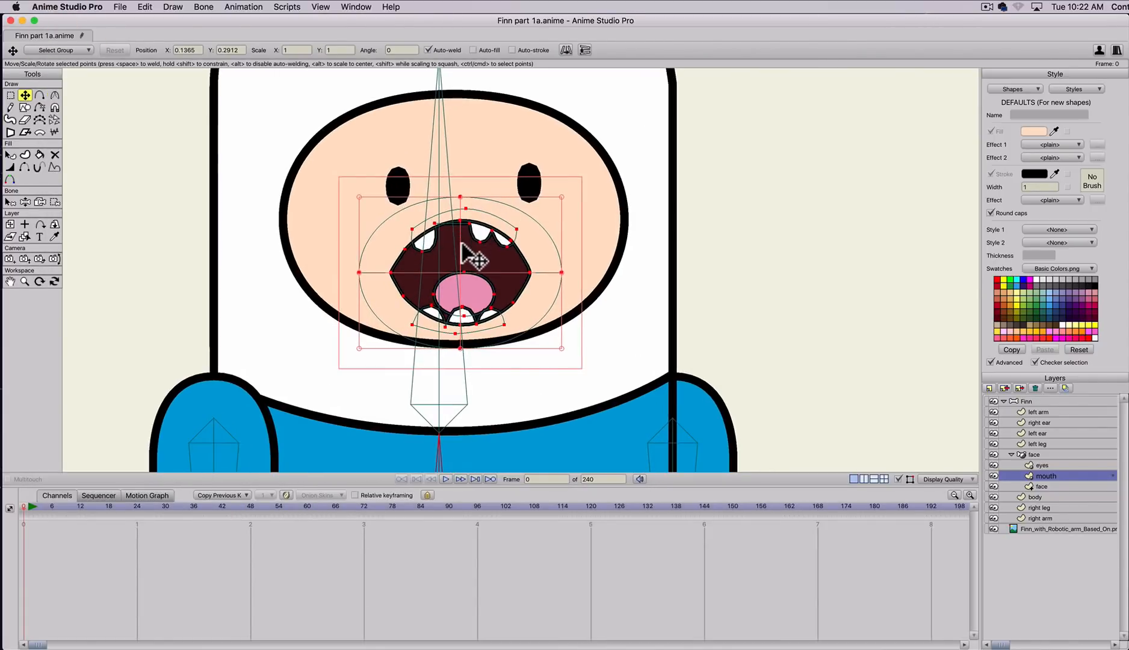
key(super+a)
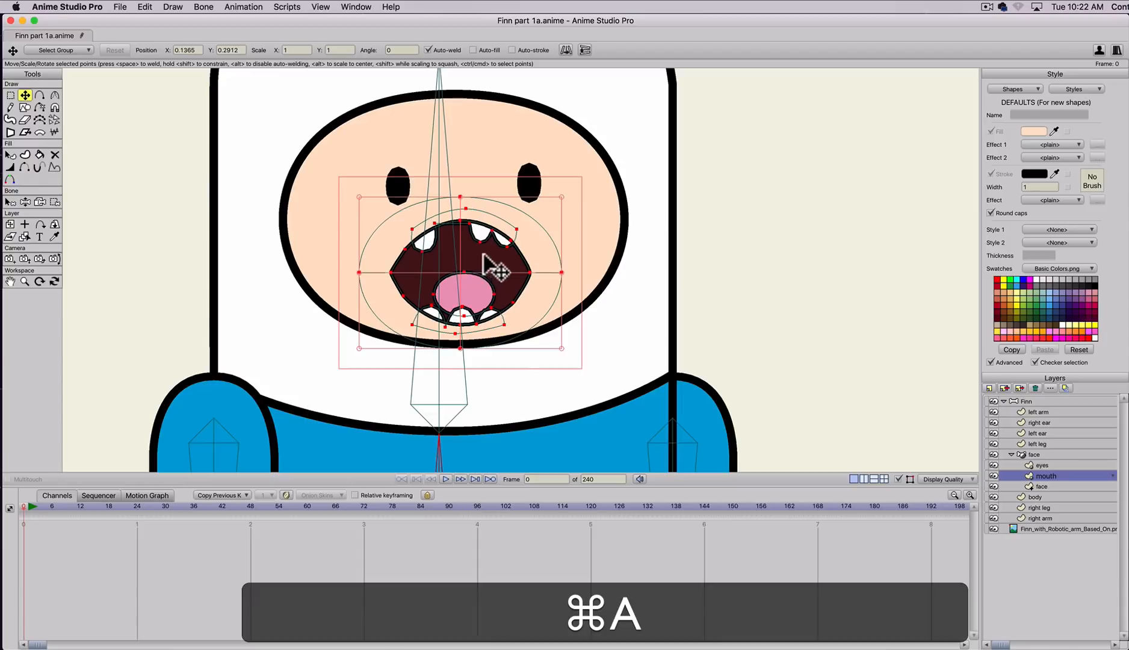
key(w)
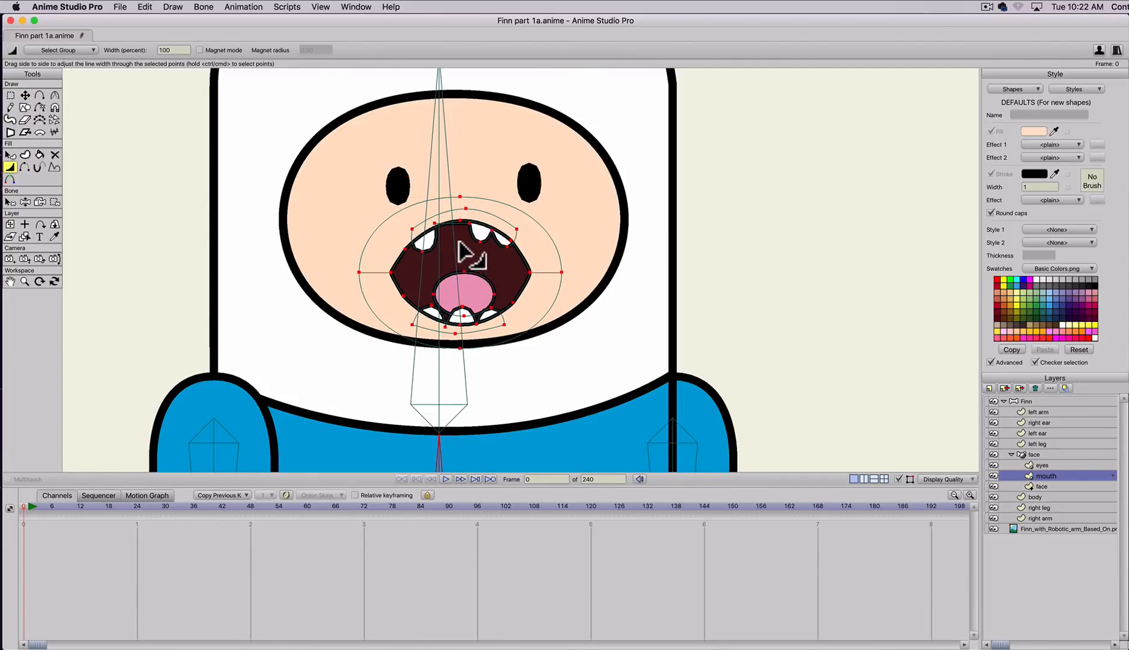
key(w)
drag(468, 259, 475, 260)
key(t)
click(598, 278)
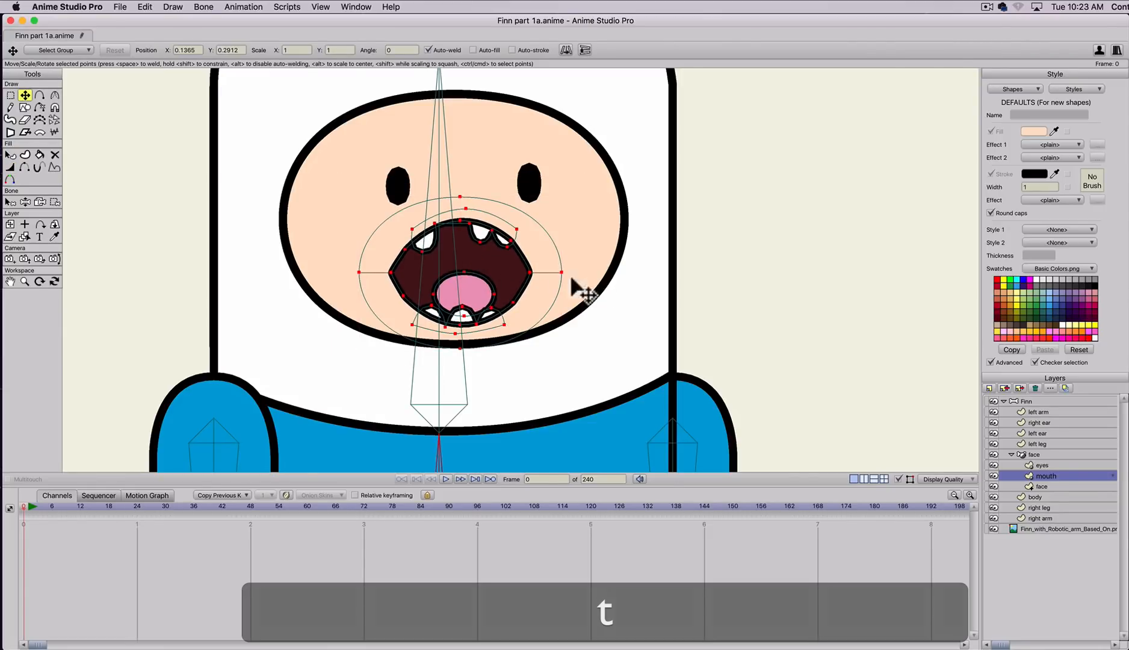
- Raise the bottom point of the outer lip oval slightly so it sits near the face's lower outline
key(t)
click(459, 340)
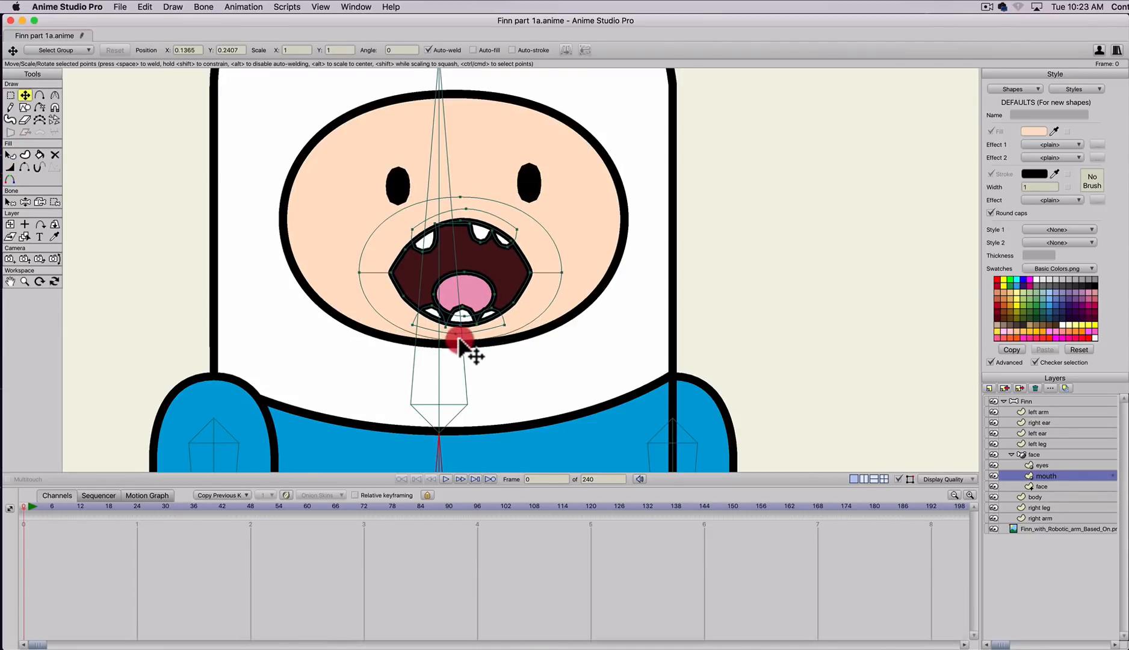
drag(458, 339, 464, 325)
key(t)
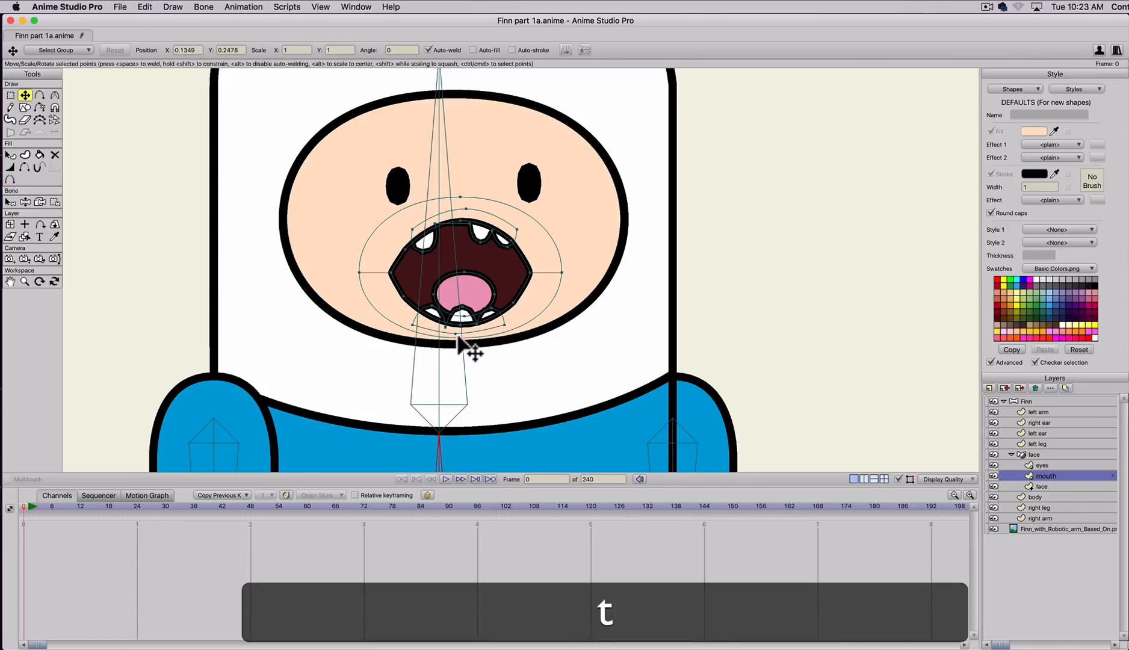
key(t)
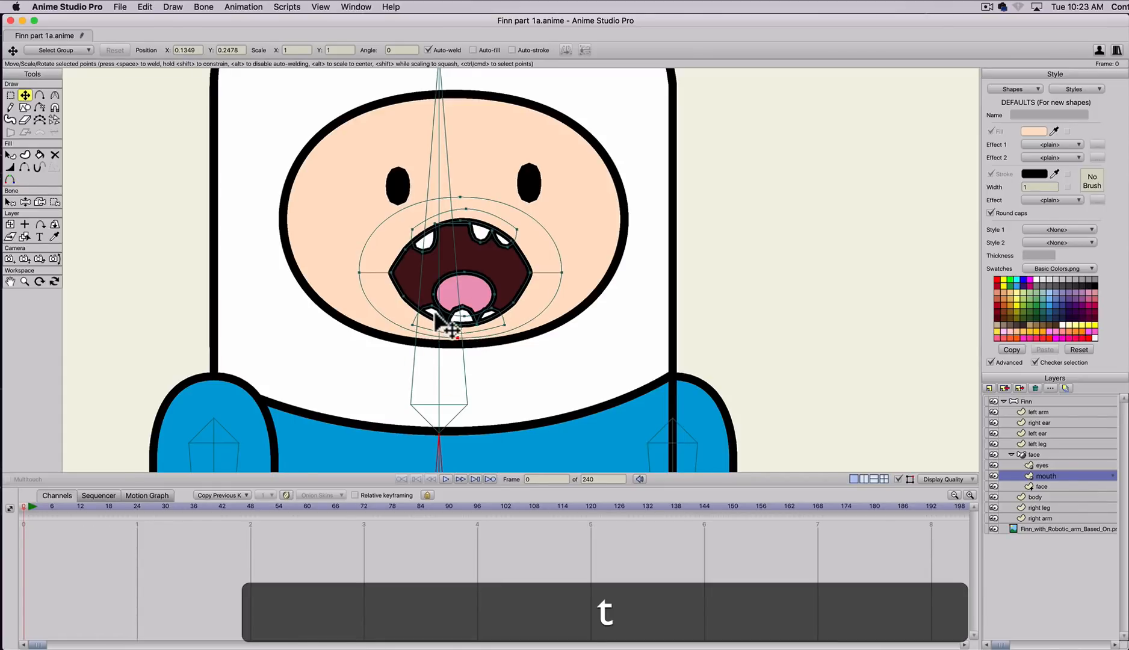
- Nudge the mouth outline and the lower teeth points slightly to the left
click(433, 313)
drag(432, 313, 447, 315)
key(t)
click(453, 317)
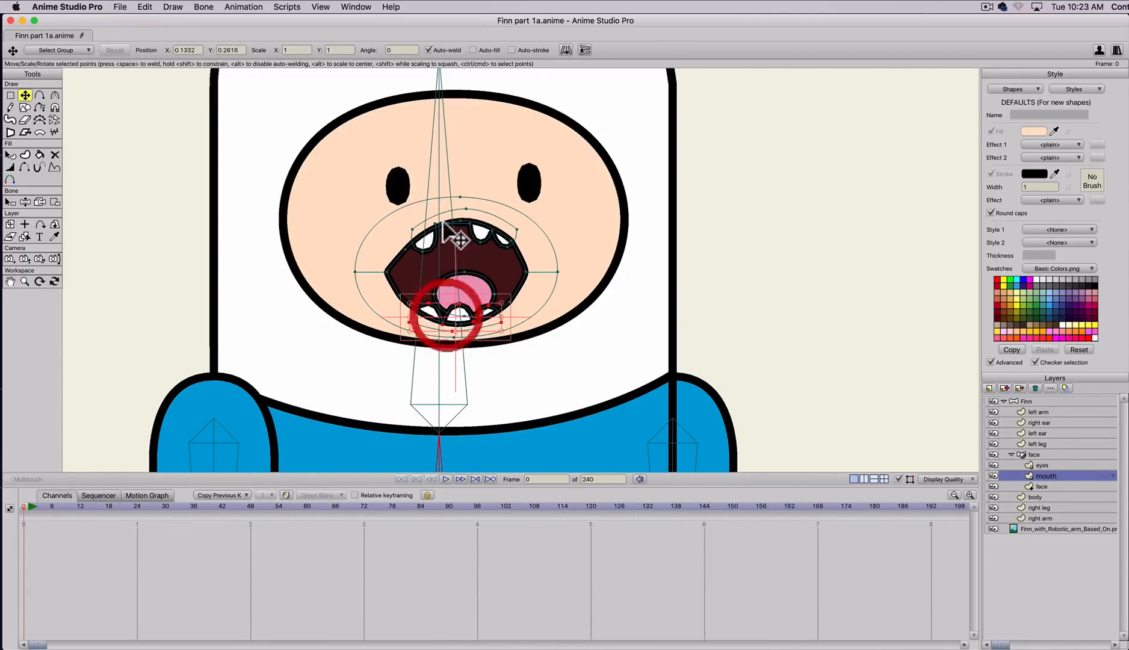
key(t)
drag(460, 221, 461, 222)
key(t)
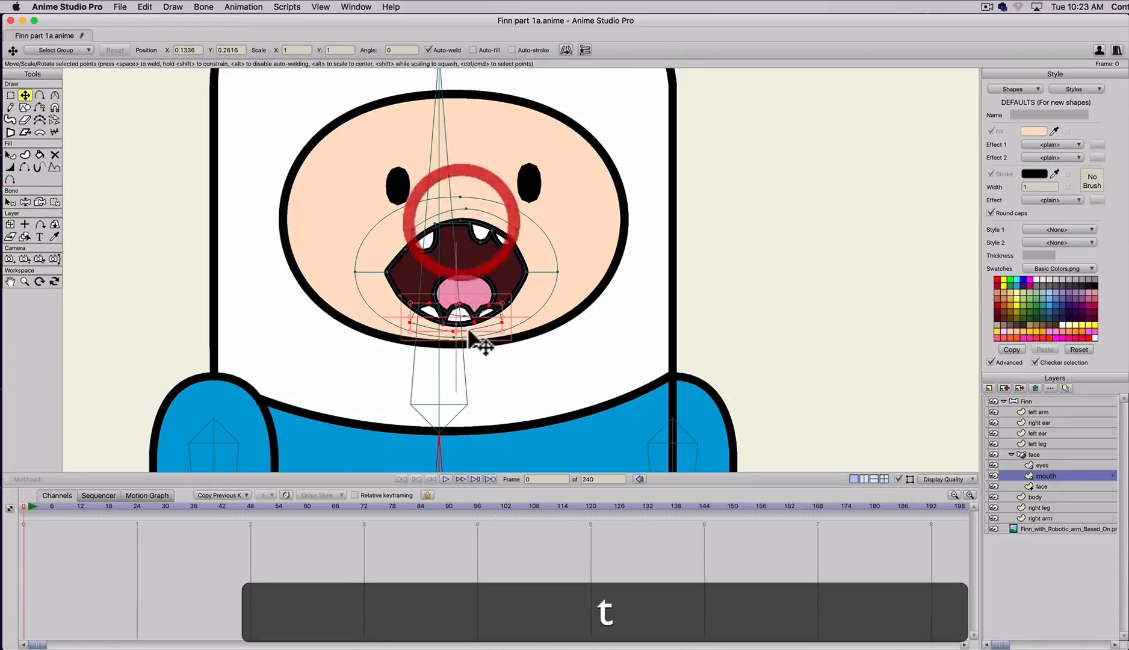
click(456, 324)
key(t)
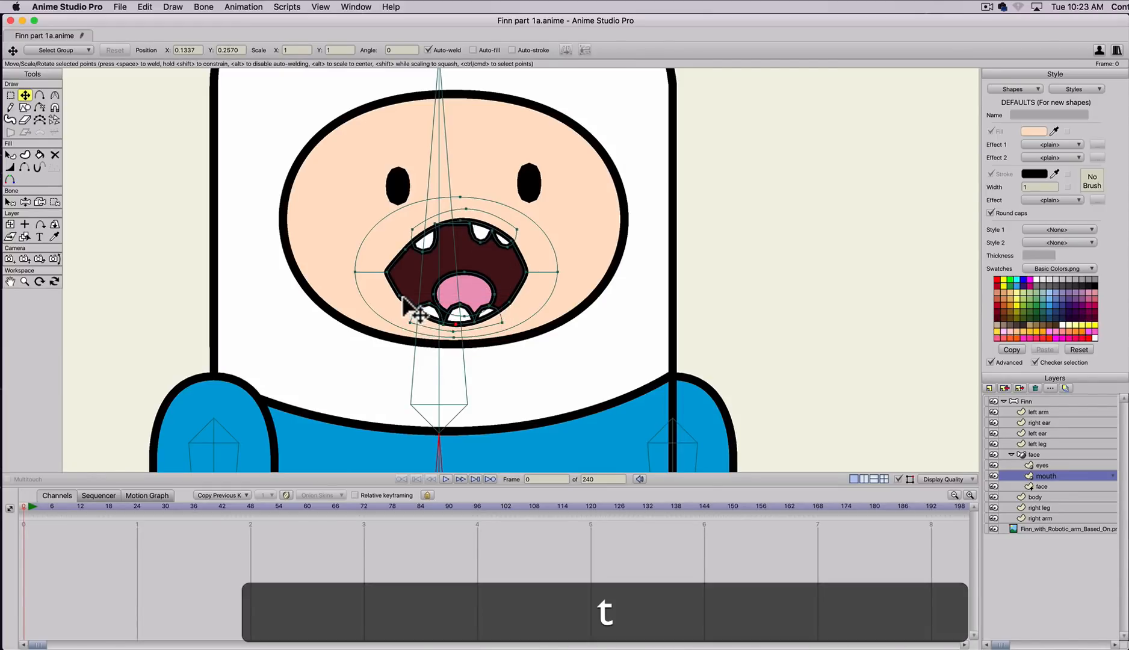
- Close the mouth by moving the dark opening's edge and corner points together into a thin smiling line
drag(411, 299, 409, 274)
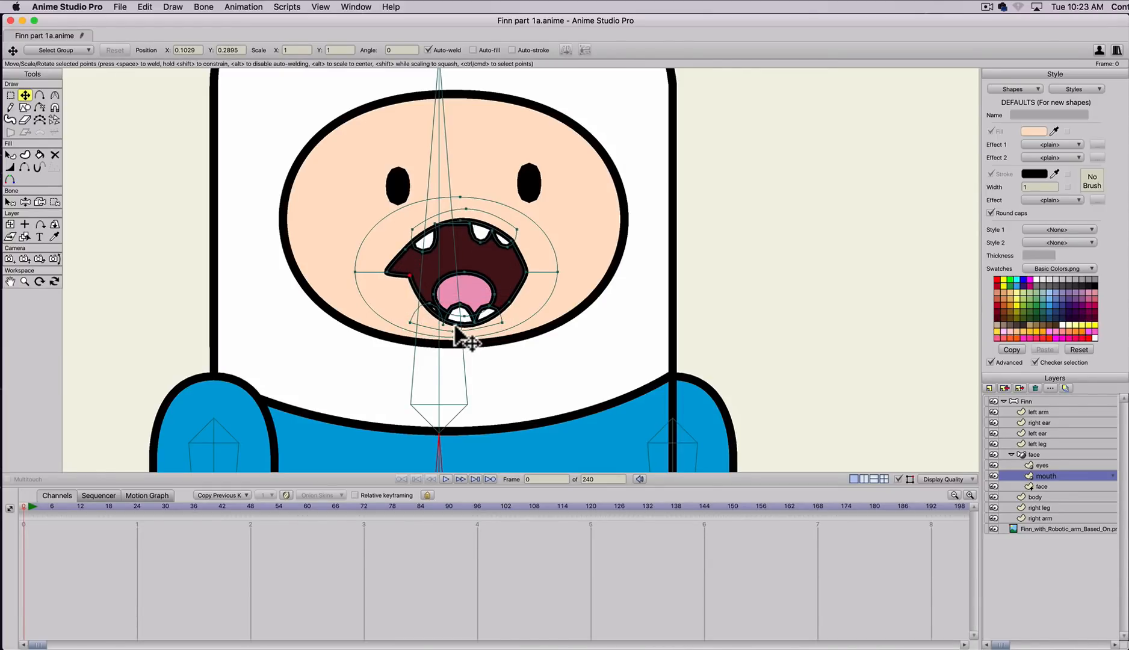
drag(455, 324, 504, 264)
drag(461, 221, 522, 266)
drag(390, 269, 461, 274)
- Taper the closed mouth line by reducing the line width at its corner points to 0 percent
key(w)
key(t)
key(w)
click(330, 252)
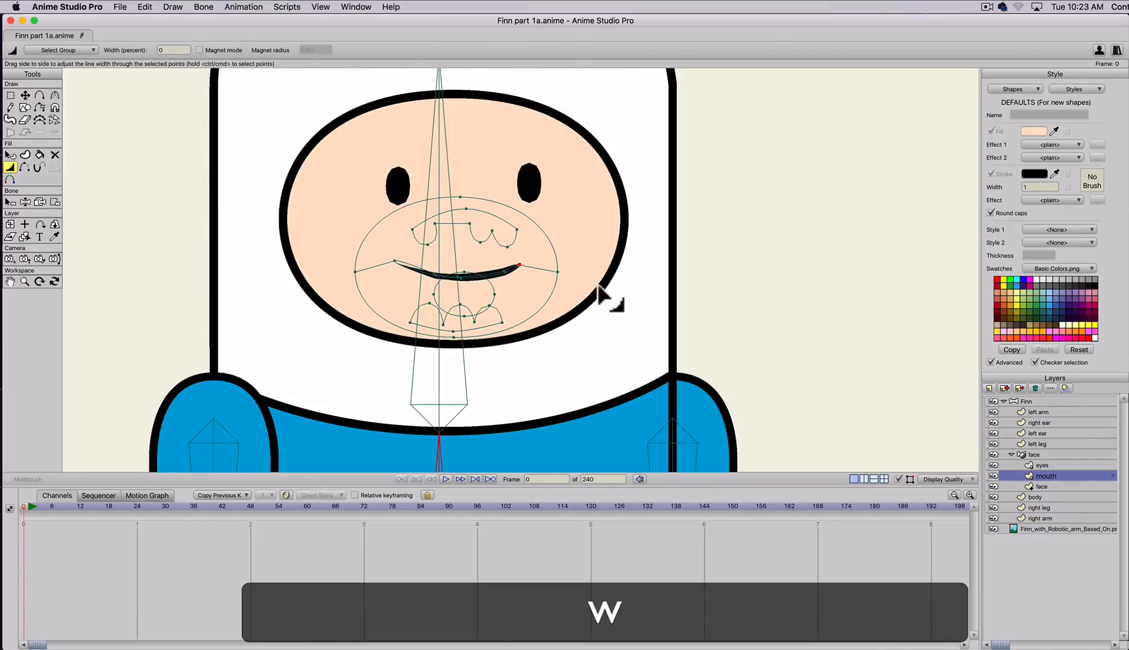
- Raise the closed mouth's right corner slightly and reduce the curvature of the point next to it to about 0.09
key(t)
drag(519, 265, 522, 261)
key(w)
key(c)
click(216, 278)
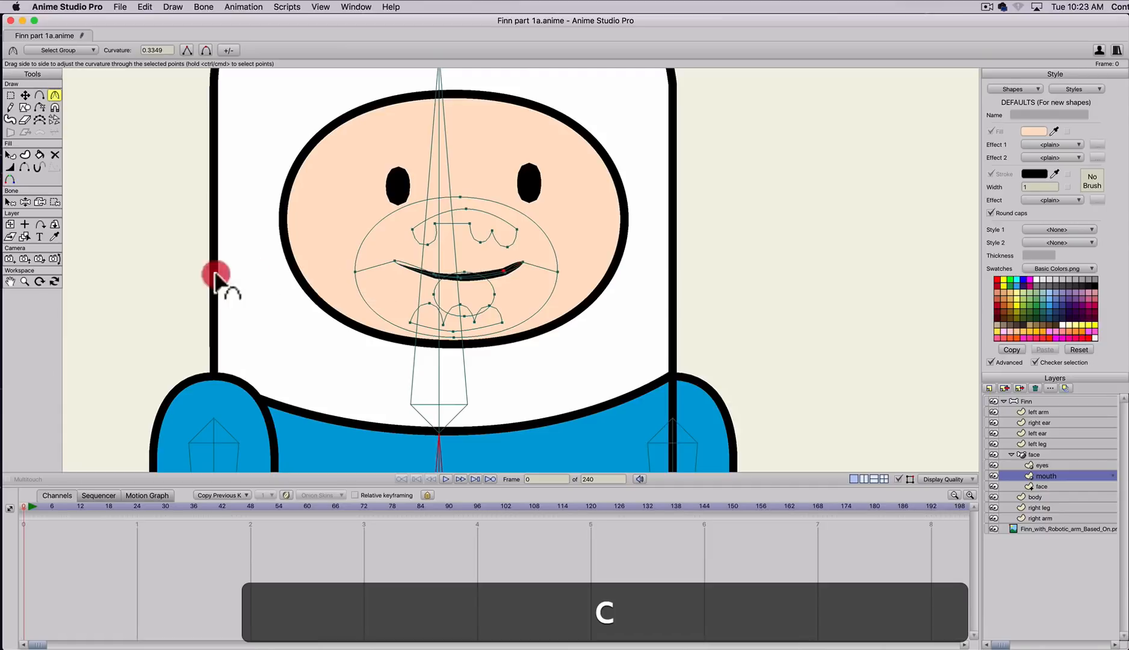
key(w)
click(523, 263)
key(c)
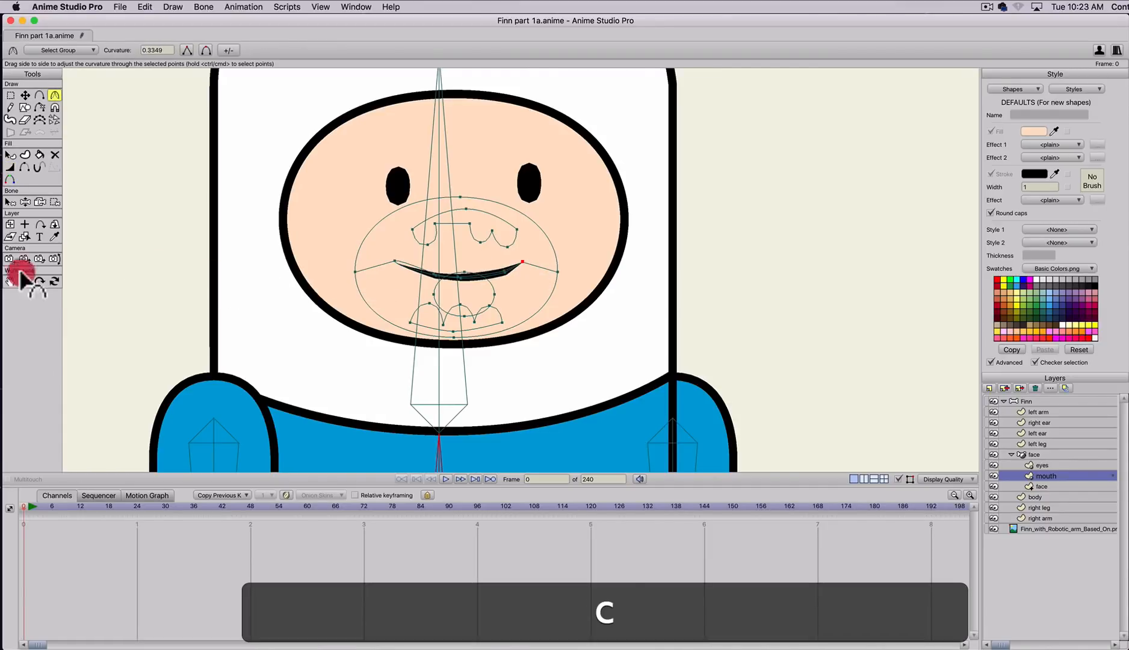
key(c)
drag(507, 269, 665, 289)
- Shorten the closed mouth by moving its right-side points and its left corner inward
key(t)
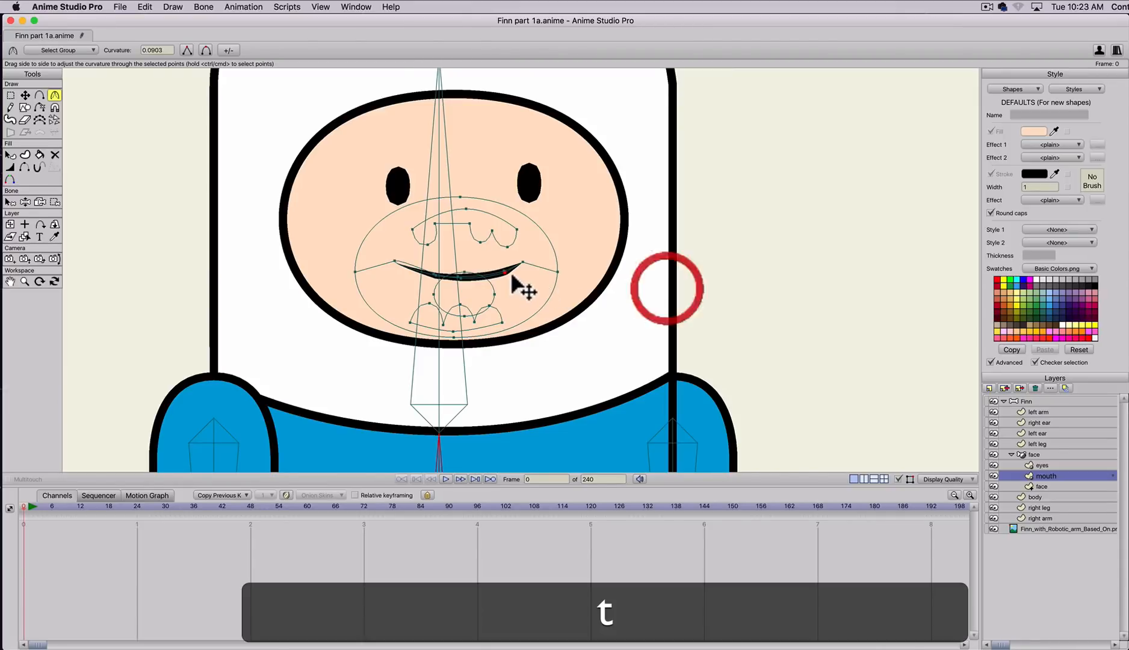
click(503, 270)
mouse_move(501, 275)
mouse_down()
mouse_move(458, 282)
mouse_move(512, 268)
mouse_move(478, 272)
mouse_up()
key(t)
drag(394, 260, 422, 268)
scroll(421, 269, down, 2)
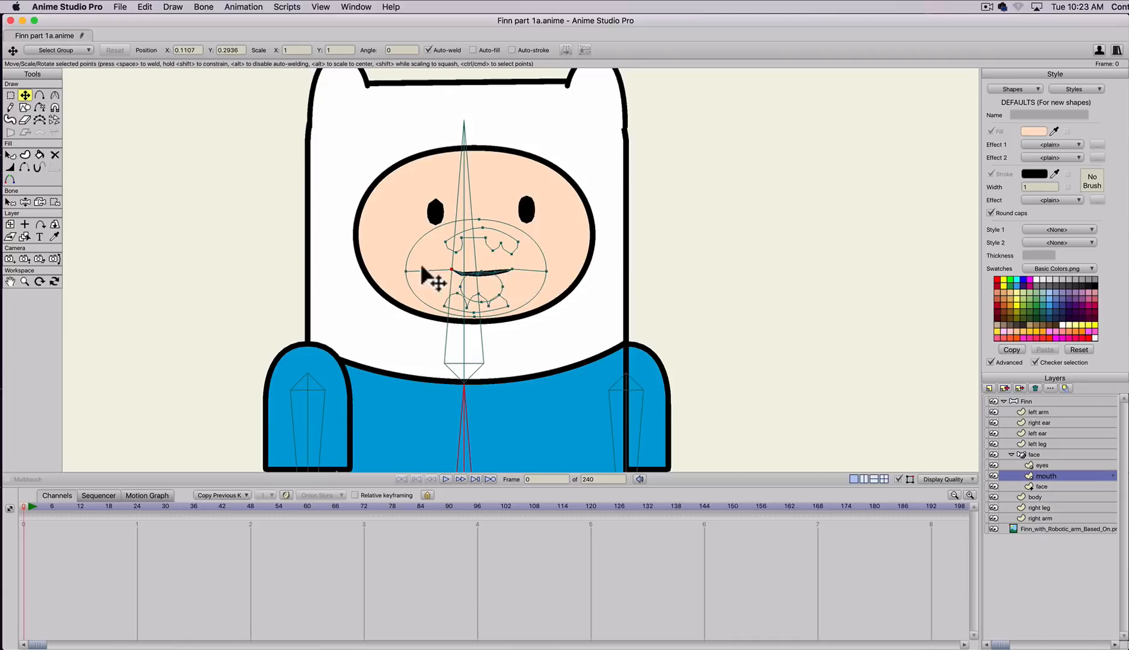
scroll(424, 265, up, 1)
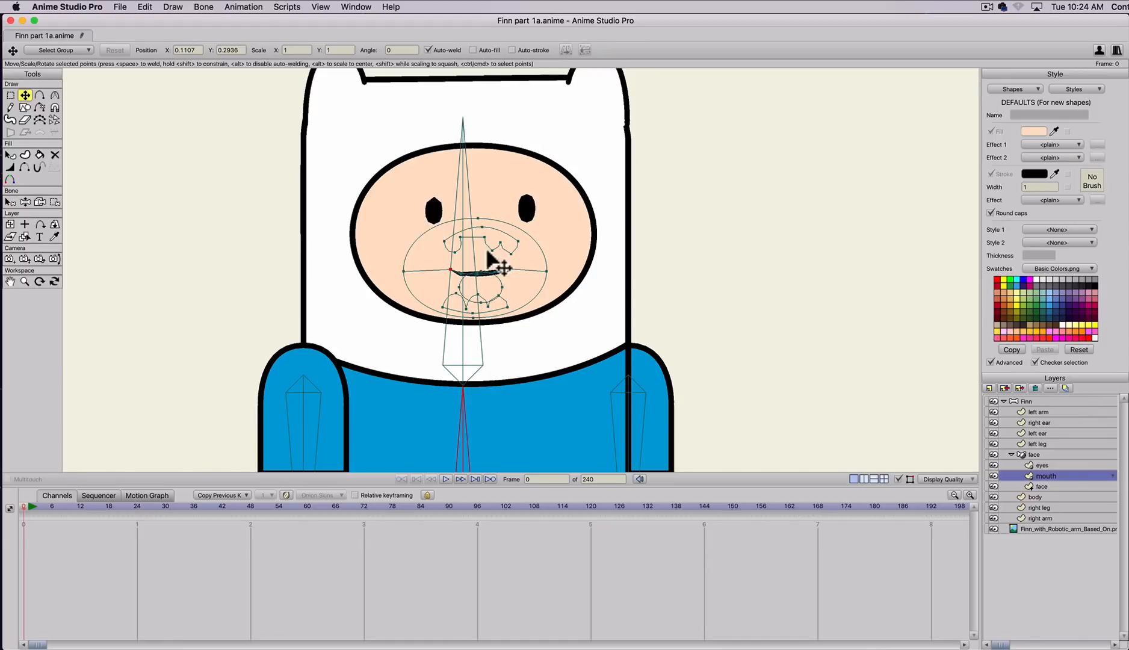
- Try moving the collapsed face layer sideways past the edge of the head, and undo the moves
click(1011, 454)
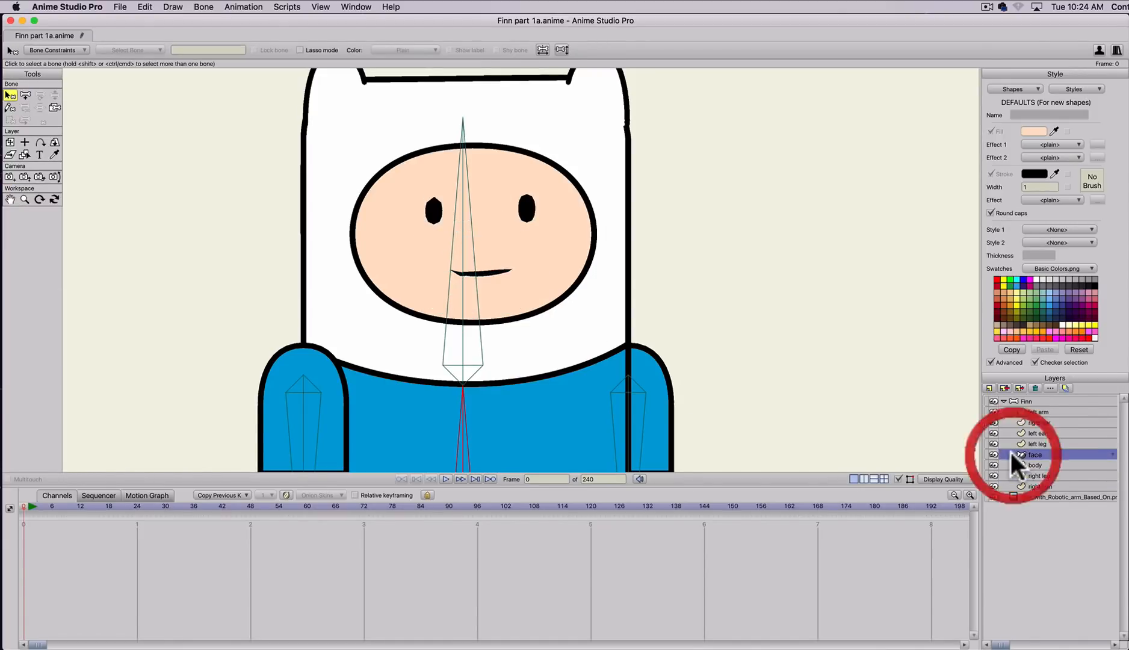
key(t)
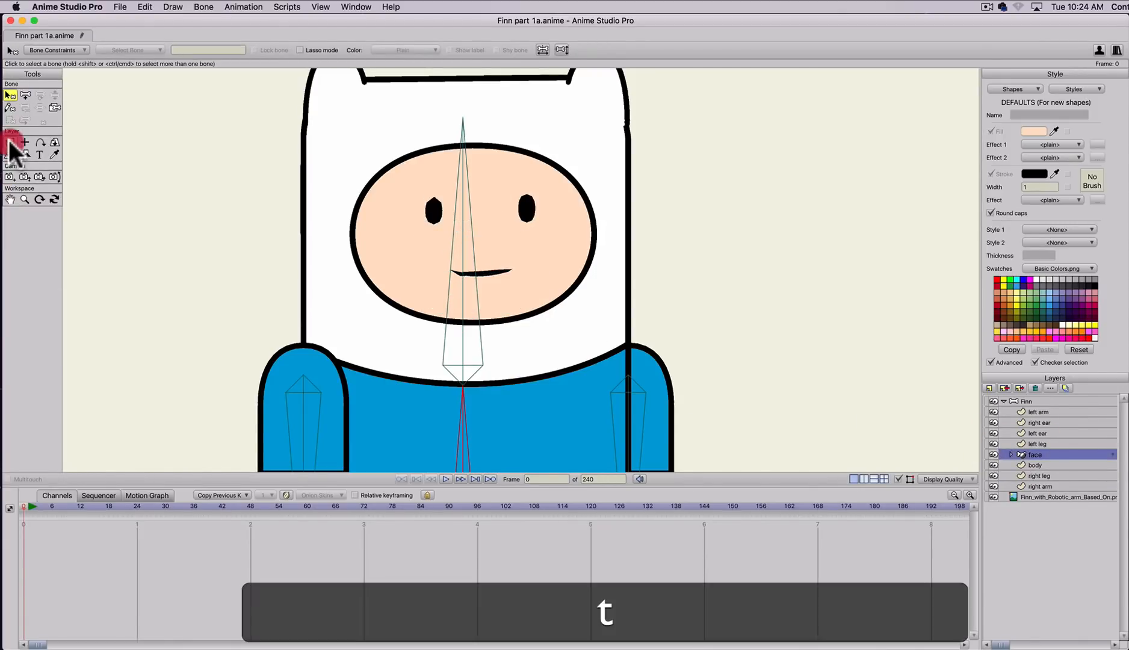
drag(413, 232, 660, 239)
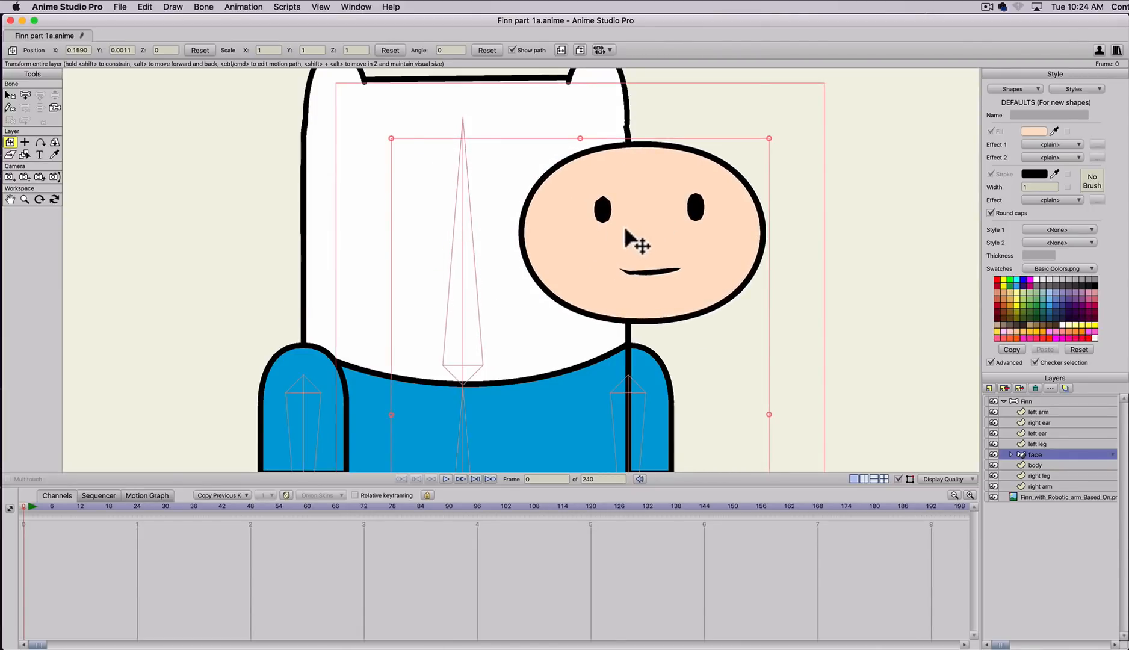
scroll(632, 240, down, 3)
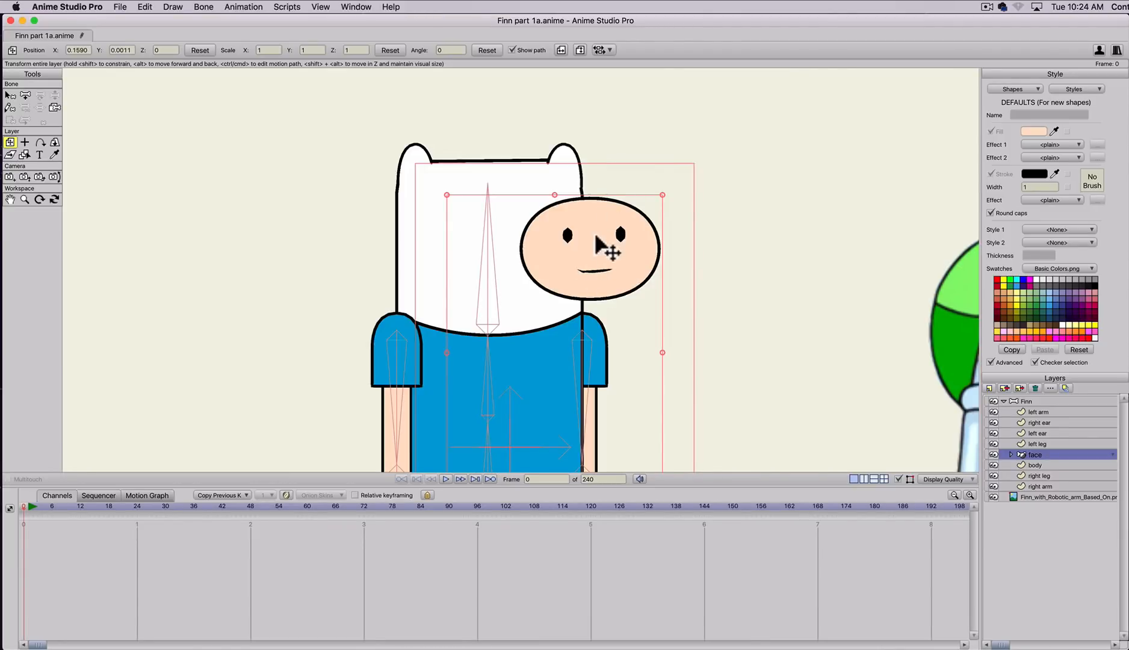
drag(602, 247, 512, 252)
key(super+z)
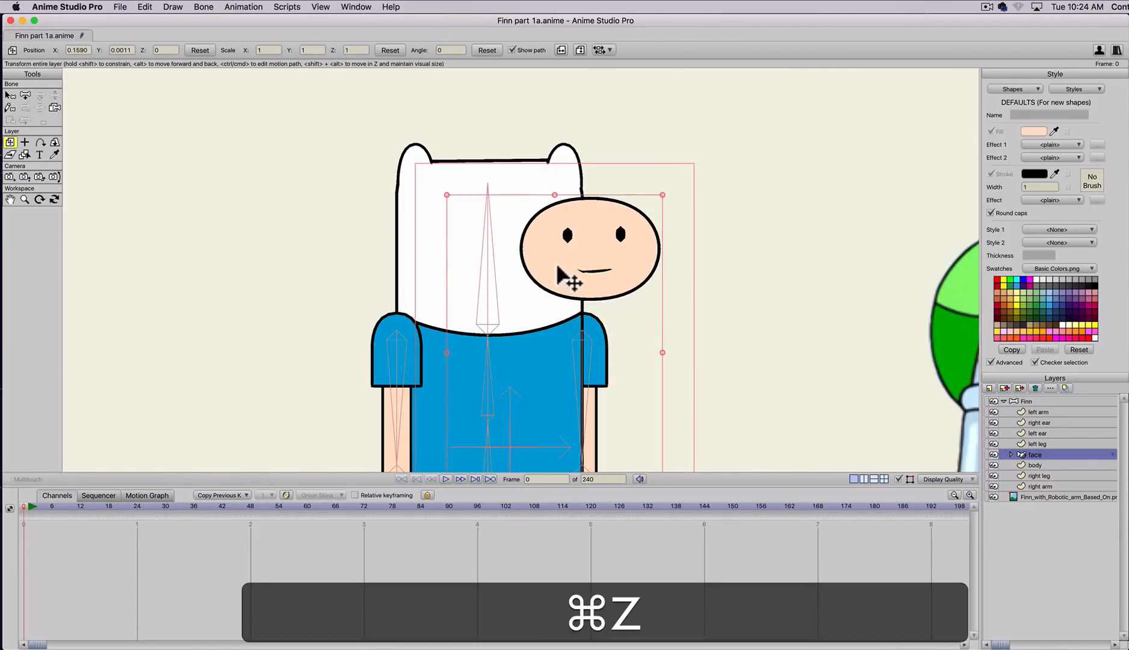
key(super+z)
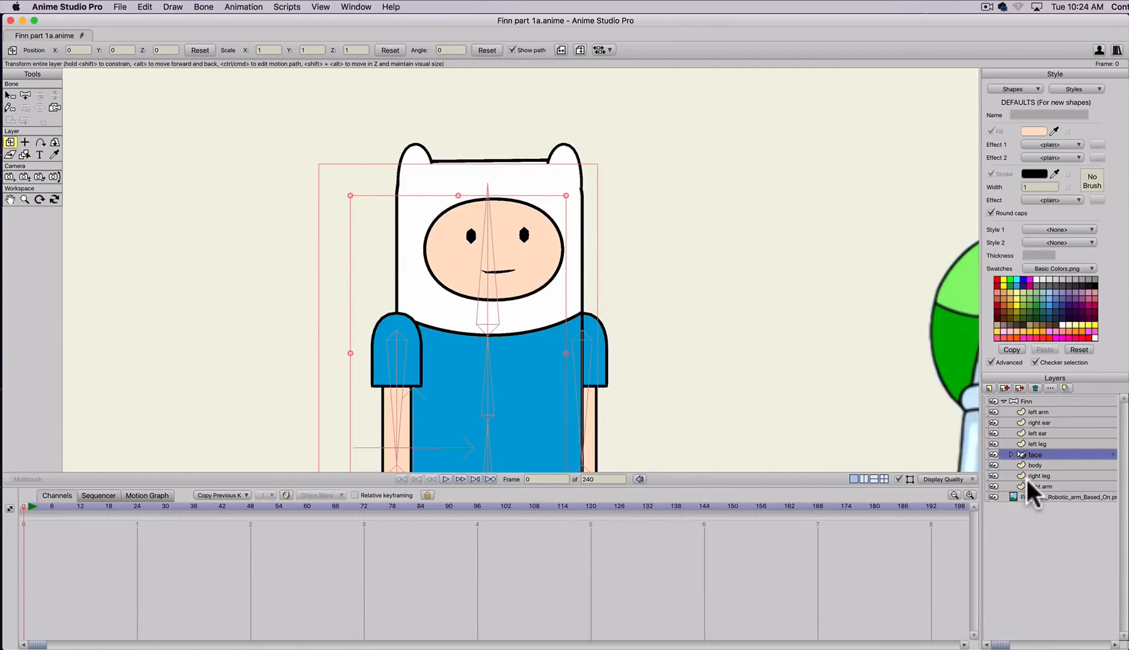
- Set the Finn bone layer's group mask to Hide all
click(1027, 402)
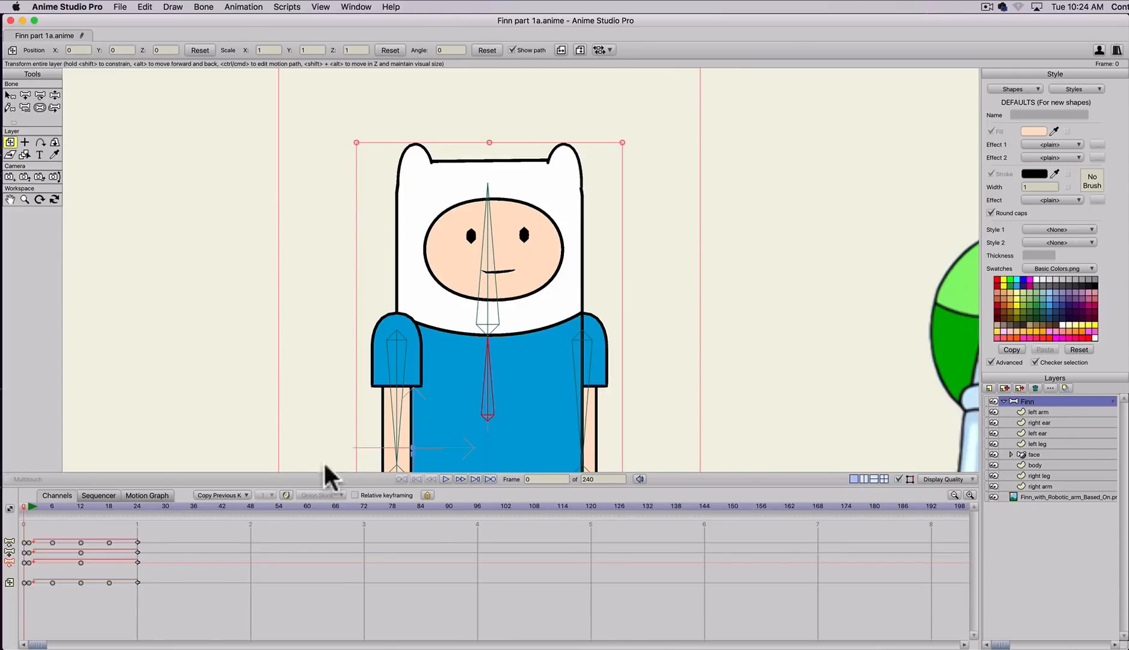
double_click(1046, 401)
click(848, 89)
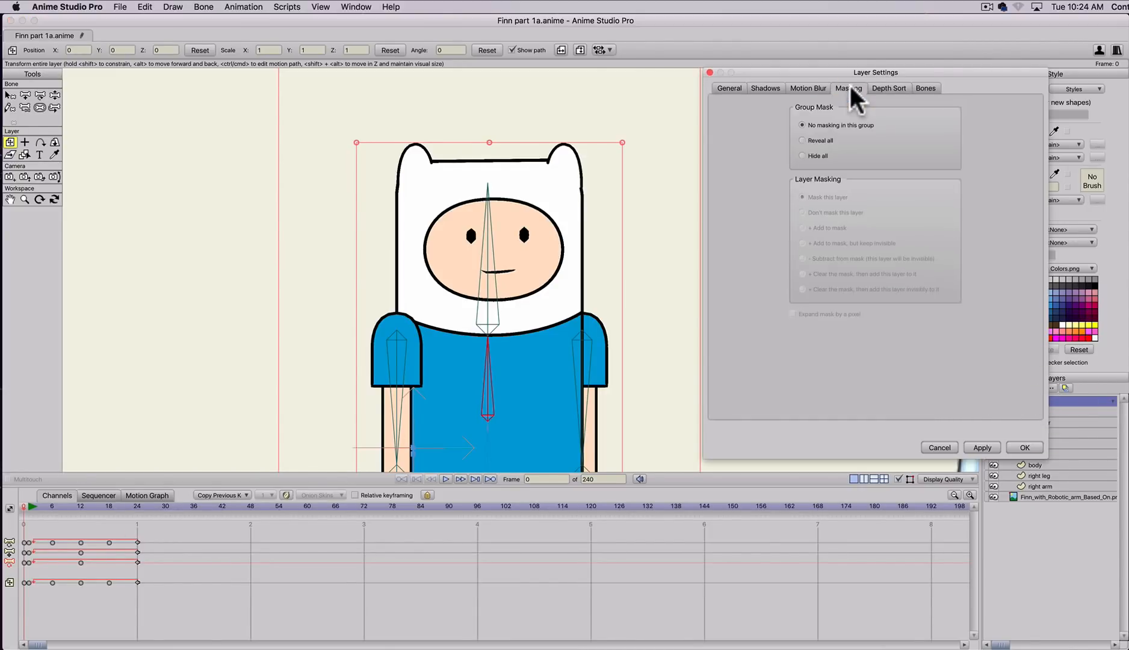
click(801, 156)
click(972, 447)
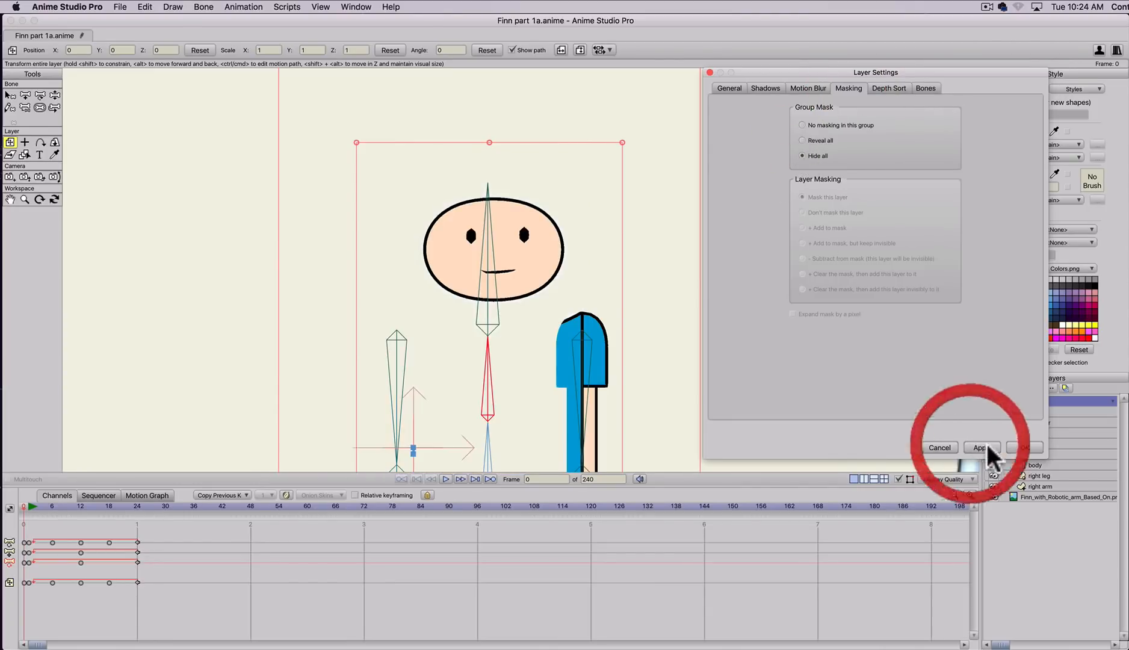
click(1022, 447)
scroll(475, 234, down, 5)
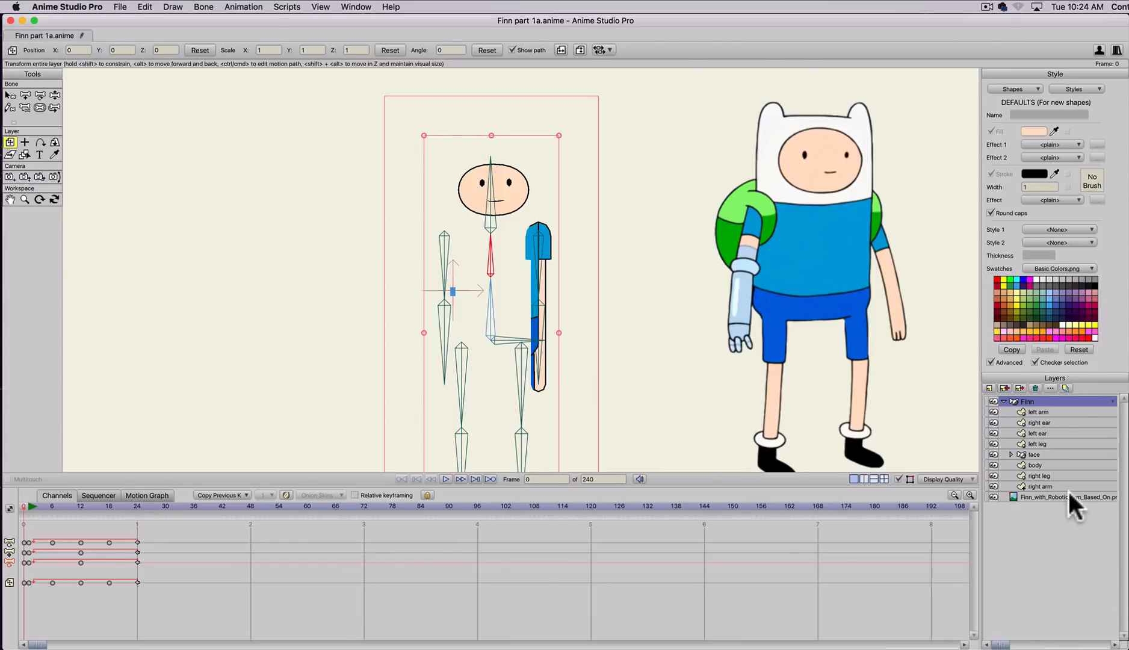
- Exclude the right arm and right leg layers from masking with the Don't mask this layer option
double_click(1046, 485)
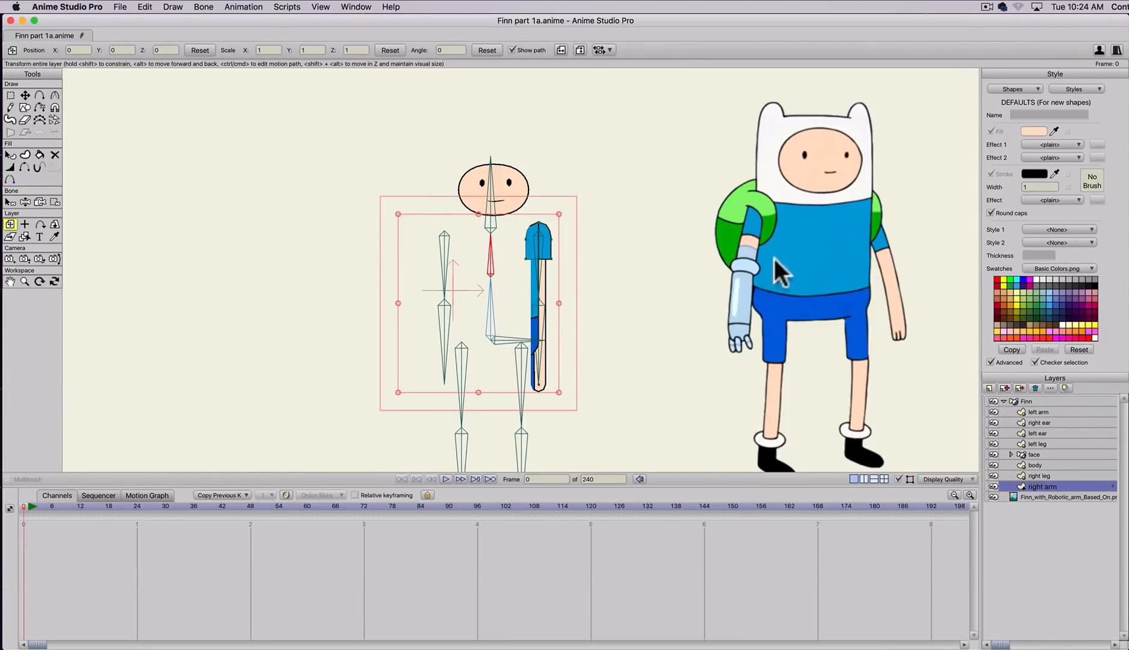
click(840, 84)
drag(829, 72, 690, 82)
click(664, 151)
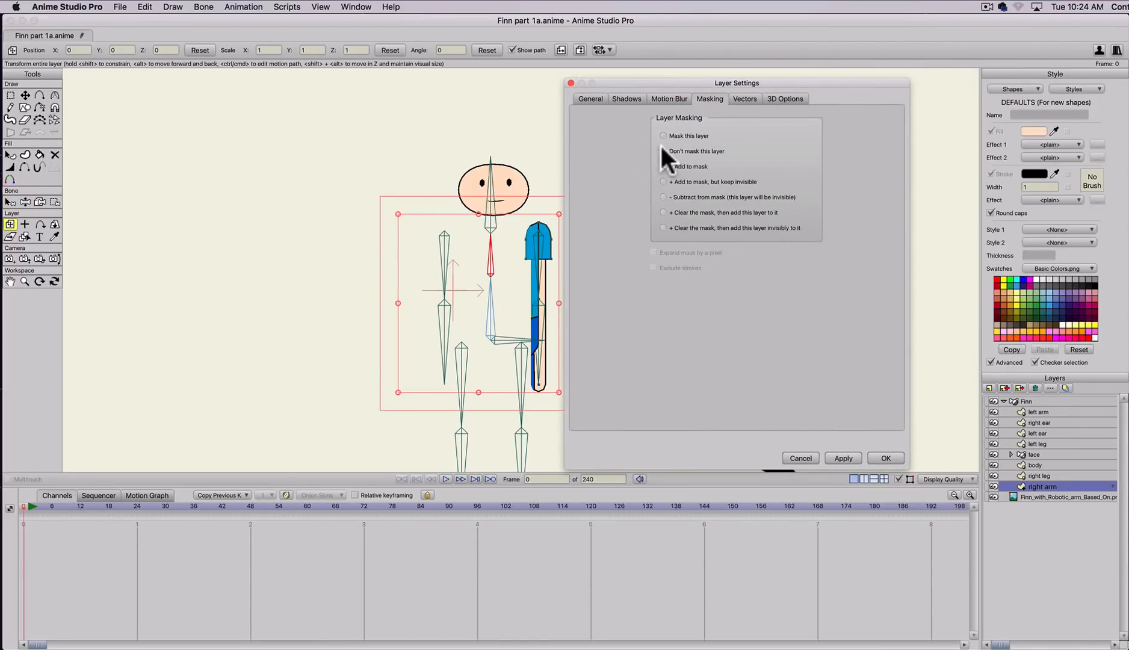
click(841, 460)
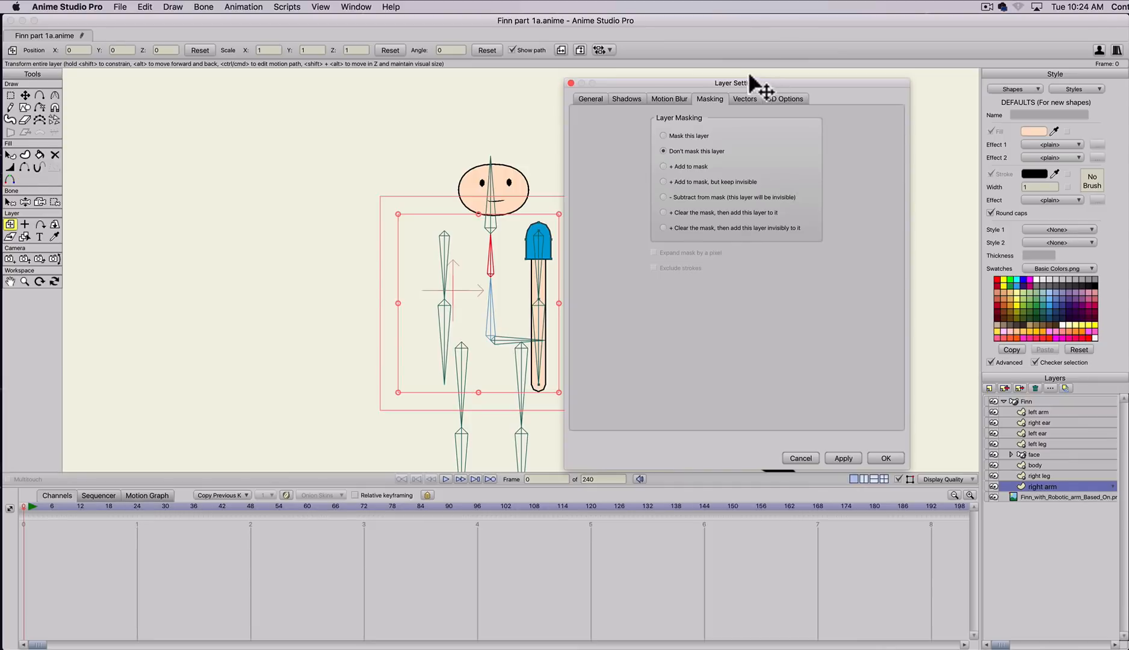
drag(749, 75, 782, 89)
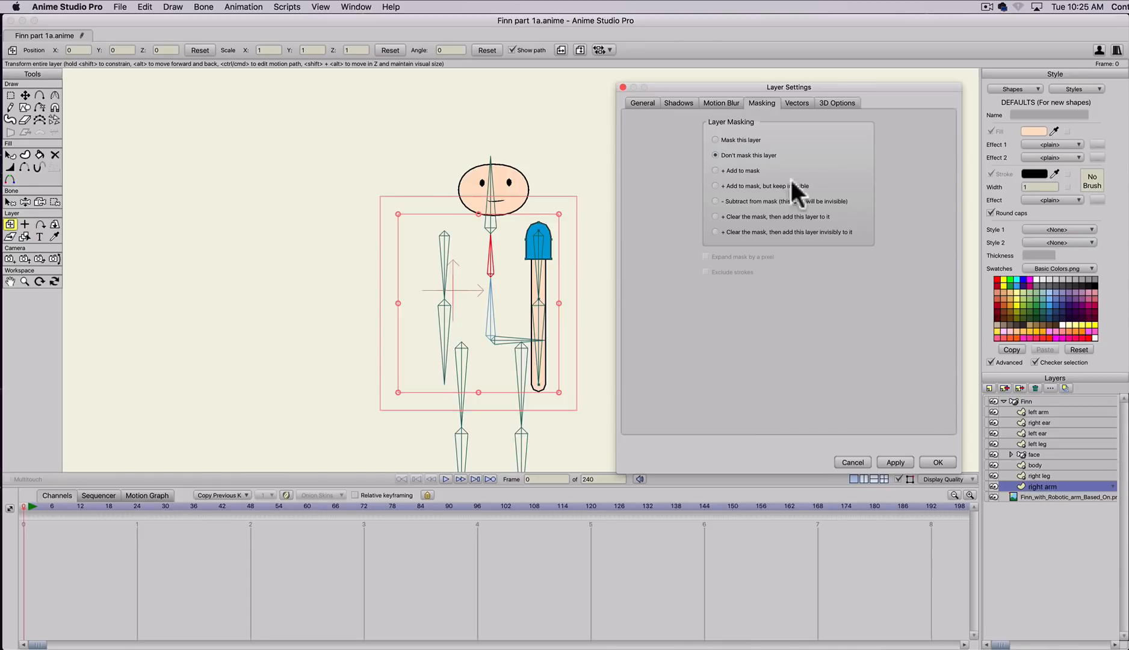
click(1040, 475)
click(712, 154)
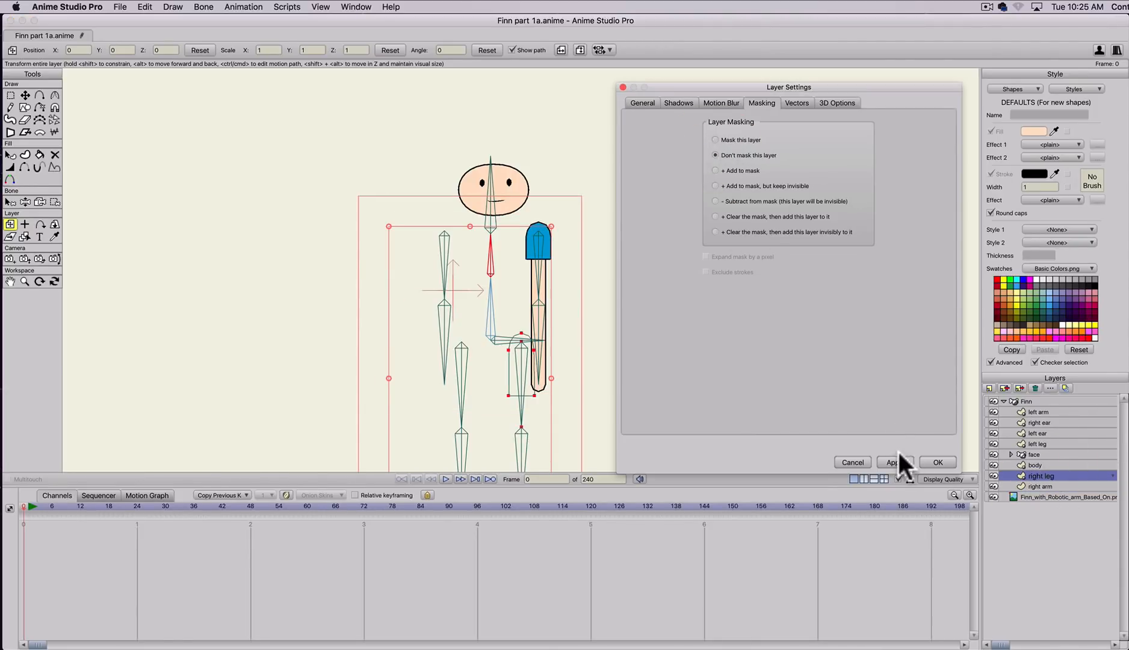
click(897, 461)
- Set the body layer's masking to + Add to mask and close its layer settings
click(1037, 465)
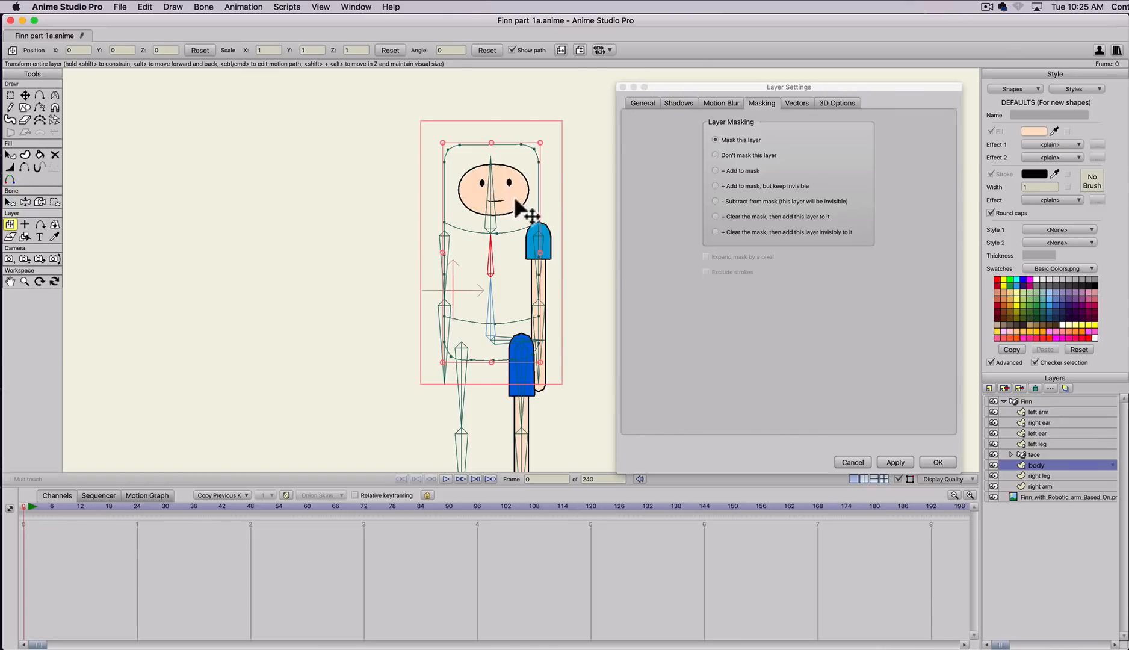
click(715, 170)
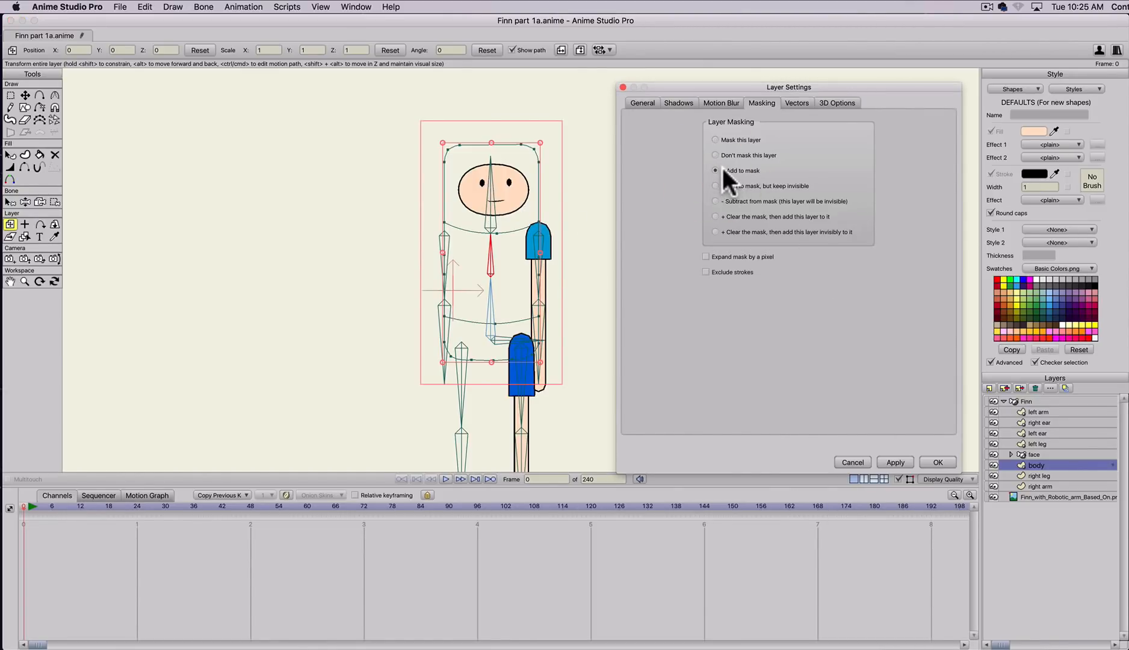
click(899, 460)
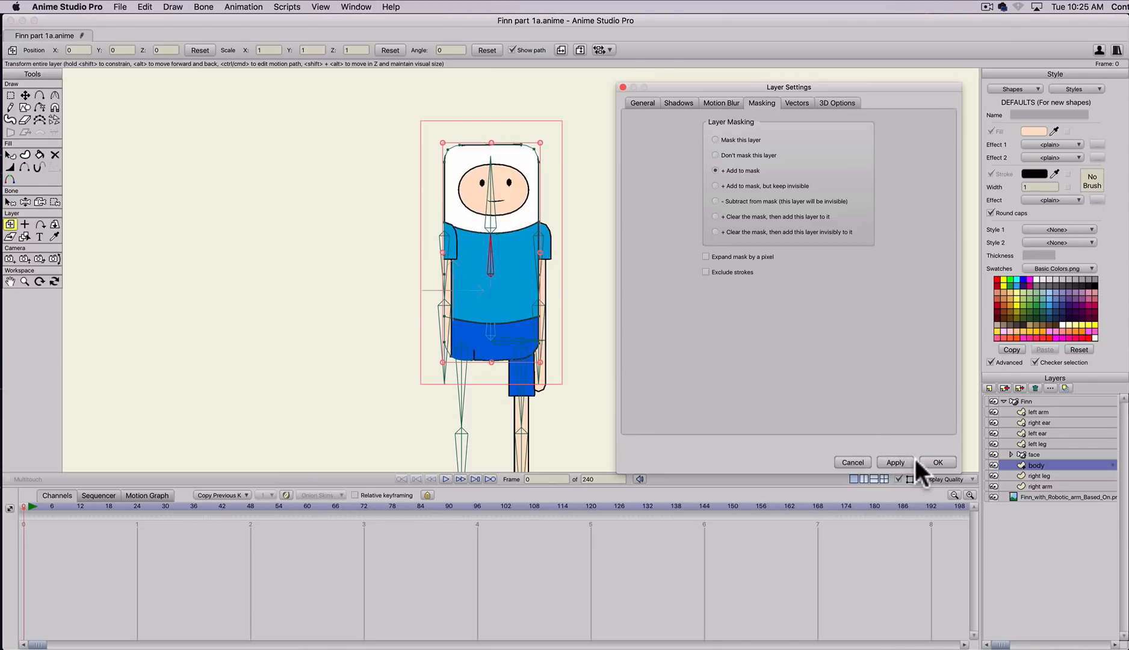
click(940, 460)
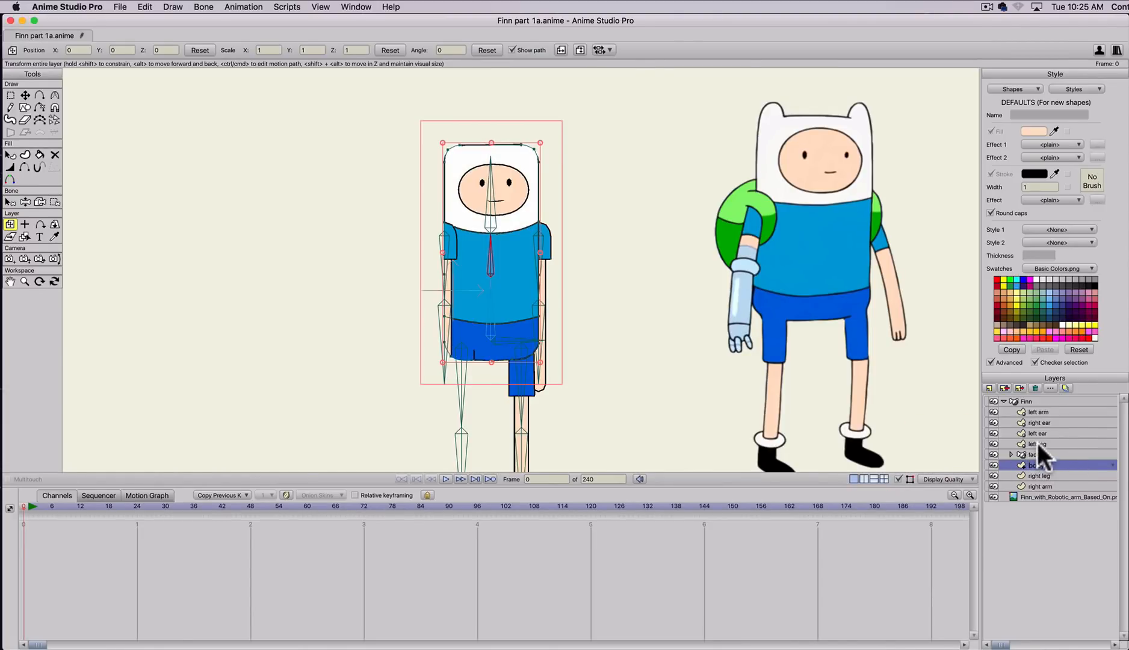
- Set the left leg and left ear layers to Don't mask this layer
double_click(1037, 443)
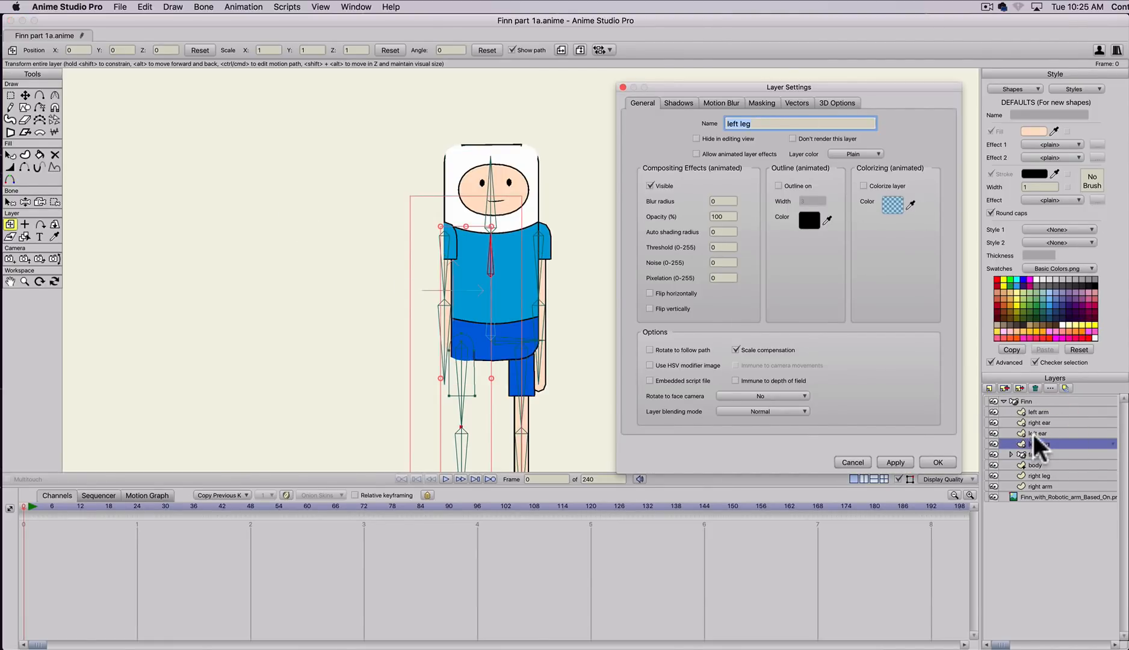
click(756, 104)
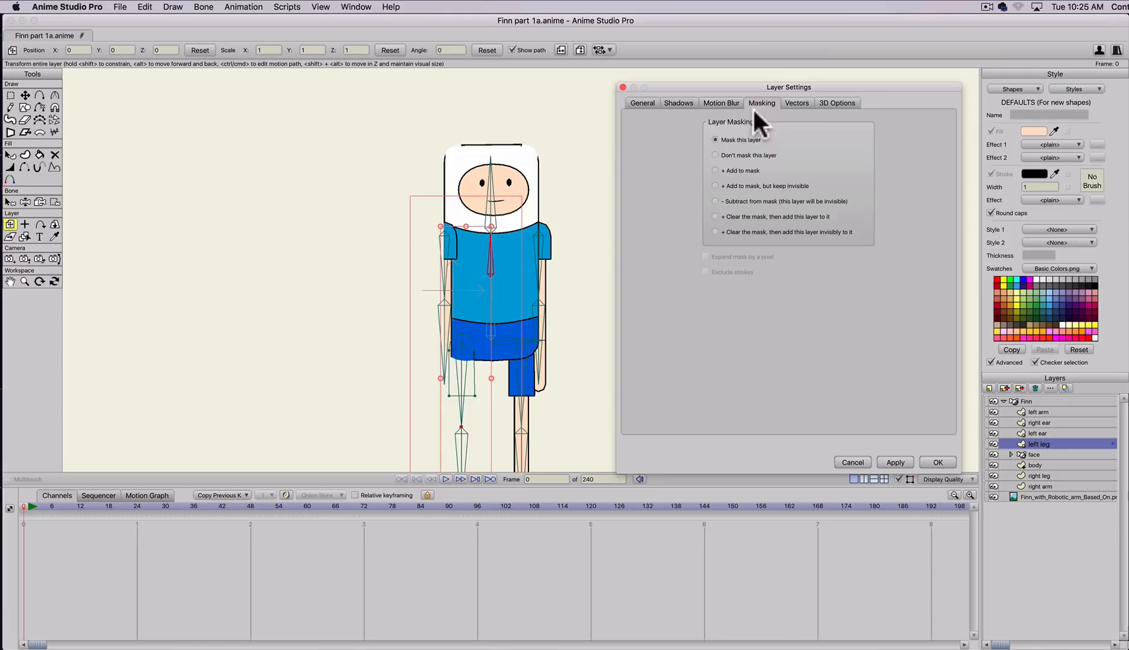
click(715, 155)
click(893, 462)
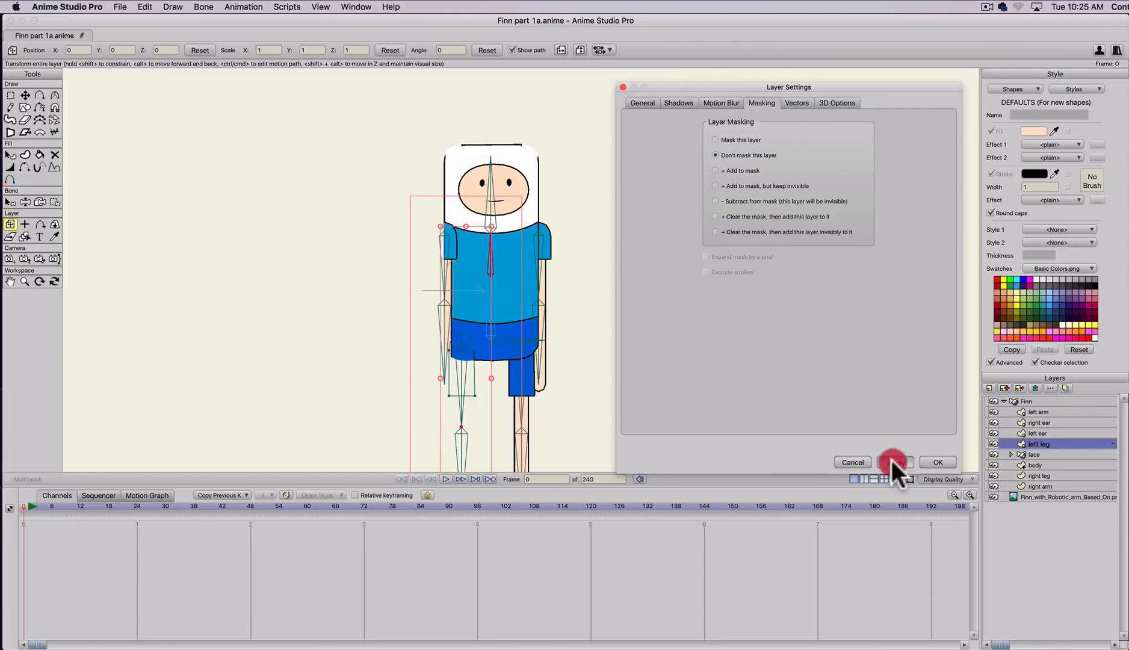
click(1034, 433)
click(727, 167)
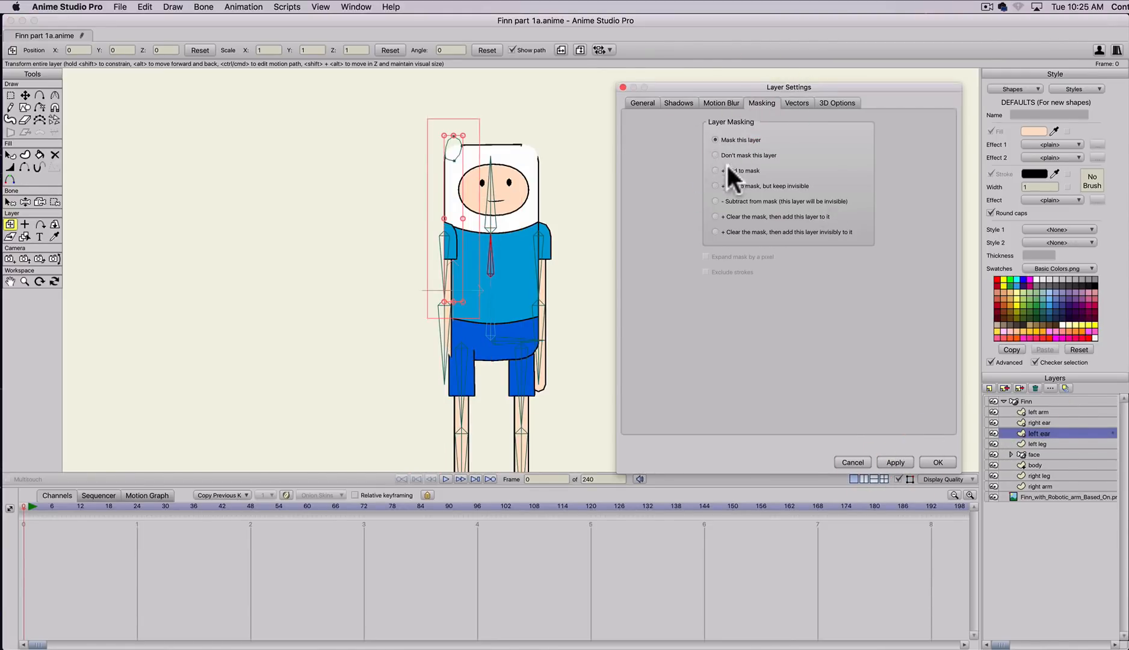
click(894, 461)
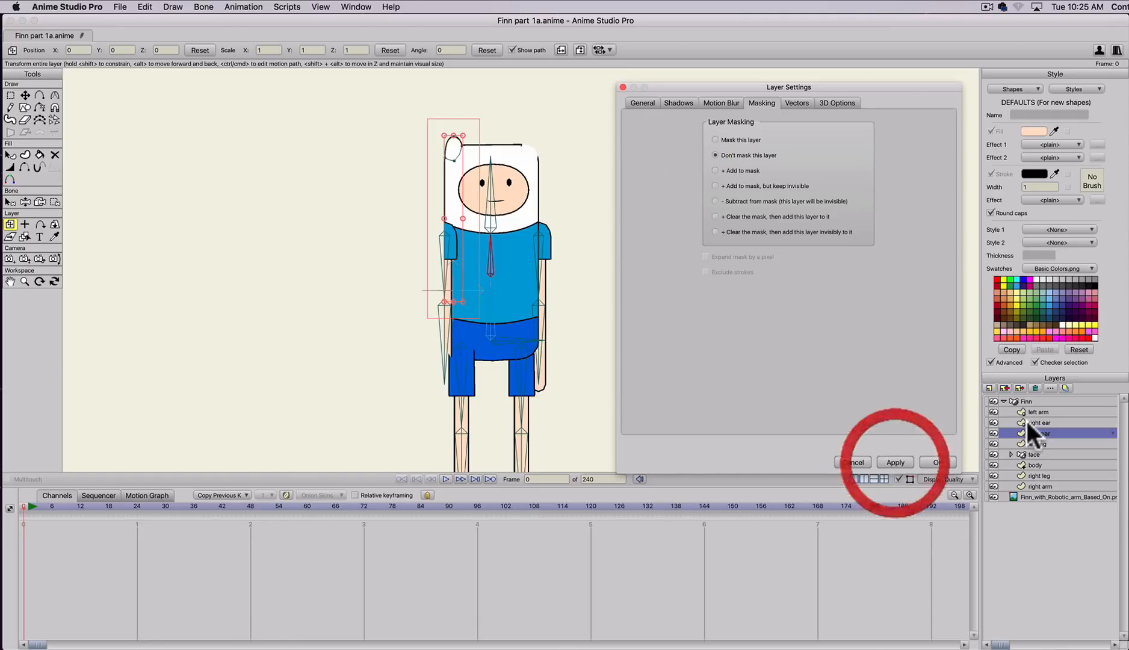
- Set the right ear and left arm layers to Don't mask this layer and close the layer settings
click(1026, 421)
click(711, 151)
click(891, 462)
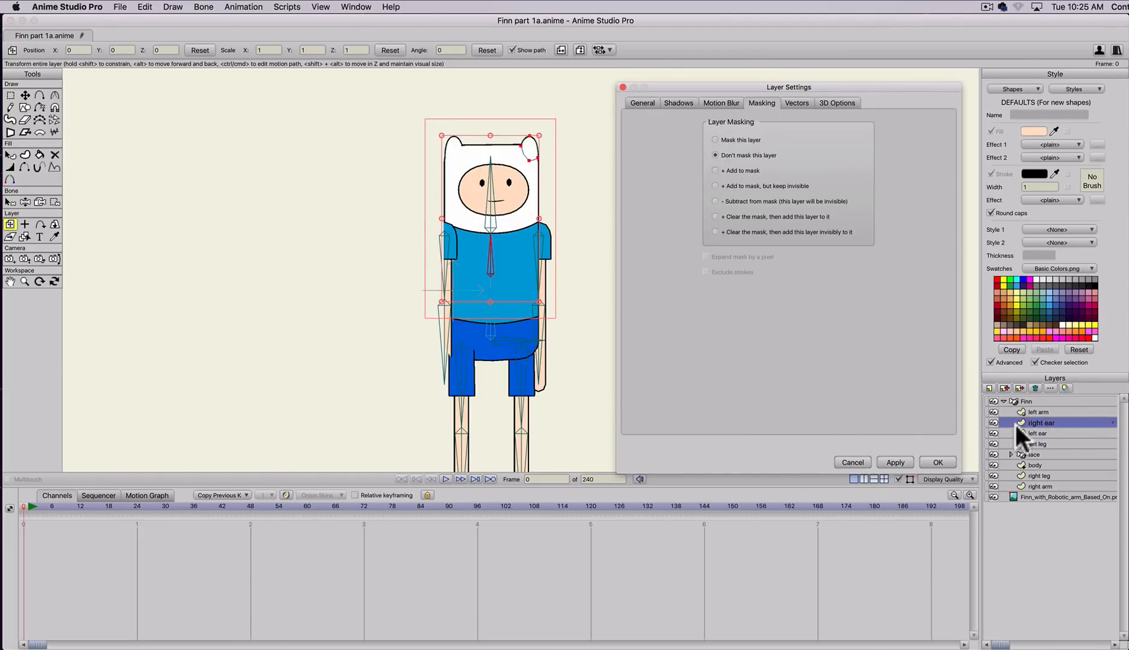
click(1030, 410)
click(714, 154)
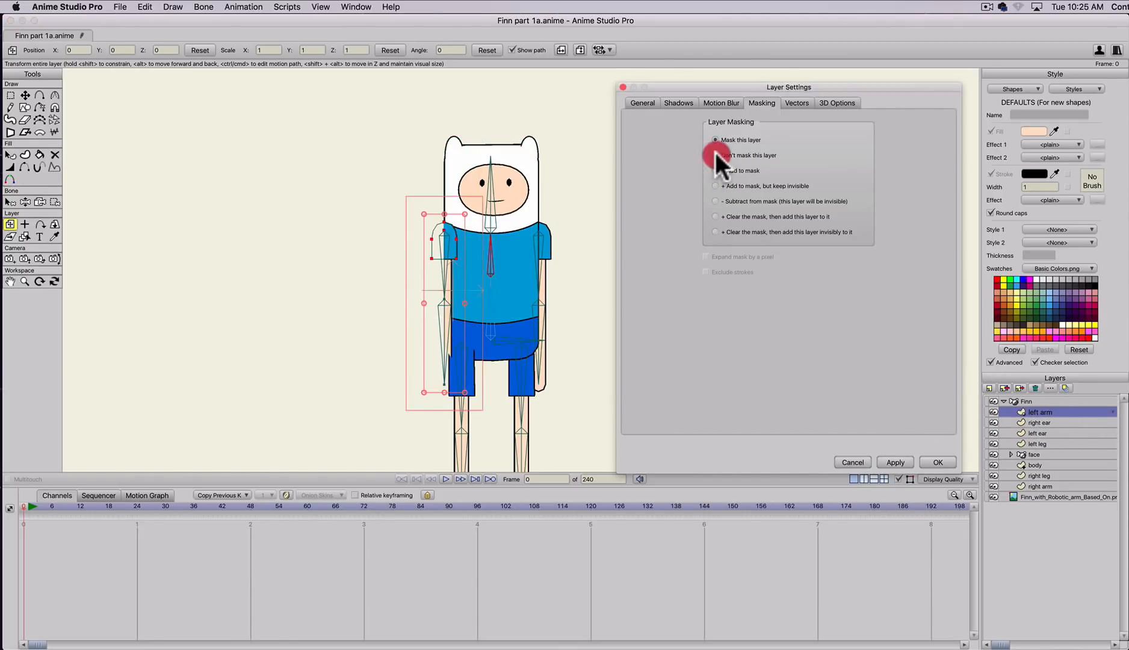
click(937, 462)
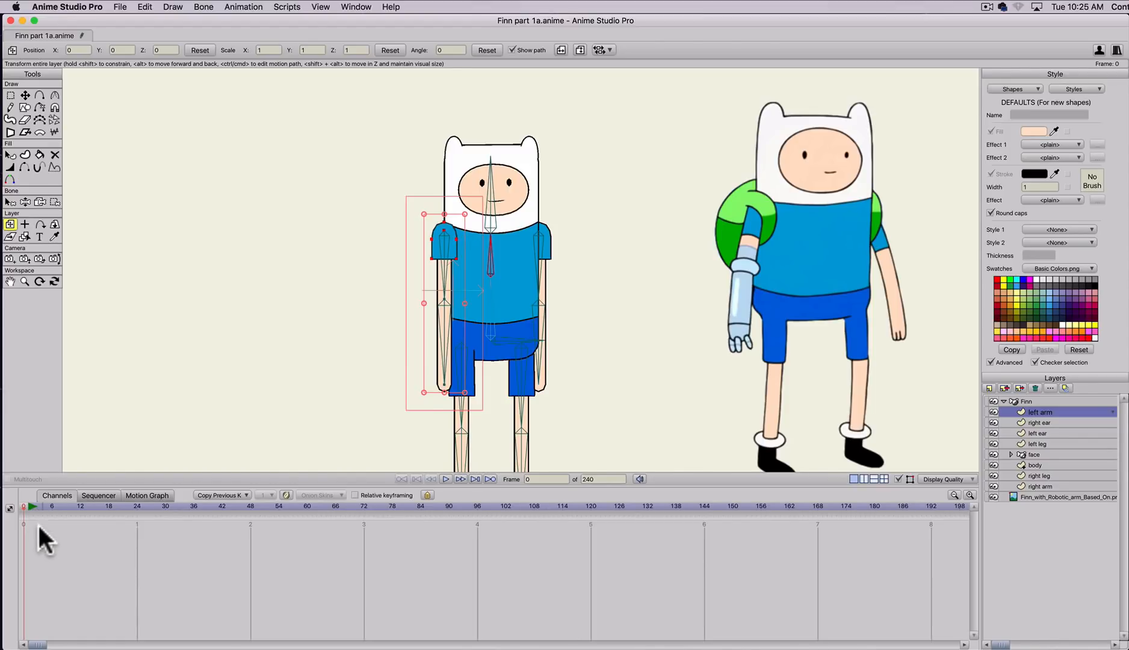
- At frame 2, move the face layer horizontally to X about 0.1554 so it overhangs the head's right edge
click(29, 505)
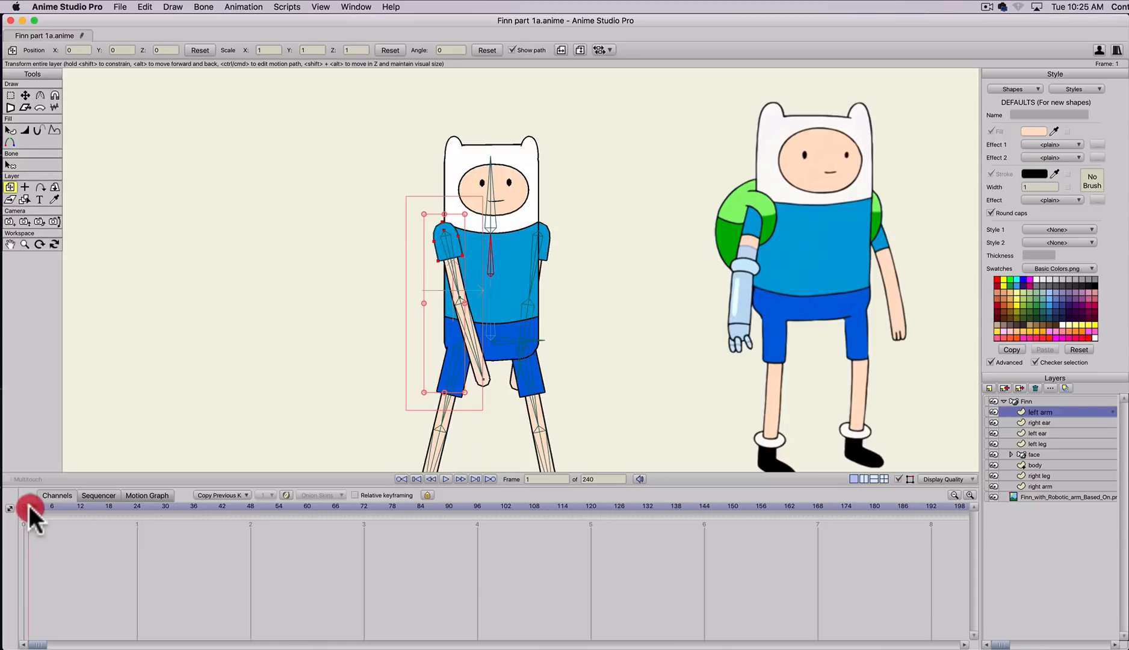
click(32, 504)
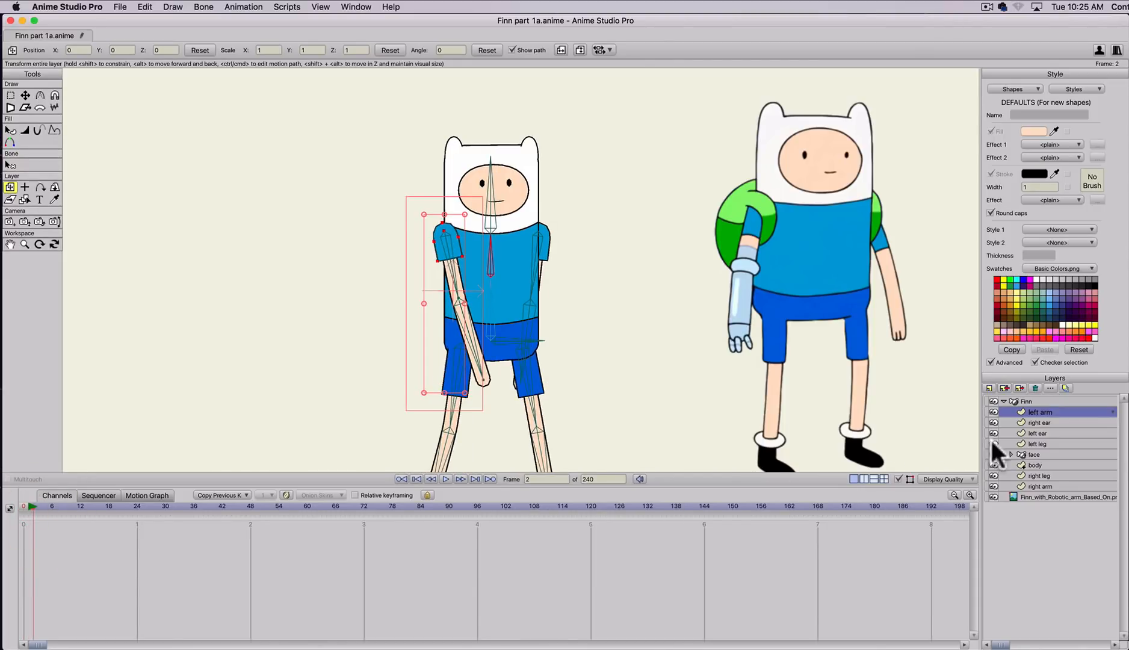
click(1030, 453)
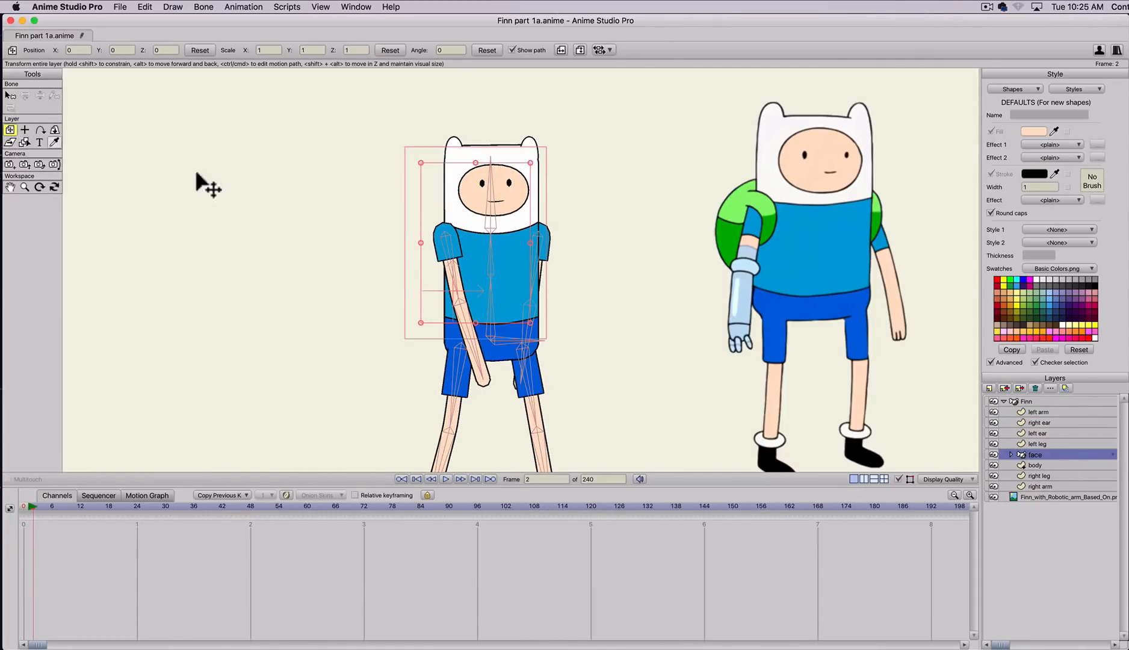
drag(433, 244, 499, 227)
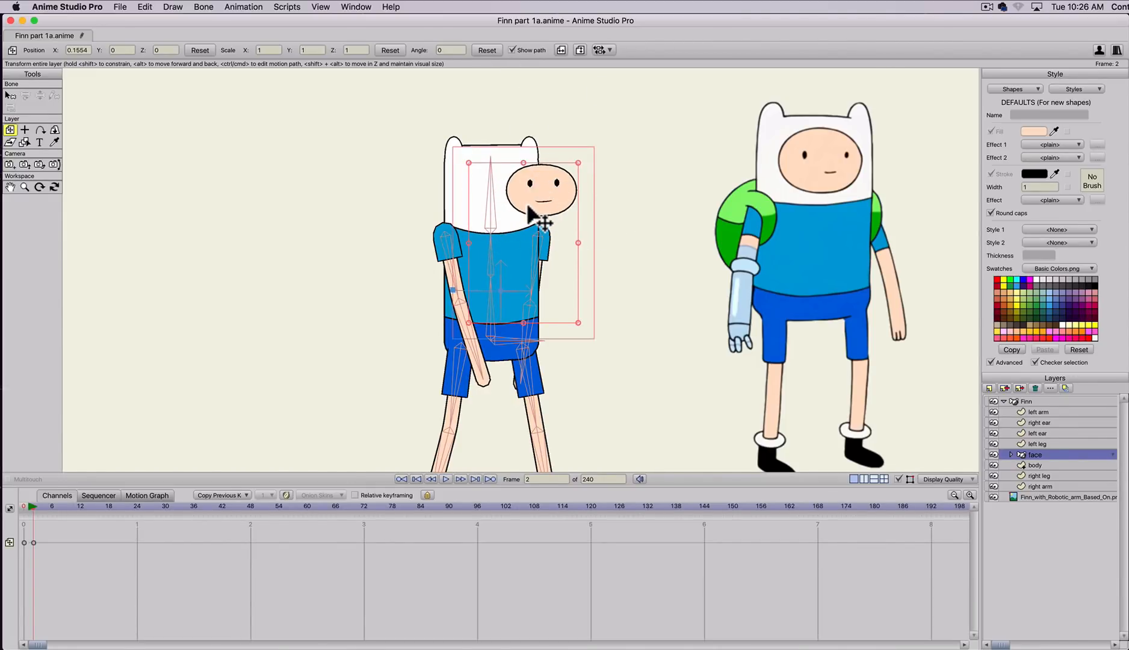
scroll(530, 211, down, 1)
scroll(441, 244, down, 1)
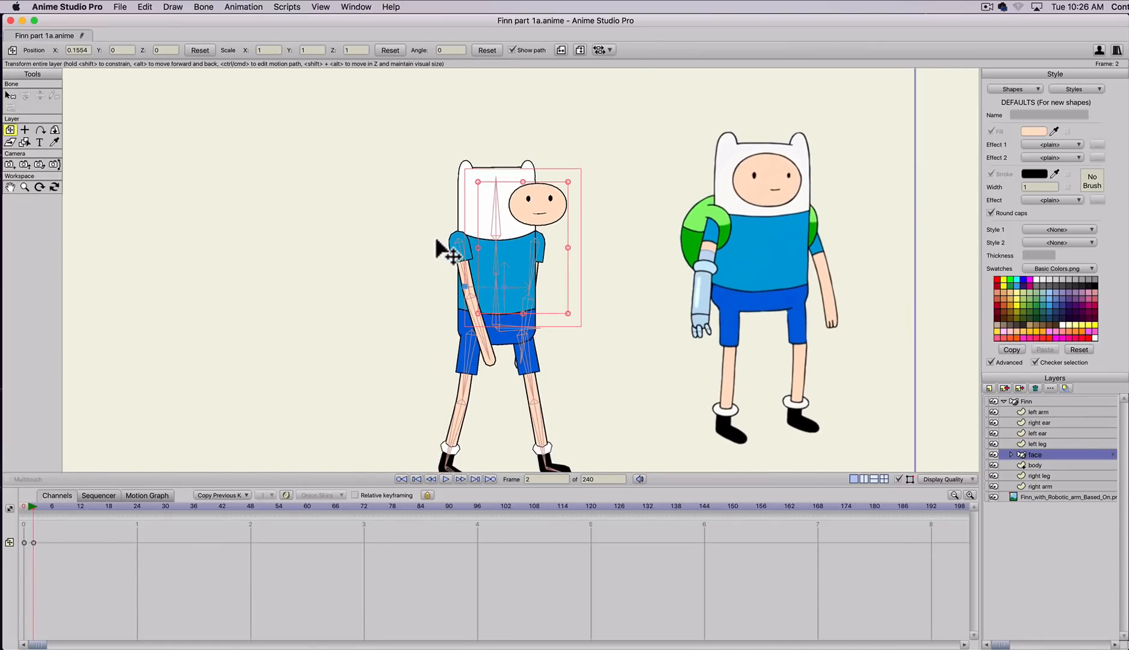
scroll(441, 244, up, 1)
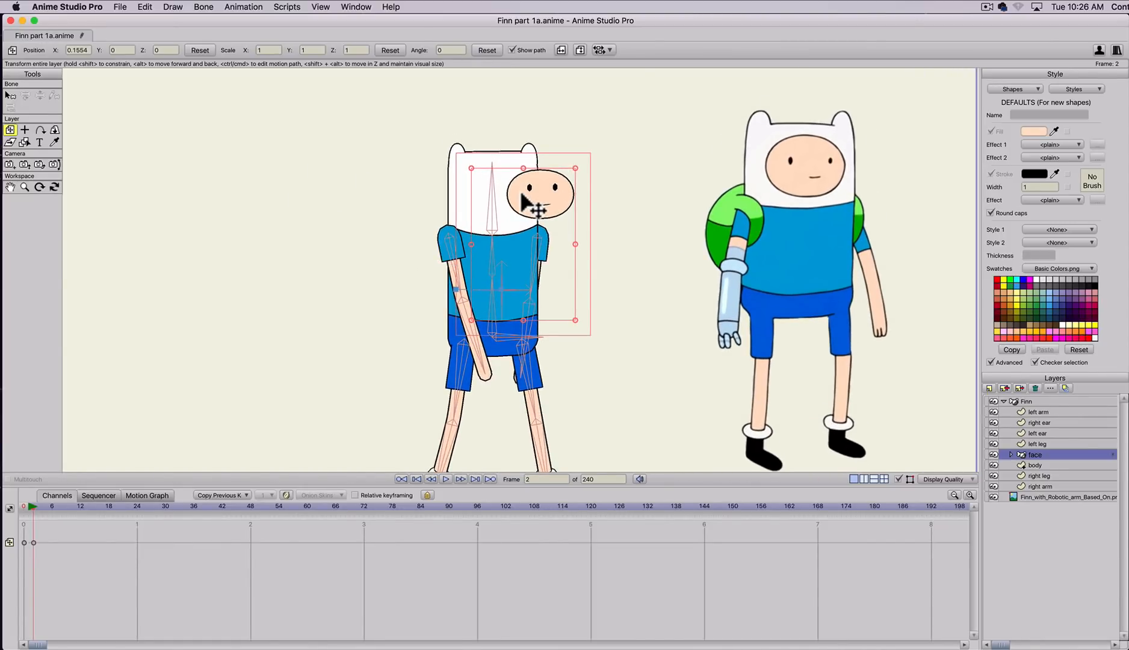
- Render frame 2 to check how the body masks the shifted face, and close the render preview
key(super+r)
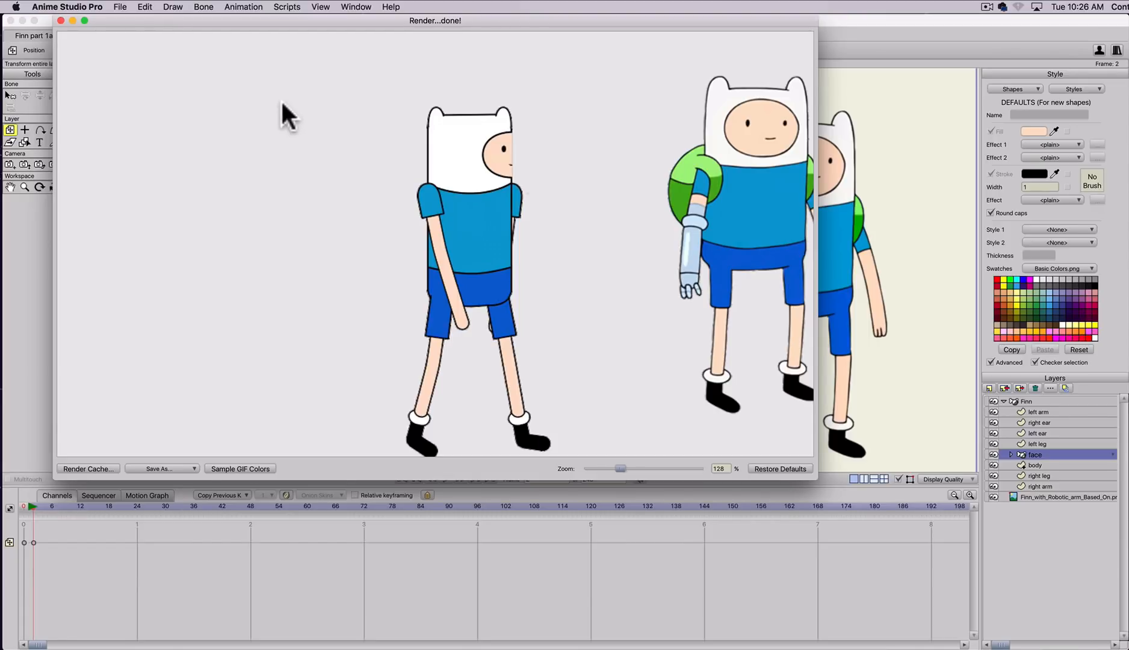
mouse_move(1, 1)
click(140, 210)
click(60, 20)
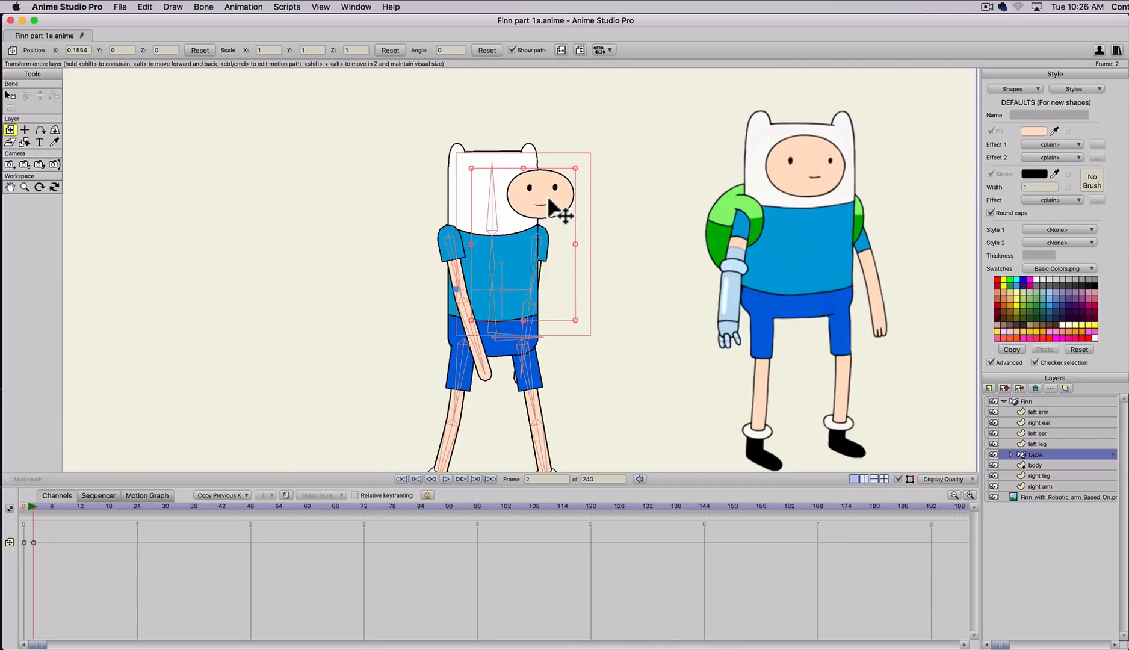
- Delete the face layer's test translation keyframes and return to frame 0
key(super+r)
key(BackSpace)
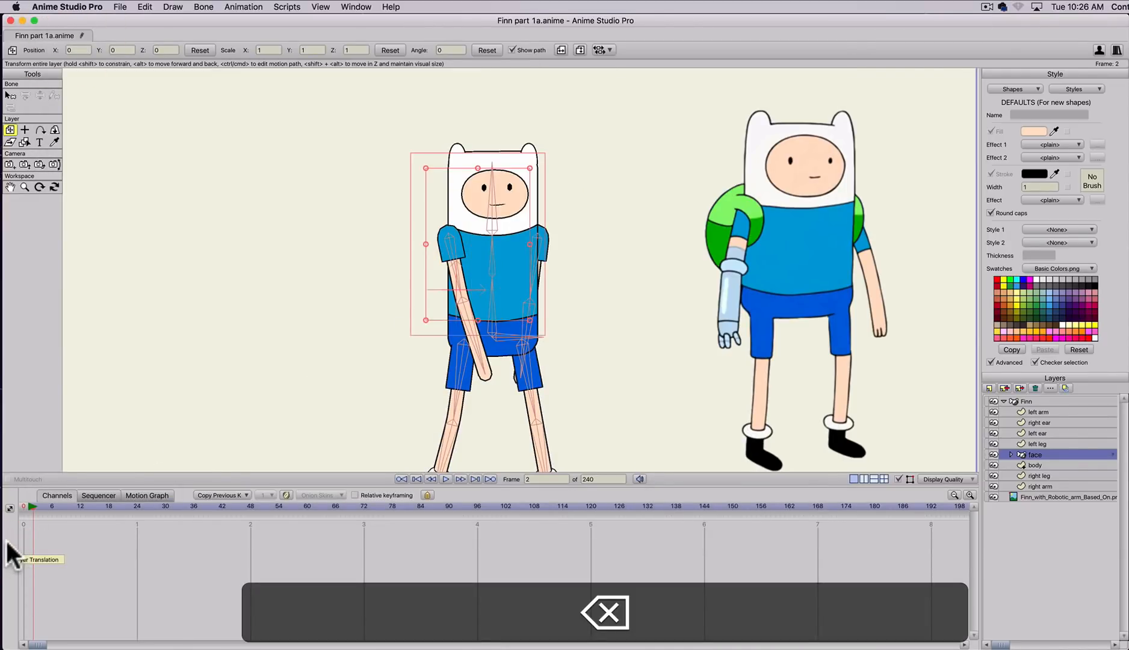
click(11, 508)
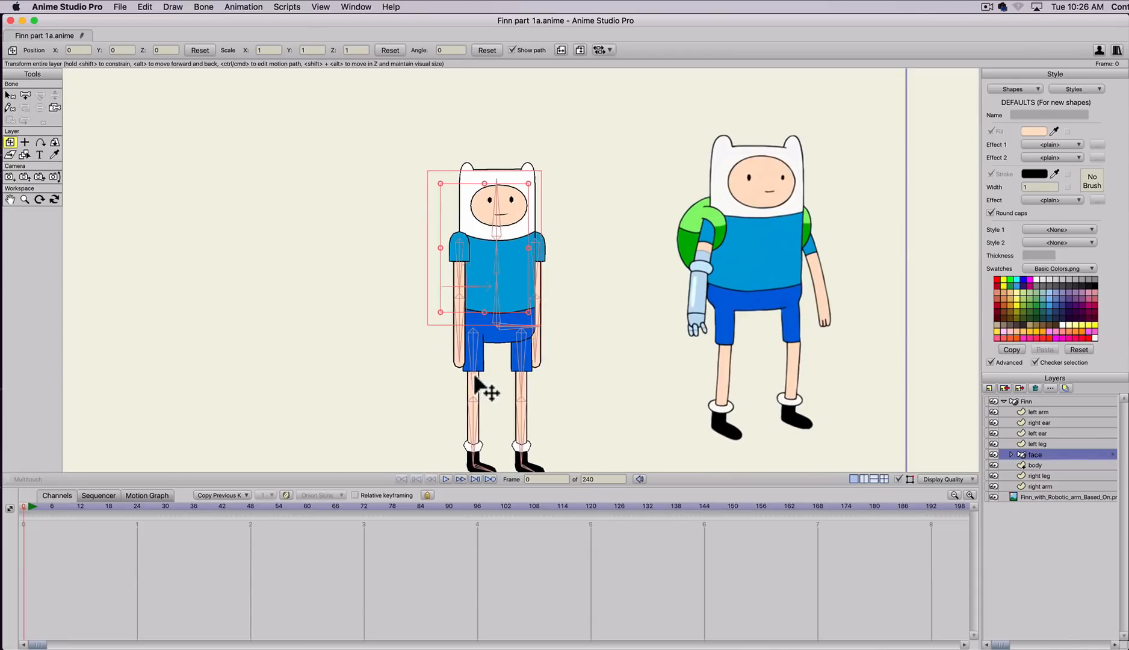
scroll(498, 311, up, 1)
key(space)
drag(507, 359, 607, 315)
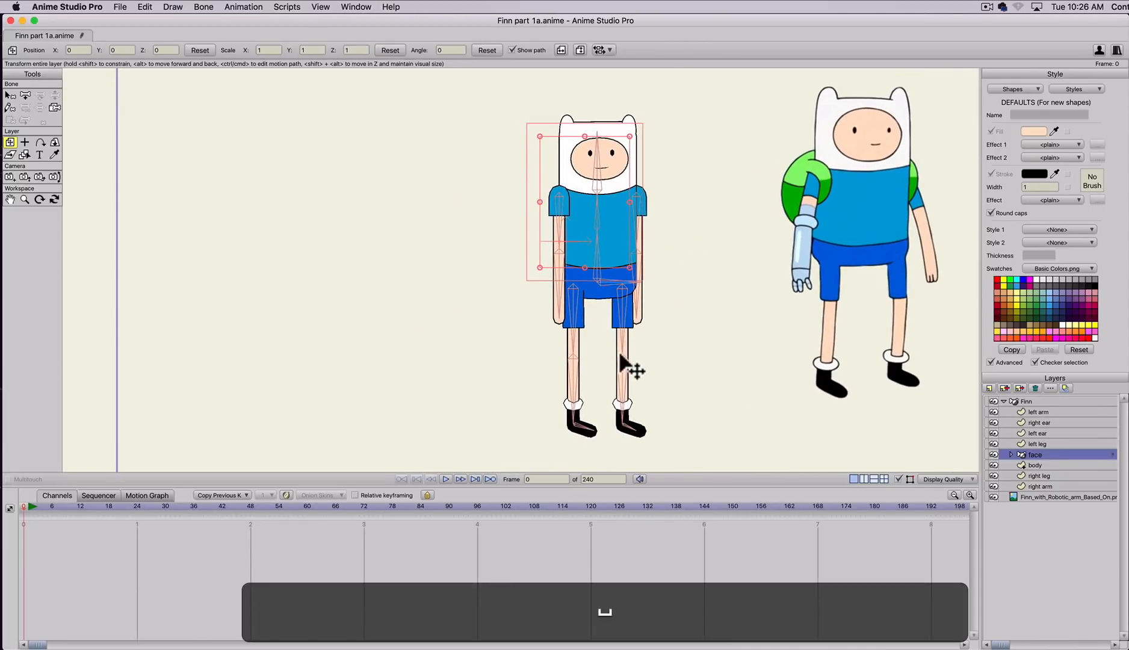
- Delete all existing keyframes on the Finn bone layer, keeping the pose at frame 0
click(26, 509)
mouse_move(26, 507)
mouse_down()
mouse_move(59, 507)
mouse_move(10, 507)
mouse_up()
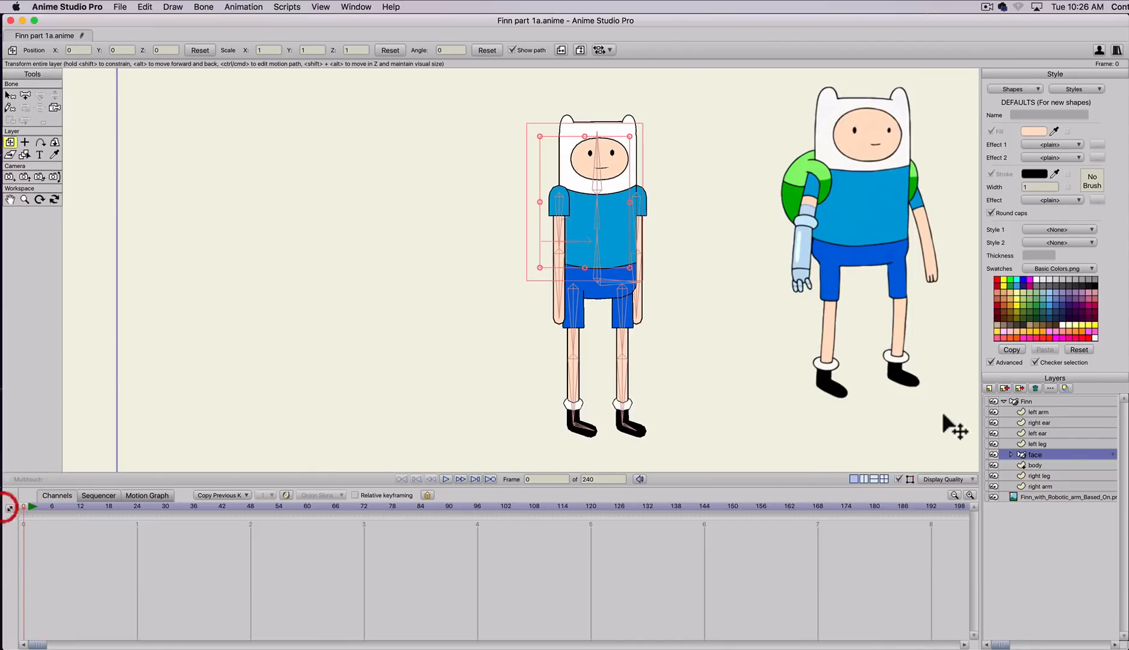
click(1028, 400)
drag(166, 532, 20, 594)
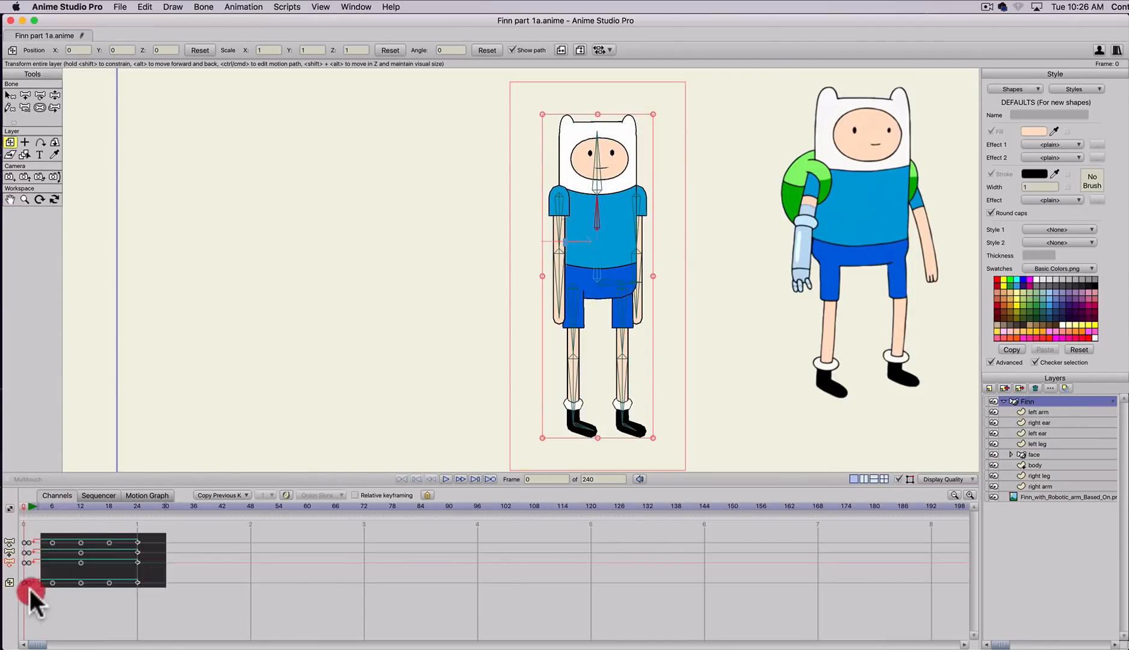
key(BackSpace)
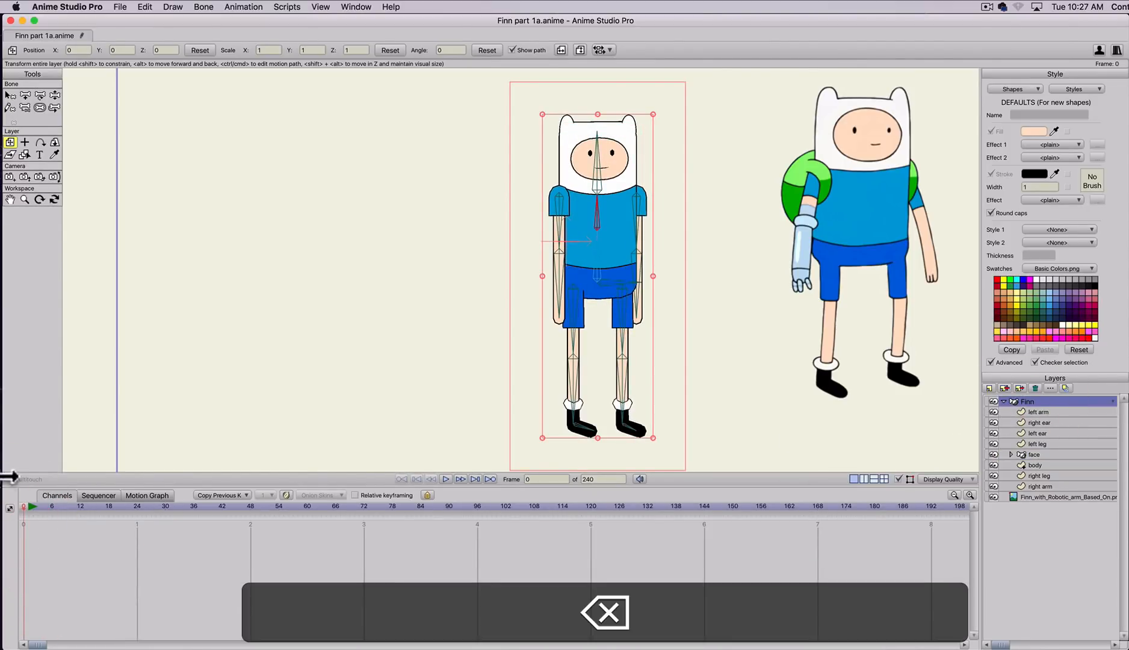
- Hide the Finn_with_Robotic_arm reference image layer so only the rigged character shows on the canvas
key(space)
drag(644, 298, 695, 370)
key(space)
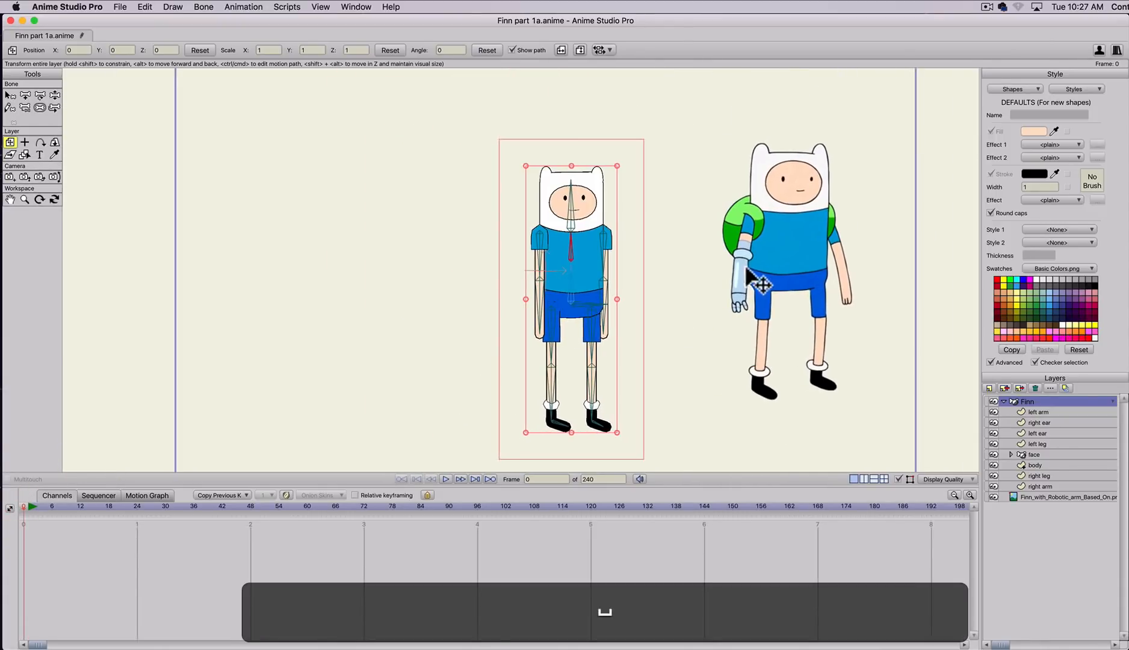
click(993, 497)
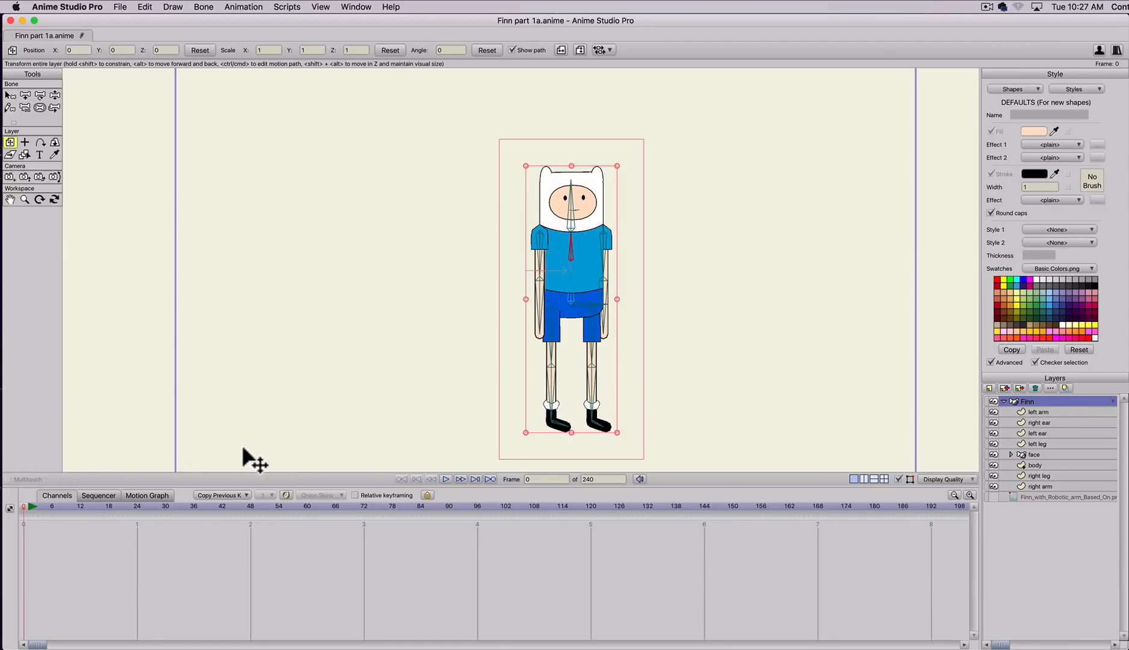
- Move the left arm layer and the left leg layer beneath the body layer in the stacking order
key(z)
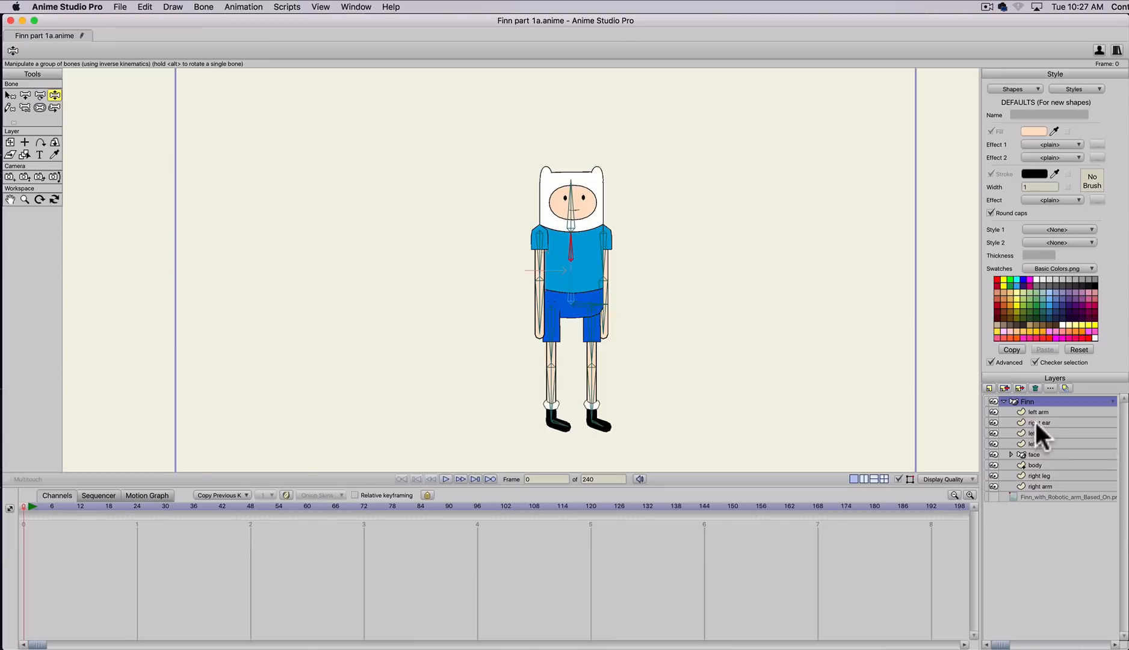
drag(1036, 411, 1030, 468)
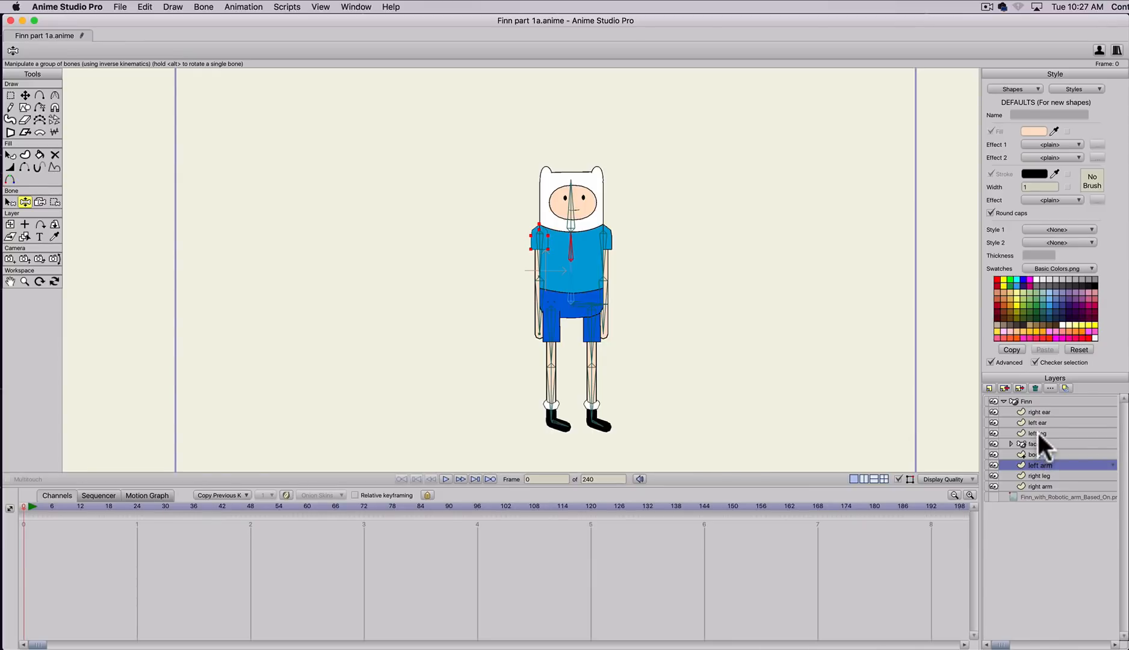
drag(1038, 434, 1039, 456)
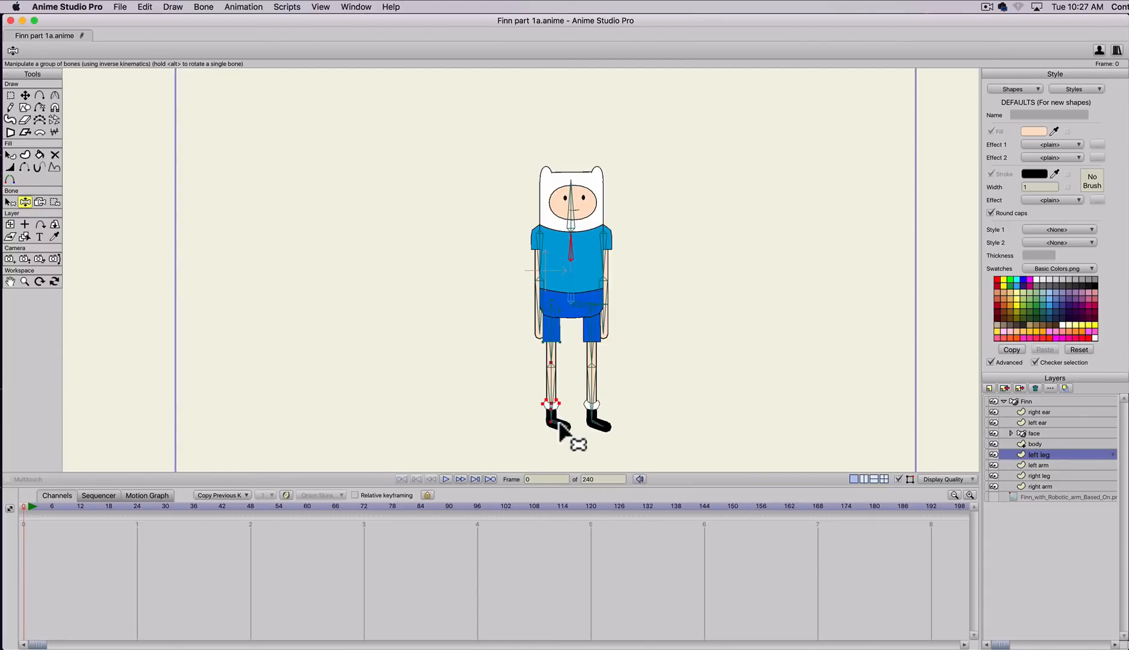
- Test bending the left leg with Manipulate Bones and undo the test pose
key(z)
click(1034, 474)
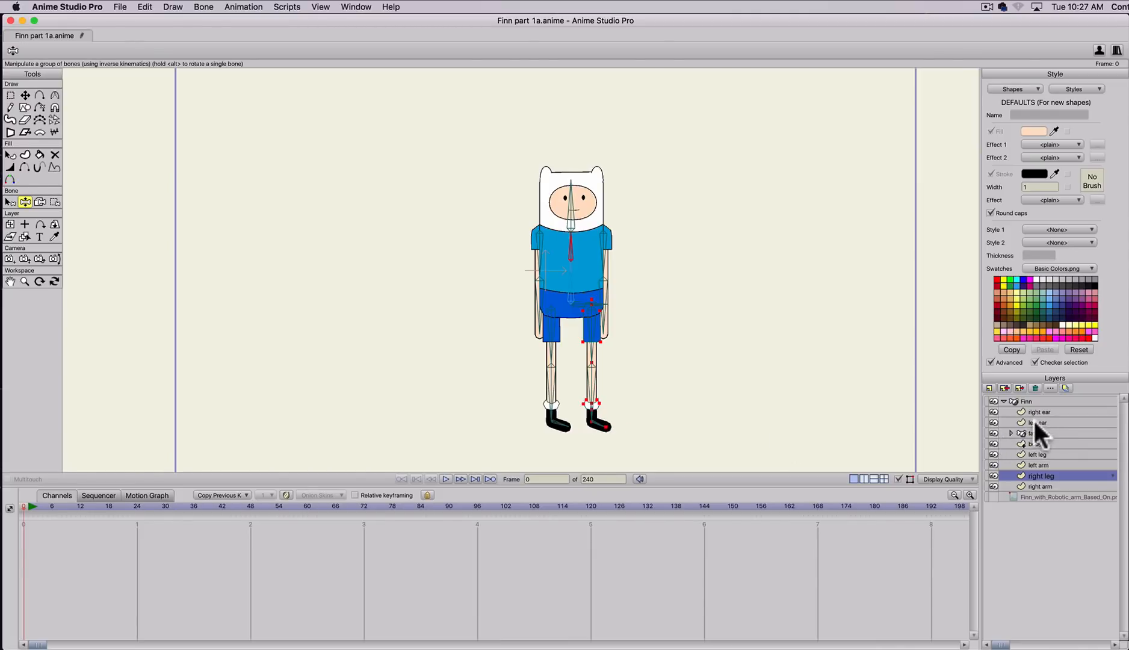
click(1029, 454)
key(z)
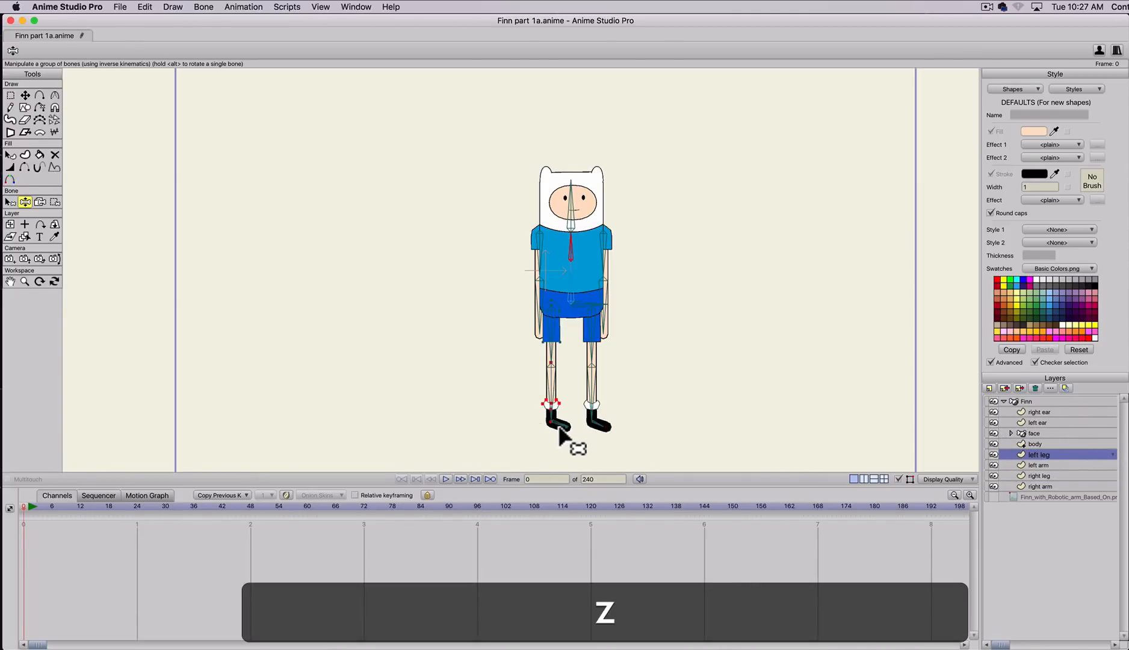
drag(565, 429, 539, 316)
key(super+z)
key(z)
- Try to turn the left foot outward with Manipulate Bones, and undo the bone changes
scroll(552, 426, up, 2)
key(space)
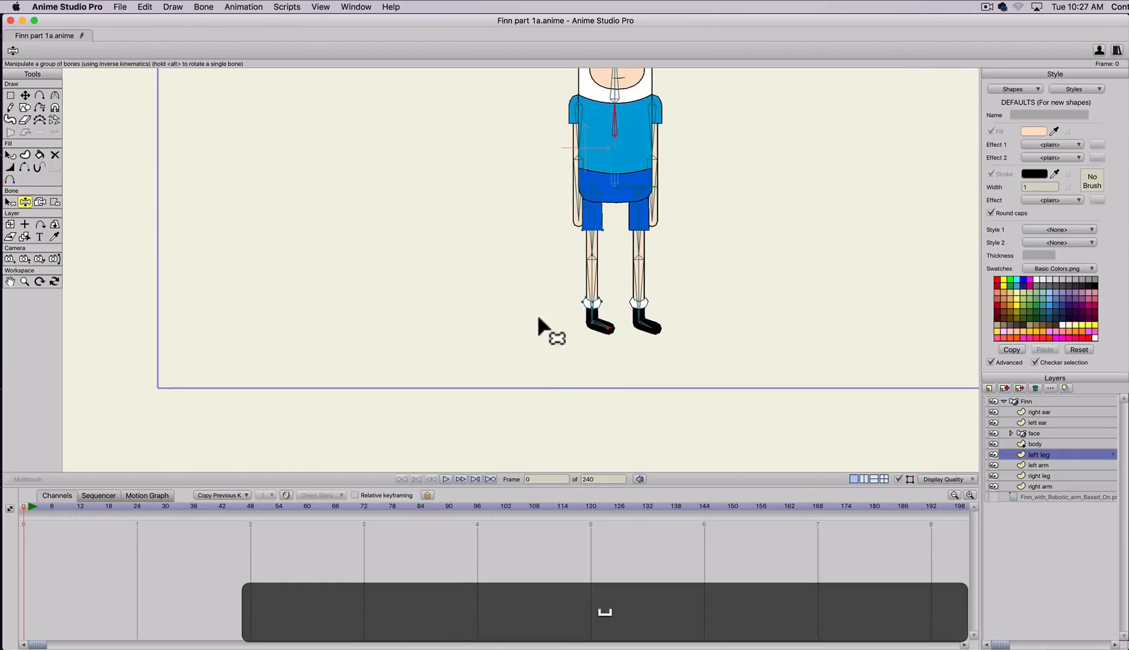
drag(606, 331, 568, 325)
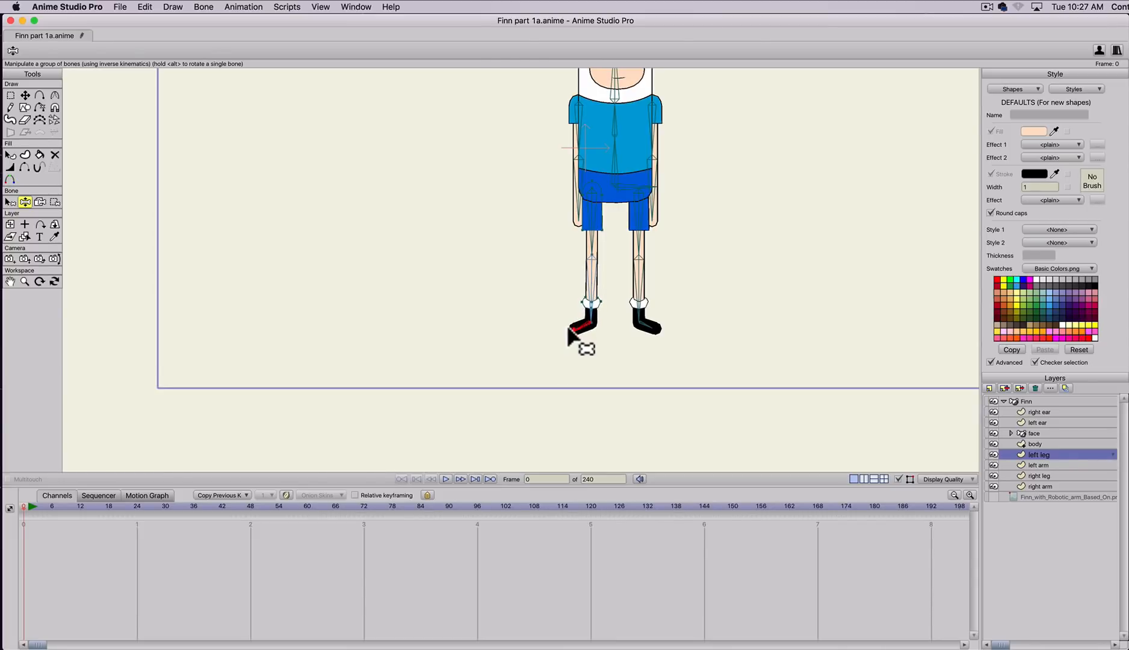
scroll(562, 295, down, 3)
key(space)
drag(499, 272, 462, 326)
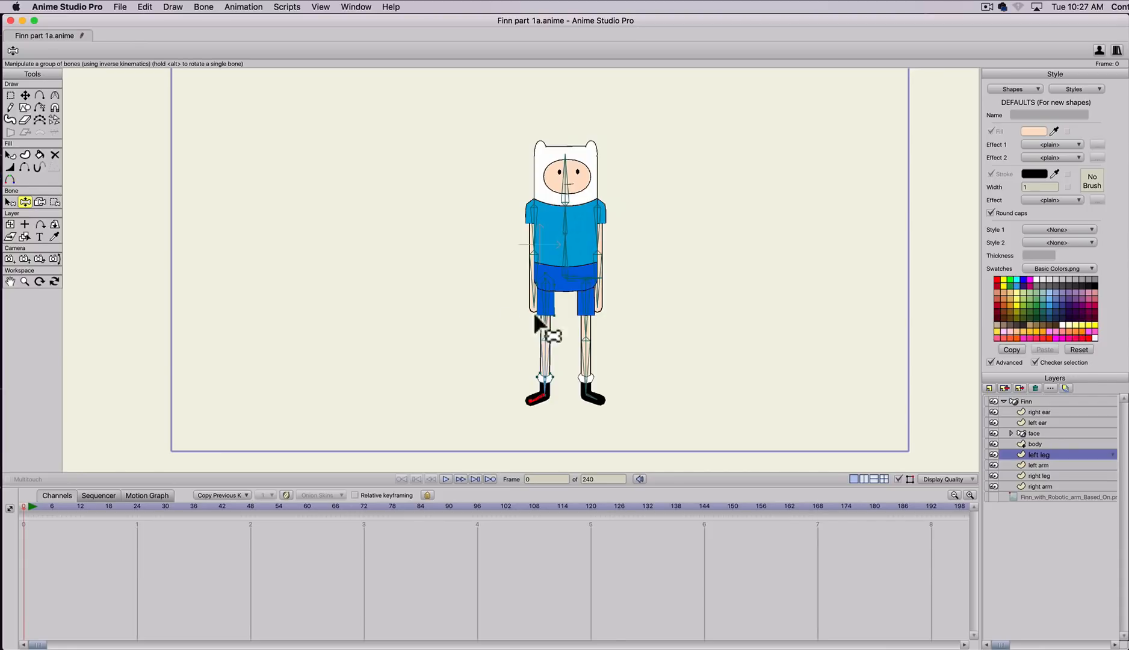
click(614, 294)
drag(615, 298, 671, 387)
key(super+z)
key(super+z)
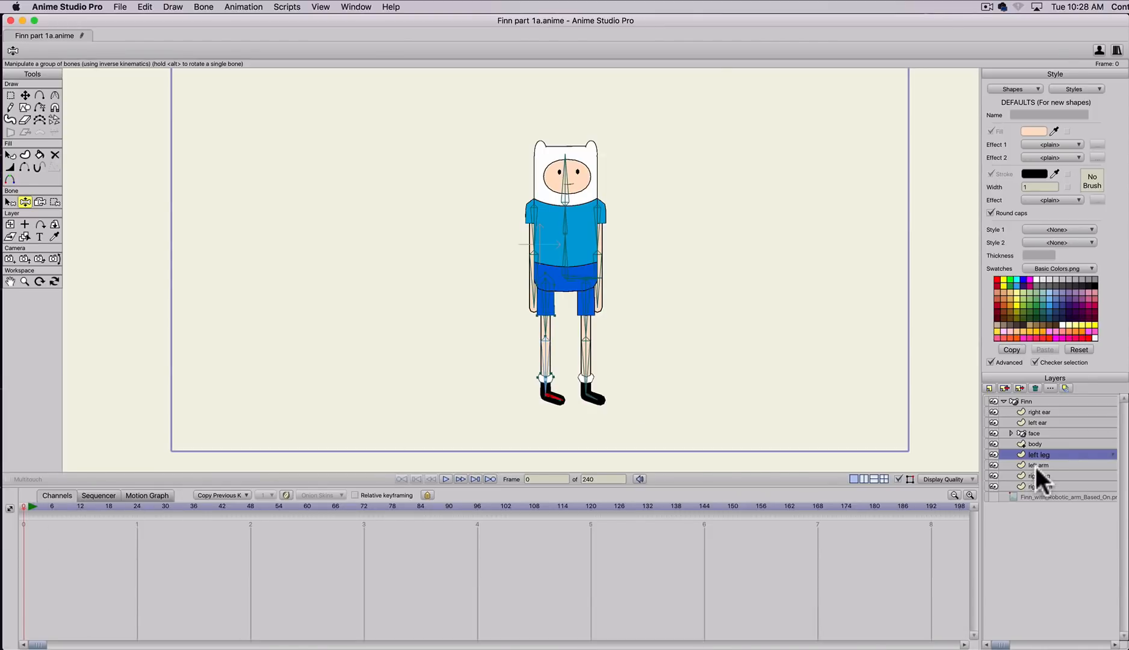
- Move the left foot's toe point so the foot faces outward, and rotate its foot bone to about 289° to match
key(t)
drag(559, 402, 531, 402)
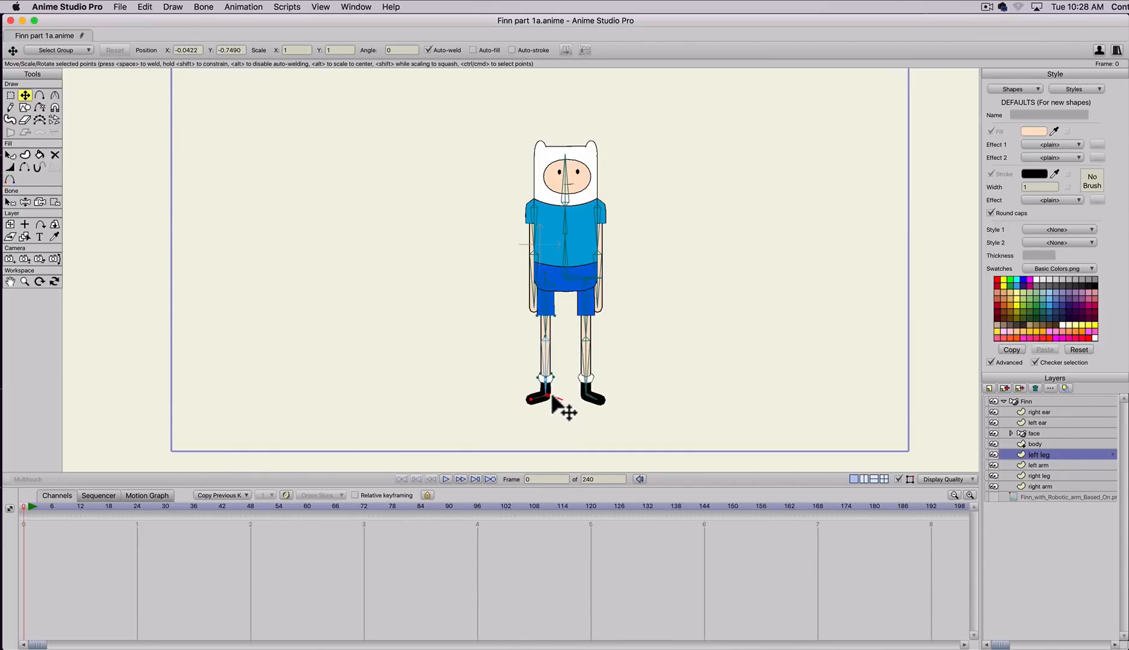
key(t)
click(1030, 399)
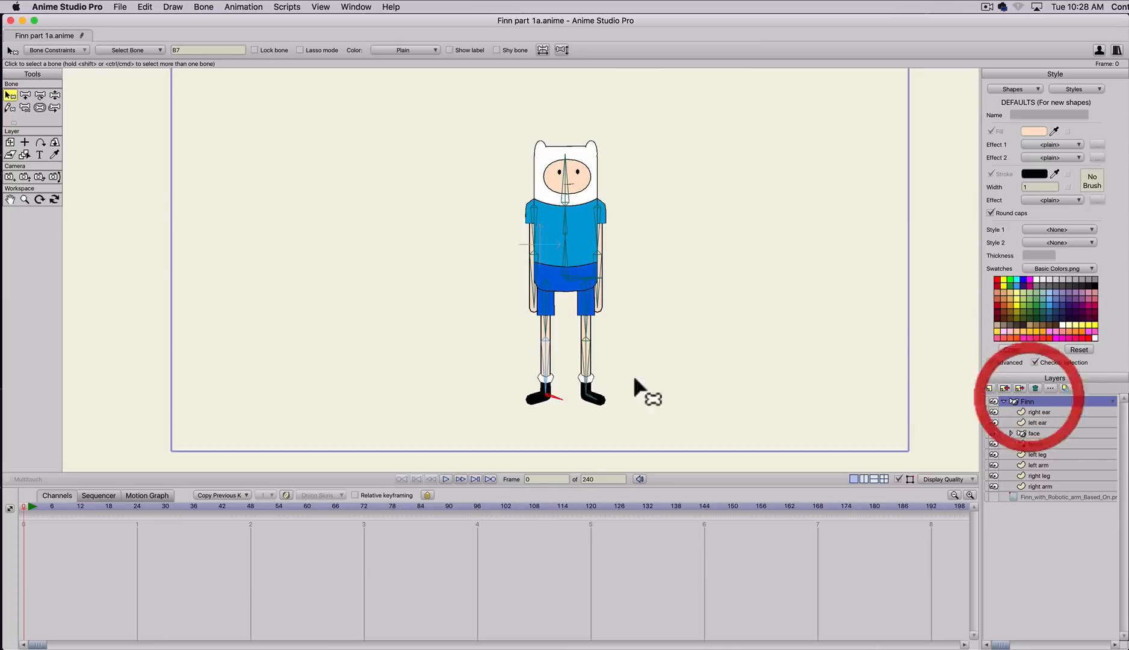
key(t)
drag(540, 399, 532, 399)
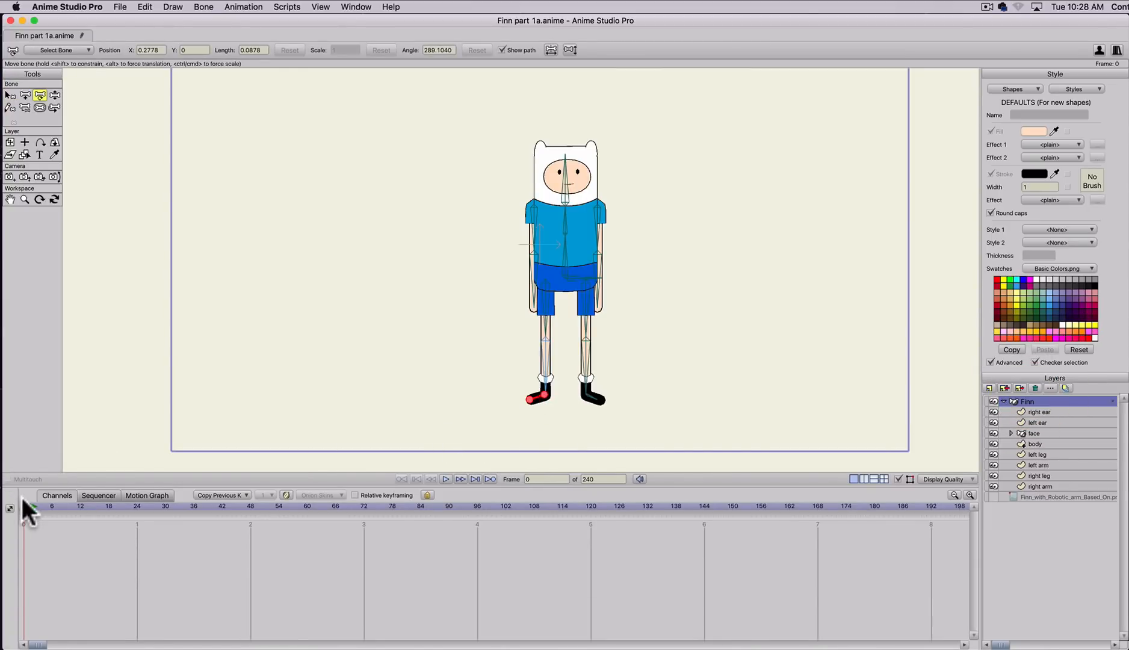
- Move the right leg layer above the body layer, and the left leg layer above the right leg
mouse_move(23, 506)
mouse_down()
mouse_move(33, 506)
mouse_move(13, 506)
mouse_up()
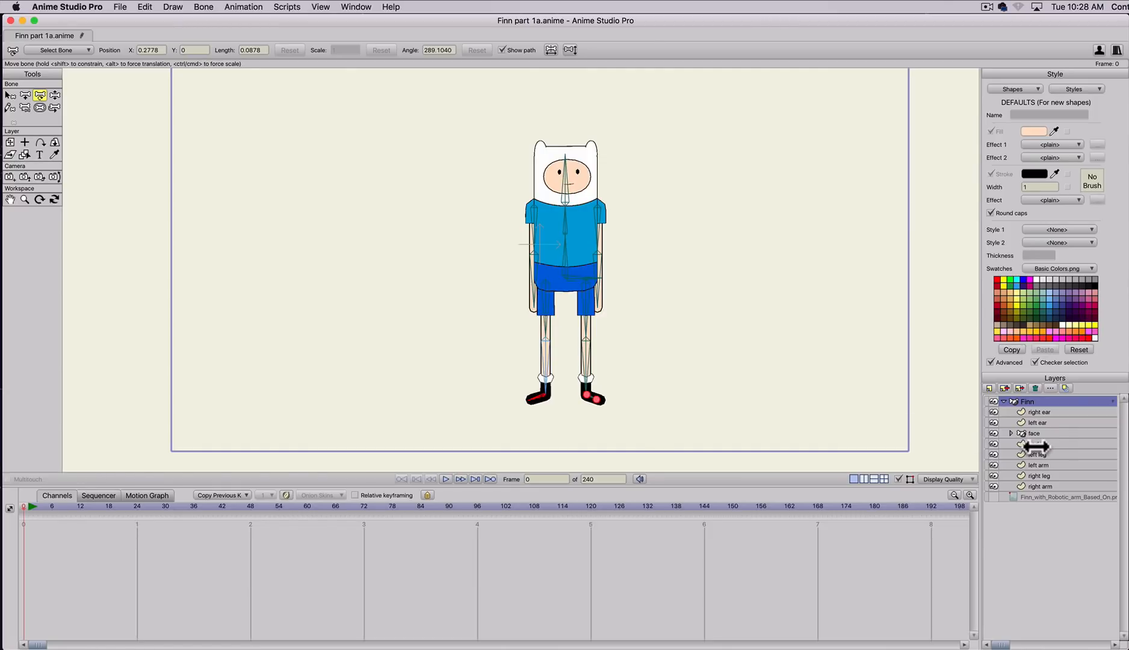
drag(1032, 477, 1035, 435)
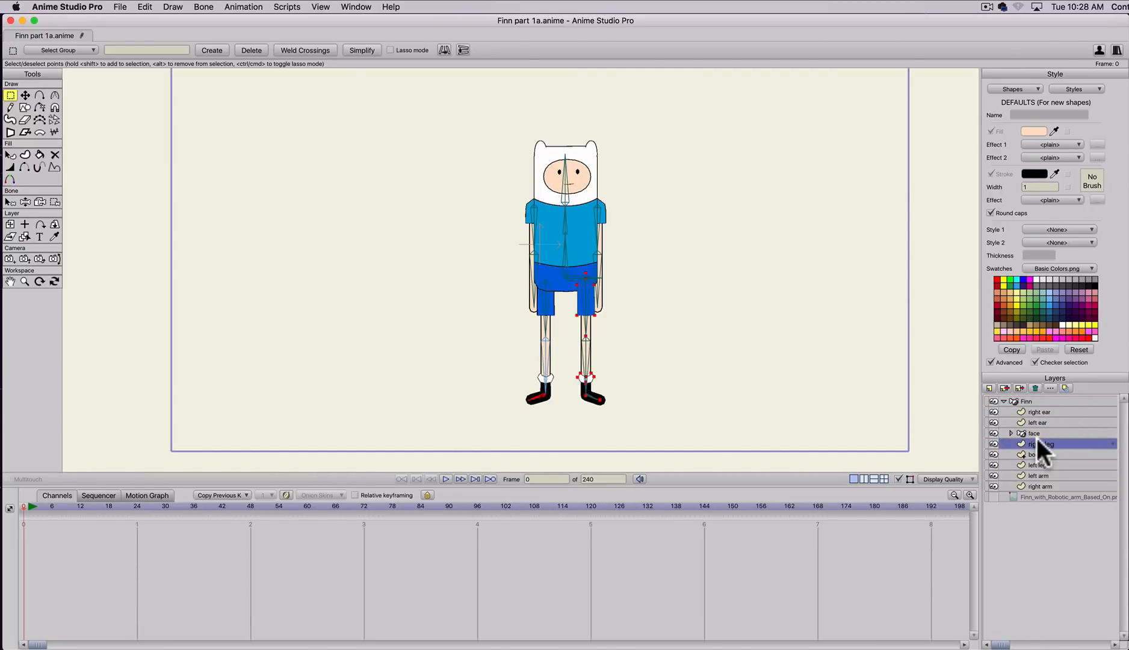
drag(1032, 465, 1031, 440)
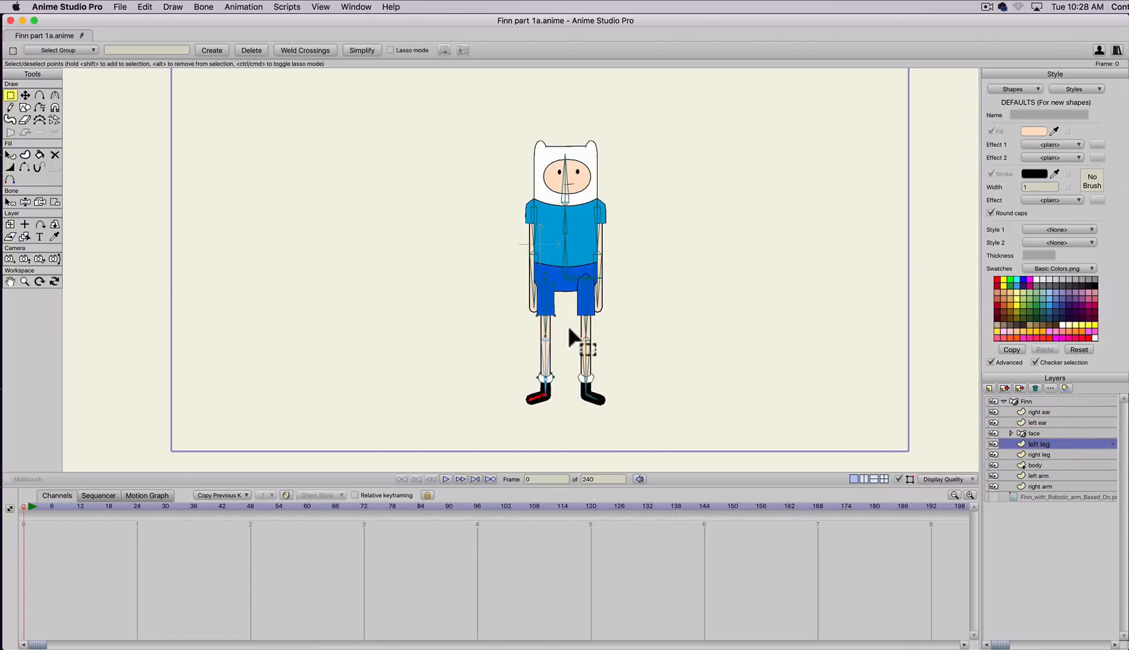
- Hide the curved outline edge at the top of the right leg's shorts with the Hide Edge tool
scroll(567, 308, up, 5)
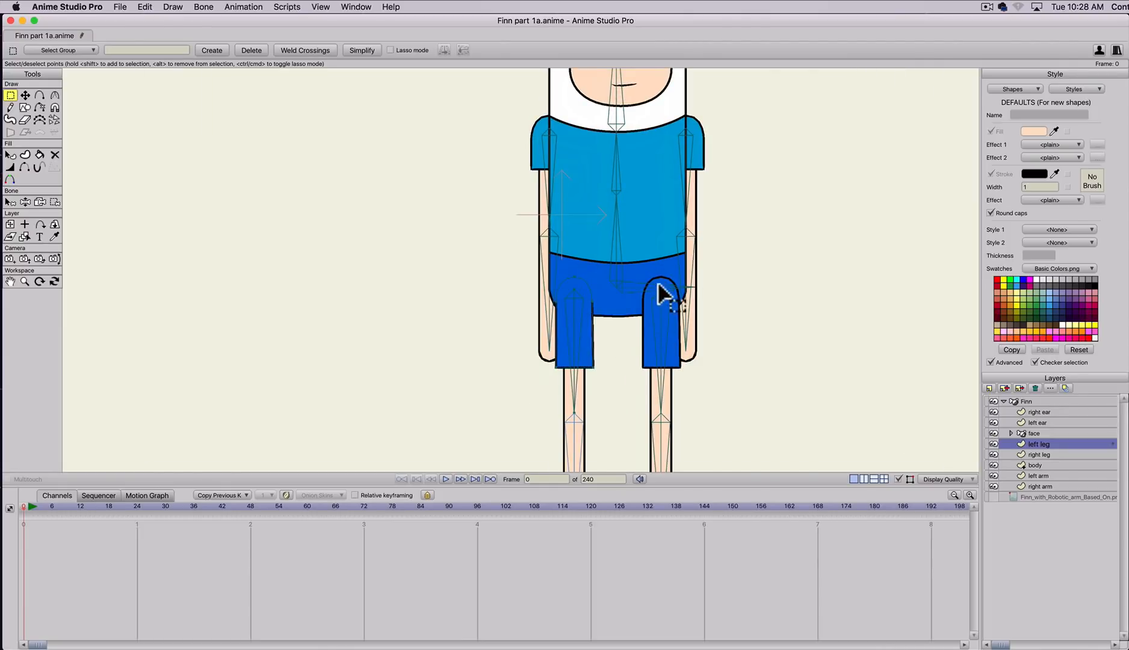
click(1030, 475)
click(1036, 454)
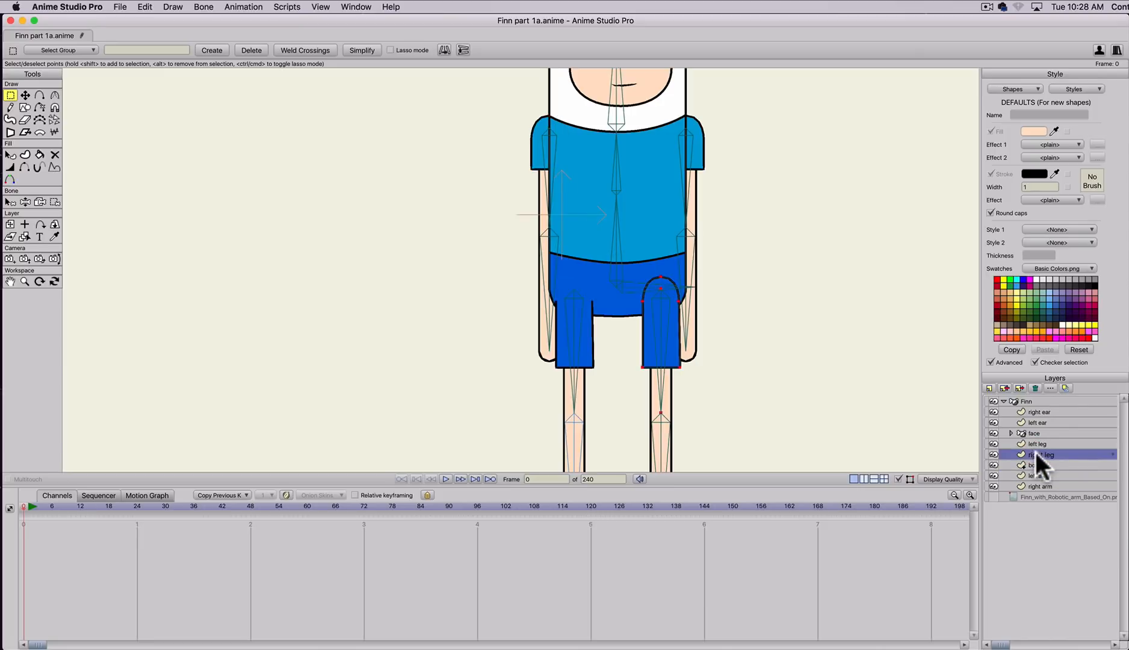
click(24, 170)
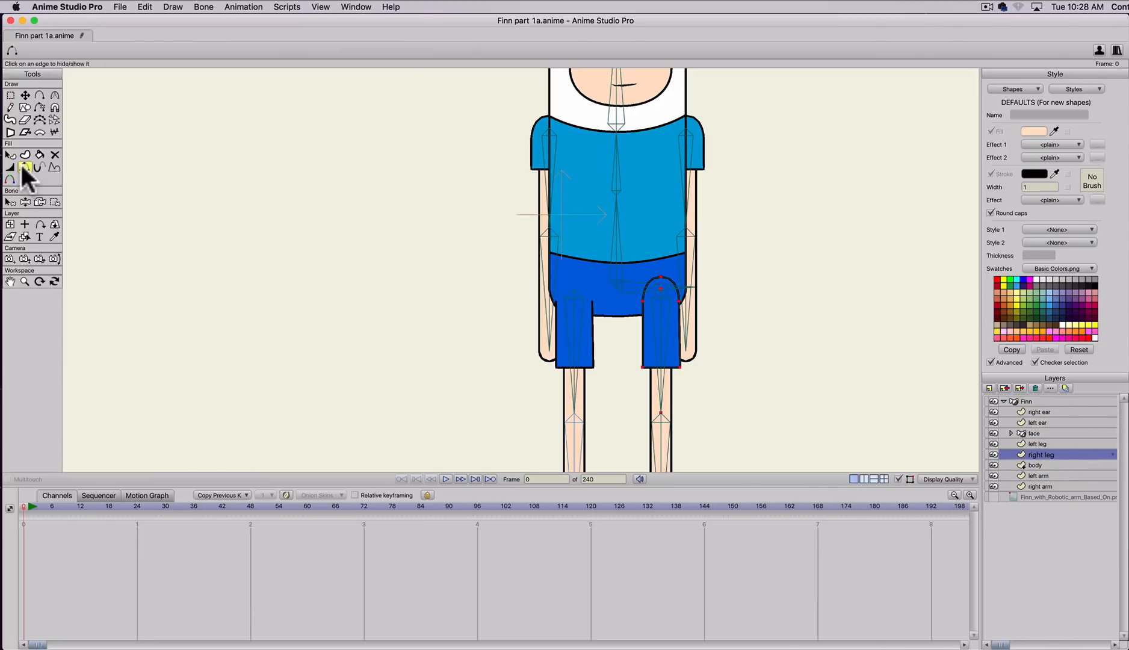
click(650, 285)
scroll(574, 312, down, 5)
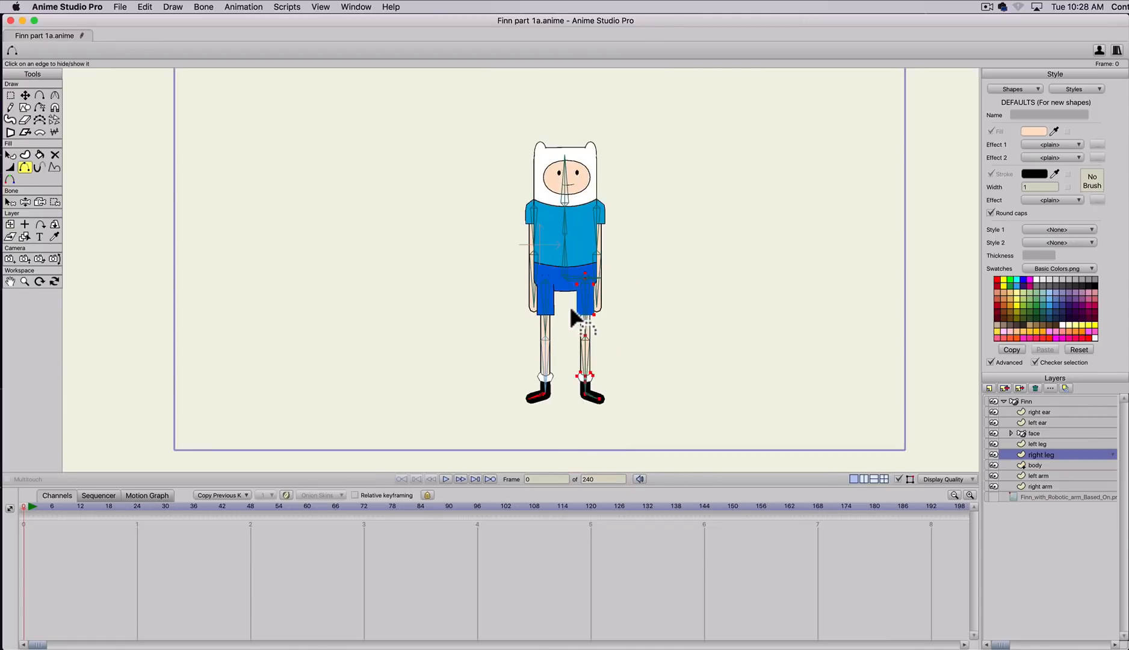
- Test-pose both legs and the arms with Manipulate Bones, and reset the rig at frame 0
key(z)
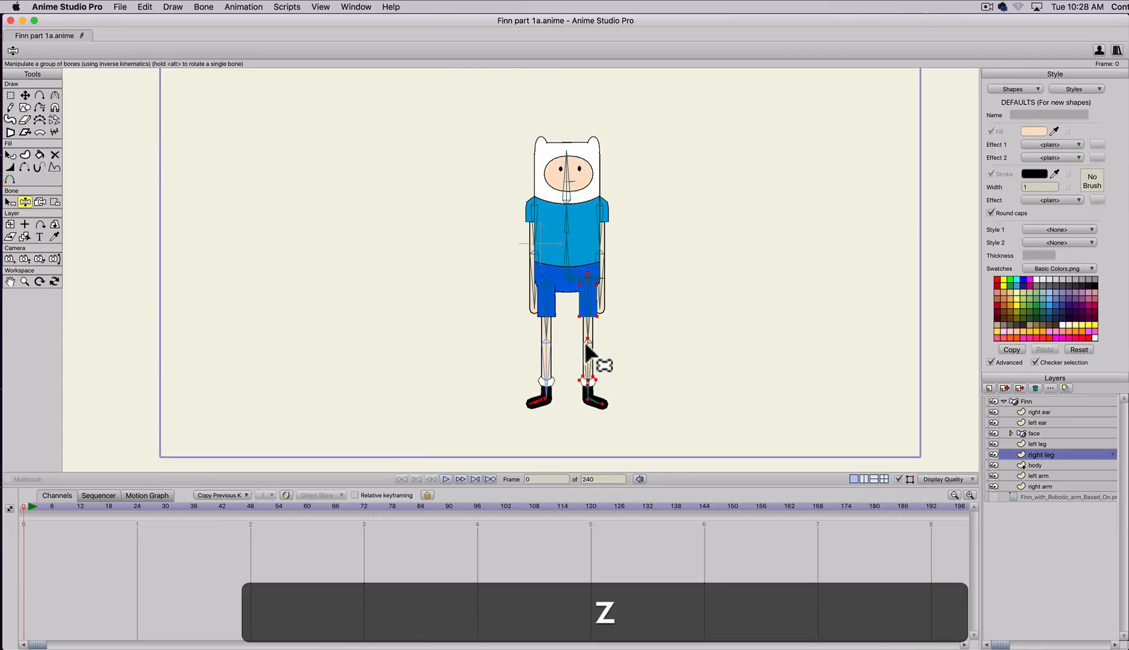
drag(605, 380, 577, 307)
drag(445, 332, 524, 282)
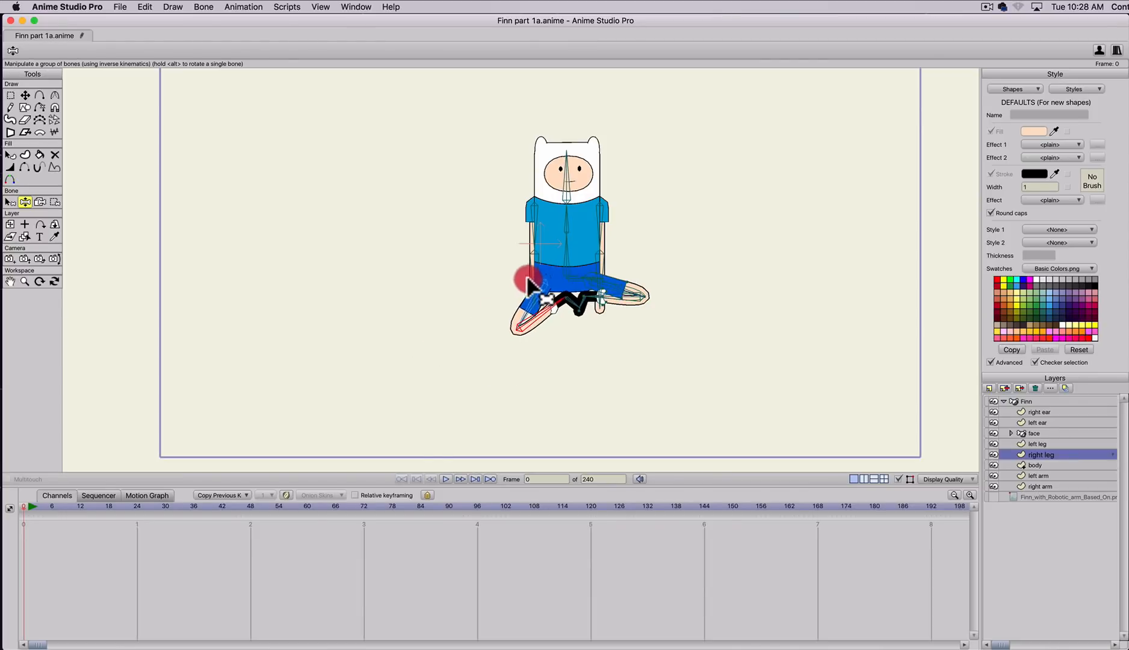
drag(479, 240, 466, 237)
drag(599, 265, 681, 278)
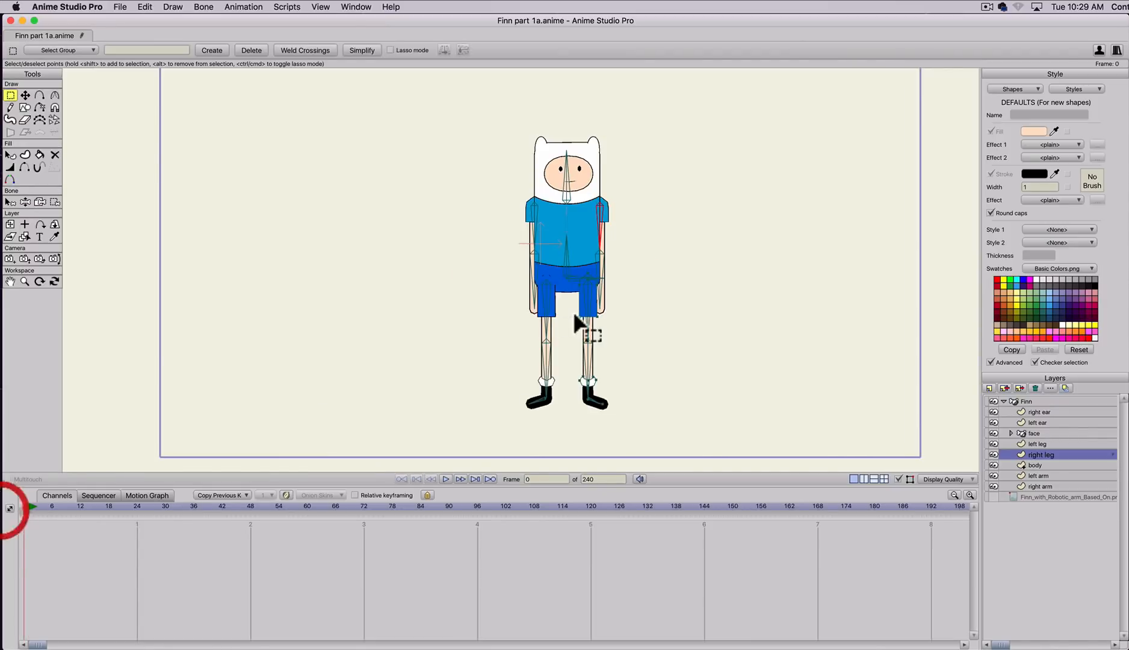
scroll(573, 311, down, 2)
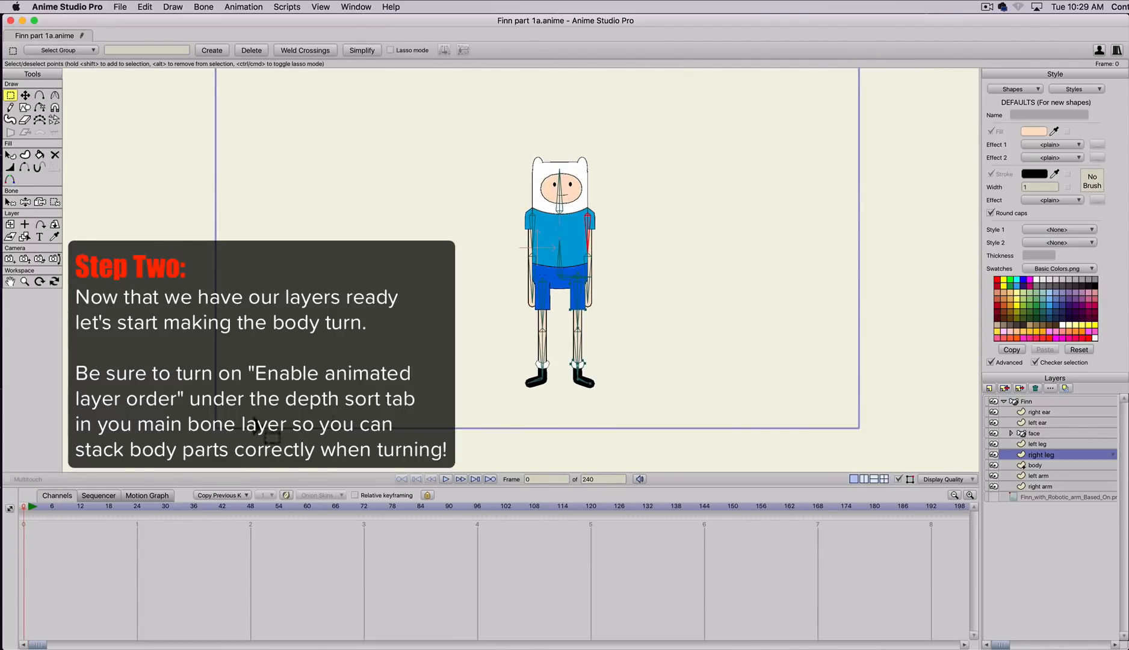
click(2, 504)
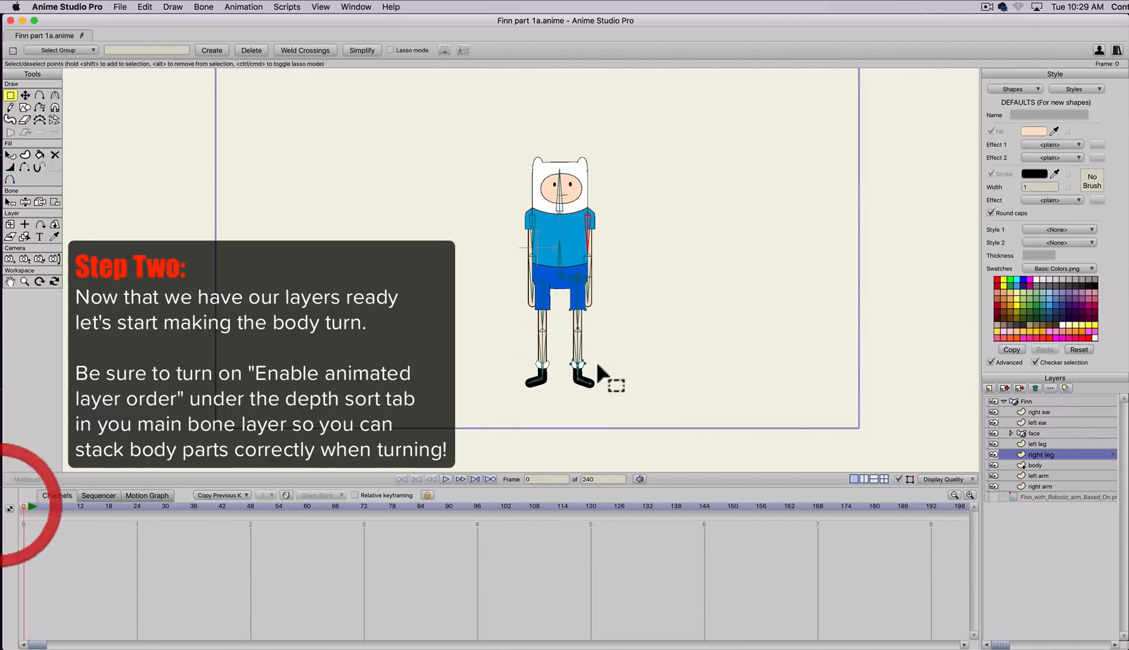
- Add a vertical bone to the Finn layer in the empty space beside the character, and name it "body turn"
click(1026, 402)
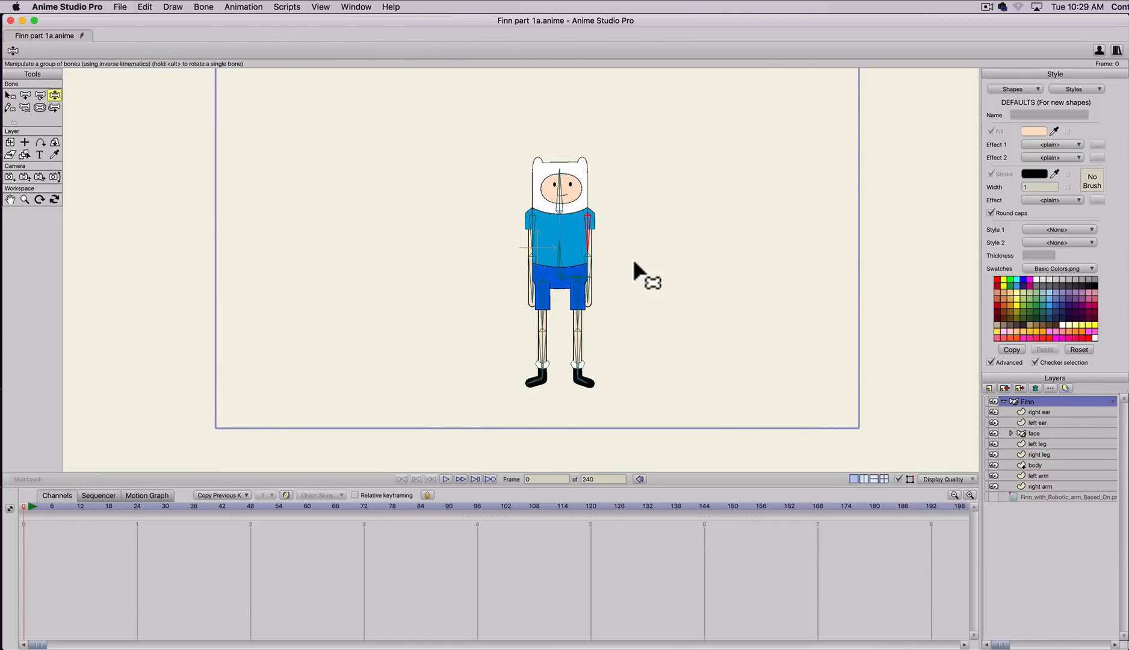
key(b)
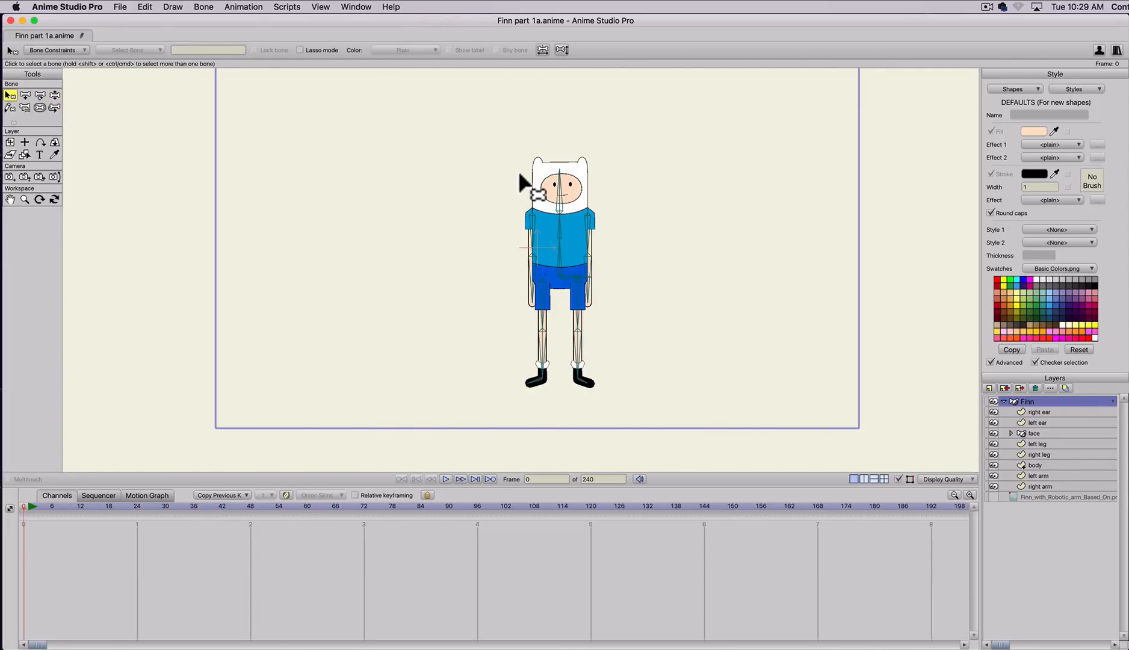
key(a)
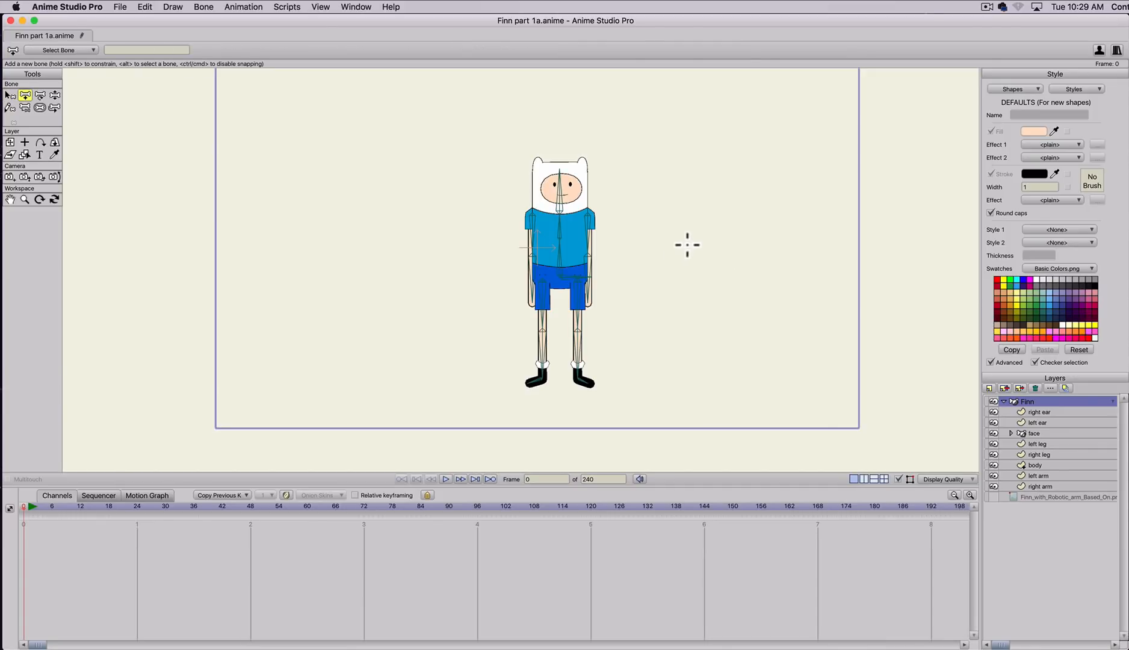
drag(686, 244, 686, 166)
key(shift)
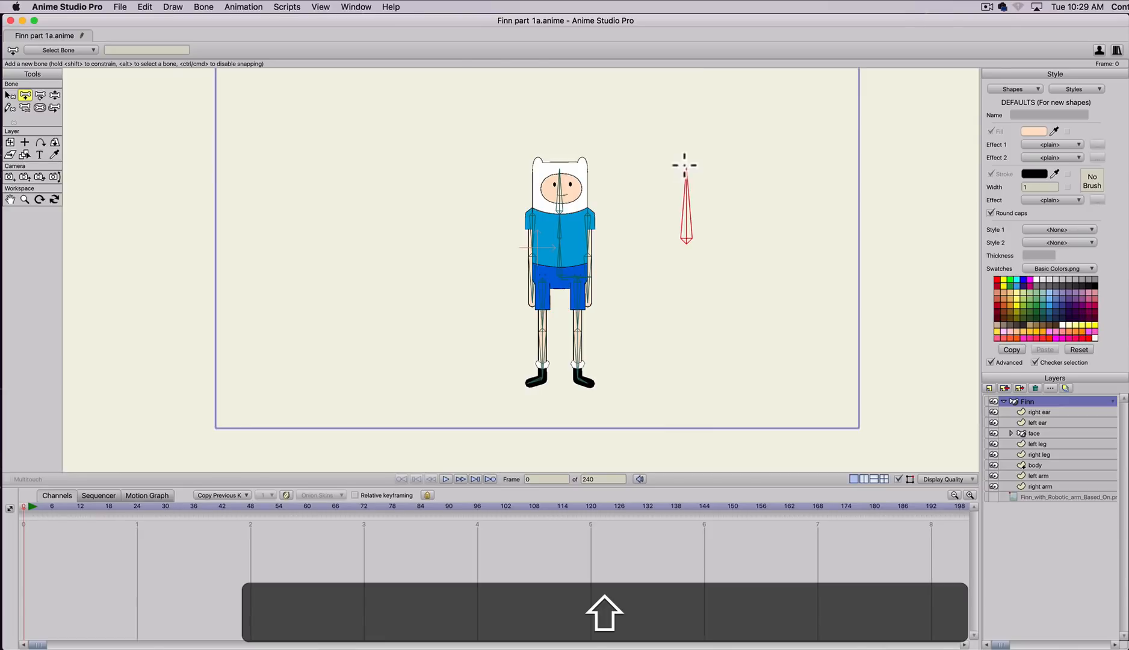
click(118, 51)
click(45, 42)
text(body)
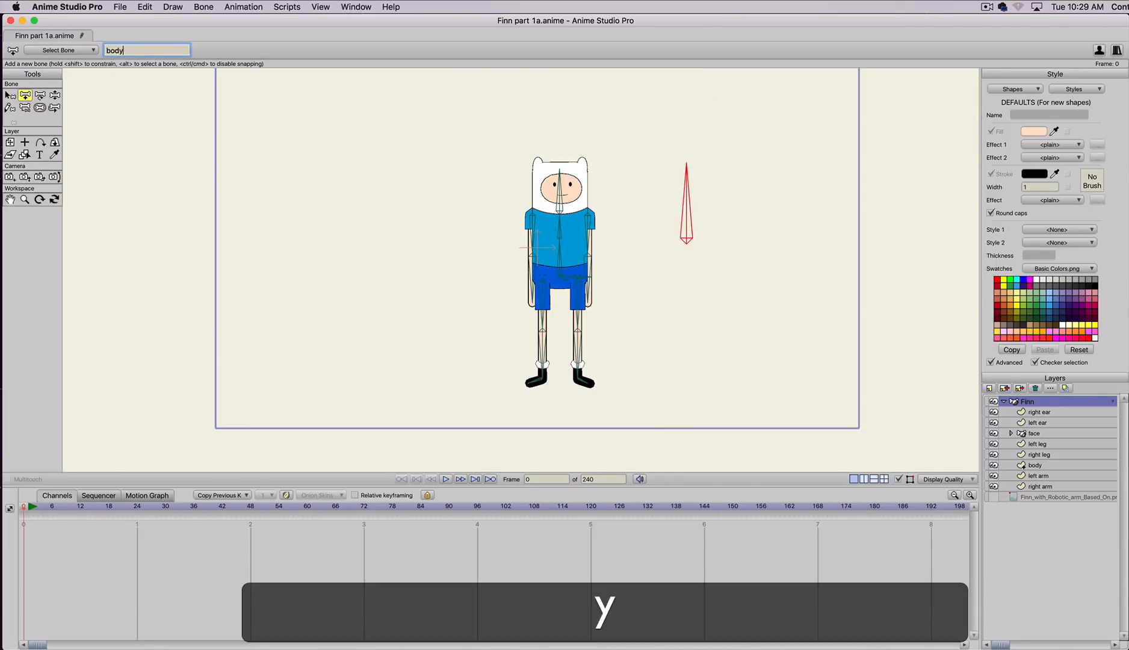
text( turn)
key(Return)
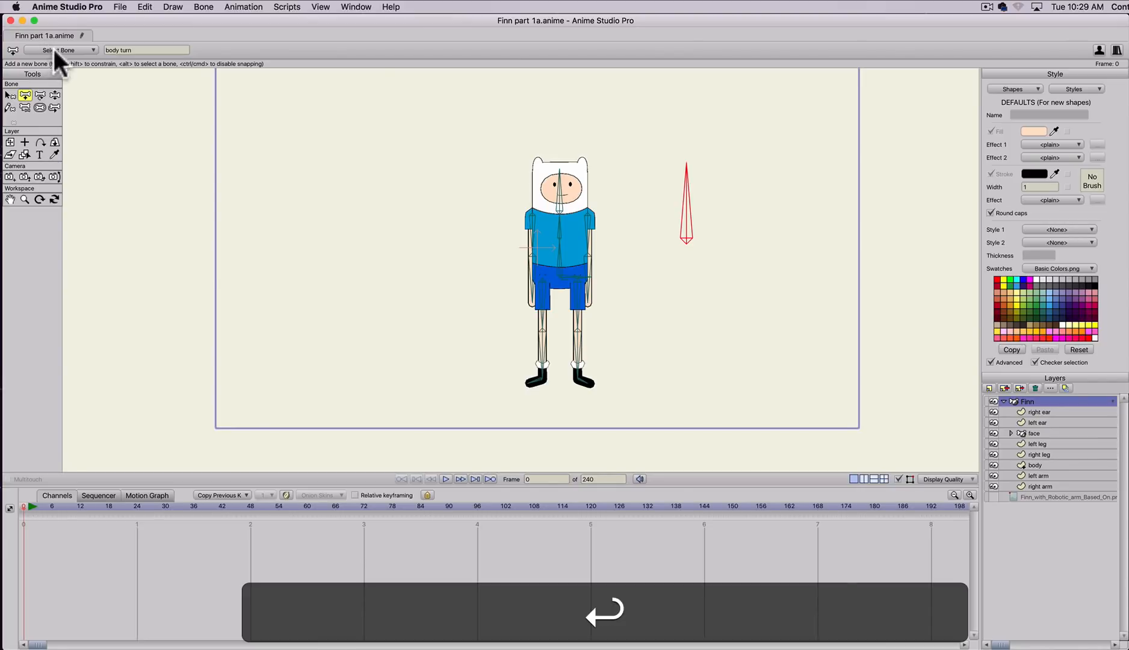
- Set the body turn bone's strength to 0, and give it a purple color with its label shown
click(41, 109)
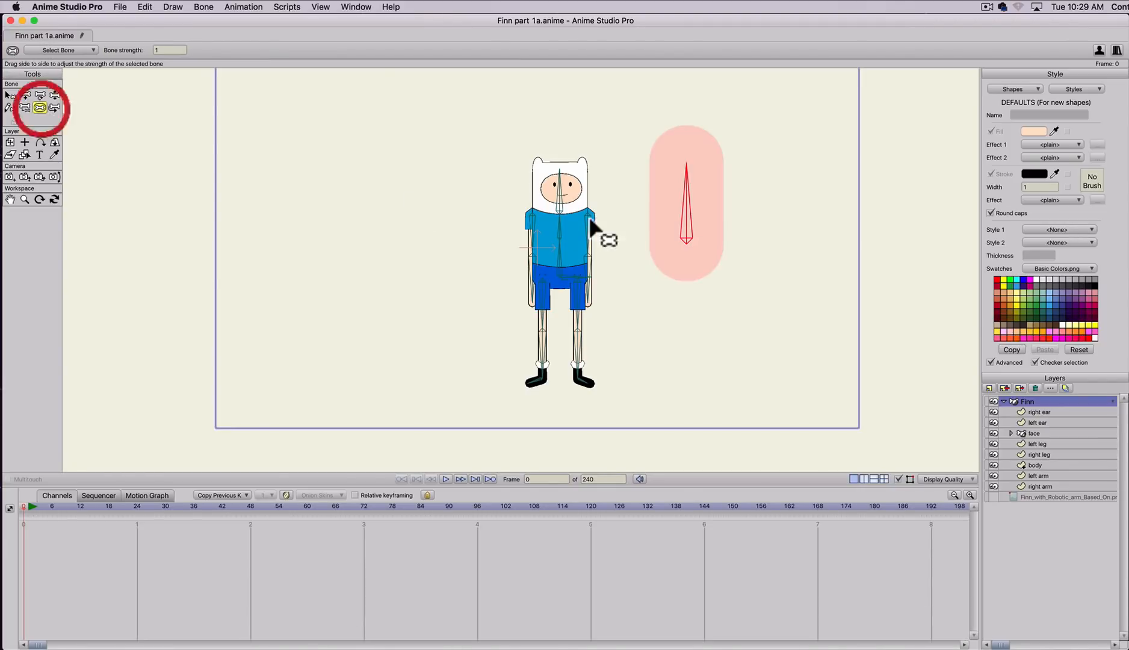
drag(671, 231, 436, 226)
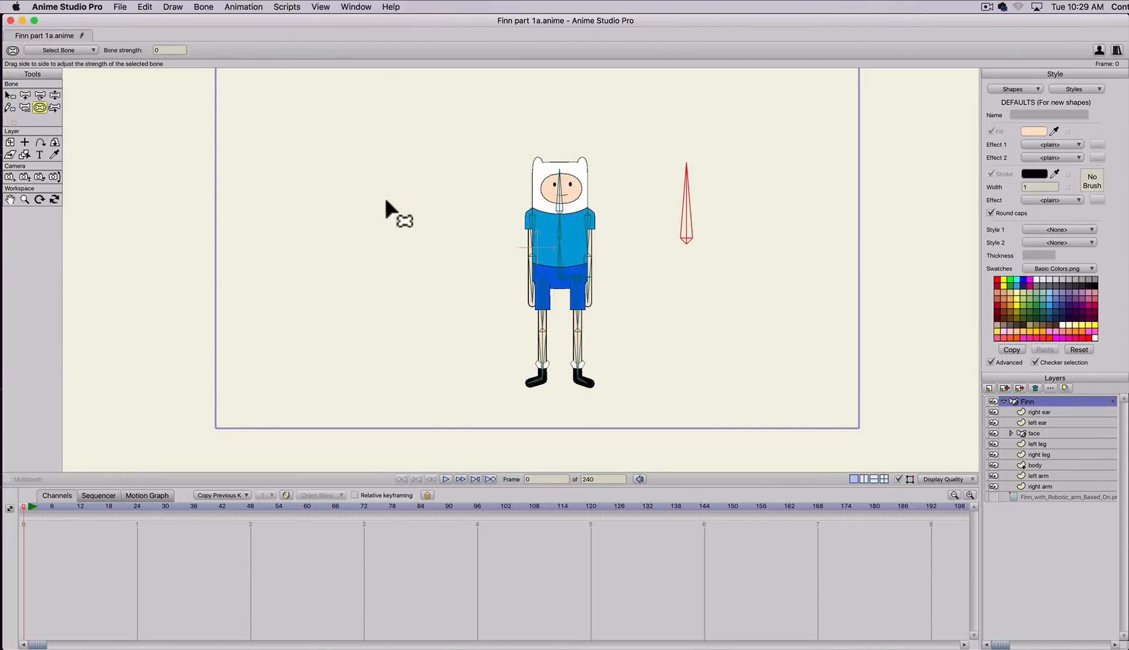
key(b)
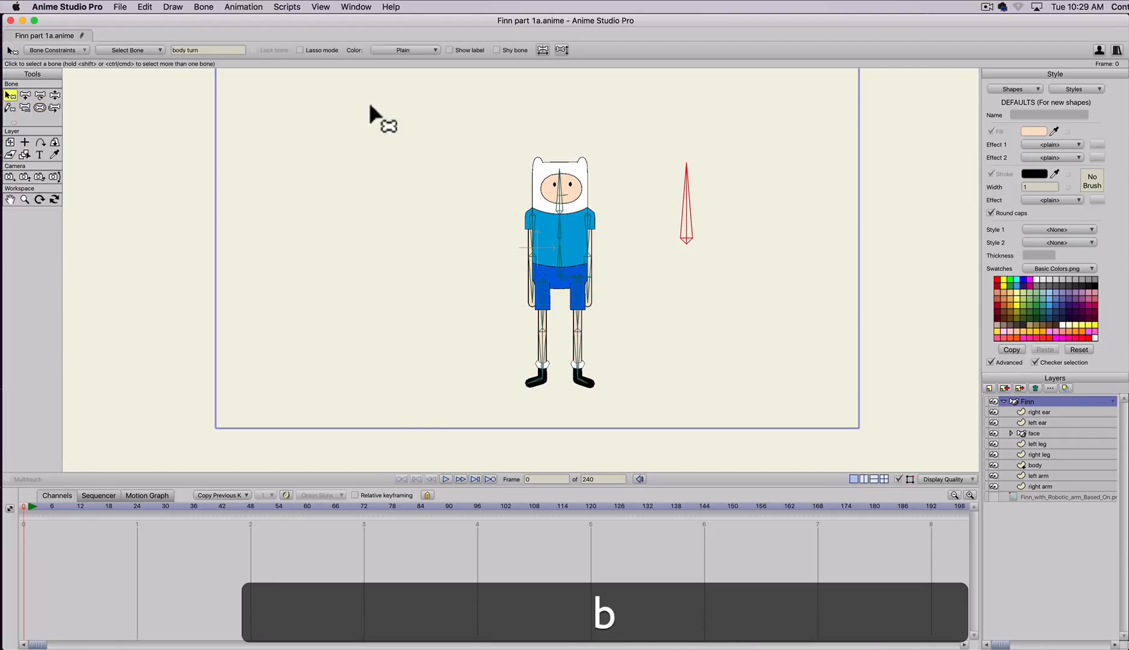
click(405, 50)
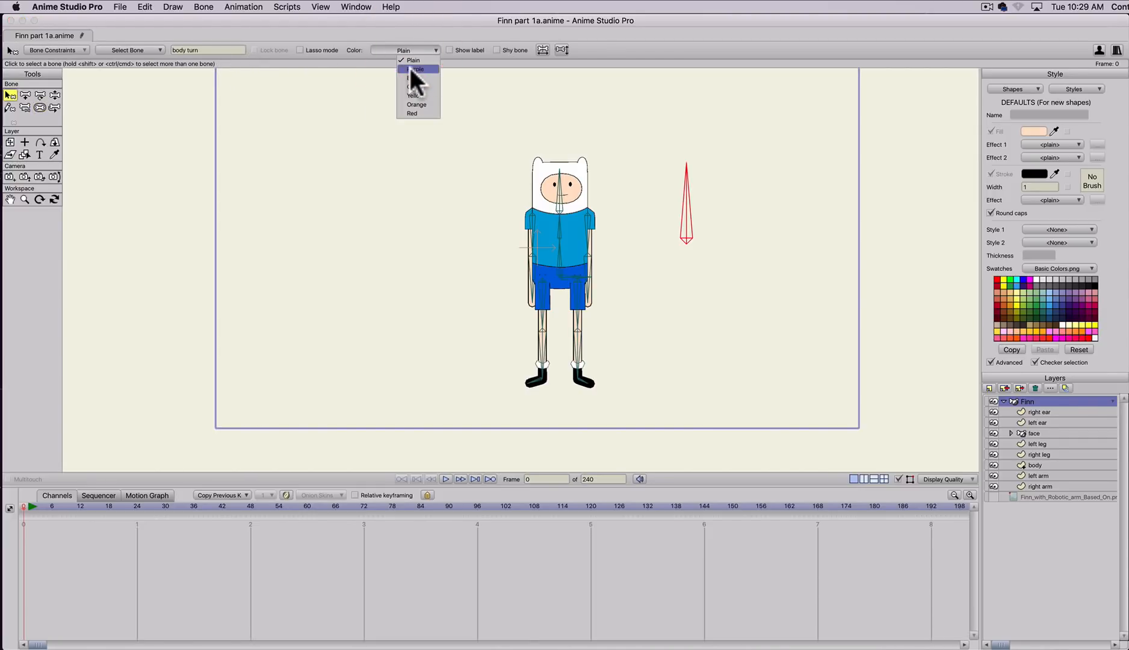
click(415, 70)
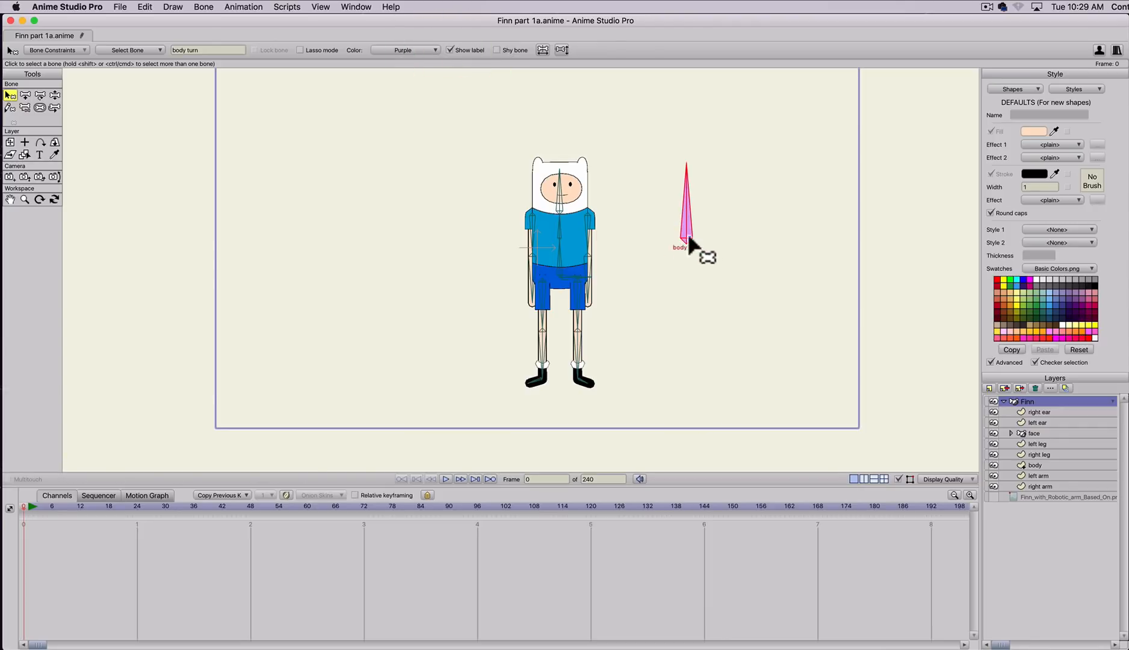
scroll(578, 286, up, 1)
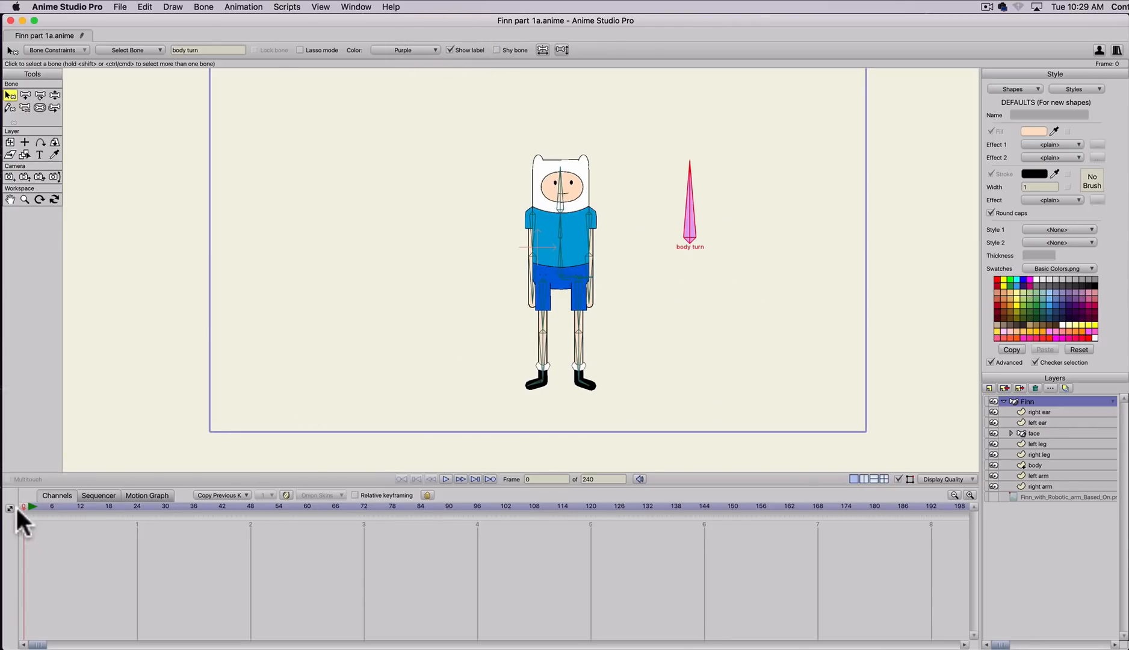
- Create a smart bone action named "body turn" for the body turn bone
click(345, 5)
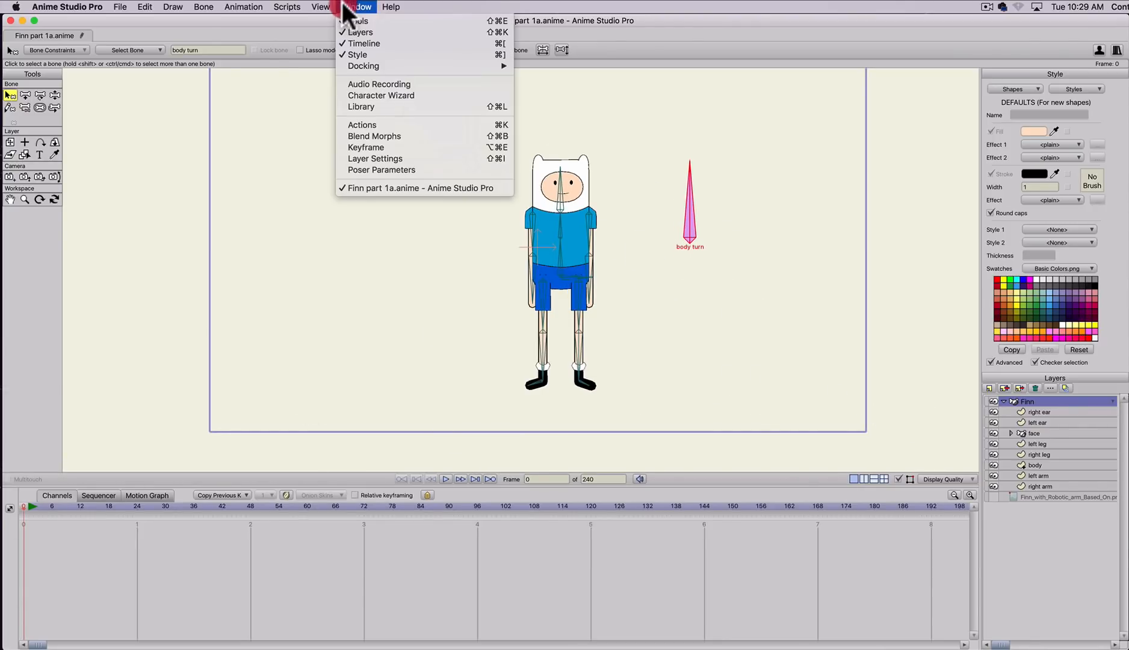
click(360, 124)
drag(171, 235, 859, 116)
click(878, 153)
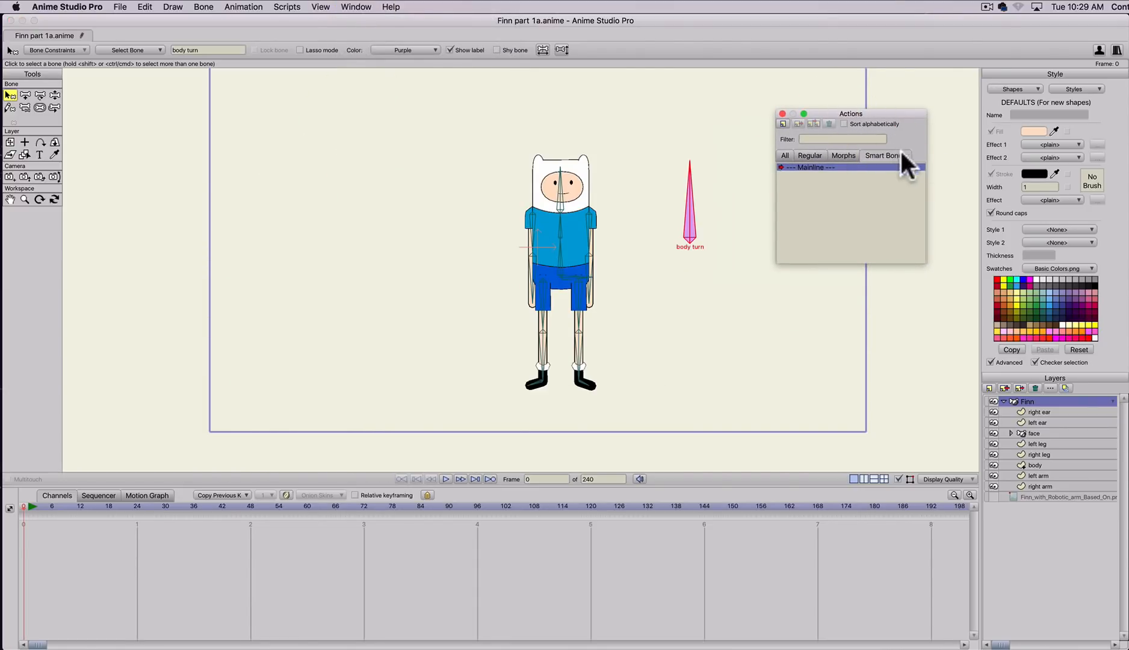
click(783, 123)
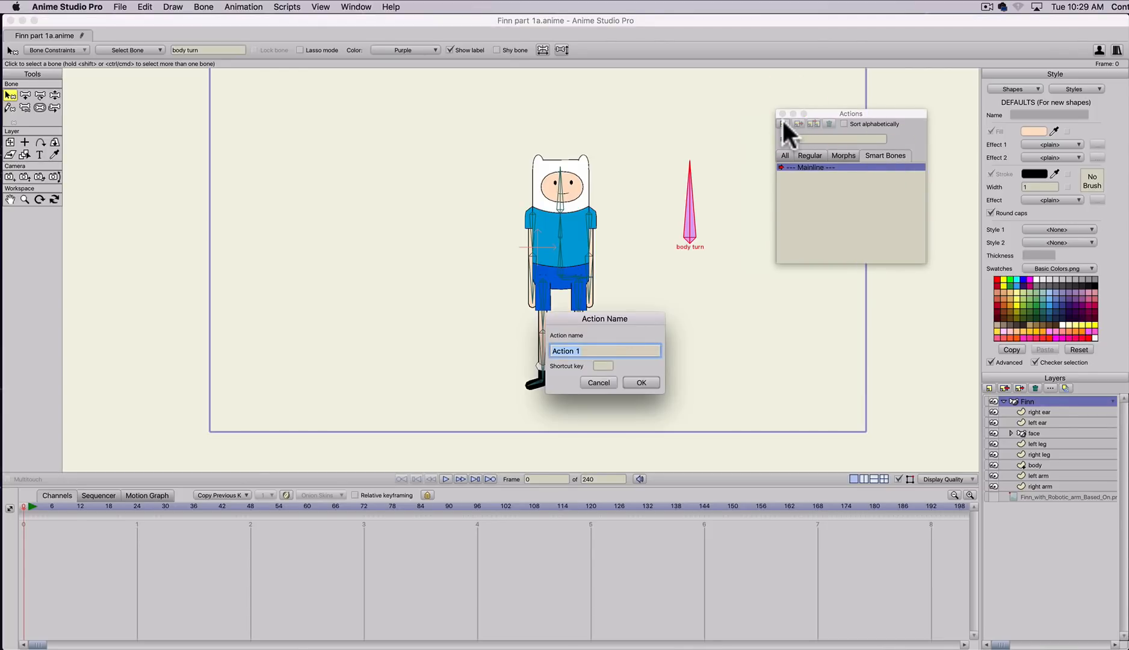
text(body )
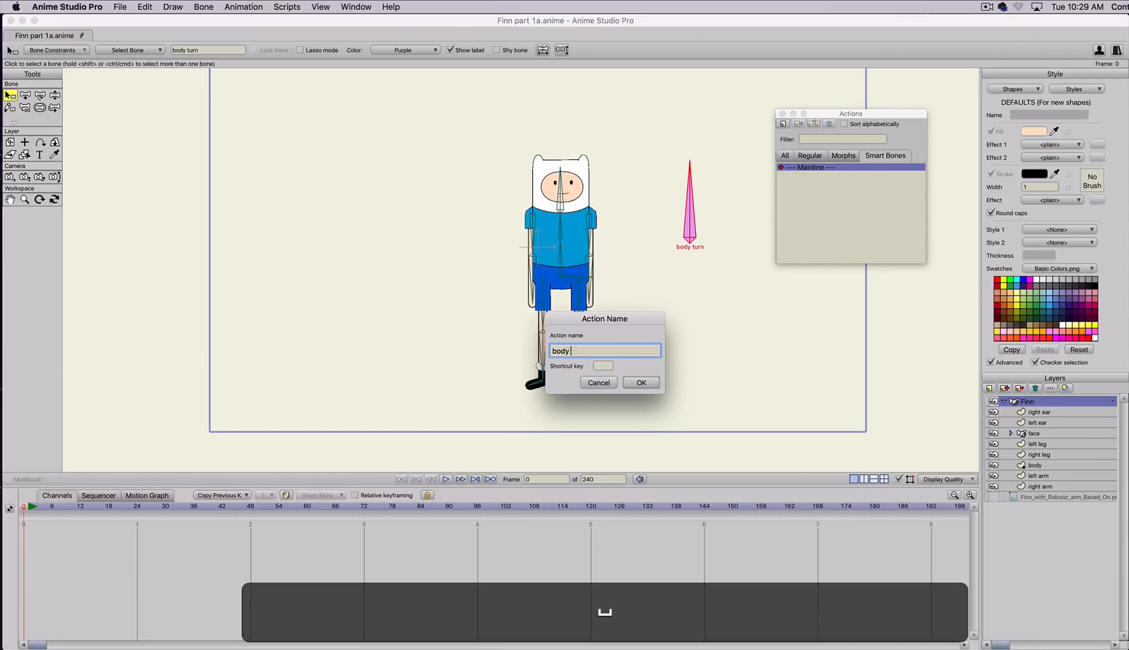
text(turn)
key(Return)
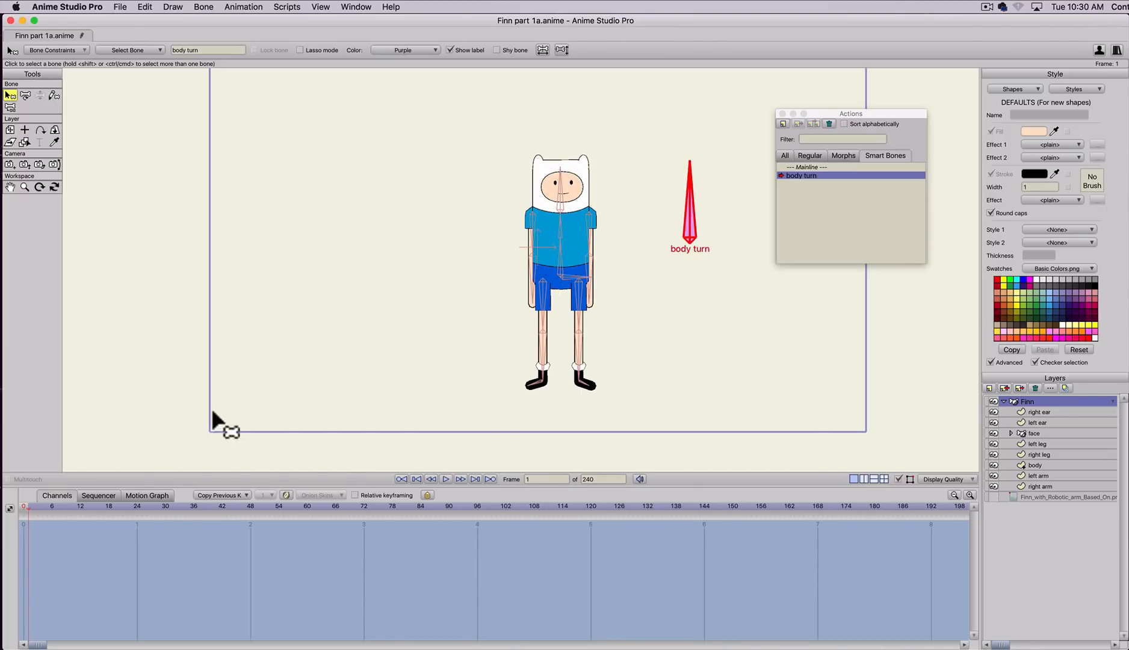
- At frame 24 of the body turn action, rotate the body turn bone to 0° so it points right
click(136, 505)
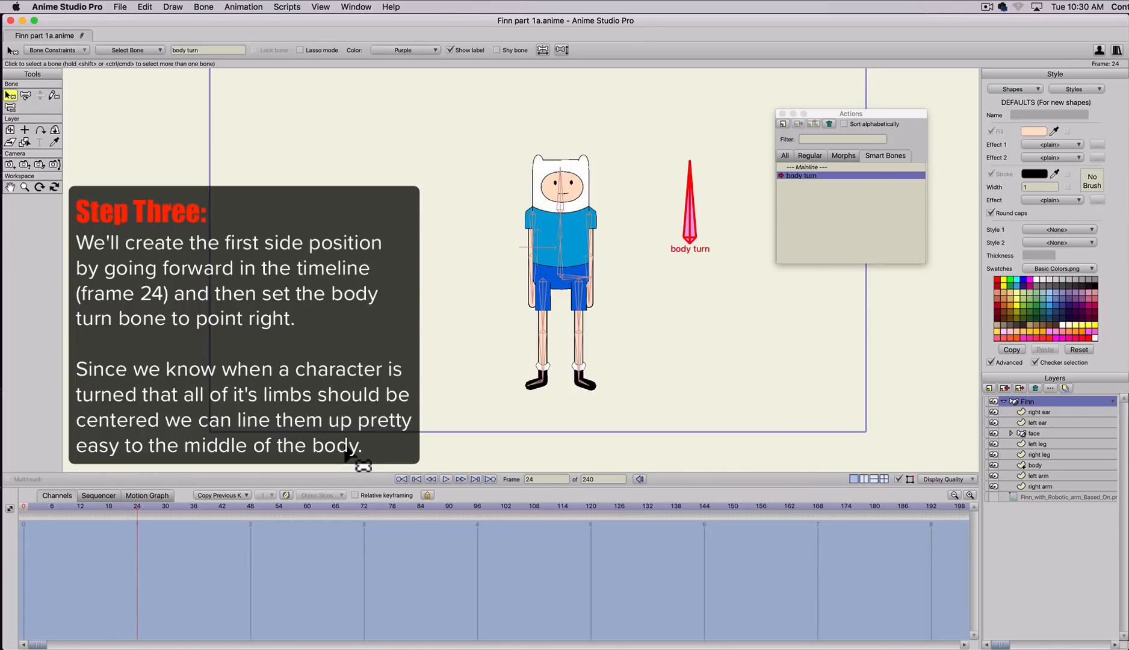
key(t)
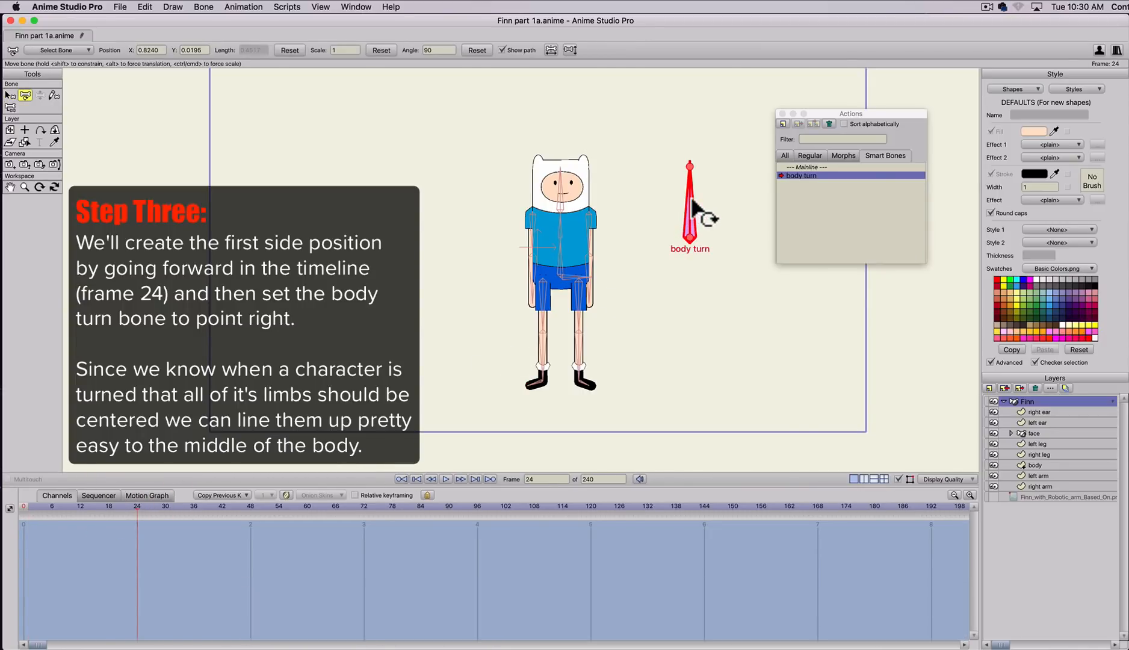
drag(695, 210, 756, 269)
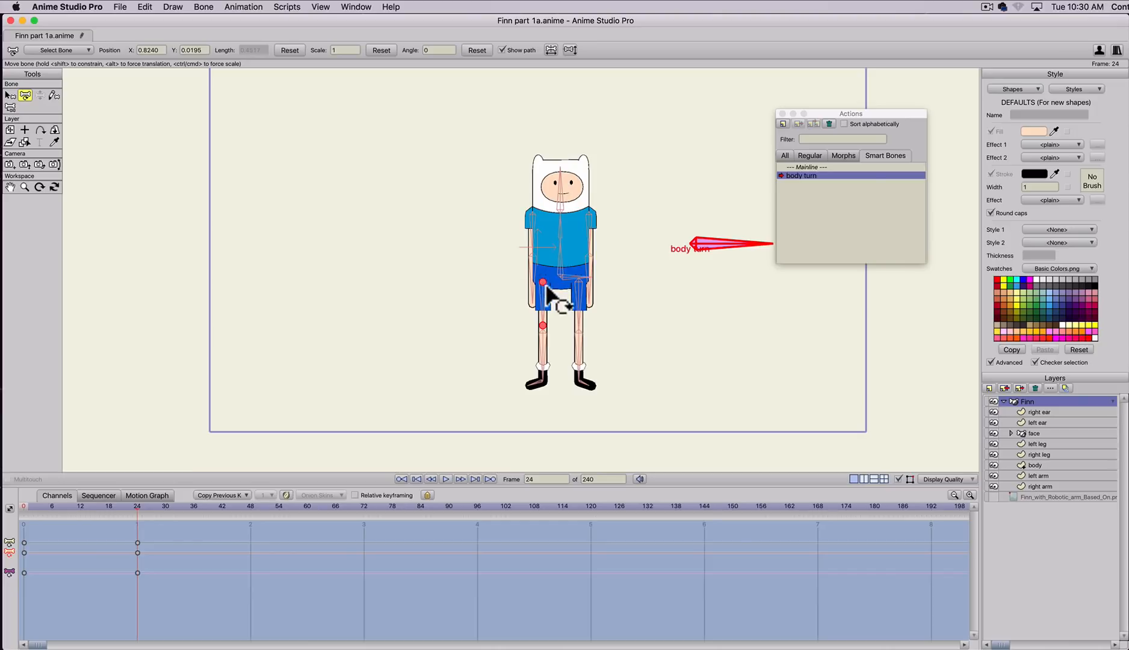
- At frame 24, move both upper leg bones and both upper arm bones onto the body's vertical centerline
scroll(545, 281, up, 2)
scroll(545, 280, up, 2)
key(t)
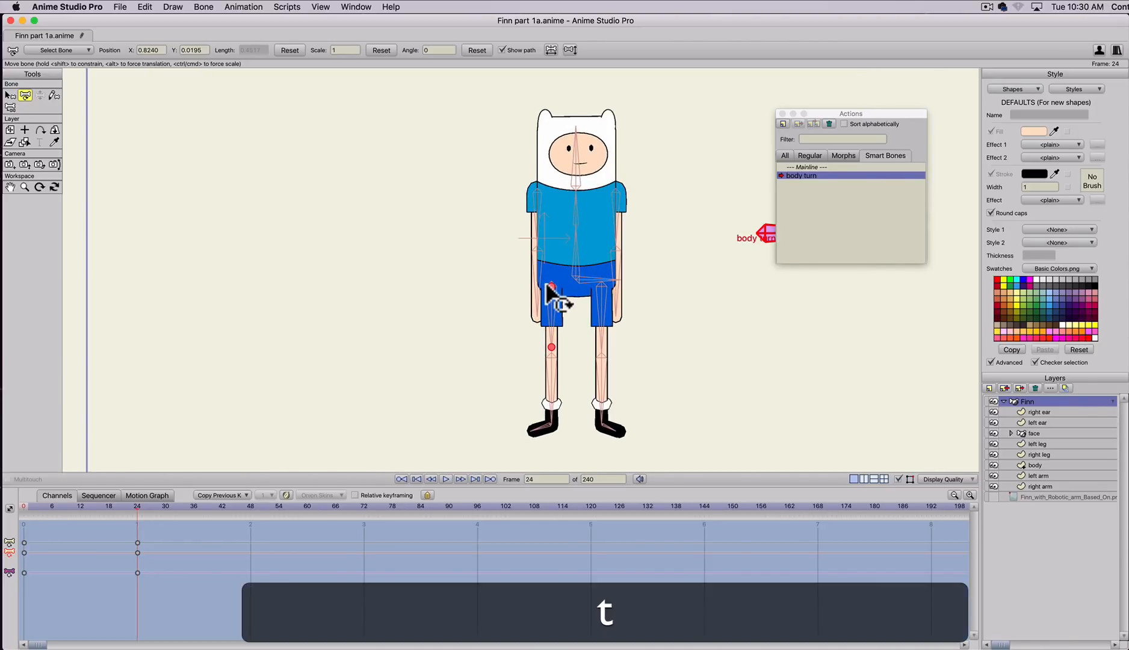
key(shift)
drag(553, 287, 576, 288)
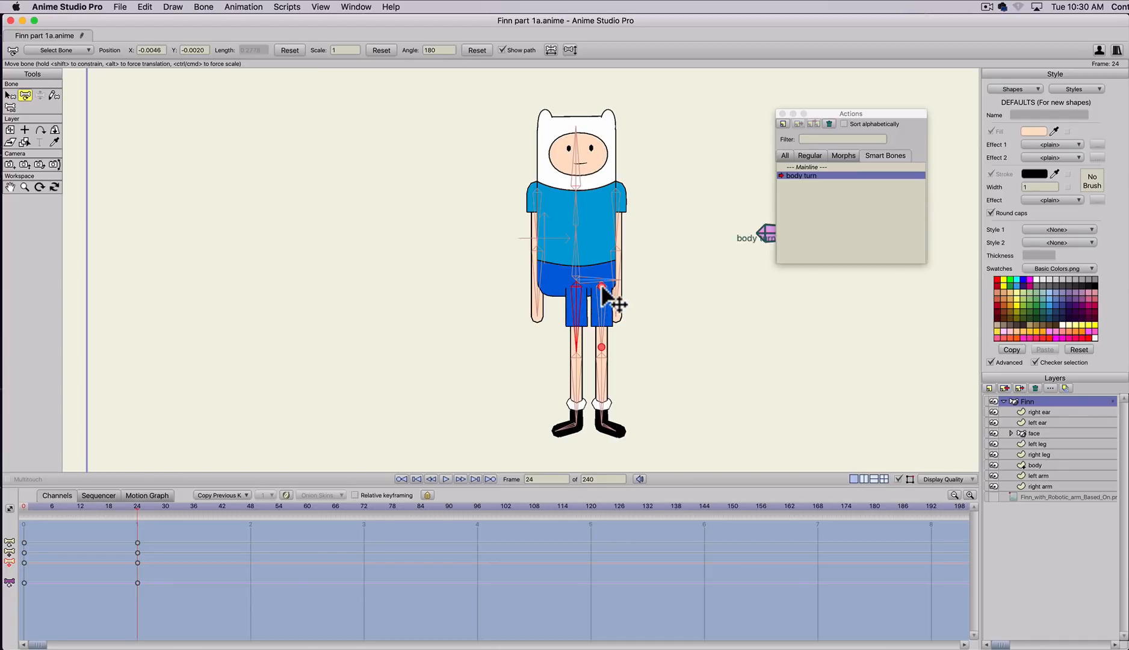
drag(600, 284, 576, 296)
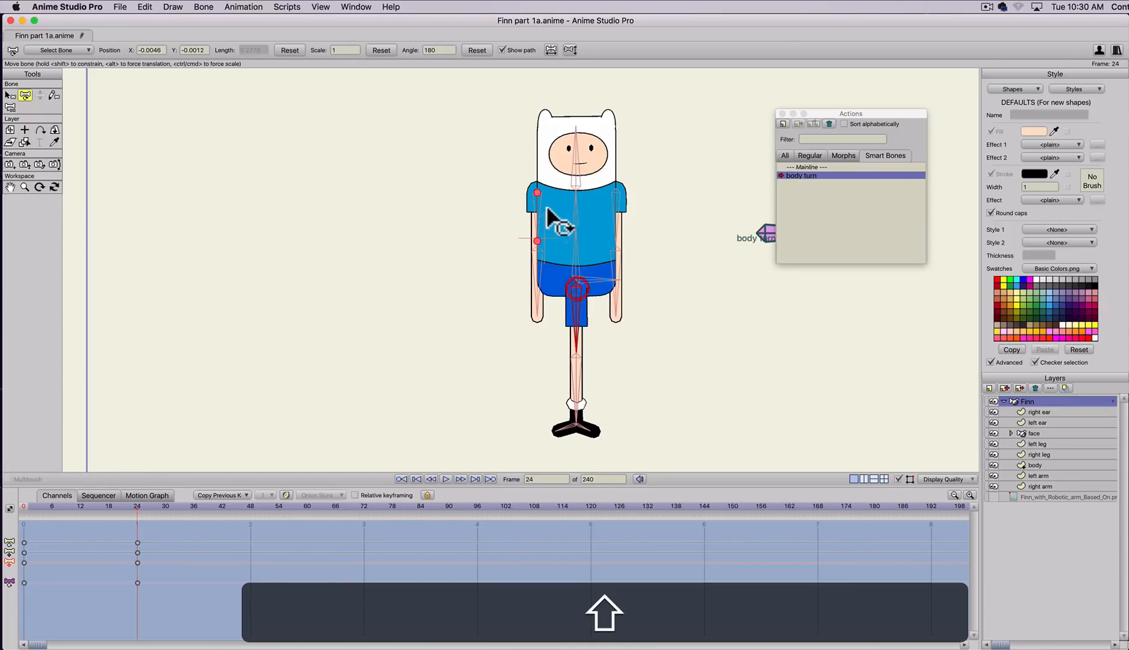
drag(544, 204, 575, 190)
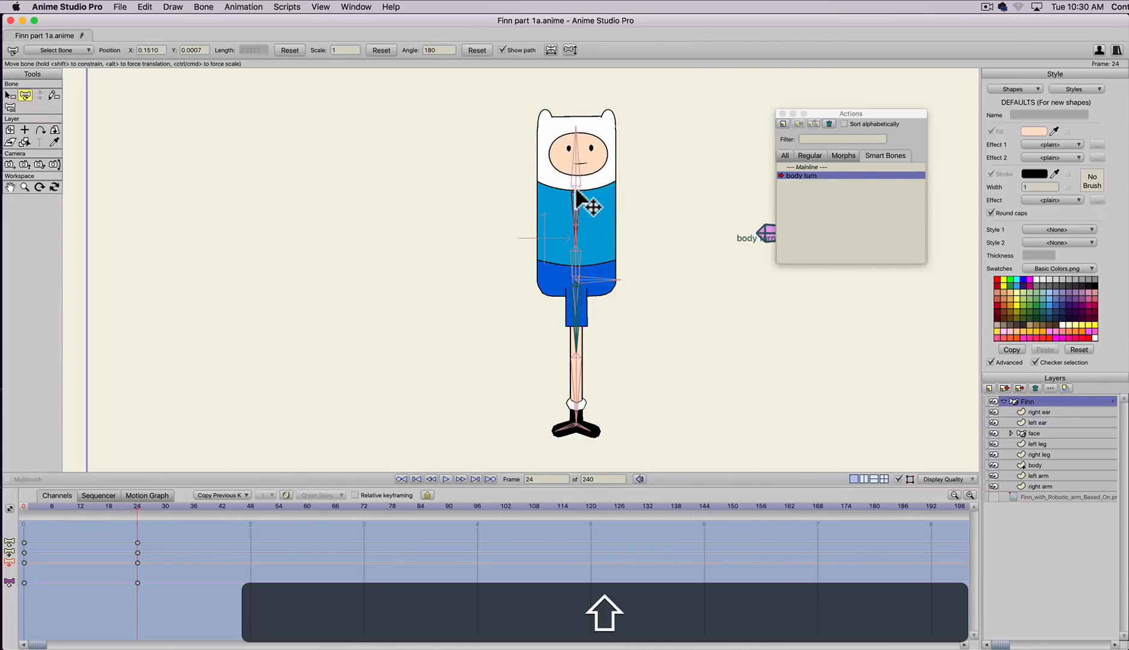
- Move all of the right ear's points horizontally to the middle of the head, at X about 0.125
click(1035, 412)
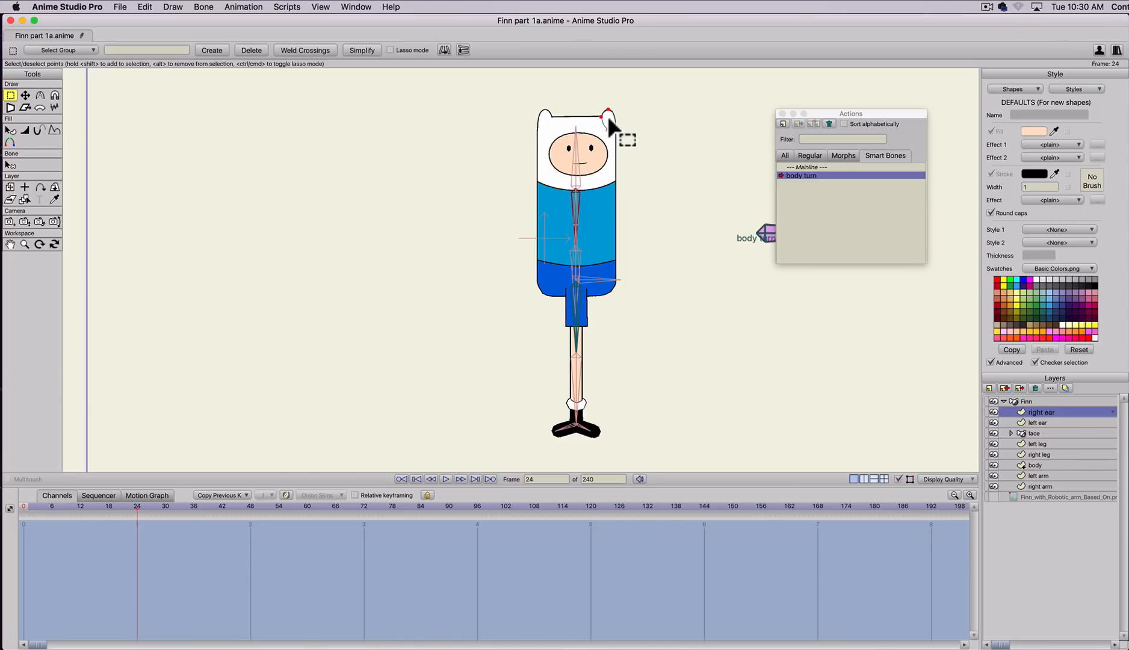
key(t)
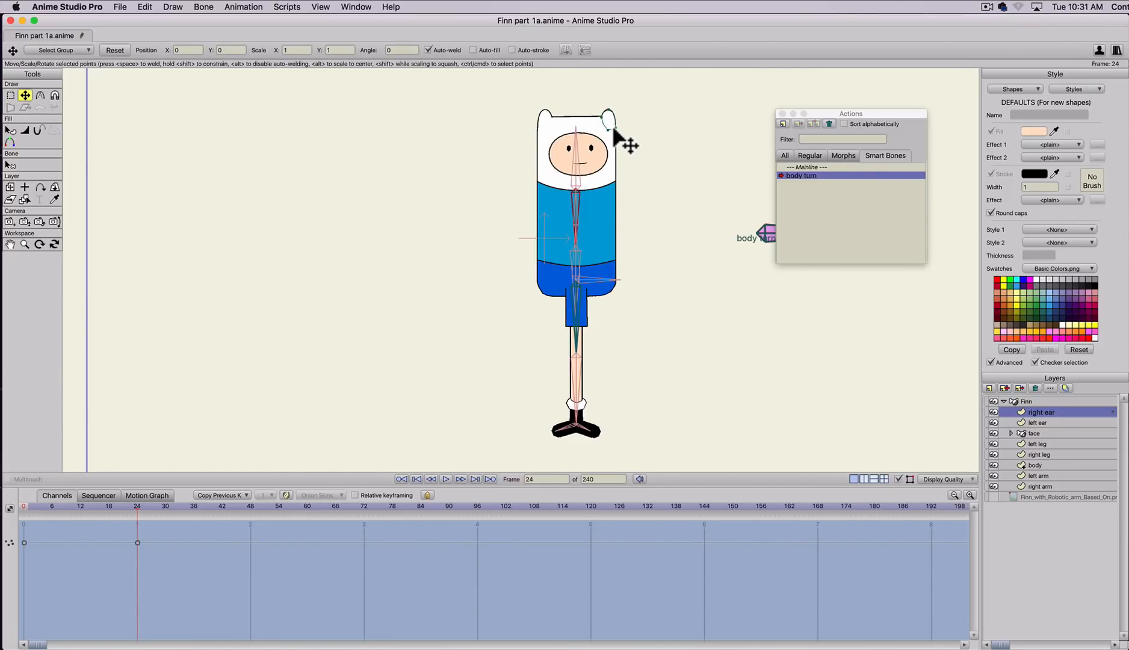
key(super+z)
key(super+a)
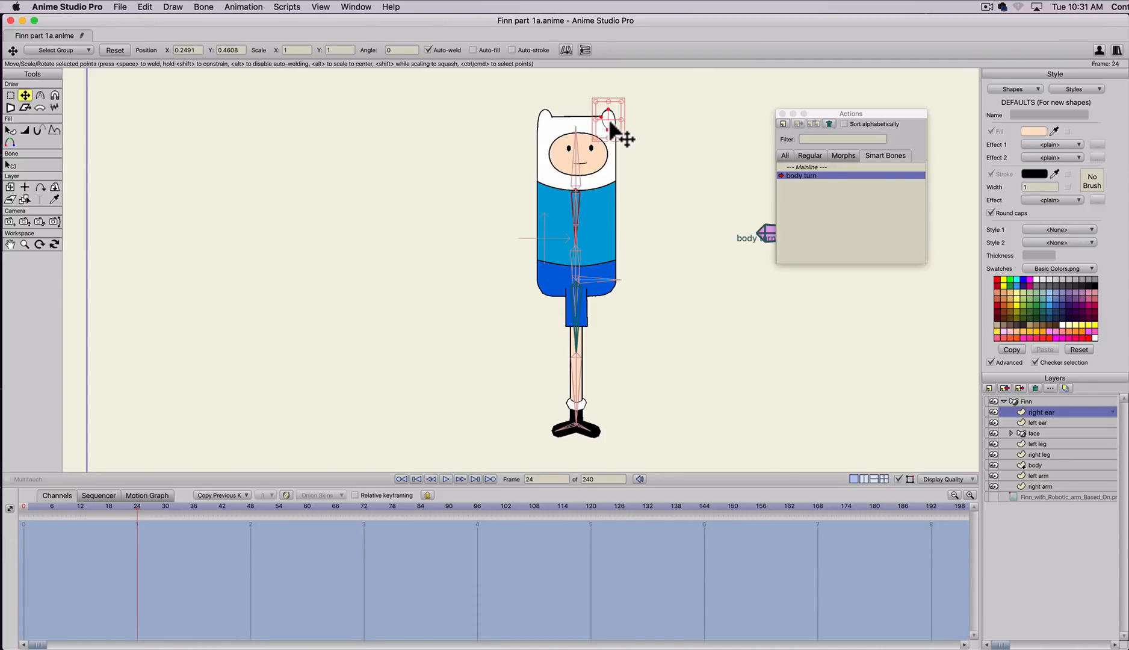
key(t)
drag(610, 129, 577, 118)
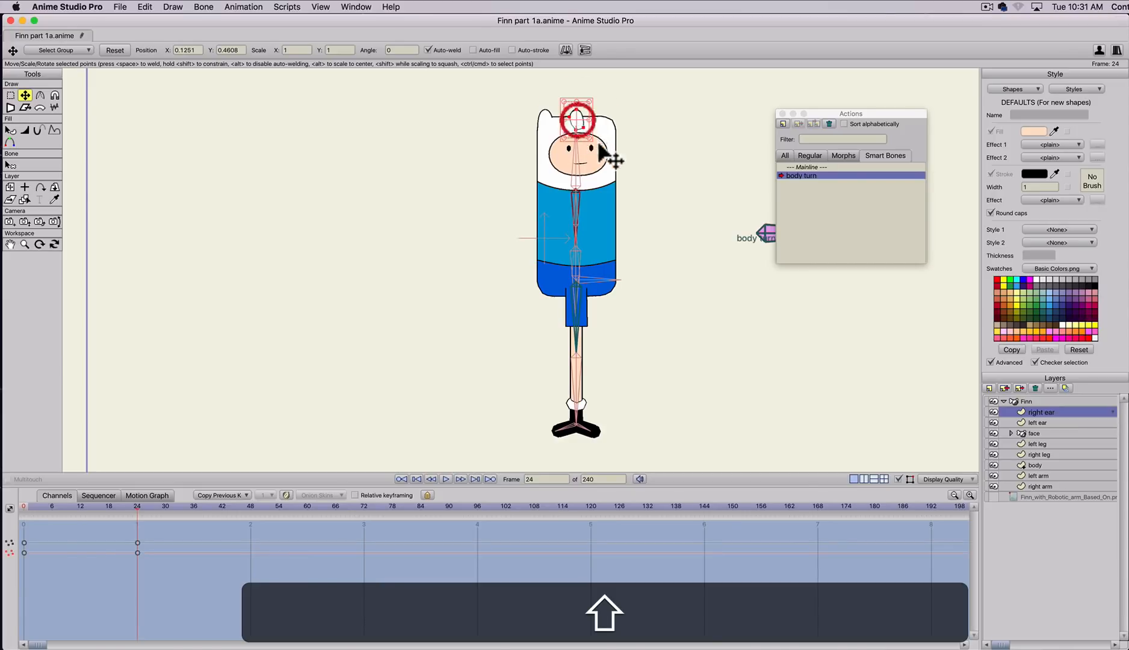
- Move all of the left ear's points horizontally to the middle of the head, lining up with the right ear
click(1036, 422)
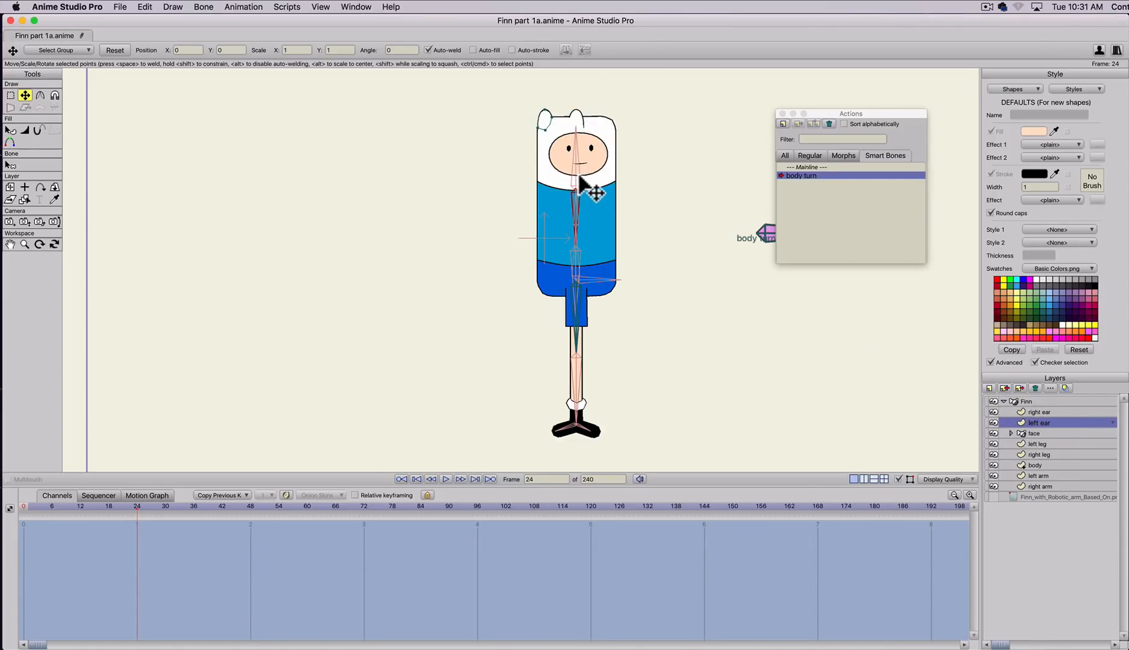
key(super+a)
drag(540, 122, 572, 124)
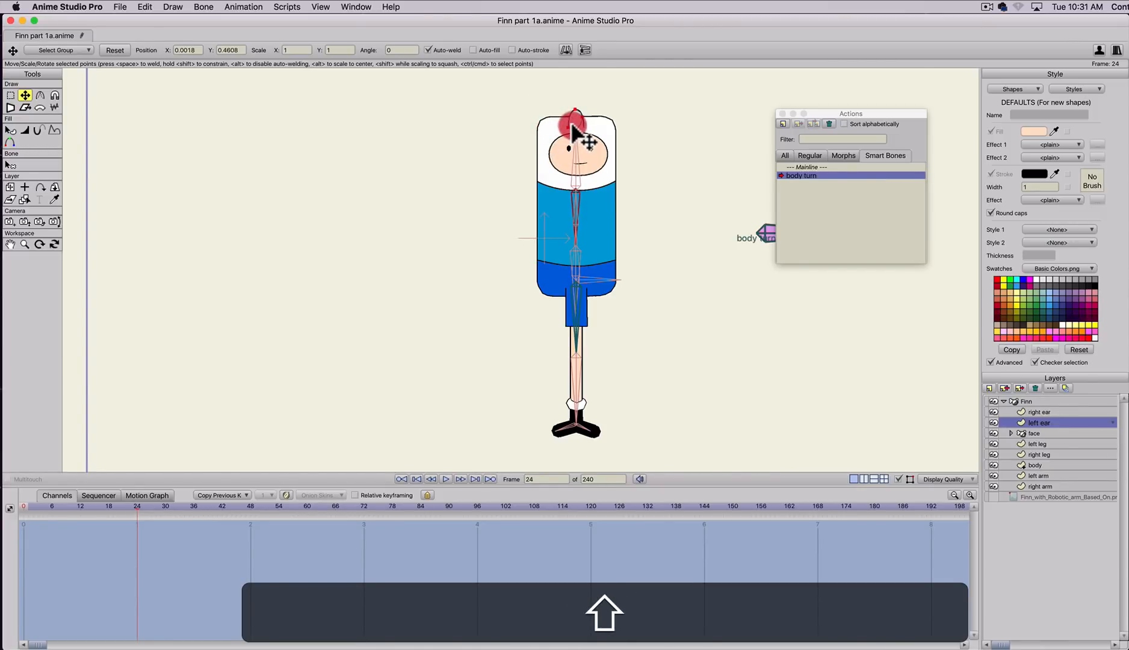
- Shift the face layer right to X about 0.142 with Transform Layer, and check the side view in a preview render
click(1040, 432)
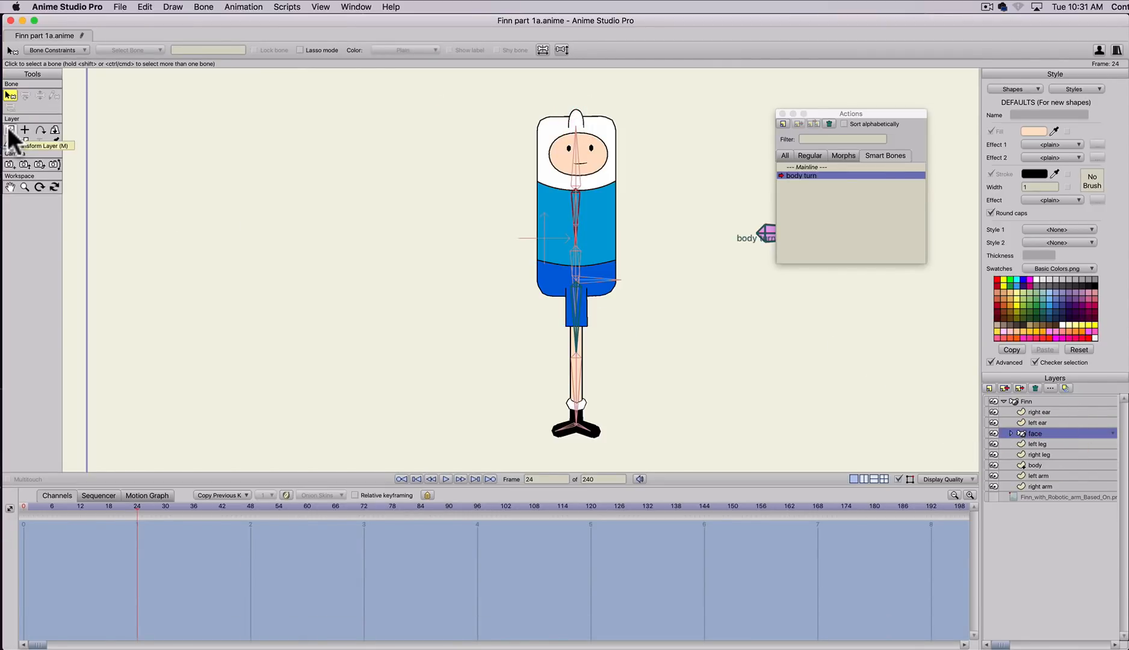
click(10, 130)
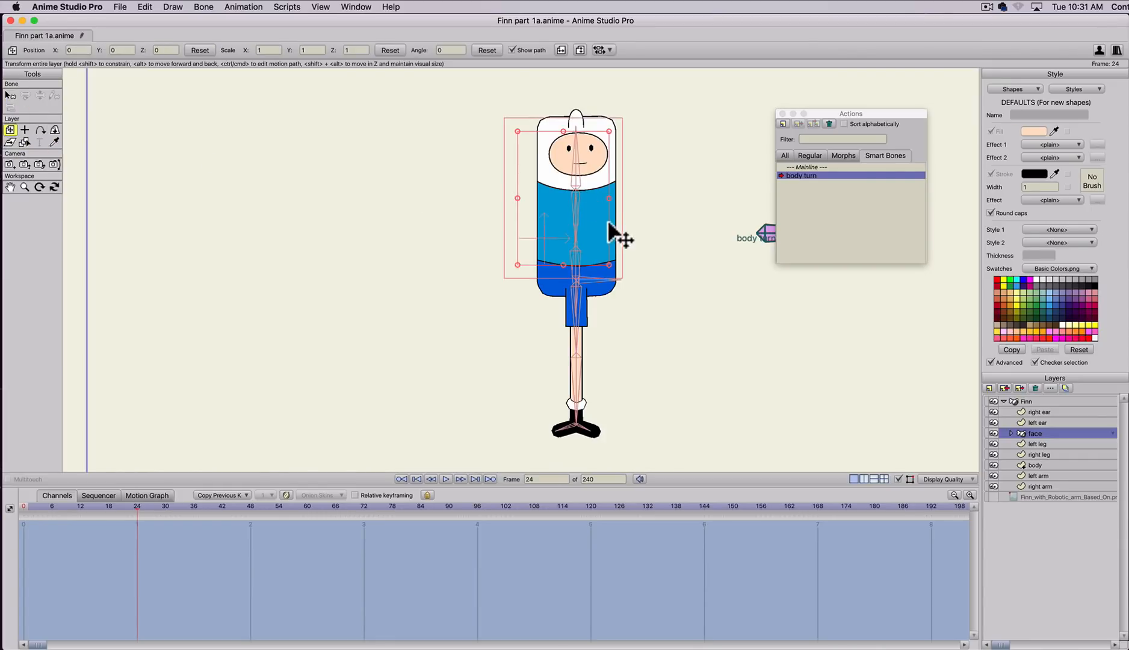
drag(555, 185, 594, 184)
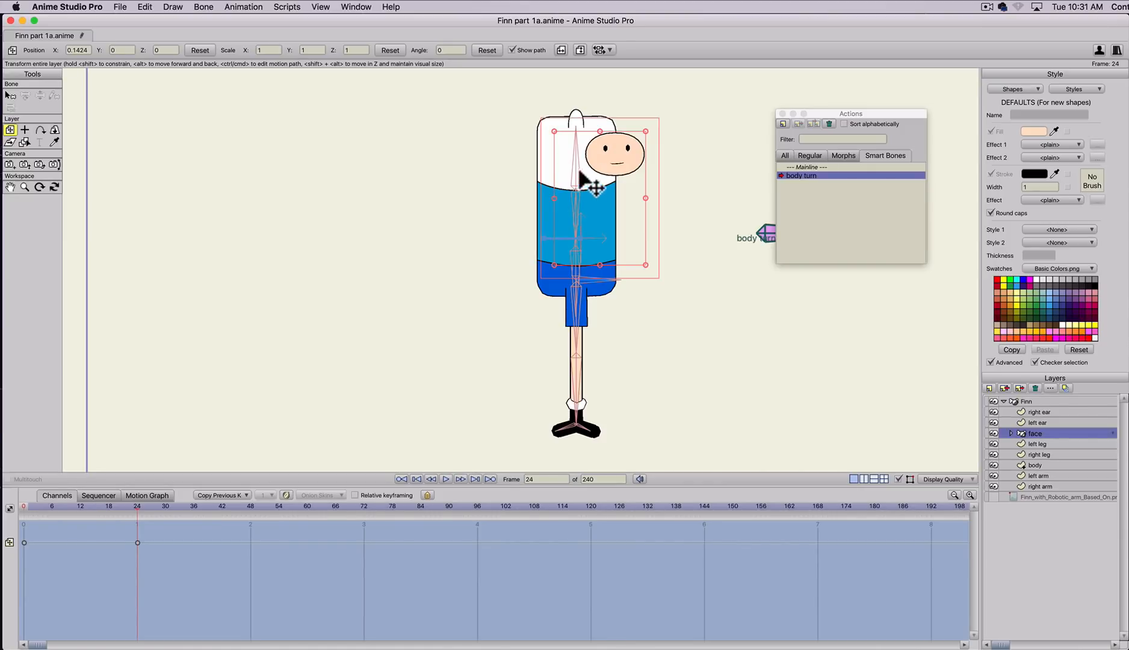
key(super+r)
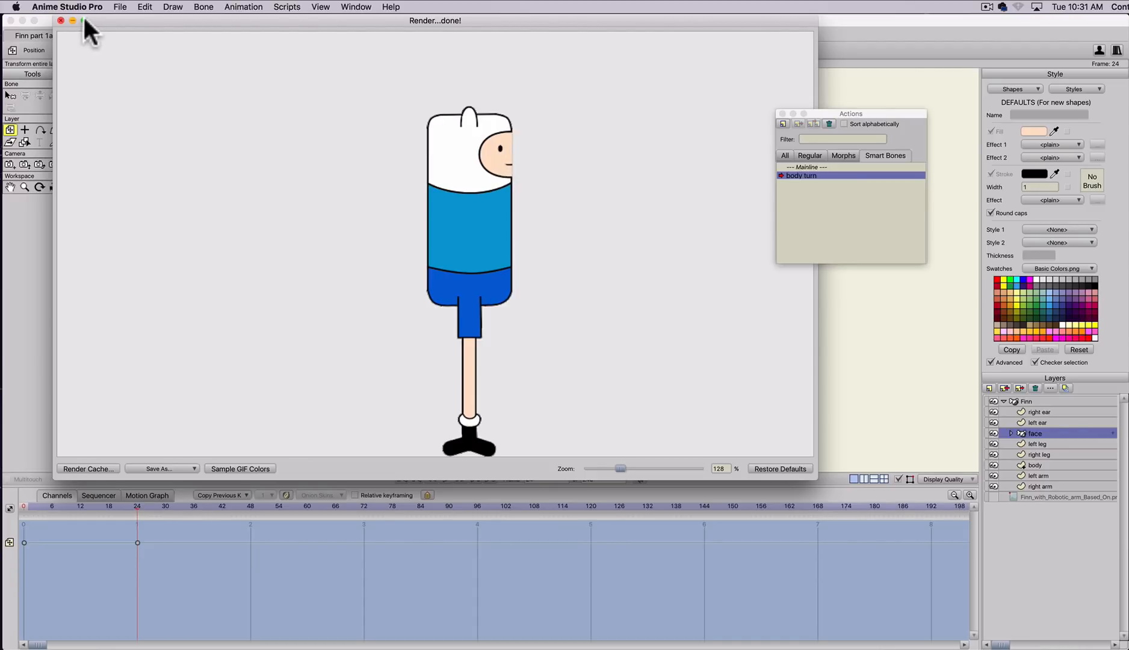
click(60, 19)
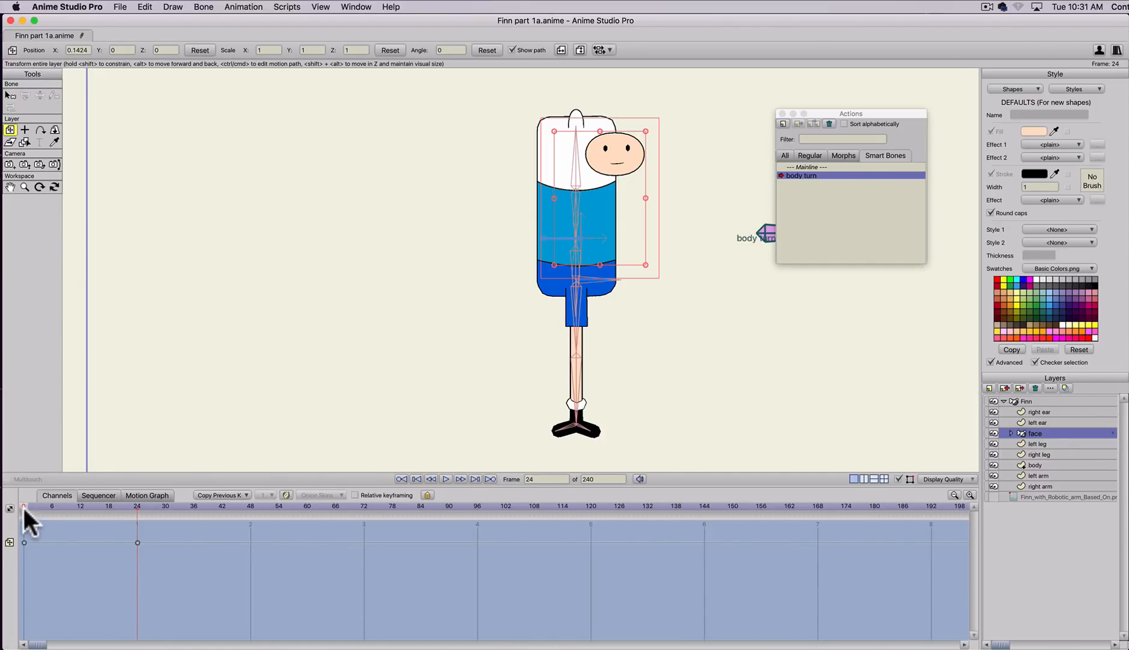
- Return to frame 0 and enable animated layer order in the depth sorting settings of the Finn bone layer
mouse_move(31, 506)
mouse_down()
mouse_move(75, 504)
mouse_move(23, 504)
mouse_up()
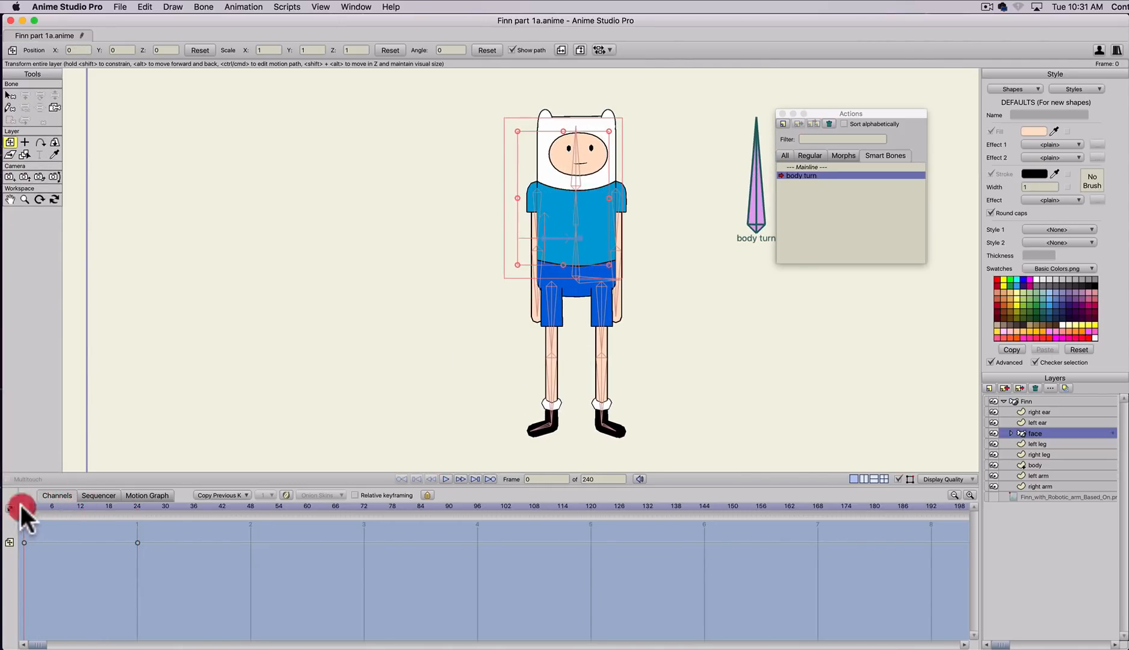
drag(21, 505, 9, 504)
double_click(1034, 400)
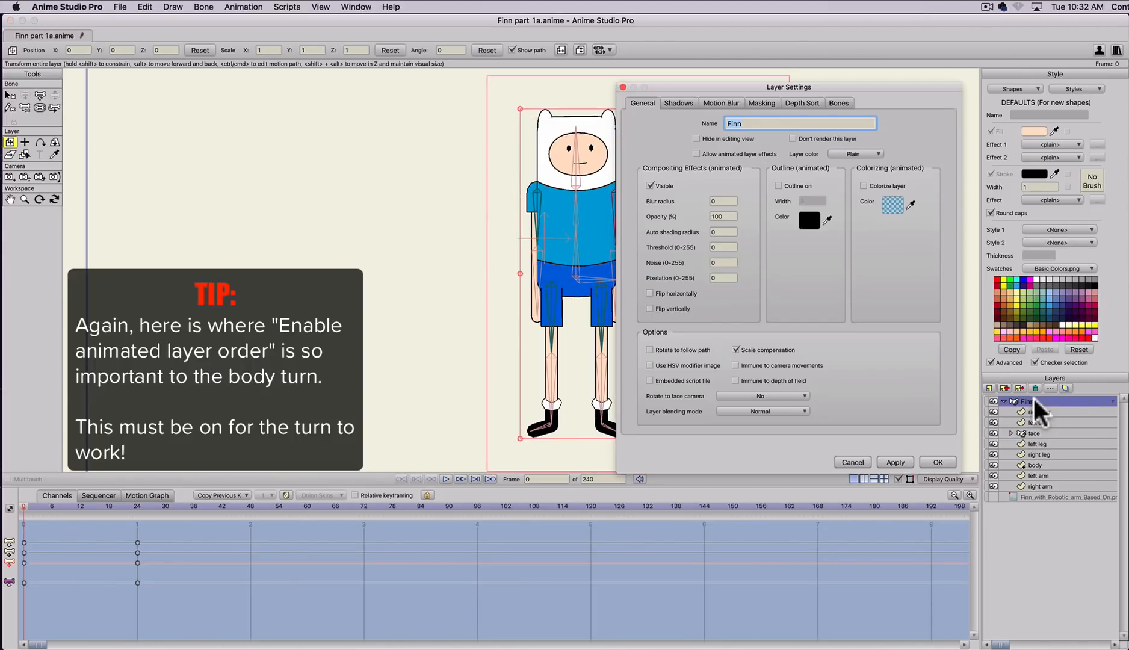
click(798, 102)
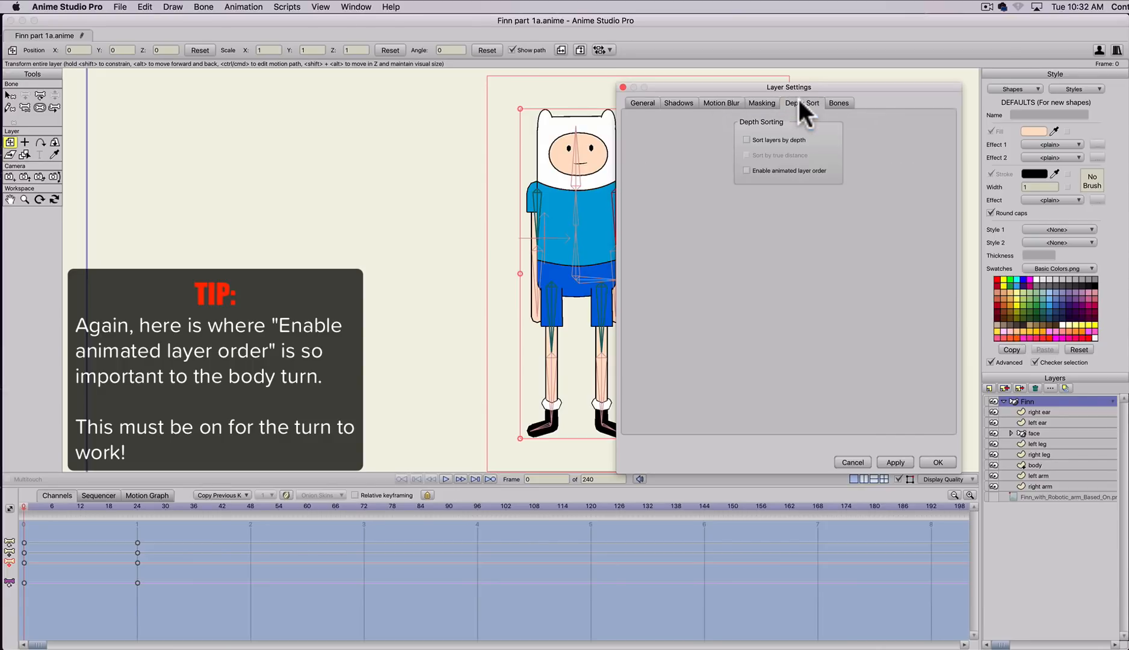
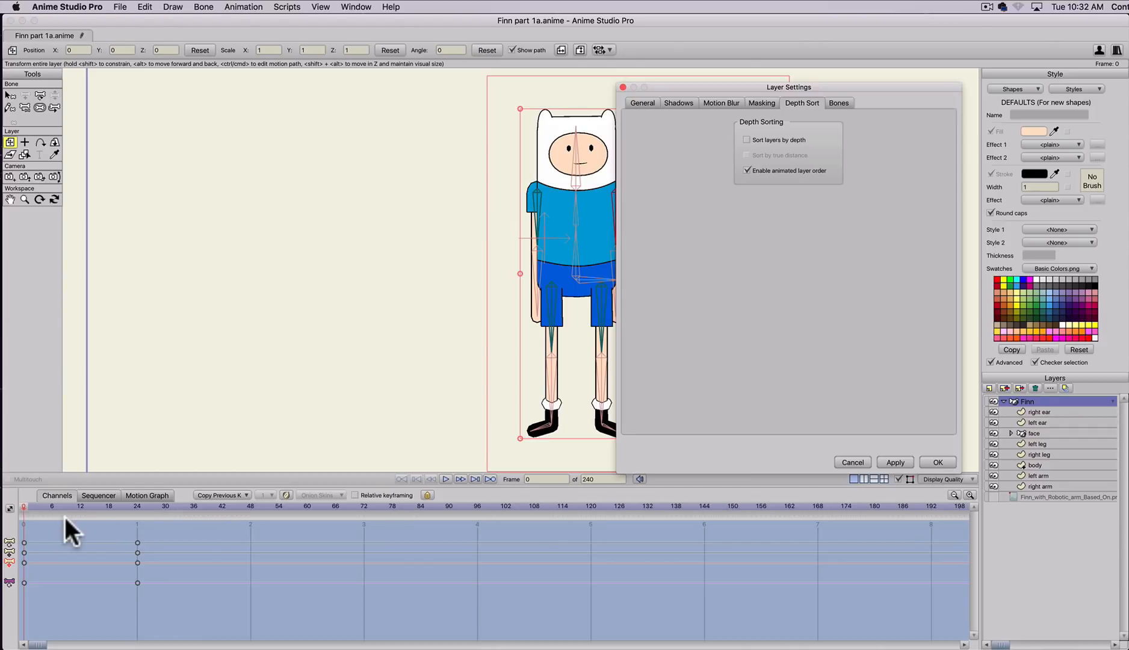
click(934, 462)
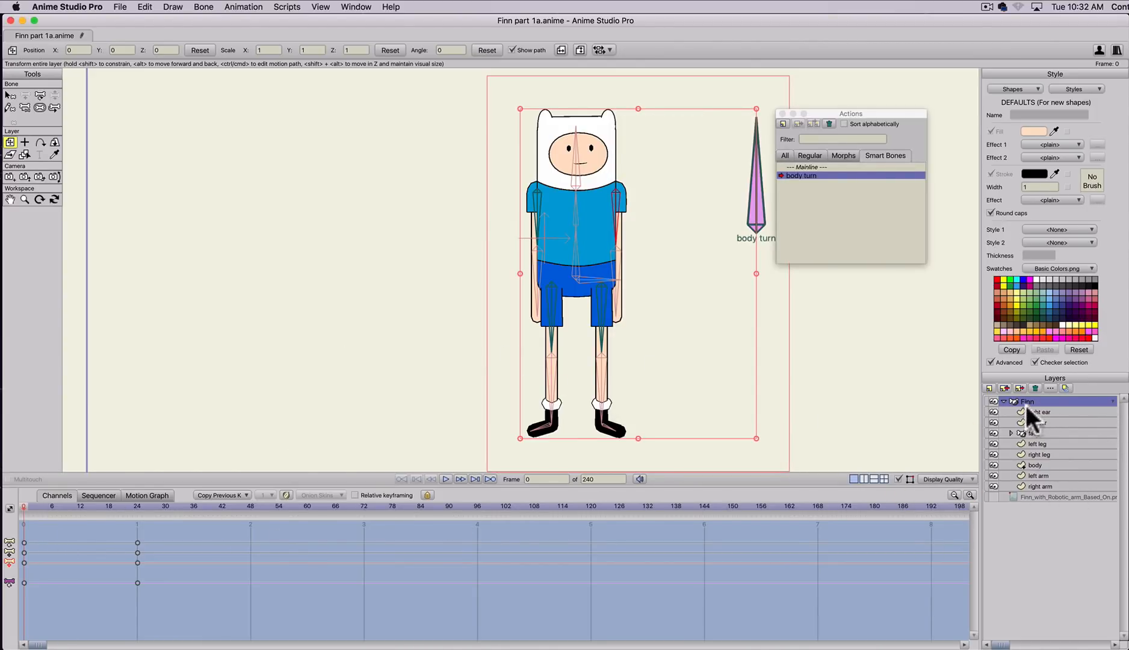
- At frame 1, move the left arm layer above all other layers in Finn and the right ear layer directly below the body
click(27, 506)
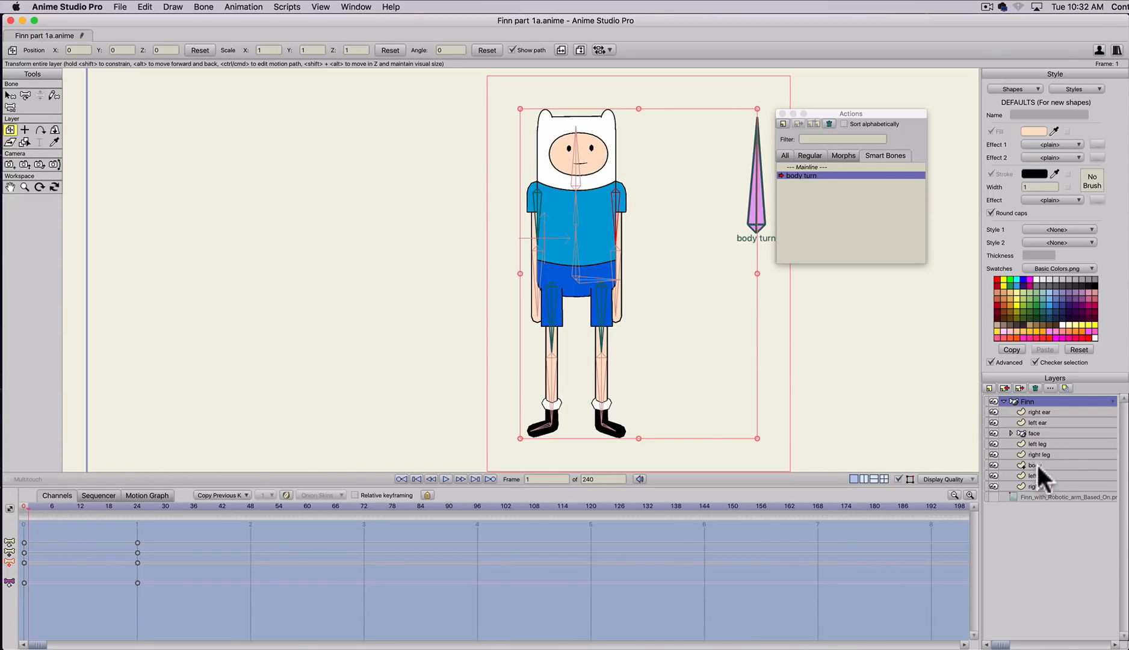
mouse_move(1039, 473)
mouse_down()
mouse_move(1051, 468)
mouse_move(1042, 409)
mouse_up()
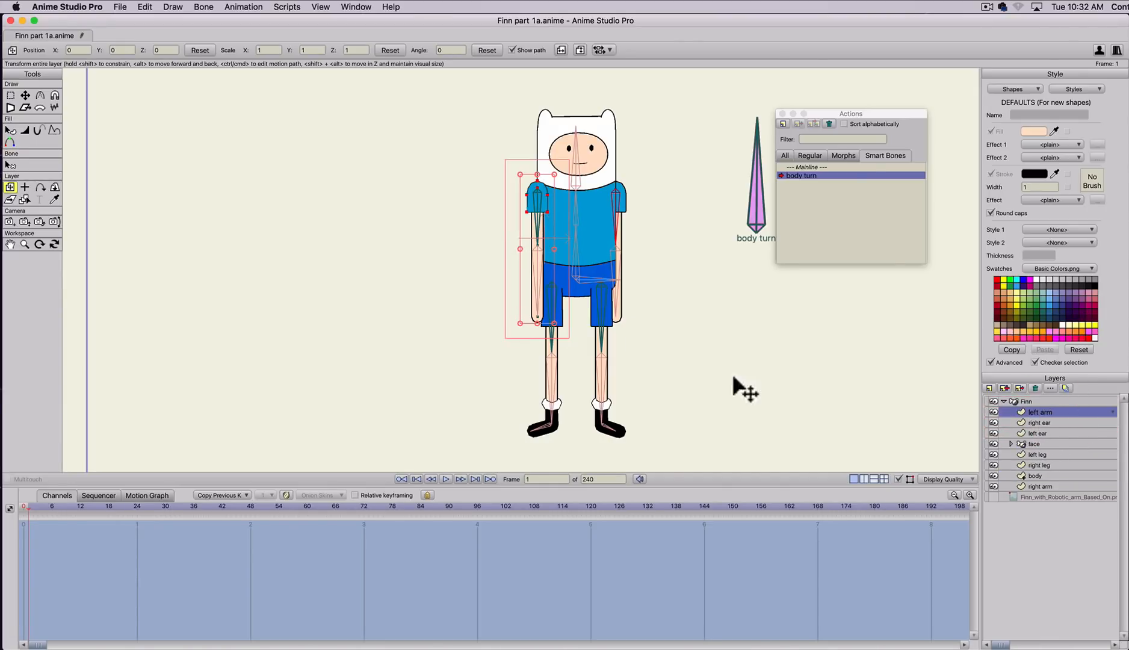
click(1036, 454)
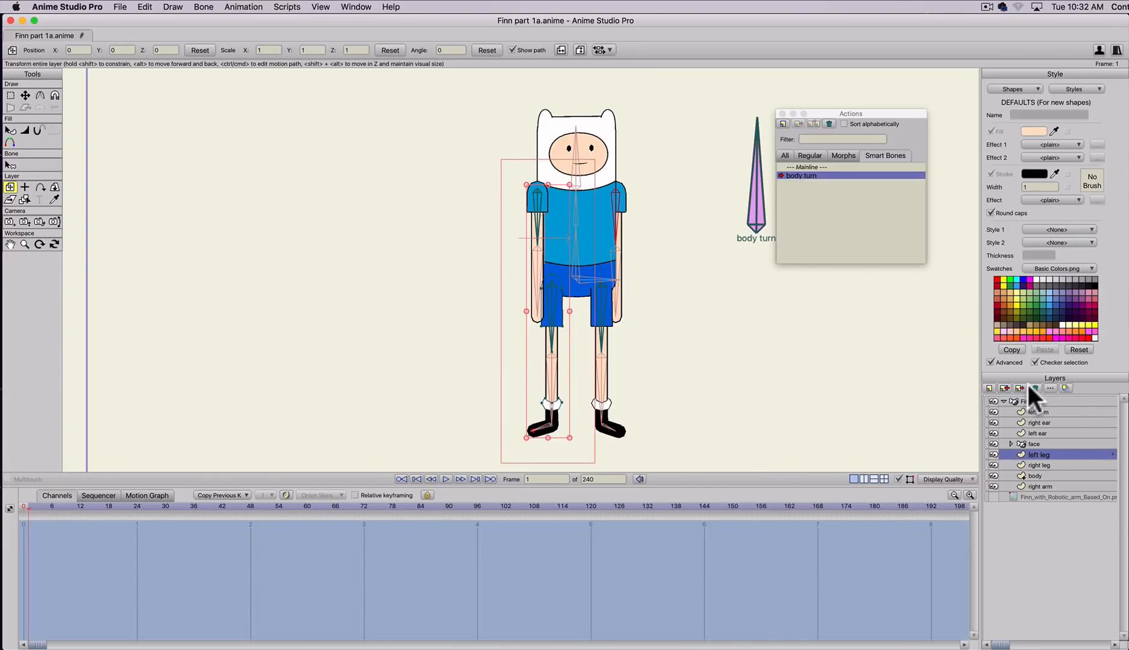
click(1030, 422)
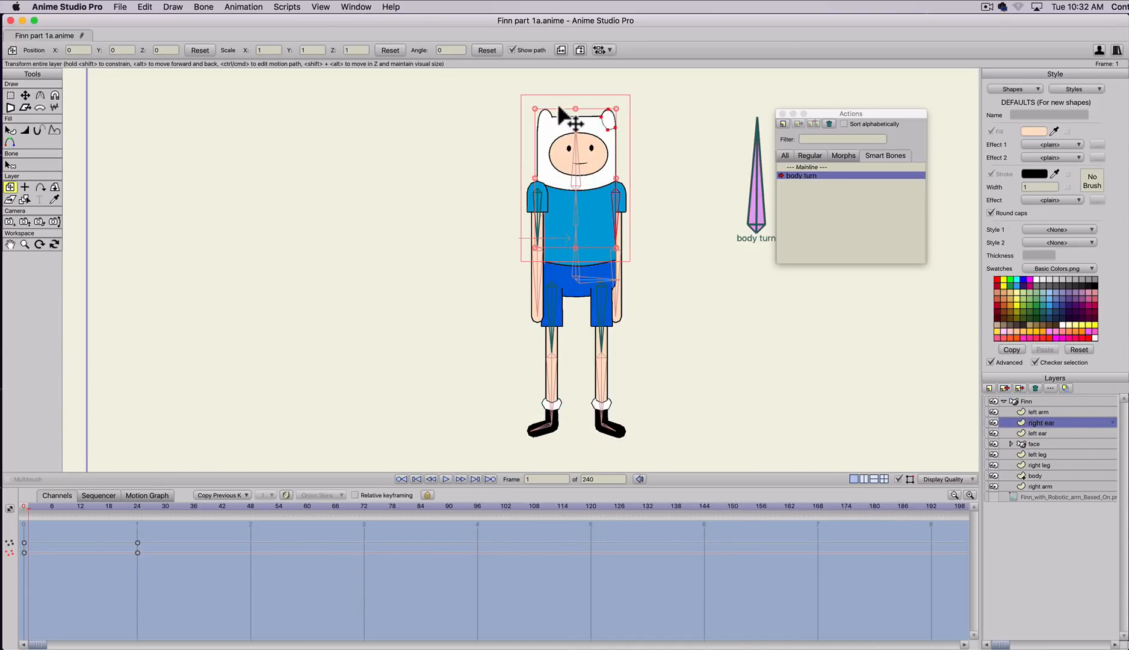
drag(1044, 421, 1038, 473)
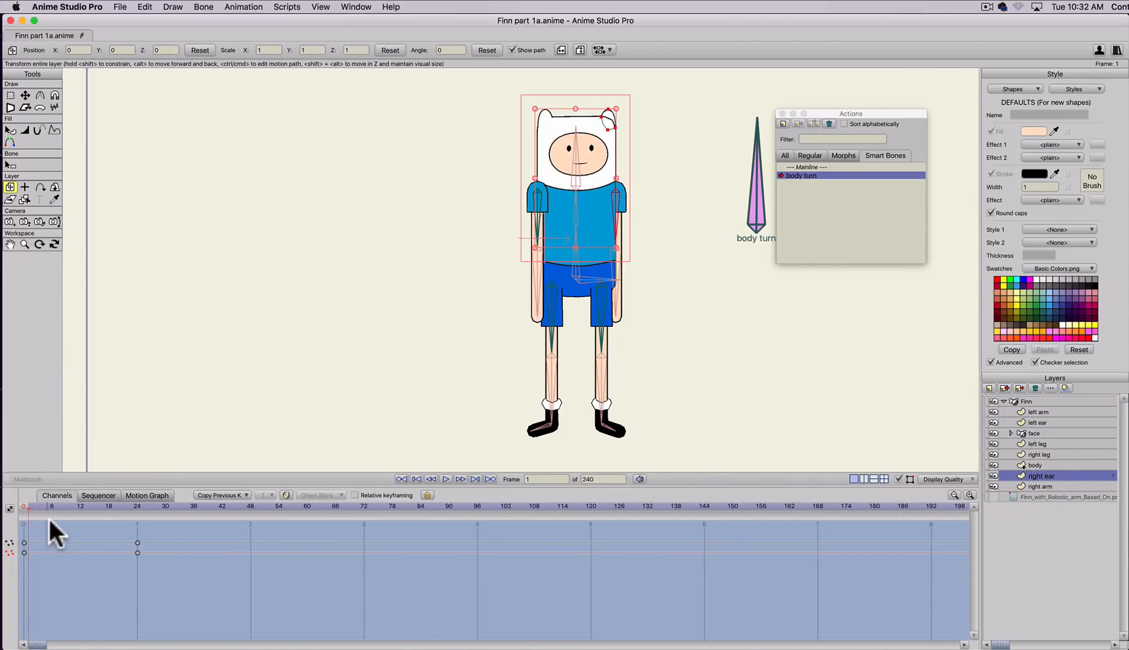
- Scrub the body turn from frame 1 to frame 24 to check the new layer order
drag(25, 506, 66, 506)
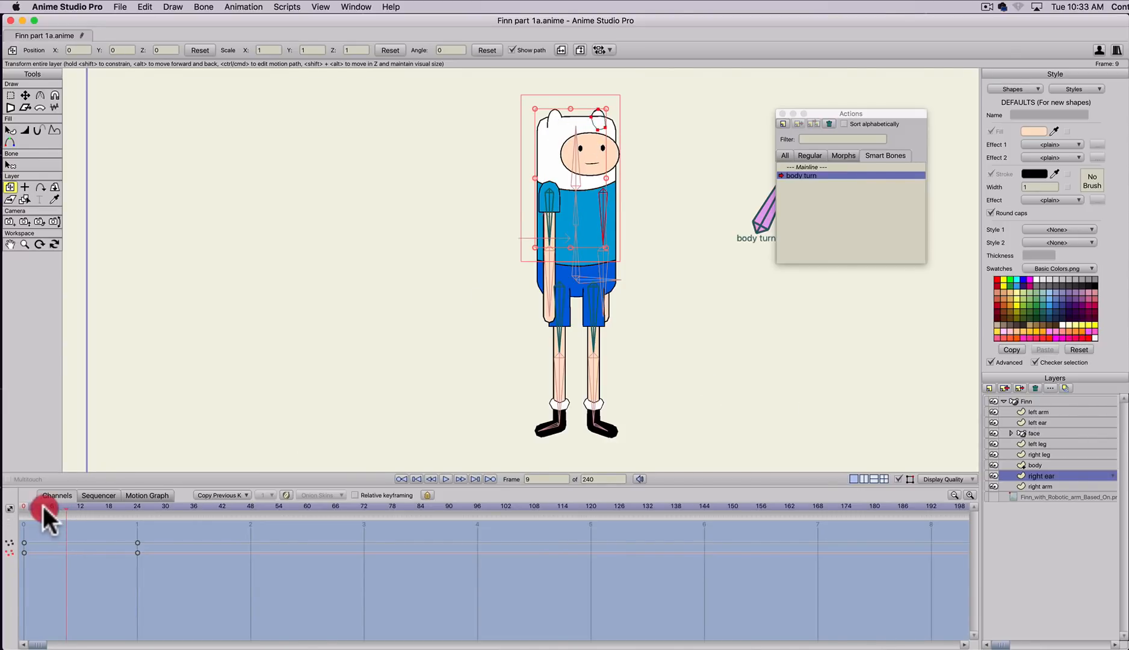
drag(42, 506, 84, 506)
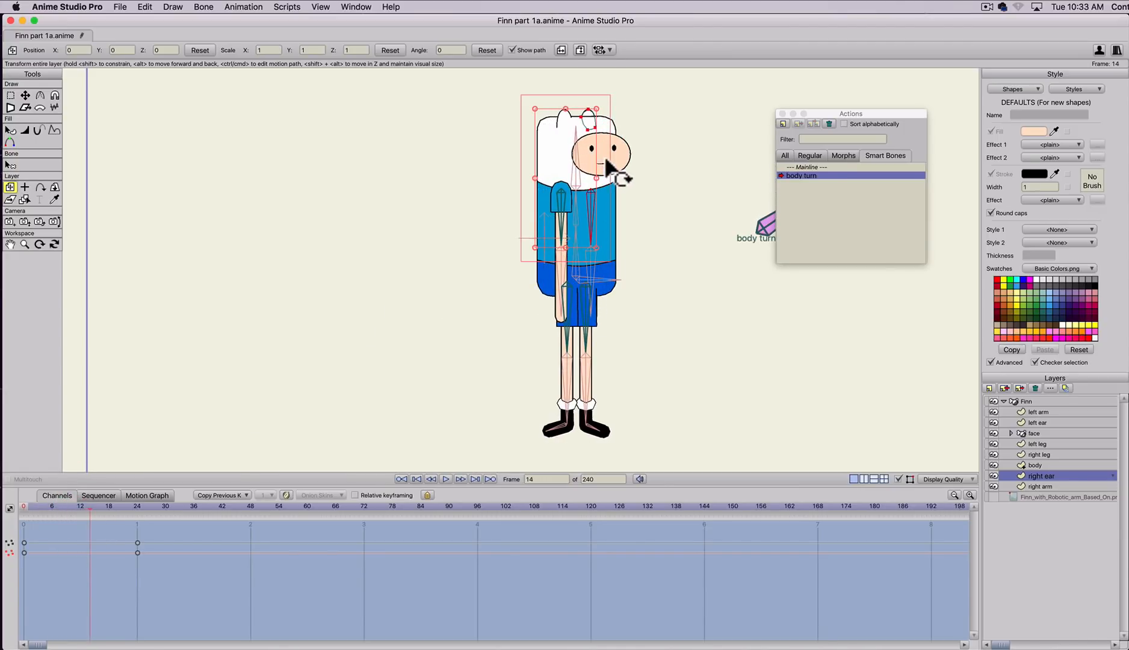
drag(46, 509, 135, 515)
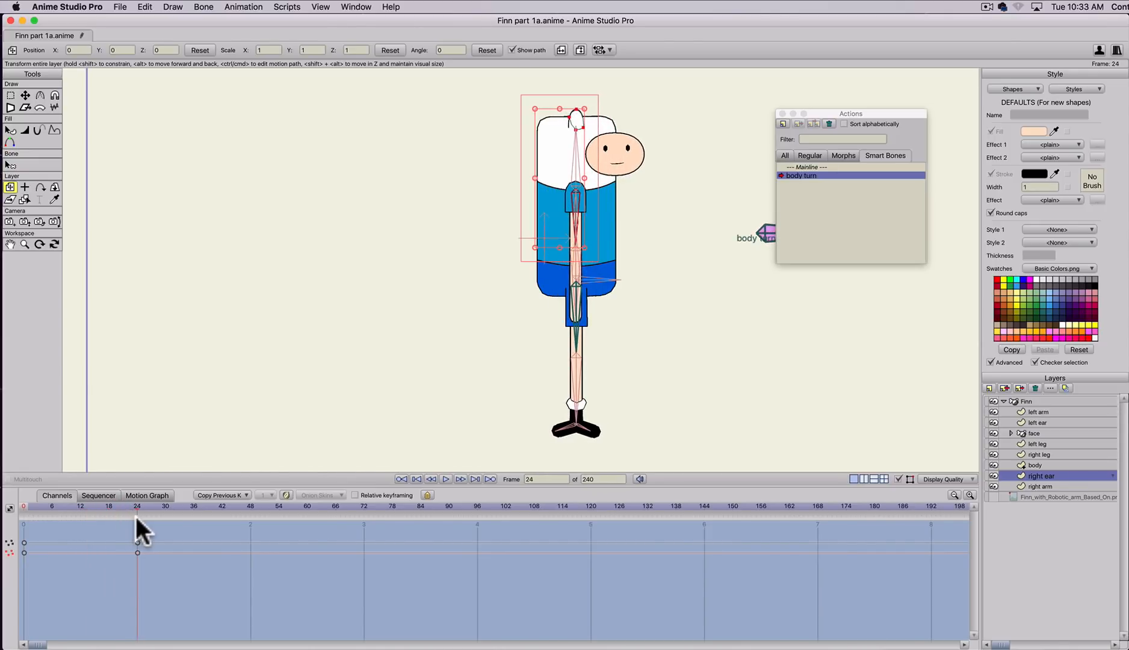
key(z)
drag(564, 430, 566, 432)
key(super+z)
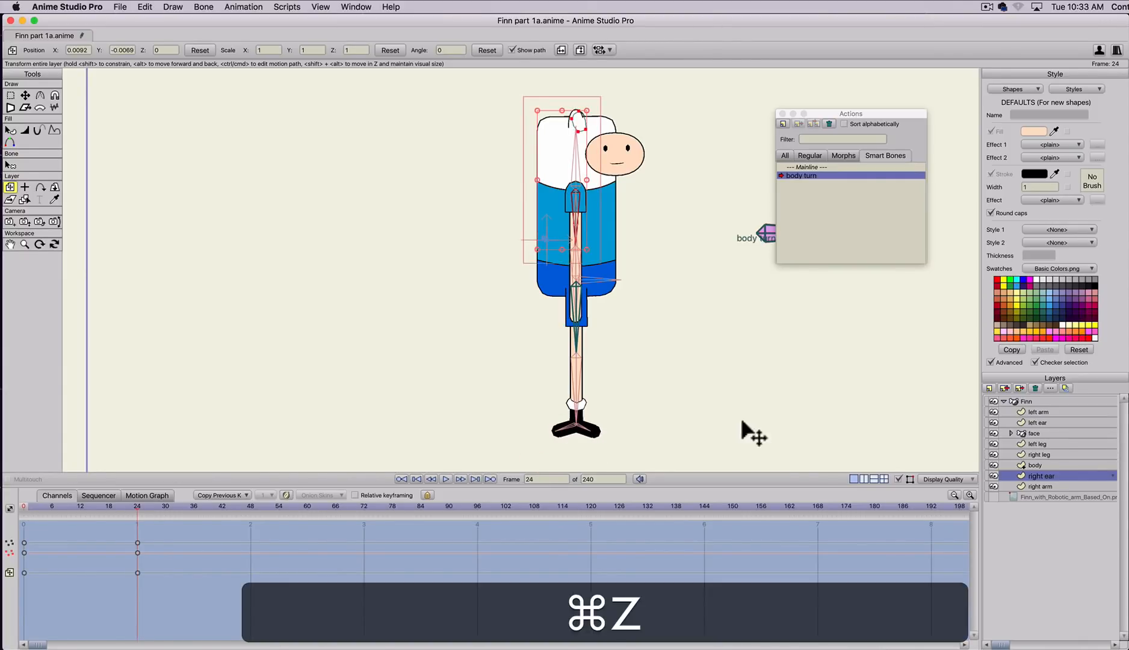
- On the Finn bone layer at frame 24, rotate the left foot bone to point right like the other foot, and scrub the turn to check it
click(999, 401)
key(z)
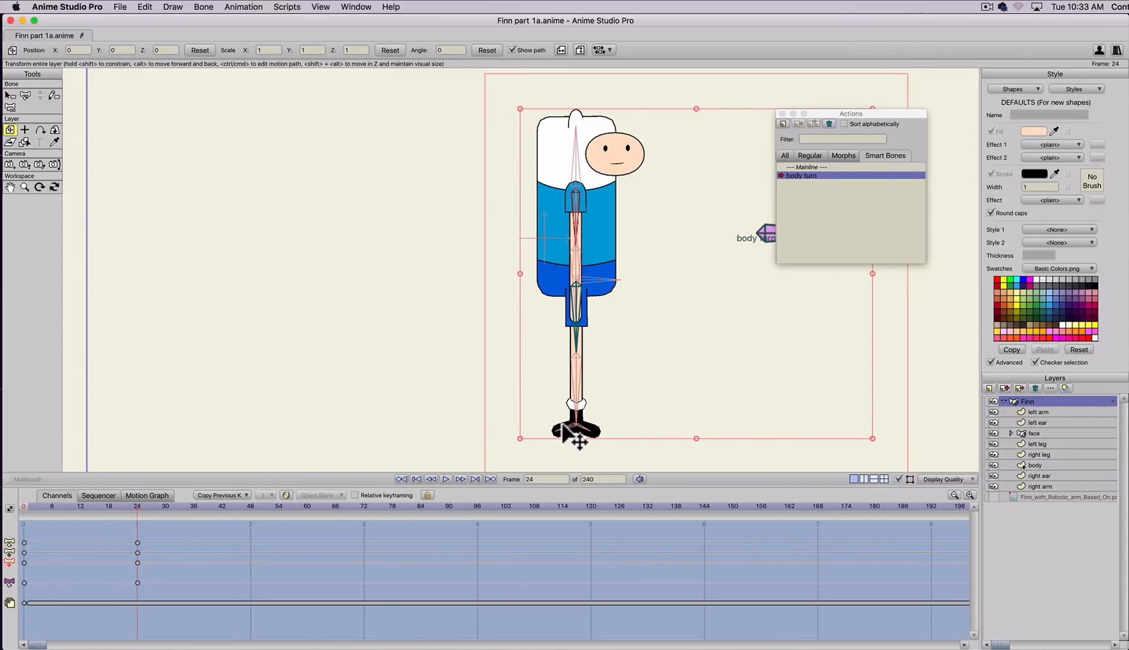
key(t)
mouse_move(576, 430)
mouse_down()
mouse_move(587, 445)
mouse_move(587, 429)
mouse_up()
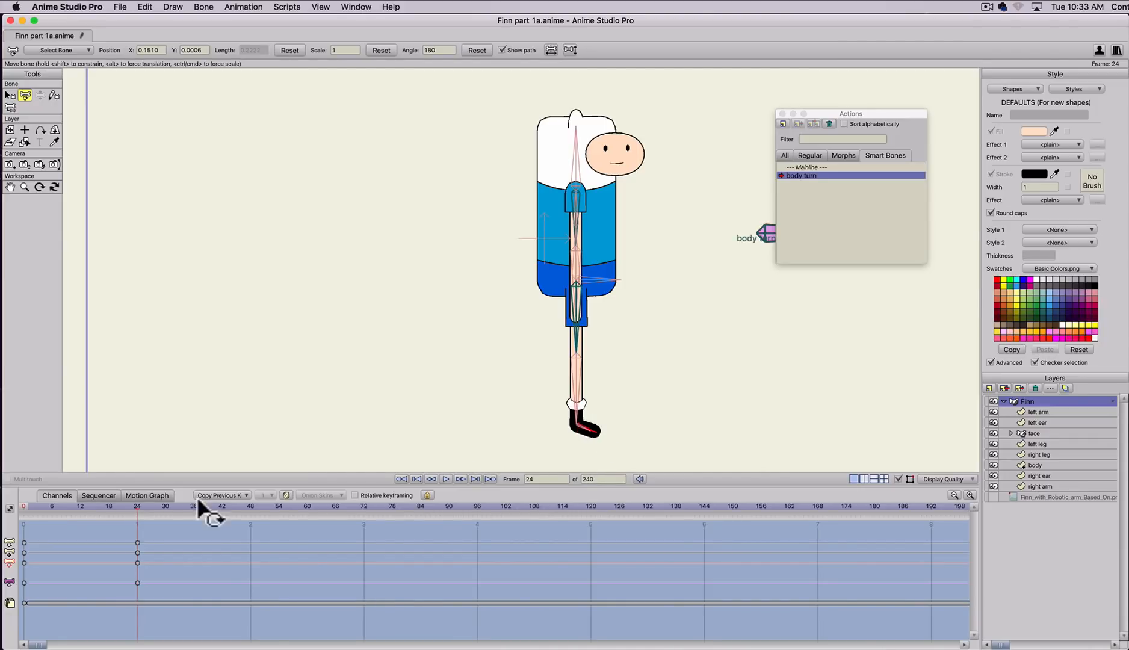
click(25, 505)
drag(24, 504, 135, 507)
key(z)
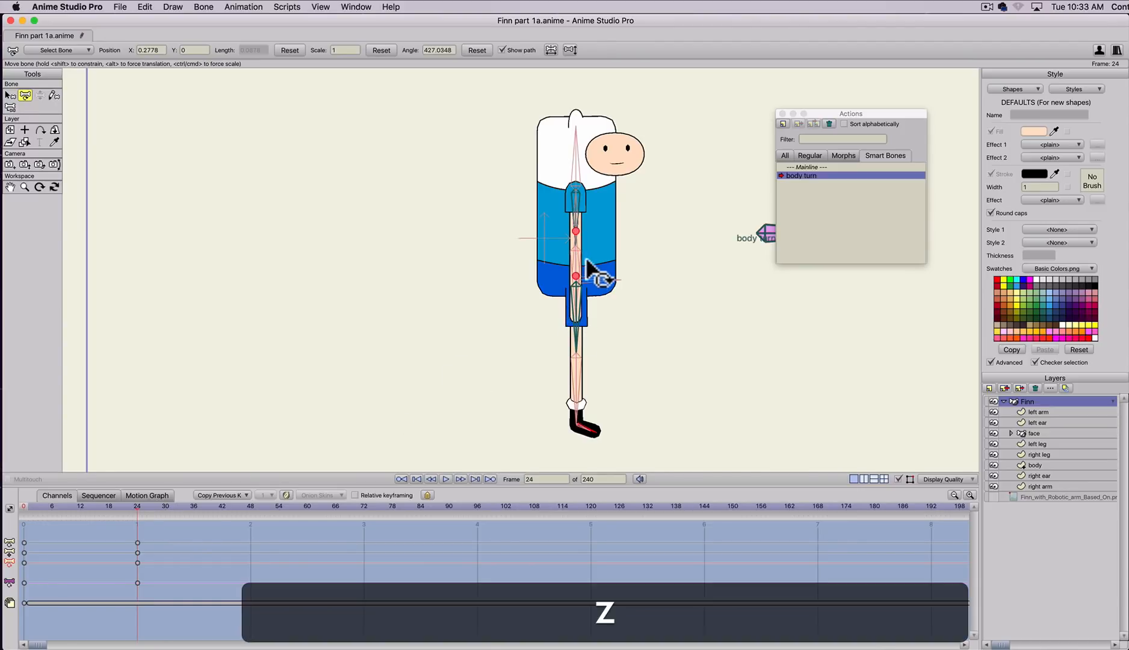
mouse_move(569, 260)
mouse_down()
mouse_move(529, 259)
mouse_move(567, 252)
mouse_up()
key(super+z)
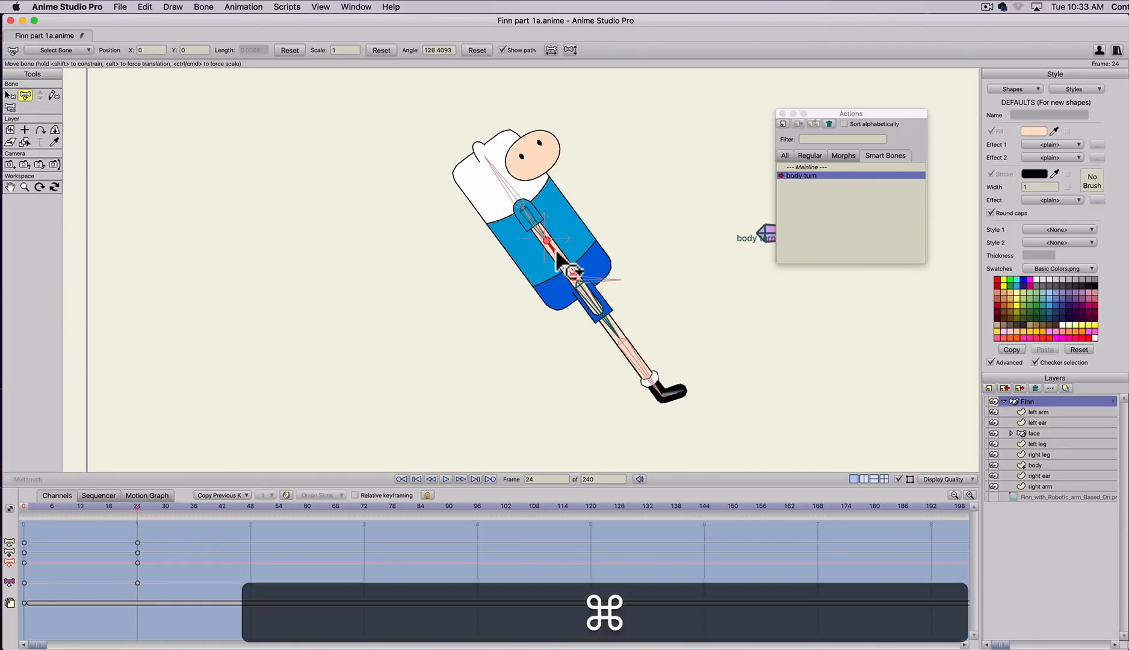
key(super+z)
- Test the side pose at frame 24 by bending the rear leg forward at the knee
drag(573, 327, 595, 308)
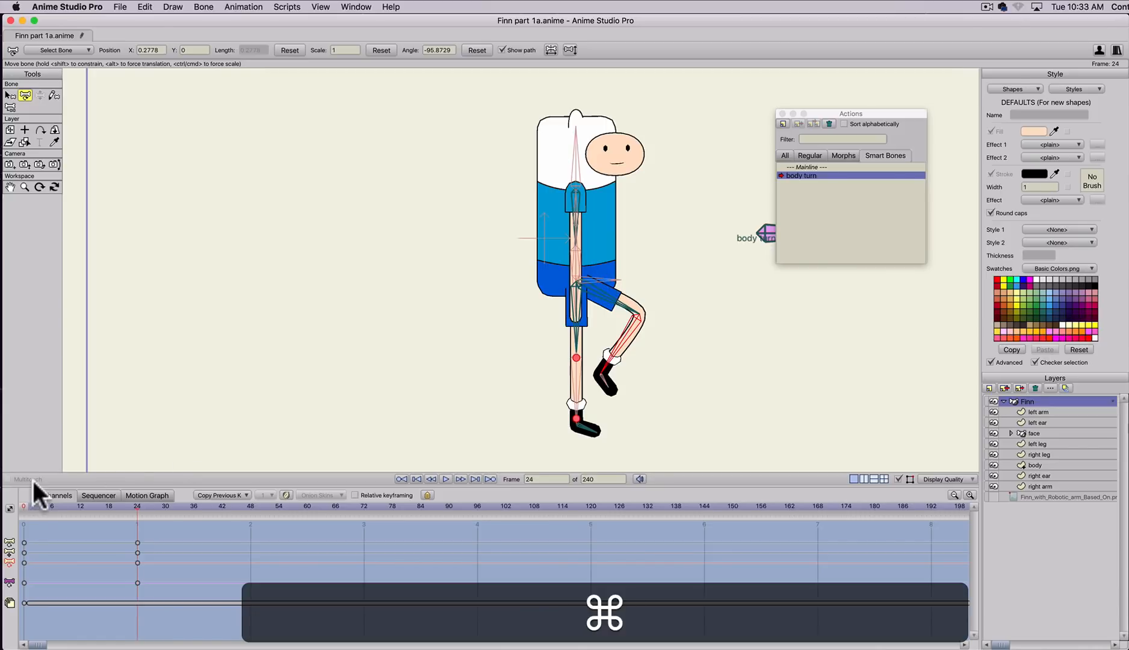
- Undo the last leg bend and move the right leg layer below the body layer at frame 1 of the action
key(super+z)
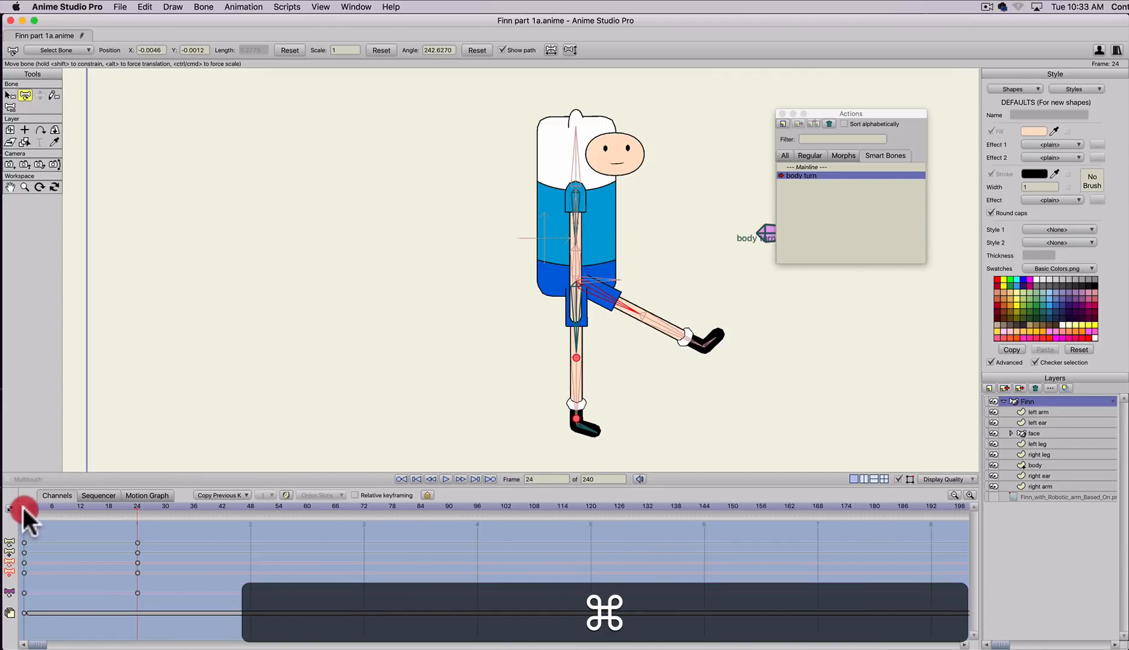
click(26, 507)
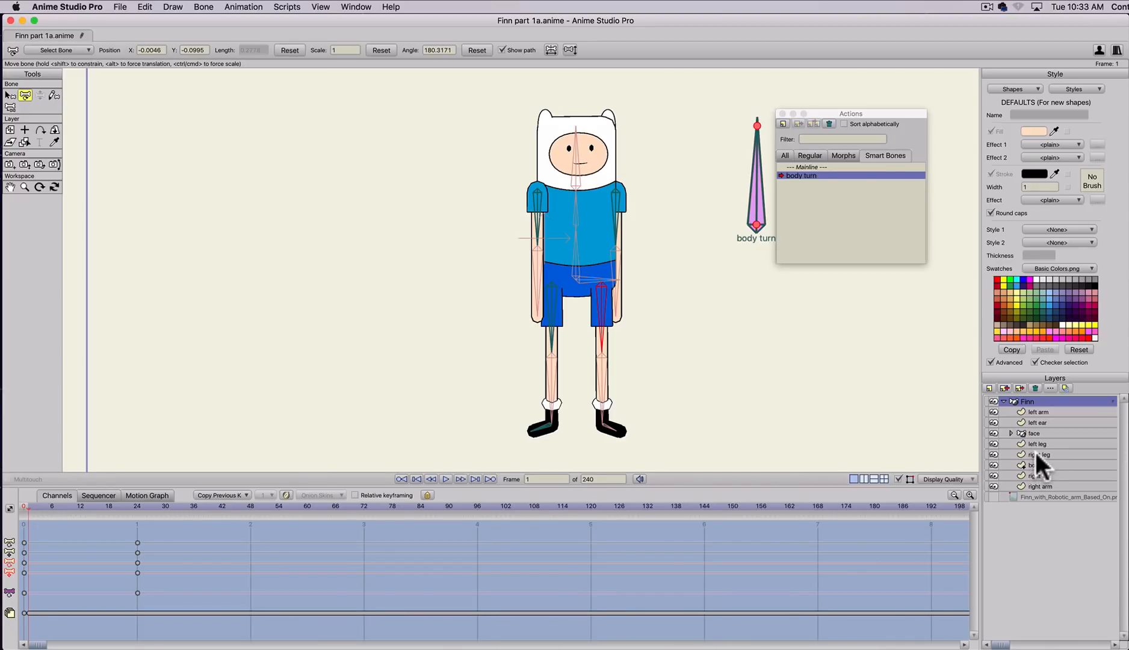
drag(1034, 450, 1033, 465)
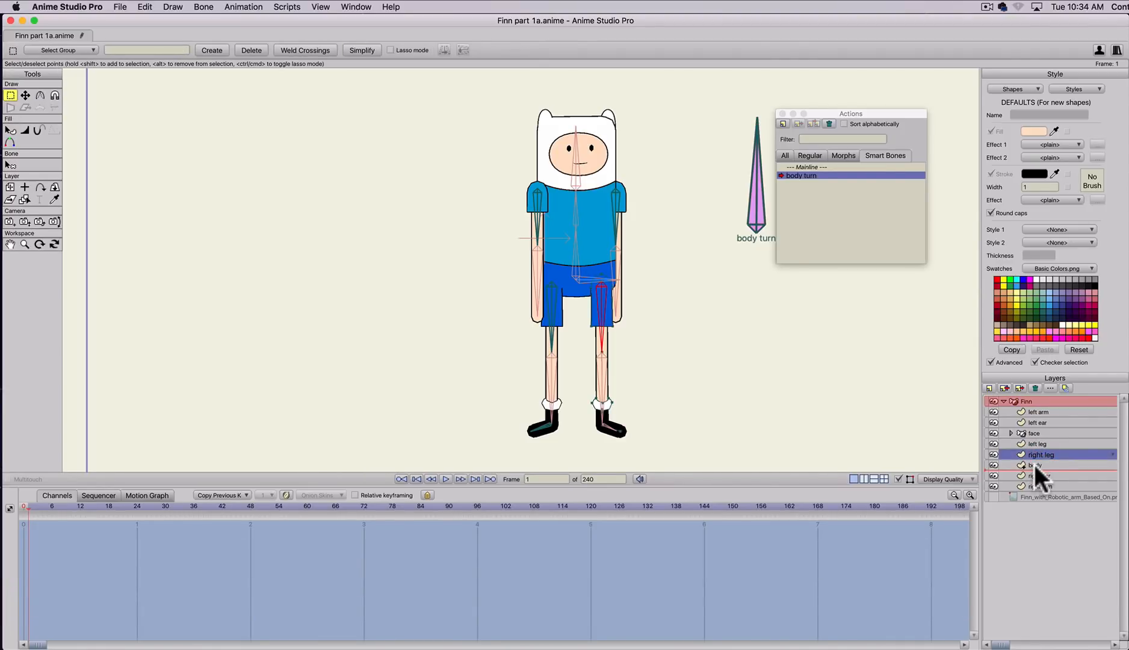
drag(1035, 462, 1036, 466)
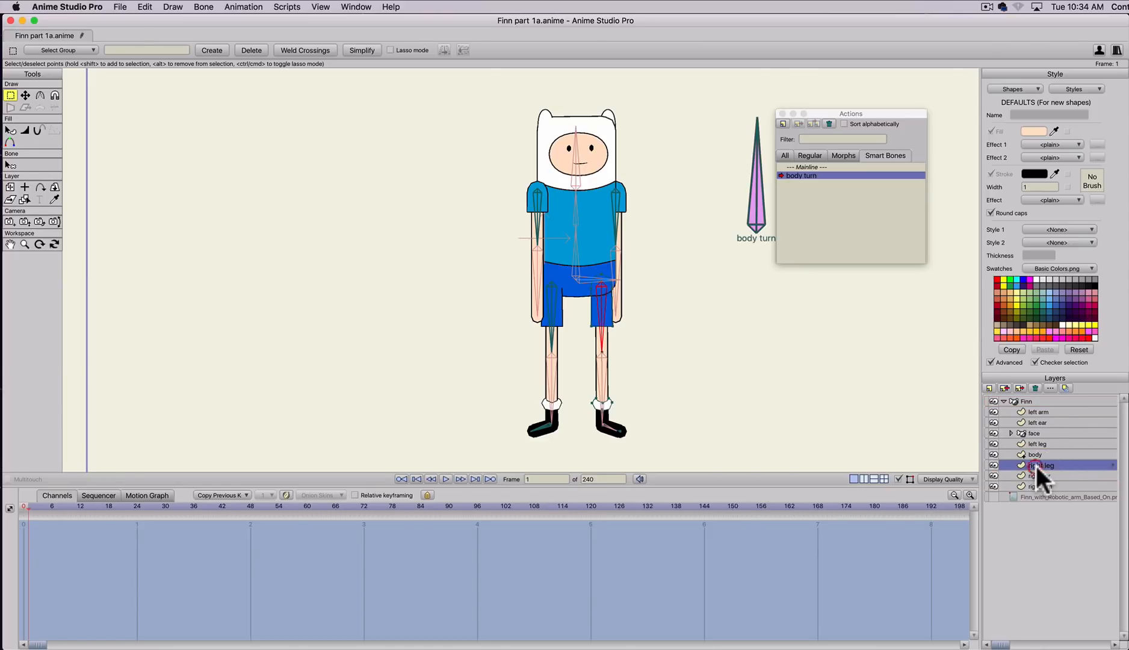
click(61, 506)
drag(61, 505, 124, 583)
click(1027, 399)
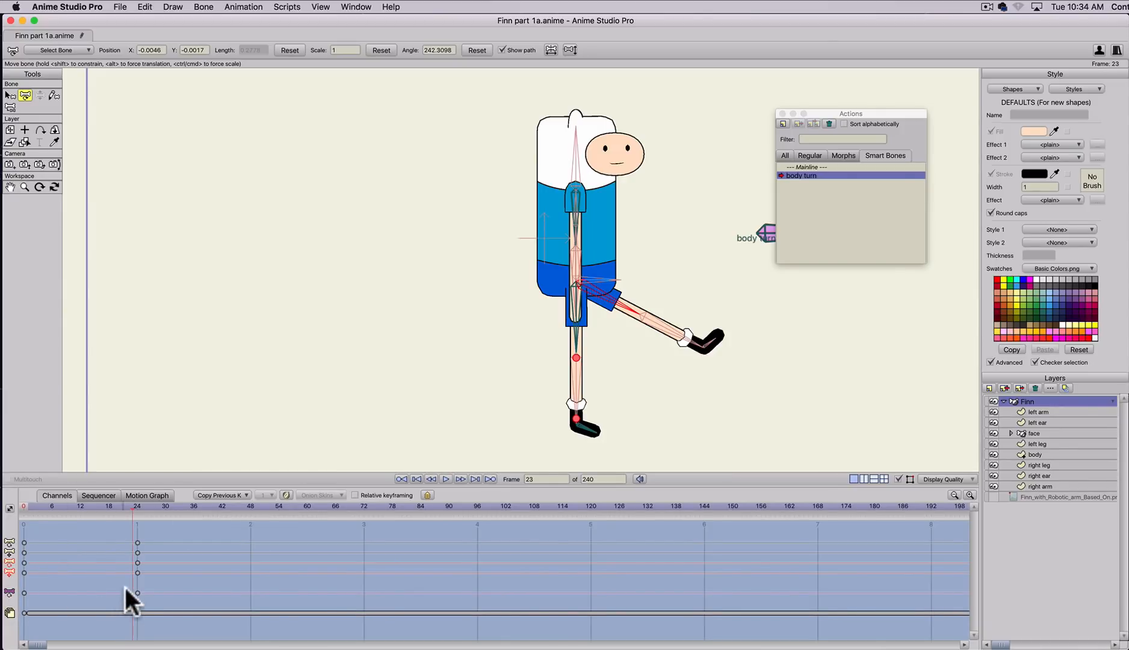
- Delete the keyframes of the body turn bone and of the right leg's test rotation at frame 24
key(BackSpace)
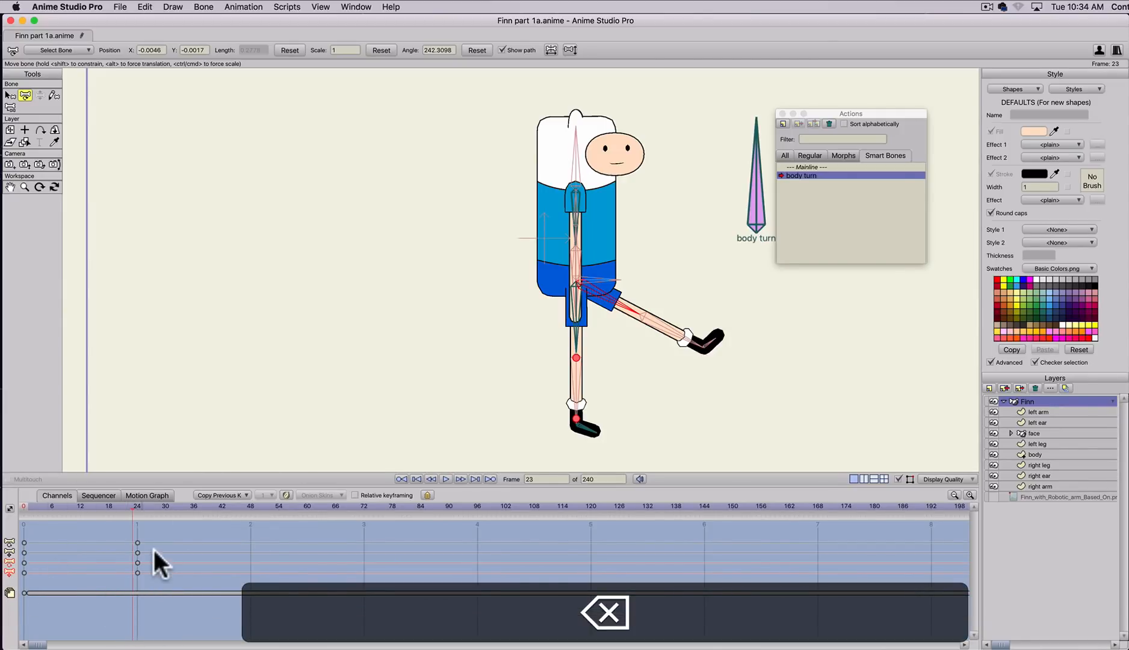
key(super+z)
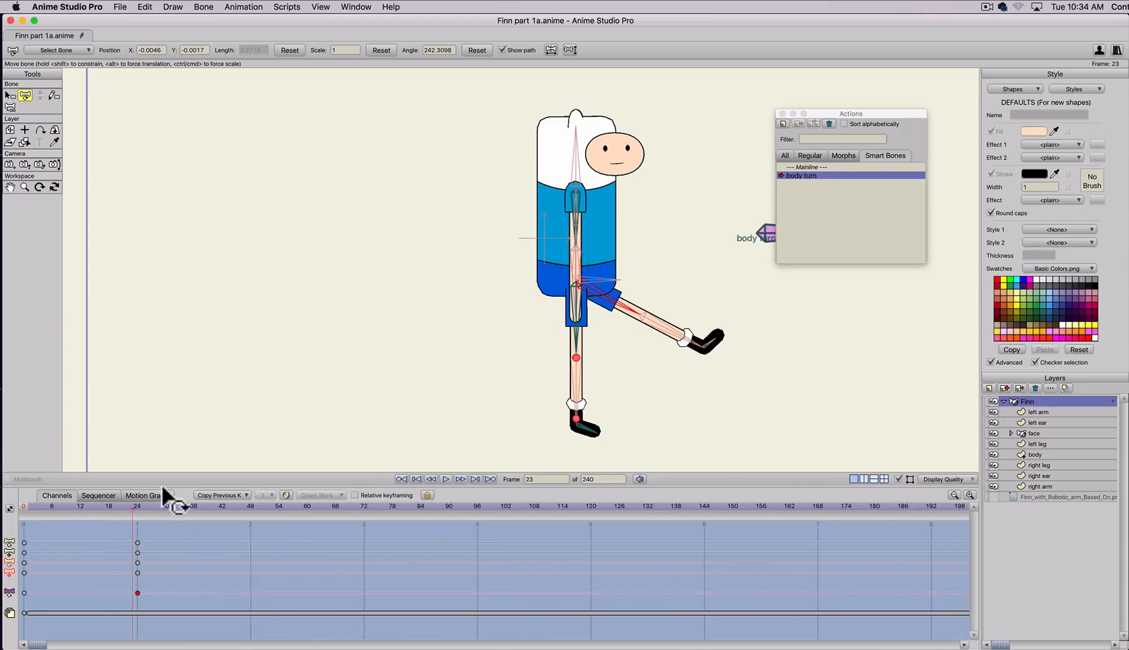
click(11, 570)
key(BackSpace)
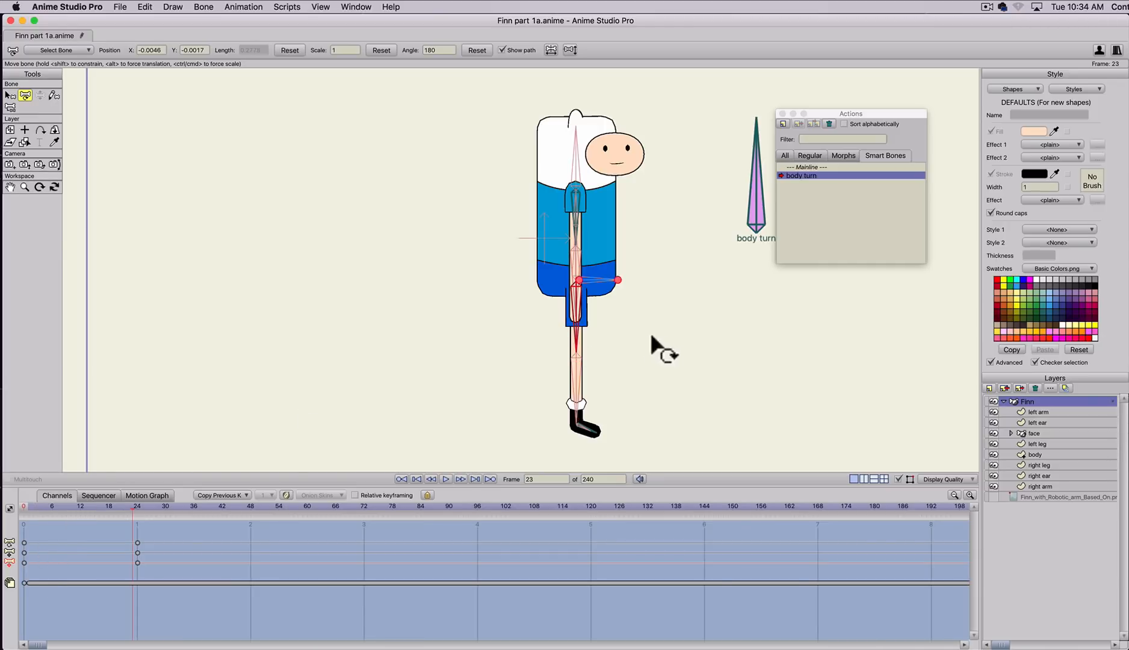
drag(24, 507, 146, 512)
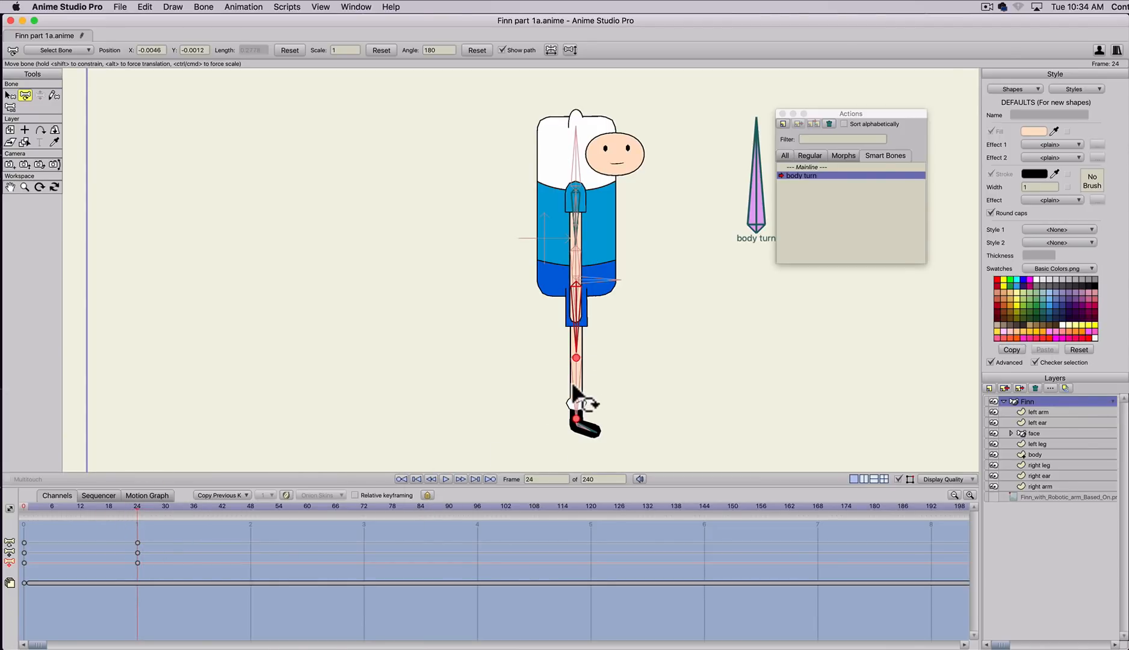
- Try bending the right lower leg backward at frame 24 and delete the bone keyframes at that frame
key(z)
drag(573, 388, 670, 336)
key(super+z)
click(128, 543)
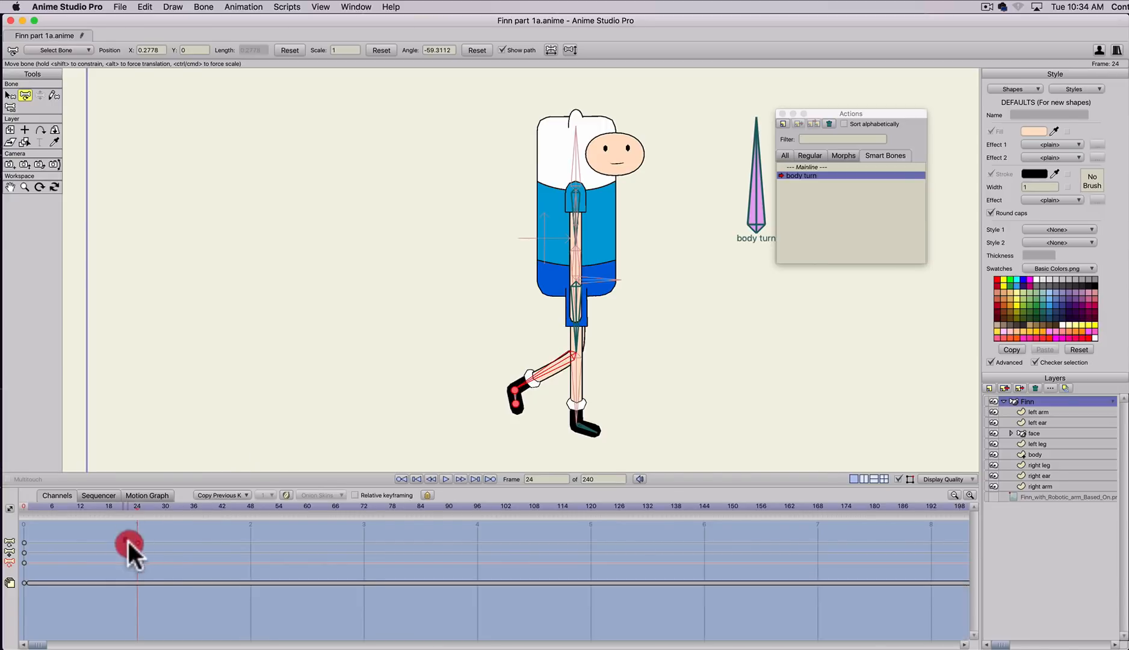
key(BackSpace)
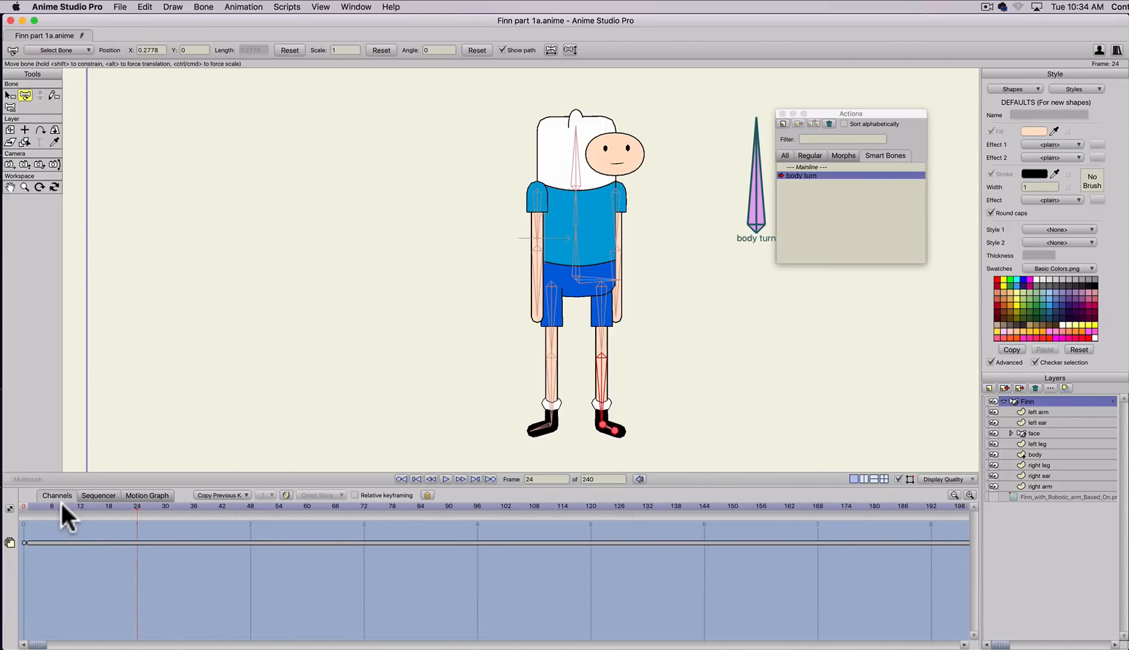
- Undo the keyframe deletion and the right lower leg rotation
drag(40, 506, 13, 510)
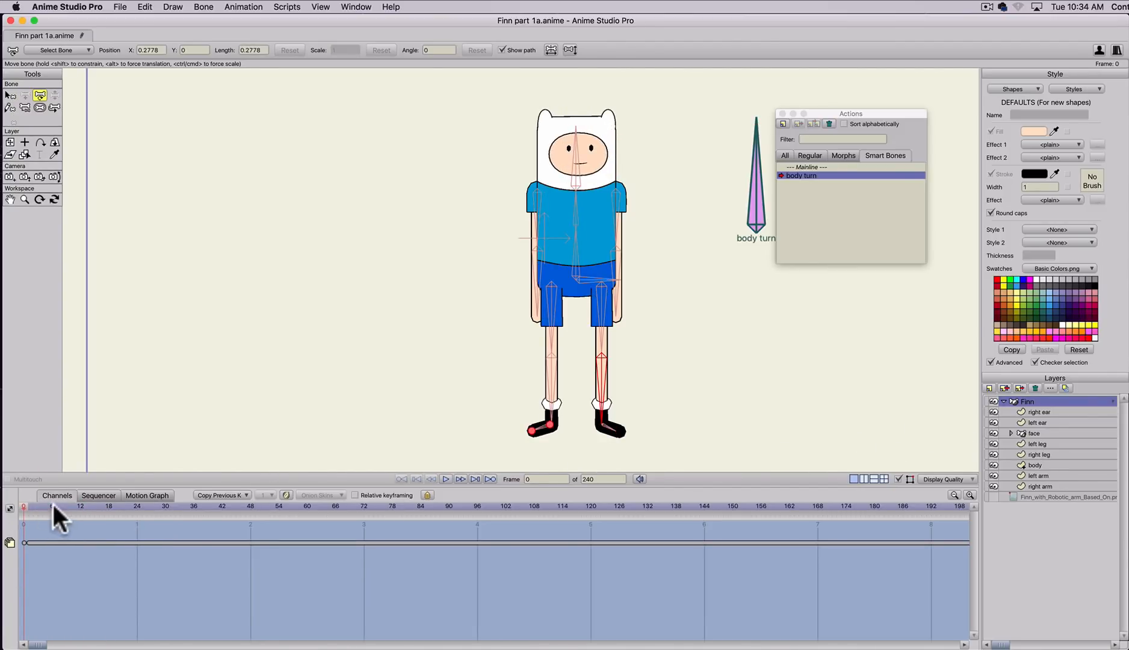
drag(52, 505, 233, 511)
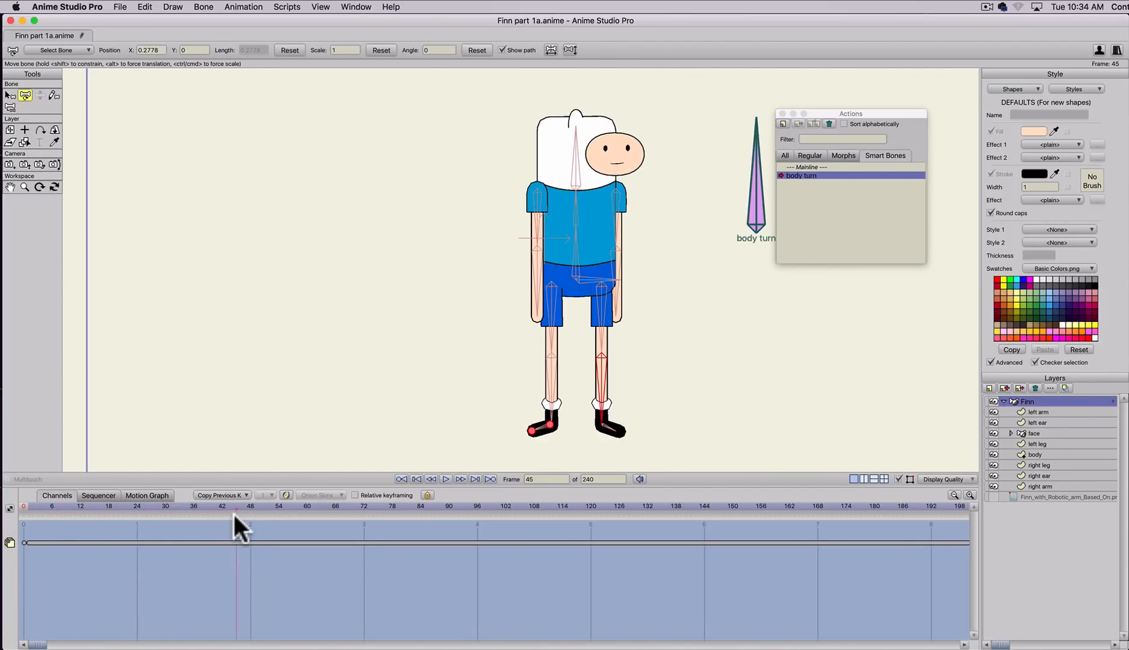
key(super+z)
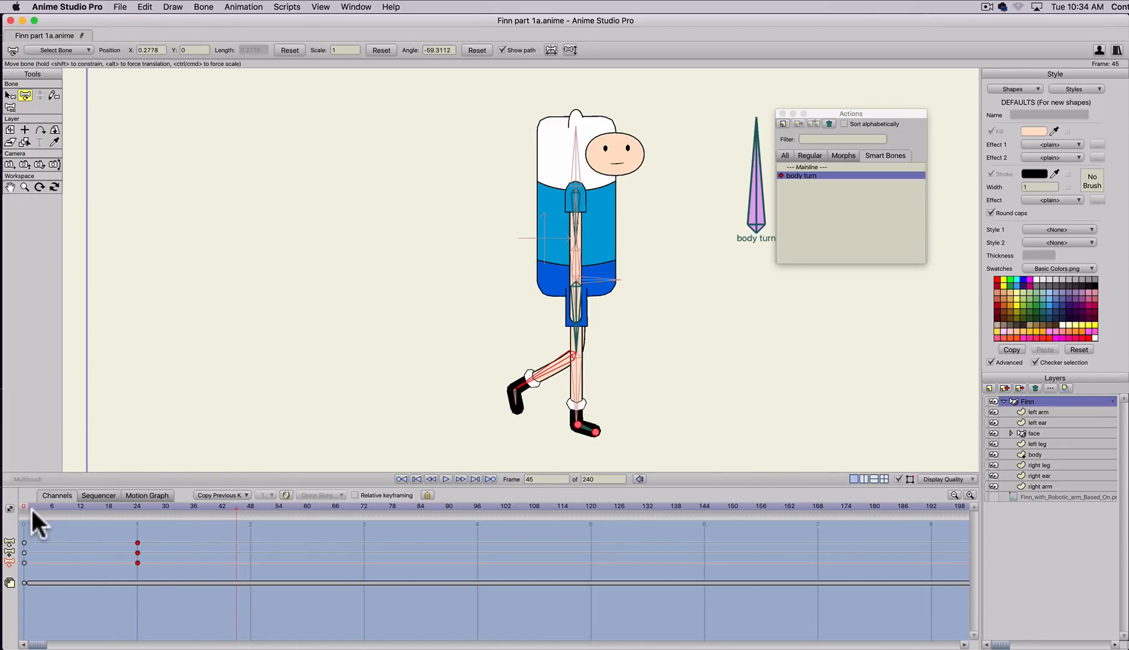
drag(22, 506, 176, 506)
key(super+z)
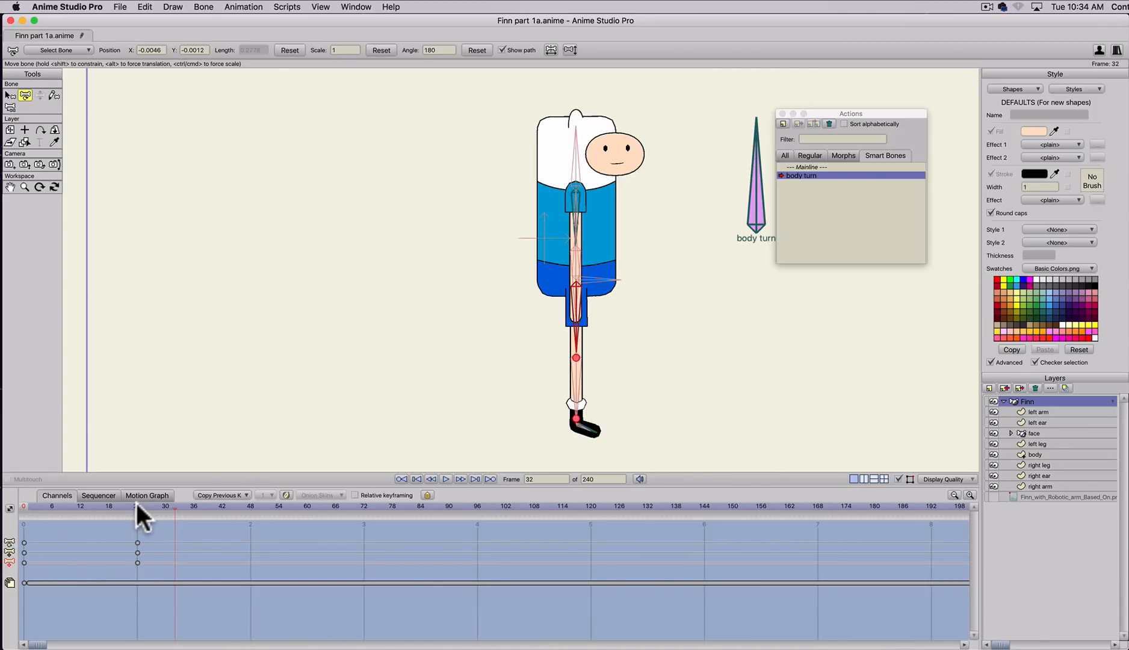
- Try rotating the body turn bone with Manipulate Bones on the mainline at frame 13
click(805, 165)
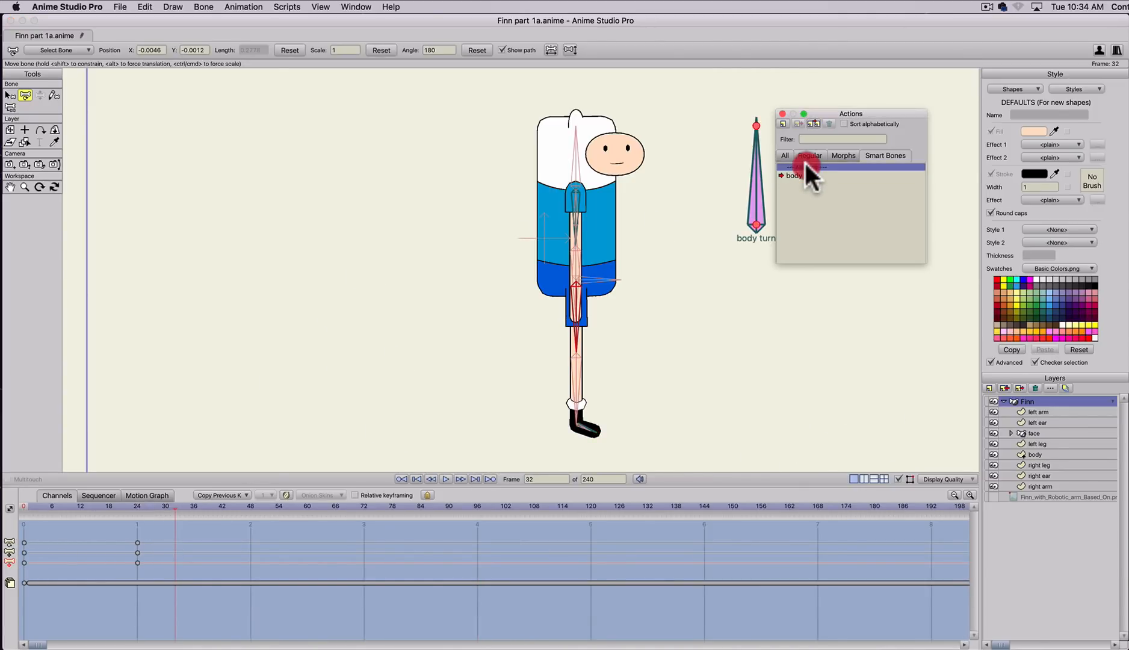
click(84, 504)
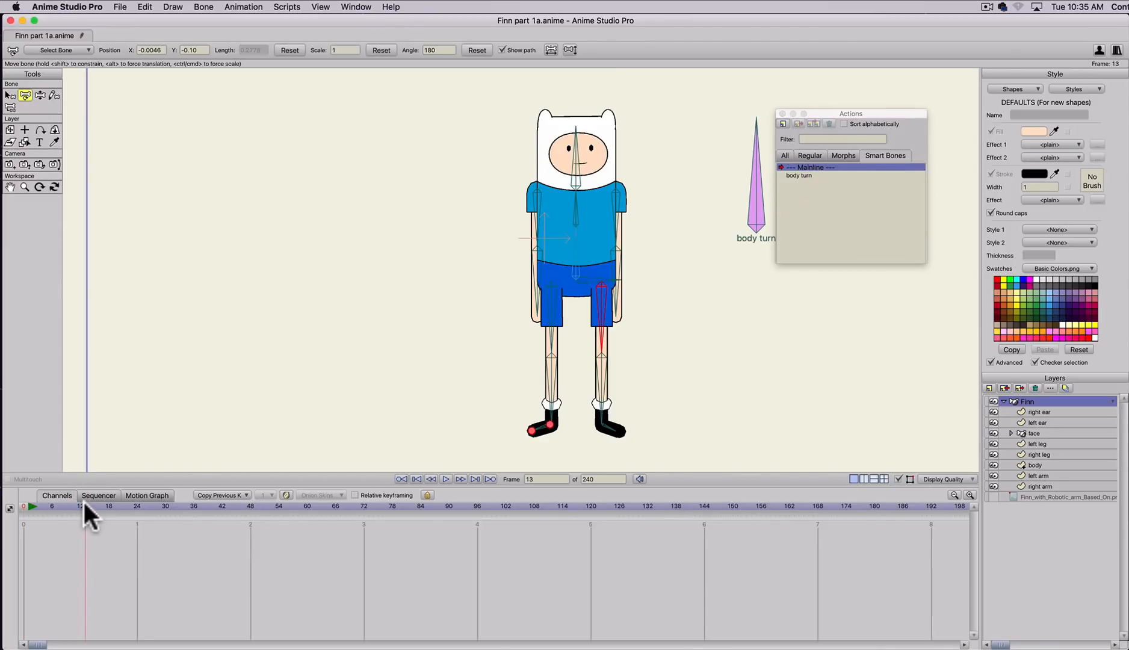
key(z)
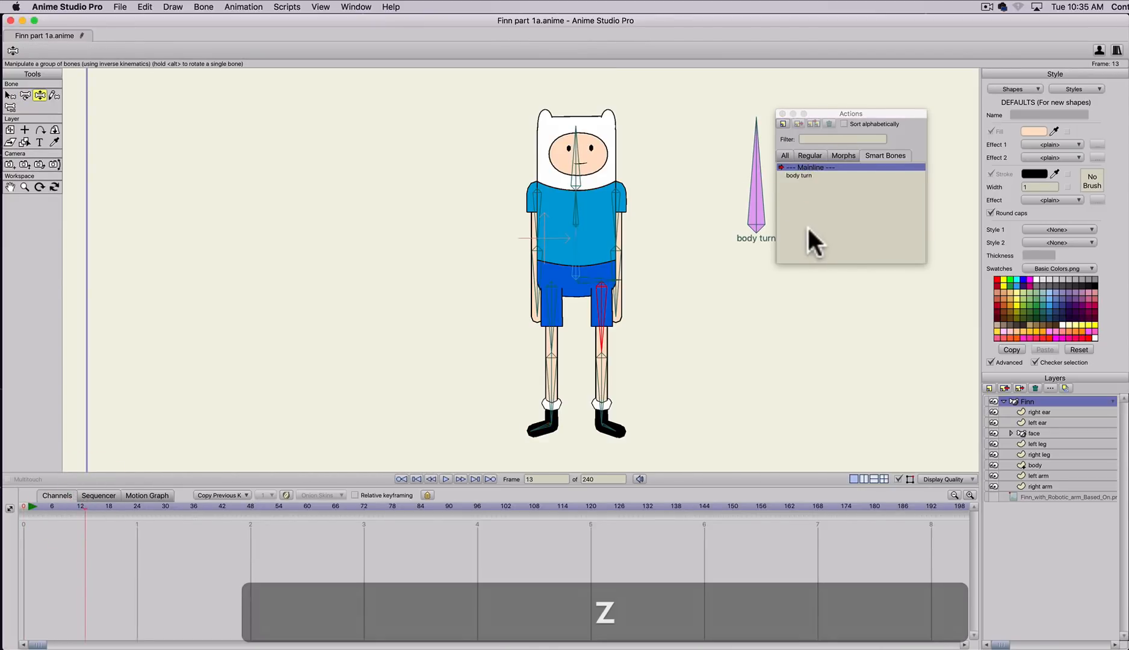
click(763, 171)
drag(789, 196, 776, 199)
key(super+z)
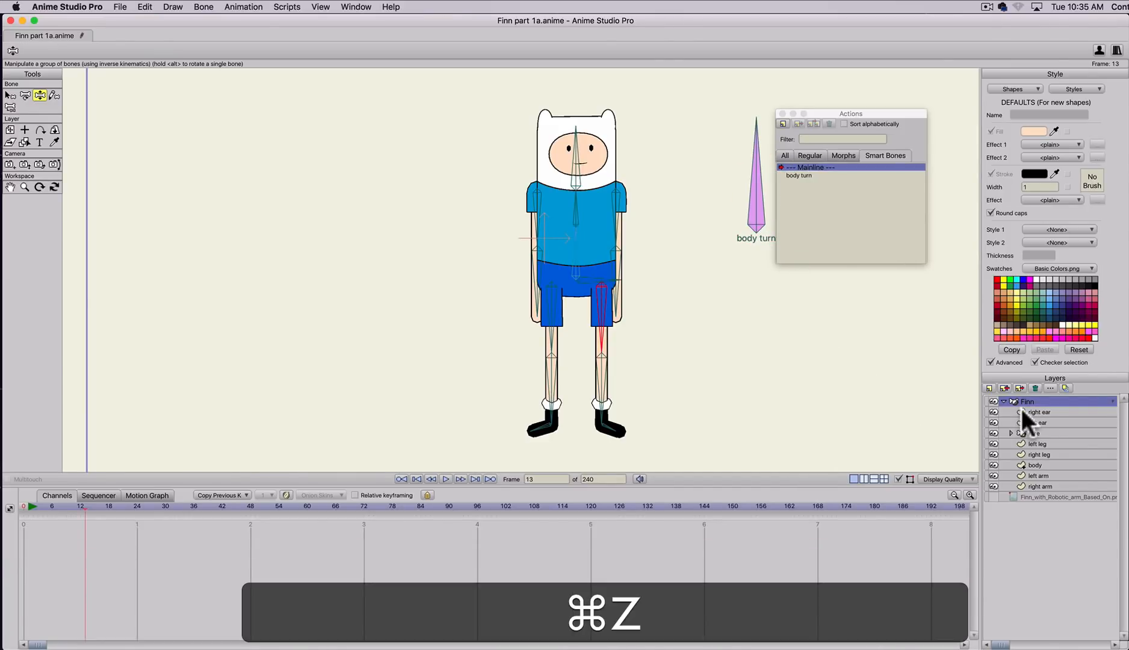
- Open the body turn action and rotate the body turn bone to 0° at frame 24 using Transform Bone
double_click(793, 175)
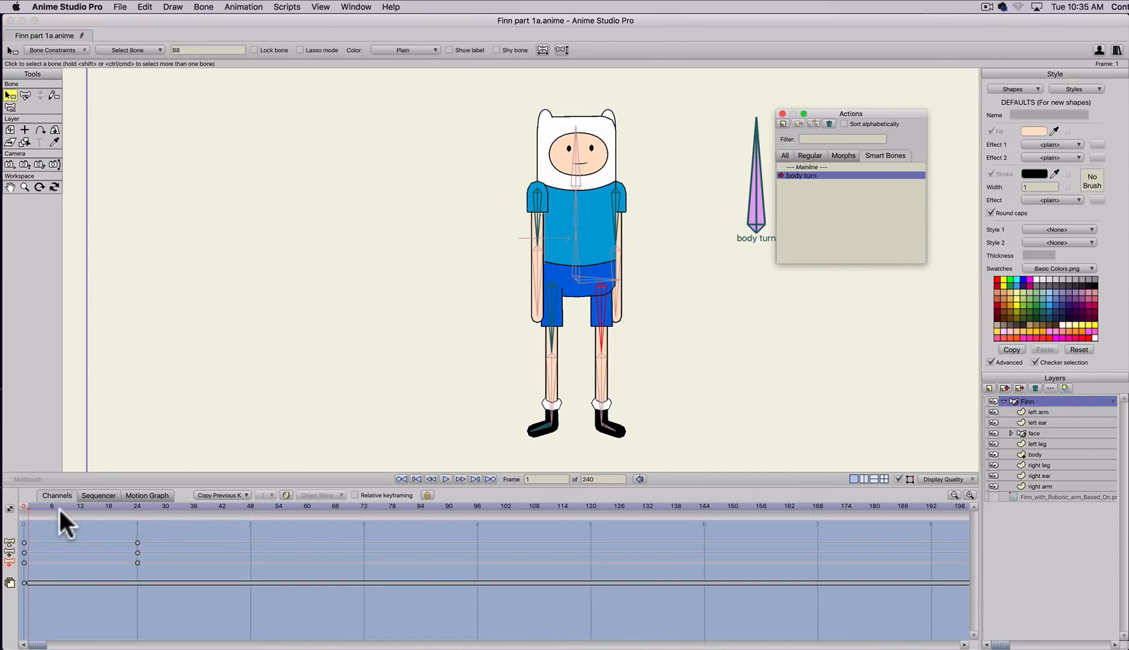
drag(27, 507, 139, 508)
drag(848, 114, 894, 78)
key(t)
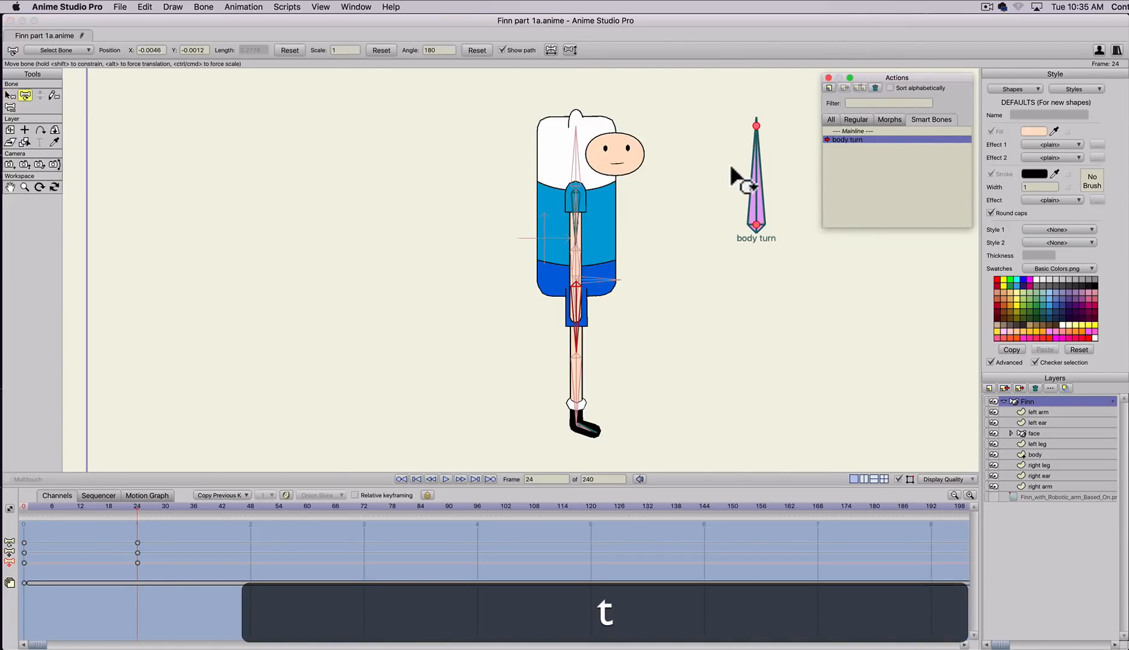
click(764, 177)
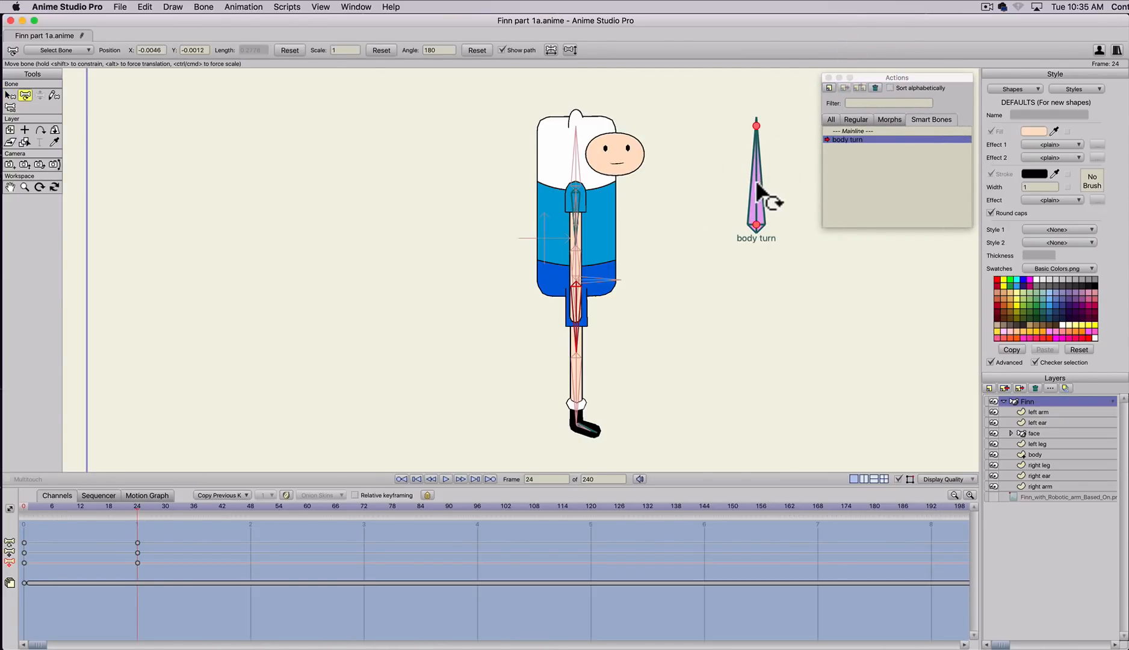
key(t)
drag(763, 189, 812, 238)
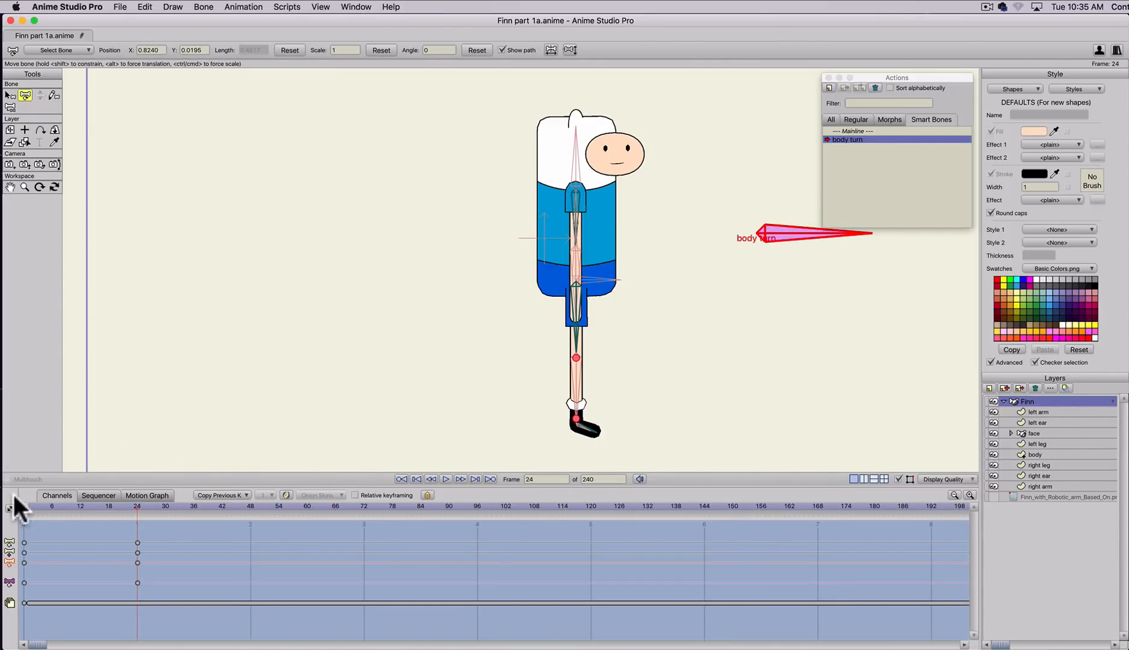
- Return to the mainline and rotate the body turn bone to about 78° at frame 13
double_click(854, 130)
key(t)
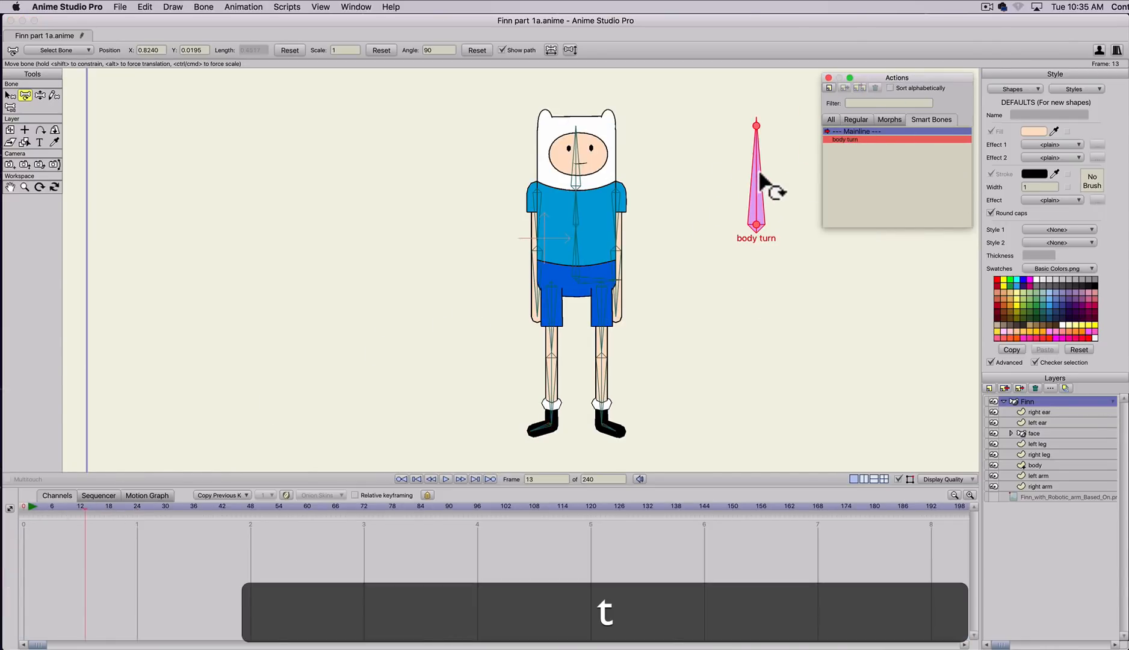
click(777, 191)
drag(762, 173, 794, 188)
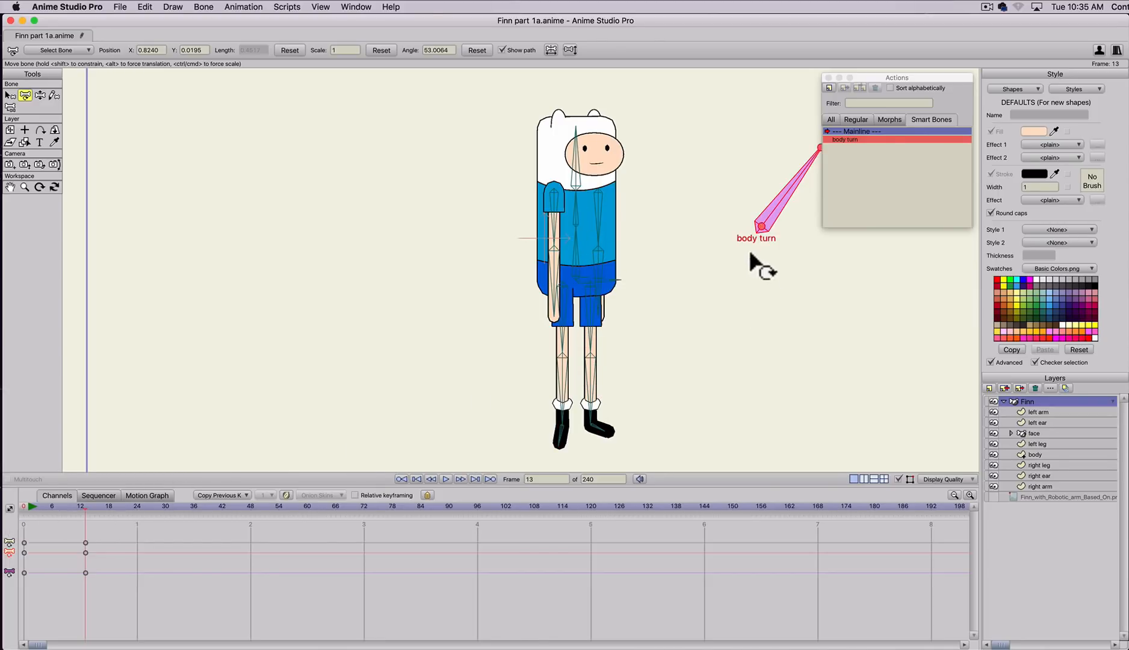
click(774, 173)
mouse_move(775, 174)
mouse_down()
mouse_move(766, 170)
mouse_move(780, 183)
mouse_up()
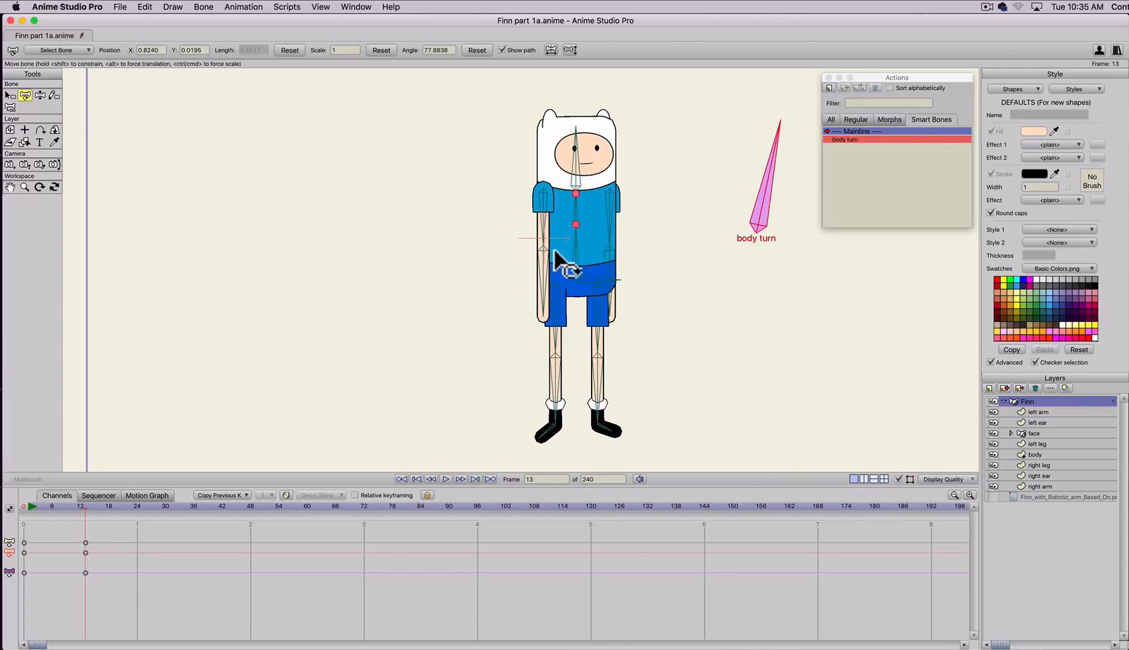
- Bend the left arm across the body and reposition the left foot and leg with the bone tools
drag(543, 283, 571, 329)
key(z)
key(z)
drag(549, 428, 577, 436)
key(t)
key(z)
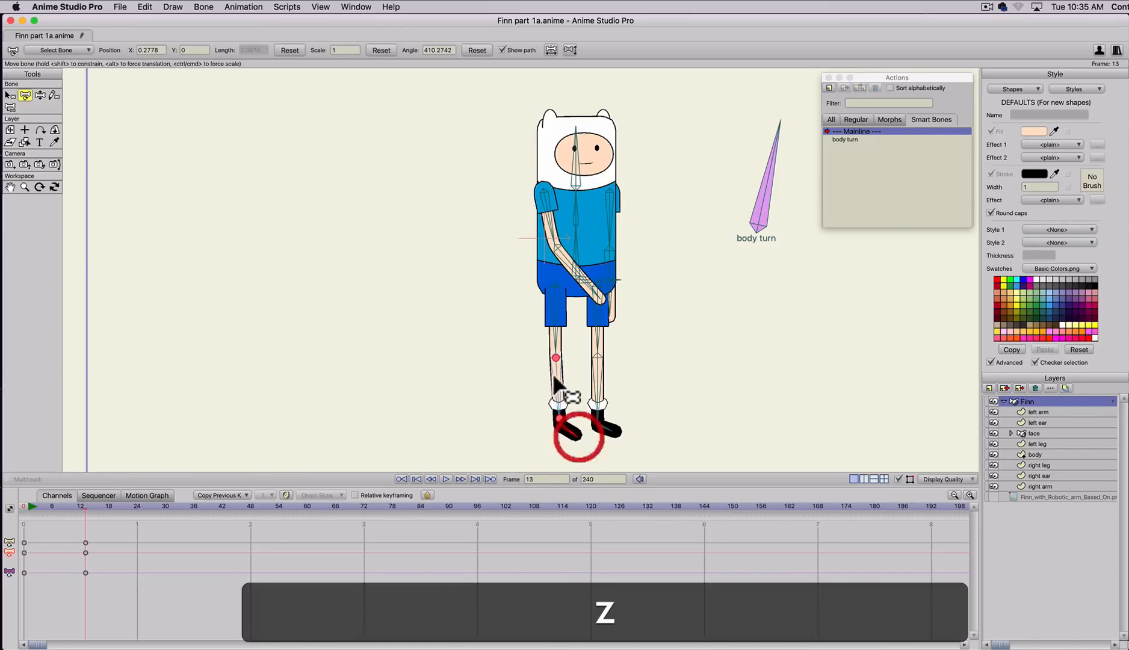
drag(552, 388, 547, 421)
- Rotate the body turn bone until the character is in full side view, and bend both legs into a running stance
drag(765, 175, 772, 241)
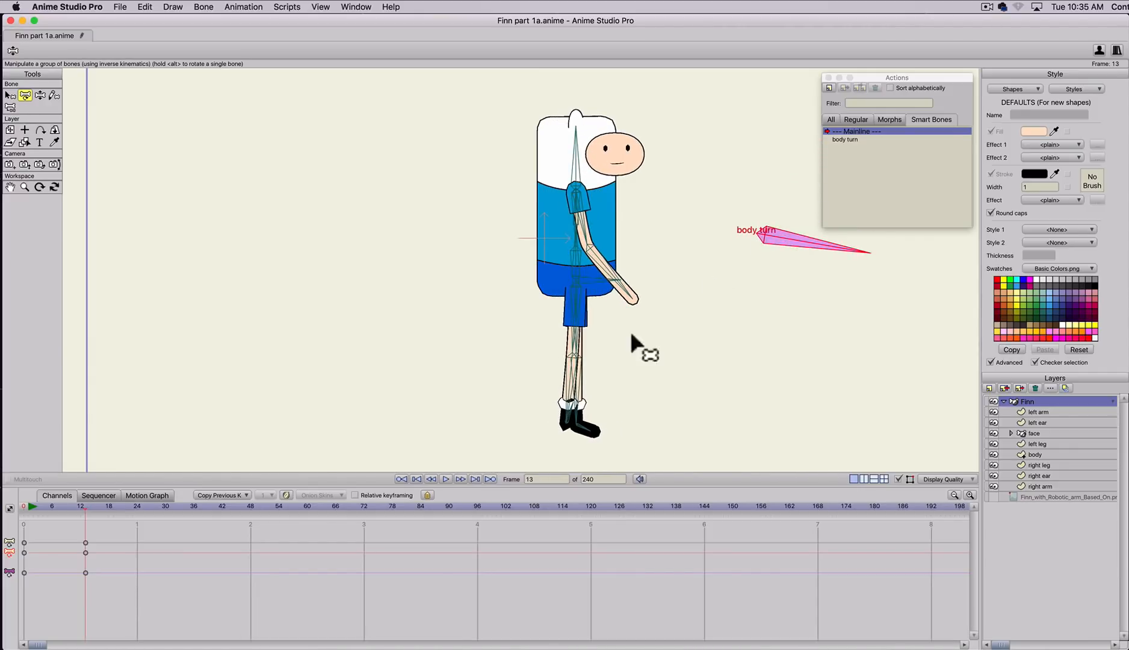
drag(574, 420, 592, 433)
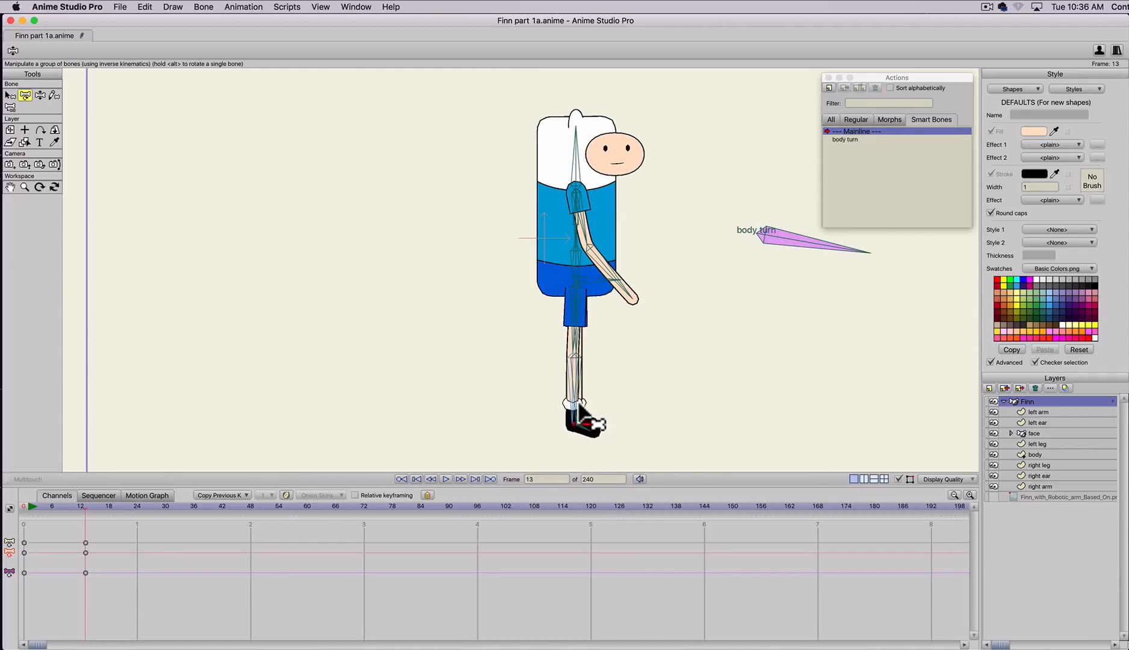
click(643, 390)
drag(642, 389, 557, 348)
- Swing the left upper arm back and bend the forearm forward across the waist
drag(600, 254, 524, 246)
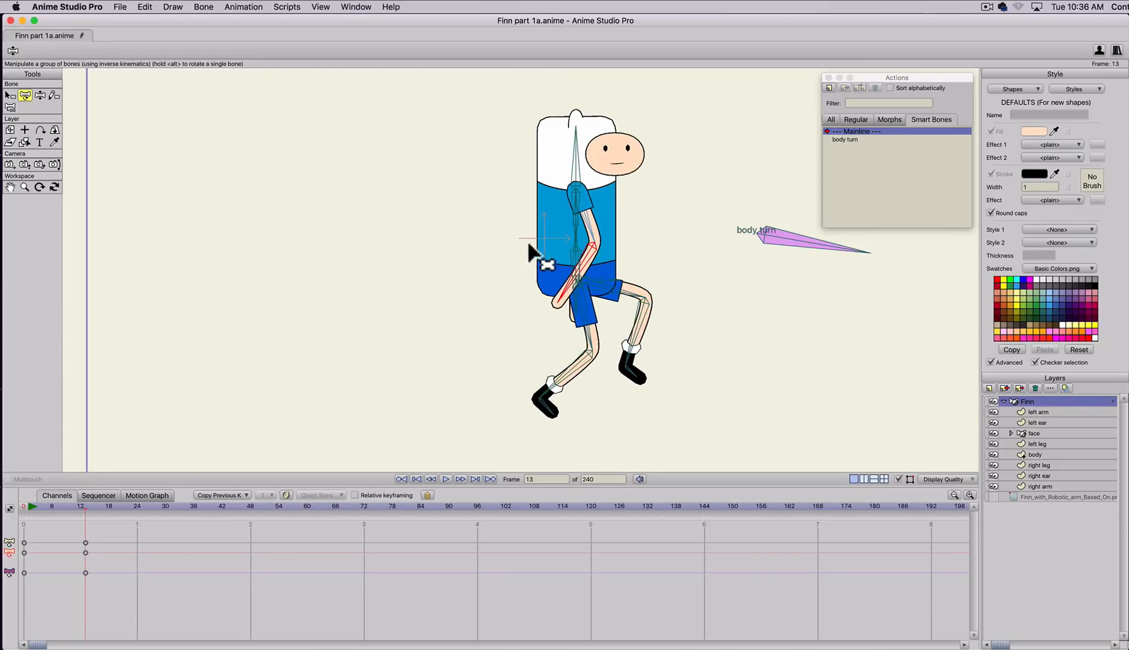
click(568, 293)
drag(568, 297, 609, 281)
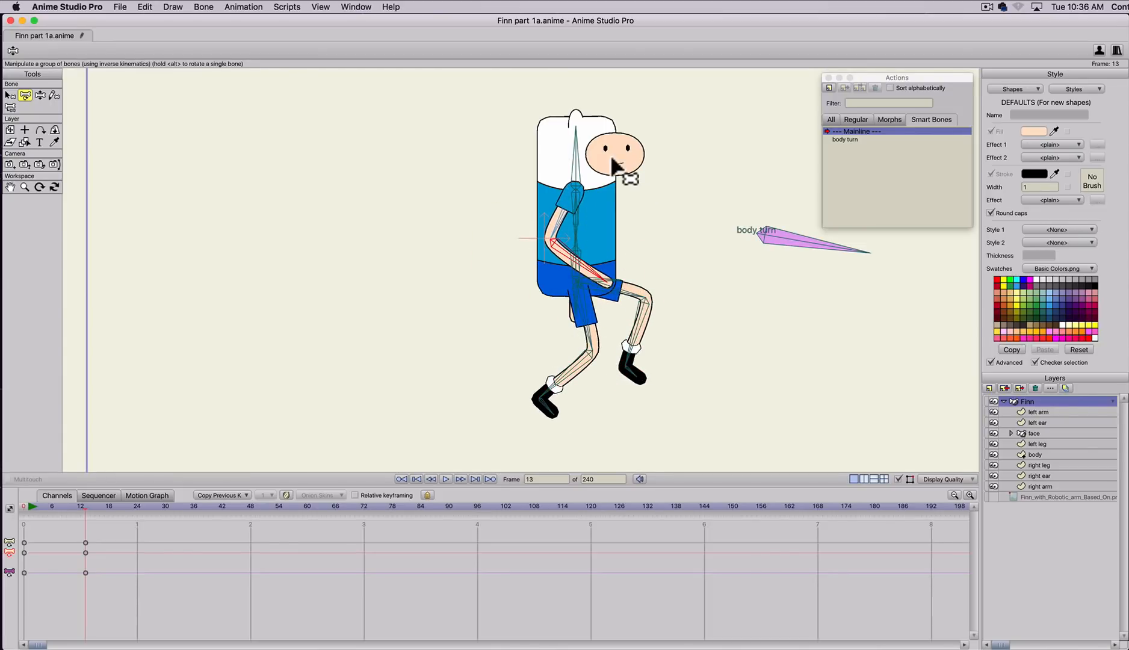
- Render a preview of the side-view pose at frame 13 and scrub the timeline to check the turn
key(super+r)
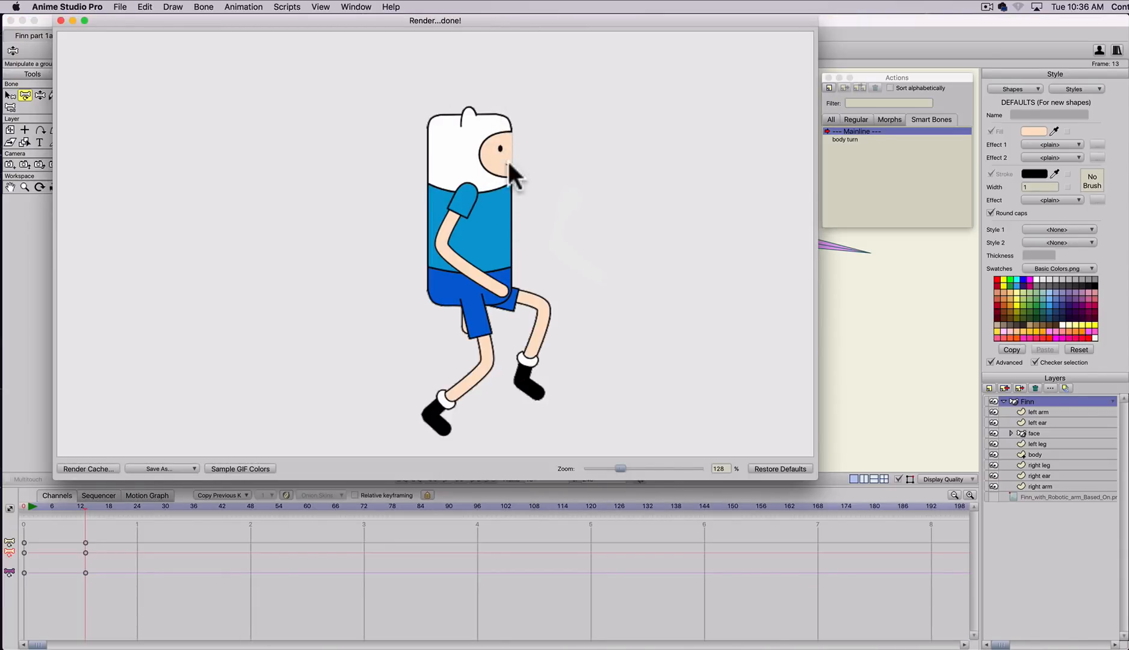
click(60, 20)
scroll(499, 282, down, 2)
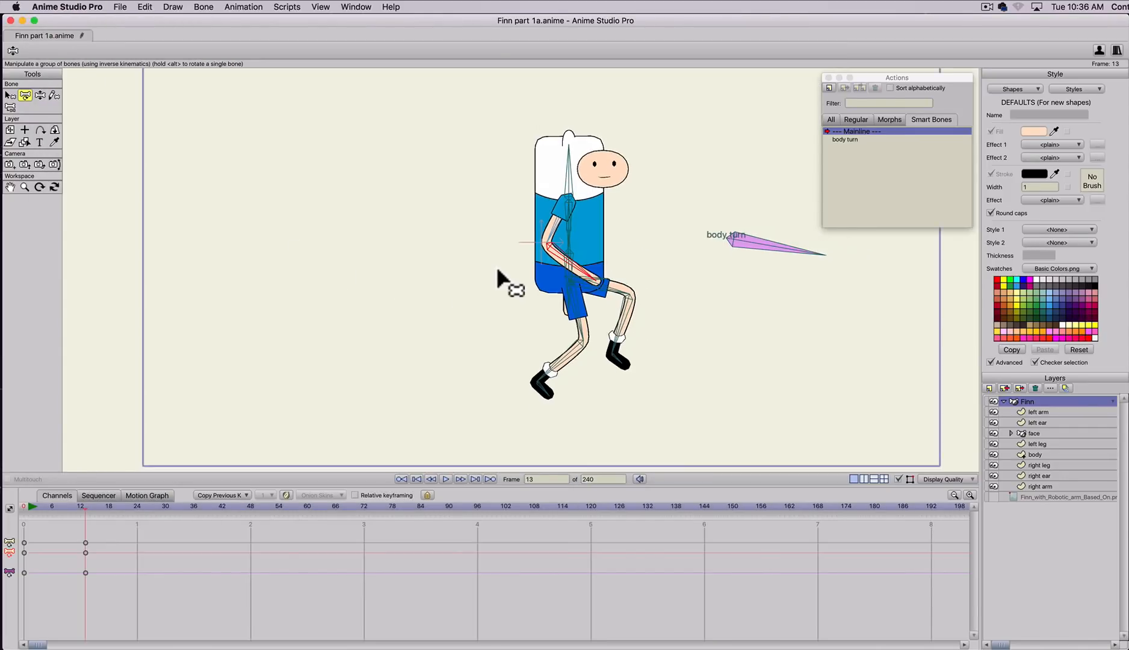
scroll(605, 178, up, 1)
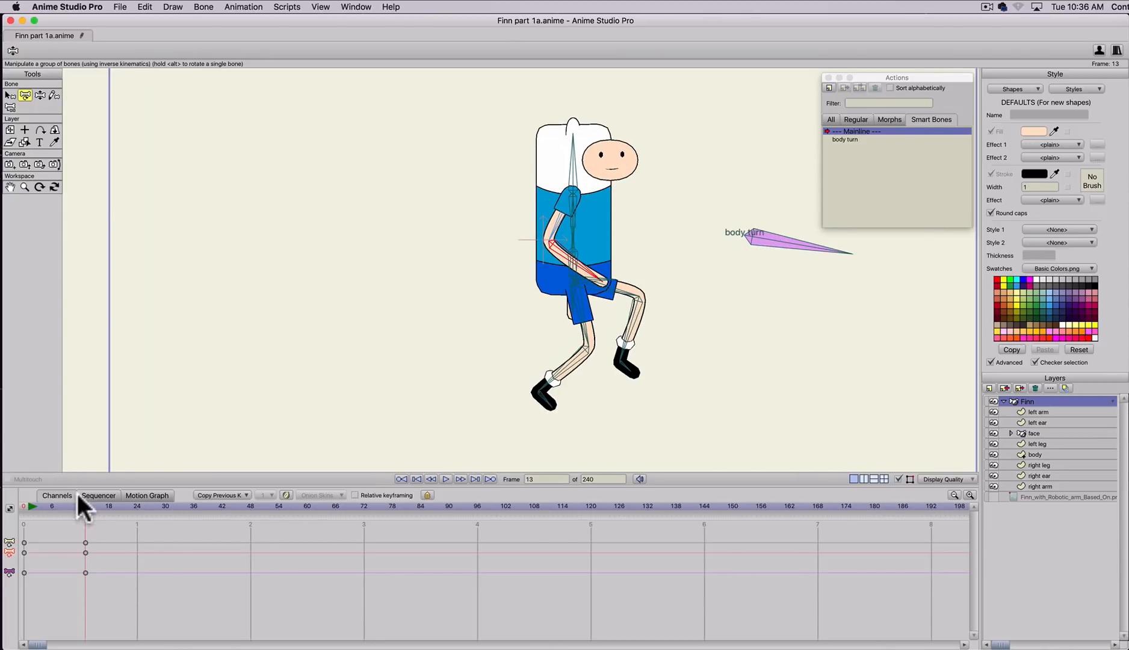
drag(38, 511, 84, 513)
key(z)
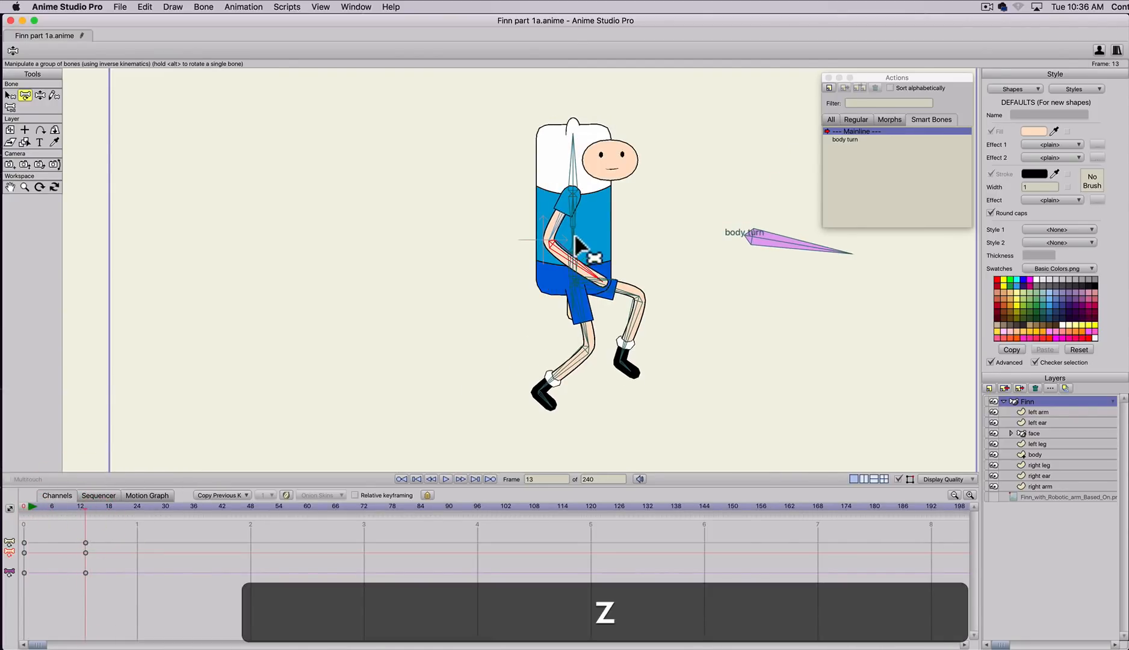
- Lean the torso forward at frame 13, stretch the legs back and raise both arms ahead into a flying pose
drag(573, 280, 734, 272)
key(z)
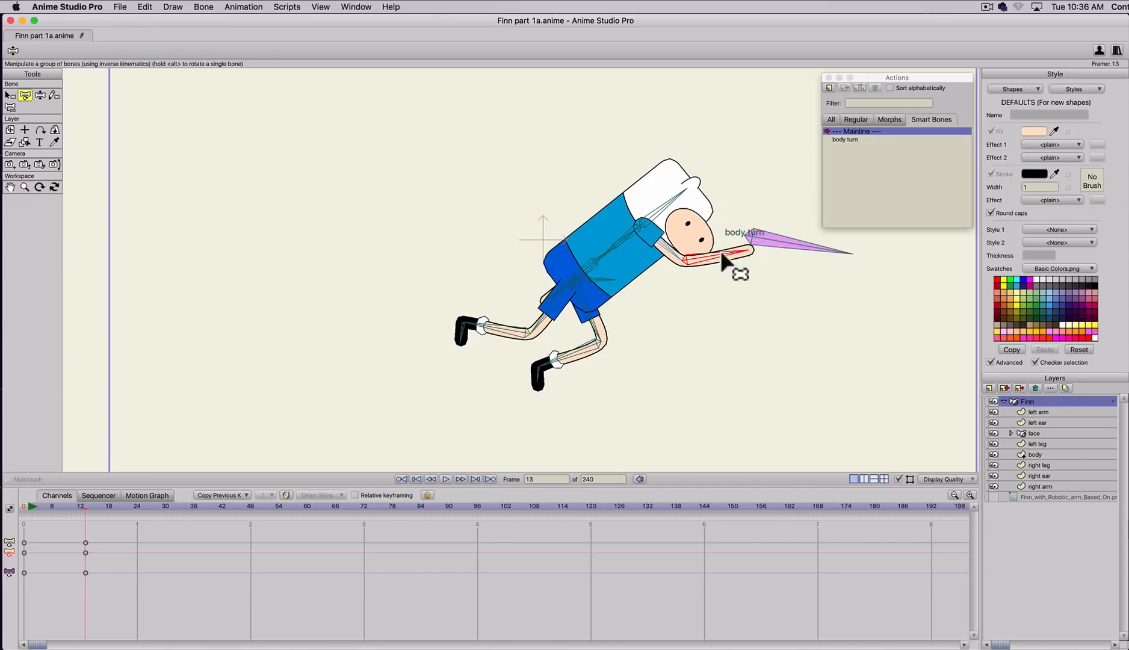
drag(586, 355, 470, 324)
drag(638, 236, 716, 162)
drag(731, 275, 738, 201)
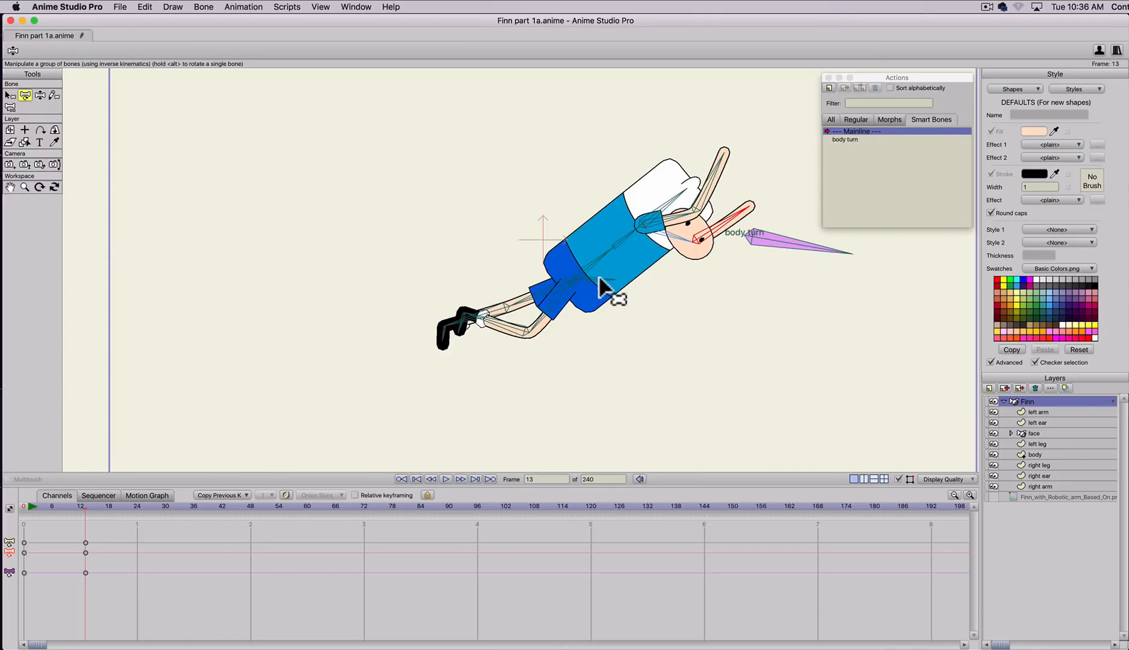
- Tilt the torso further until the figure is nearly horizontal and render a preview of the flying pose
drag(600, 289, 603, 291)
key(super+r)
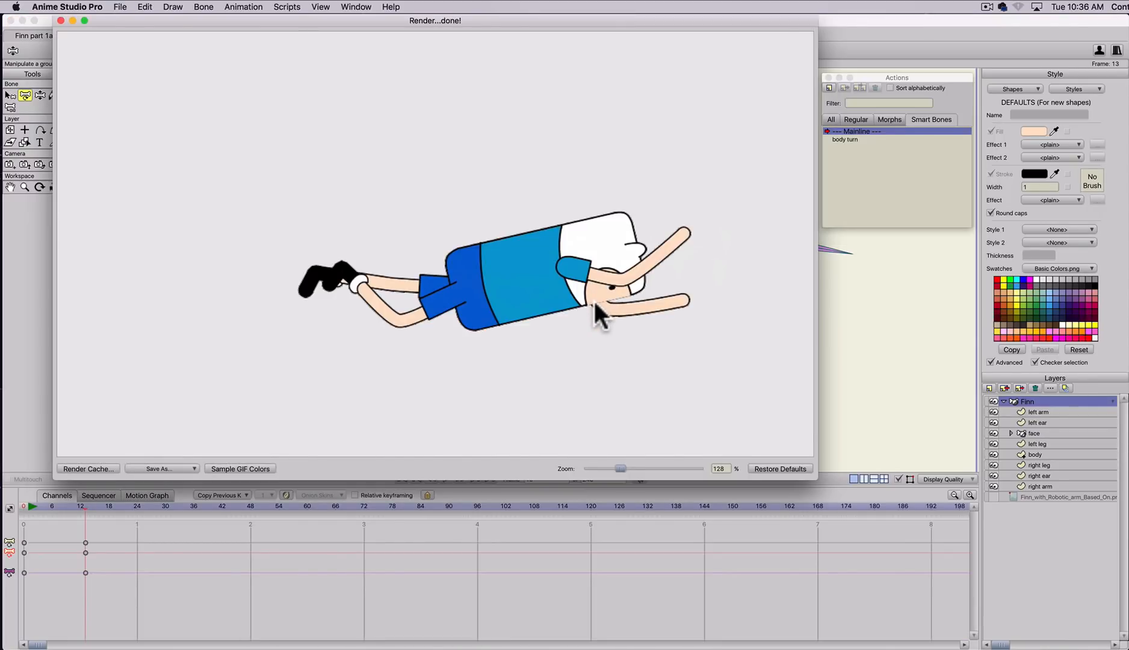
click(61, 21)
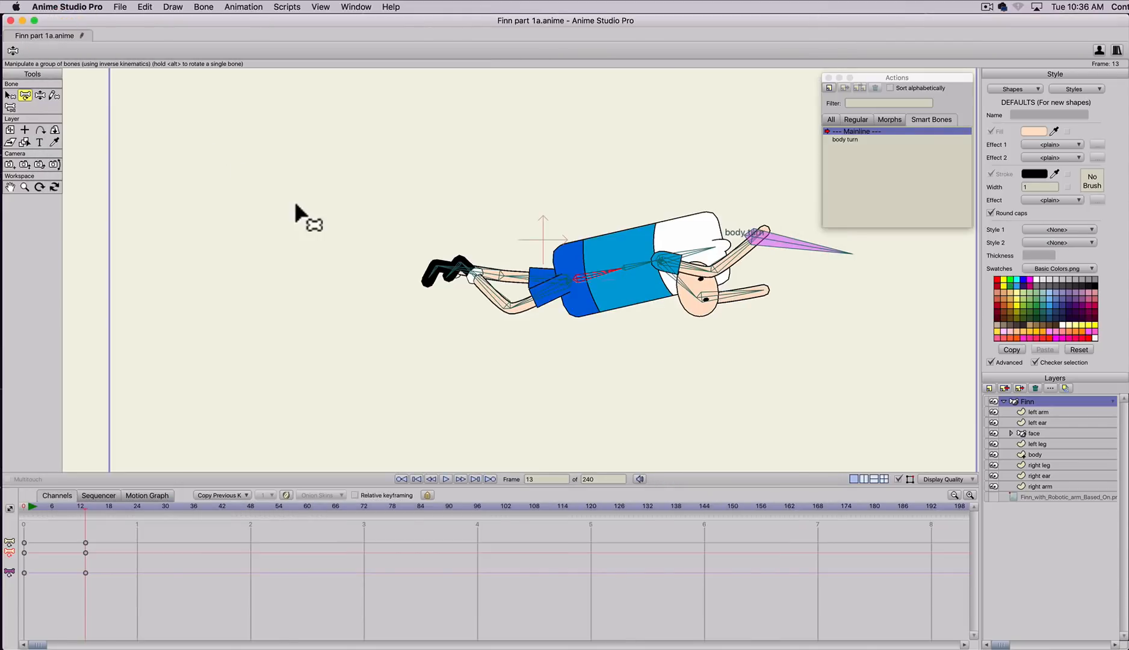
- Return to frame 0 and delete all the test pose keyframes from the mainline timeline
drag(41, 505, 24, 506)
drag(113, 540, 5, 585)
key(BackSpace)
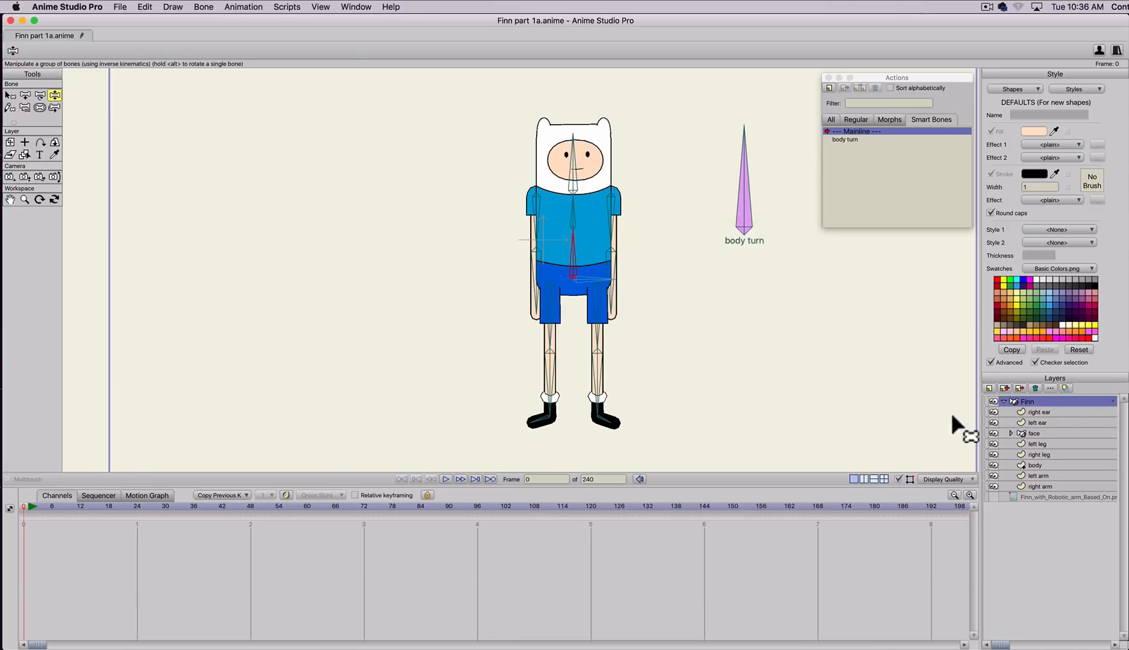
- Expand the face group and rearrange the points on the mouth layer to give Finn a wide open mouth
click(1011, 433)
click(1041, 452)
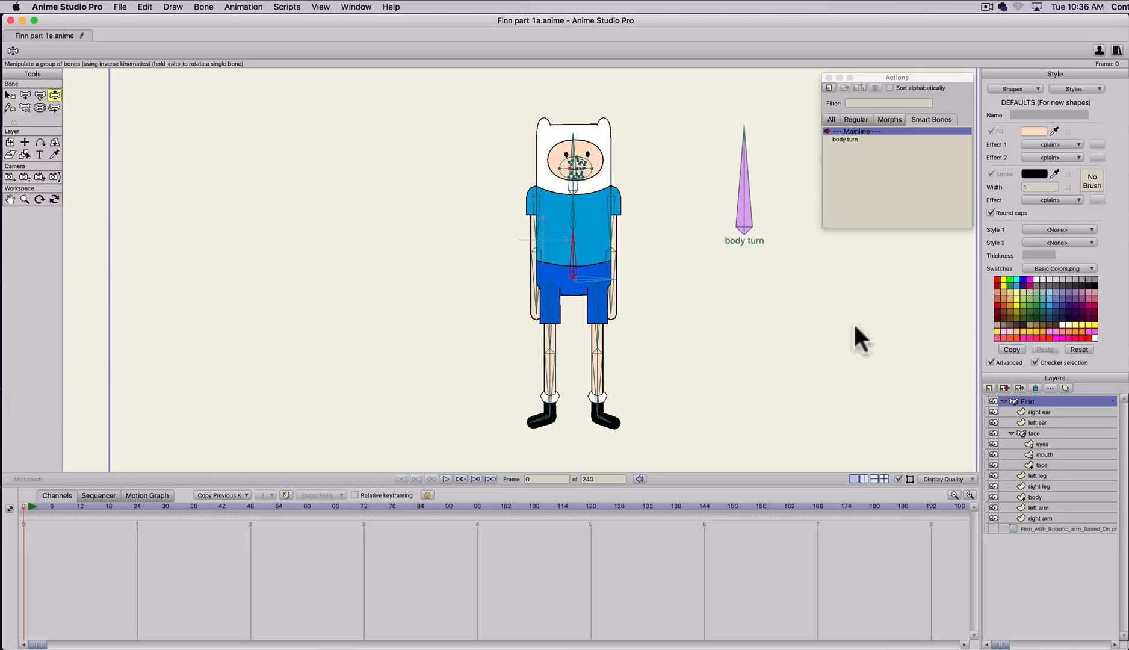
scroll(567, 196, up, 4)
mouse_move(566, 196)
mouse_down()
mouse_move(568, 243)
mouse_move(492, 352)
mouse_up()
scroll(519, 296, up, 3)
key(t)
click(562, 236)
mouse_move(563, 236)
mouse_down()
mouse_move(562, 295)
mouse_move(550, 242)
mouse_move(584, 252)
mouse_move(533, 279)
mouse_up()
- Move the lower teeth points up so the teeth line the bottom of the open mouth
key(t)
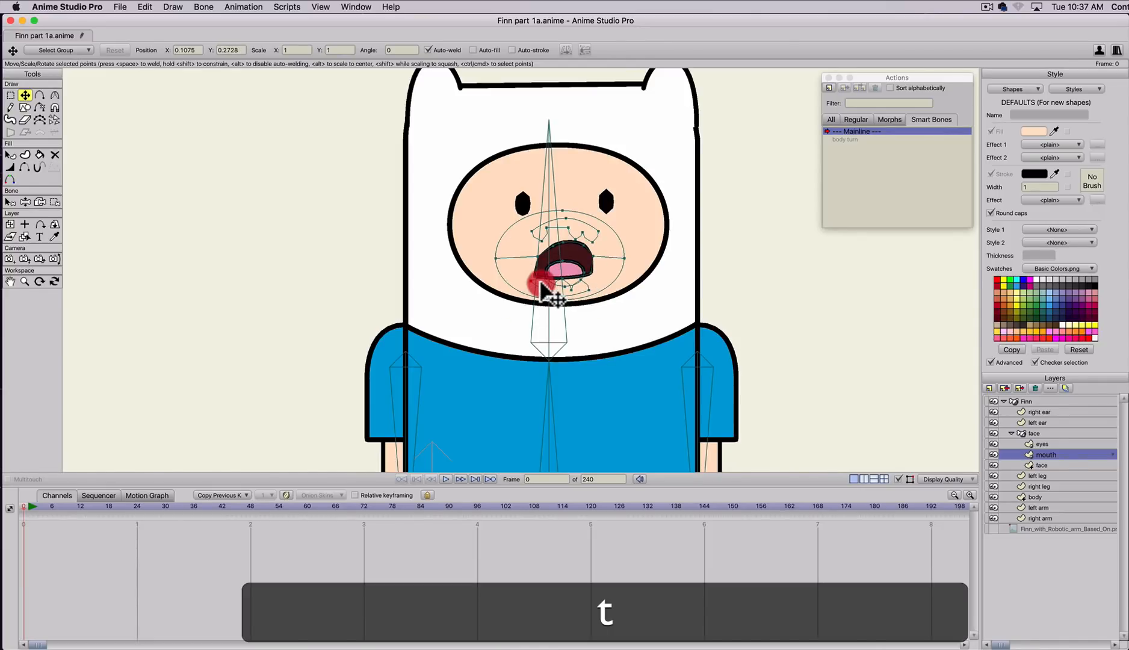
click(541, 290)
mouse_move(544, 295)
mouse_down()
mouse_move(560, 275)
mouse_move(562, 229)
mouse_up()
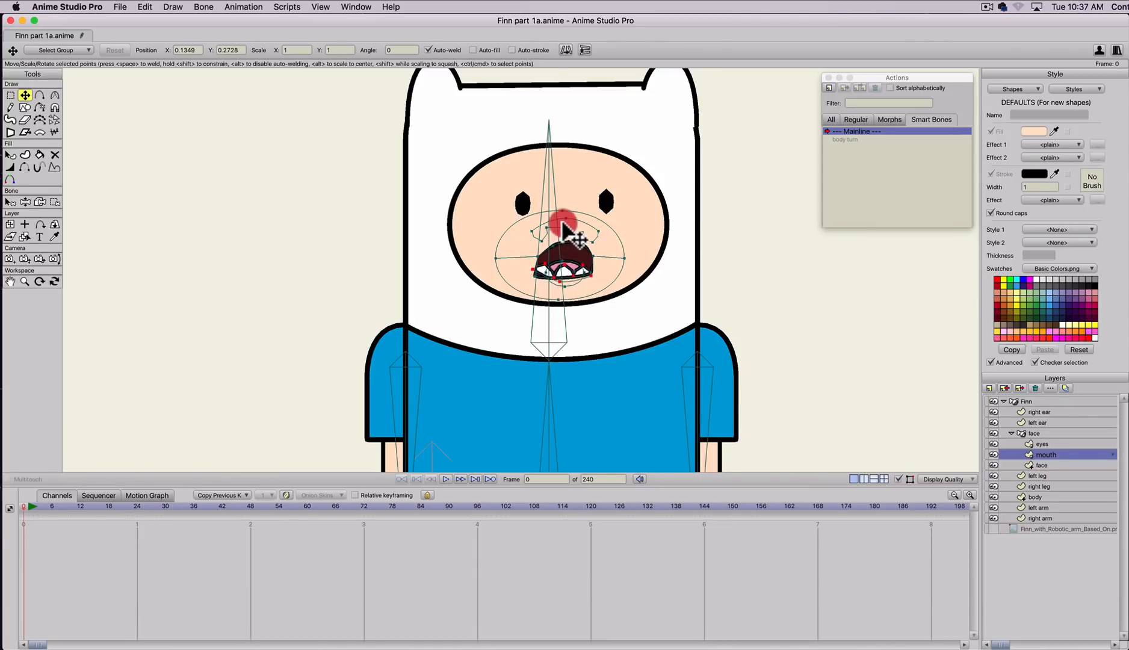
key(t)
drag(531, 277, 530, 276)
- Move the upper teeth points down so the teeth line the top of the open mouth
key(t)
click(547, 227)
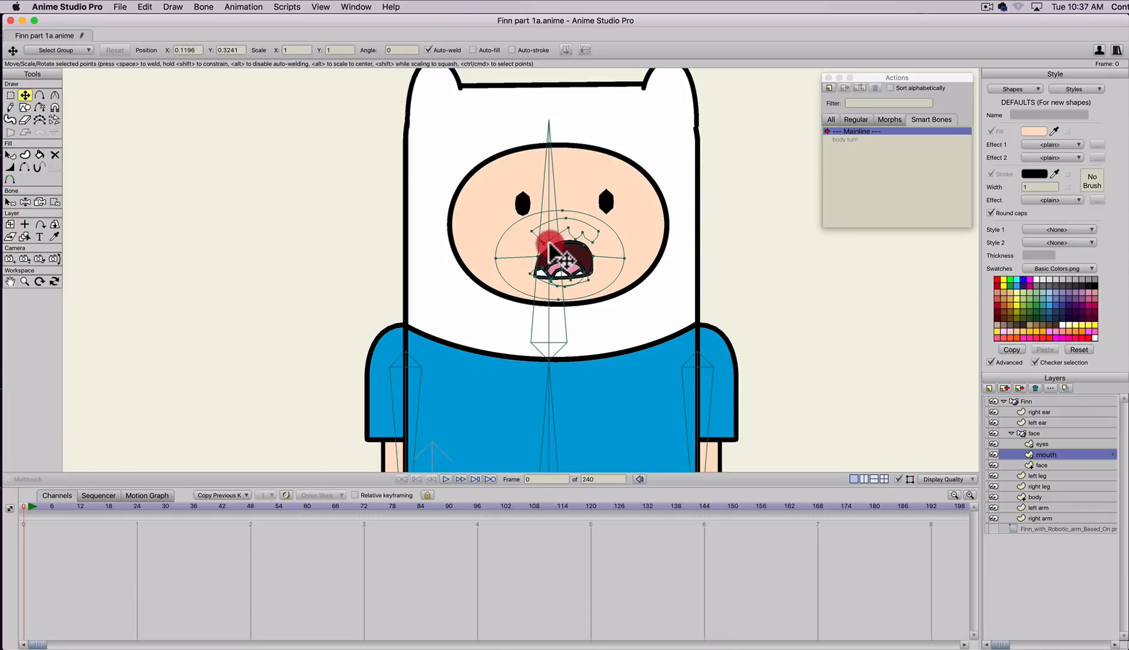
key(t)
drag(552, 228, 568, 243)
click(560, 224)
key(t)
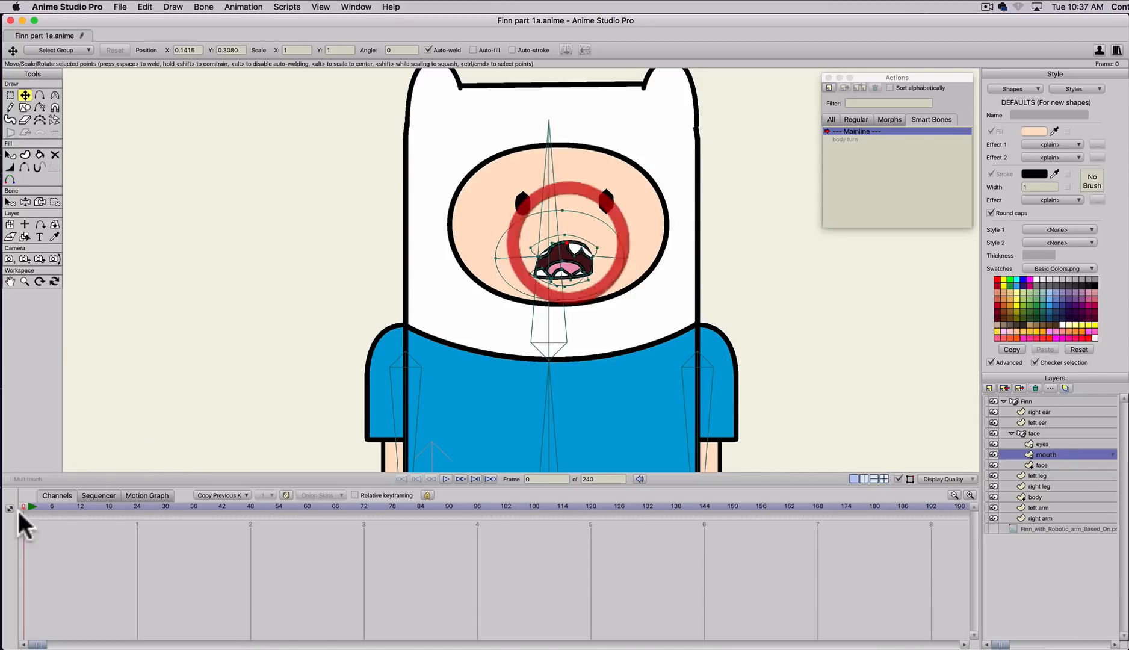
- Select the Finn bone layer and make the body turn action active for editing
click(1025, 401)
double_click(1025, 400)
click(855, 464)
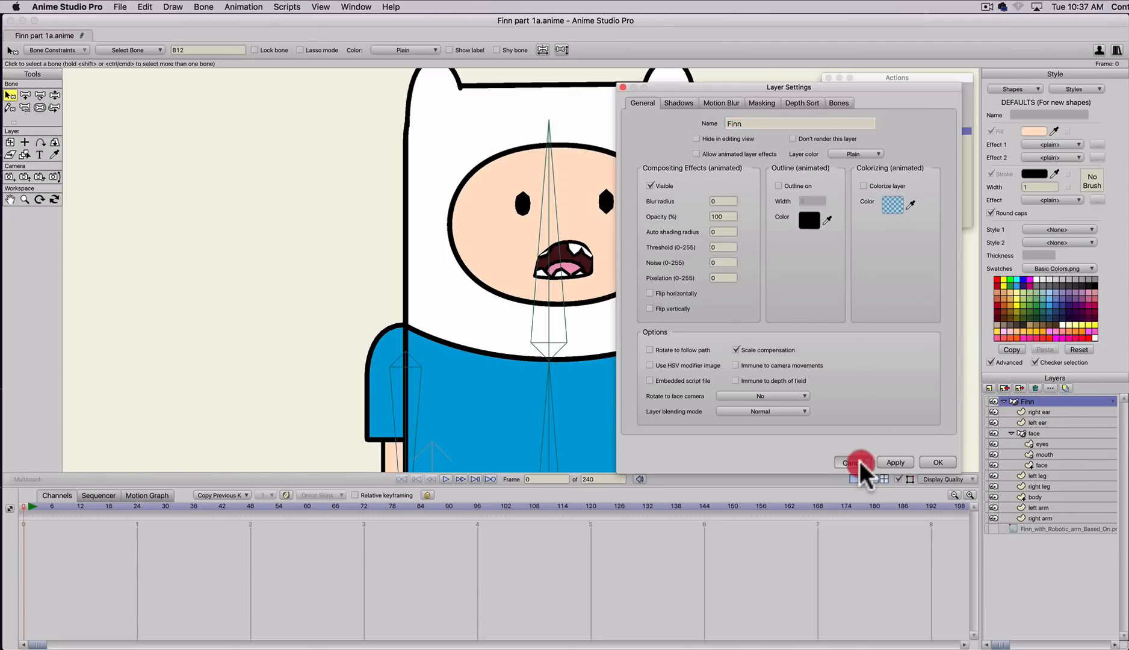
click(859, 140)
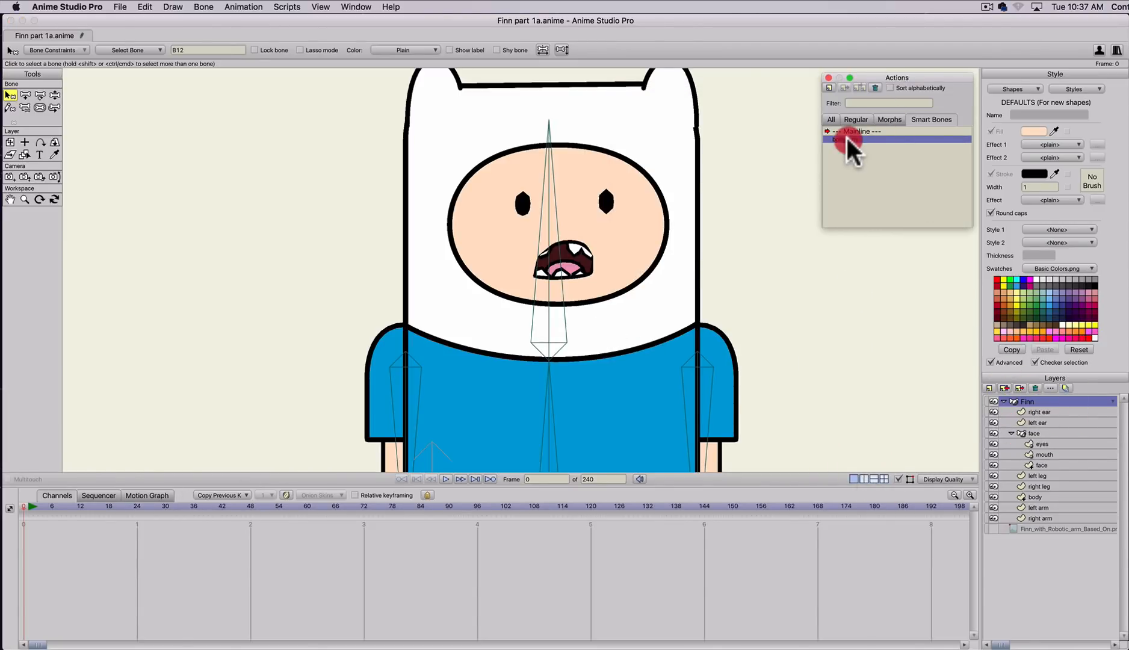
double_click(847, 139)
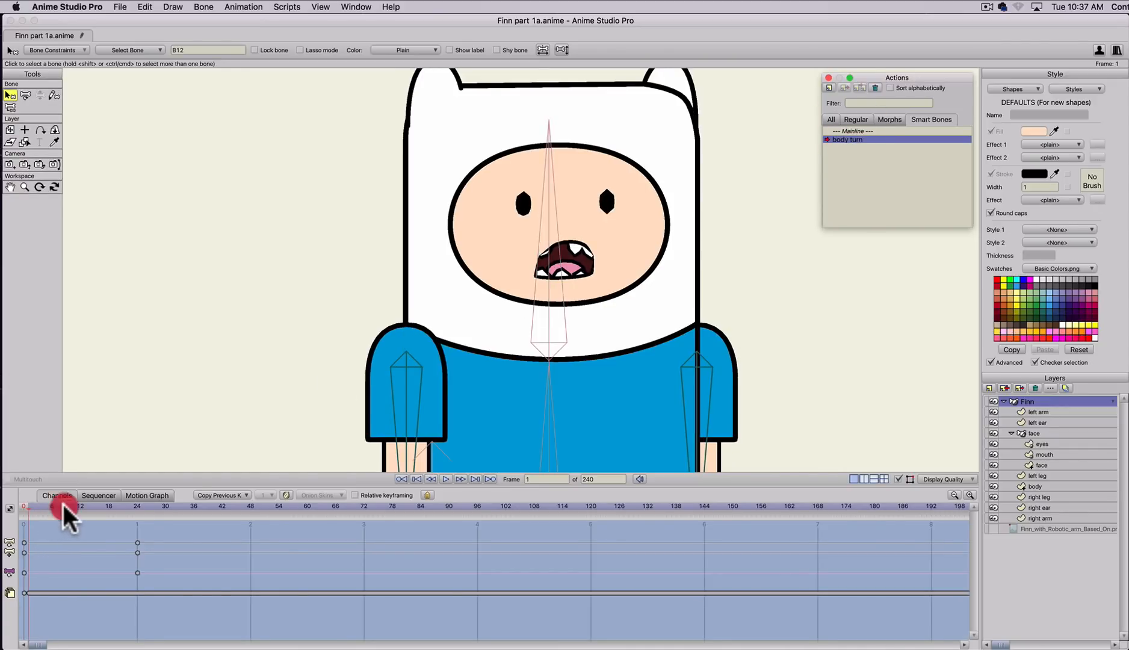
- Scrub the body turn action to frame 21 and render a preview of the side view with the new mouth
drag(64, 505, 120, 509)
key(super+r)
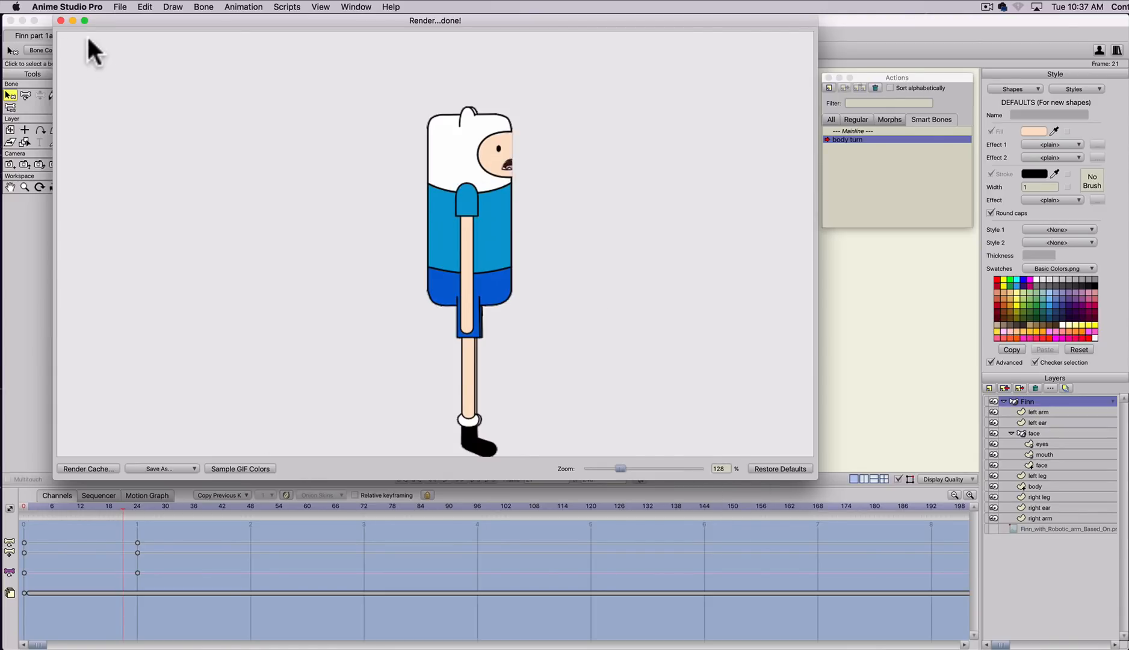
click(60, 20)
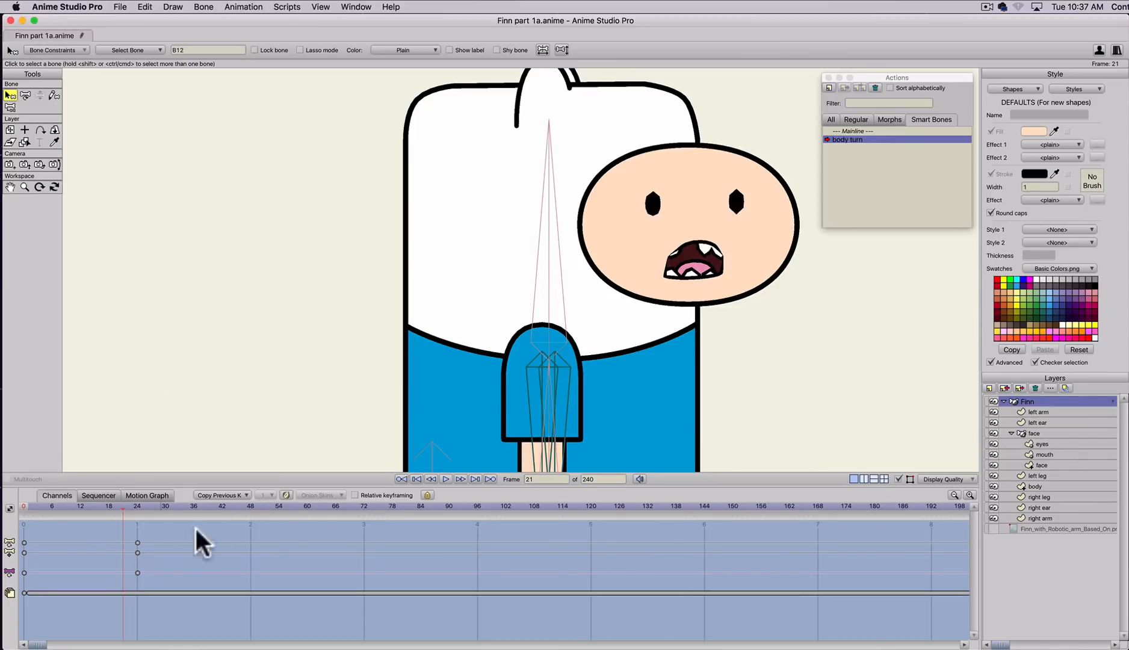
- Extend the body turn action to frame 48 by rotating the body turn bone there to an angle of -90
scroll(156, 379, down, 8)
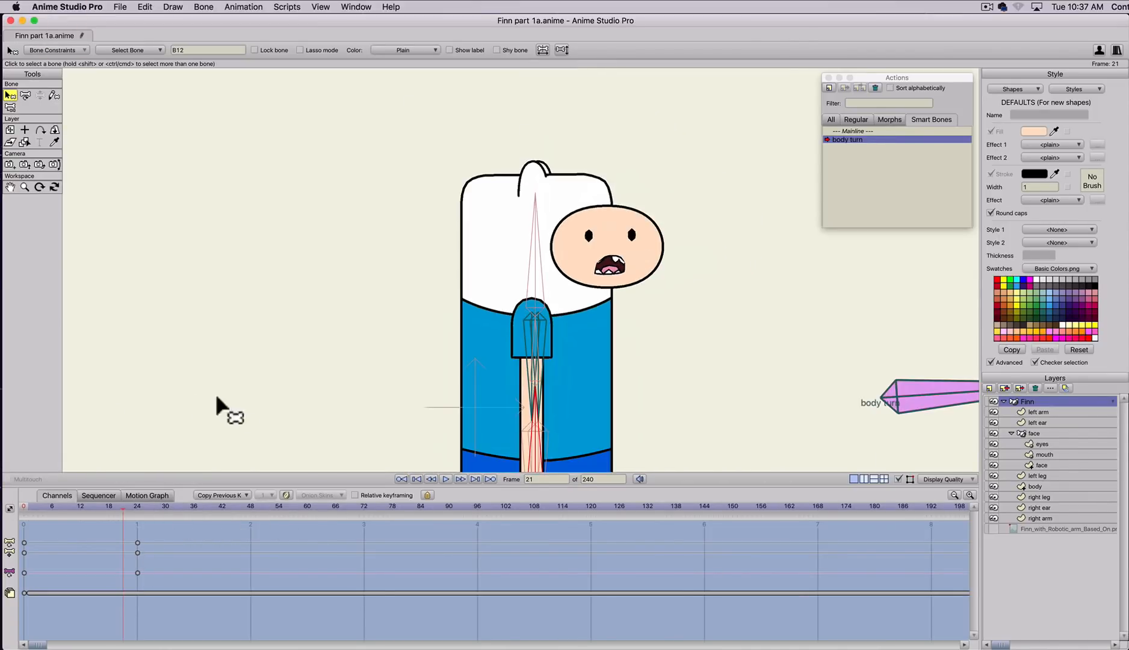
scroll(265, 453, down, 2)
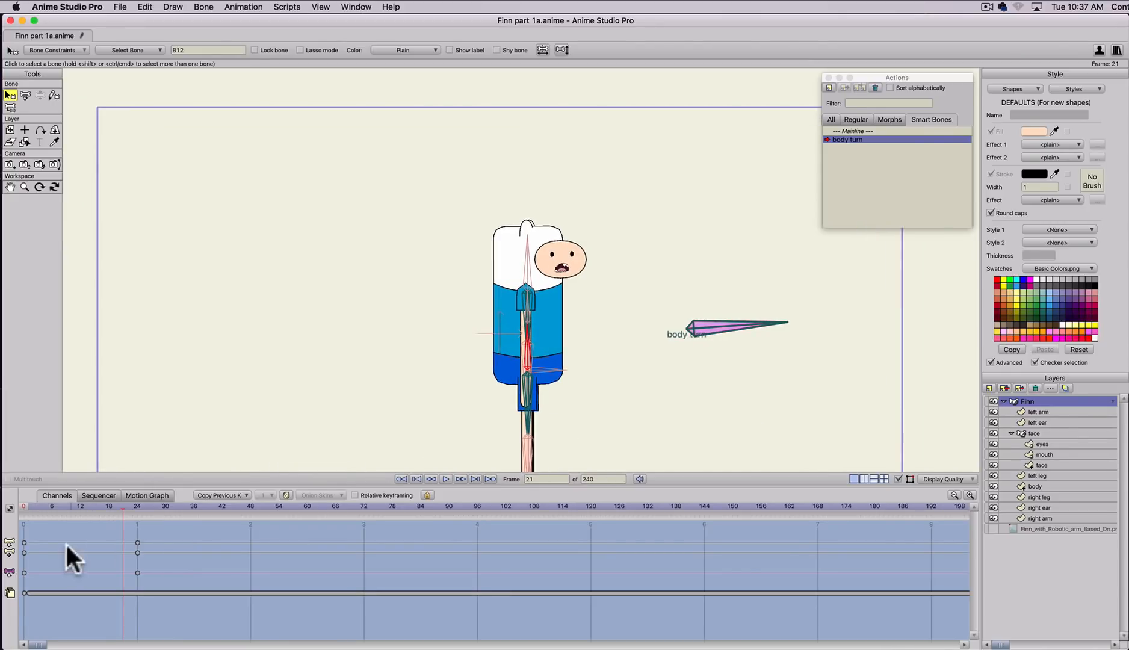
drag(29, 506, 138, 505)
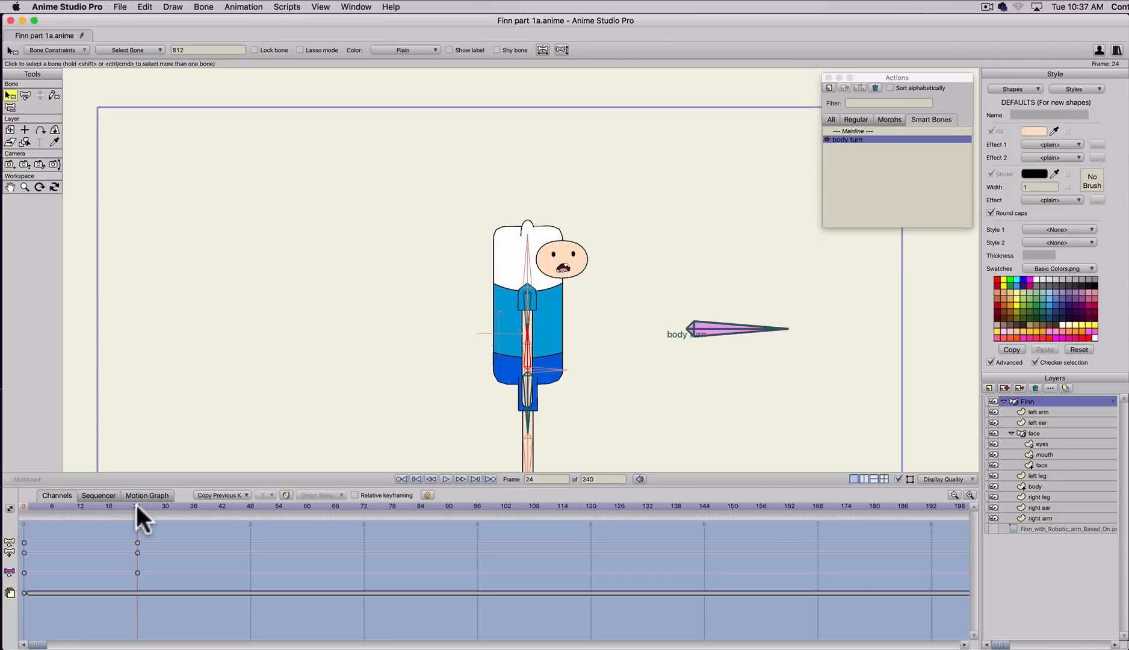
click(252, 504)
click(249, 504)
key(t)
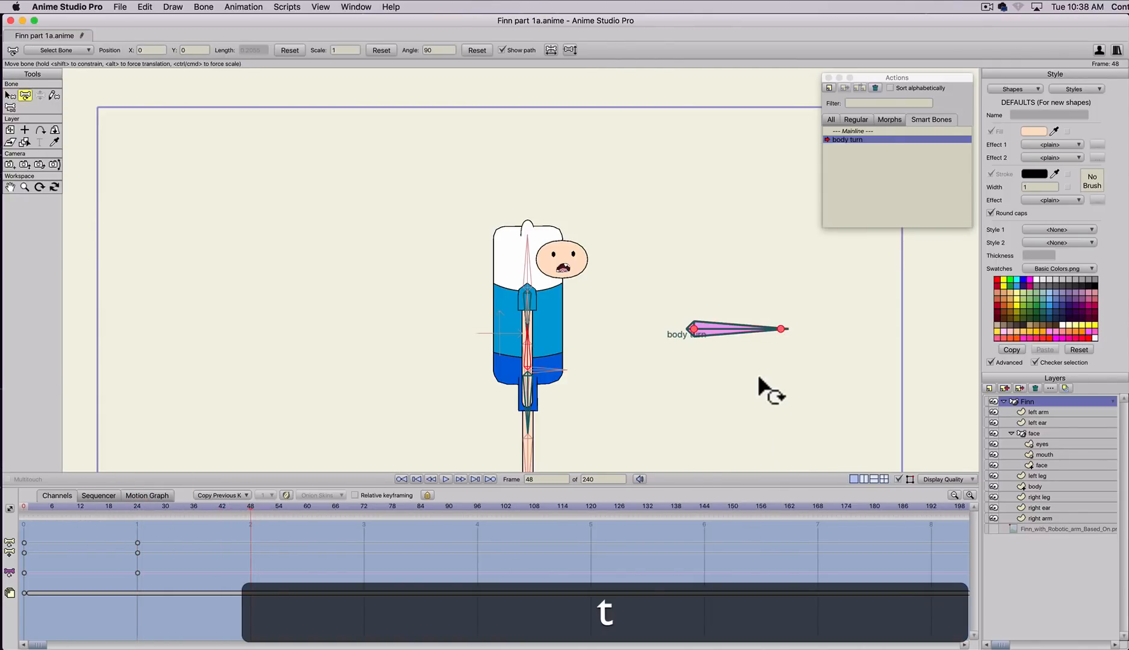
drag(748, 335, 674, 398)
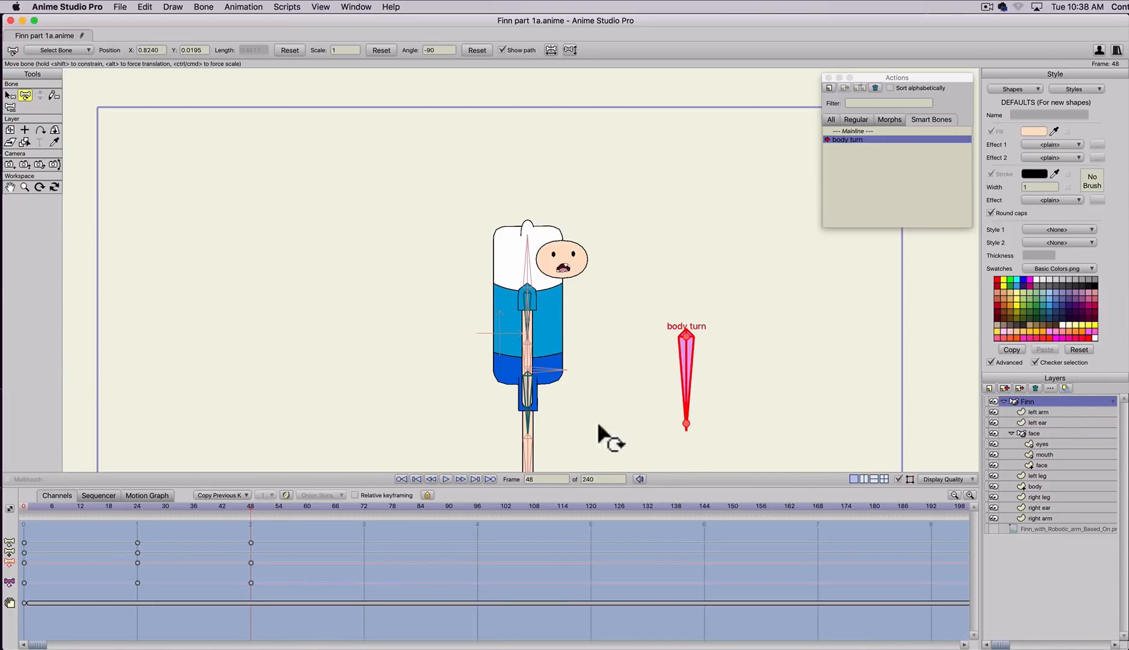
- Shift the face layer sideways off the head at frame 48, to an X position of about 0.348
scroll(502, 357, up, 3)
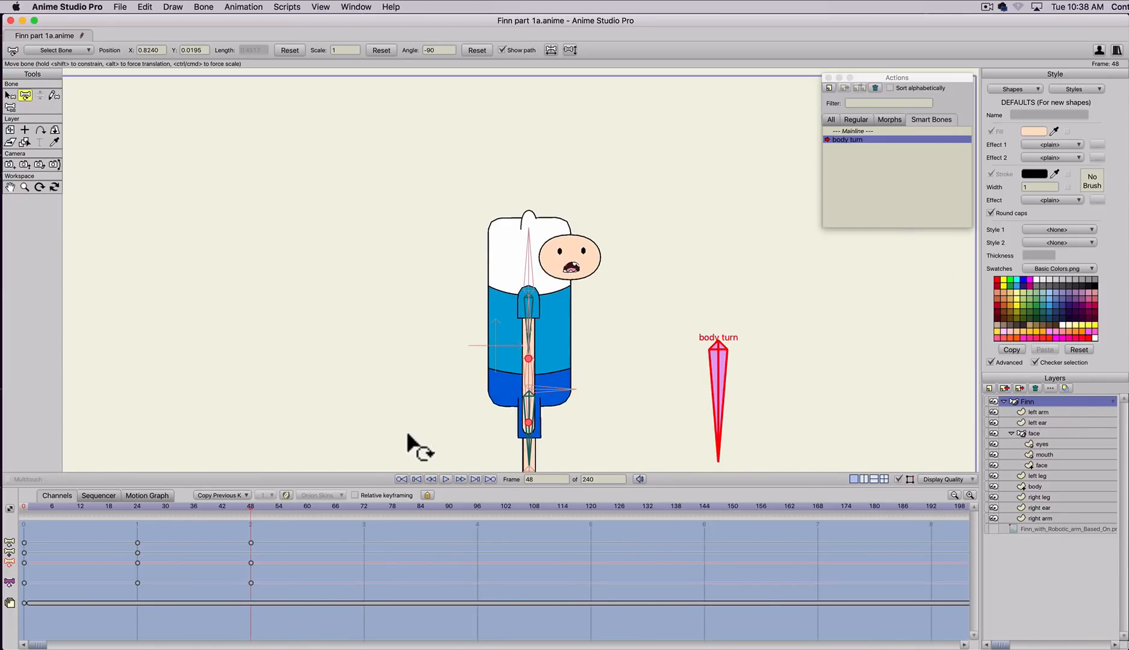
key(t)
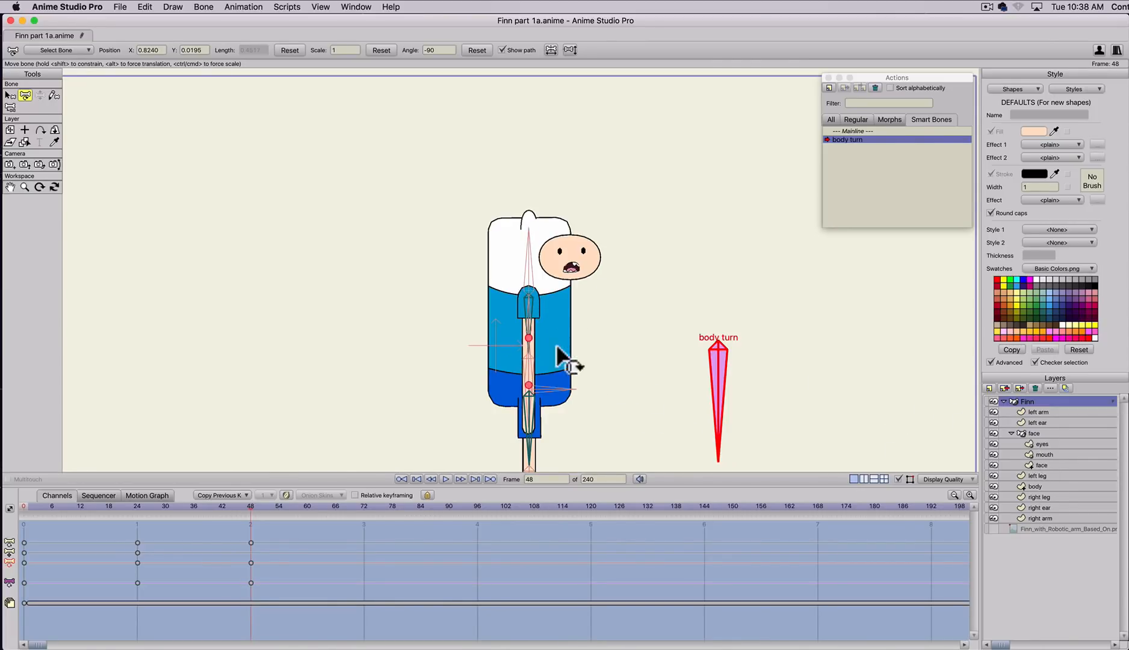
click(11, 130)
click(1033, 433)
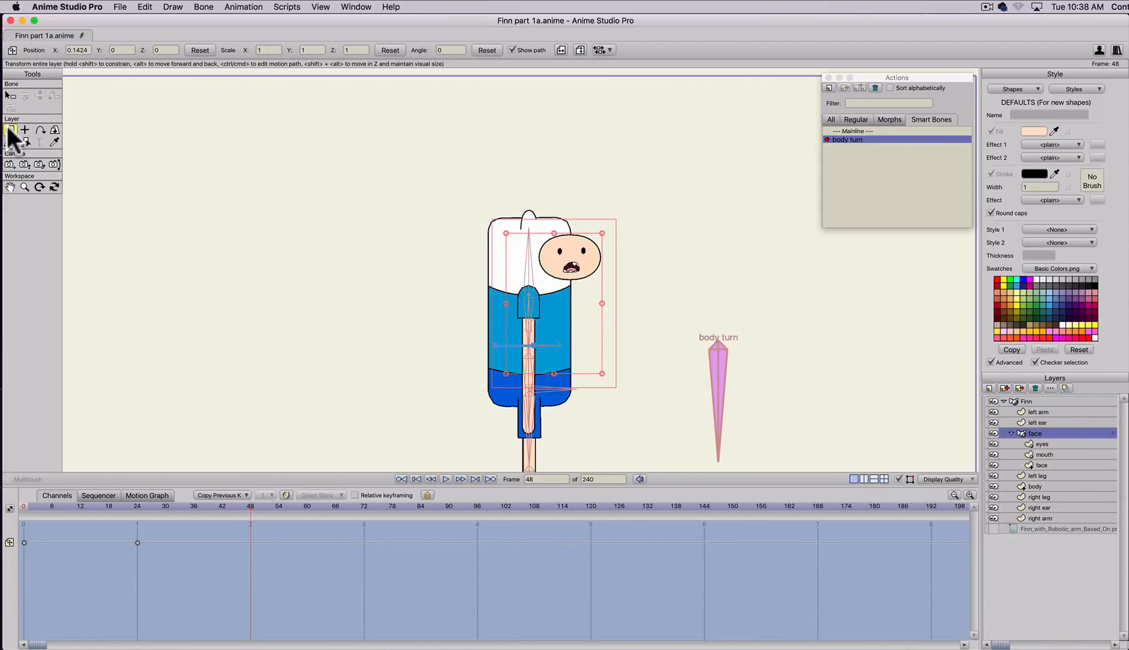
drag(556, 278, 608, 283)
drag(610, 284, 612, 285)
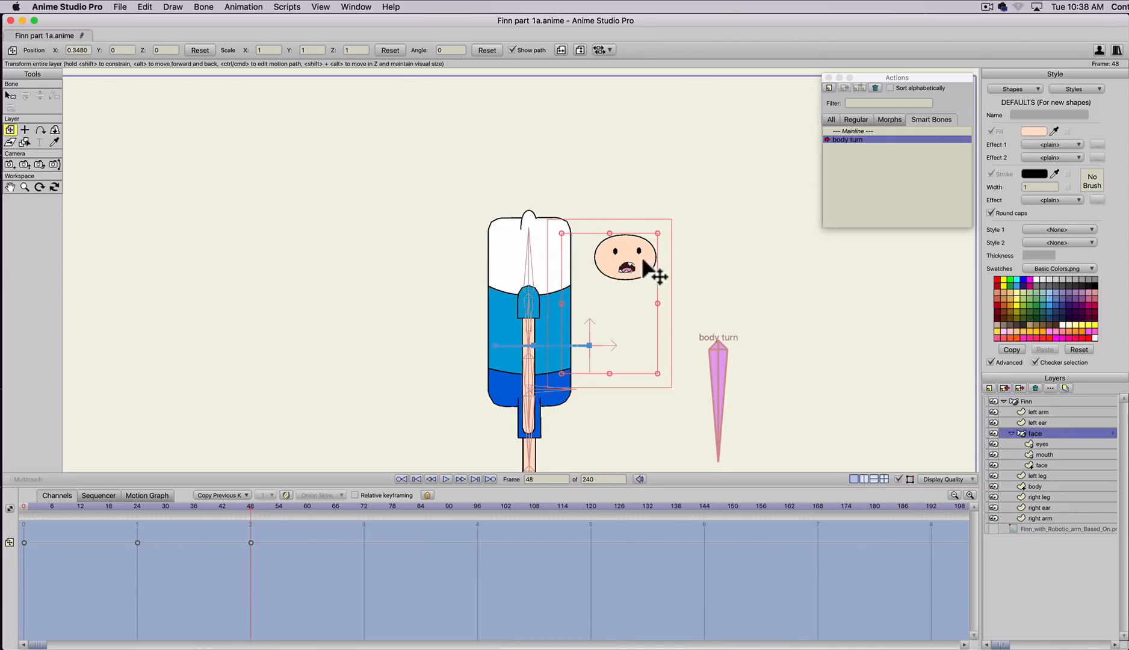
- On the Finn layer, move the left arm bone at frame 15 to the body's front edge and shift that keyframe to frame 48
key(t)
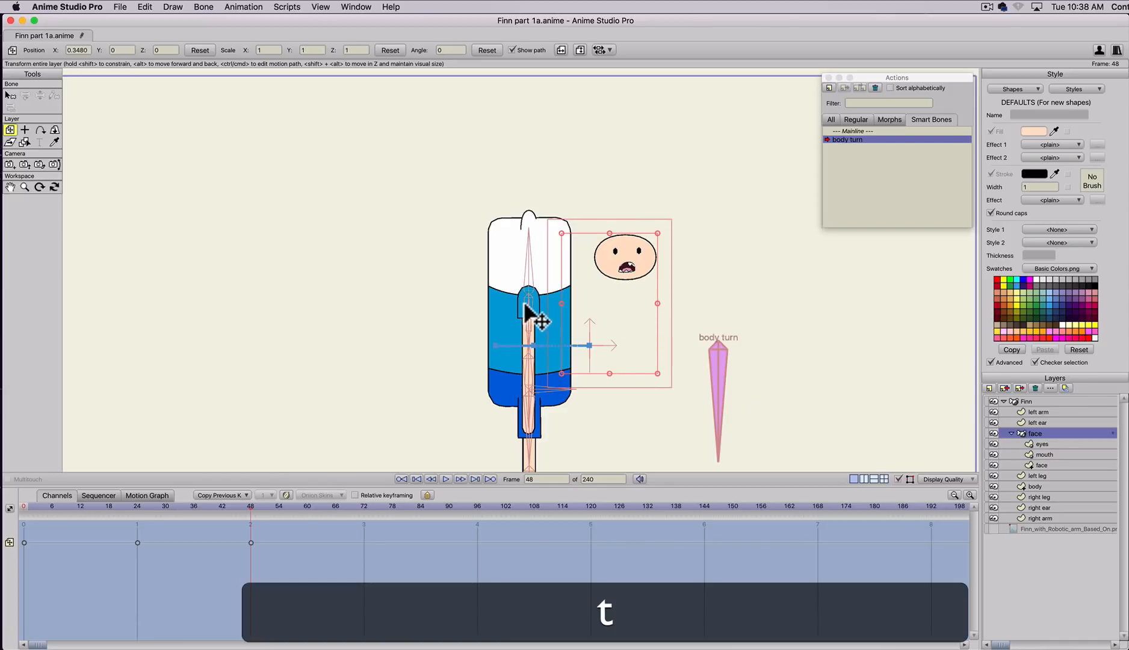
click(1030, 399)
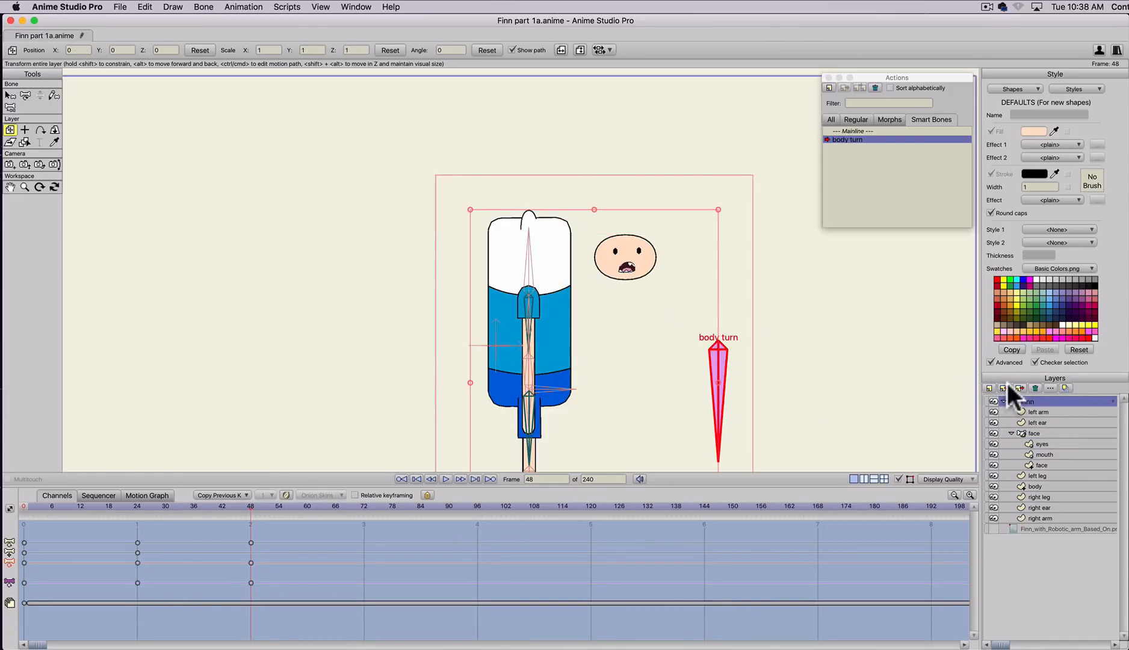
key(t)
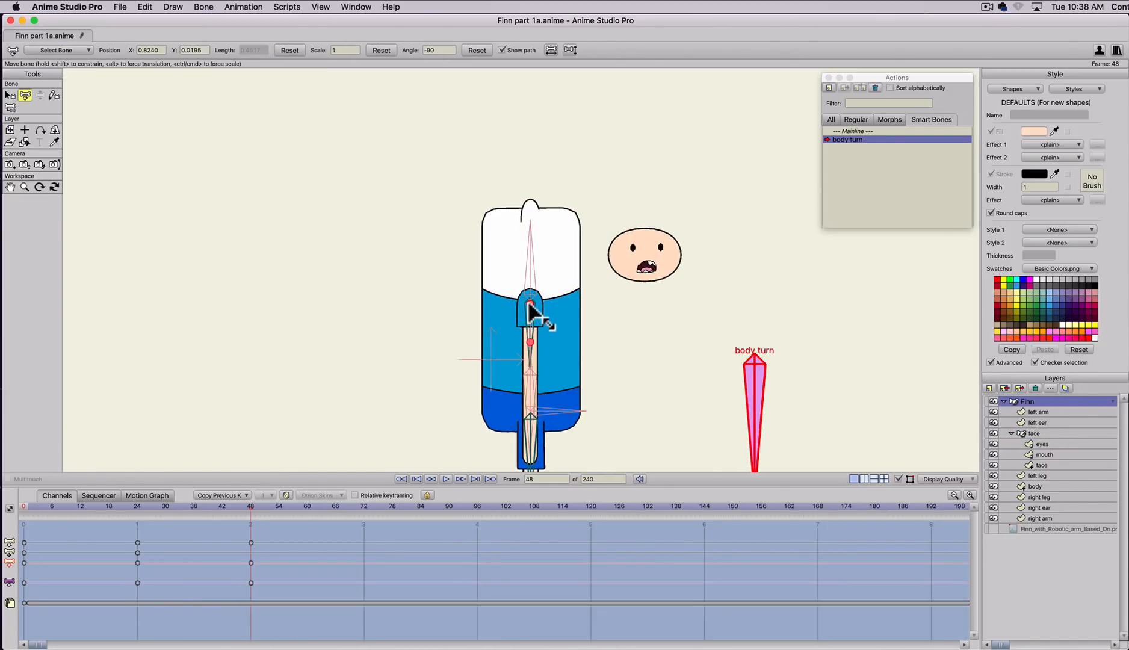
key(super+z)
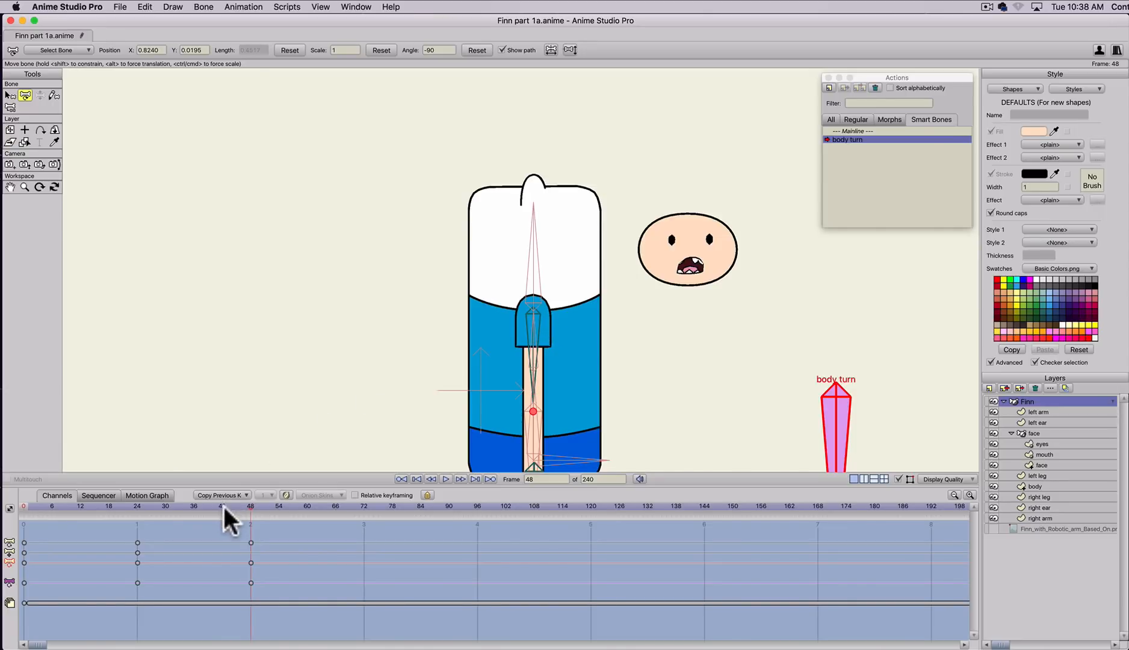
drag(220, 505, 95, 502)
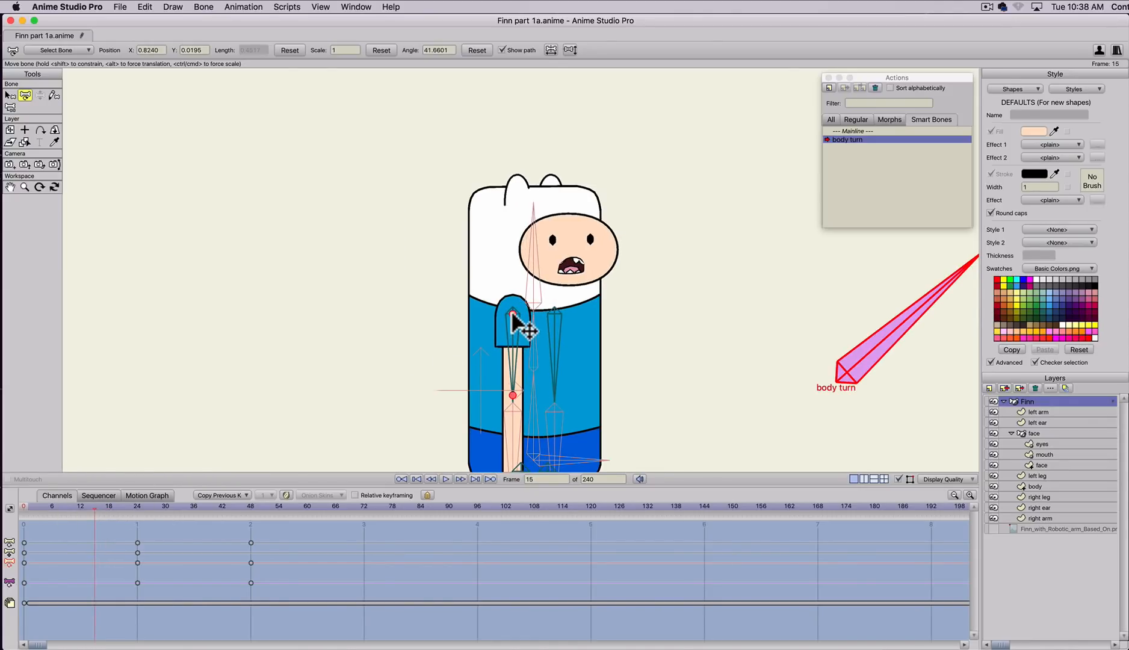
drag(512, 319, 602, 317)
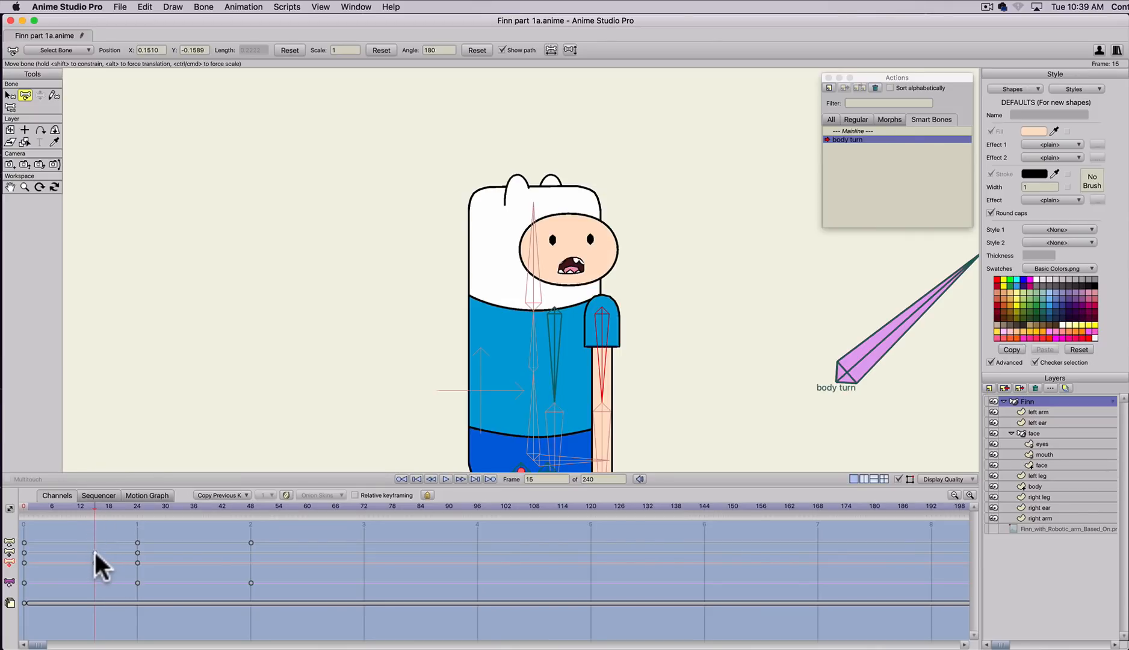
drag(100, 552, 251, 553)
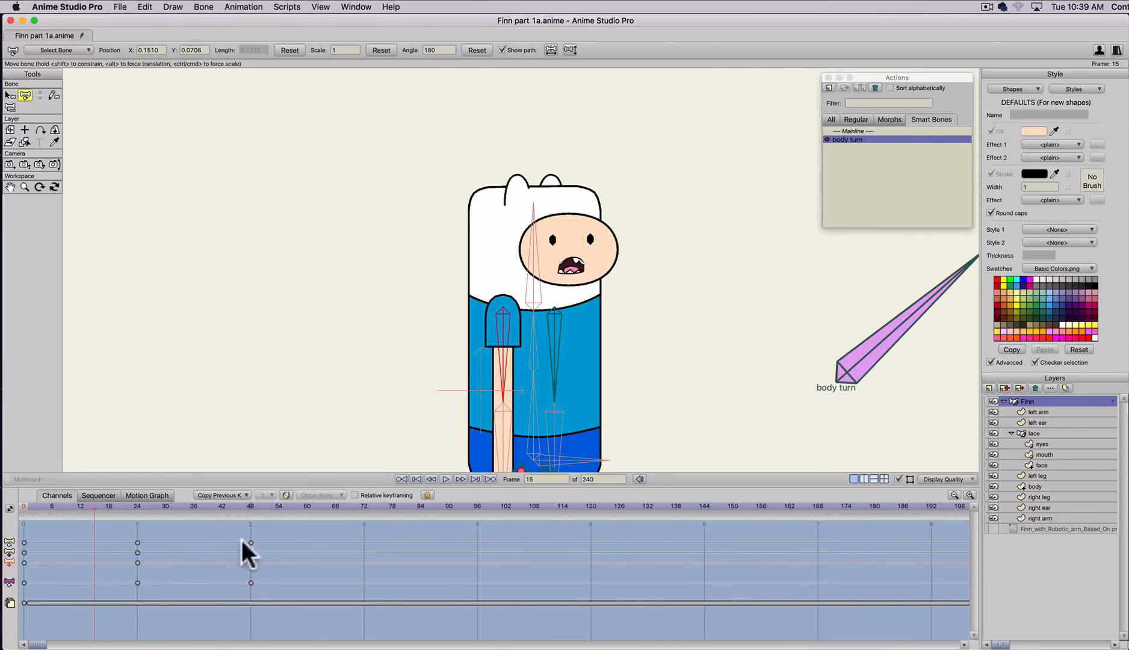
- Move the right arm bone at frame 12 to the body's back edge and shift that keyframe to frame 48
click(100, 504)
mouse_move(100, 504)
mouse_down()
mouse_move(251, 511)
mouse_move(79, 506)
mouse_up()
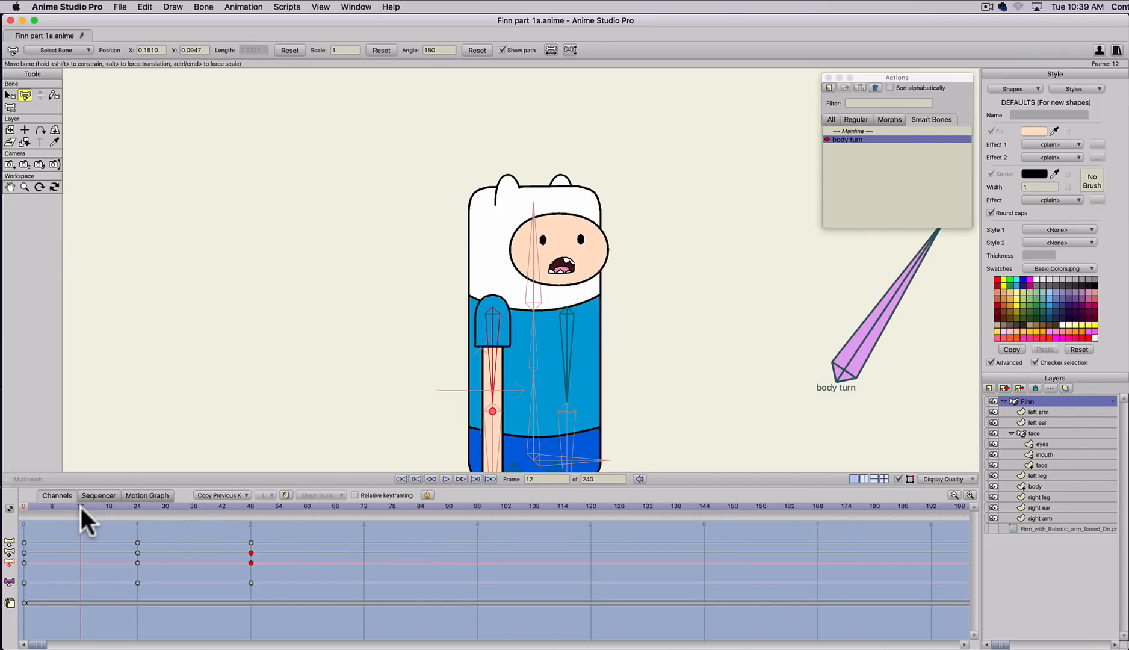
click(81, 506)
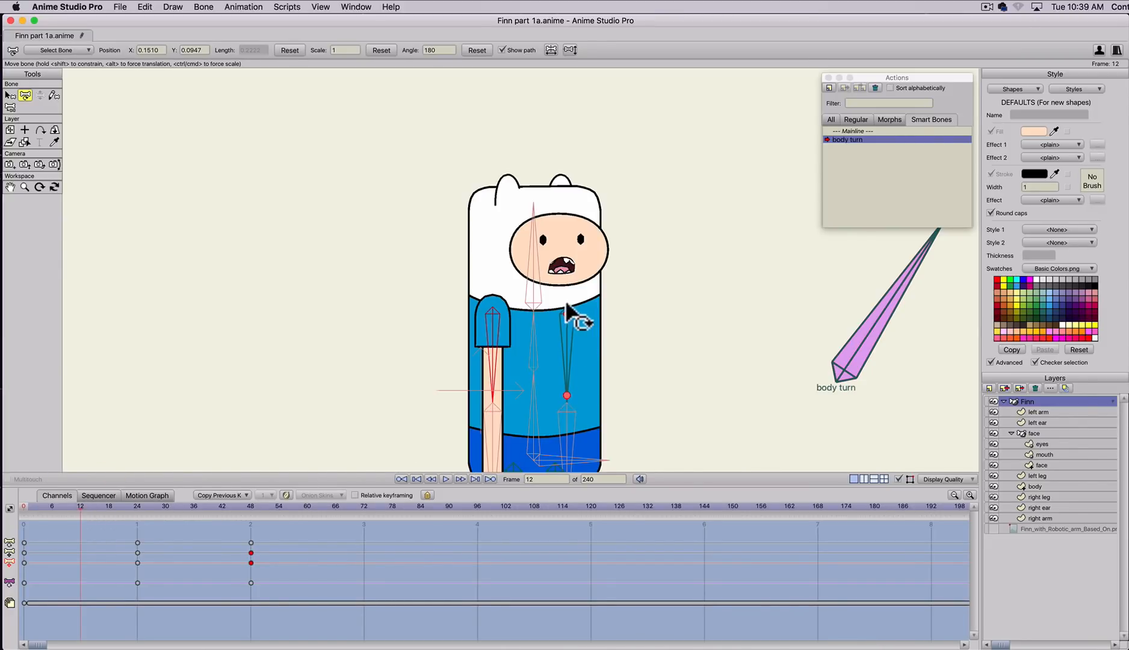
drag(568, 315, 471, 320)
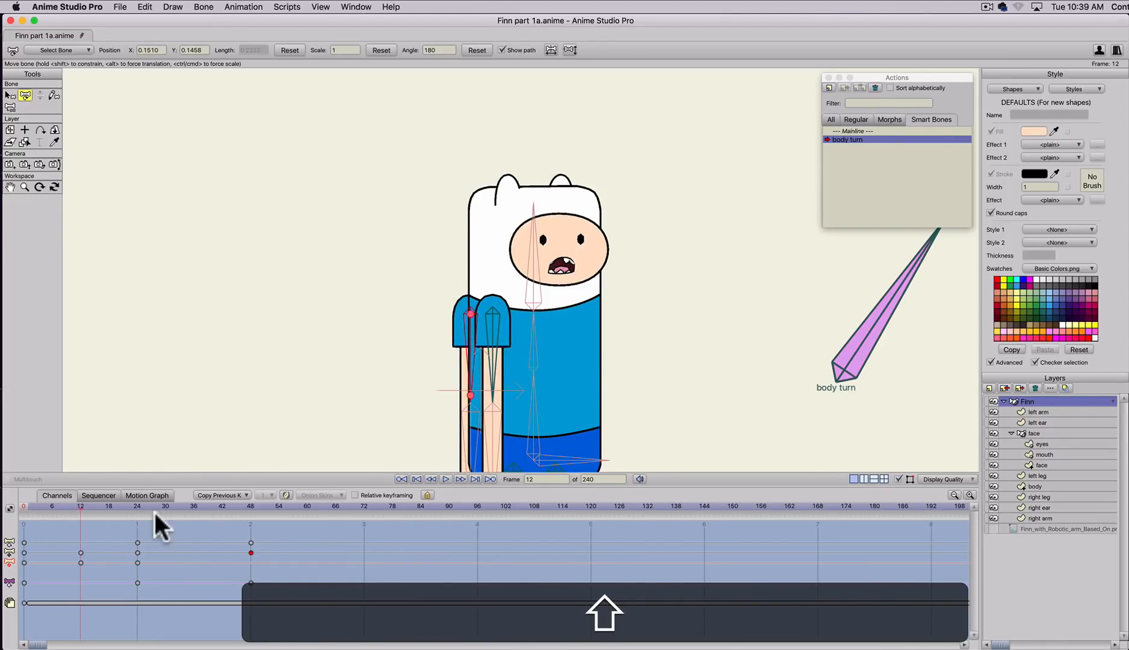
drag(78, 551, 255, 557)
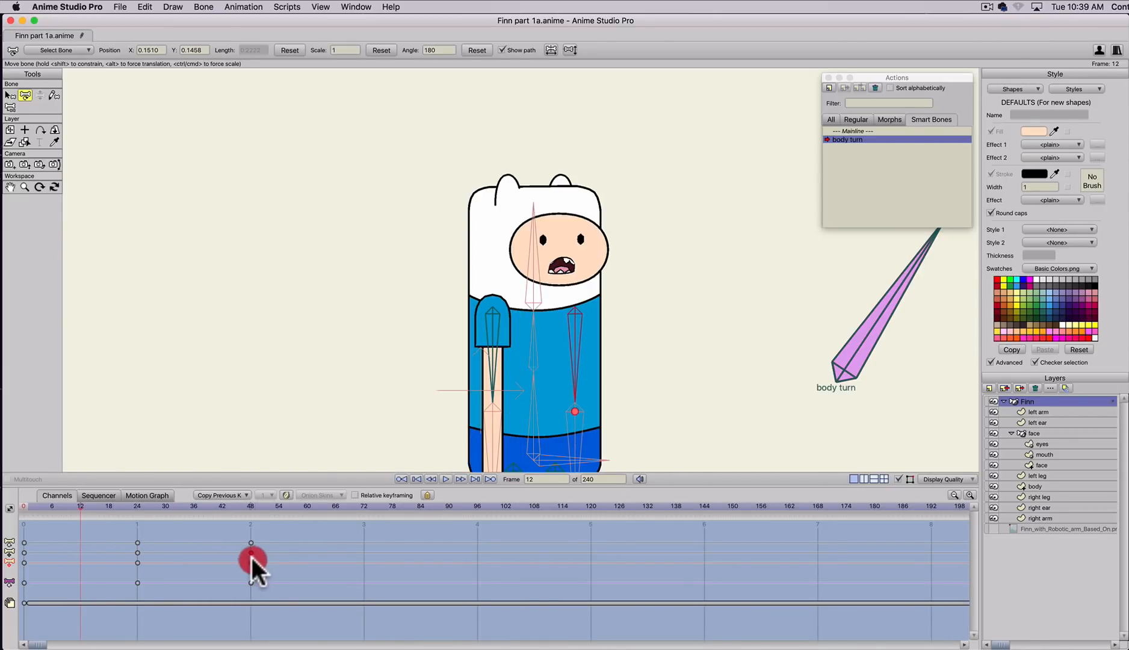
- Move the left leg bone at frame 13 to the body's front edge, Y about -0.106, and shift that keyframe to frame 48
click(16, 504)
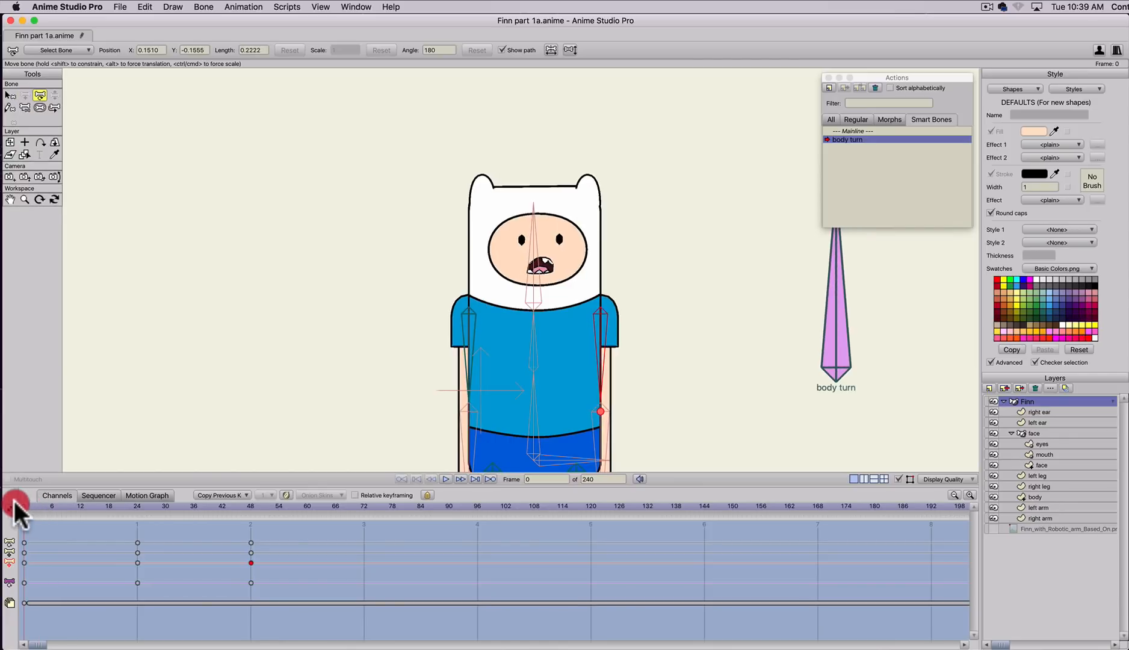
drag(15, 505, 252, 514)
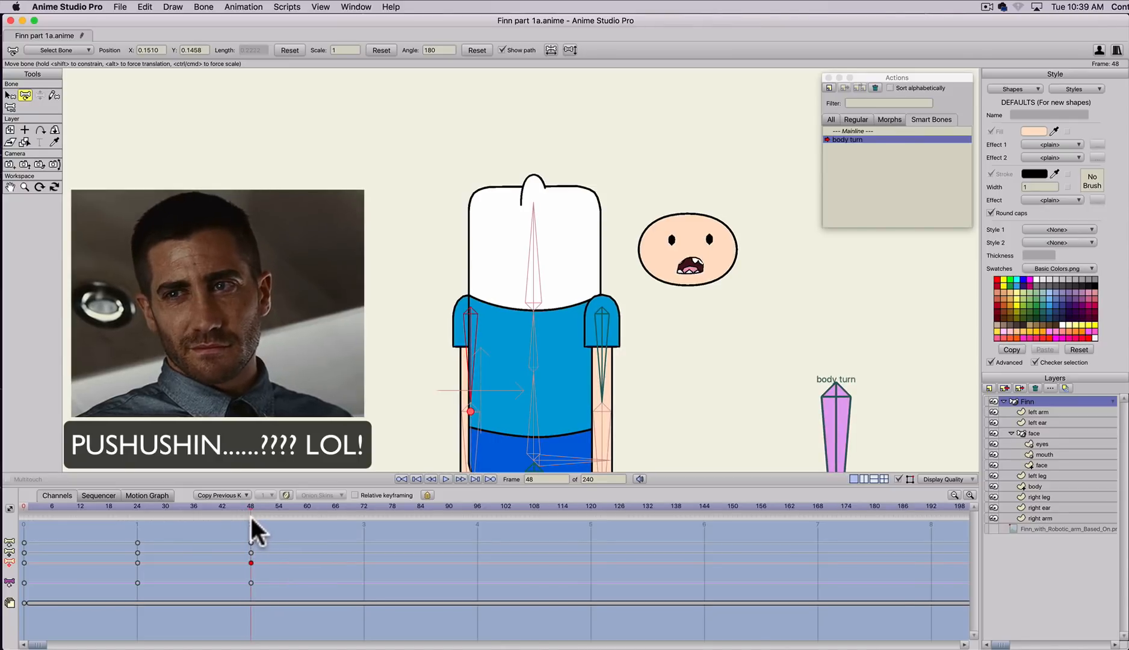
click(248, 517)
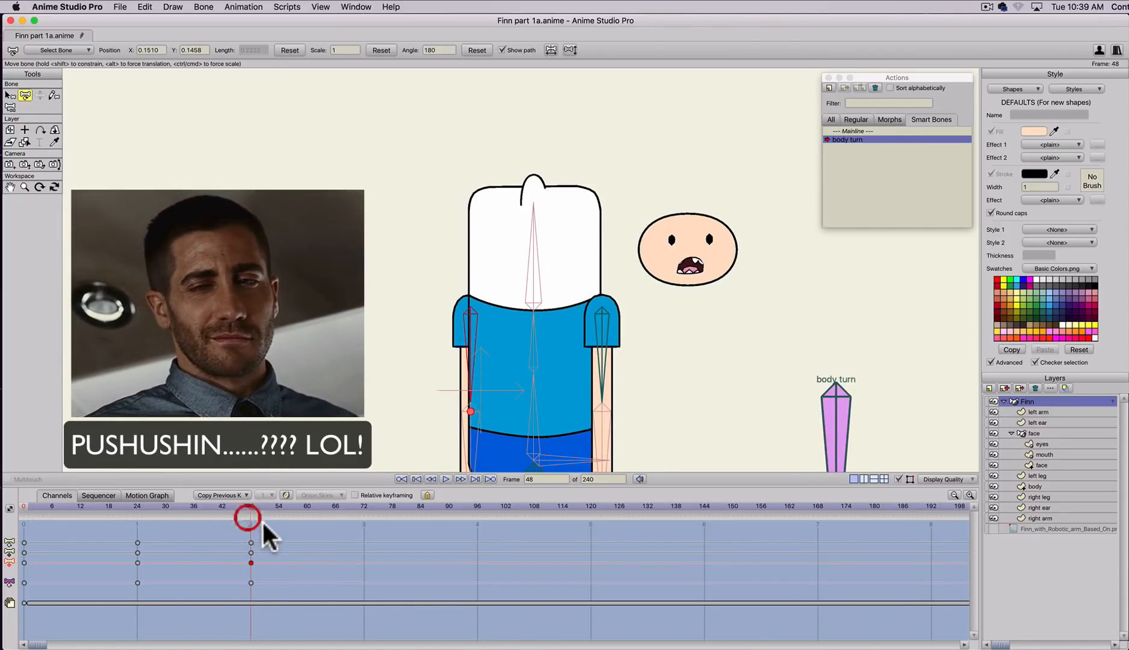
scroll(469, 402, down, 2)
scroll(411, 270, down, 5)
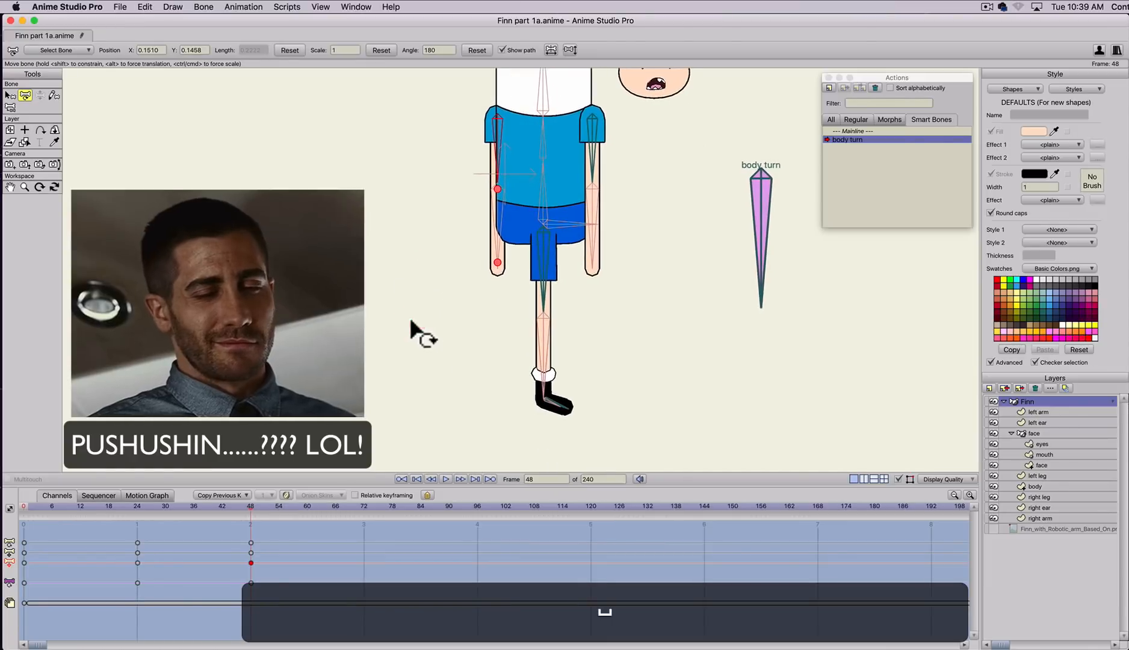
scroll(371, 374, up, 3)
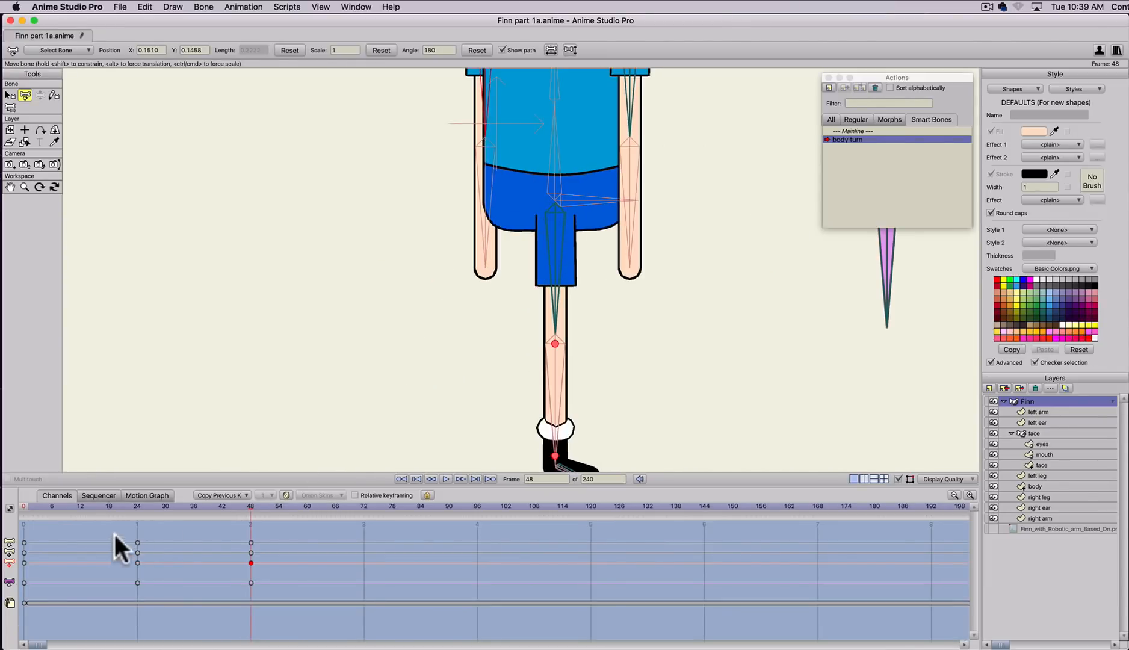
click(89, 506)
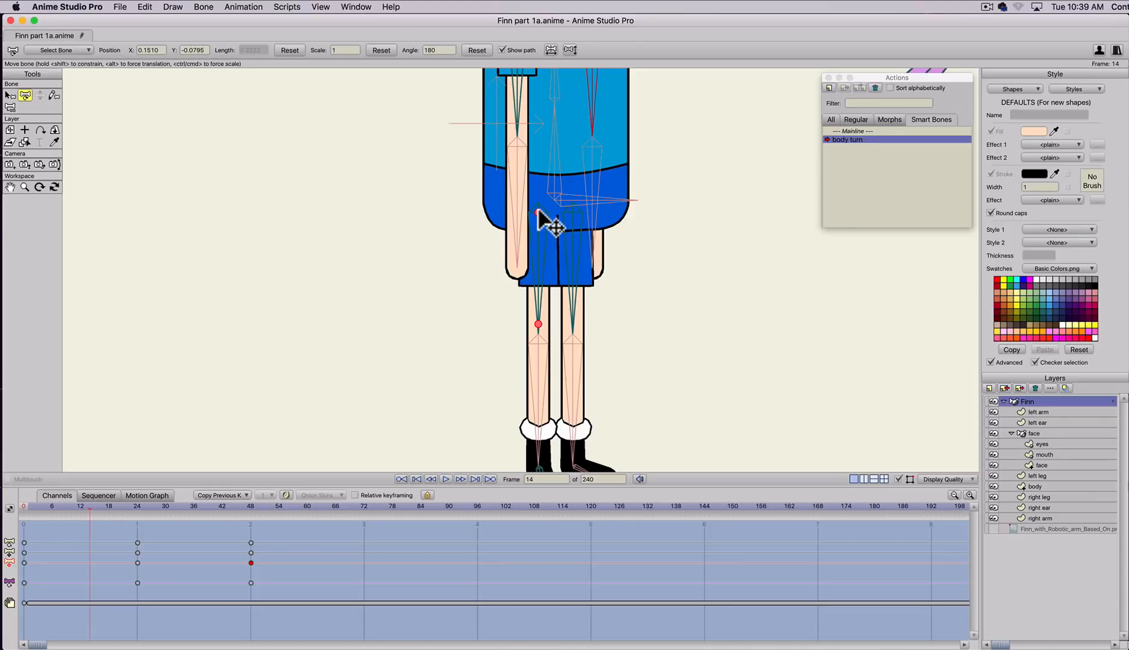
click(93, 505)
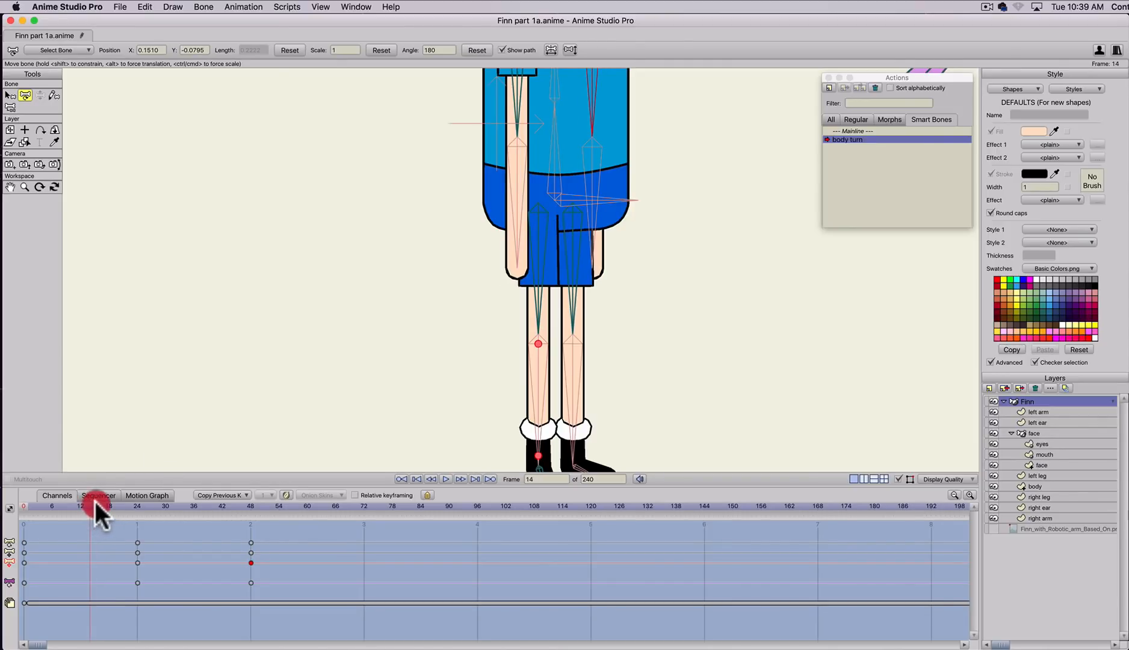
drag(95, 501, 85, 501)
key(t)
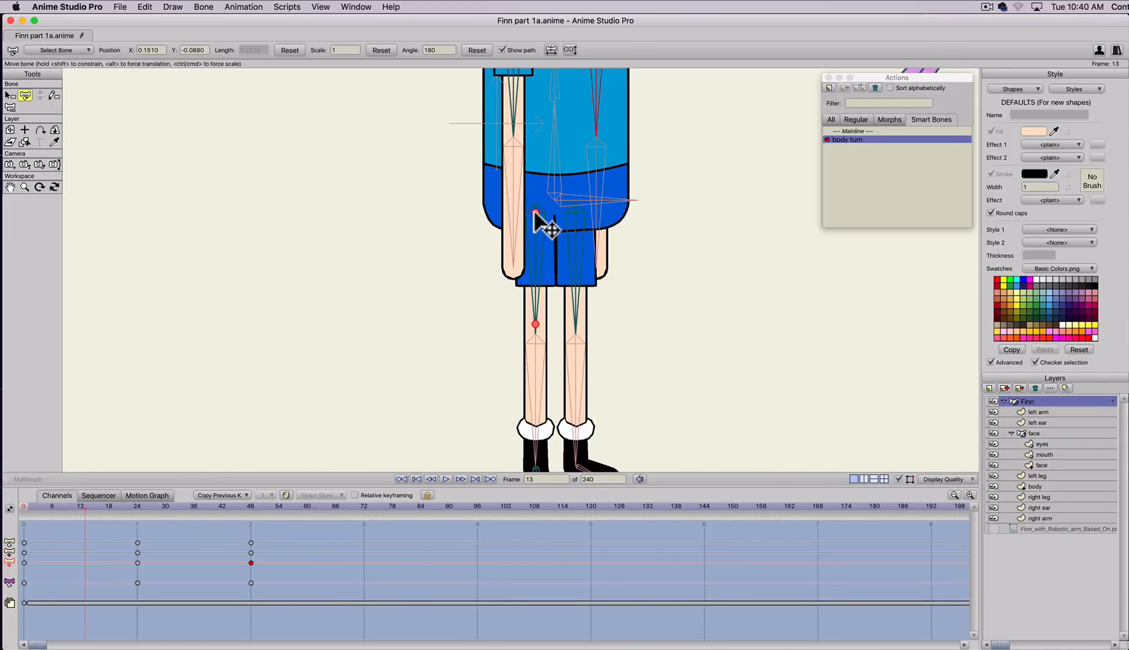
drag(535, 215, 604, 213)
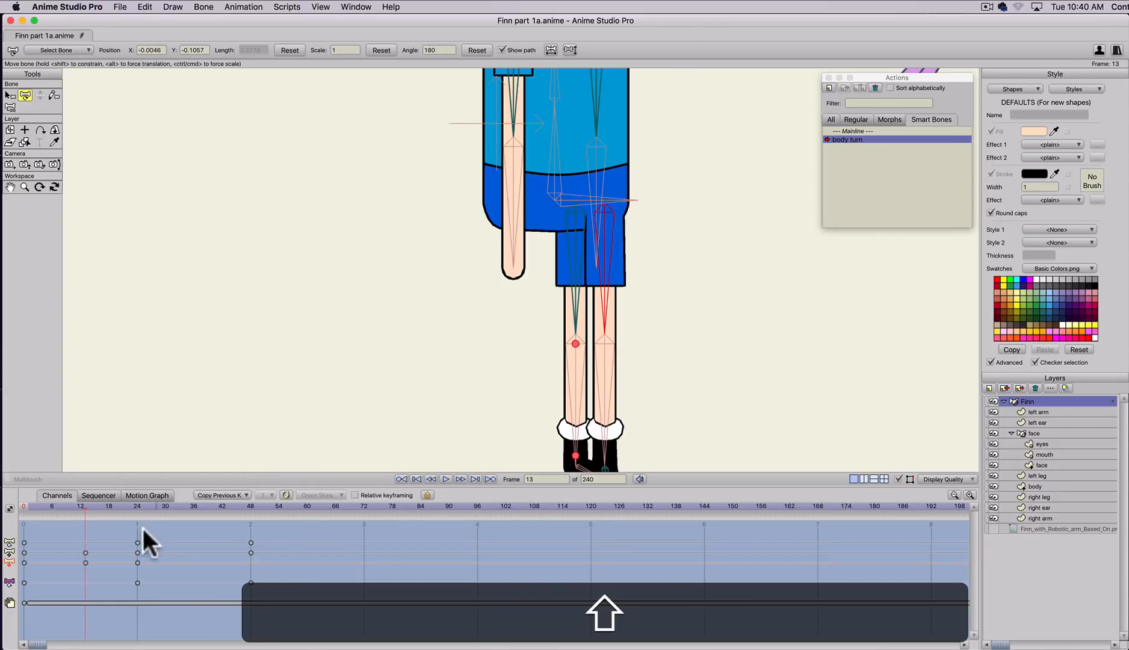
click(83, 553)
drag(85, 551, 250, 559)
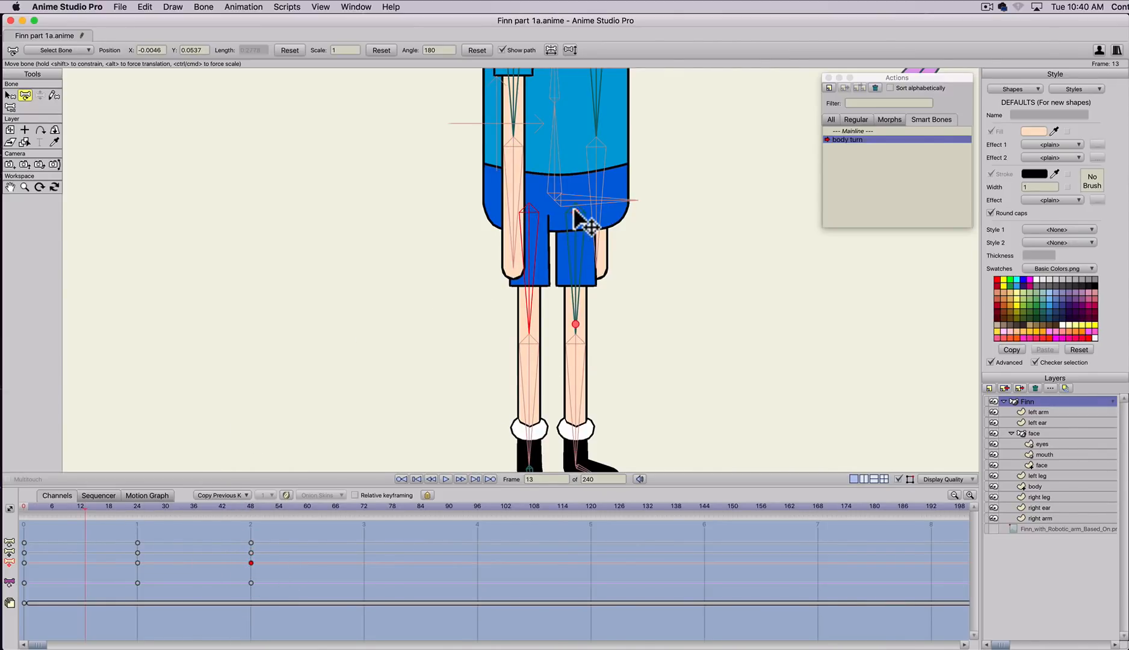
- Move the right leg bone at frame 13 to the body's back edge, Y about 0.102, and shift that keyframe to frame 48
drag(575, 212, 507, 211)
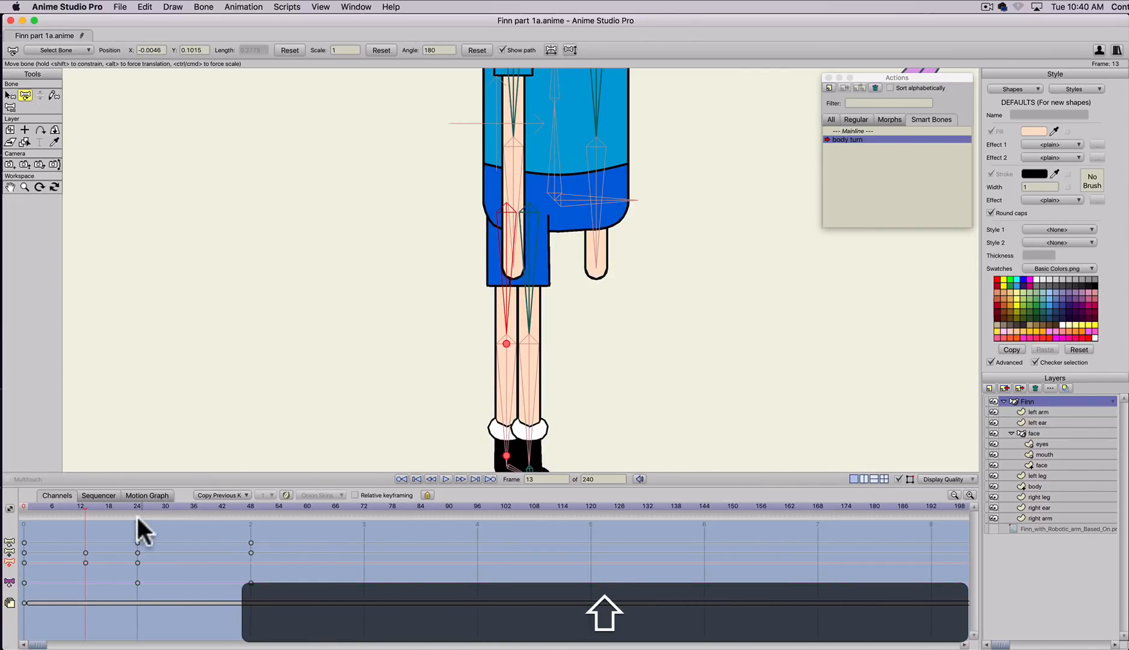
drag(85, 550, 246, 559)
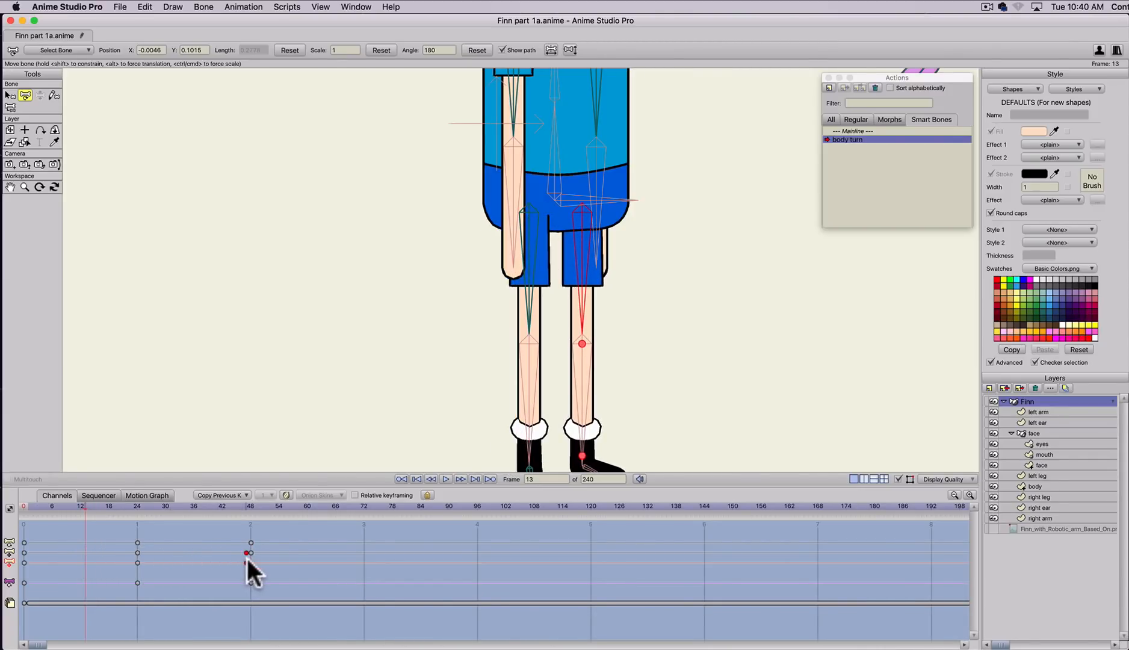
click(249, 559)
scroll(289, 370, down, 5)
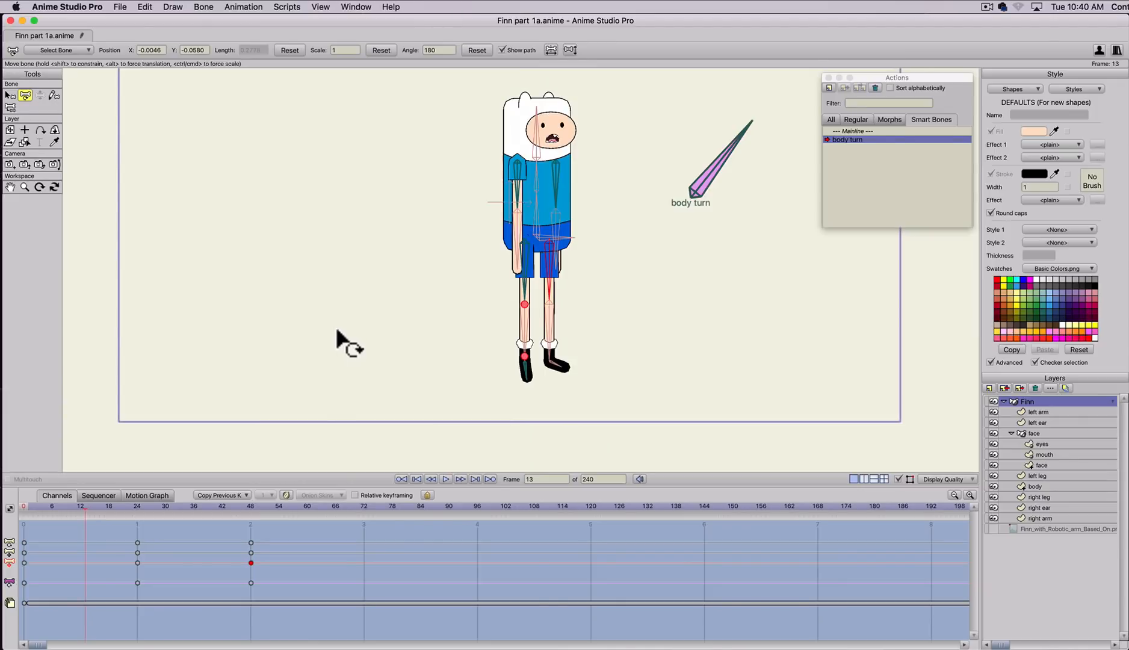
drag(27, 503, 250, 540)
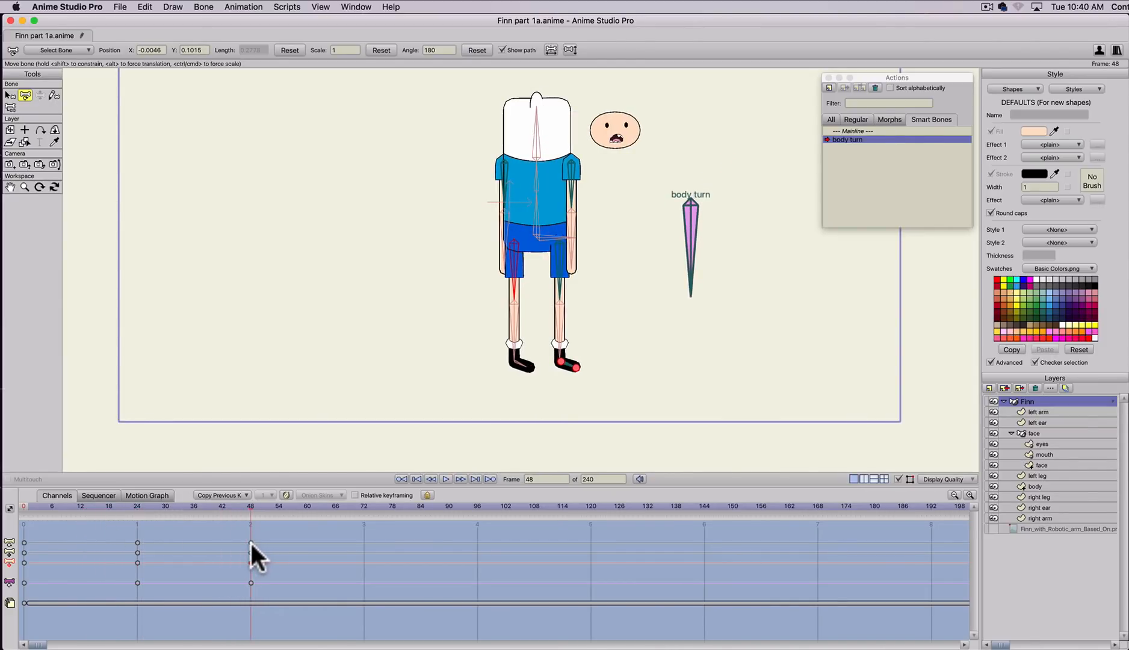
- On the left ear layer, move the whole ear at frame 48 toward the head's front corner, to an X position of about 0.234
click(1034, 422)
scroll(493, 124, up, 3)
key(space)
drag(409, 206, 414, 337)
drag(57, 504, 252, 505)
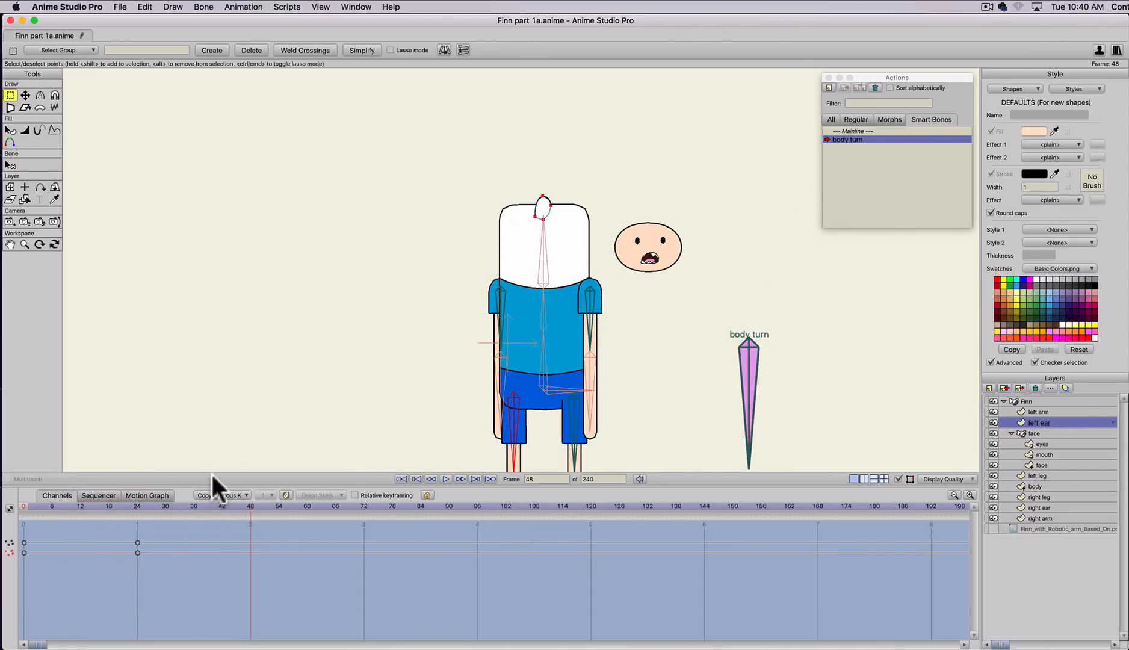
key(t)
key(shift)
drag(549, 203, 577, 212)
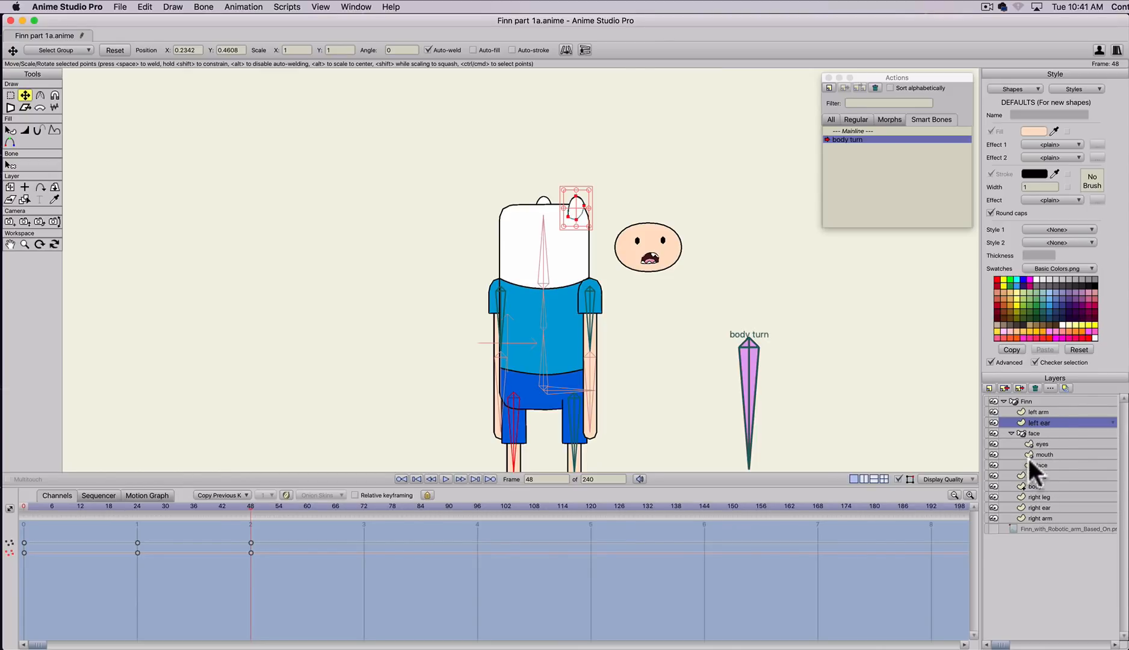
- On the right ear layer, move the whole ear at frame 48 to the head's opposite corner, at an X position of about 0.016
click(1032, 508)
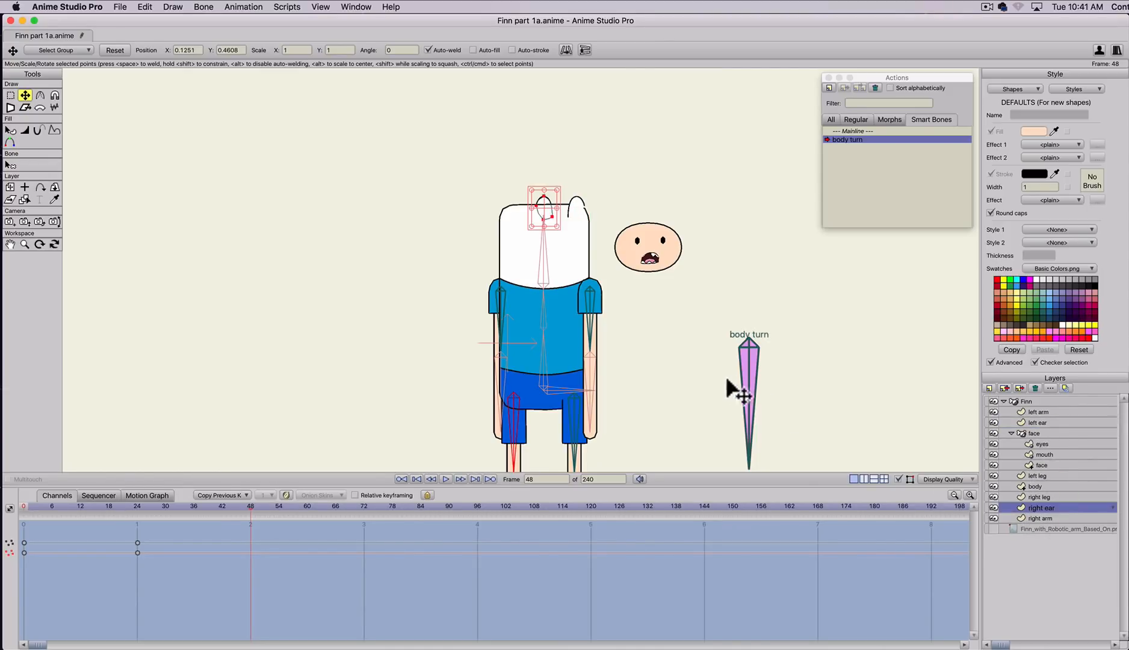
key(super+a)
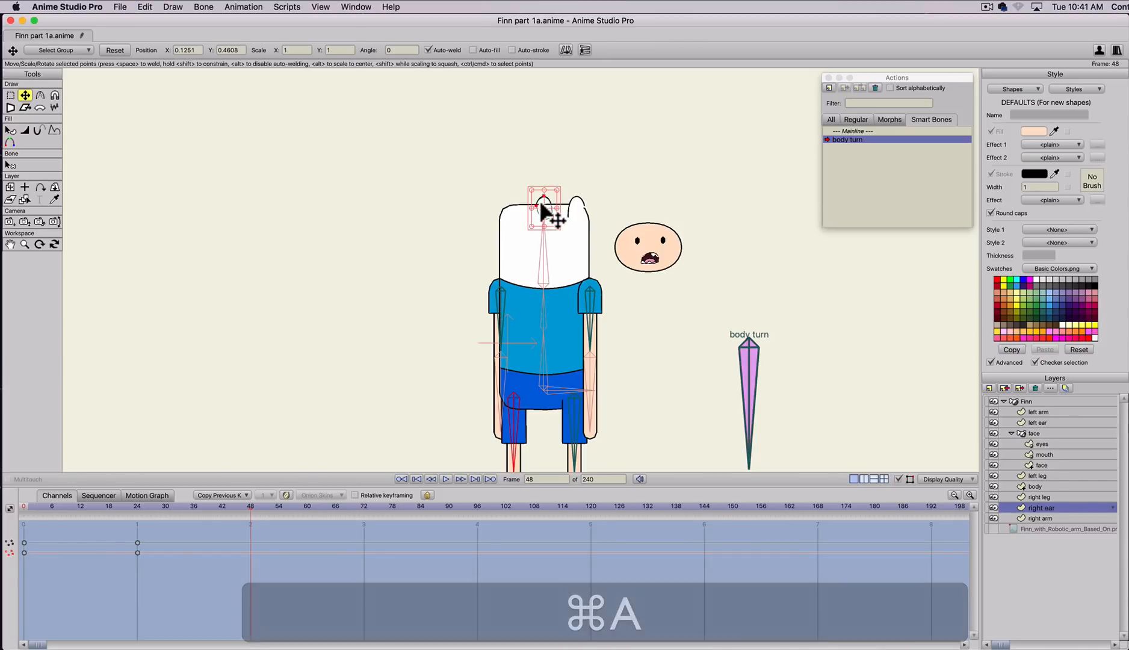
key(shift)
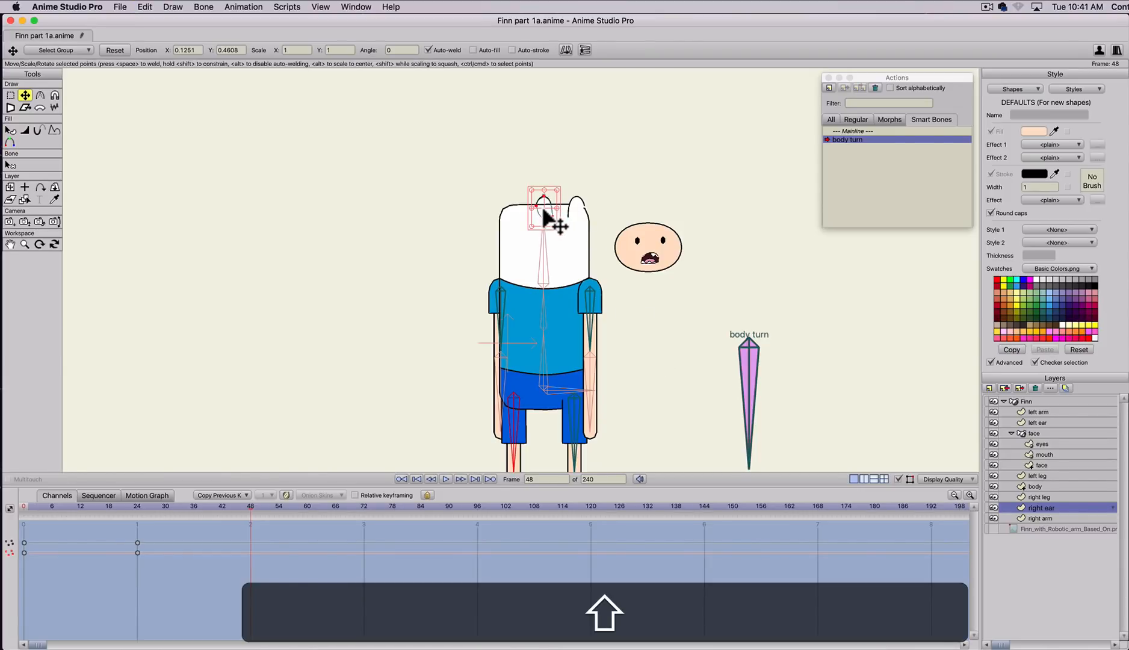
drag(543, 209, 511, 204)
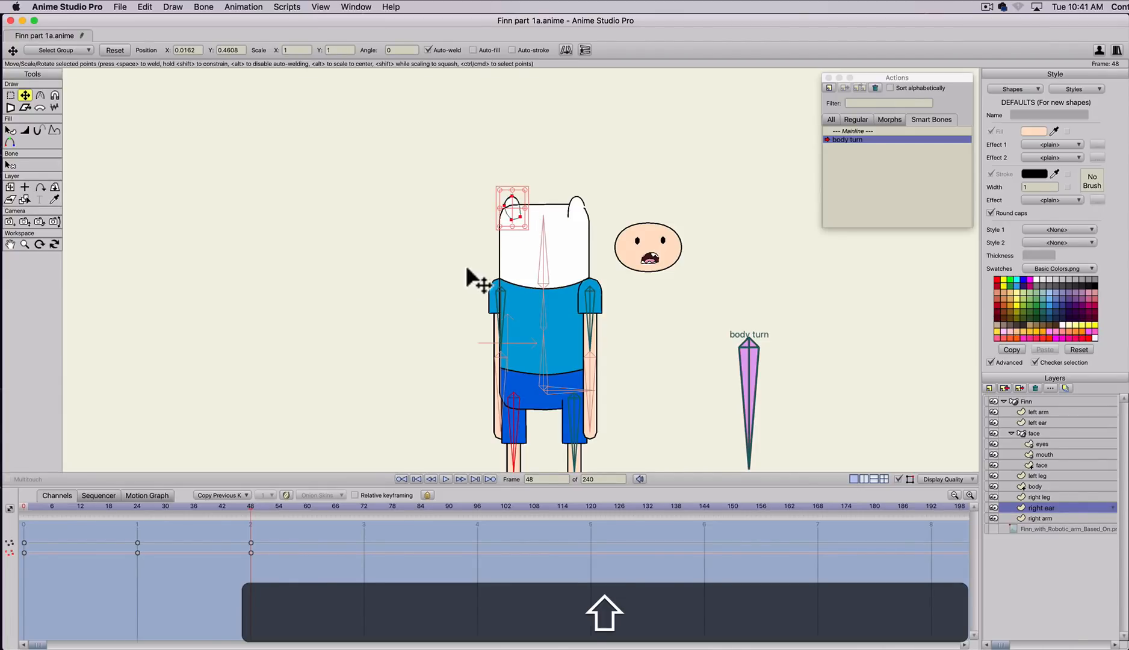
- Reshape the right ear at frame 48 by repositioning its side points, placing the inner one at about X 0.037, Y 0.452
scroll(467, 269, up, 4)
key(t)
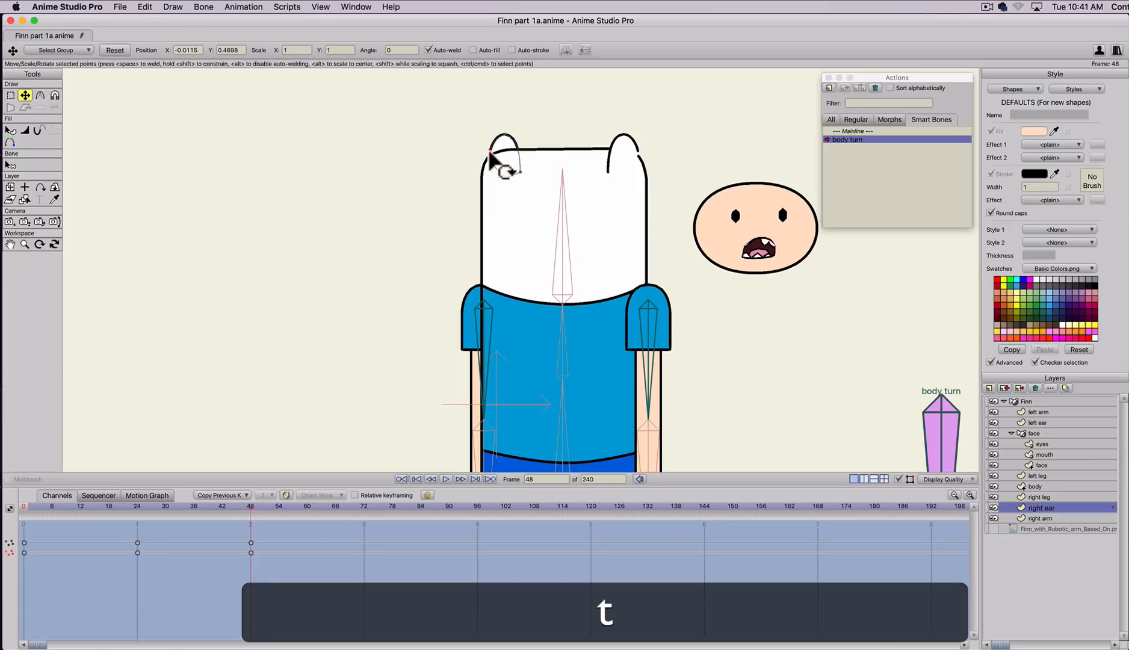
drag(488, 151, 515, 159)
key(t)
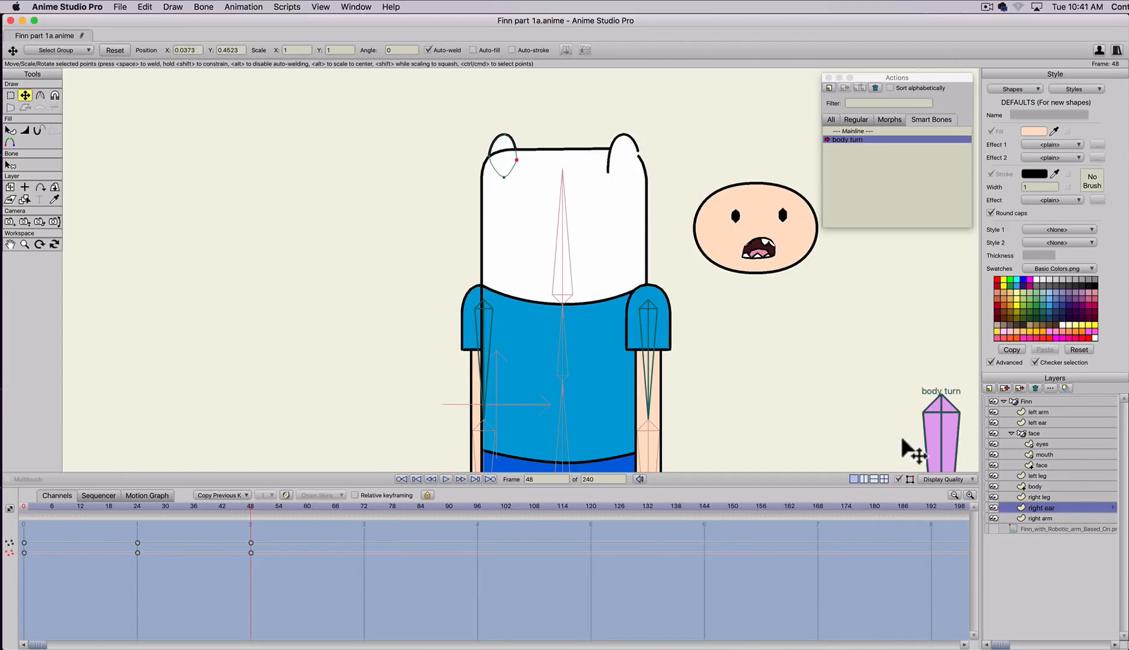
- Reshape the left ear at frame 48 by repositioning its side points, placing the inner one at about X 0.208, Y 0.447
click(1037, 421)
key(t)
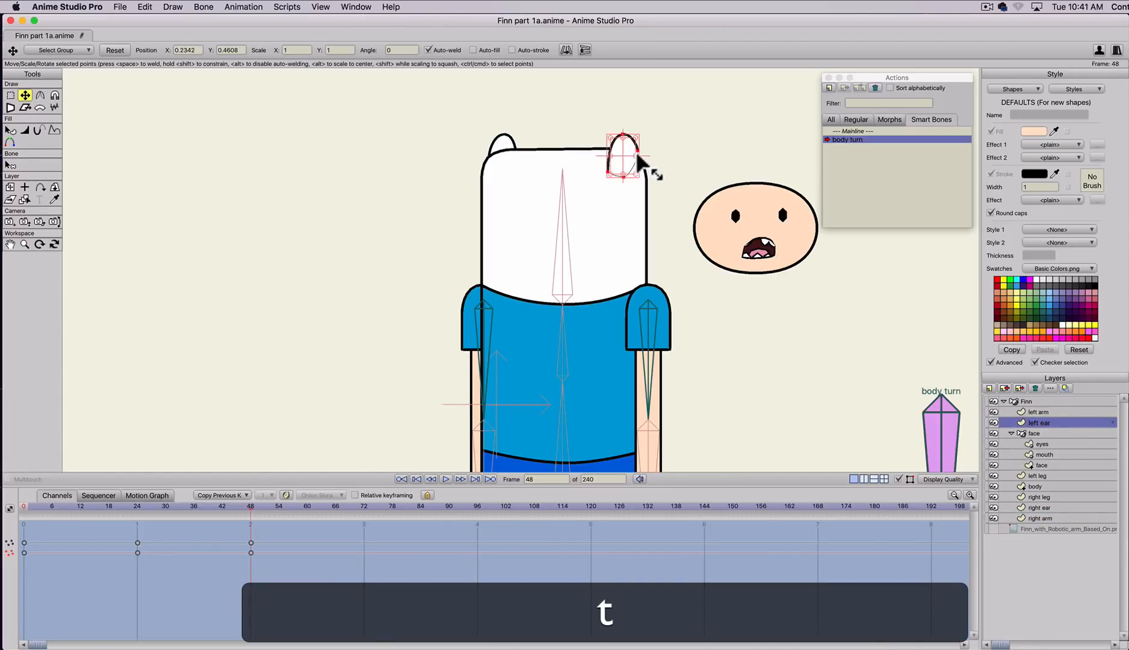
drag(638, 152, 609, 160)
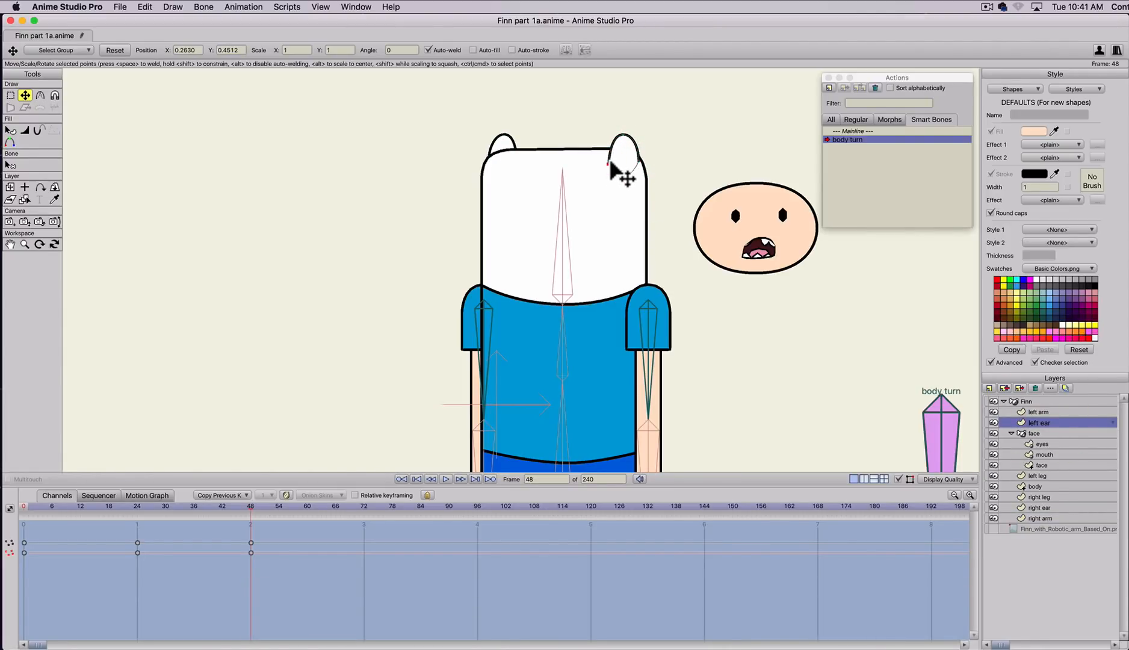
drag(607, 164, 609, 166)
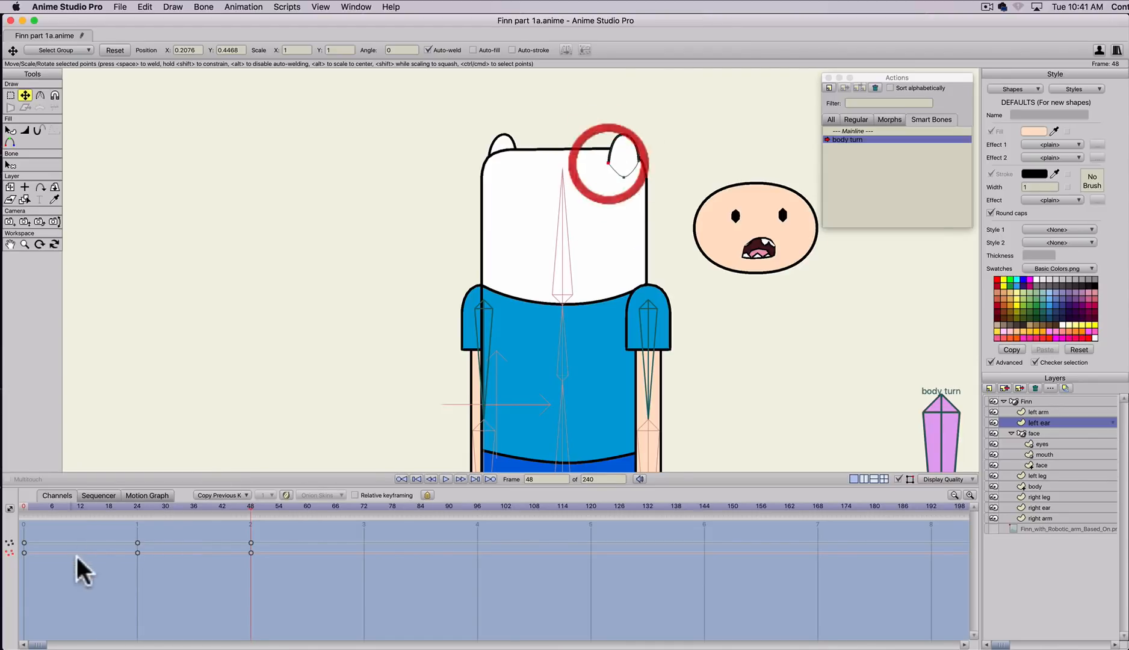
drag(135, 506, 248, 513)
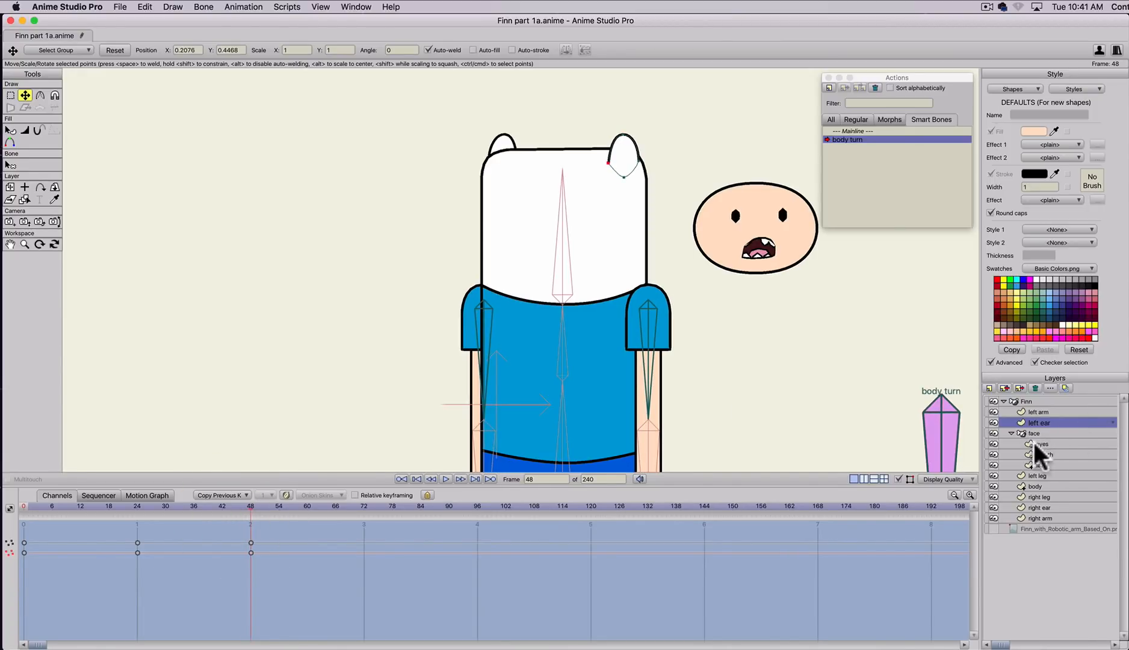
- At frame 48, reorder the right ear layer to the top of the Finn group and the left arm layer directly beneath the body
click(1037, 507)
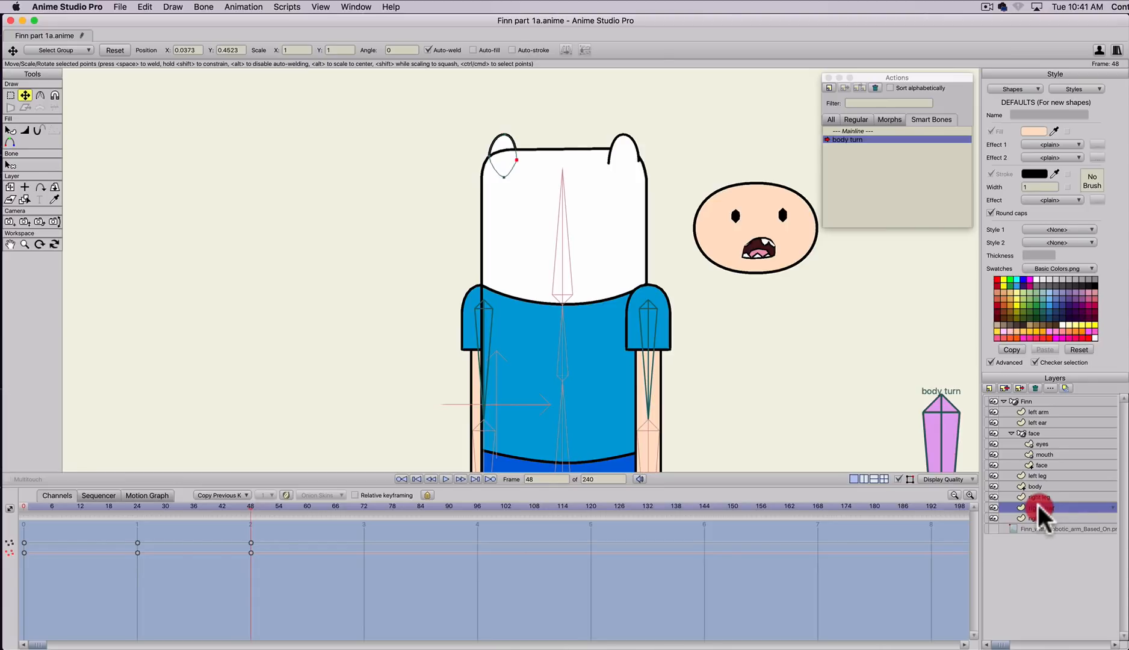
drag(1037, 504, 1036, 405)
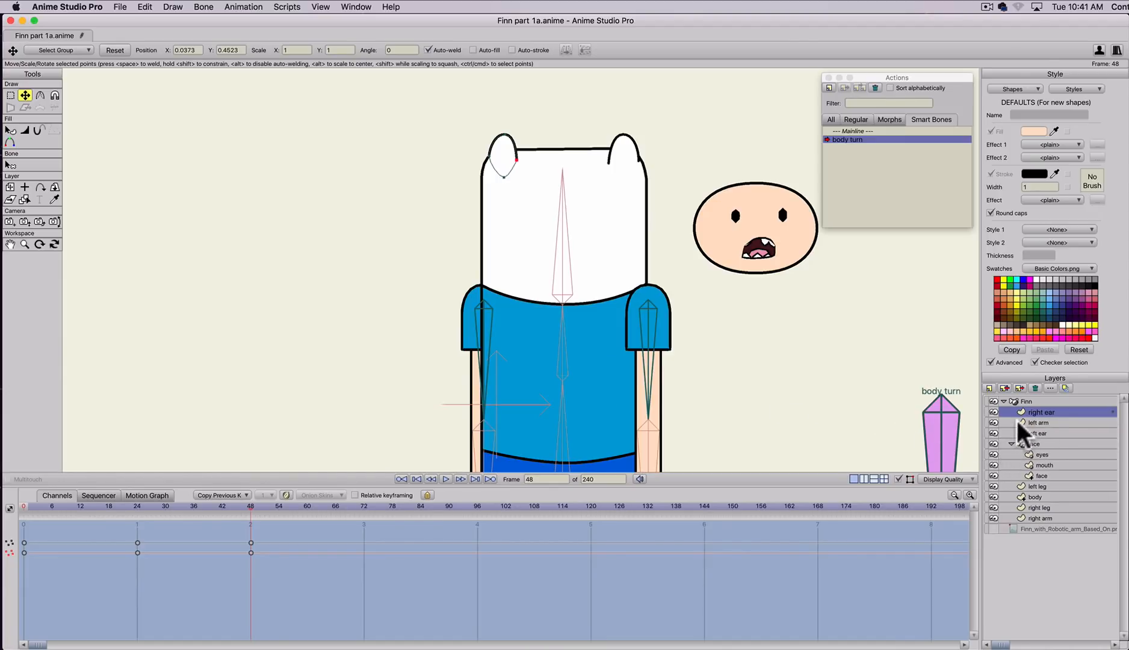
click(1037, 422)
drag(1037, 418, 1034, 497)
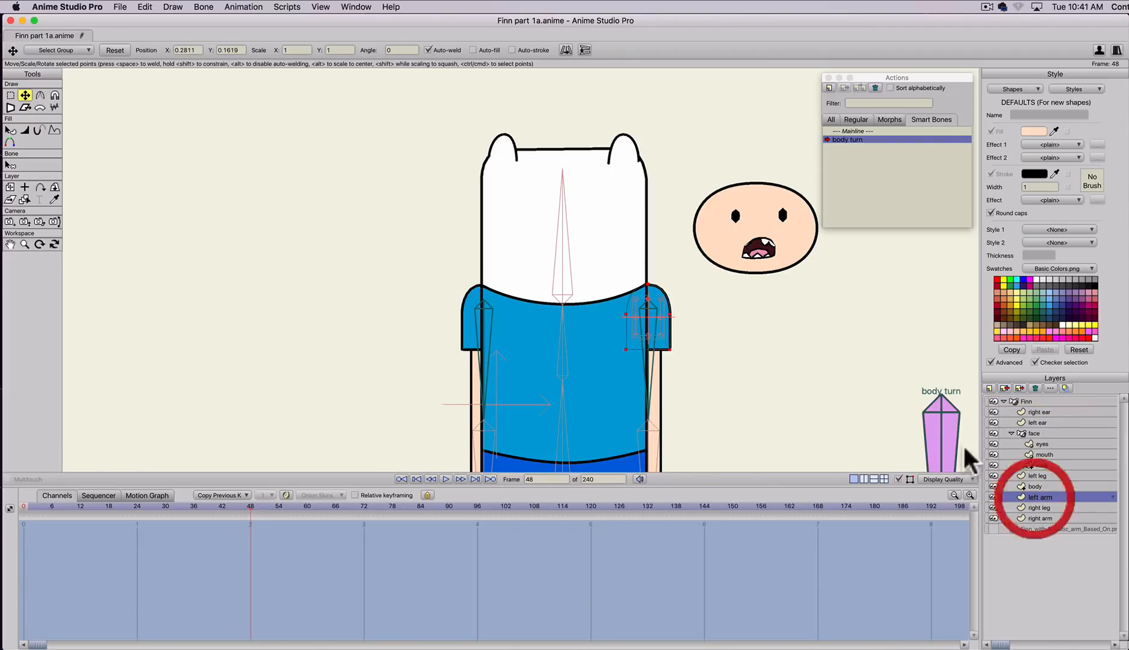
- Reorder the left leg layer at frame 48 so it sits directly beneath the body layer, and ready its points for transforming
scroll(549, 322, down, 5)
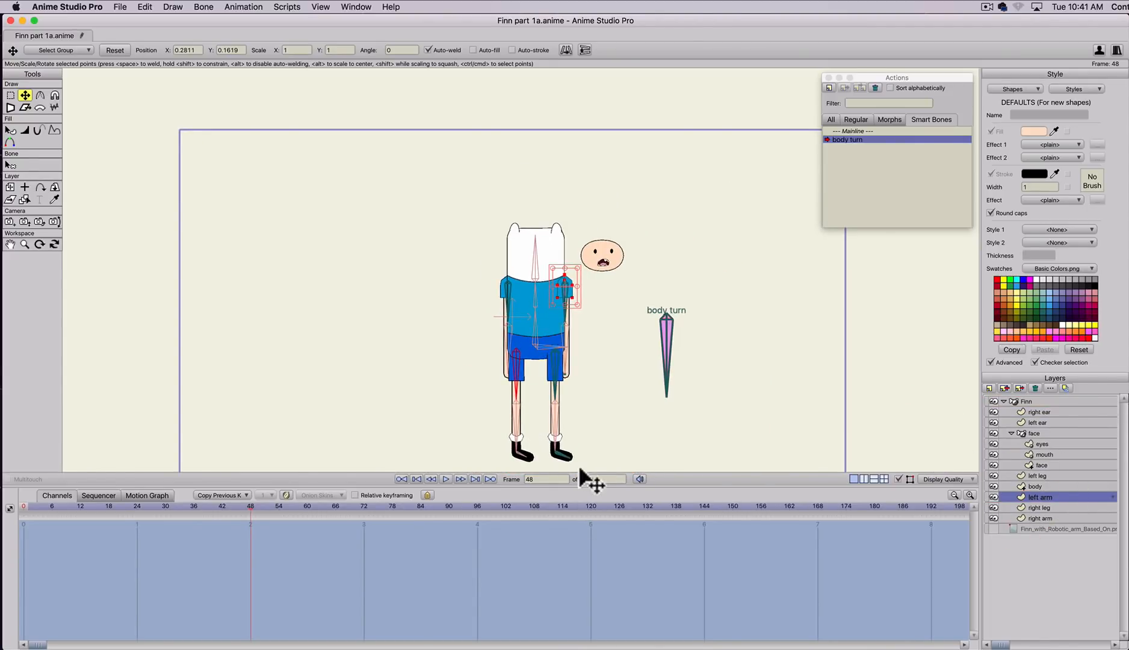
scroll(435, 471, down, 1)
scroll(526, 408, down, 1)
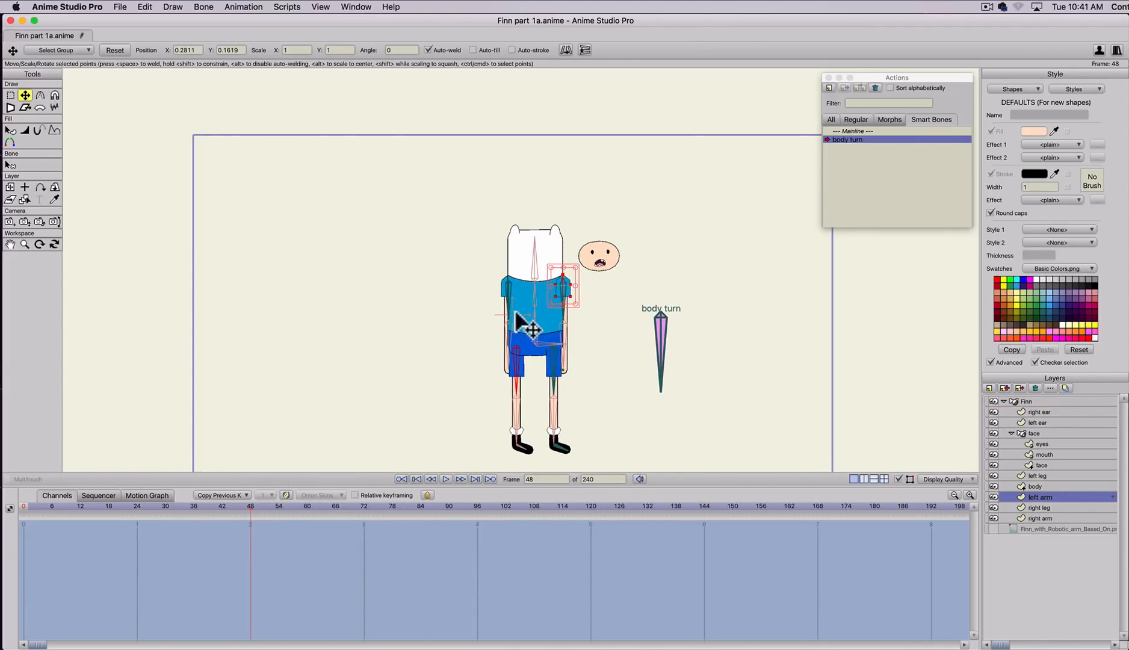
key(space)
drag(471, 397, 480, 335)
scroll(493, 382, up, 3)
scroll(493, 393, up, 1)
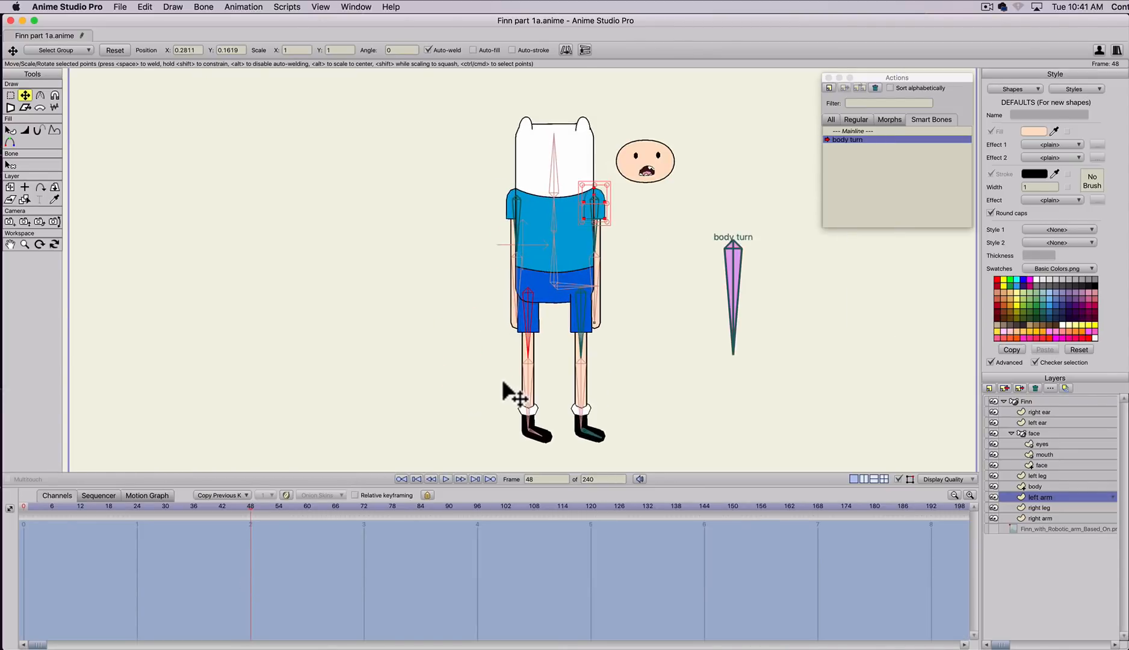
click(1040, 474)
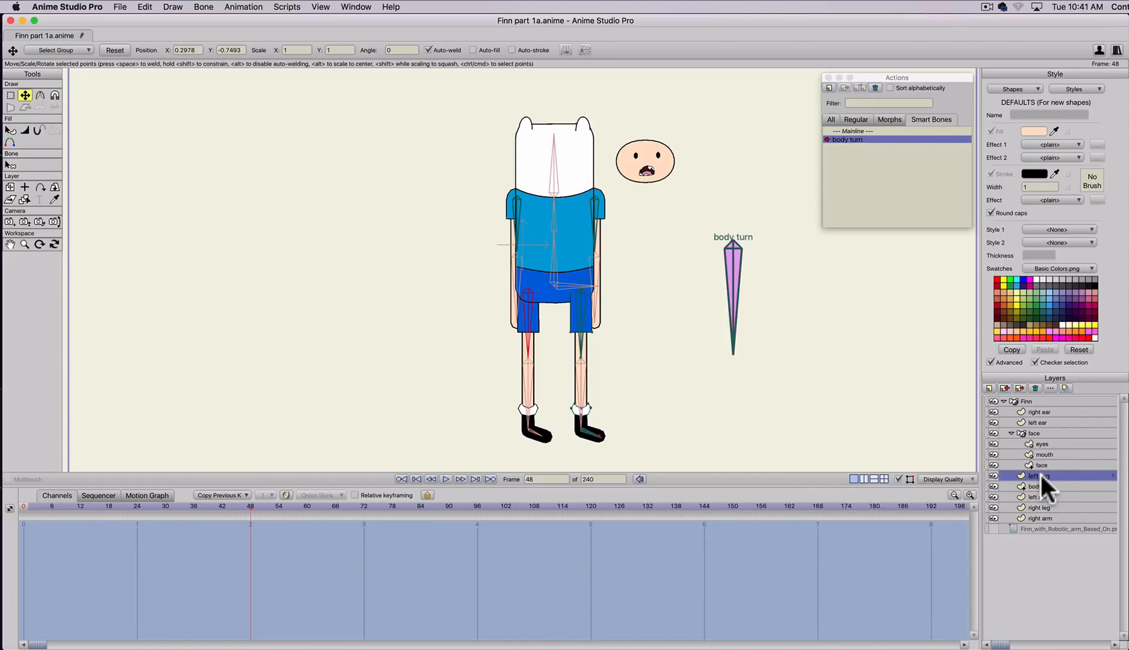
drag(1042, 476, 1040, 486)
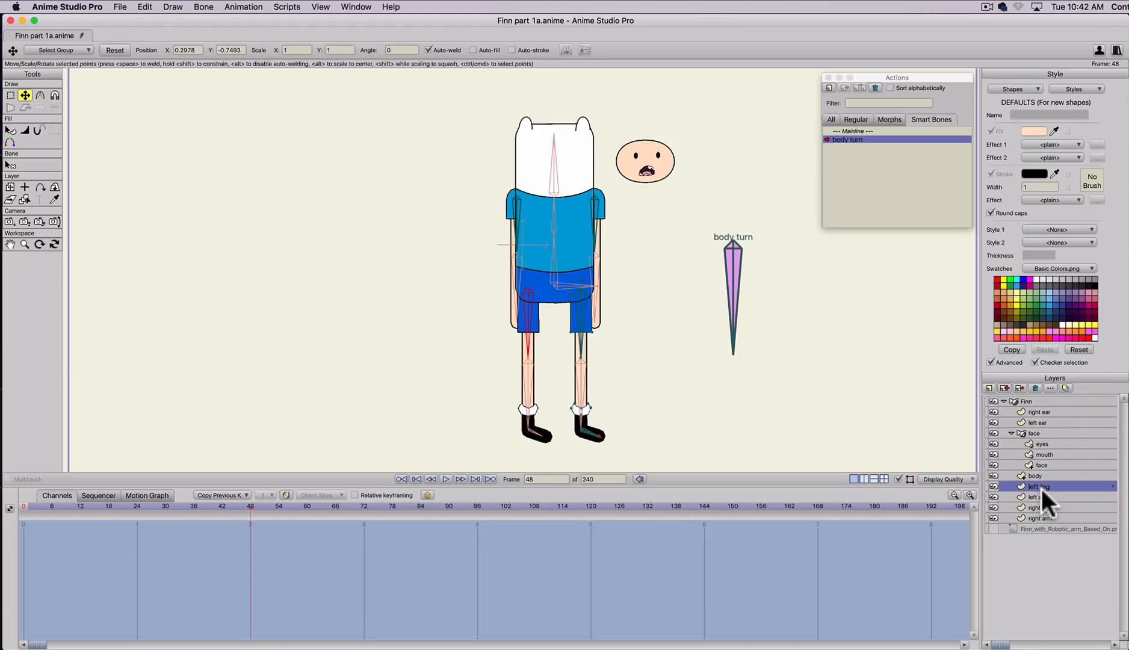
key(t)
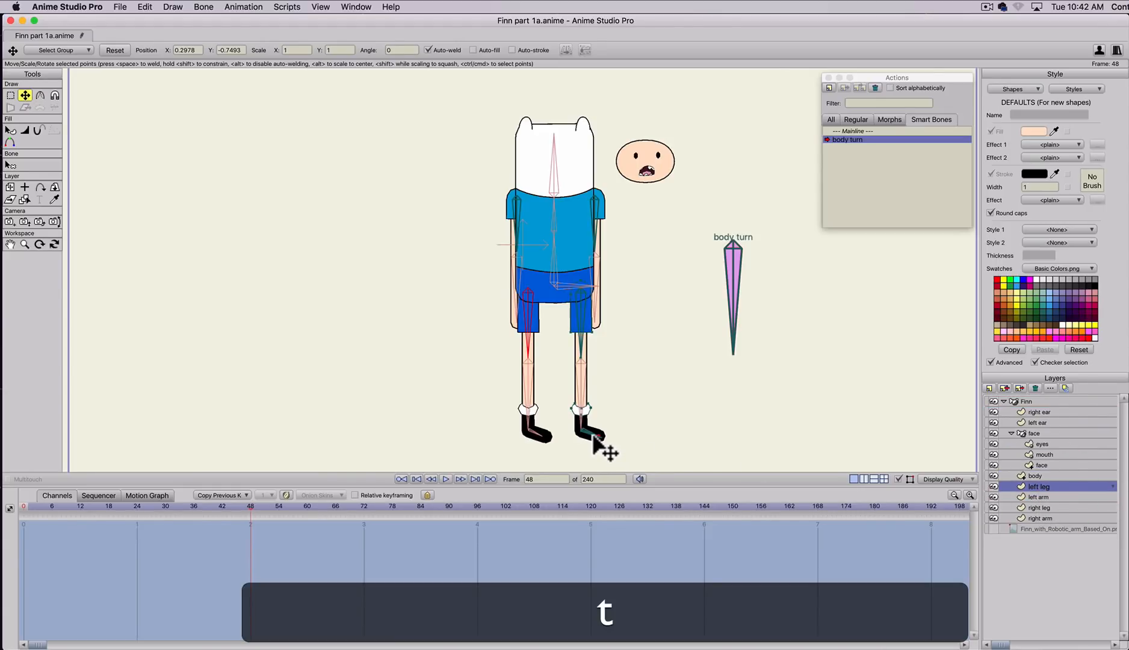
- Rotate the left leg's foot bone in the Finn group at frame 48 to about 510.55 degrees so the toes point upward
click(1026, 402)
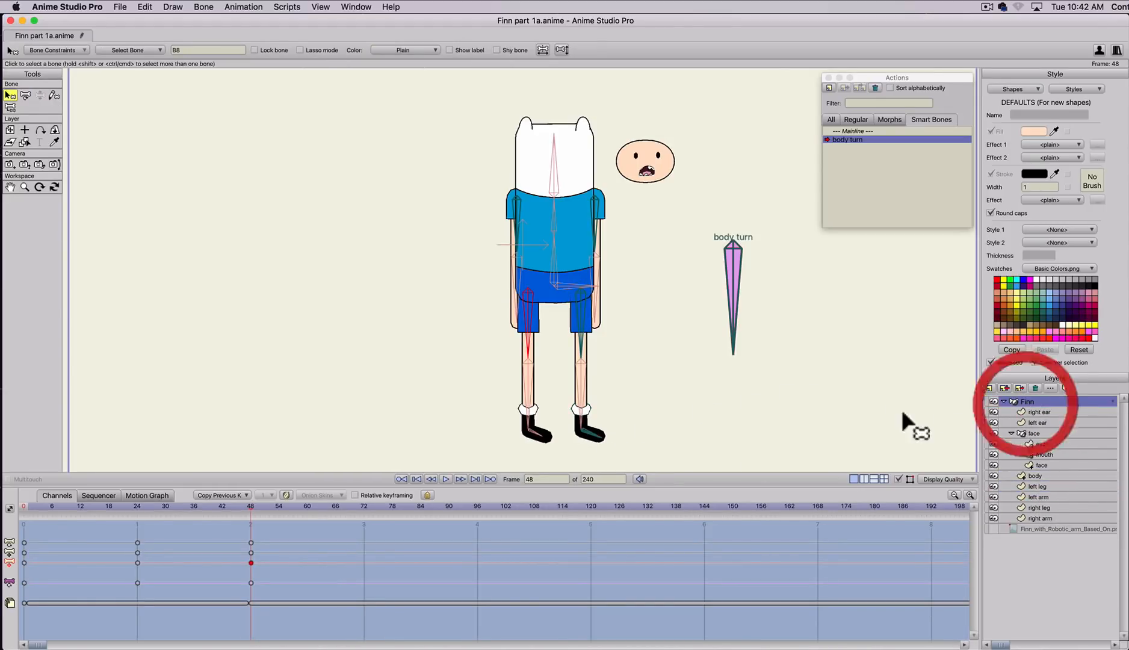
key(t)
drag(589, 440, 583, 420)
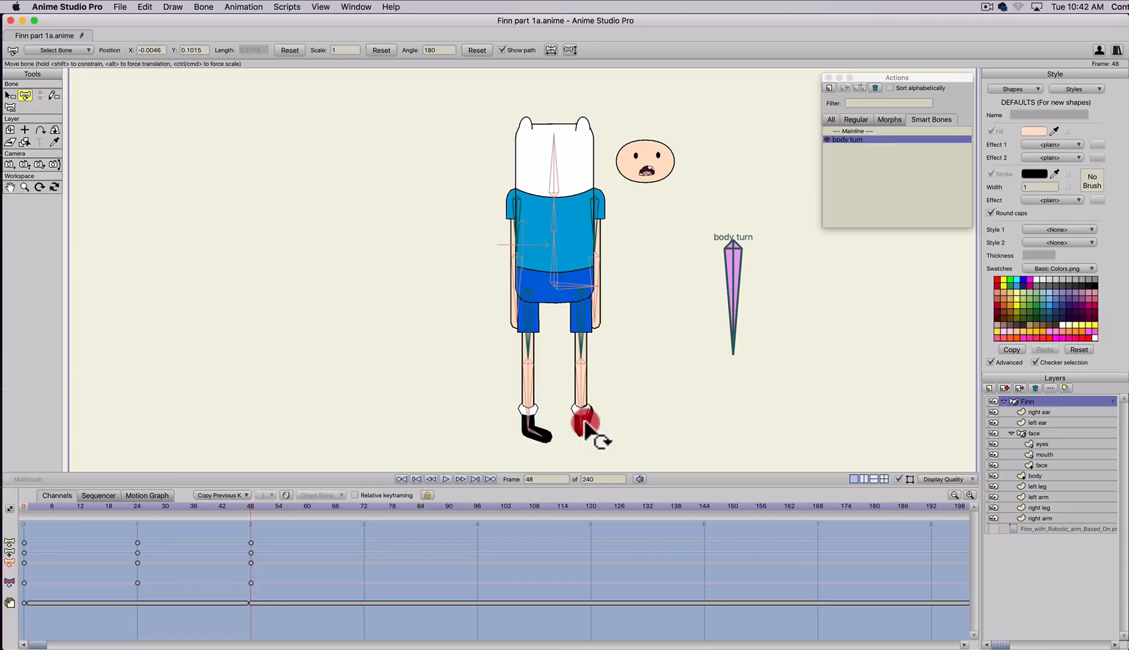
mouse_move(587, 424)
mouse_down()
mouse_move(589, 408)
mouse_move(598, 419)
mouse_up()
- Rotate the right leg's foot bone at frame 48 so its toes point up and outward, mirroring the other foot
click(541, 438)
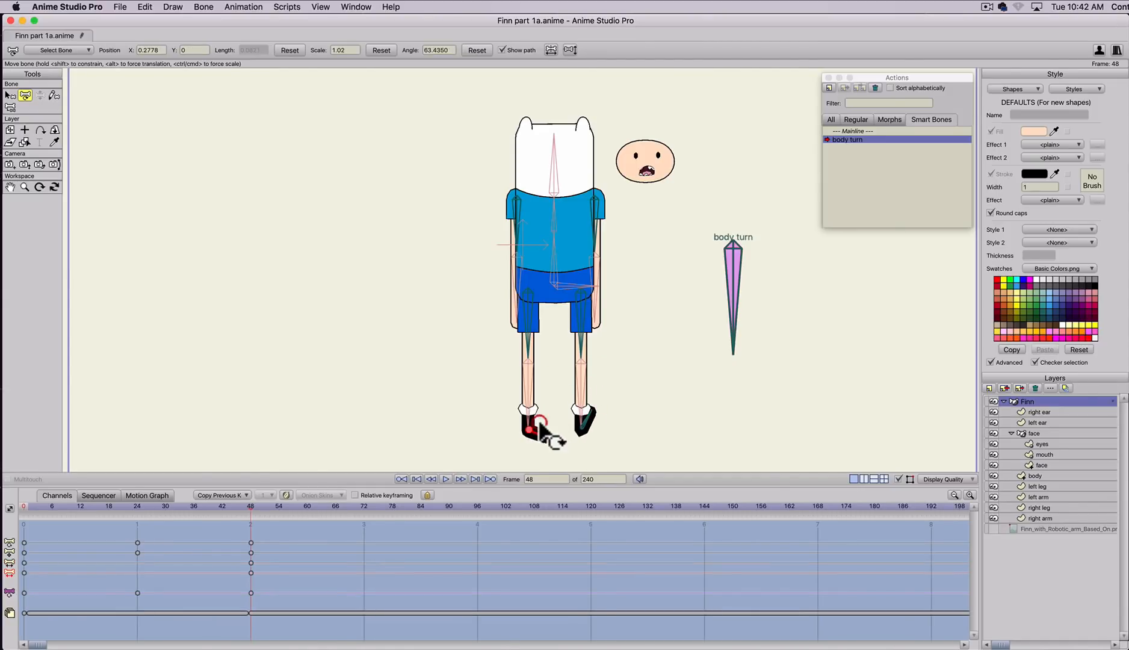
key(super+z)
drag(541, 437, 515, 416)
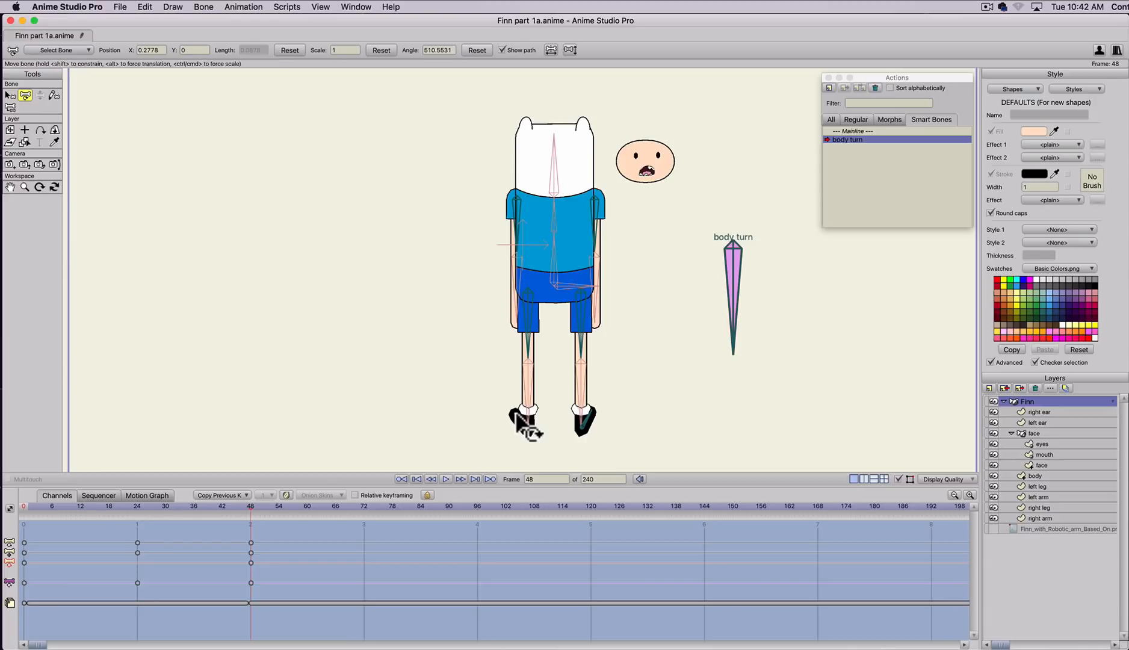
click(517, 415)
- At frame 24, rotate the upturned foot bone back down to an angle of about 78.57 degrees
drag(24, 504, 135, 513)
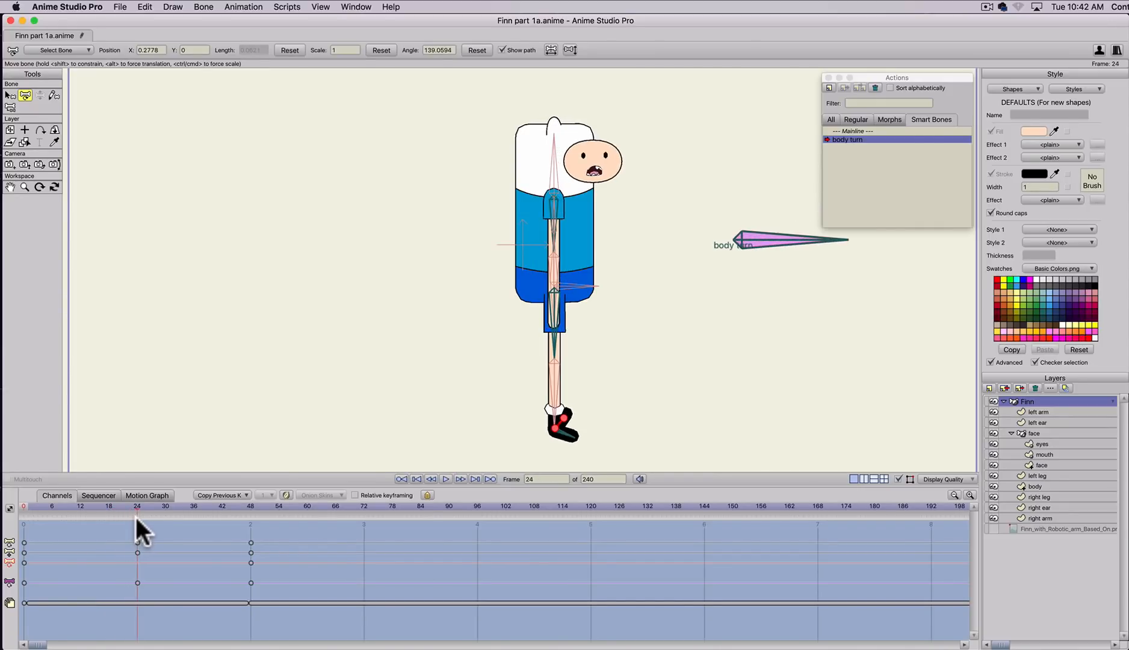
click(564, 425)
drag(564, 425, 565, 433)
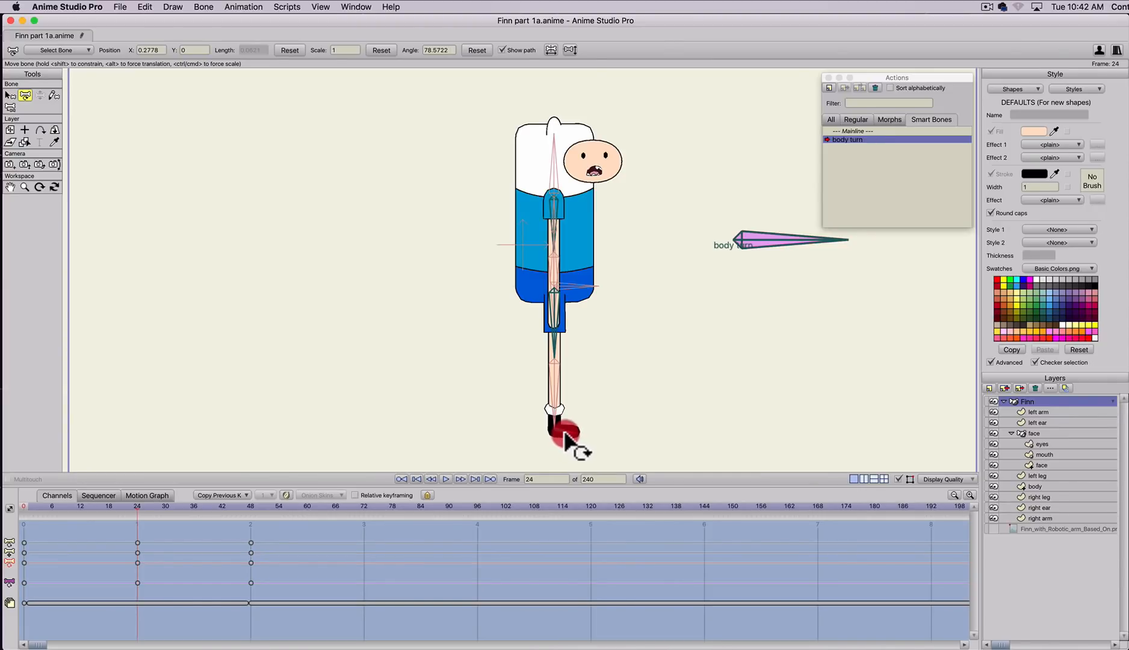
- Render a preview of Finn's back view at frame 48, inspect it and close the render
drag(137, 506, 252, 521)
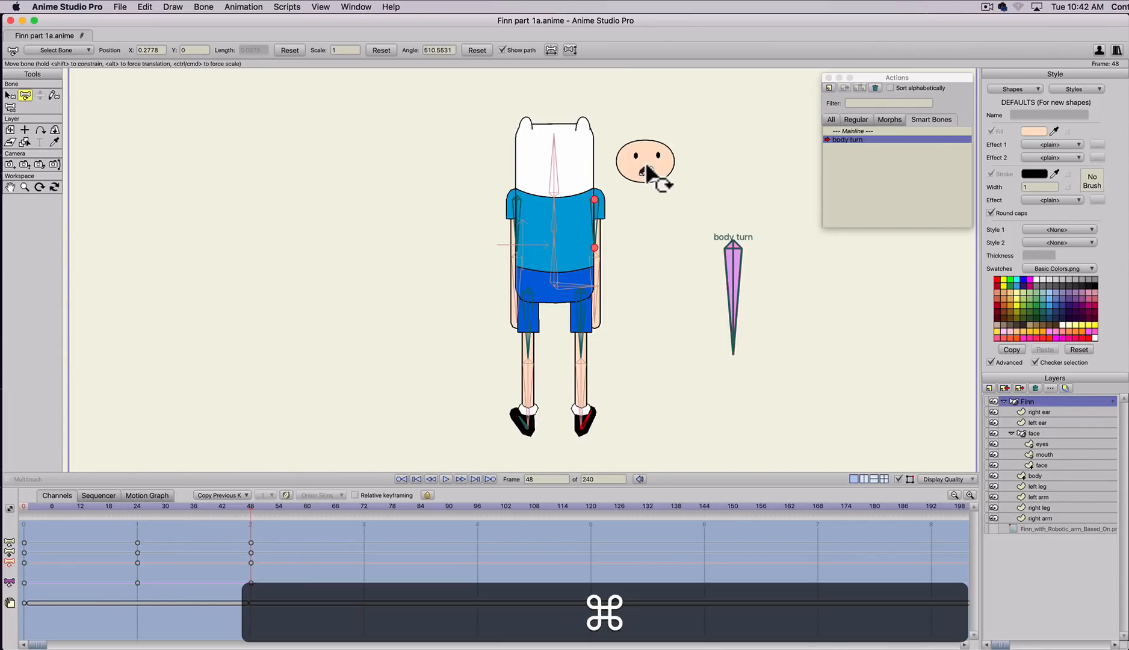
key(super+r)
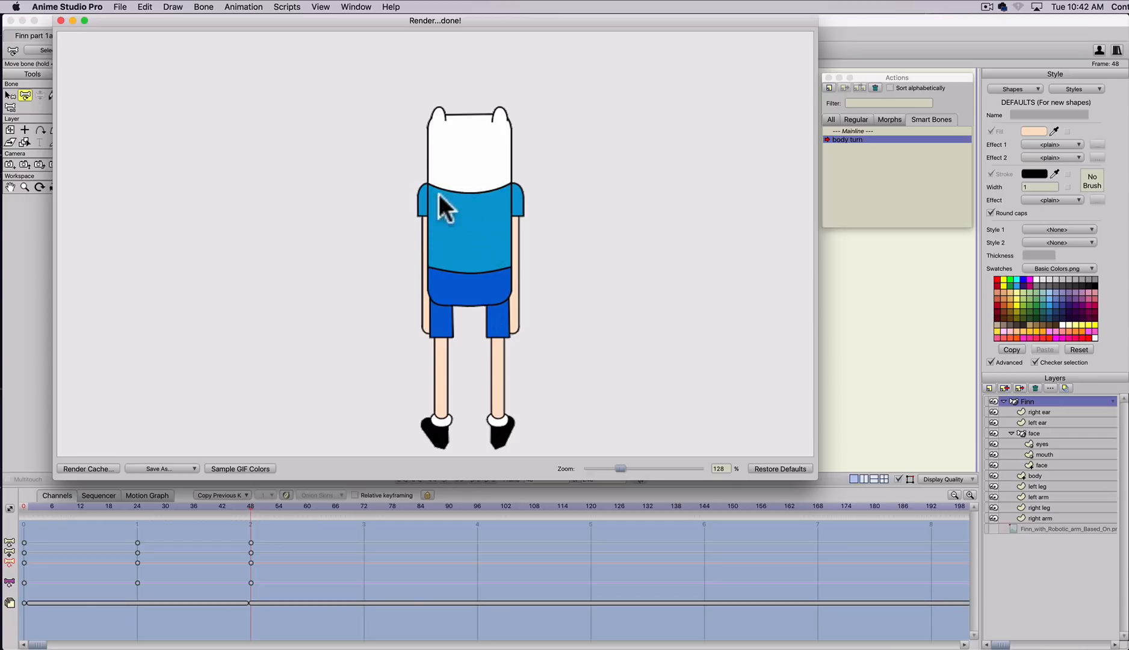
click(60, 20)
- Return to frame 0 and switch from the body turn action to Mainline, with Finn's feet in view
mouse_move(25, 502)
mouse_down()
mouse_move(283, 537)
mouse_move(24, 524)
mouse_up()
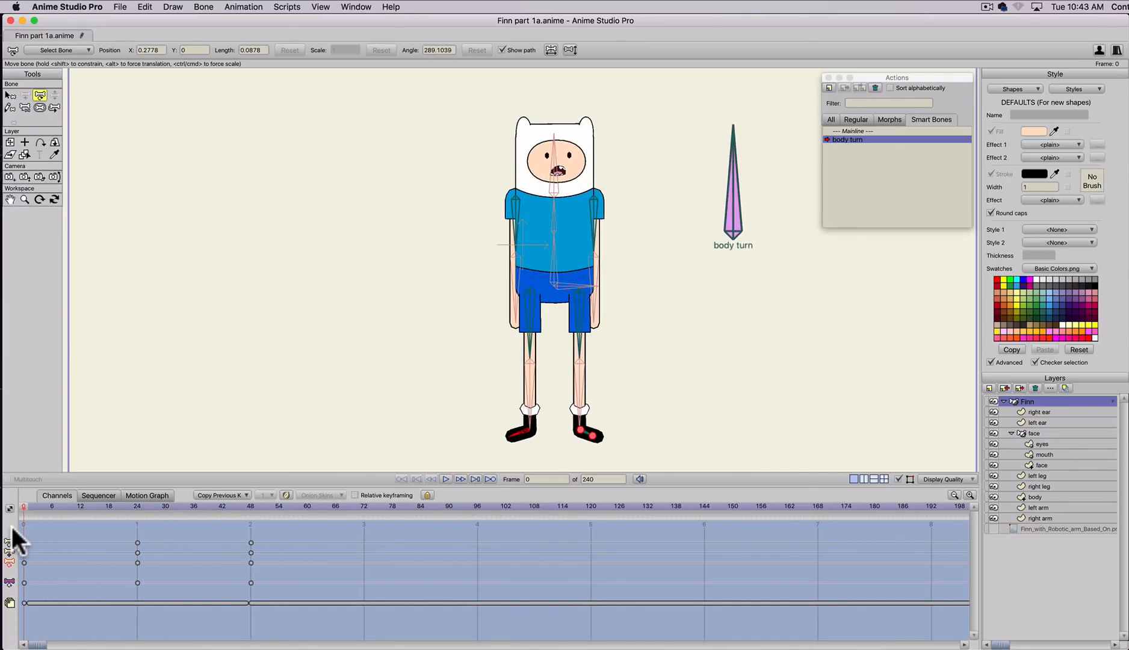
click(96, 528)
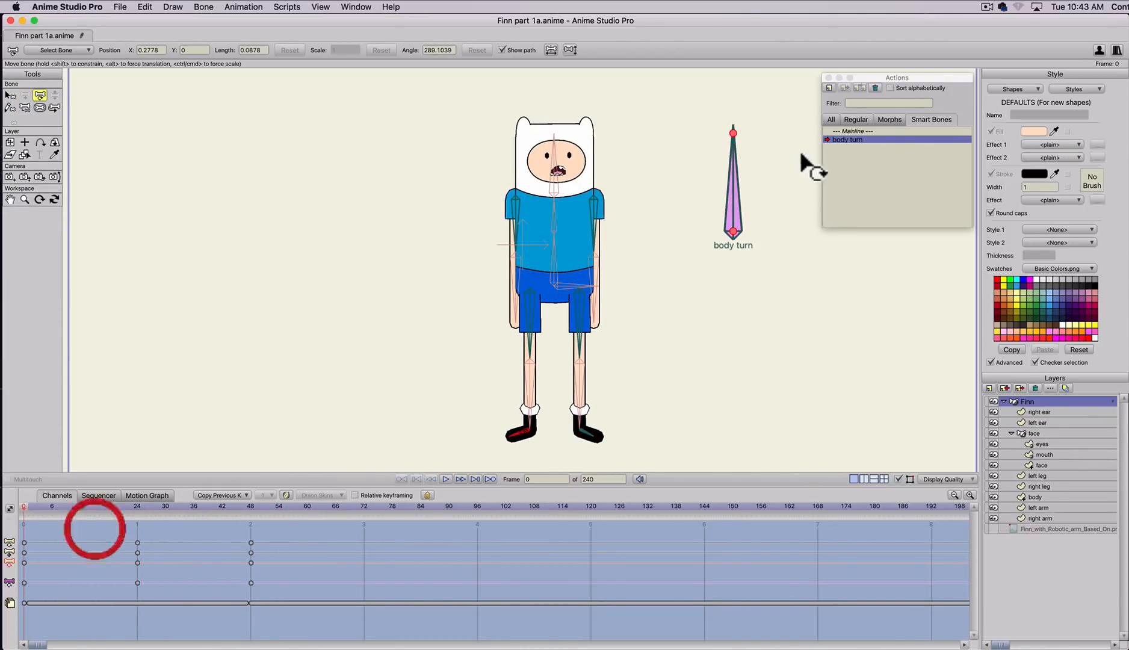
click(851, 129)
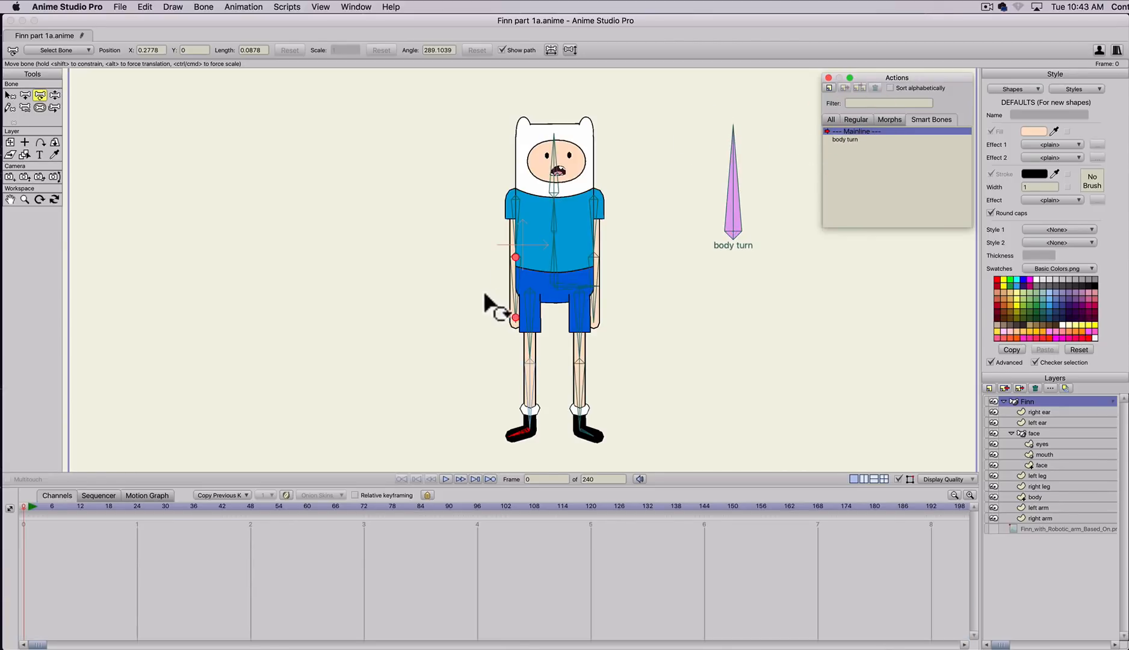
scroll(541, 432, up, 2)
key(space)
click(498, 312)
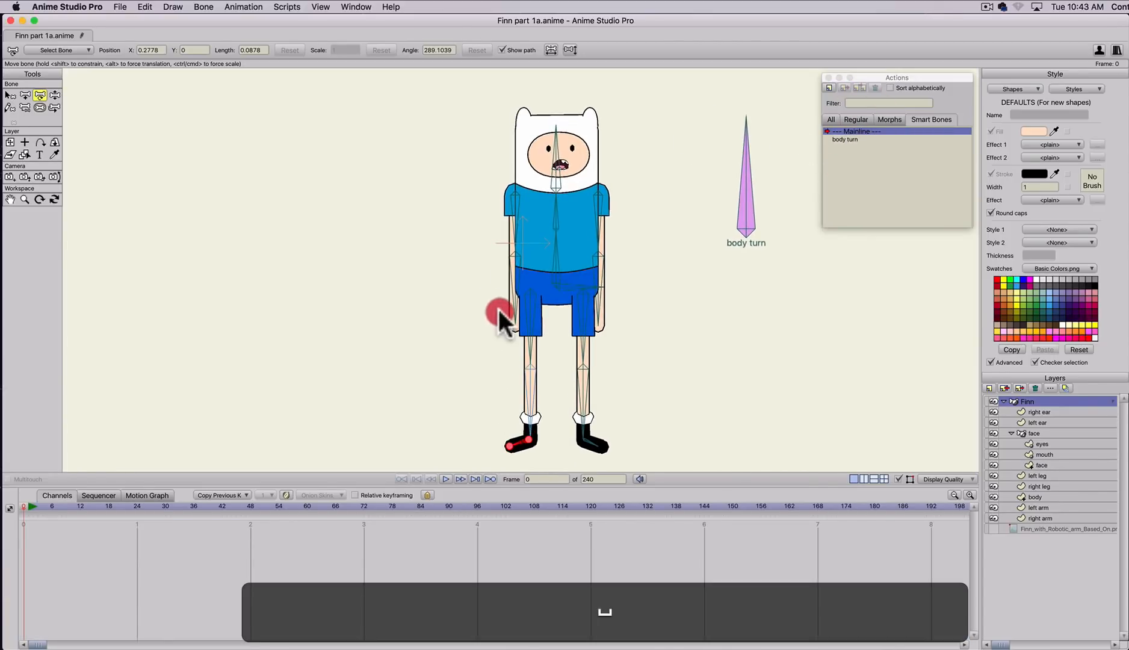
drag(493, 379, 494, 275)
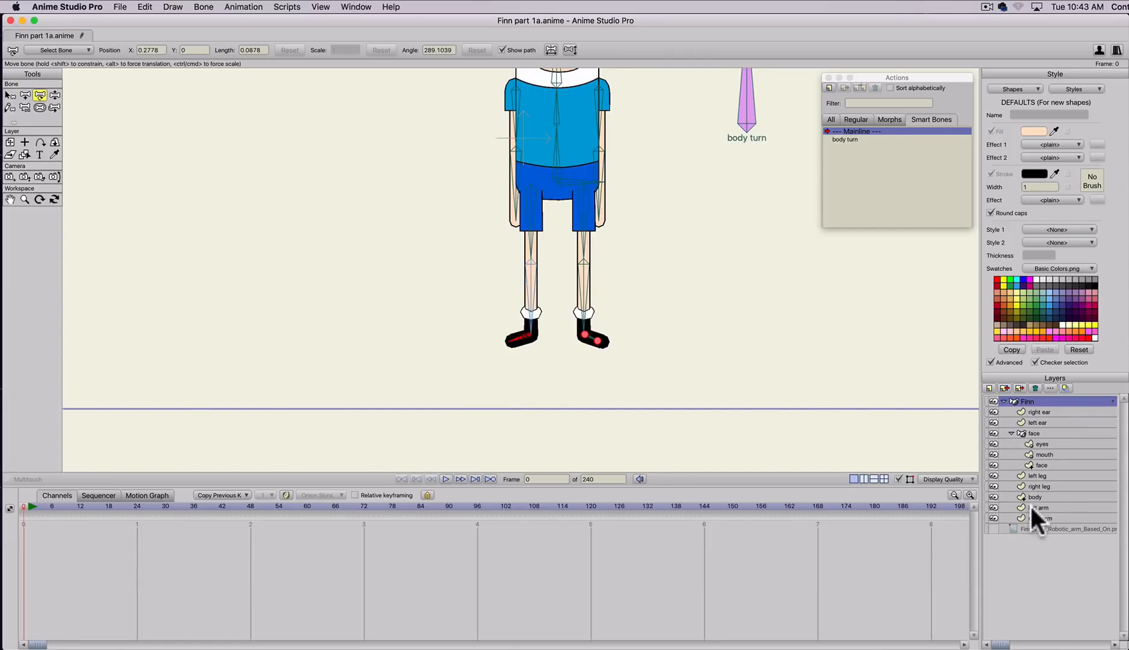
- Lower the black shoe shape of the left leg layer to the back of its shapes
click(1039, 474)
key(q)
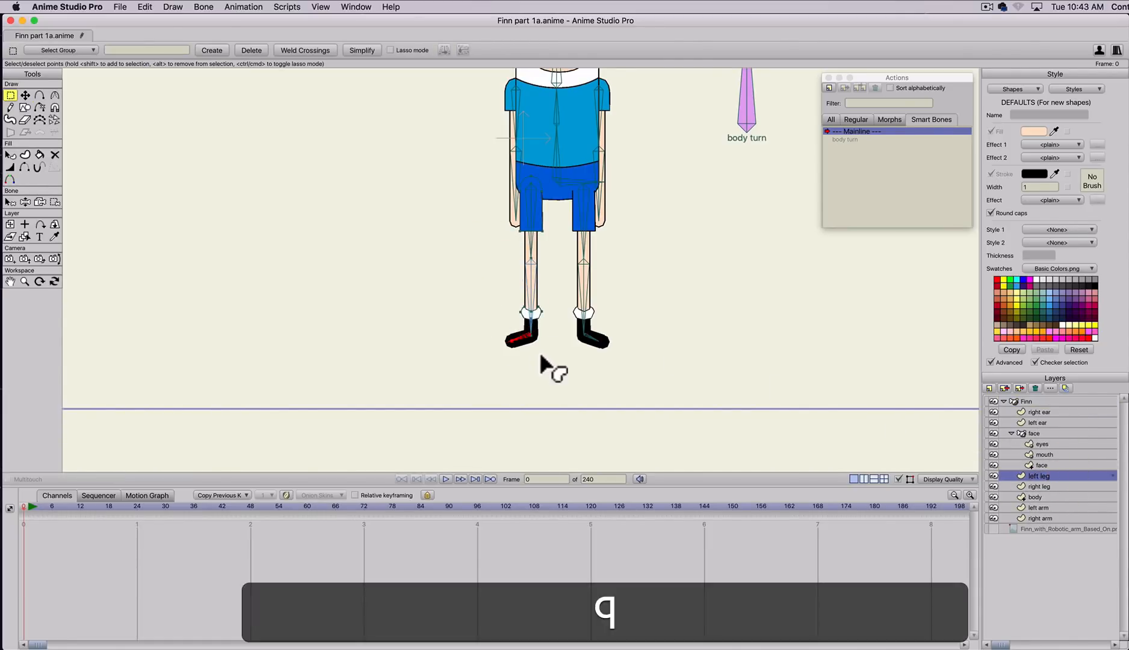
click(523, 334)
scroll(520, 353, up, 5)
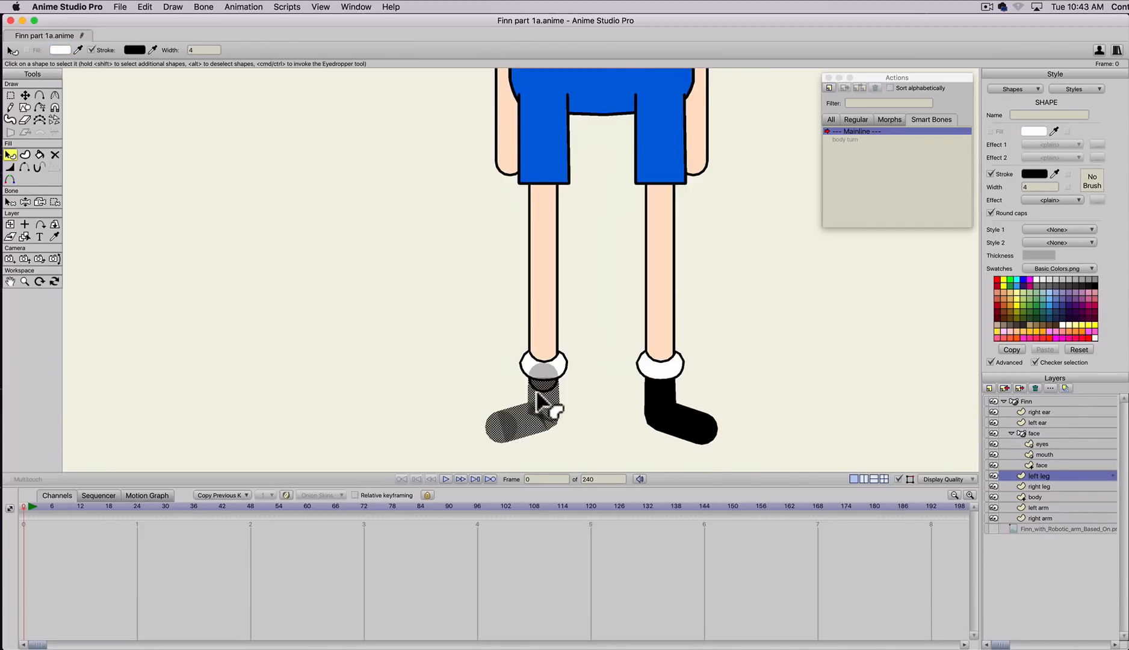
key(space)
drag(535, 393, 505, 304)
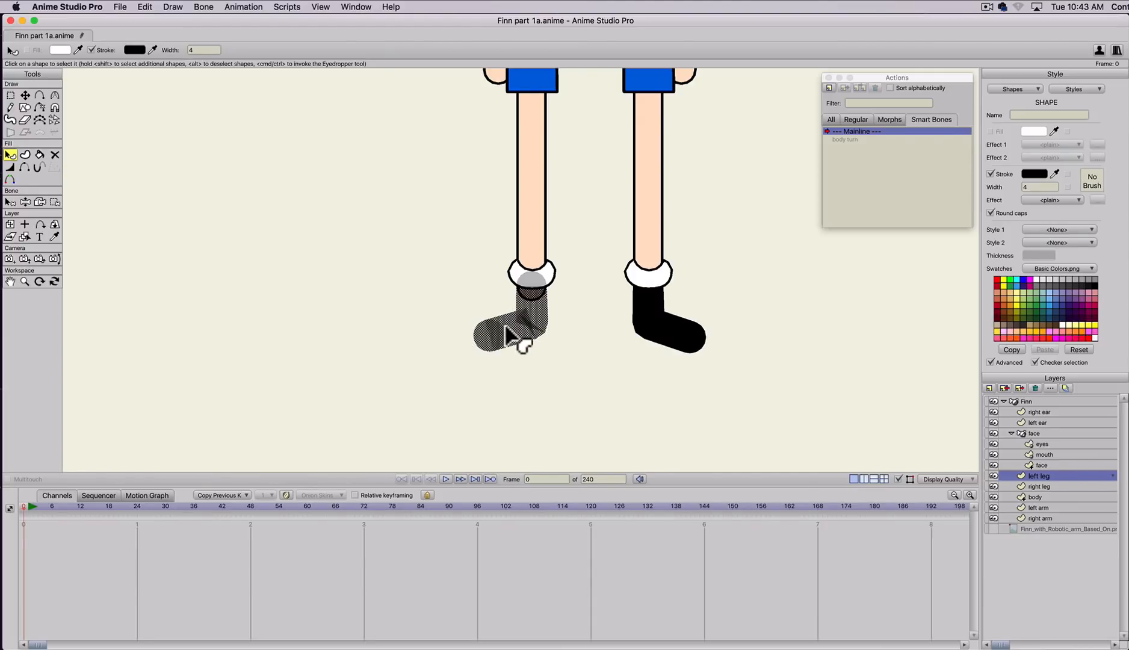
key(q)
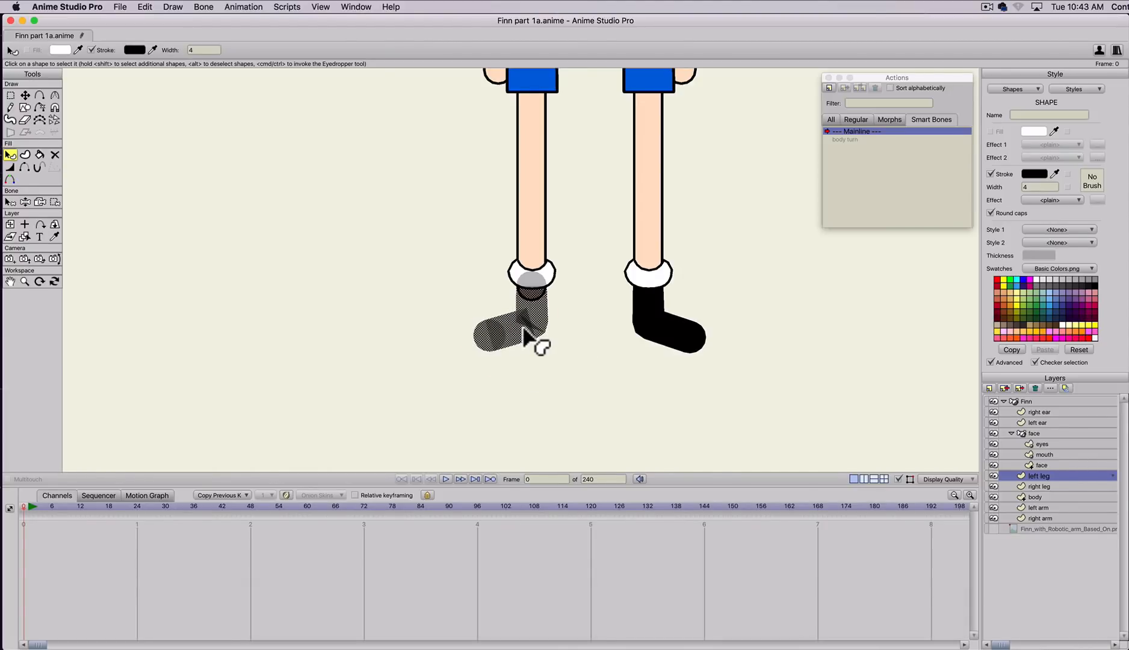
click(181, 7)
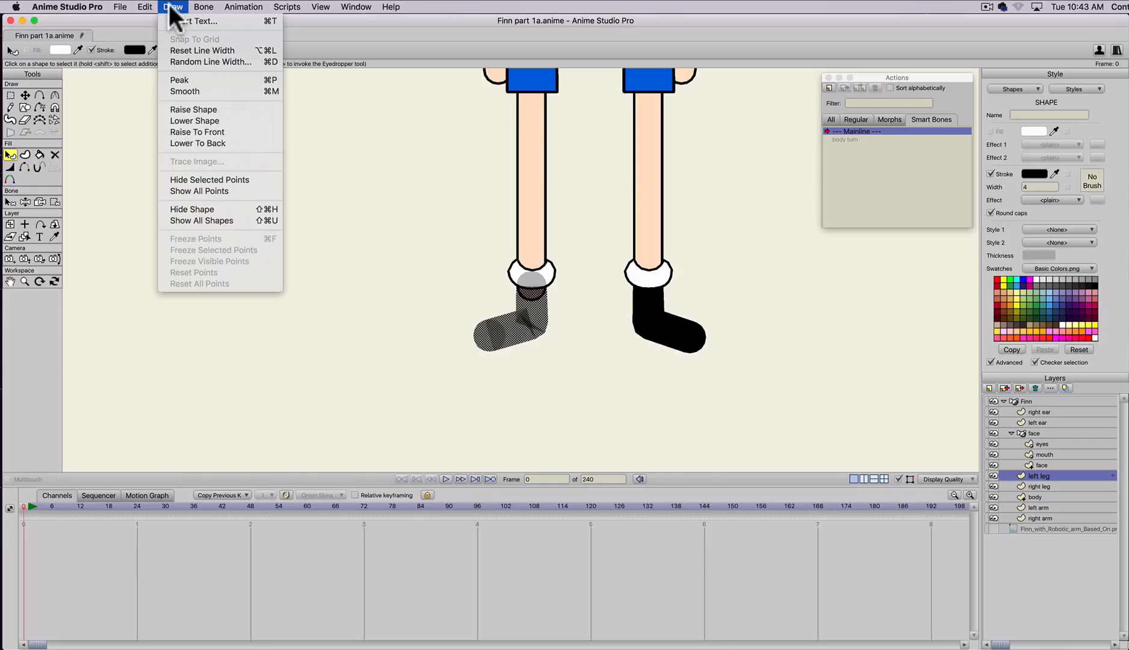
click(187, 143)
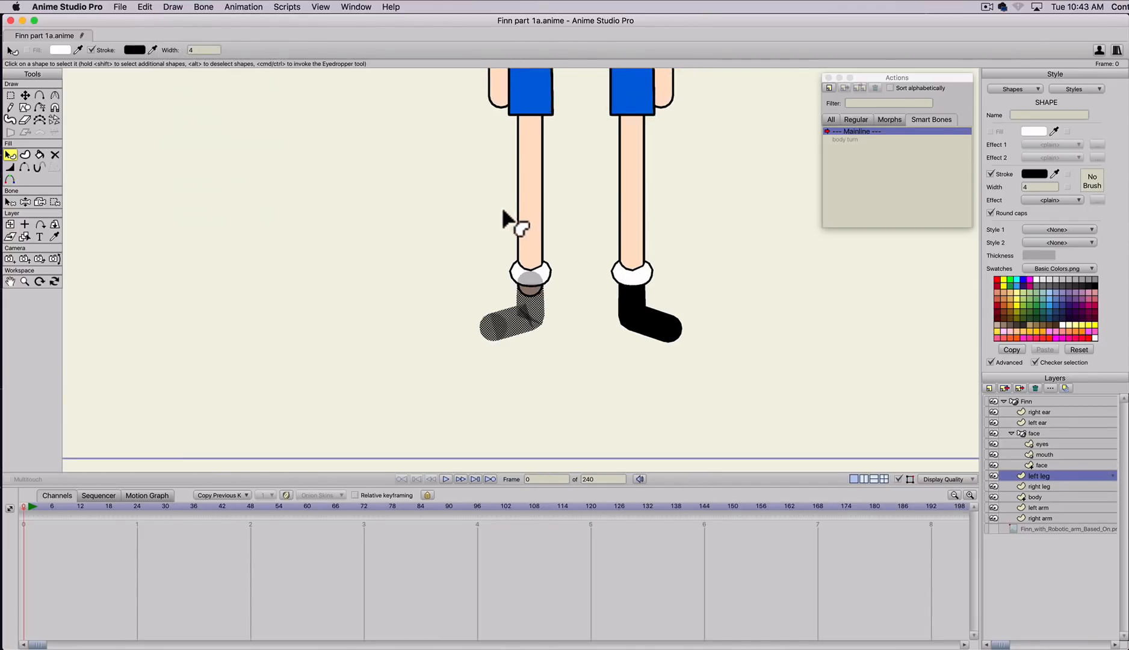
click(481, 280)
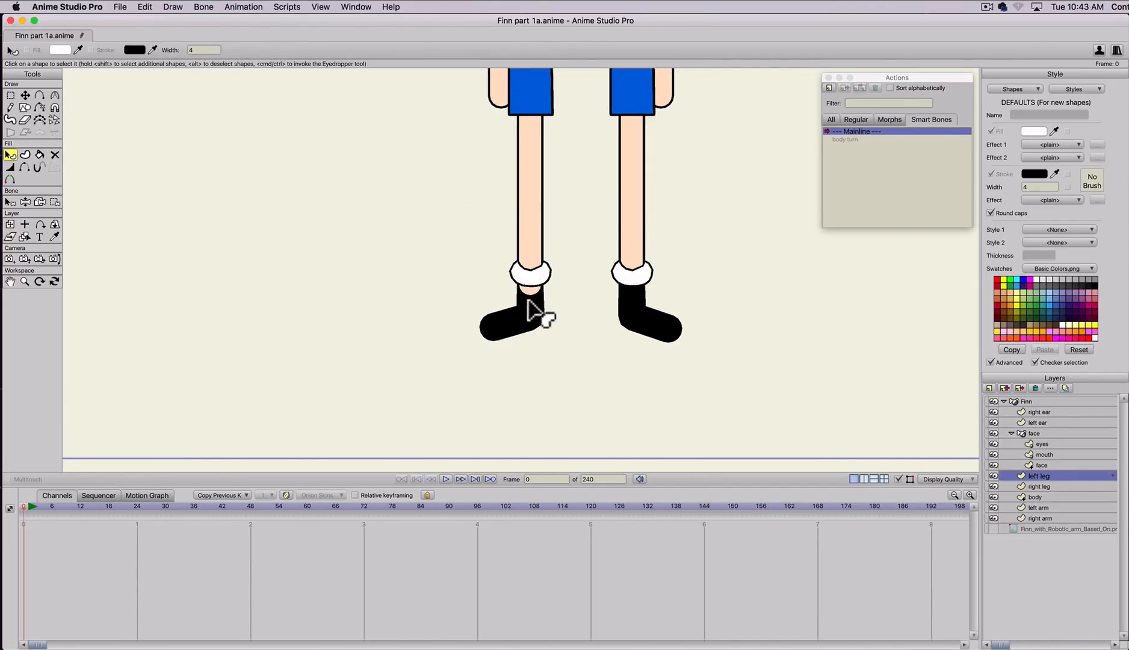
- Lower the skin-coloured leg shape of the left leg layer to the back
scroll(527, 262, down, 2)
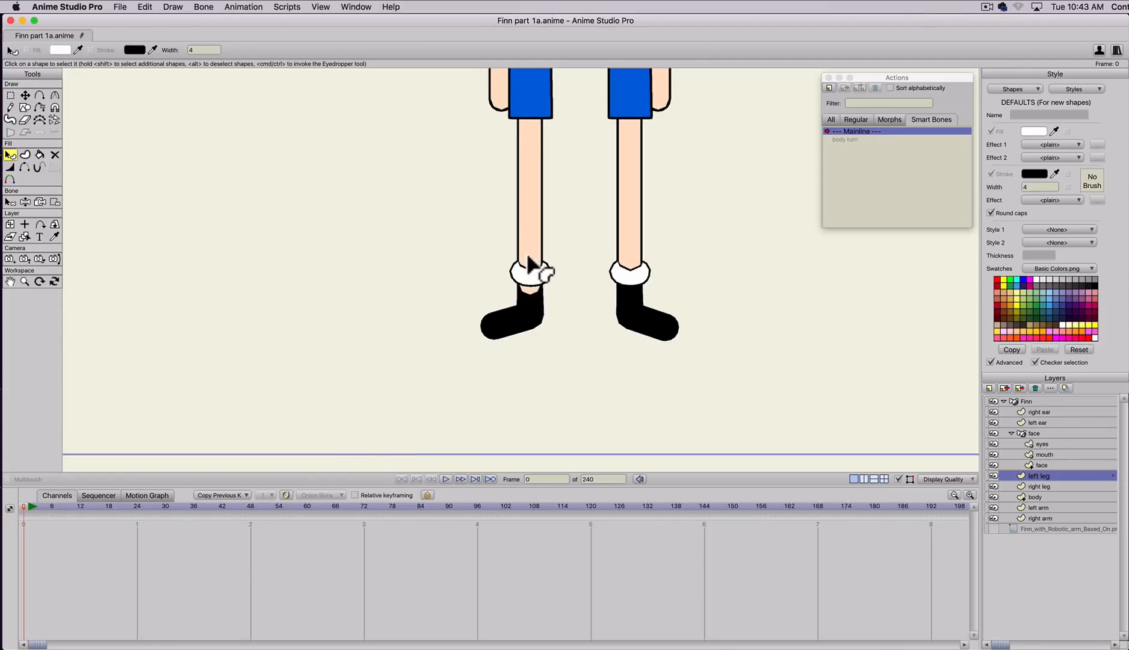
key(q)
click(532, 299)
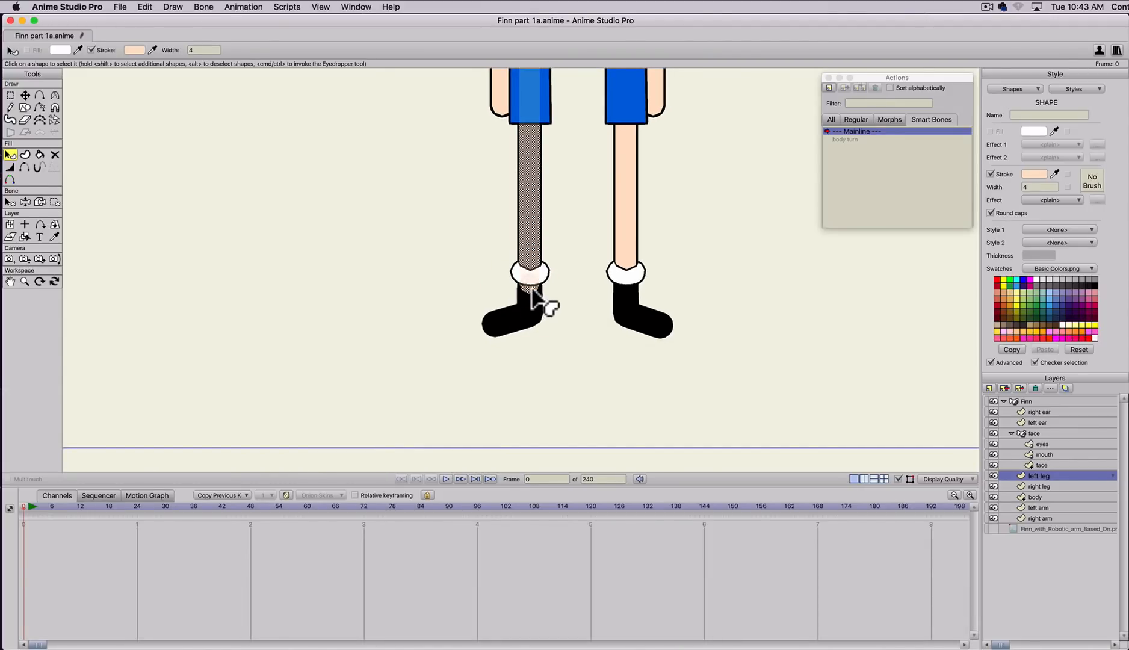
click(173, 8)
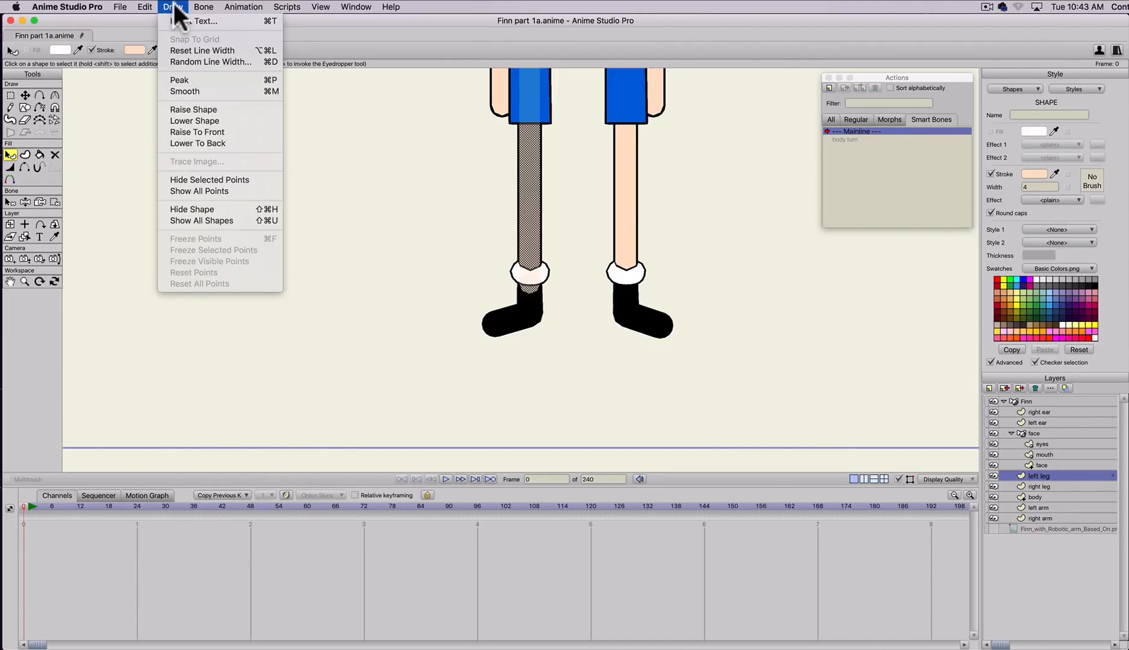
click(198, 142)
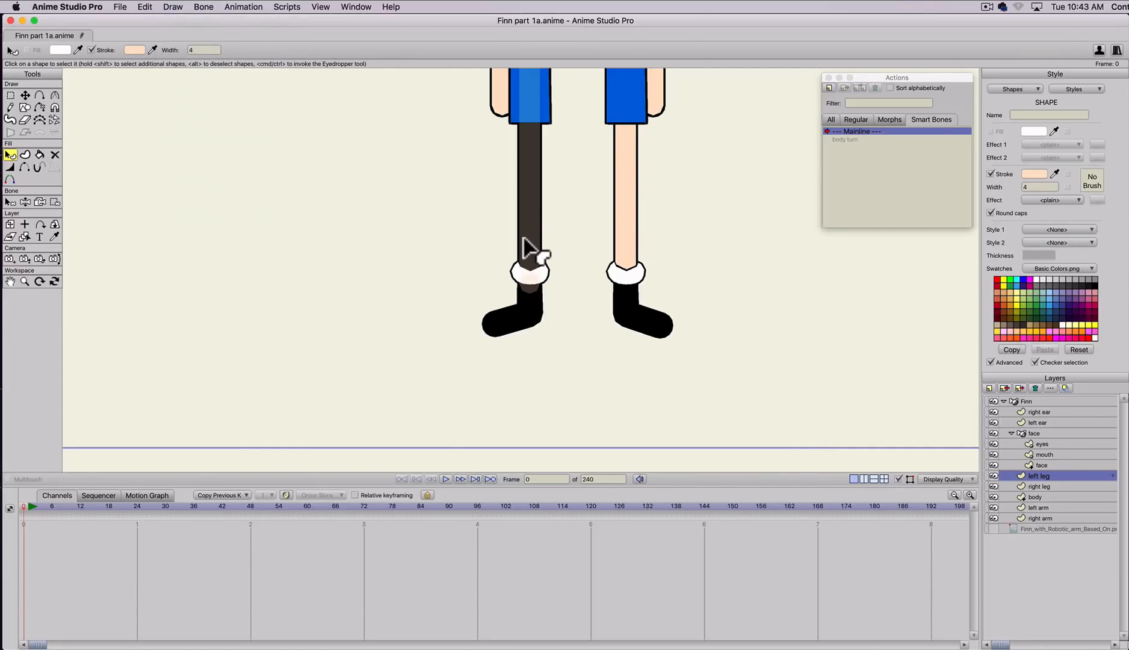
click(461, 233)
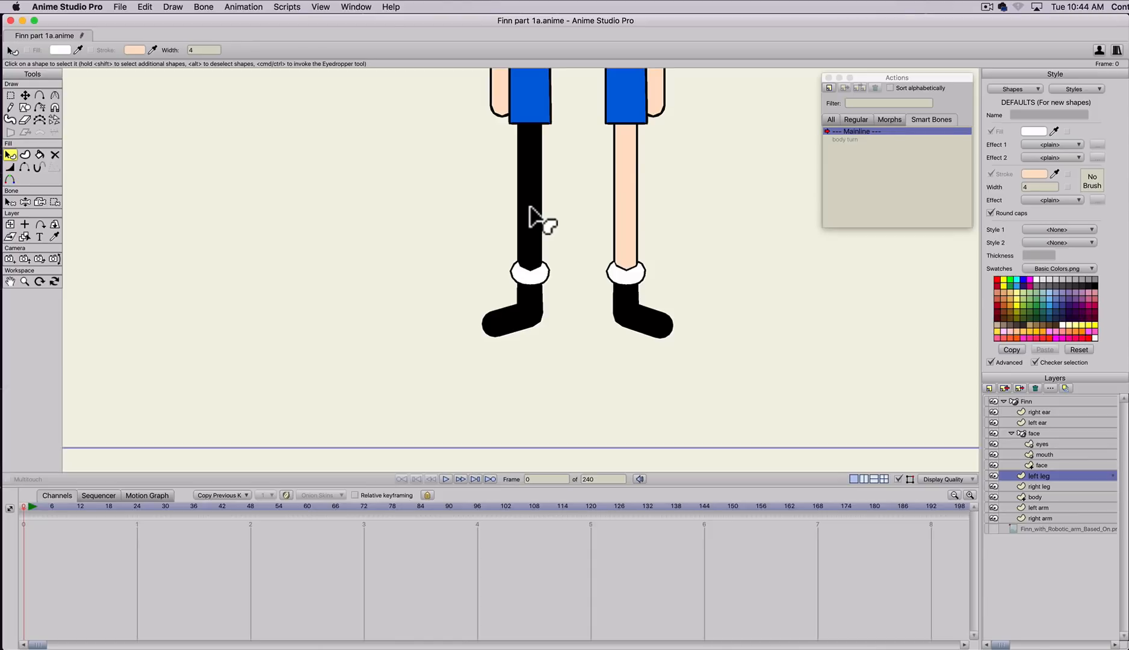
- Lower the black shape covering the left leg's skin to the back of the layer's shapes
click(529, 207)
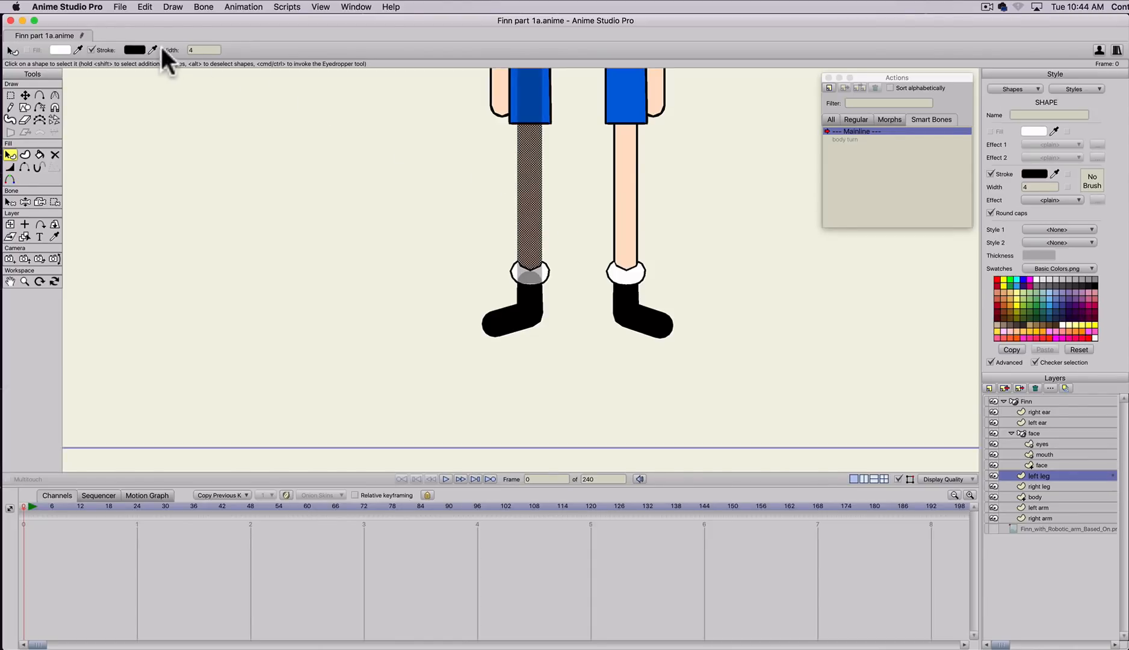
click(173, 8)
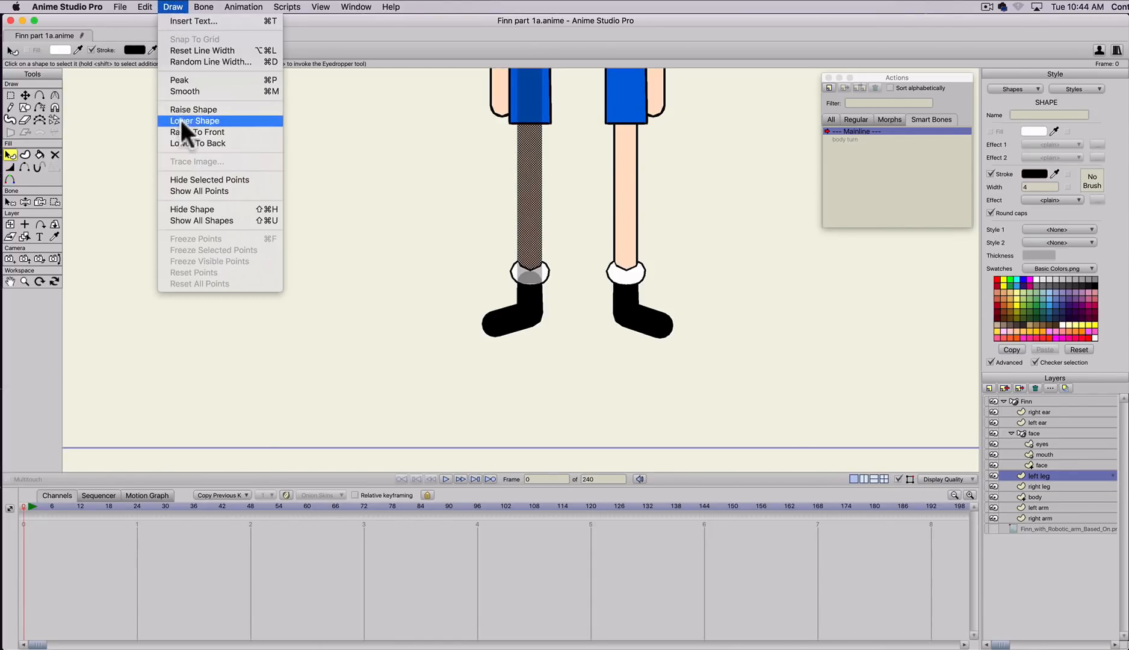
click(186, 142)
click(390, 241)
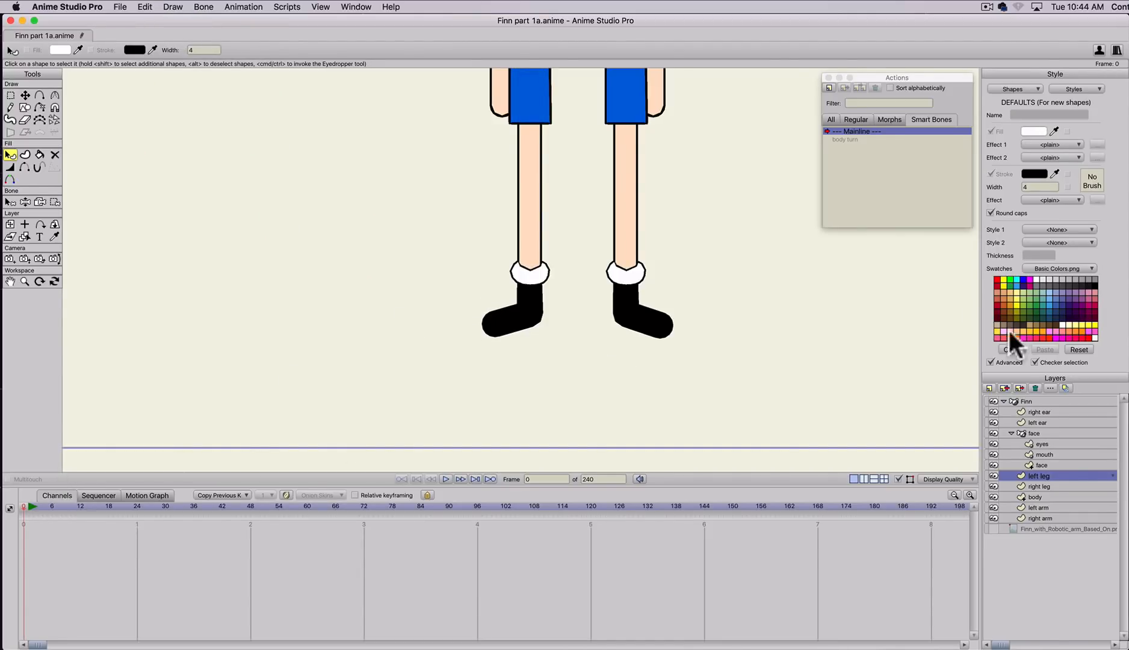
- Test the left foot's movement in the Finn group with Manipulate Bones, and undo the test pose
click(1022, 402)
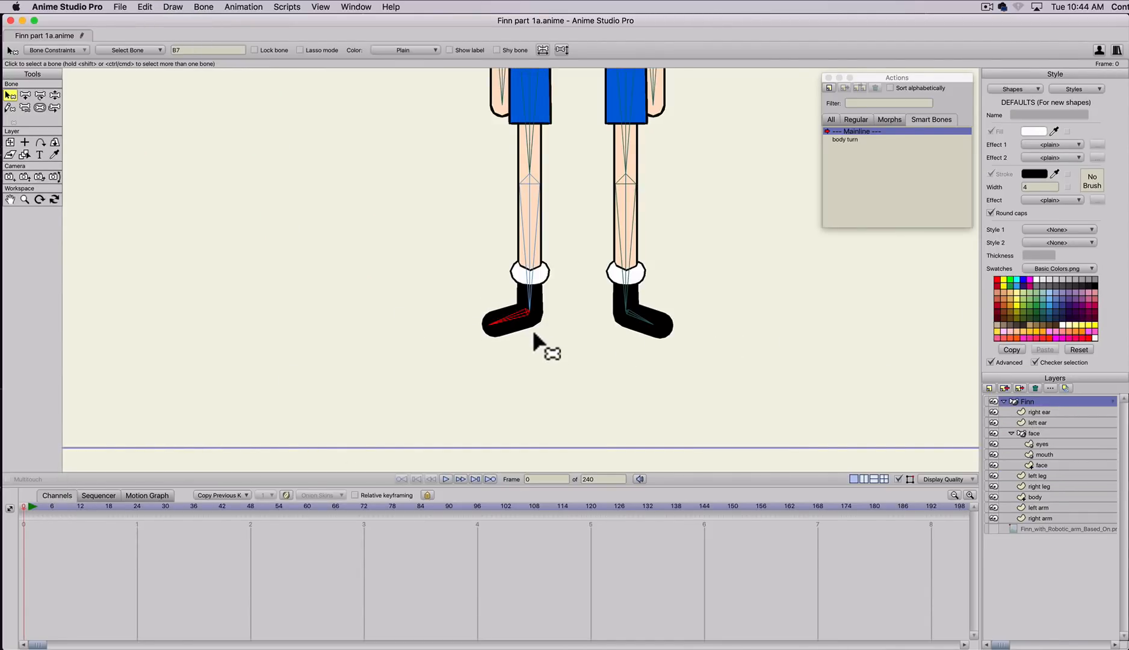
key(z)
mouse_move(532, 331)
mouse_down()
mouse_move(521, 284)
mouse_move(550, 261)
mouse_move(559, 269)
mouse_move(506, 309)
mouse_move(544, 278)
mouse_move(518, 288)
mouse_up()
key(super+z)
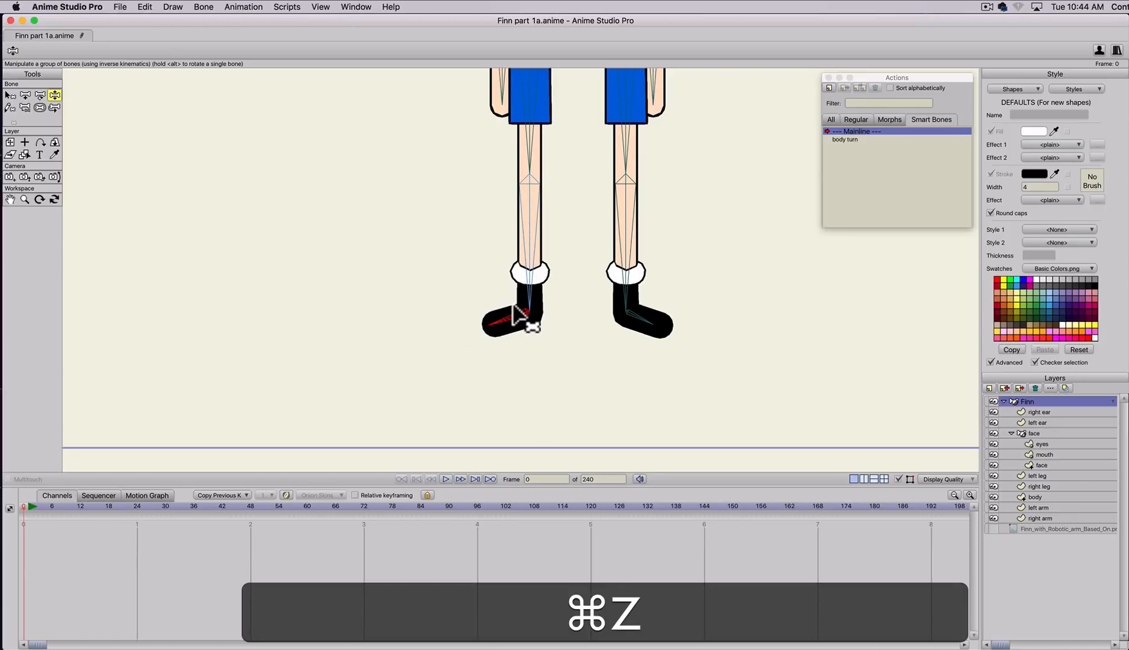
key(q)
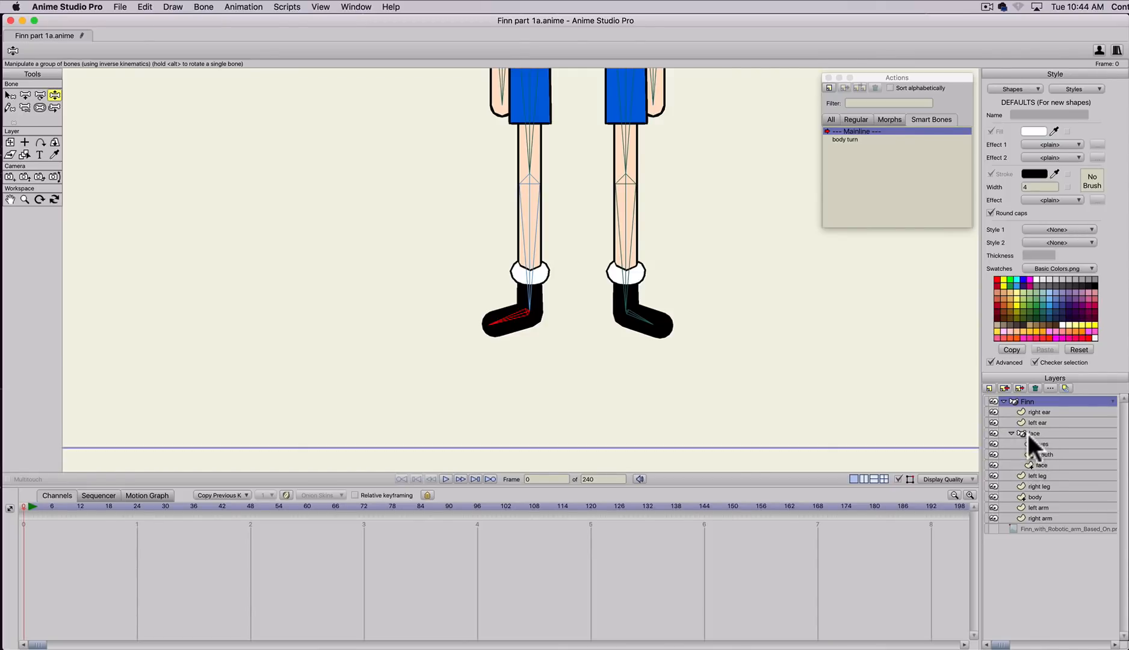
- Lower the left leg layer's black shoe shape by one level
click(1032, 475)
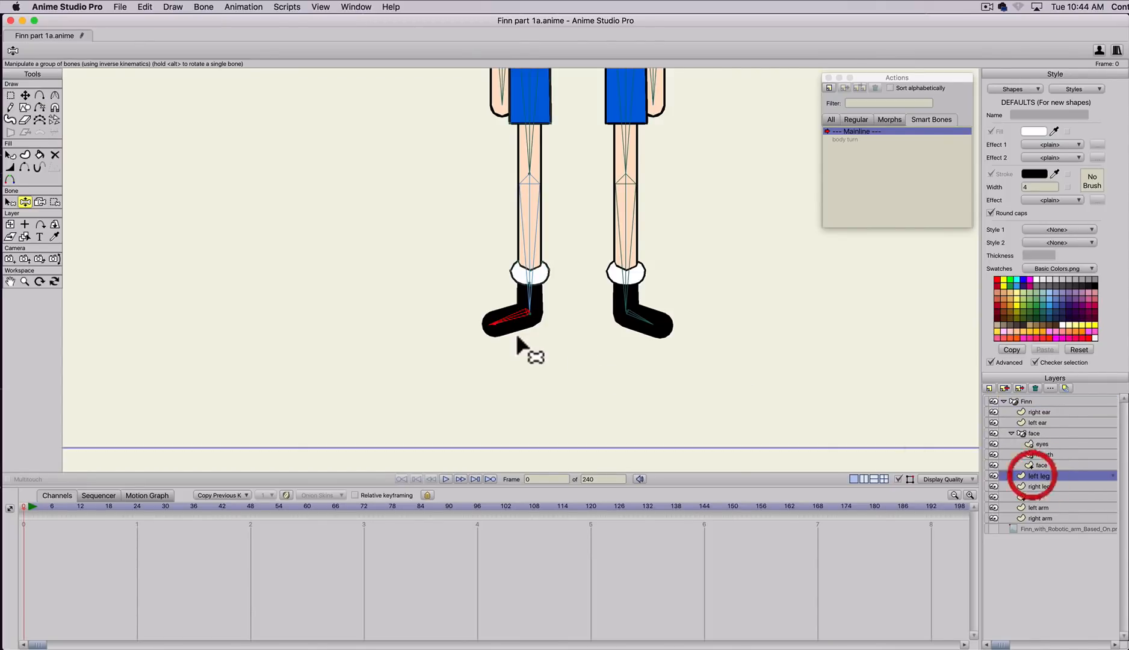
key(q)
click(510, 318)
click(173, 6)
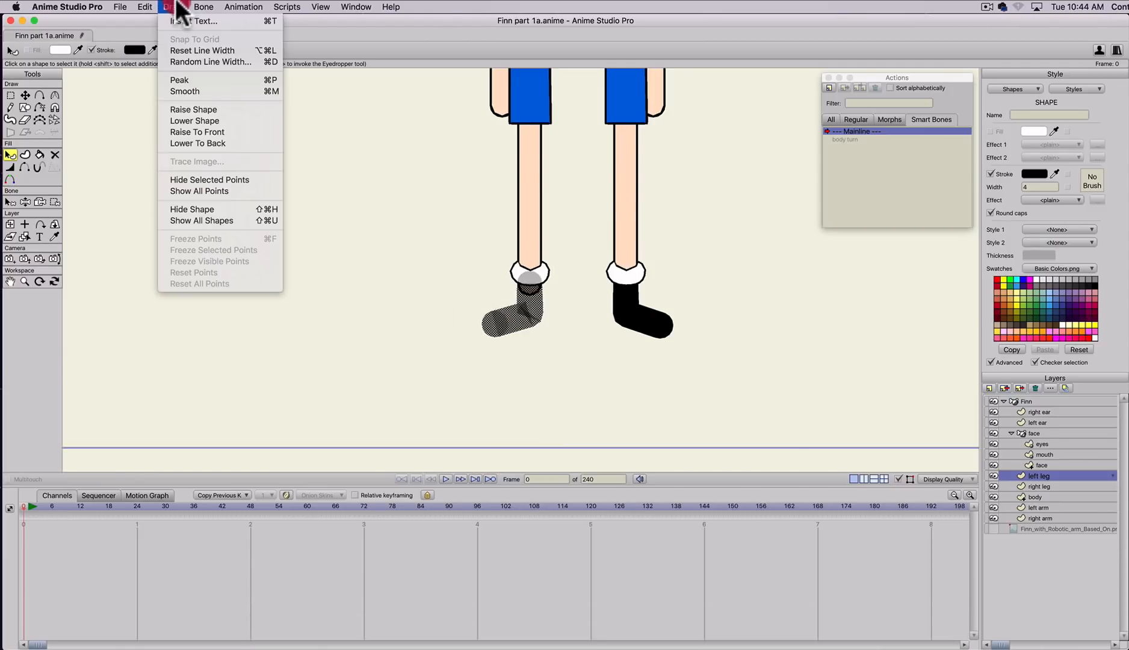
click(197, 118)
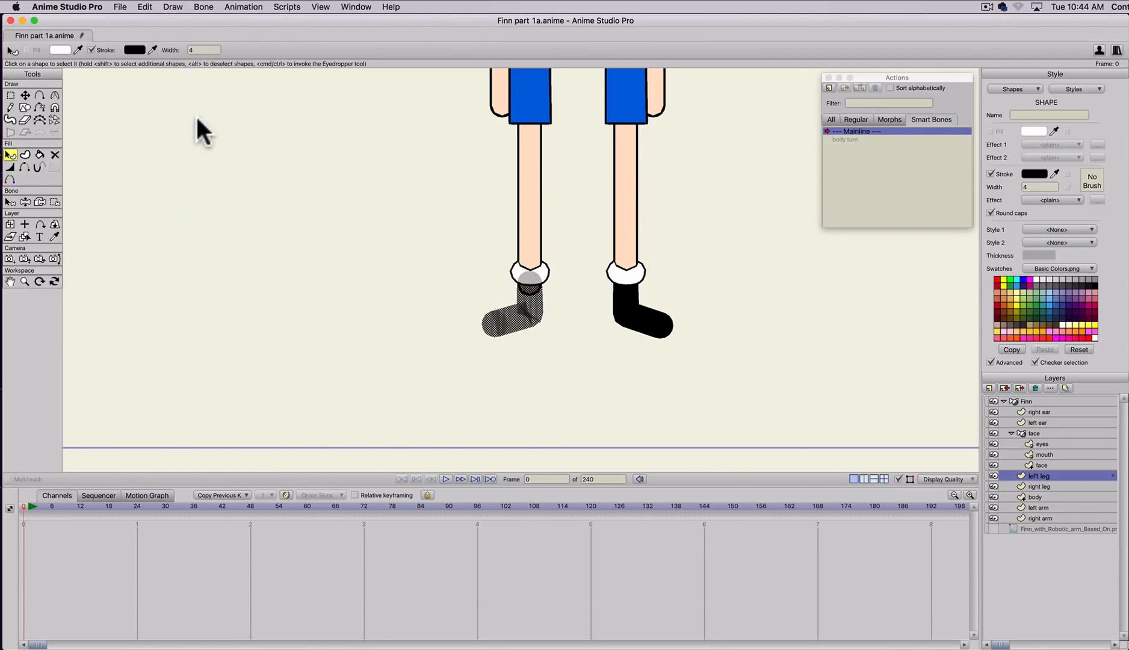
click(471, 295)
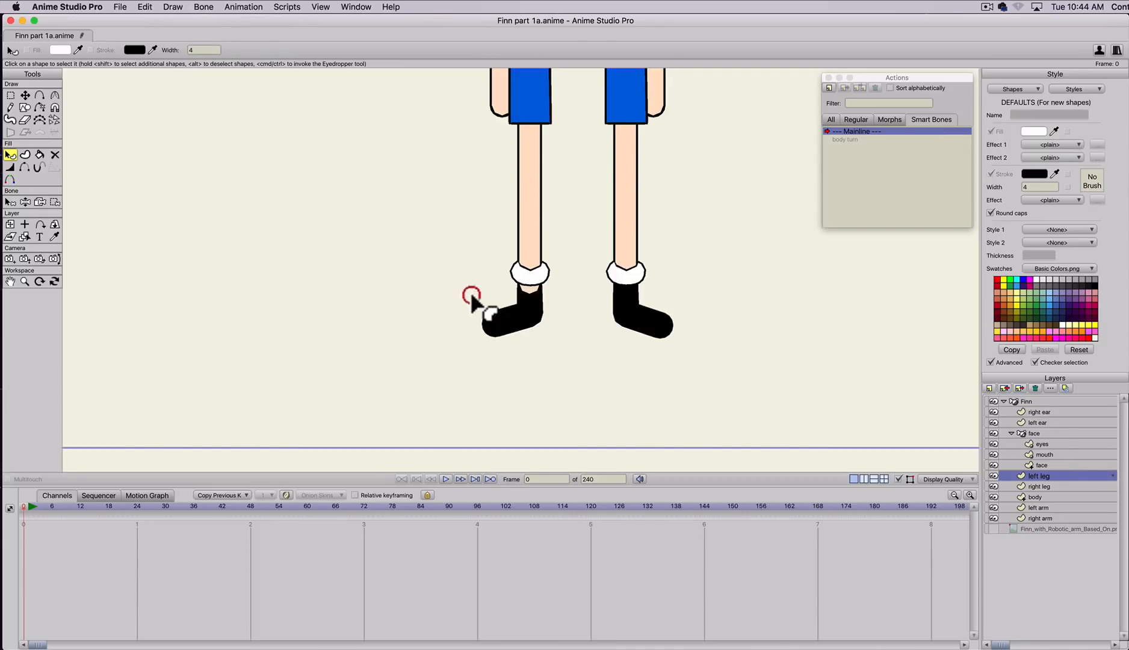
- Inspect the left leg's black shoe shape and test the left foot's bend in the Finn group with Manipulate Bones
key(q)
click(511, 322)
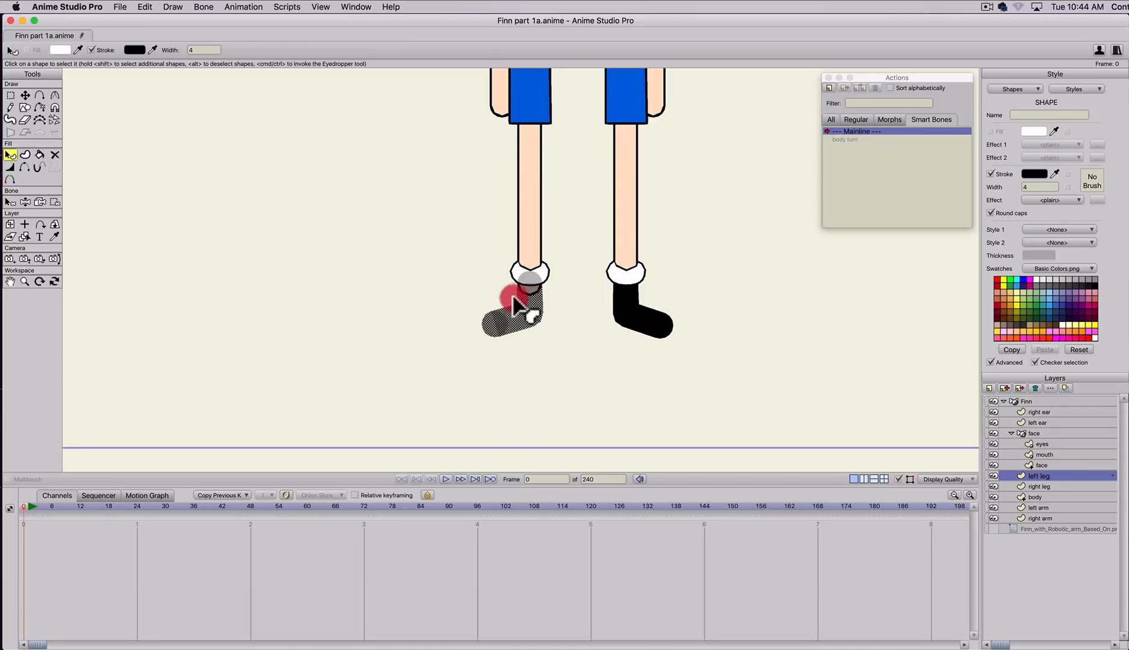
click(512, 298)
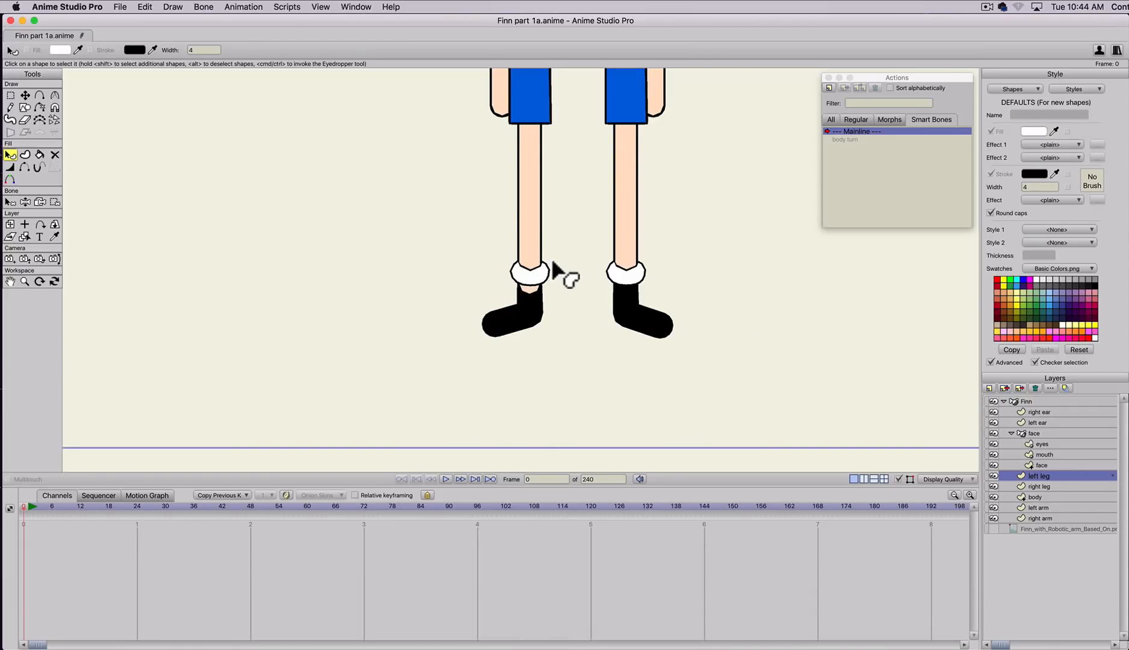
scroll(502, 188, down, 3)
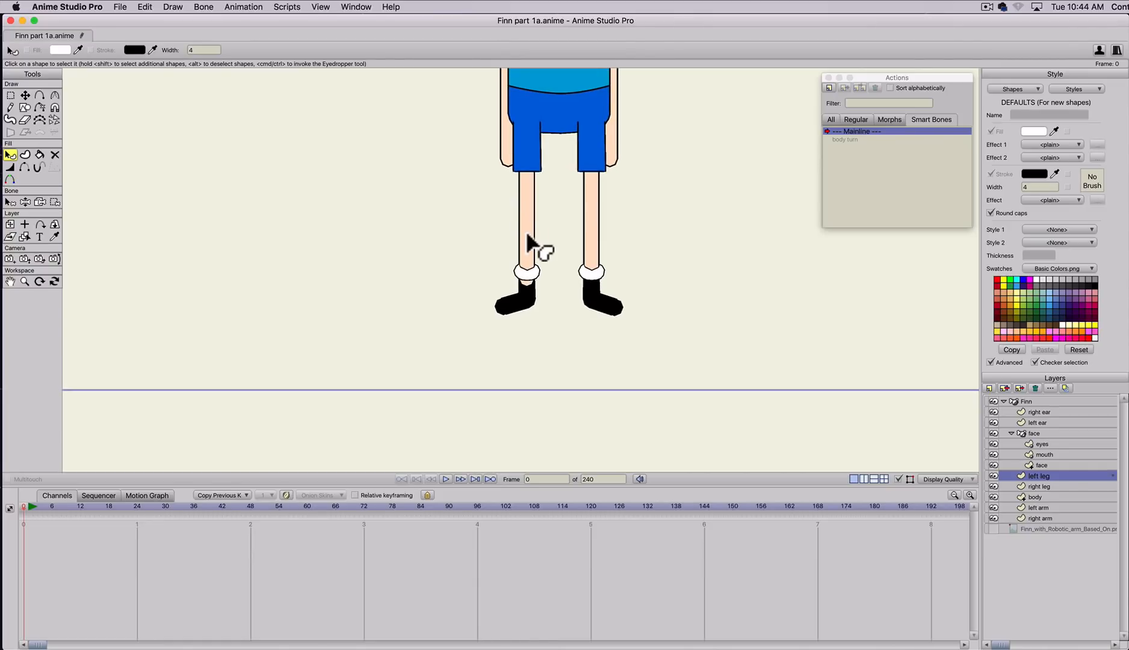
scroll(527, 238, up, 4)
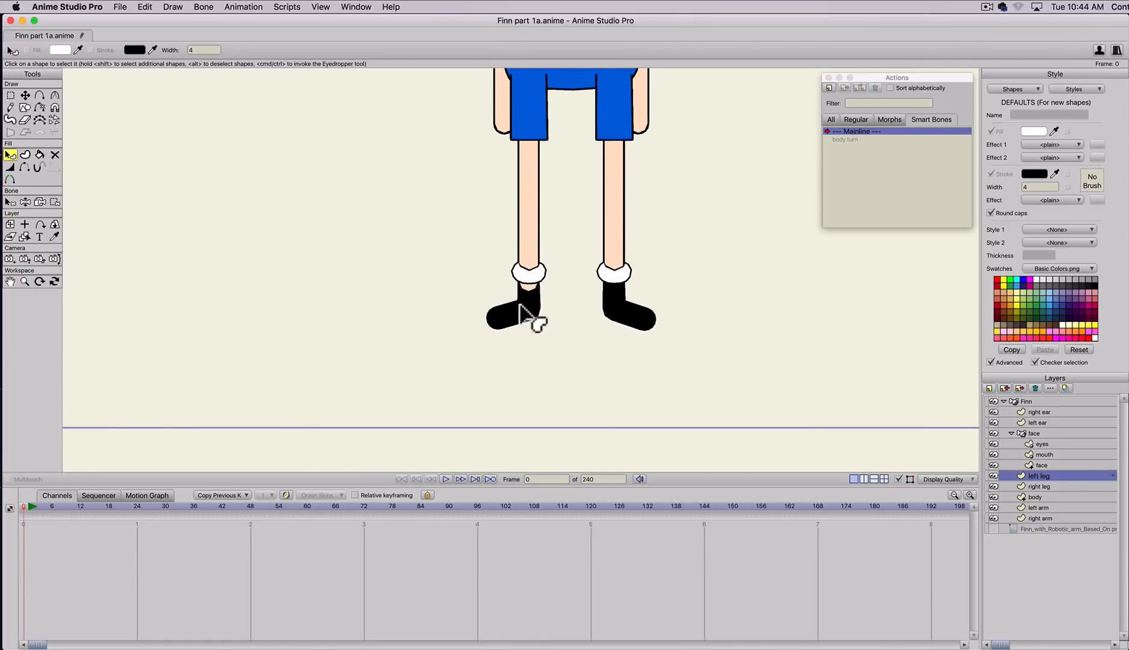
click(1016, 400)
key(z)
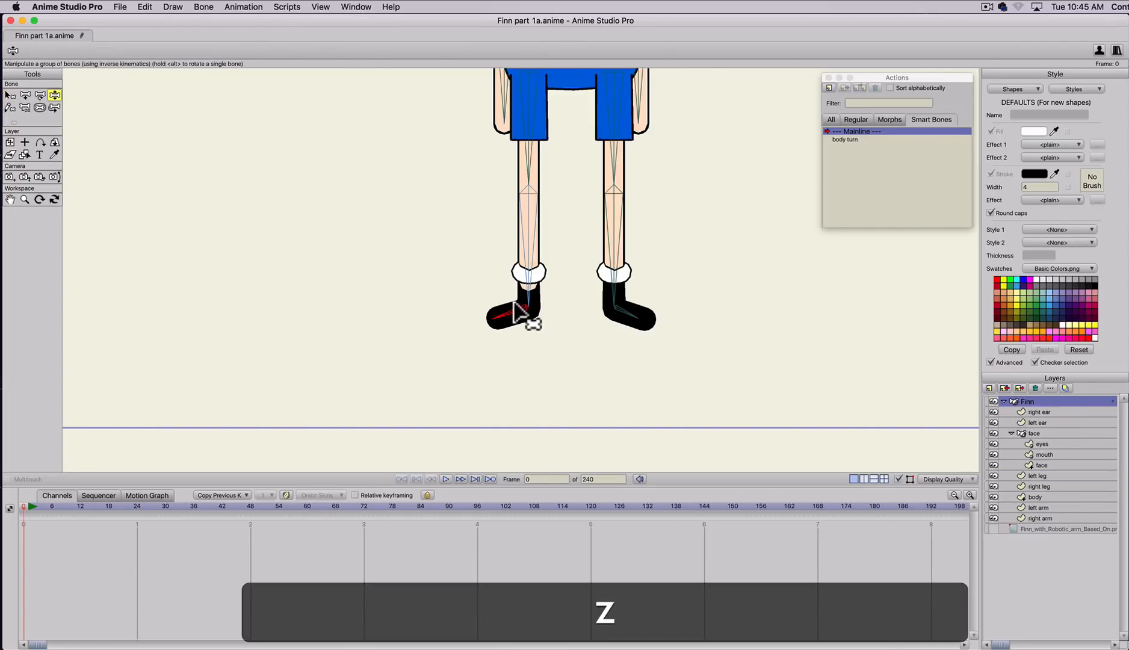
drag(529, 315, 504, 295)
drag(507, 308, 522, 316)
- Raise the left leg layer's black shoe shape by one level
key(q)
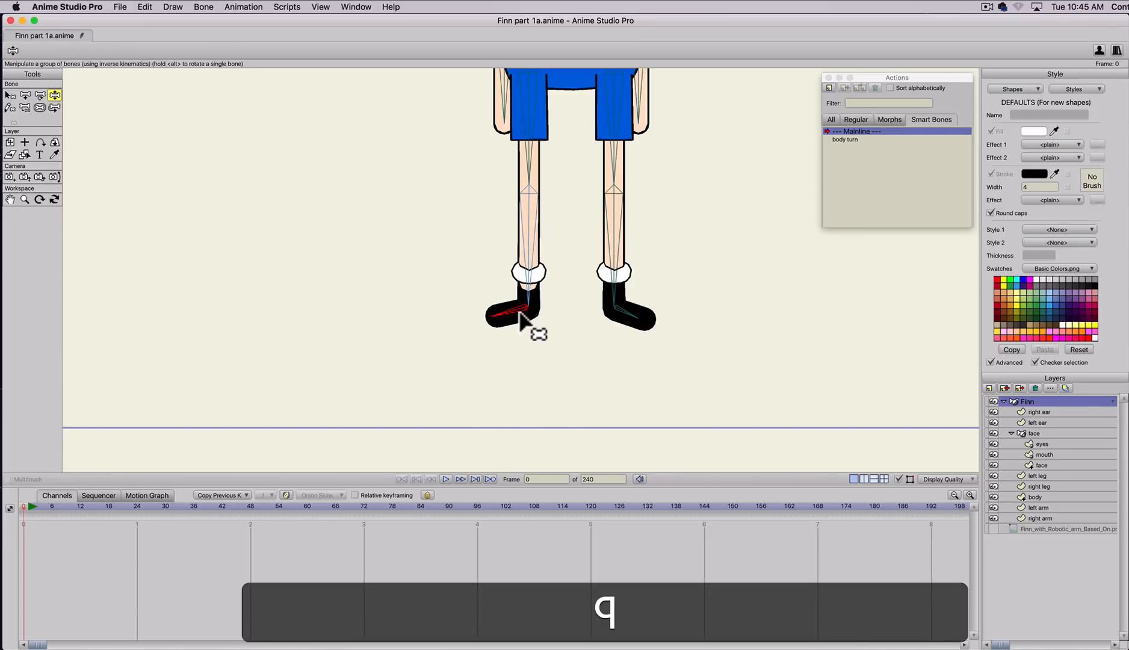
click(1030, 476)
key(a)
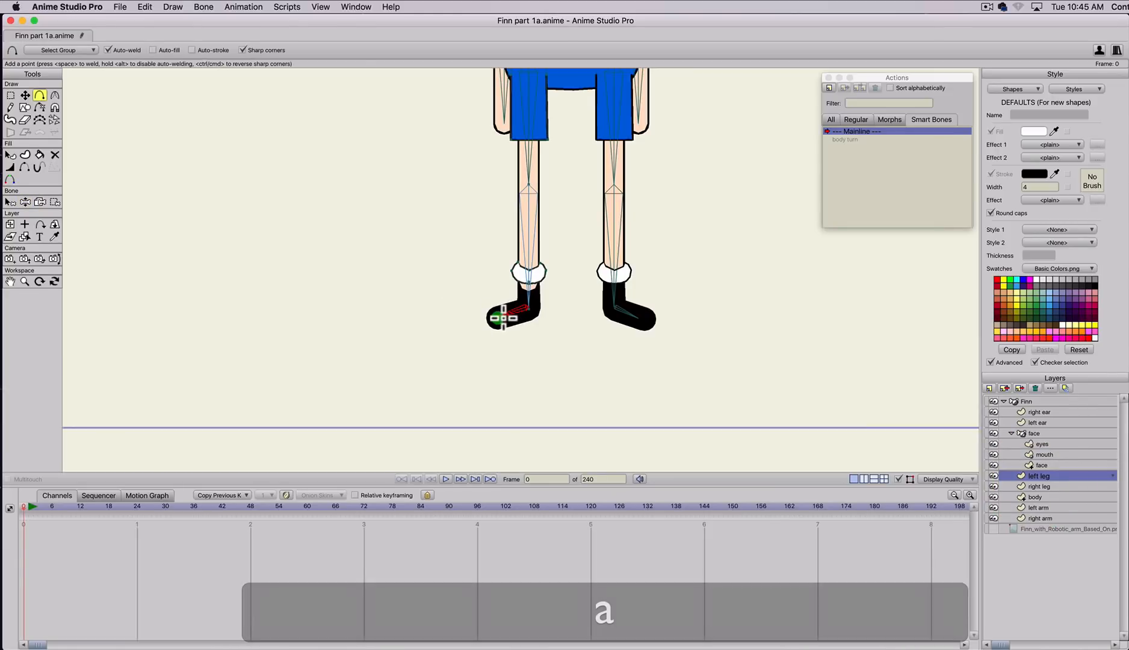
key(q)
click(509, 324)
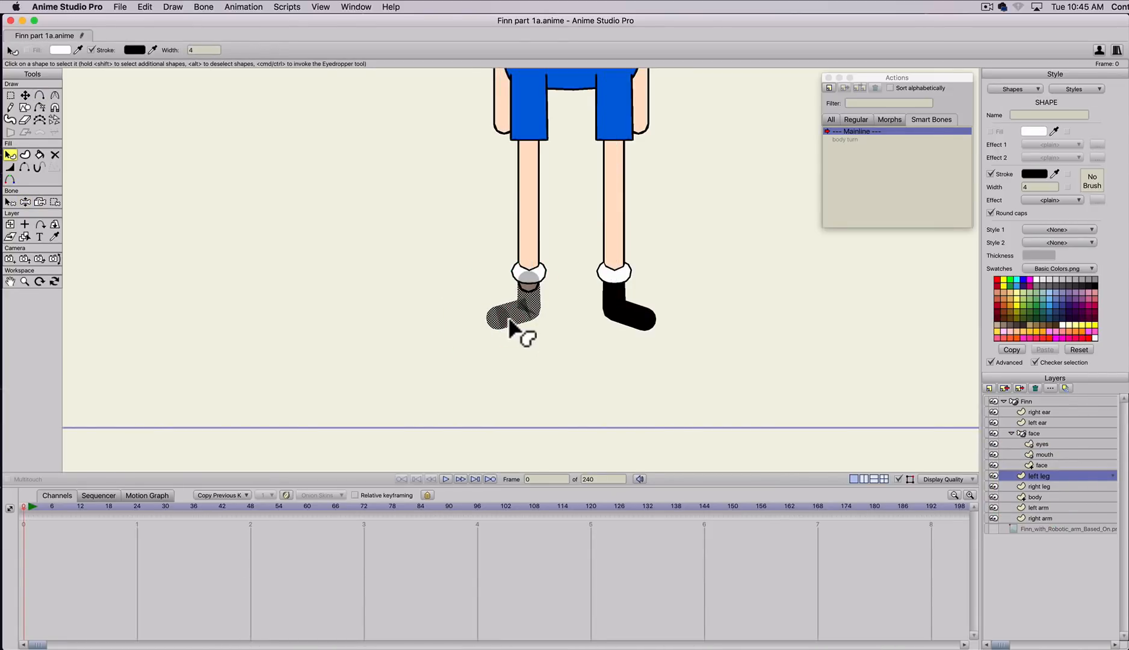
click(174, 7)
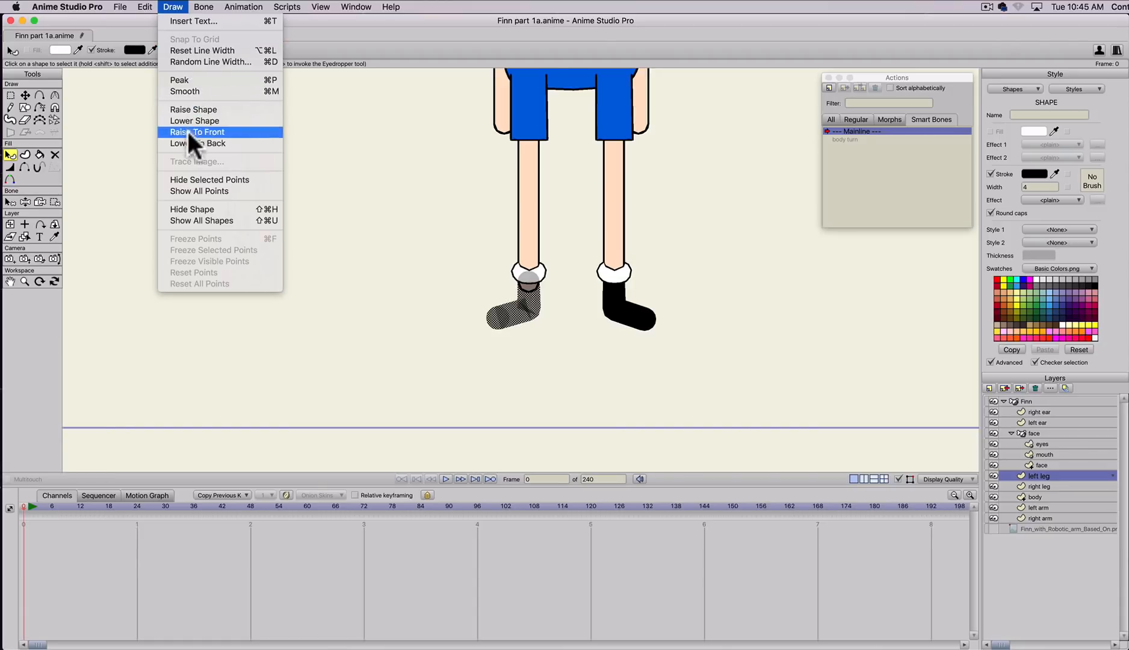
click(194, 110)
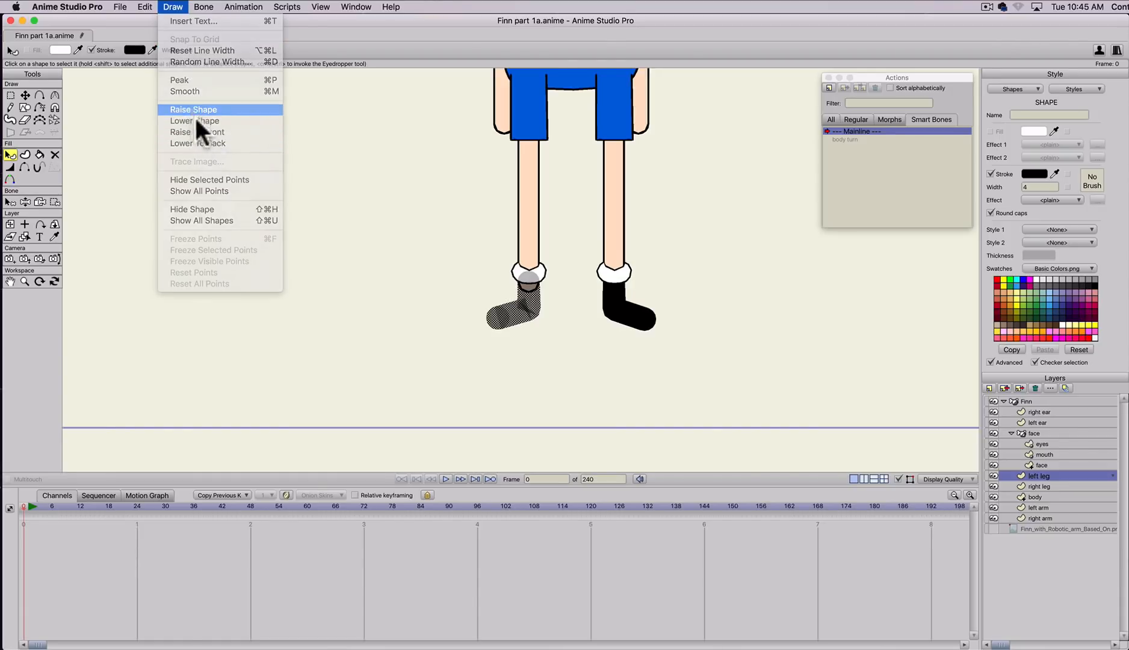
click(420, 260)
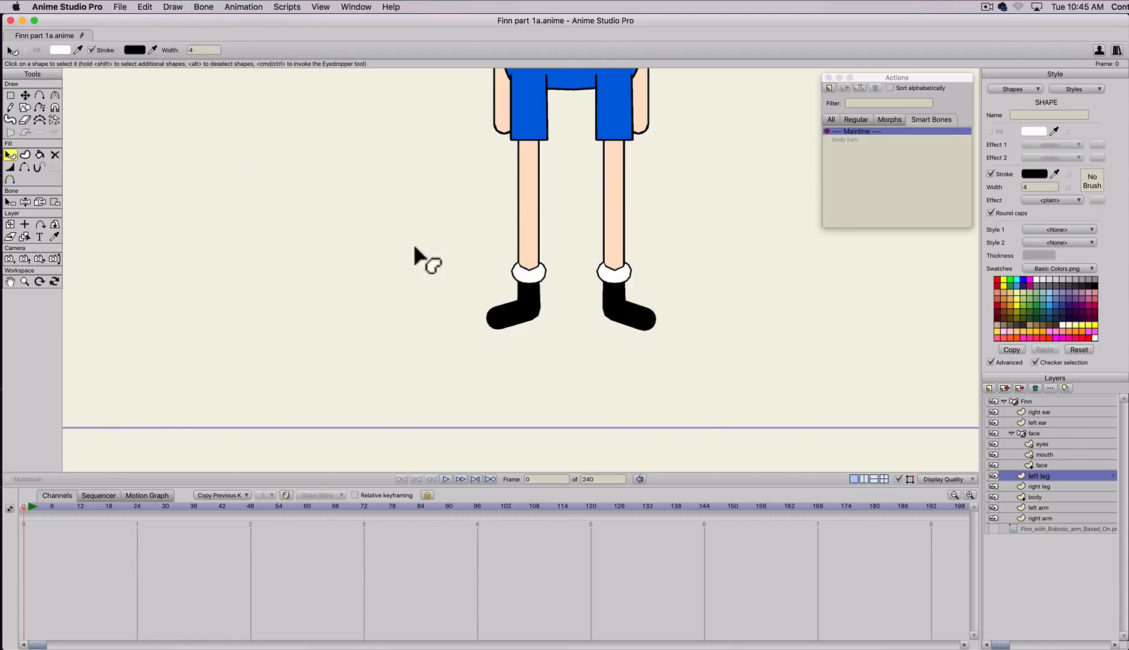
- Test the left foot bone's upward rotation in the Finn group at frame 0 with Manipulate Bones
click(1034, 398)
key(z)
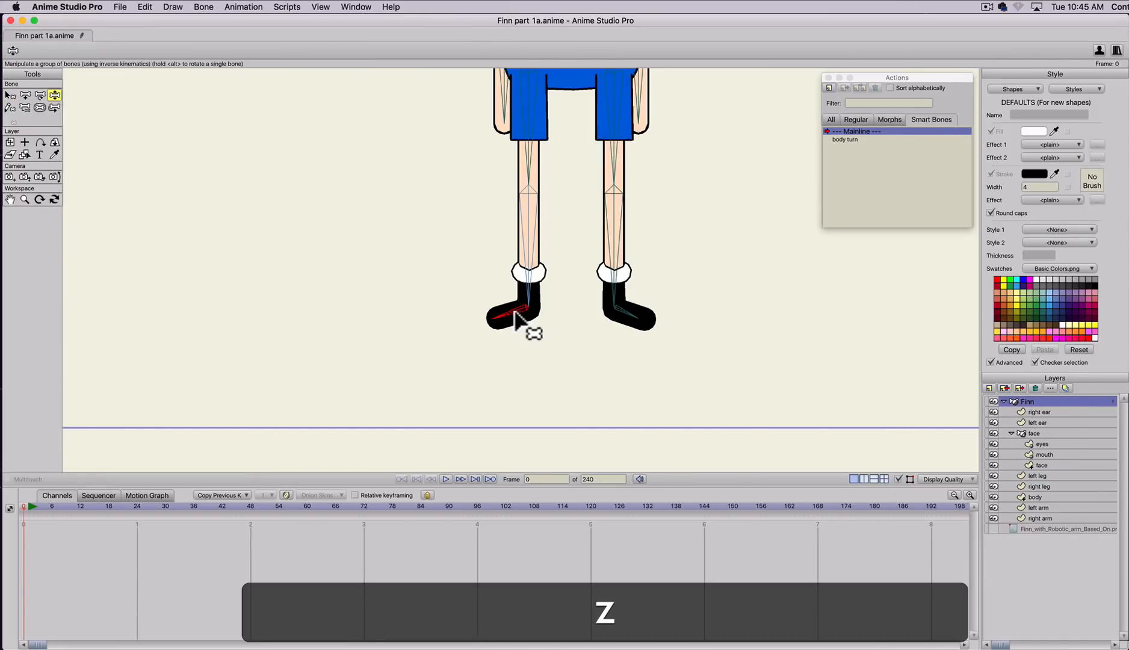
drag(517, 319, 527, 269)
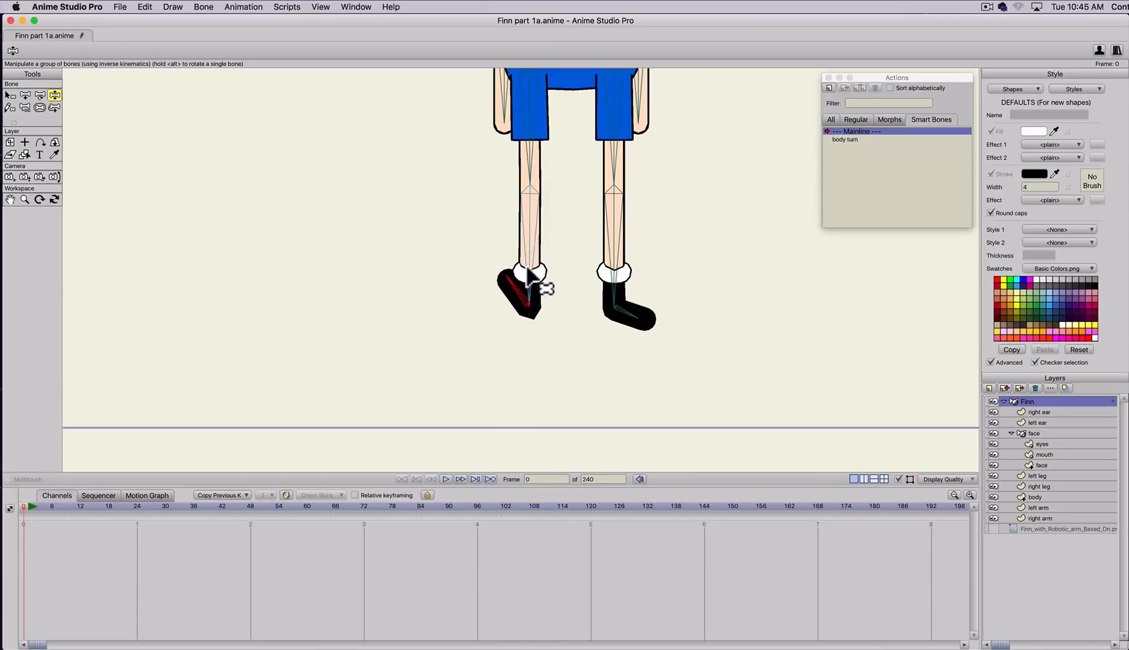
- Pose the left leg and foot at frame 2 with Manipulate Bones to test how the shapes bend
click(32, 504)
key(z)
drag(501, 330, 540, 269)
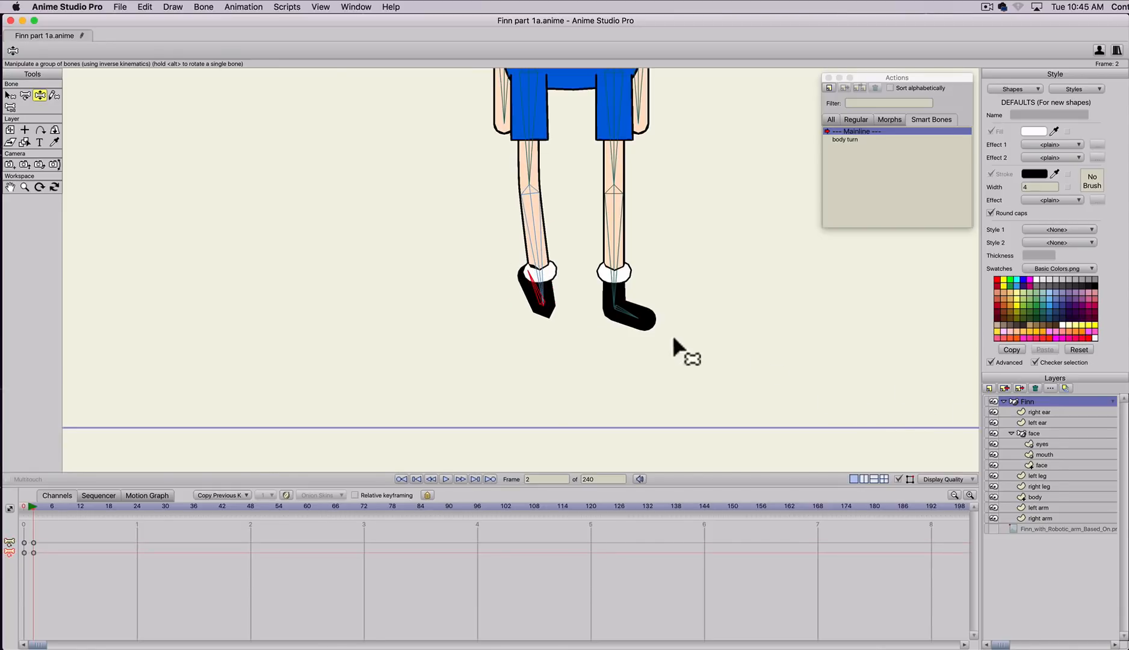
key(t)
drag(527, 274, 495, 291)
key(z)
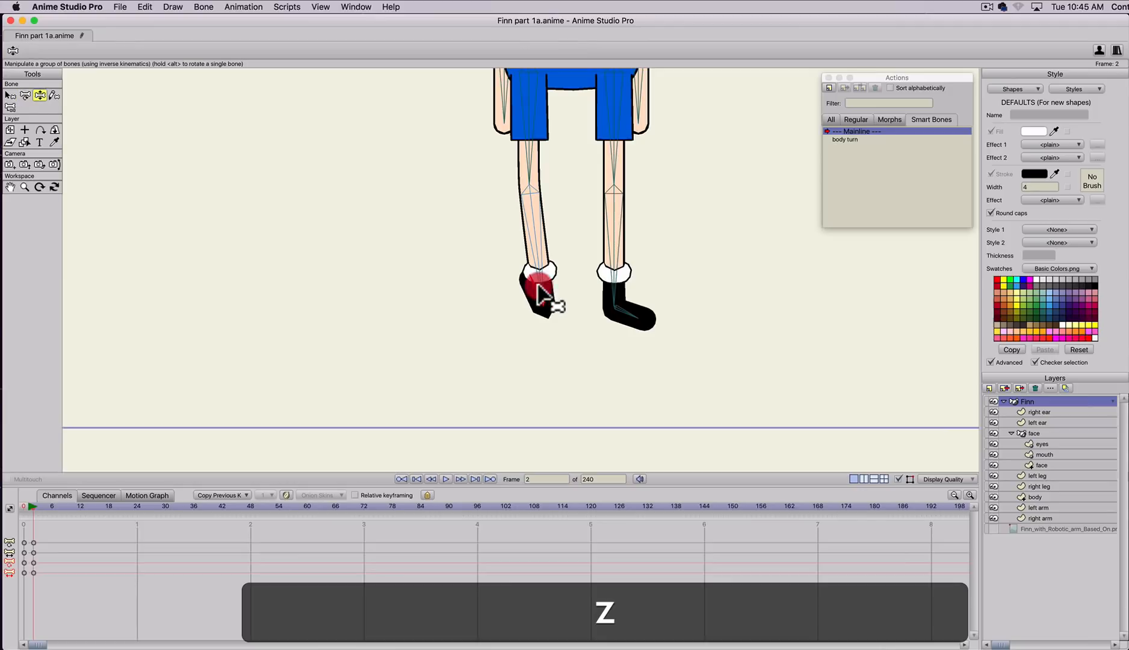
drag(548, 288, 511, 274)
key(t)
key(z)
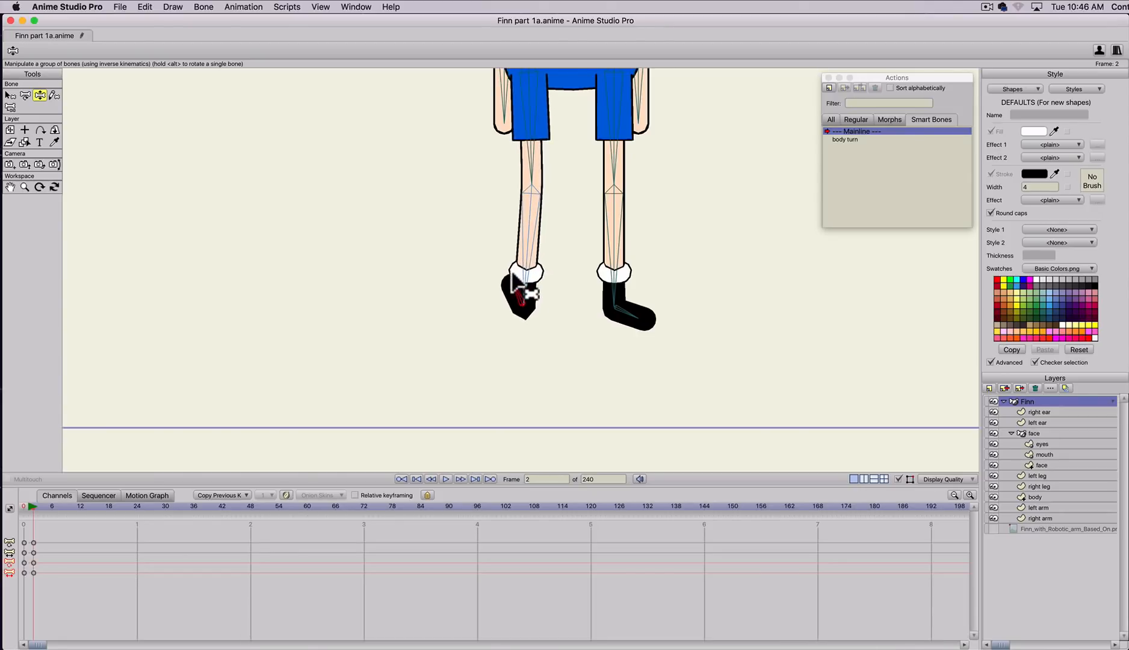
- Delete the left leg test pose's keyframes and return to frame 0
drag(47, 537, 15, 595)
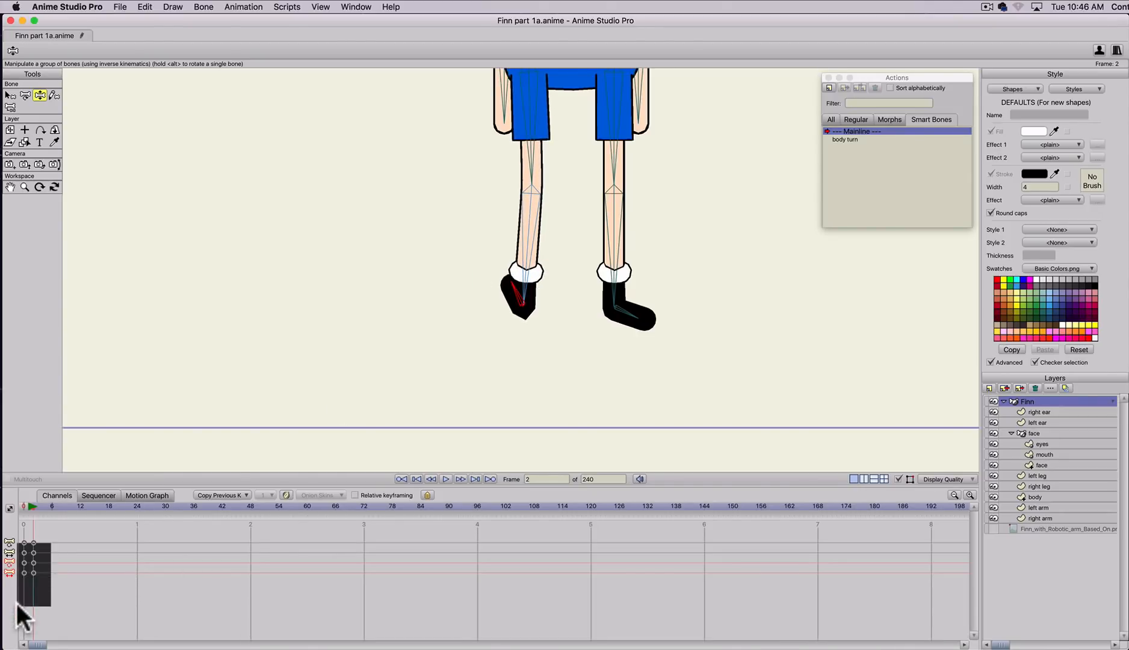
key(BackSpace)
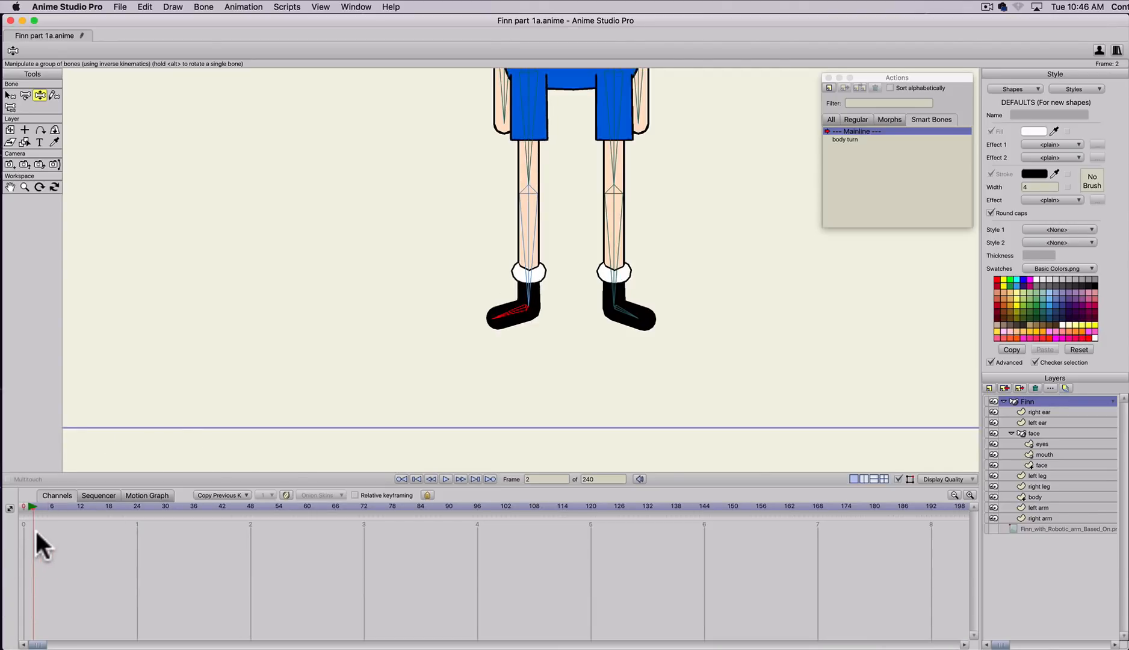
click(22, 504)
- At frame 10, turn Finn sideways with the body turn bone and extend the near arm forward as a test pose
scroll(286, 284, down, 5)
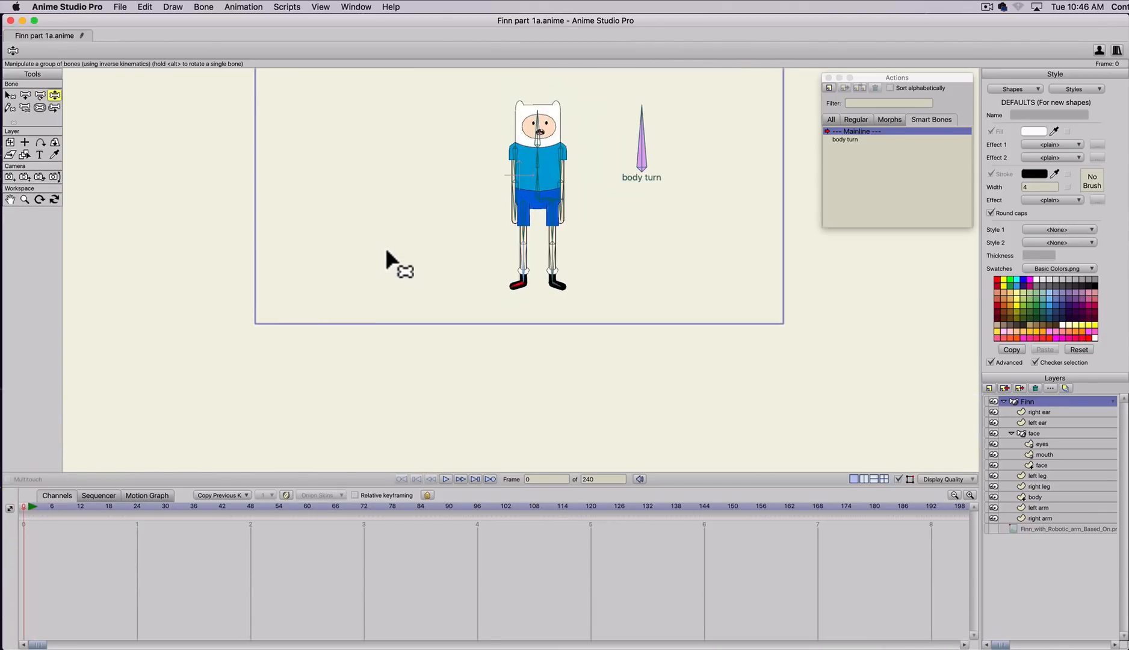
click(69, 504)
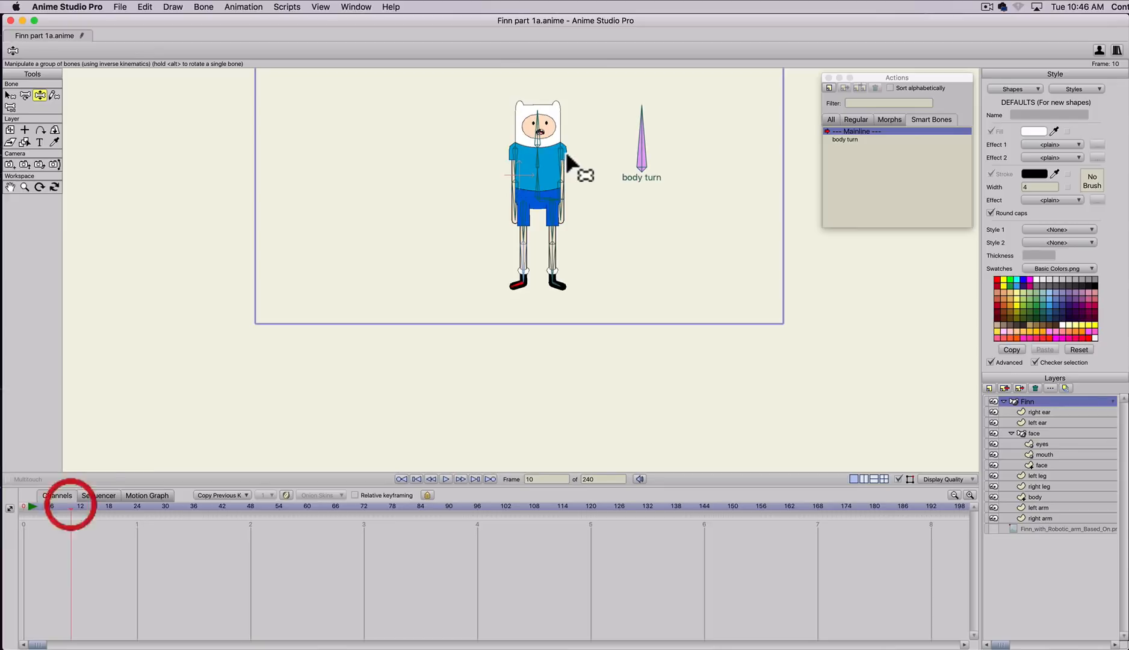
key(z)
drag(652, 155, 679, 170)
key(z)
drag(529, 174, 617, 147)
key(super+z)
key(super+z)
scroll(541, 171, up, 2)
key(z)
key(super+z)
- Bend both legs into a running pose at frame 10, try arm and upper-body rotations, and undo the last bone change
drag(519, 244, 477, 222)
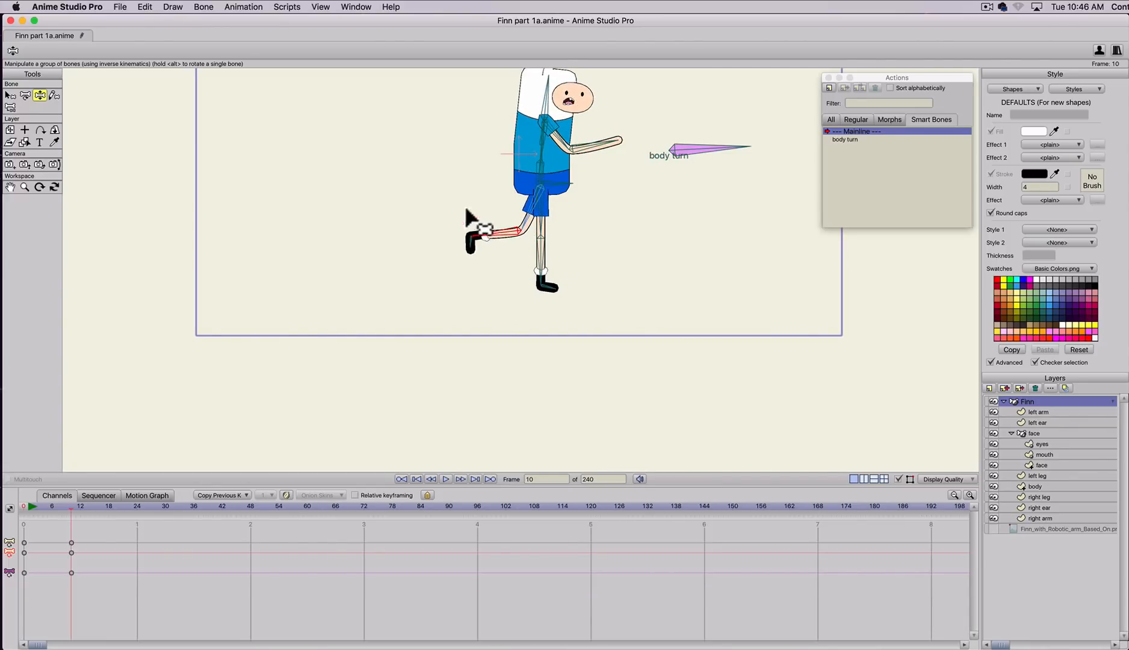
drag(545, 274, 586, 218)
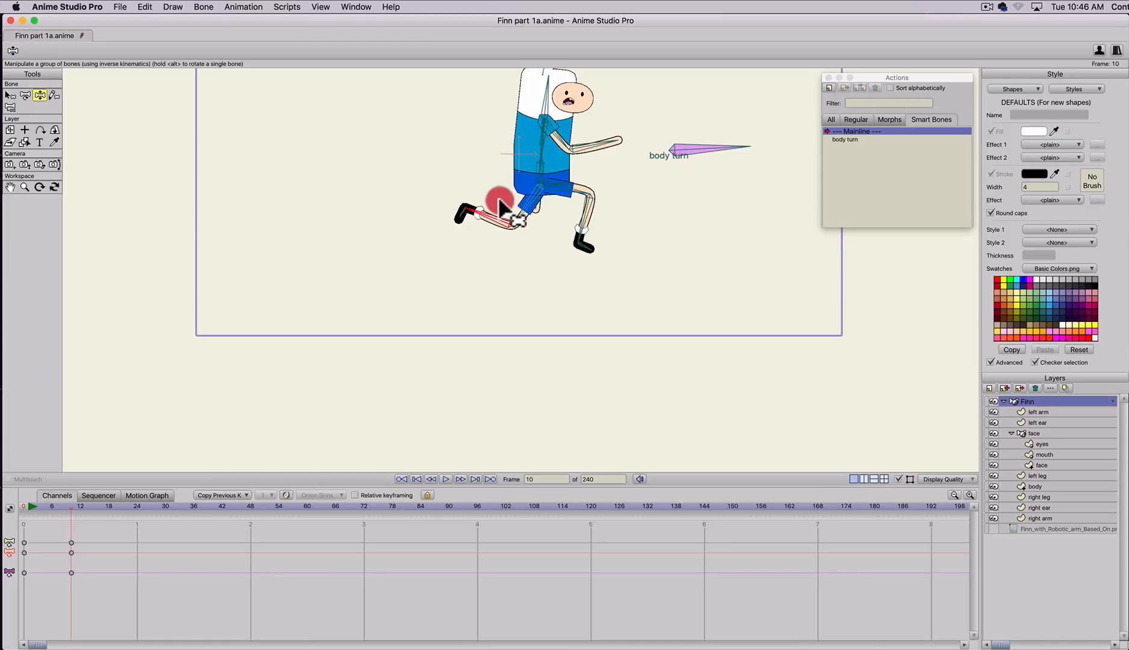
drag(539, 144, 548, 175)
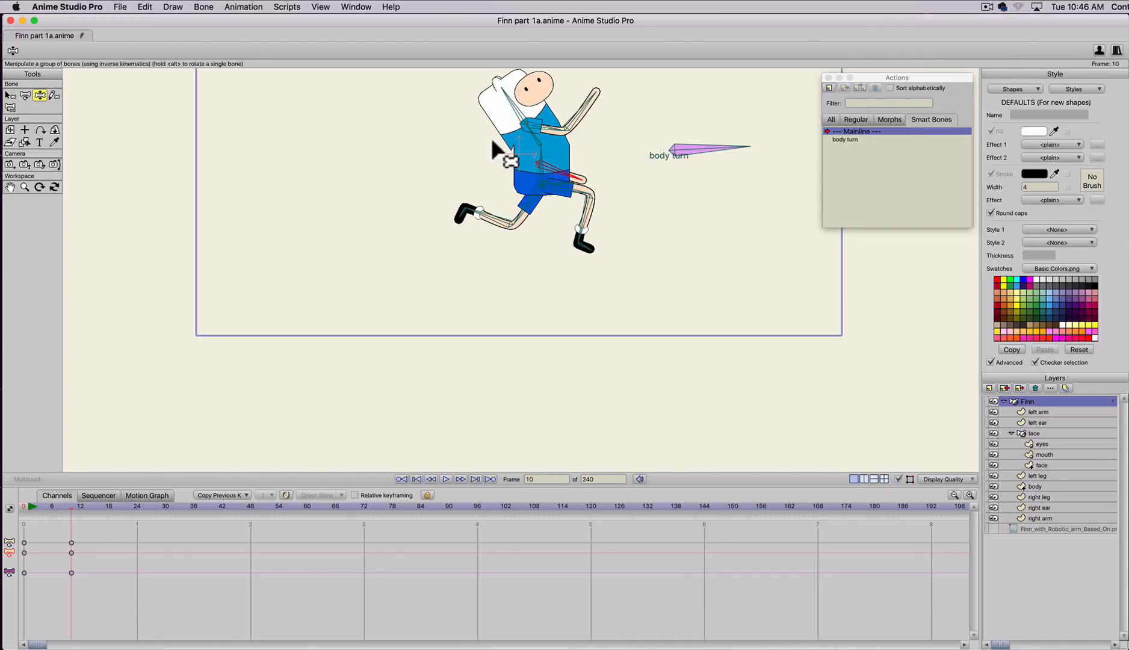
scroll(484, 213, up, 1)
drag(477, 219, 464, 308)
scroll(481, 271, up, 5)
drag(495, 232, 423, 327)
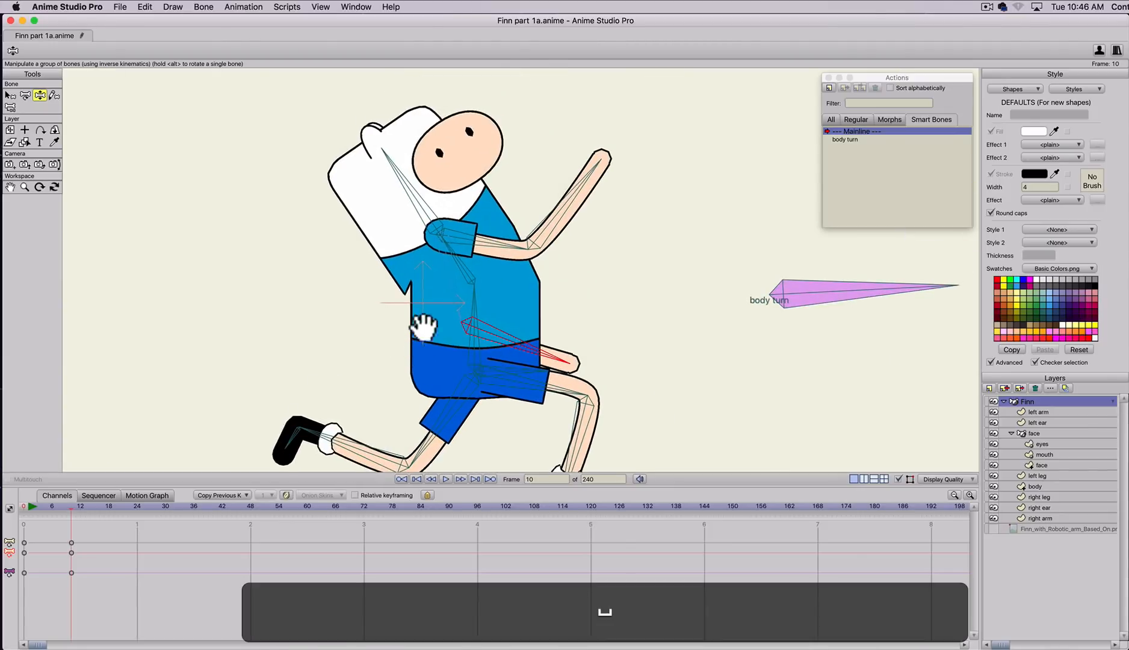
drag(450, 261, 472, 171)
key(super+z)
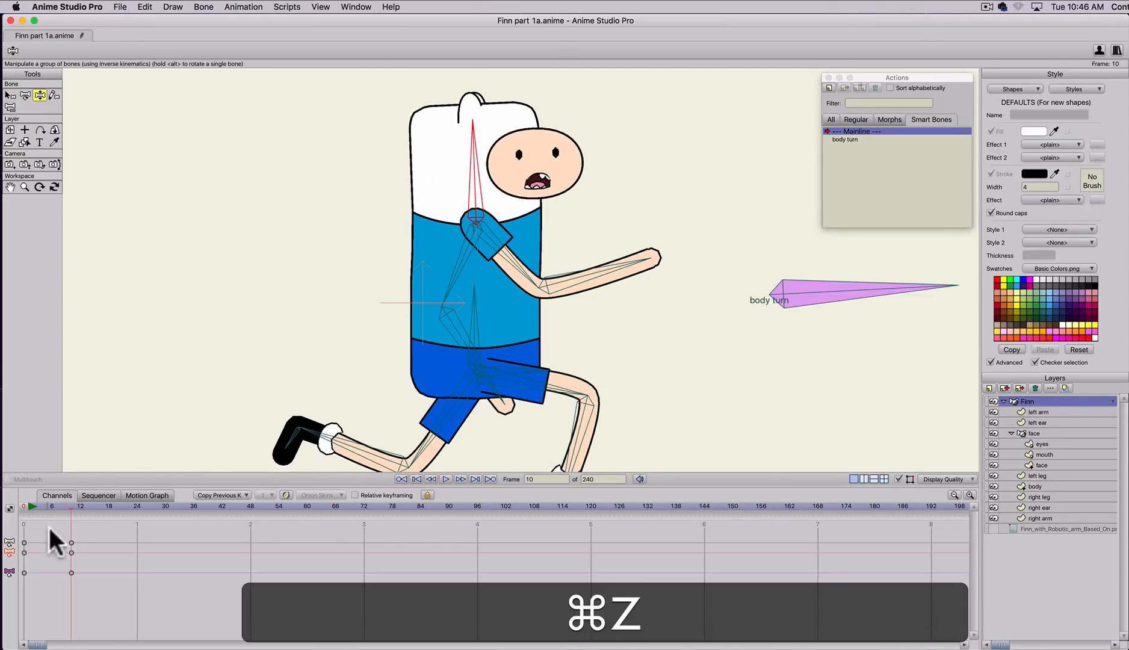
- Delete the running test pose's keyframes and return to frame 0
drag(90, 516, 6, 584)
key(BackSpace)
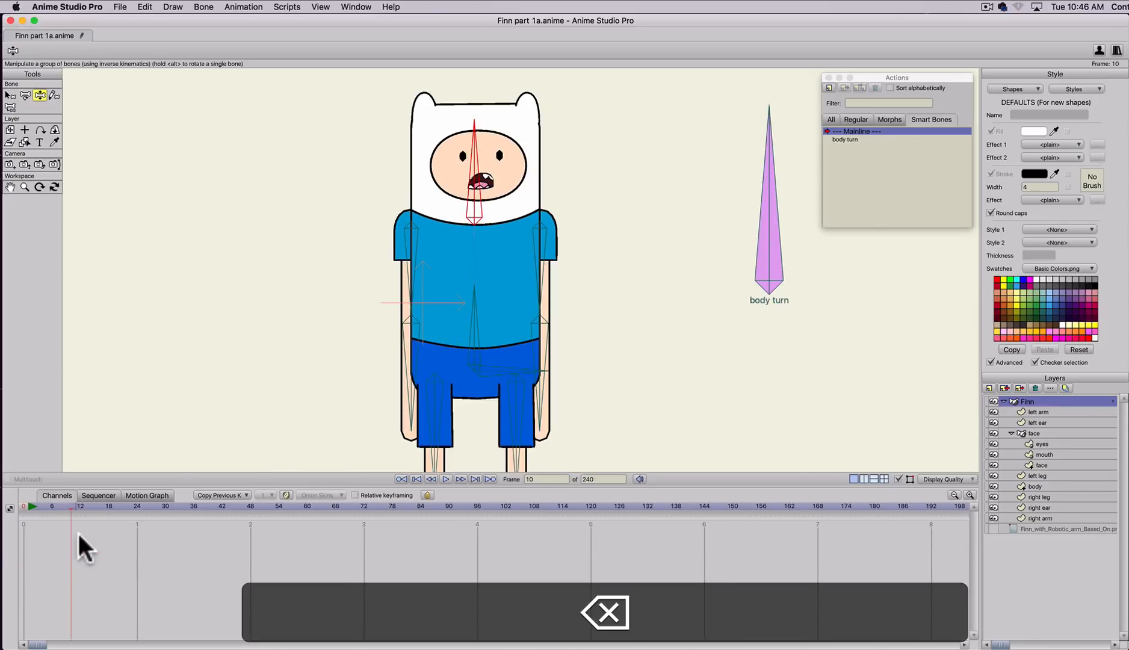
click(23, 506)
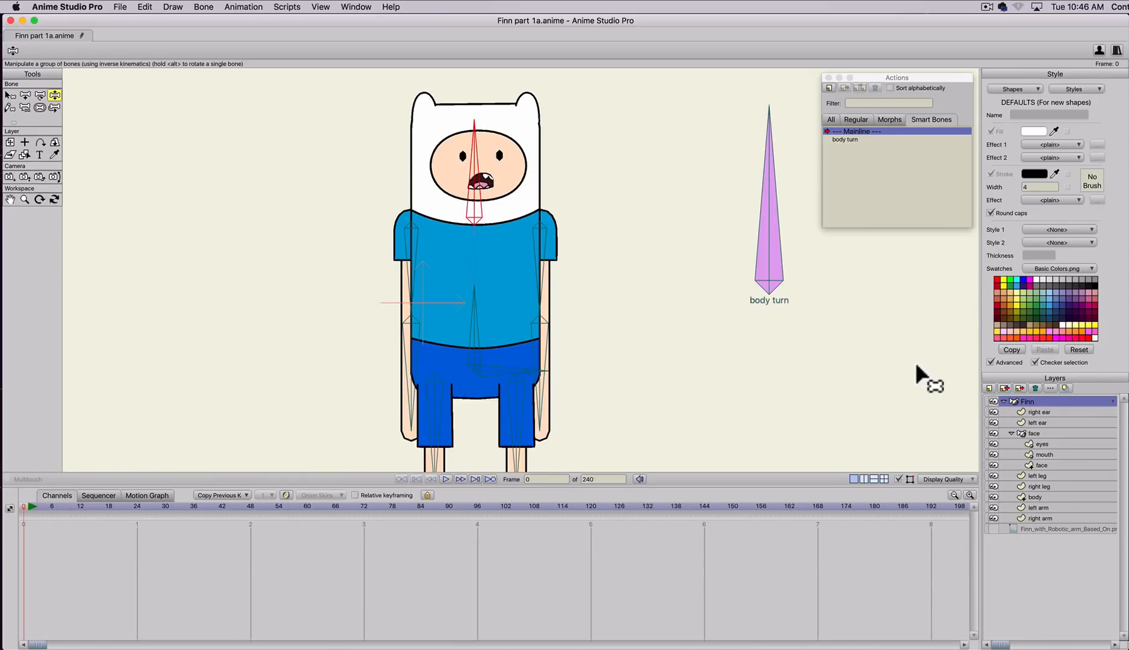
- Bind the mouth layer to the head bone with Bind Layer
click(1046, 454)
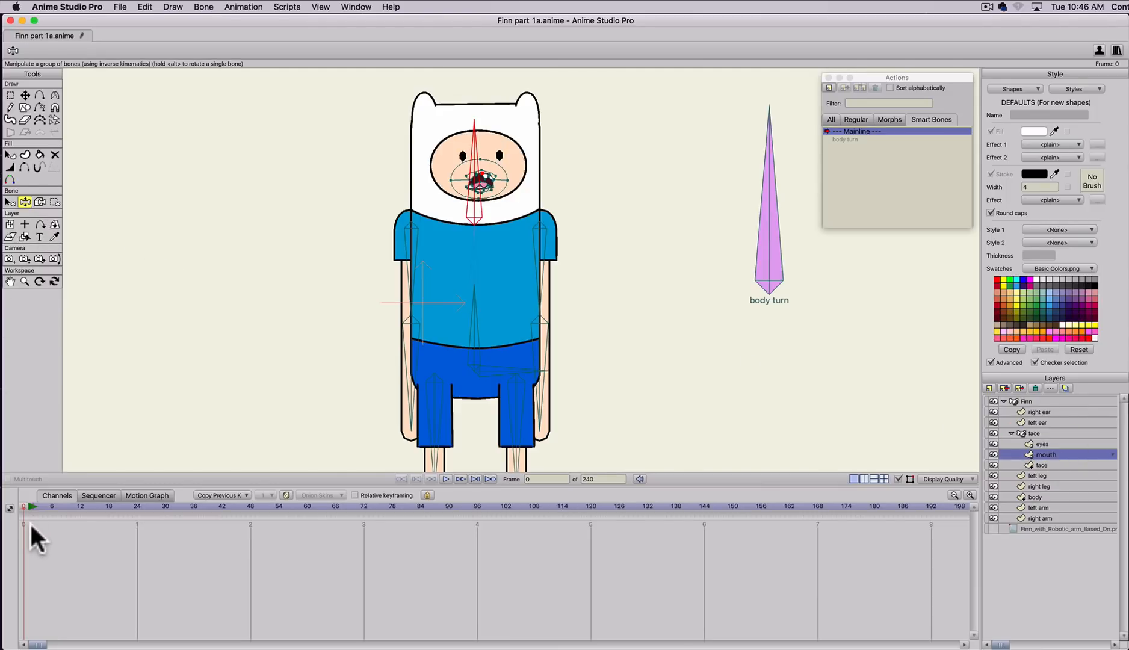
key(g)
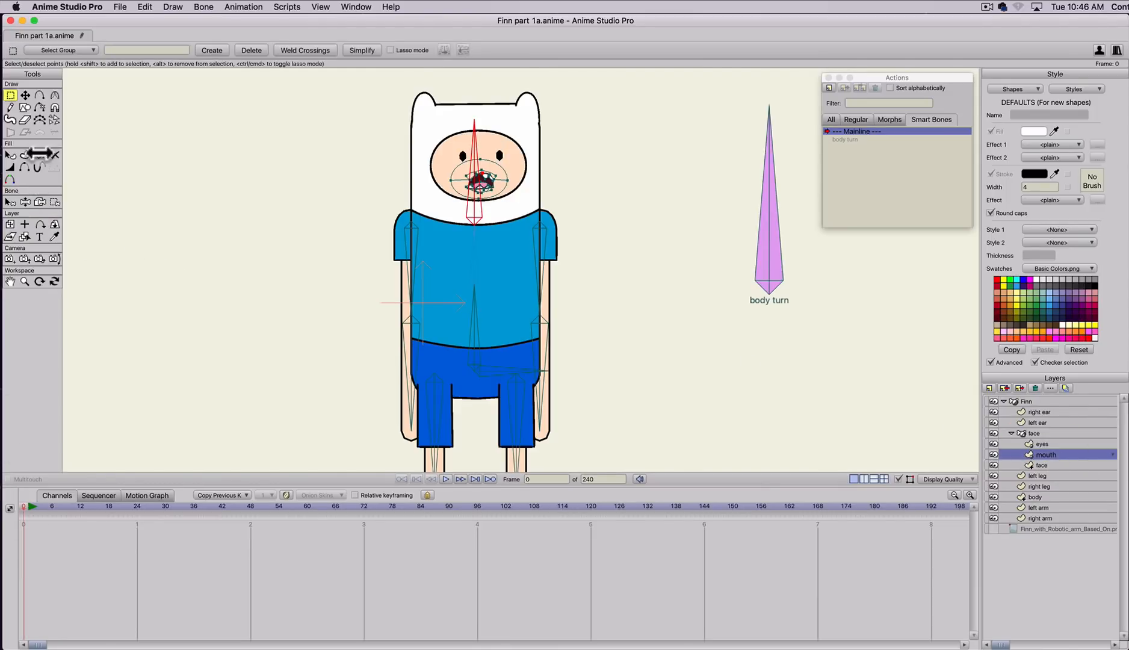
click(40, 202)
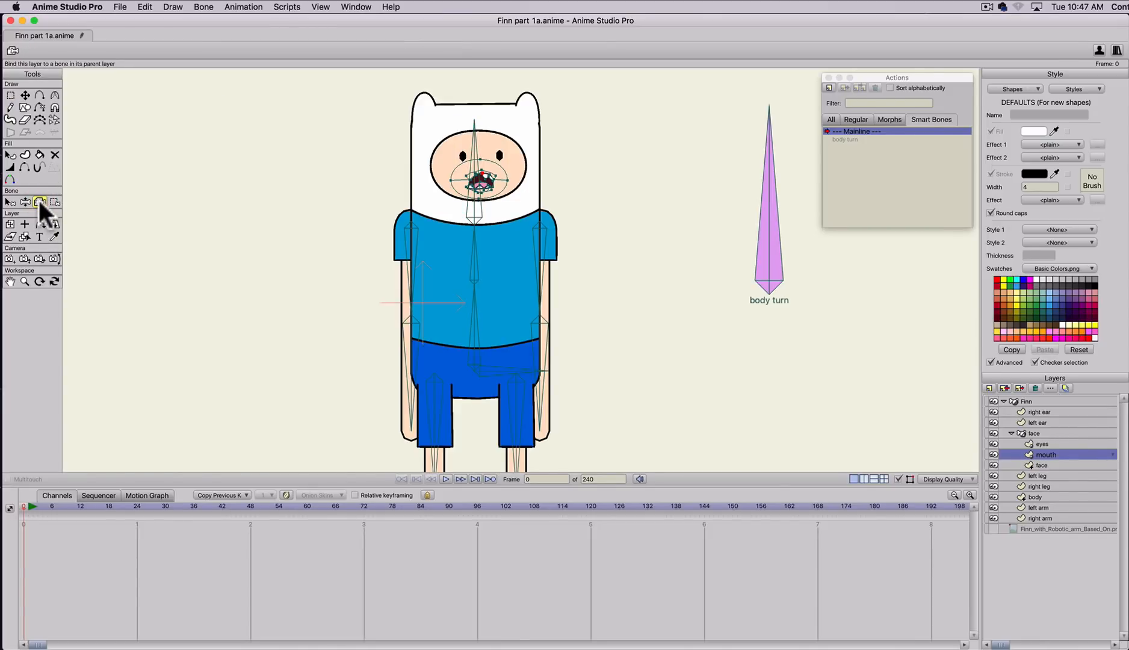
click(468, 212)
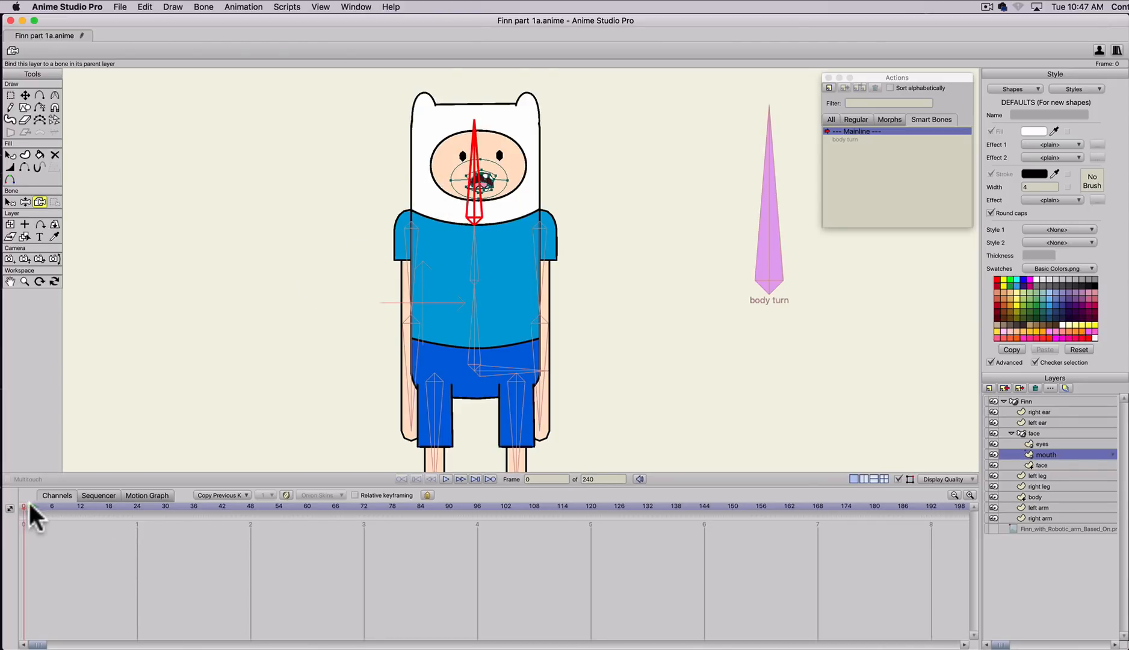
- Render a preview of frame 6 with Finn turned sideways by the body turn bone and the head tilted forward
click(52, 506)
click(1037, 401)
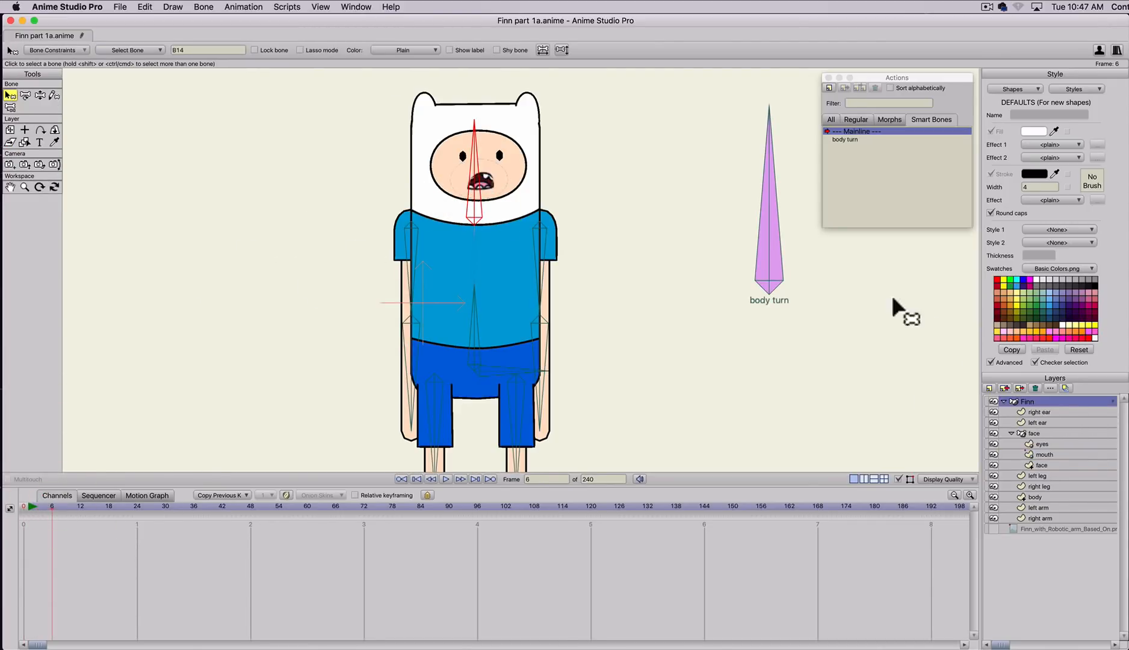
key(z)
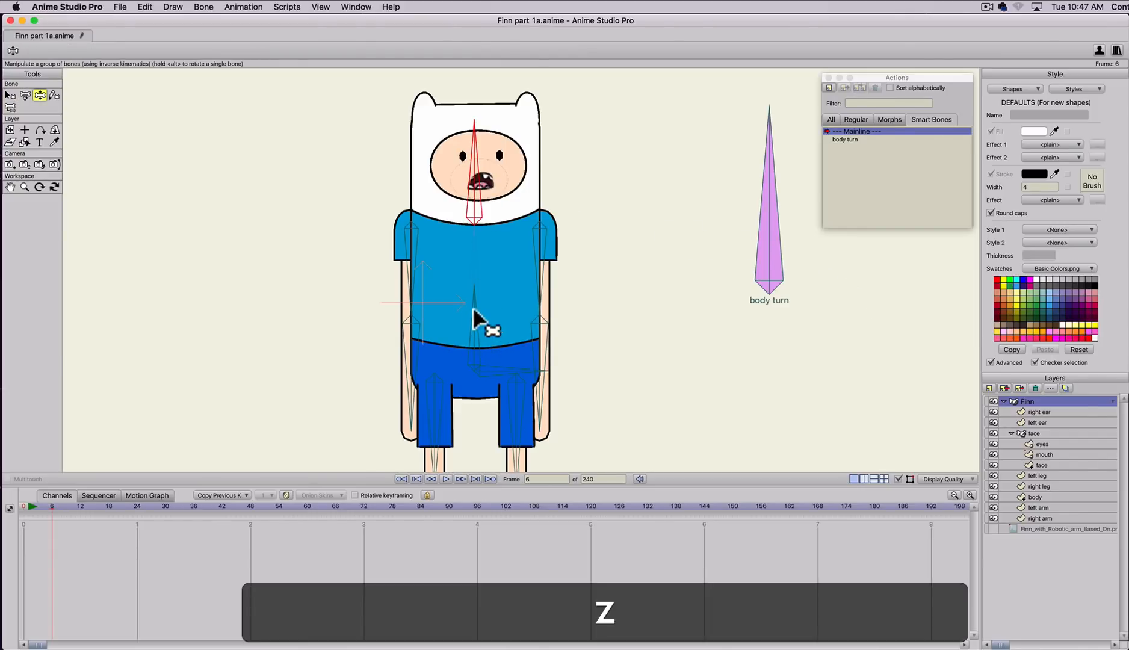
key(z)
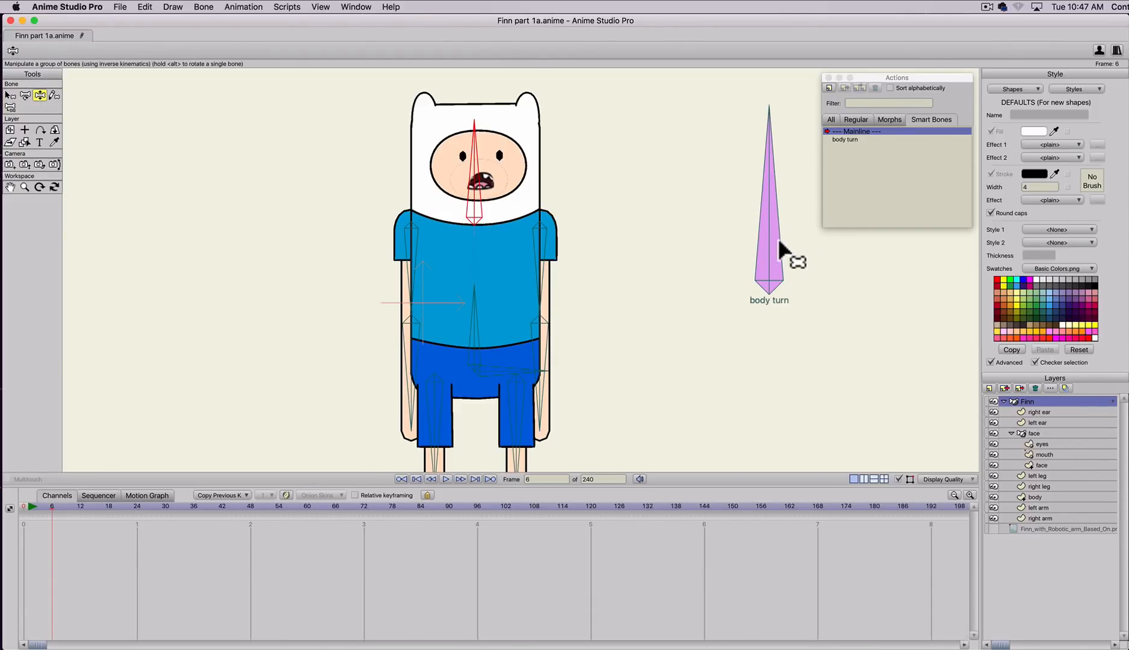
key(z)
drag(770, 214, 819, 297)
key(z)
drag(476, 183, 501, 176)
key(super+r)
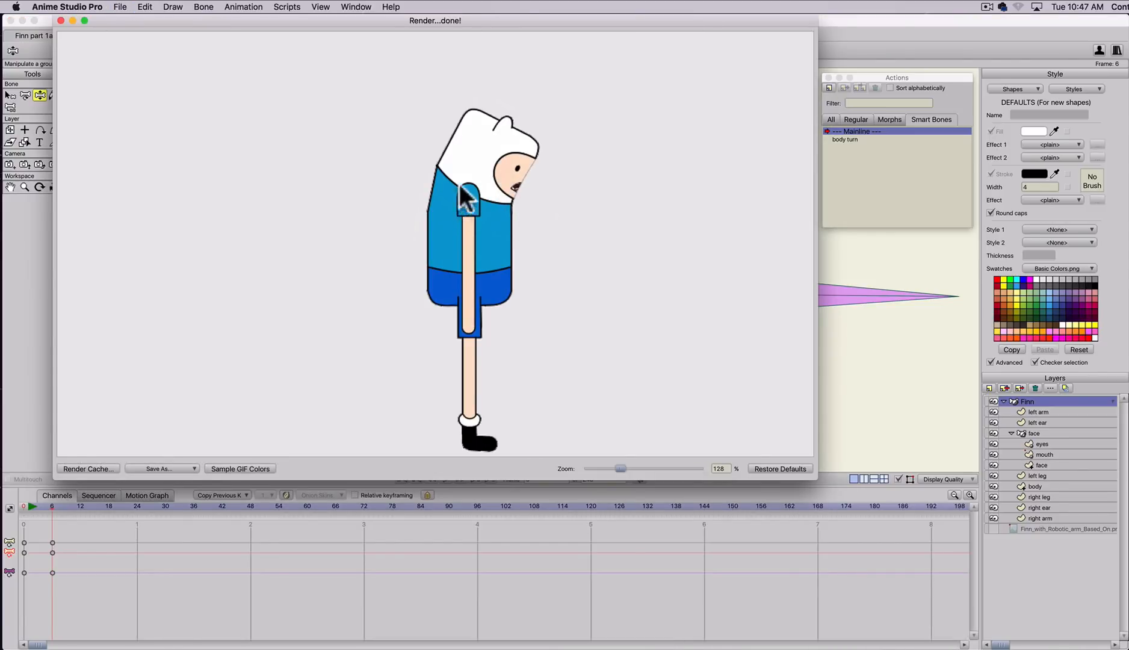
- At frame 6, turn Finn to the back view with the body turn bone, straighten the head, raise an arm, adjust a leg and render a preview
click(60, 20)
key(z)
drag(861, 304, 798, 381)
scroll(535, 331, down, 6)
key(z)
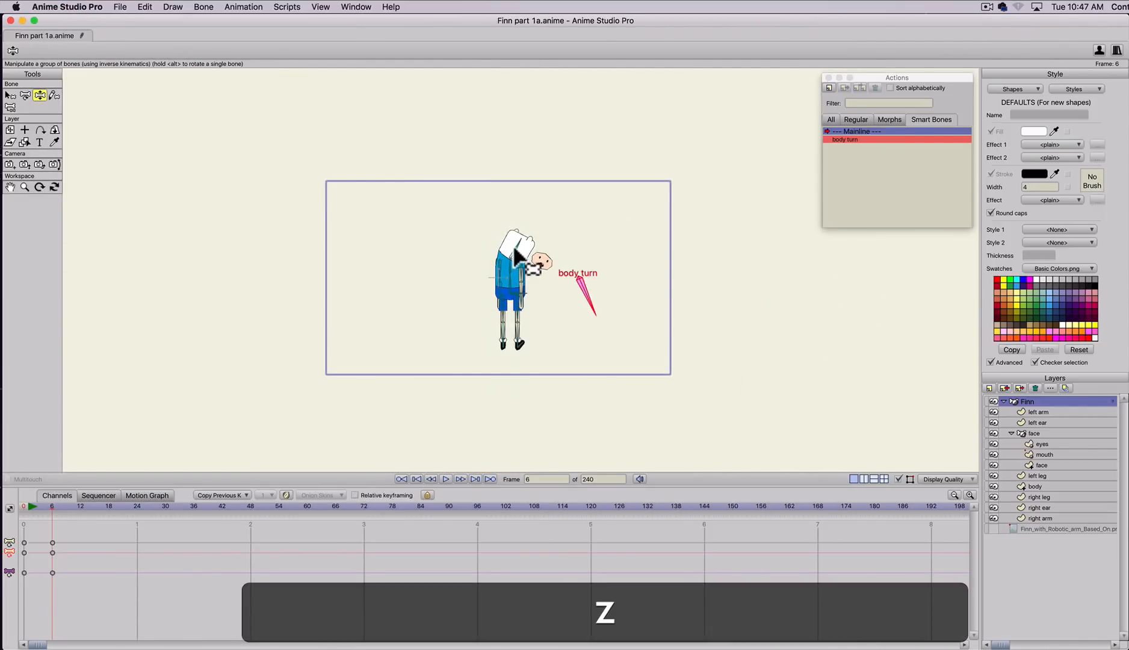
drag(514, 248, 540, 277)
key(z)
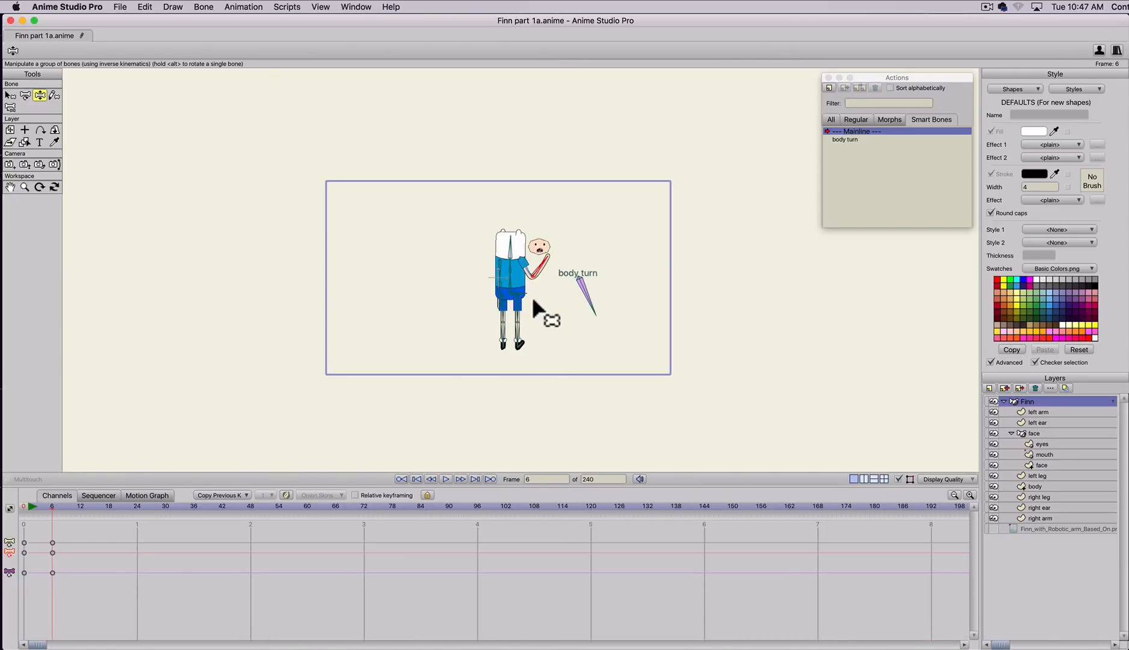
drag(559, 324, 520, 352)
key(super+r)
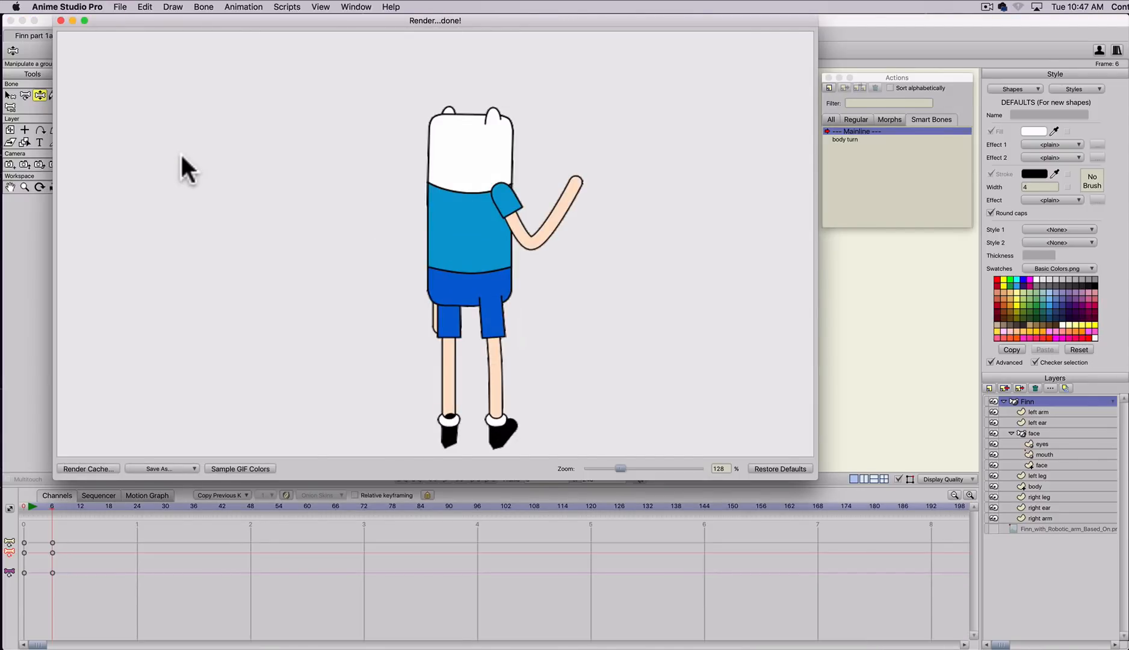
- Close the render preview, delete the test pose's keyframes at frame 6 and return to frame 0
click(60, 21)
drag(31, 583, 29, 578)
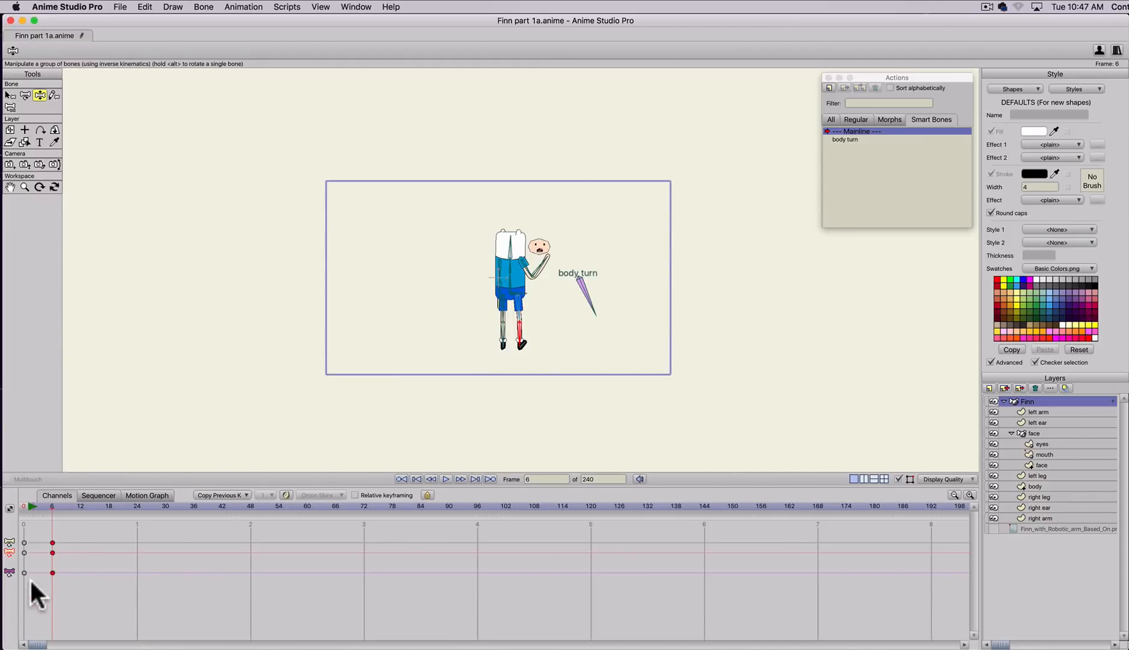
key(BackSpace)
click(17, 505)
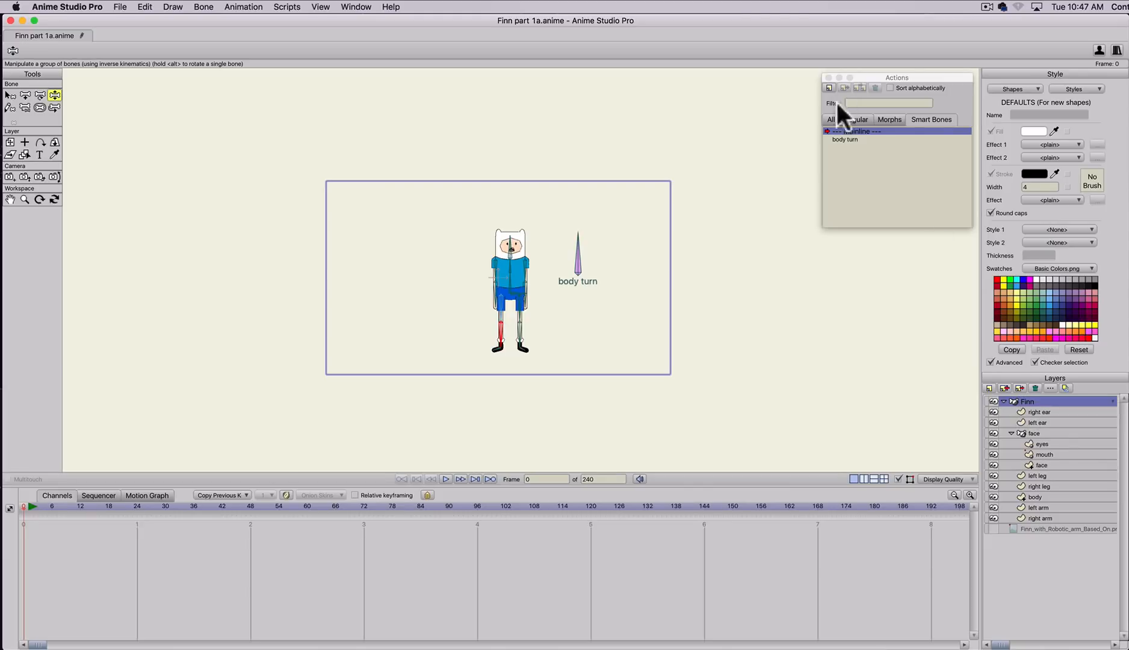
- Open the body turn action for editing and rotate the body turn bone to -180 degrees at frame 72
double_click(842, 139)
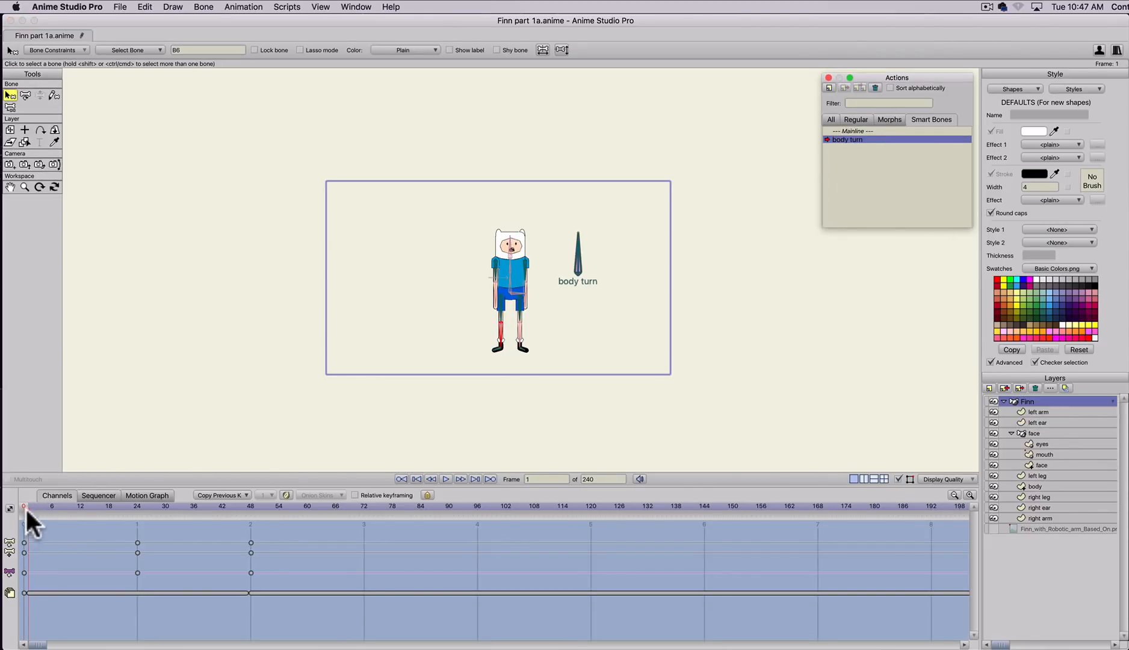
drag(26, 506, 365, 504)
scroll(446, 340, up, 6)
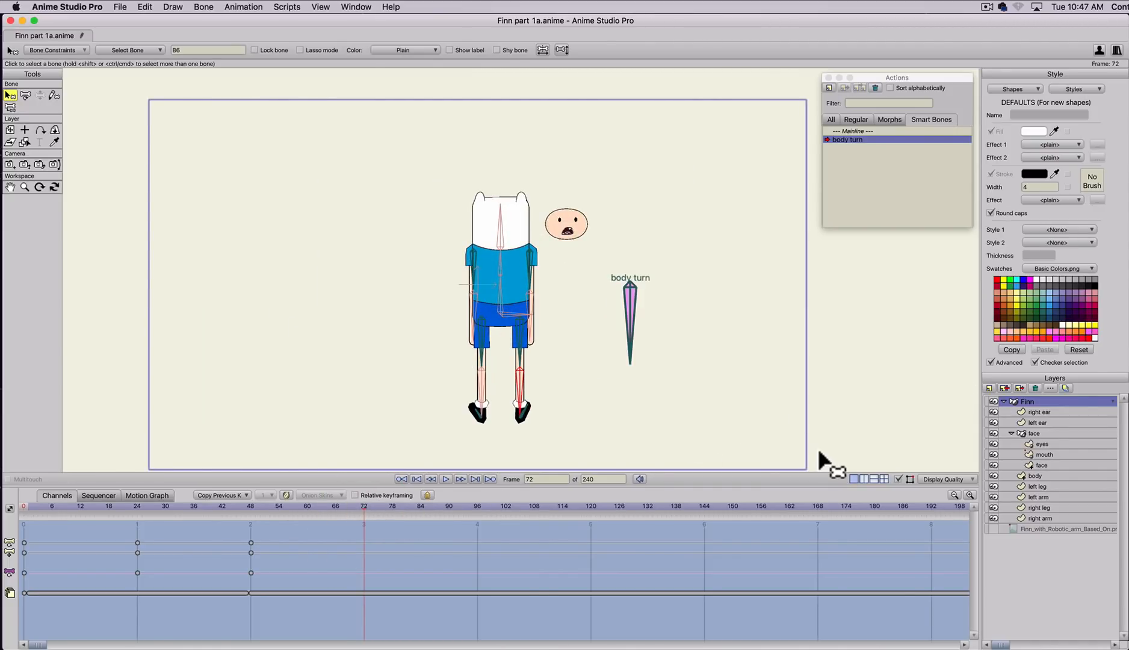
key(t)
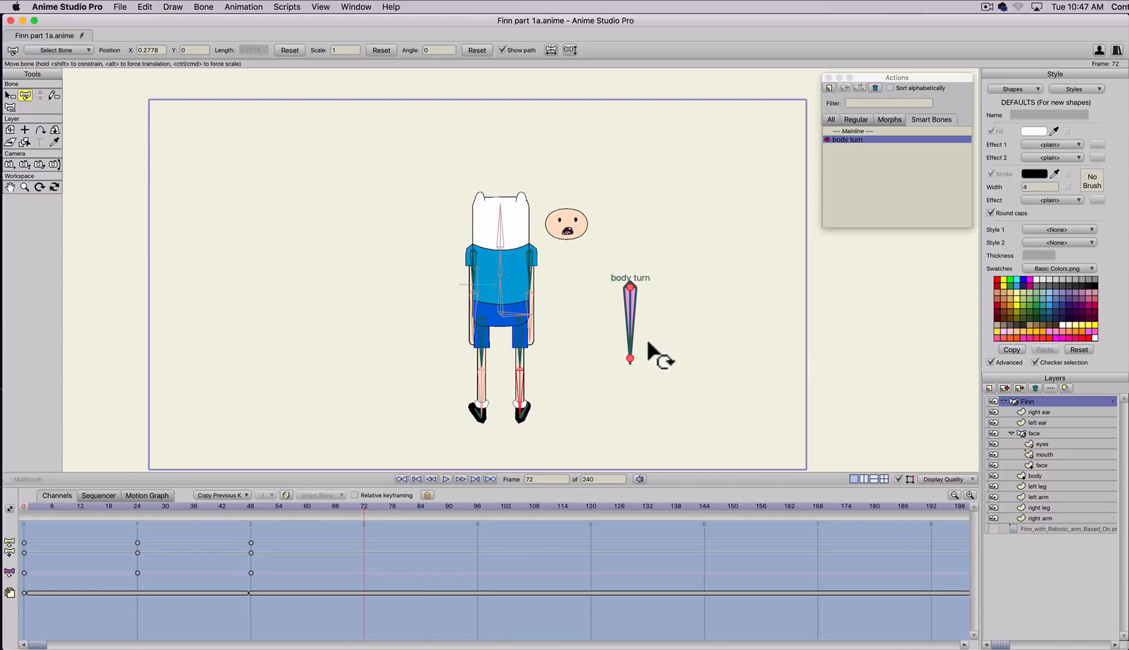
drag(631, 340, 576, 313)
key(shift)
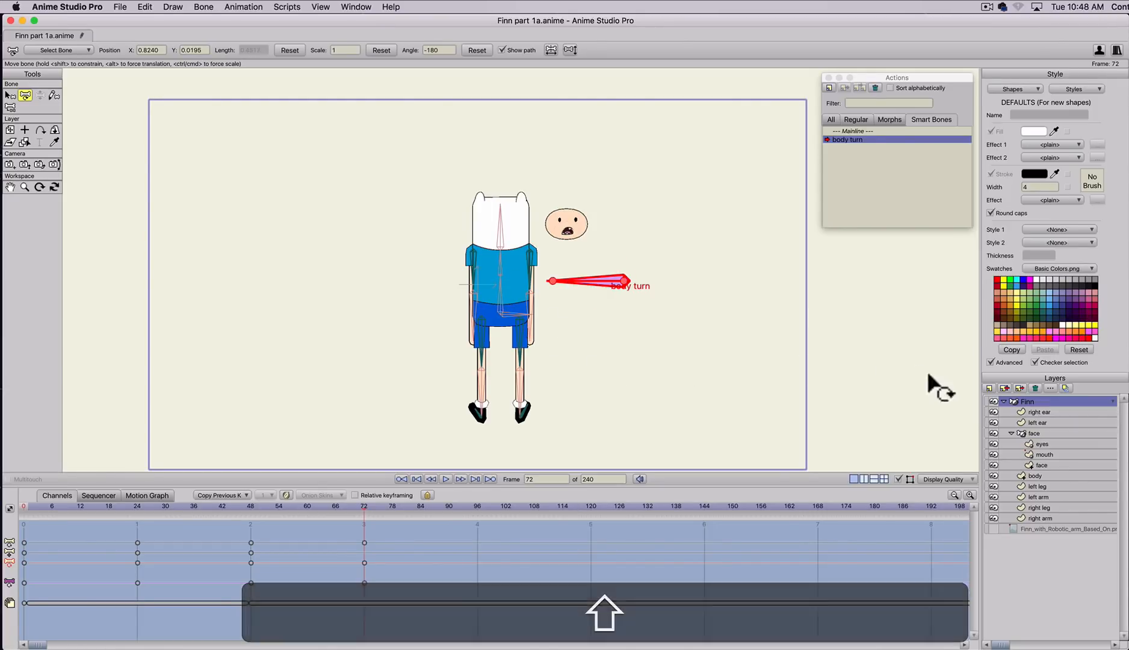
- Move both upper arm bones horizontally to the body's centre line at frame 72
key(t)
scroll(463, 246, up, 3)
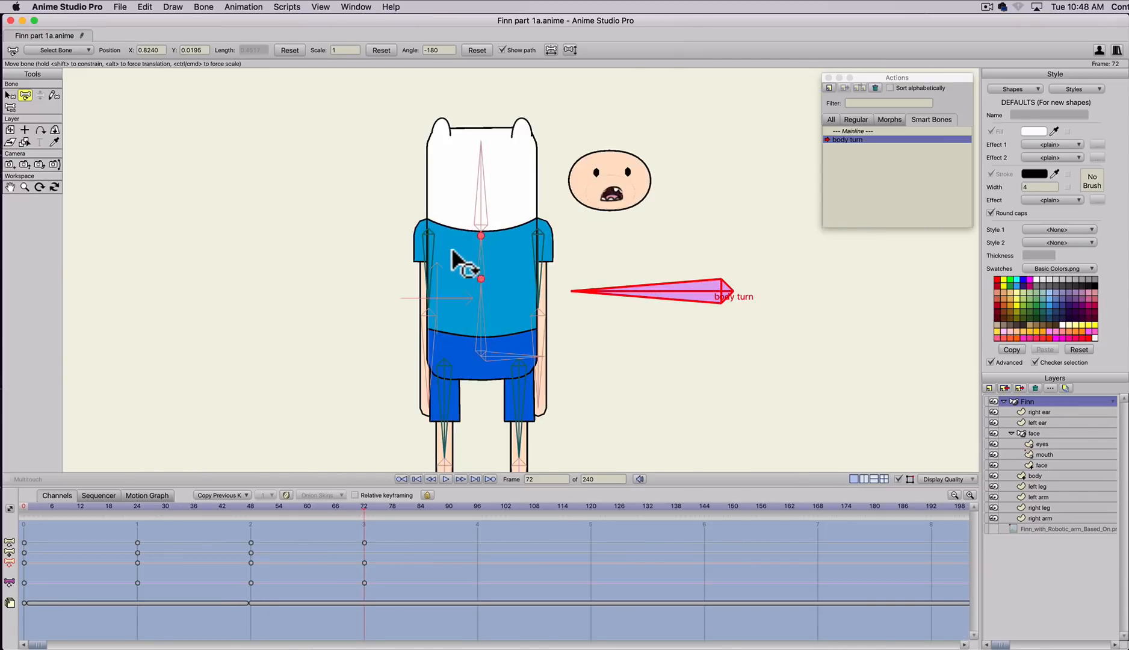
key(shift)
drag(428, 234, 481, 235)
drag(500, 286, 540, 186)
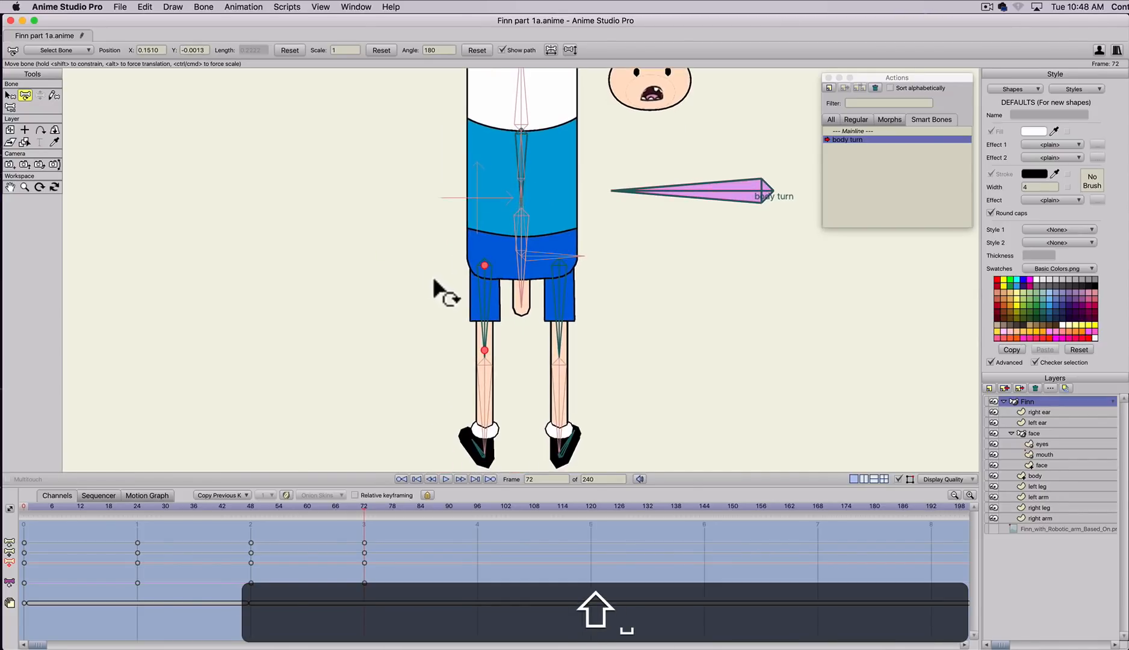
- Move both upper leg bones to the body's centre line at frame 72 so the legs overlap
drag(484, 266, 526, 266)
drag(521, 275, 522, 272)
scroll(504, 282, down, 2)
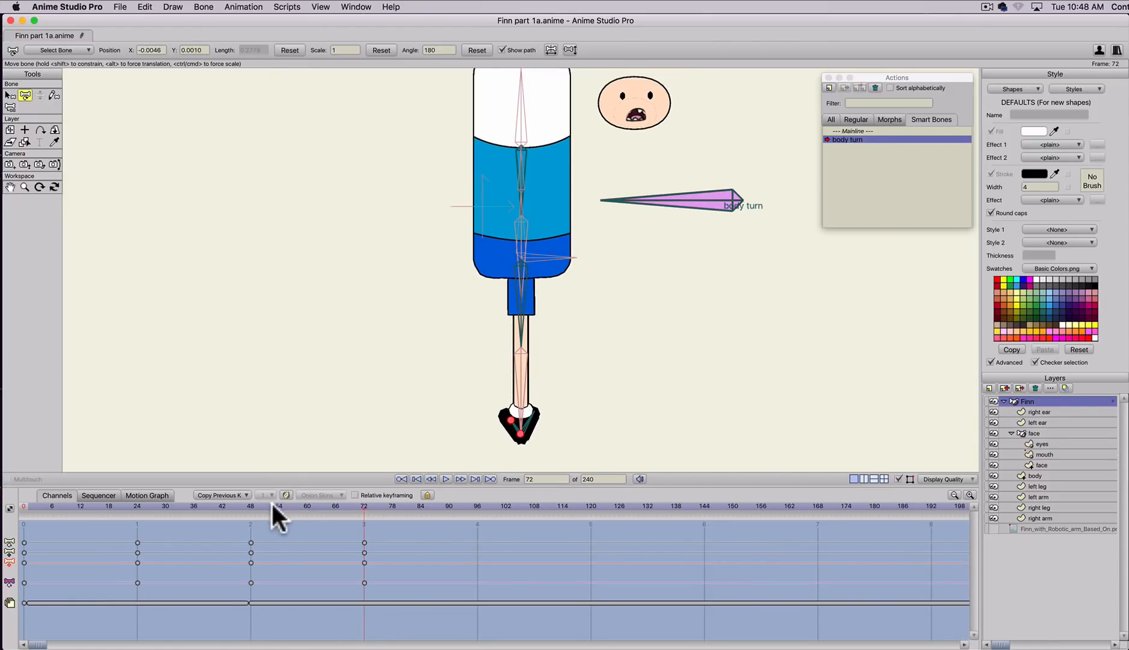
- At frame 49, one frame after the back view, move the face layer horizontally to the head's opposite side at X -0.2886
click(246, 505)
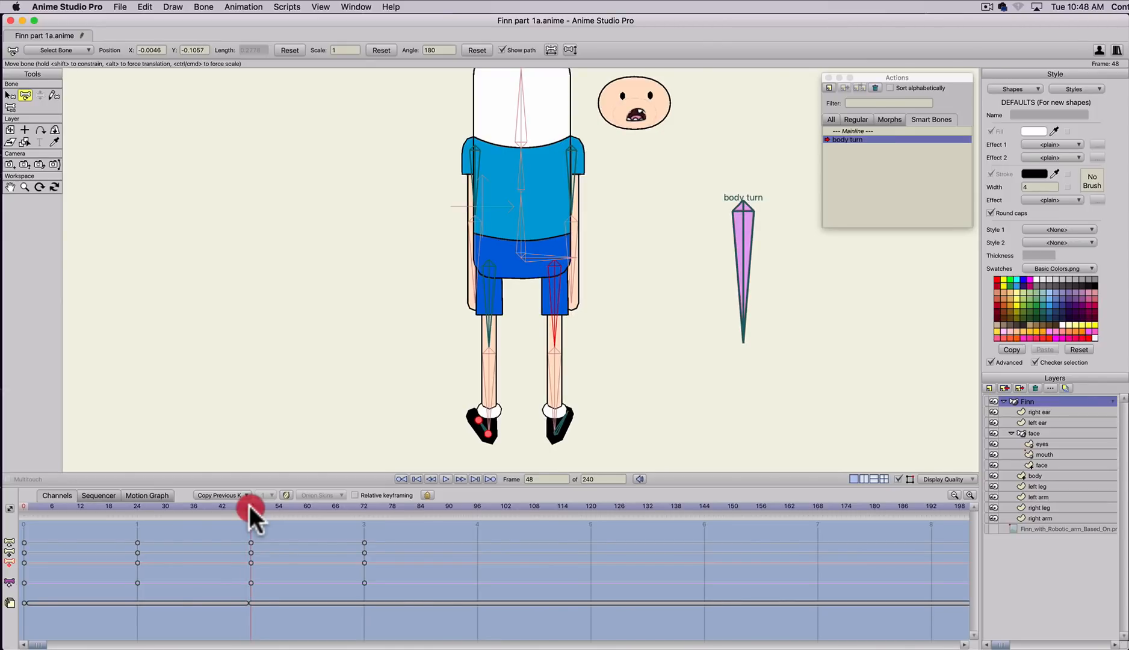
mouse_move(248, 505)
mouse_down()
mouse_move(269, 507)
mouse_move(248, 508)
mouse_up()
click(9, 130)
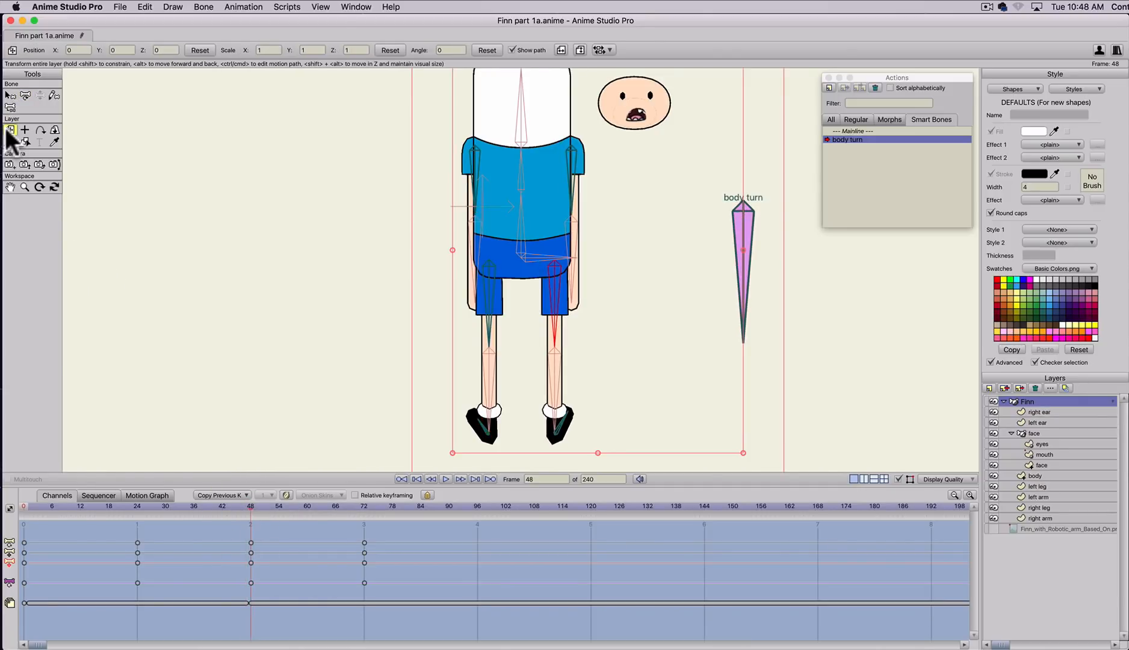
scroll(523, 260, down, 2)
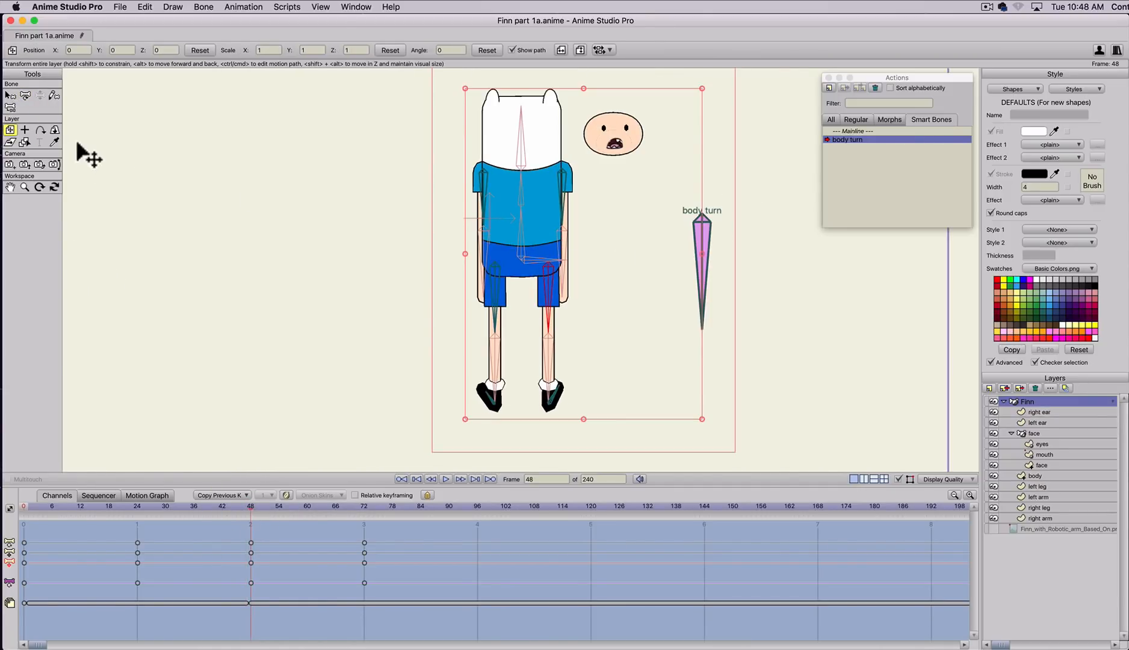
click(1030, 434)
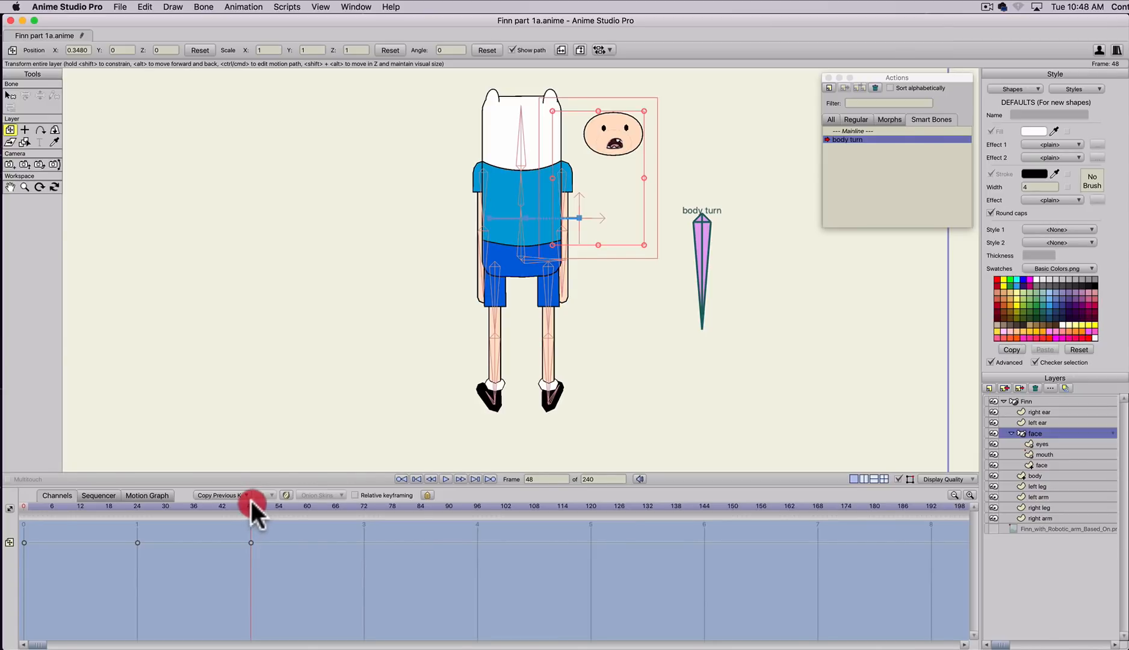
drag(251, 503, 253, 503)
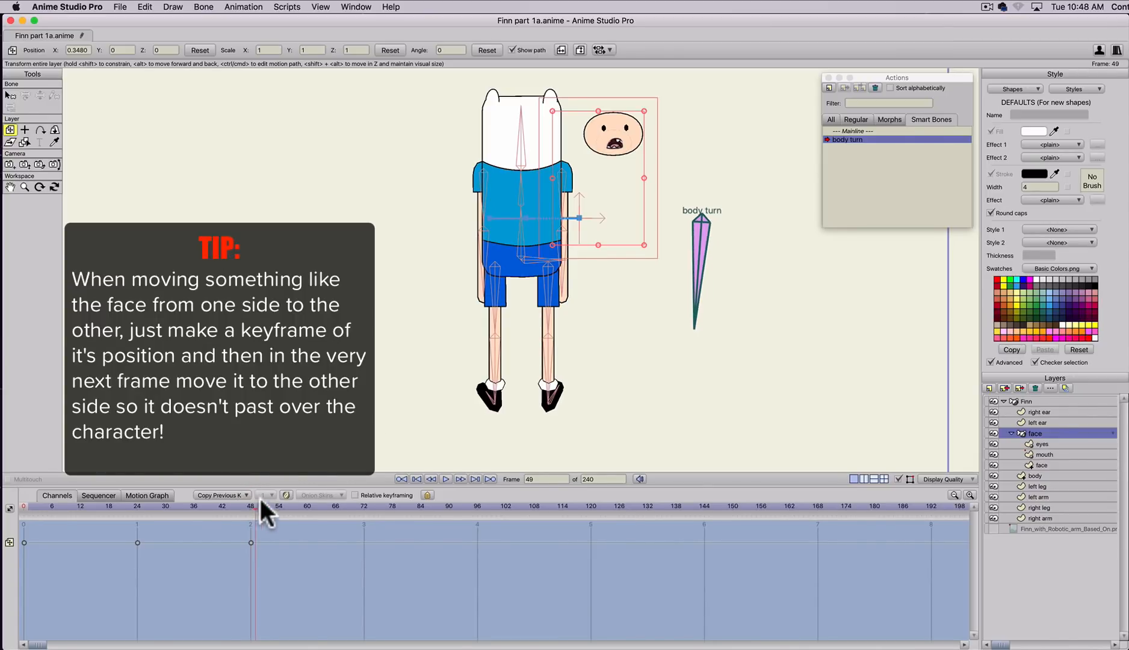
drag(599, 167, 439, 168)
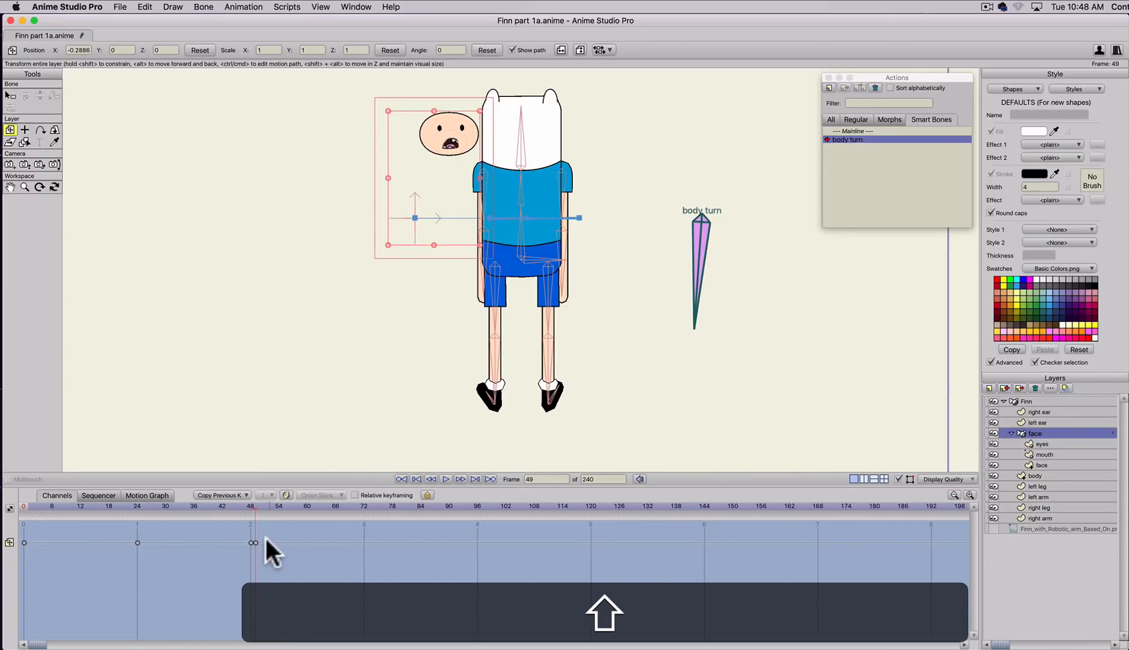
- At frame 72, move the face layer horizontally onto the head's edge at X -0.1672, checking its placement with render previews
click(362, 504)
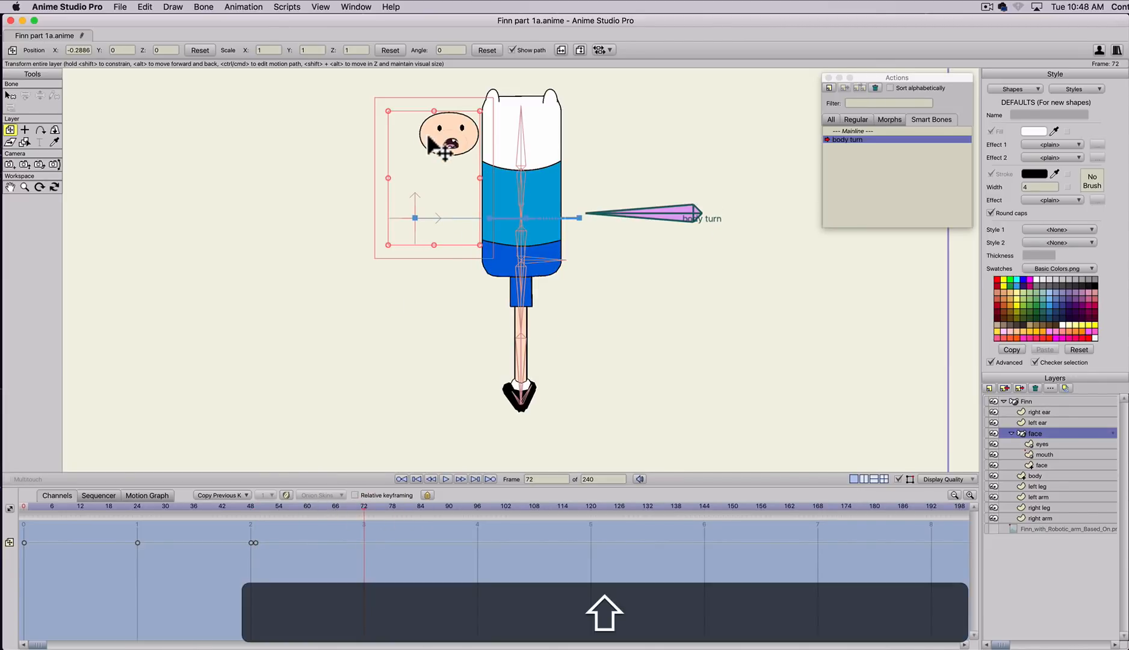
mouse_move(434, 146)
mouse_down()
mouse_move(470, 151)
mouse_move(462, 140)
mouse_up()
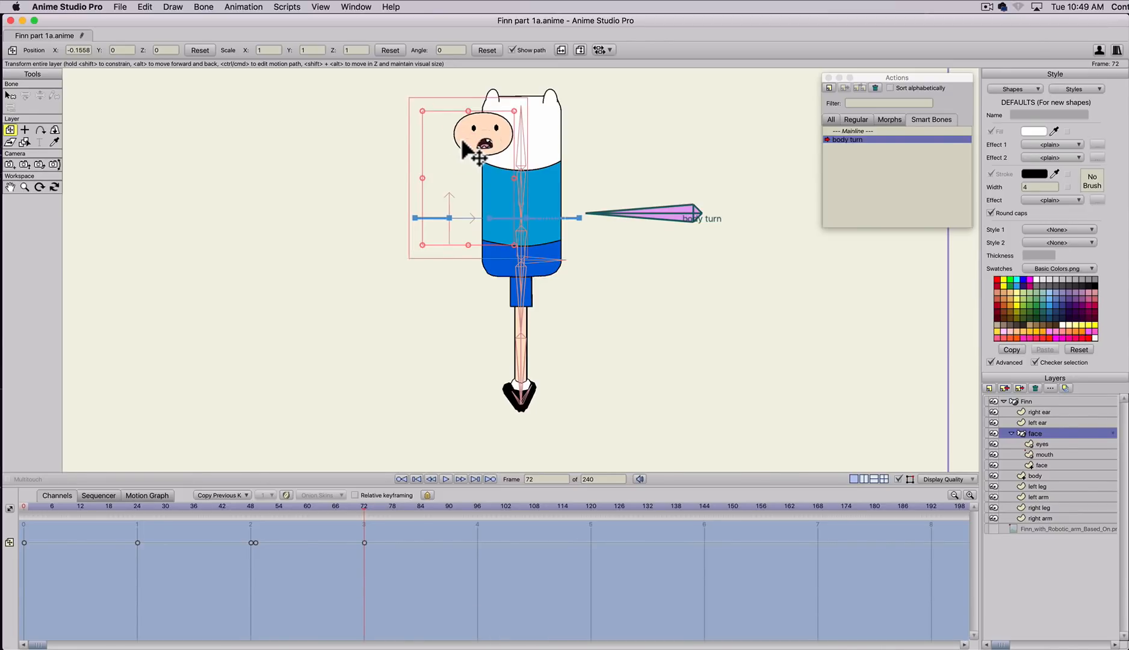
key(super+r)
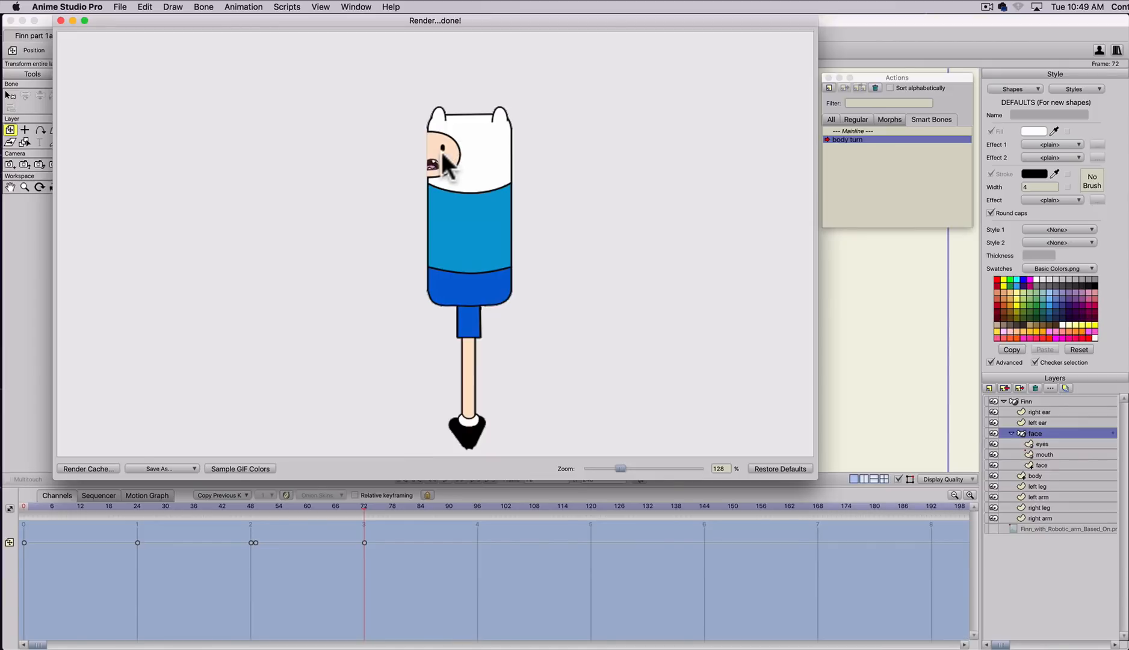
click(60, 20)
drag(467, 155, 463, 155)
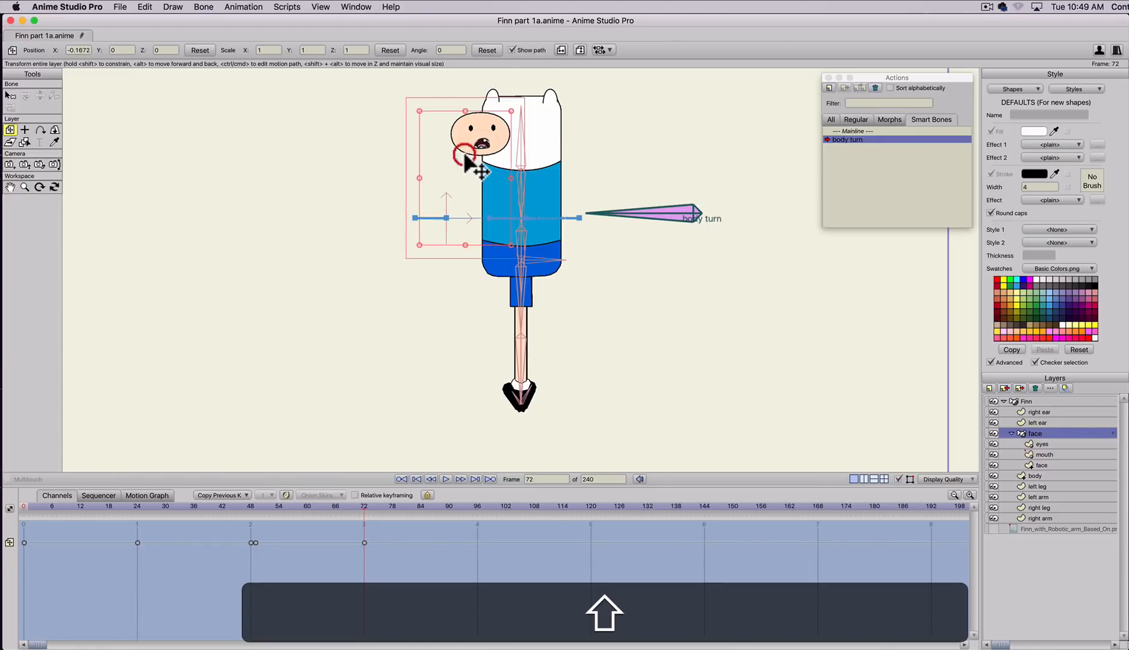
key(super+r)
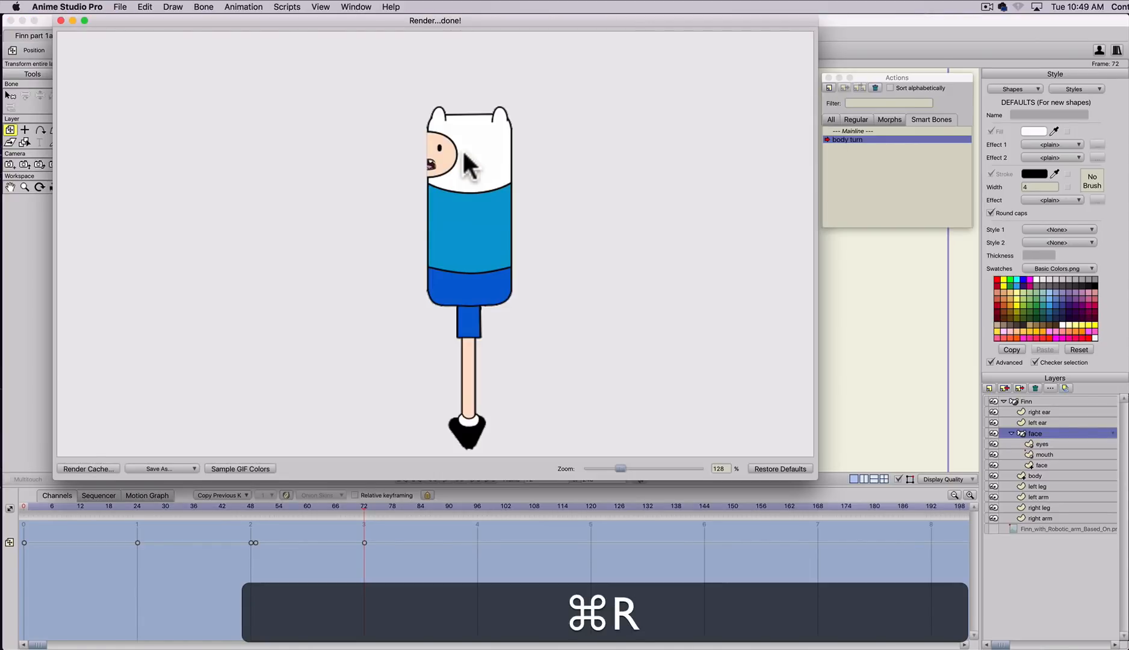
click(60, 20)
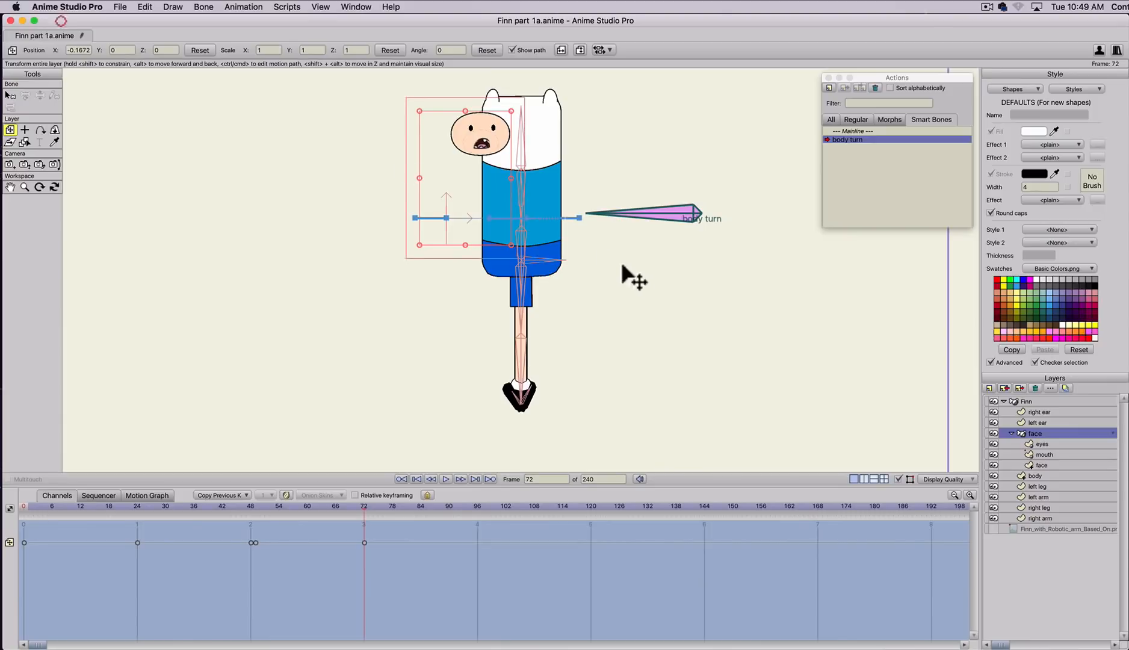
- At frame 72, move all points of the right ear and left ear layers horizontally to the top centre of the head
click(1032, 411)
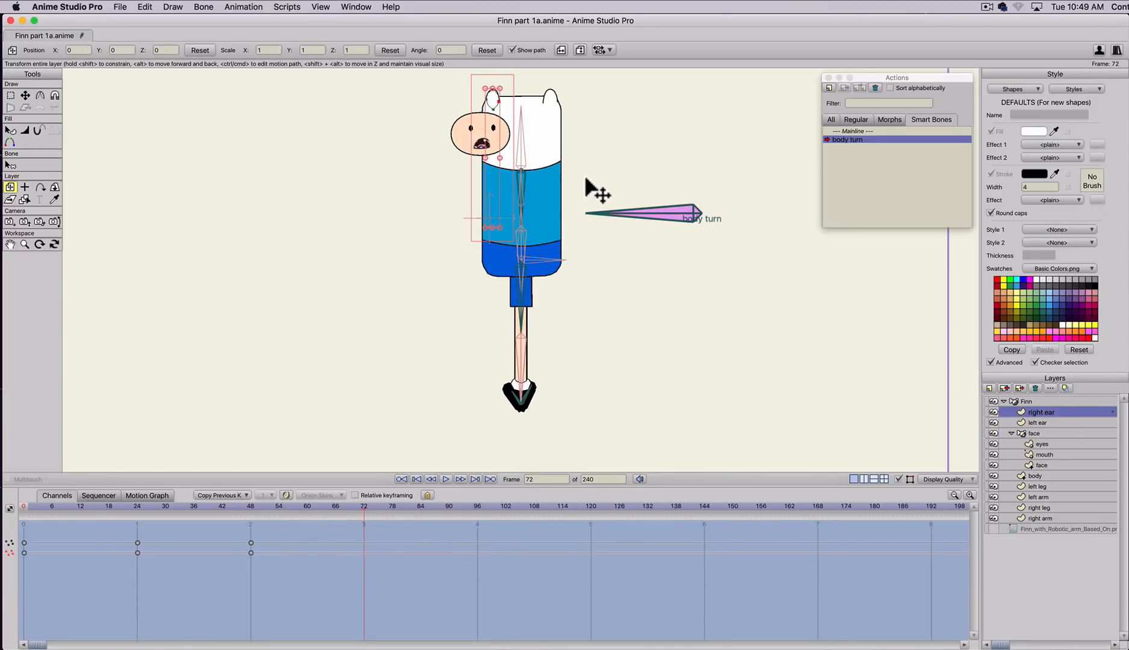
key(super+a)
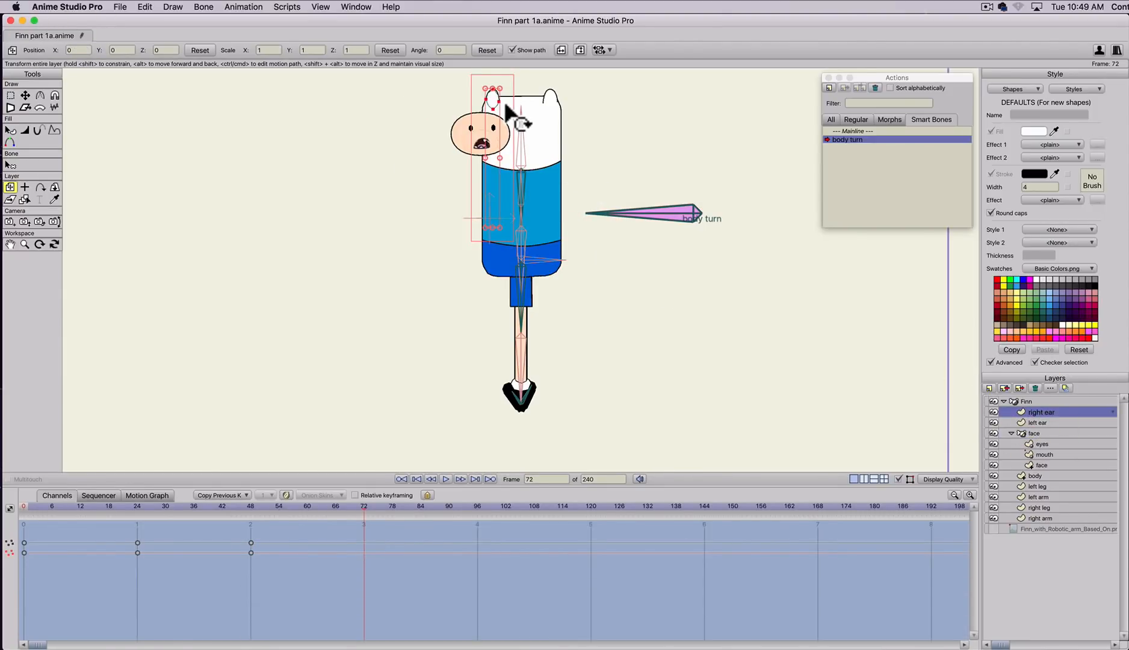
key(t)
drag(504, 111, 522, 115)
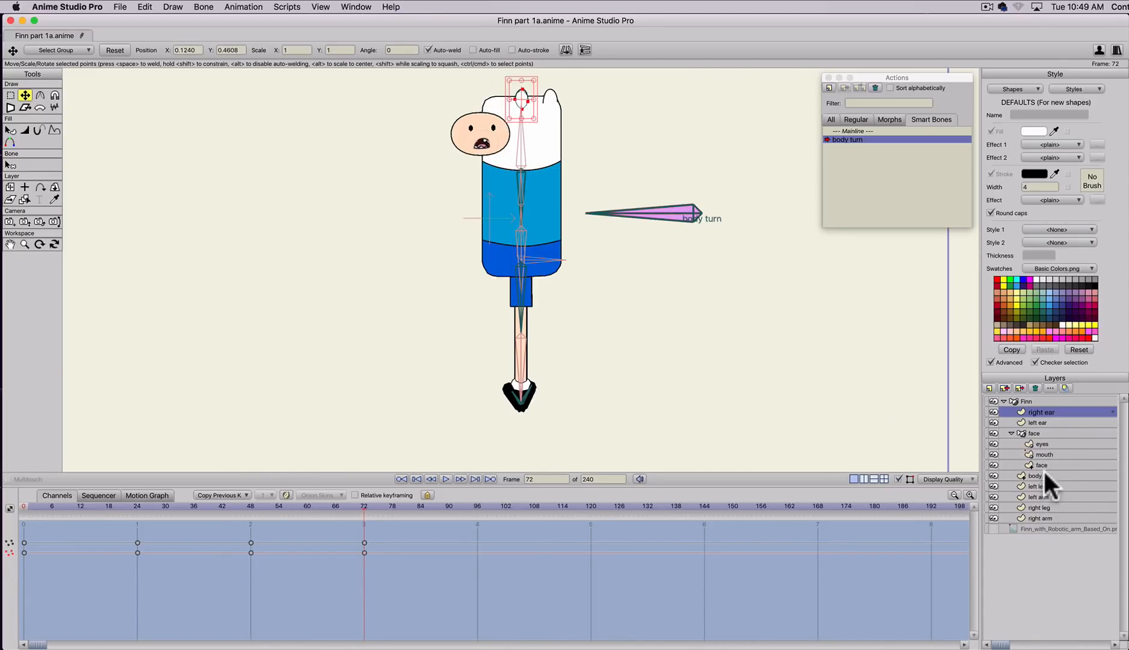
click(1039, 422)
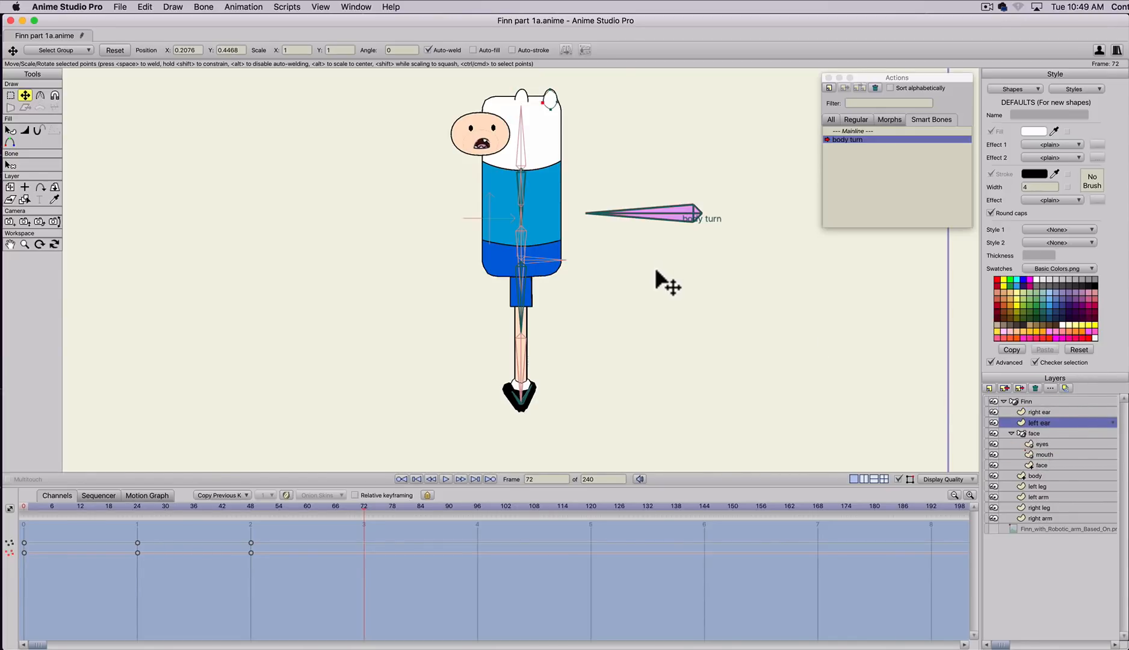
key(super+a)
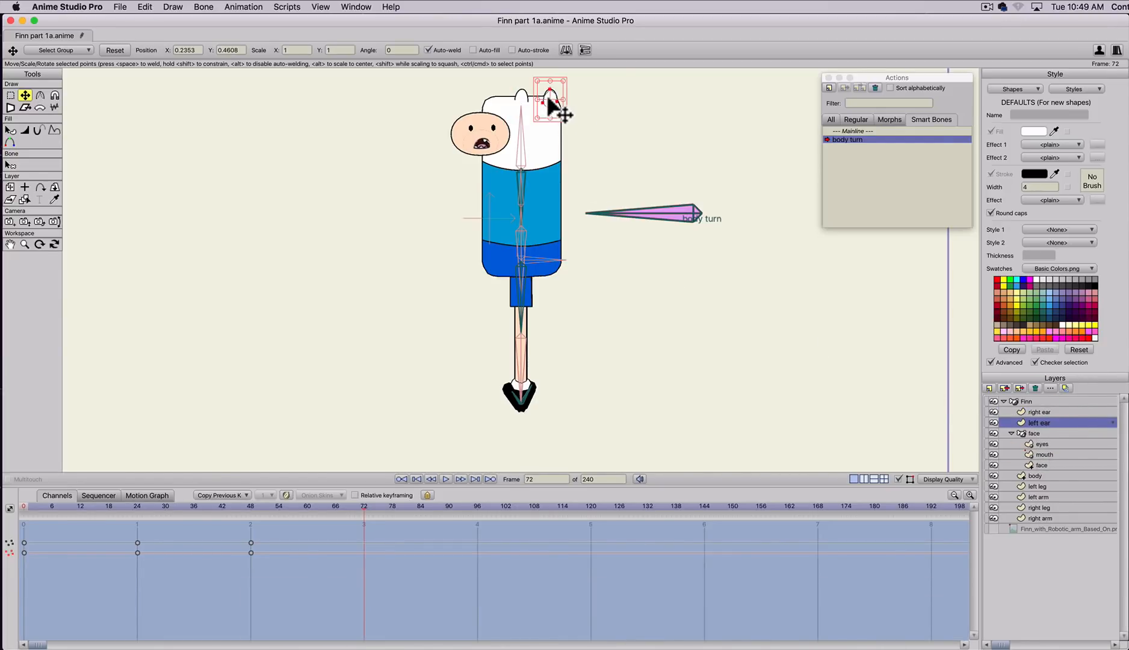
drag(548, 95, 521, 100)
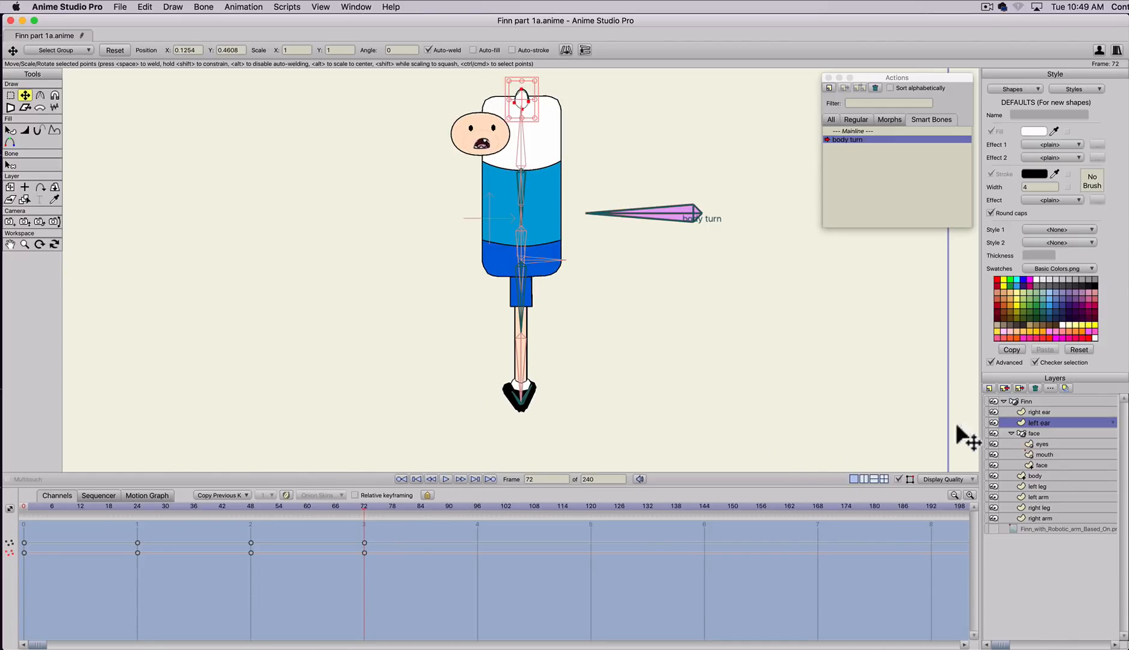
- On the Finn bone layer, rotate both foot bones at frame 72 so the feet point the same way as the face
click(1016, 401)
key(t)
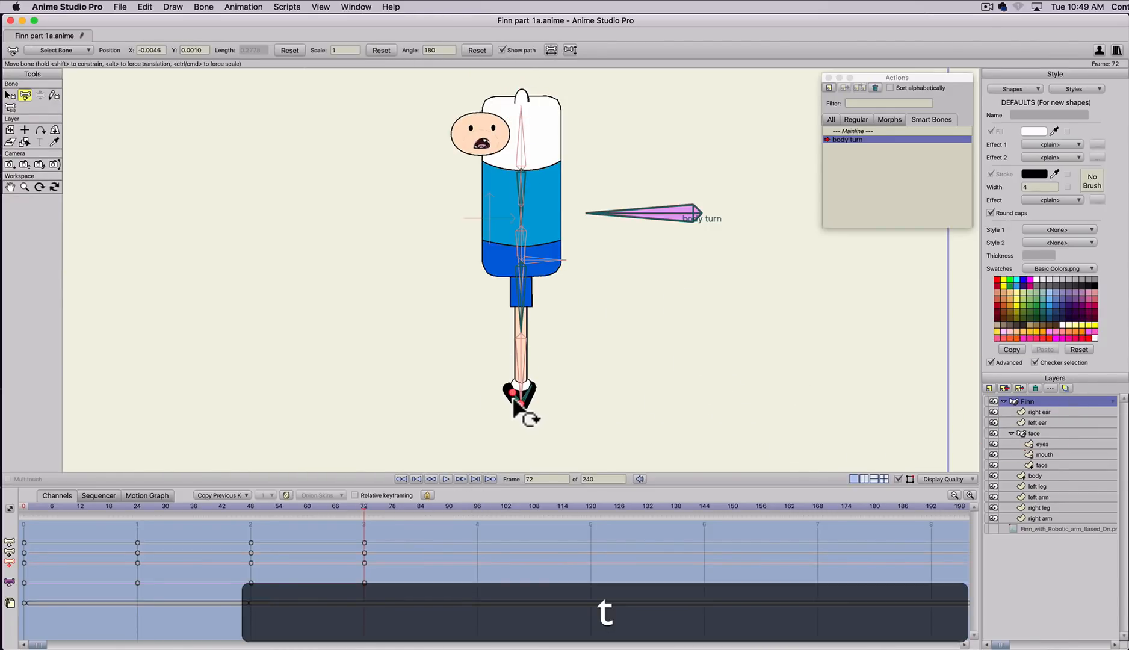
click(512, 402)
drag(513, 402, 517, 404)
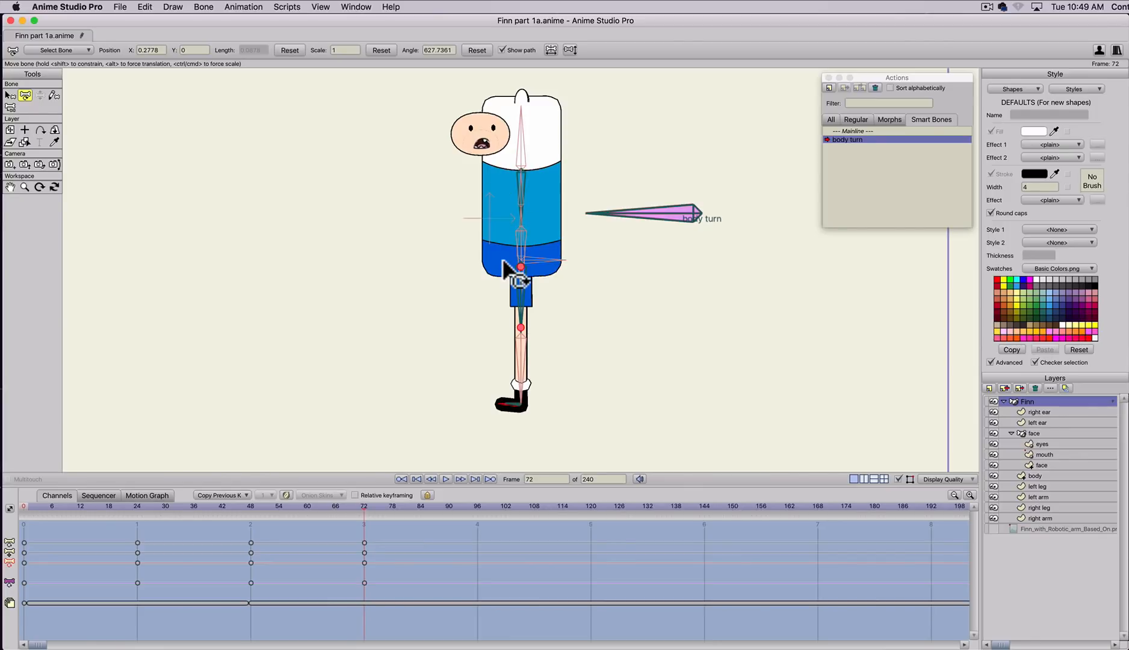
- At frame 49, reorder the right arm and right leg layers above the face layer and preview the turn towards the side view
drag(128, 504, 249, 510)
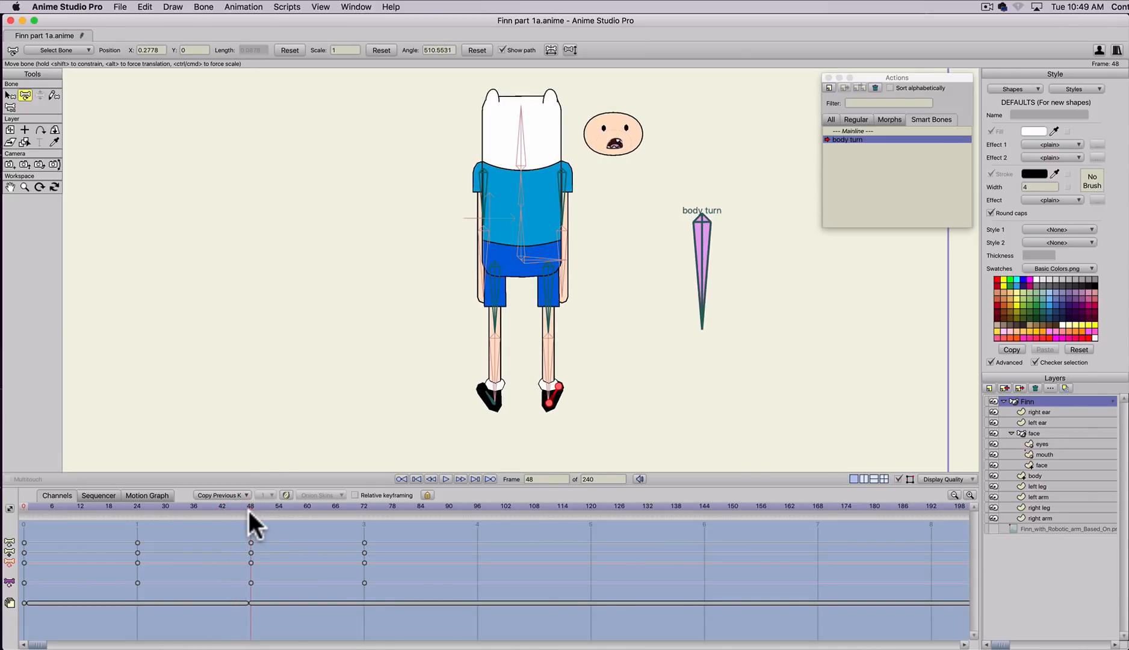
click(248, 507)
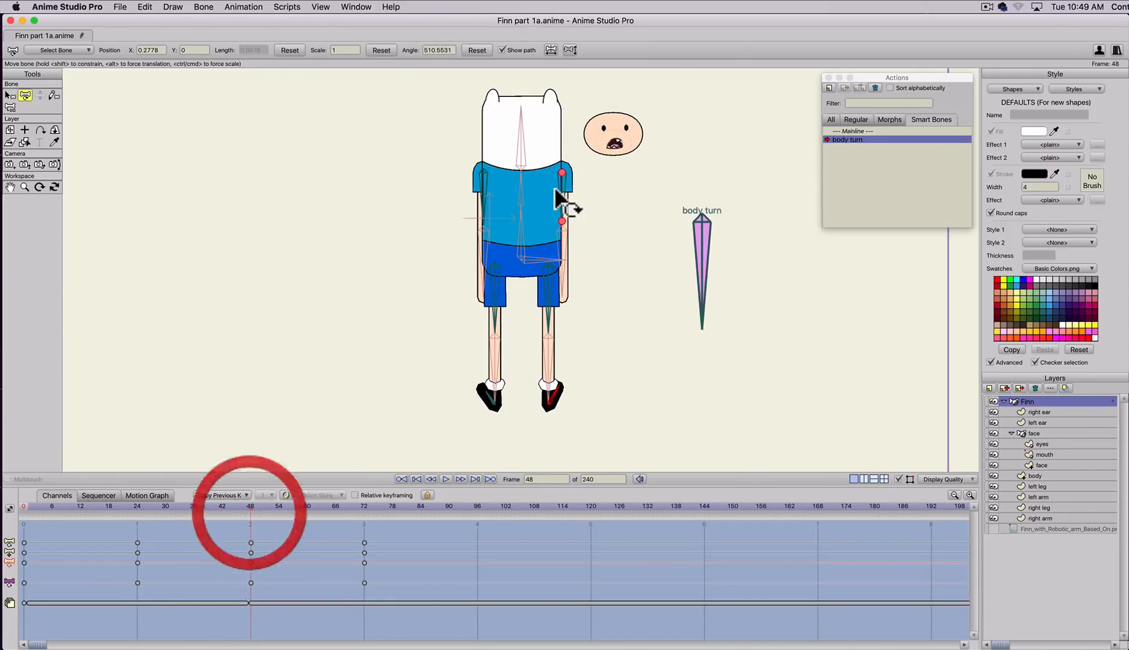
click(254, 507)
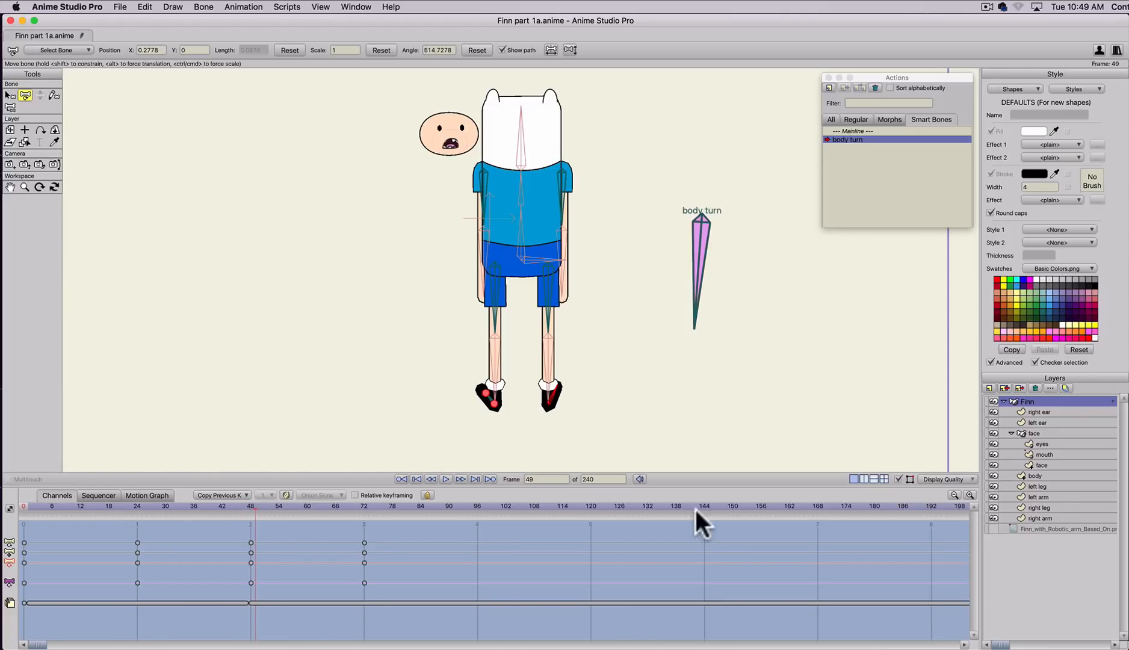
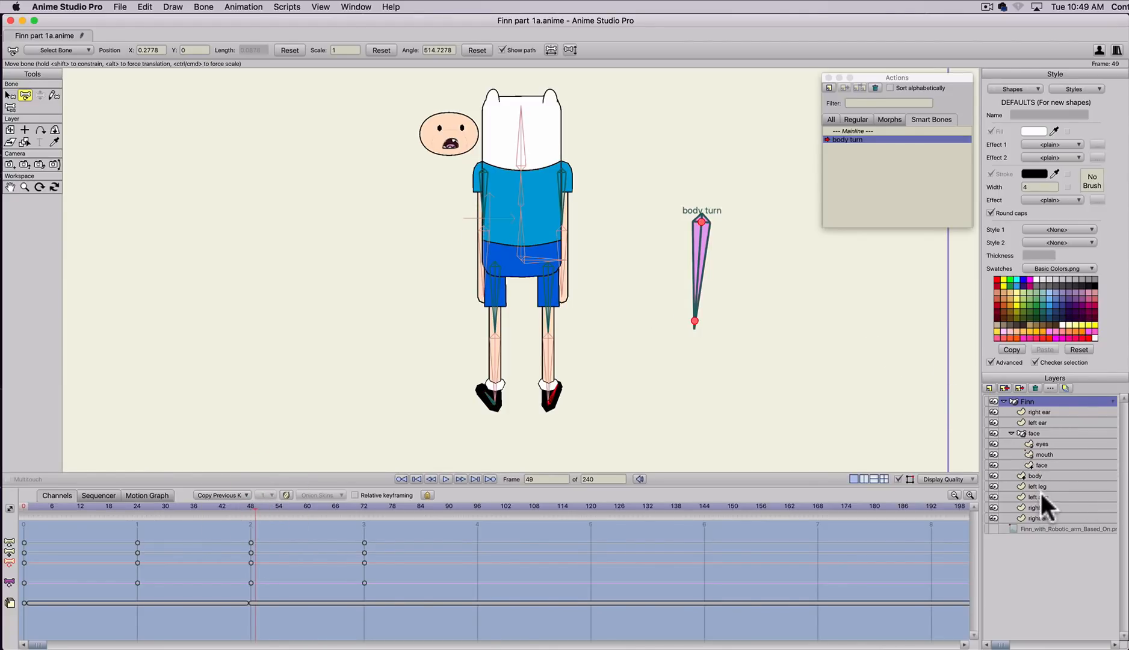
drag(1043, 516, 1049, 426)
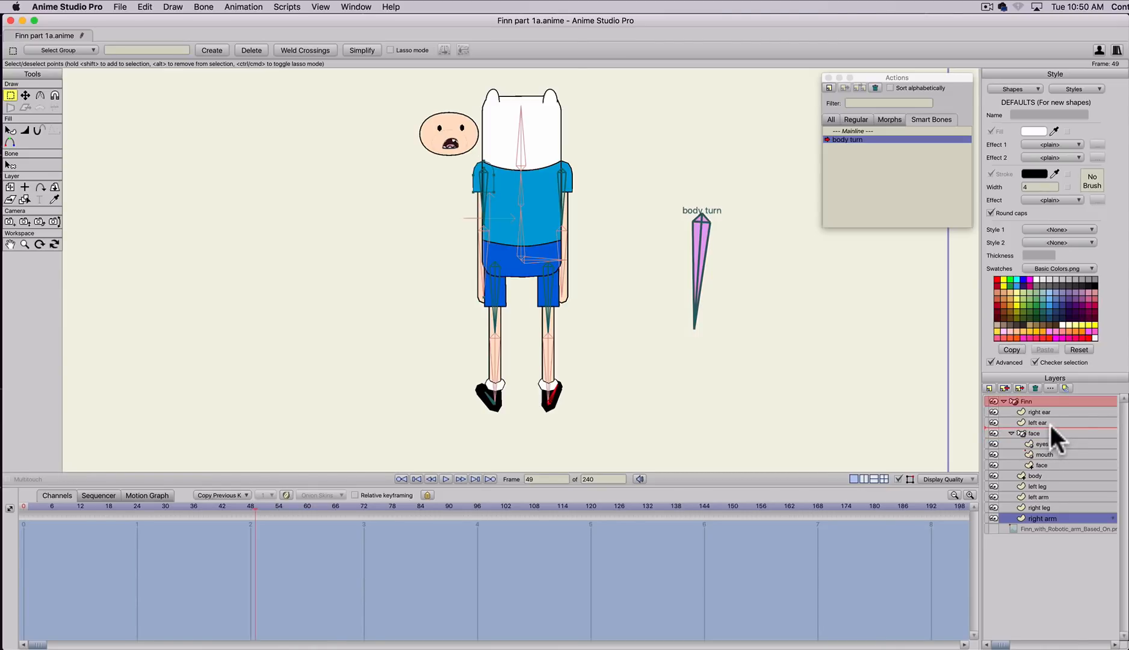
drag(1048, 426, 1056, 439)
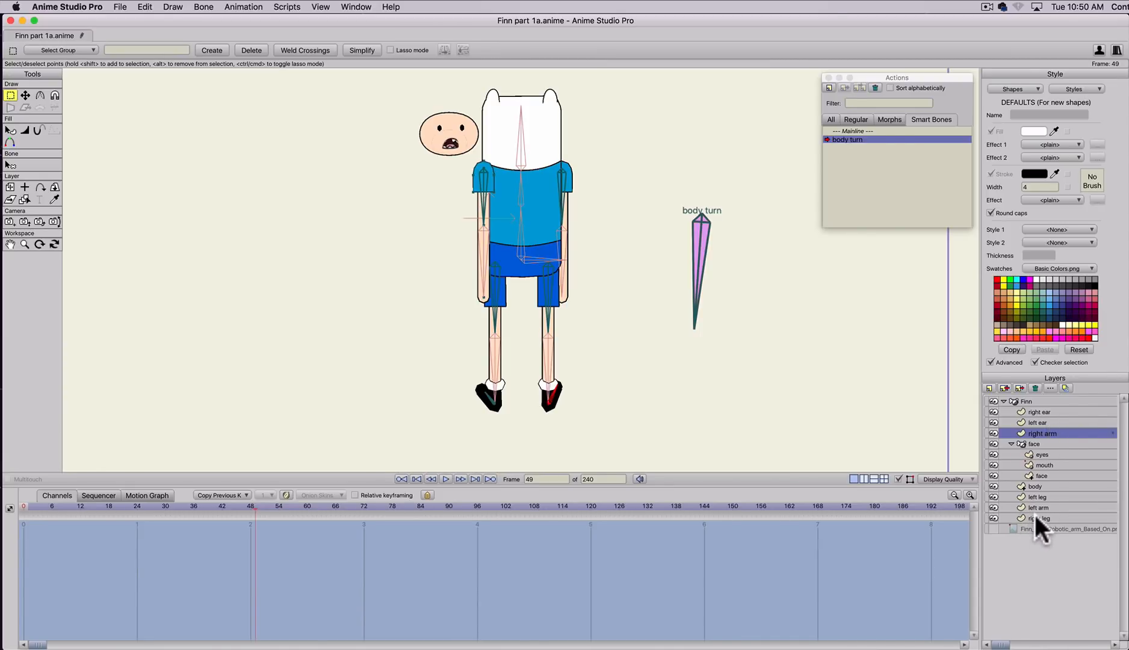
drag(1035, 515, 1049, 434)
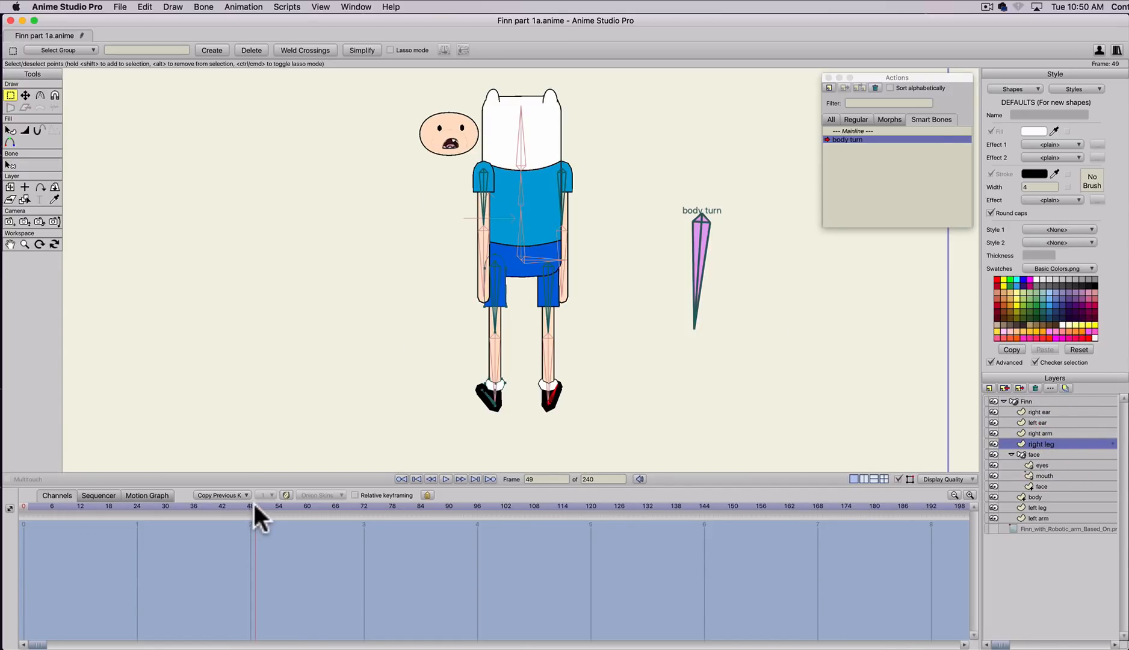
drag(254, 504, 346, 513)
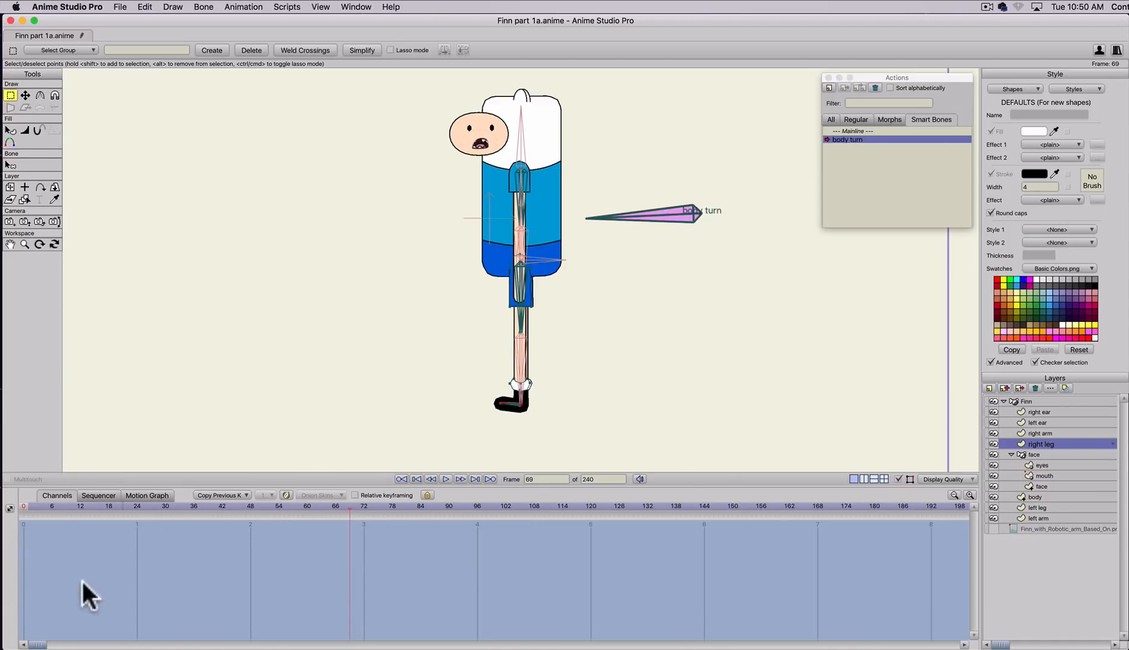
- At frame 49, move the left ear layer below the body layer, checking the stacking at frame 65 with a render preview
drag(248, 504, 254, 506)
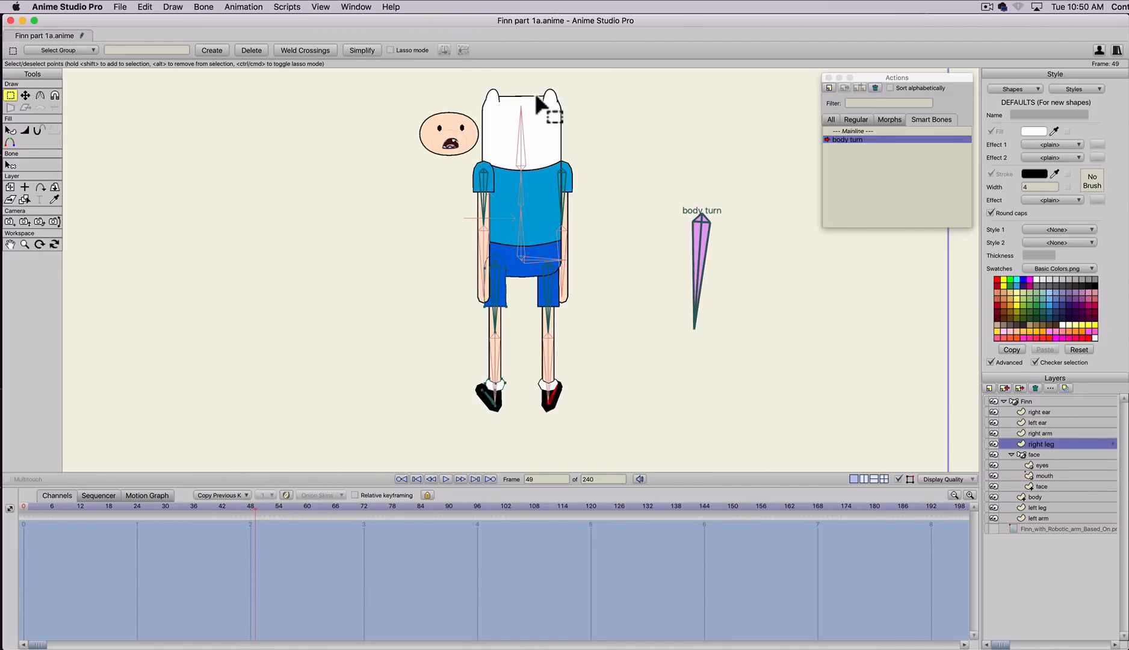
click(993, 422)
click(993, 421)
click(1032, 422)
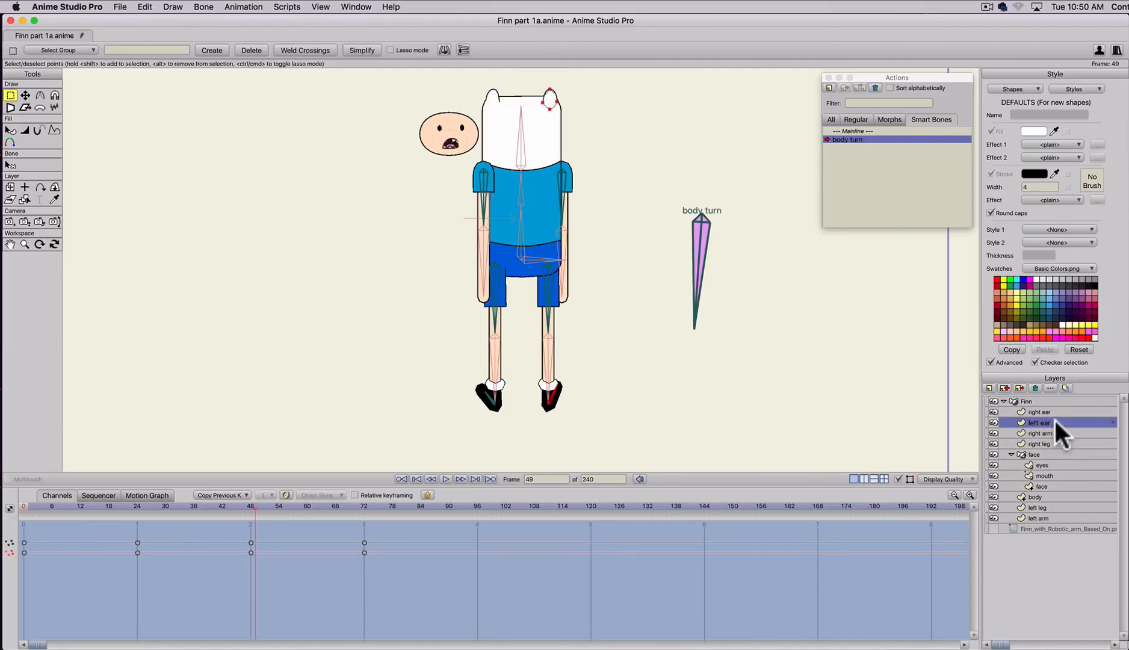
drag(1054, 419, 1050, 499)
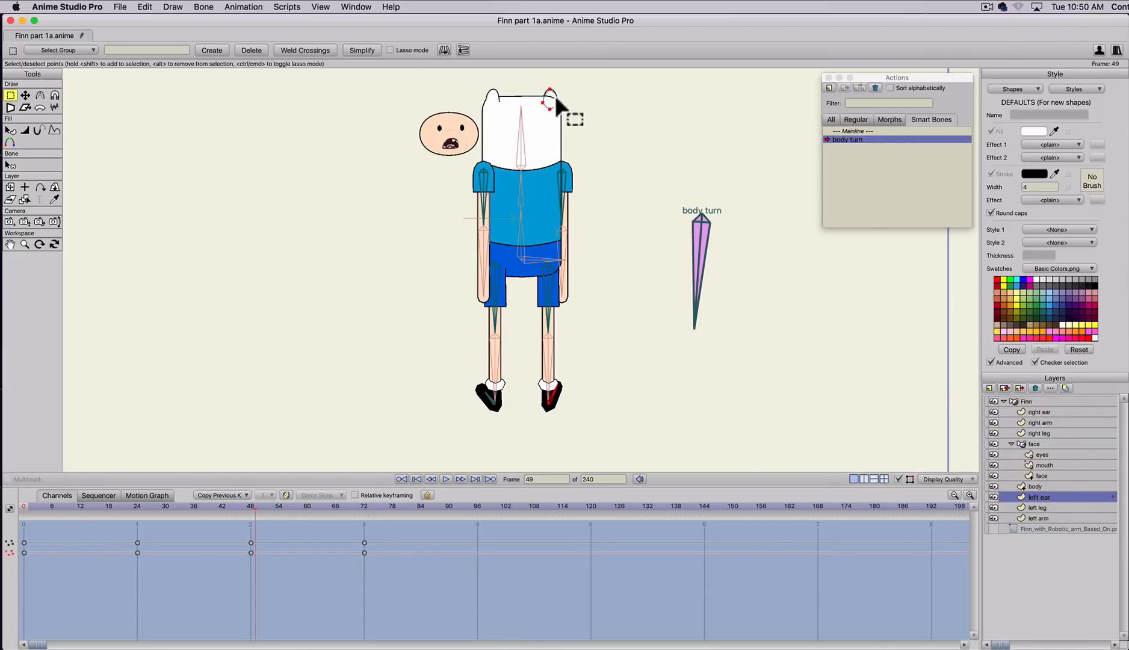
drag(257, 504, 331, 512)
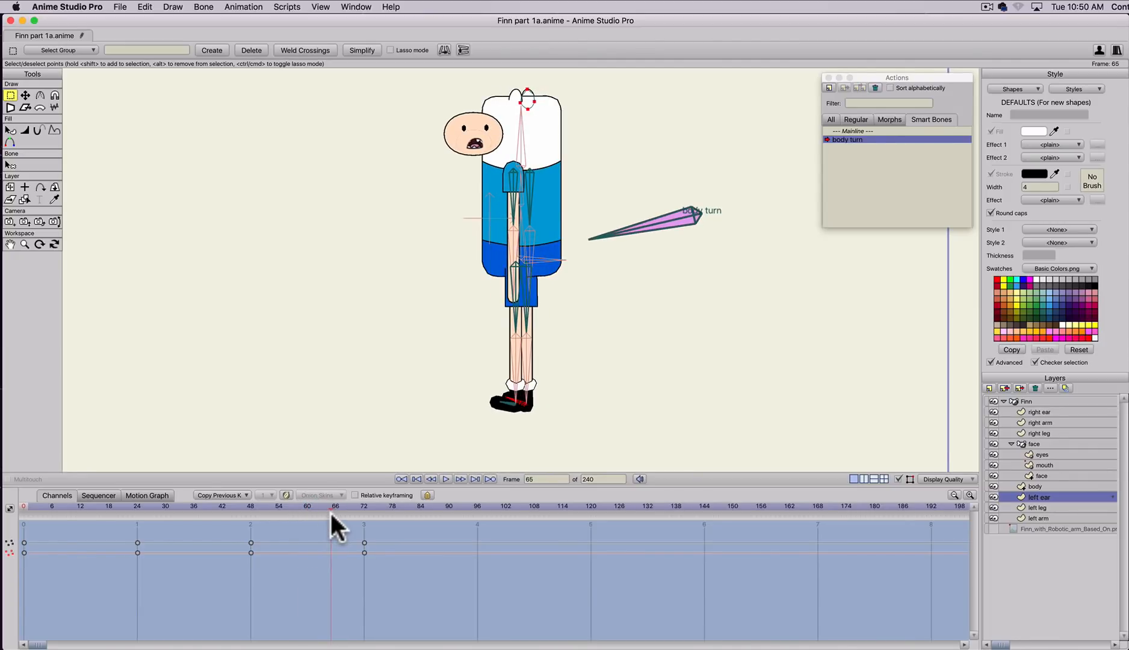
key(super+r)
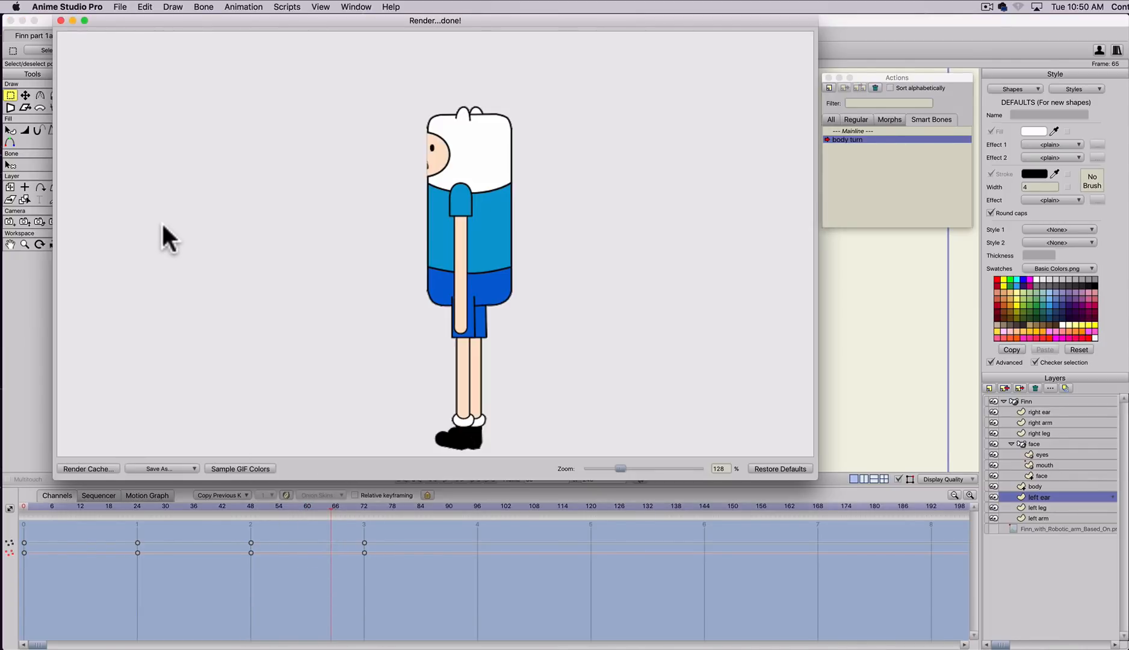
click(60, 20)
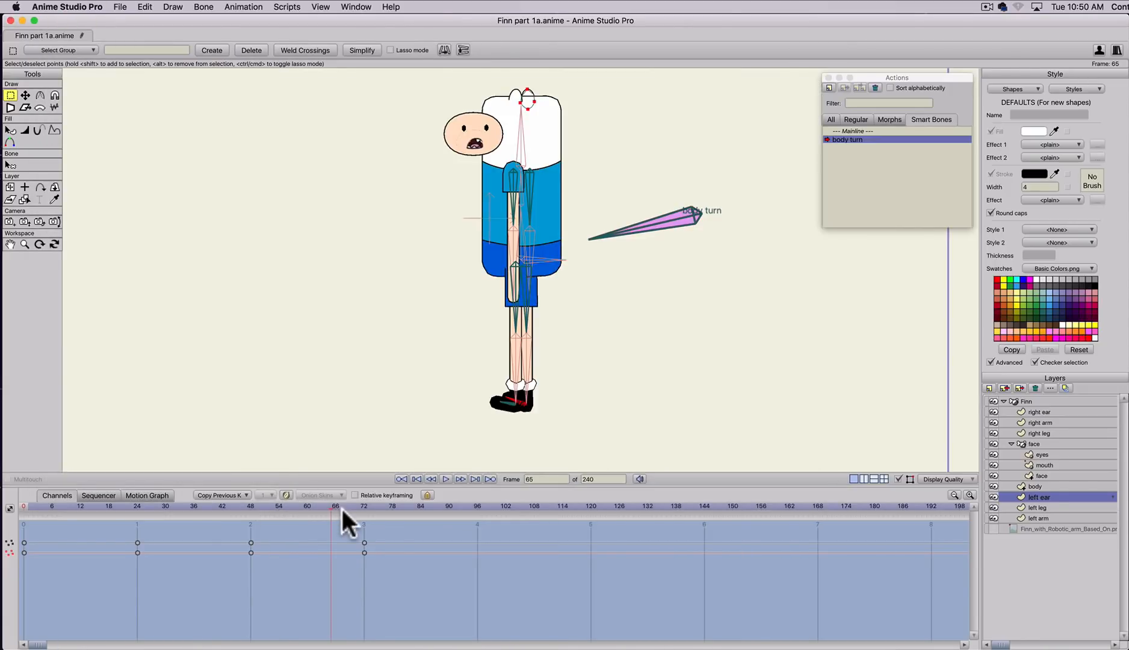
- At frame 96, move the left ear and right ear points horizontally to opposite corners of the head, at X 0.0109 and 0.2454
drag(348, 507, 364, 509)
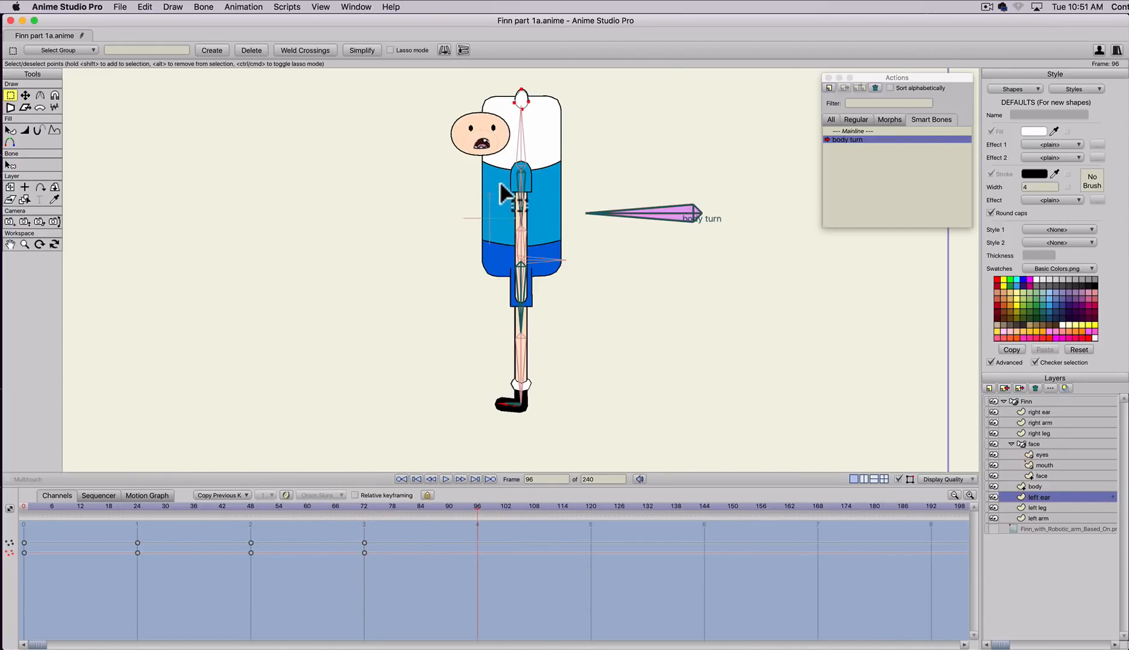
key(t)
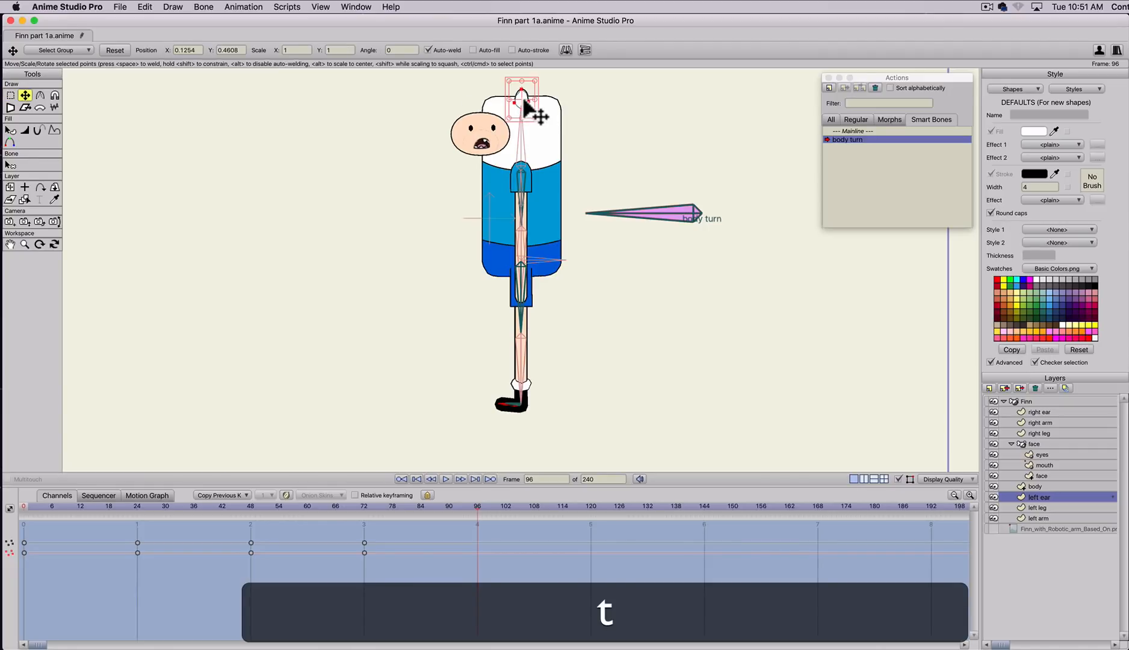
drag(299, 507, 472, 514)
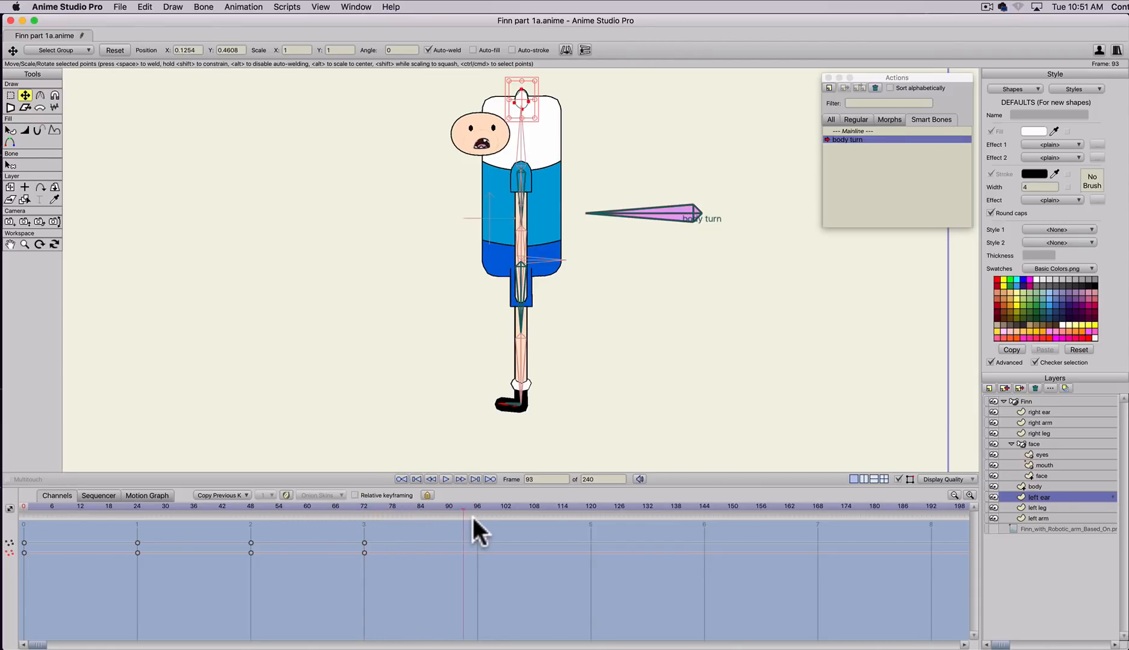
key(t)
shift+drag(522, 103, 494, 106)
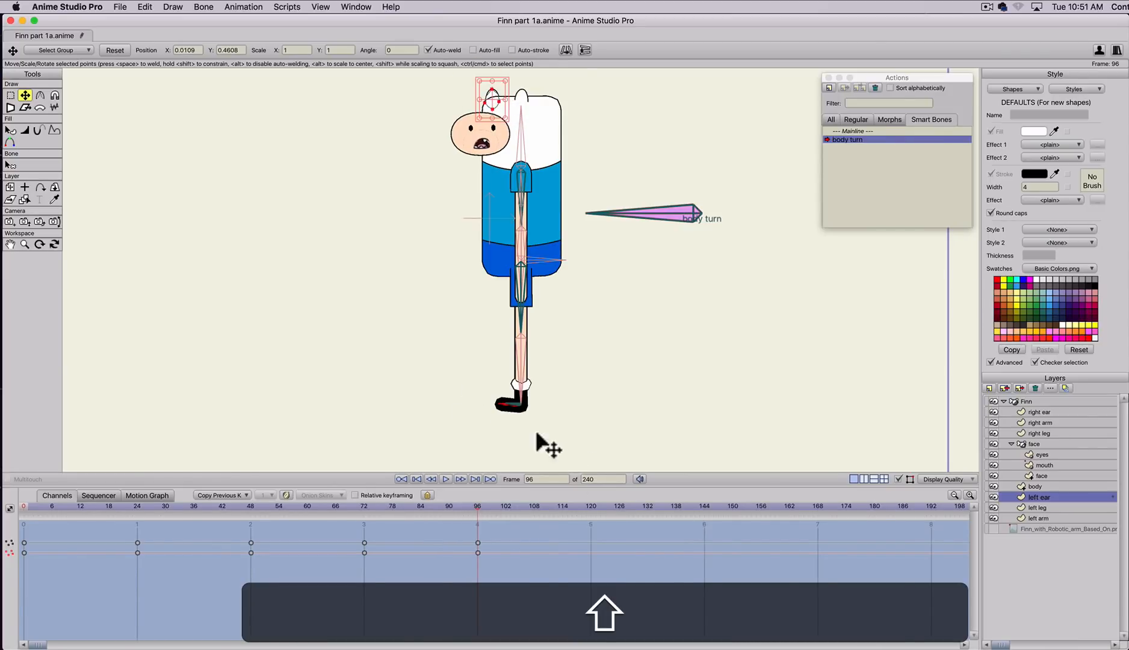
click(1026, 411)
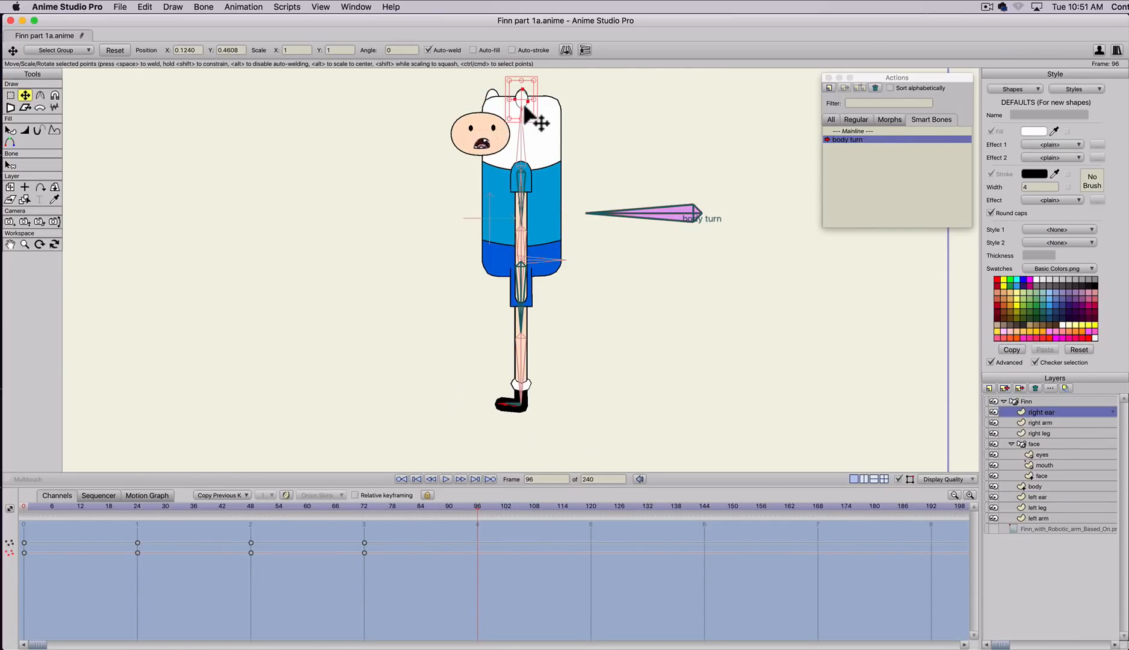
shift+drag(524, 105, 552, 108)
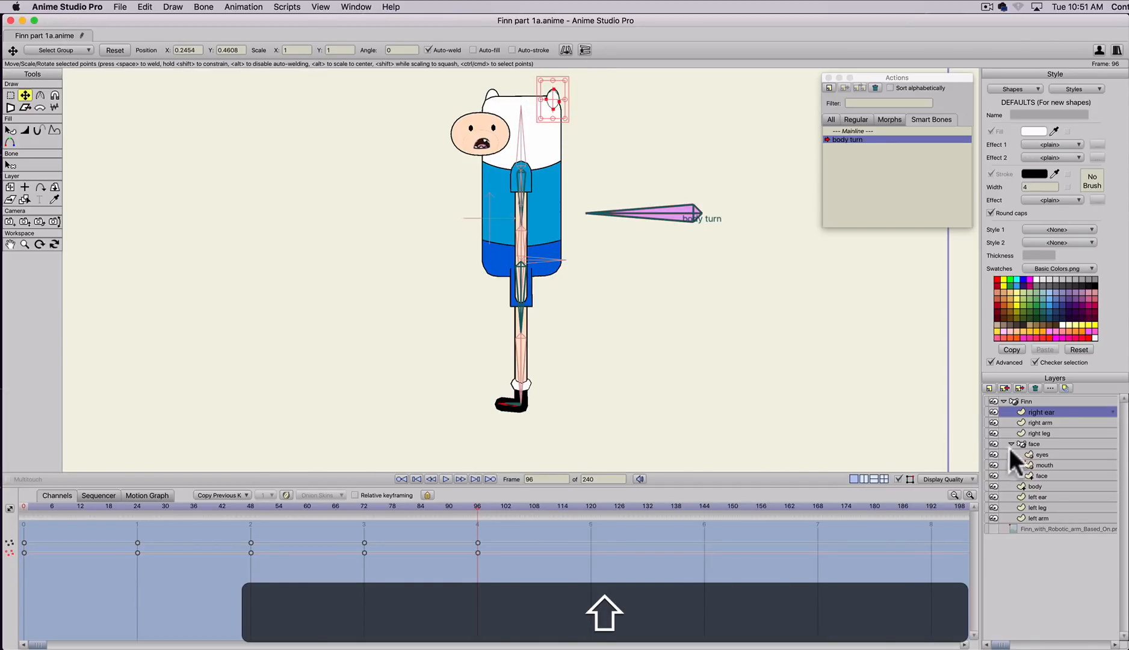
- At frame 96, move the face layer horizontally to the centre of the head, at about X -0.009
click(1033, 442)
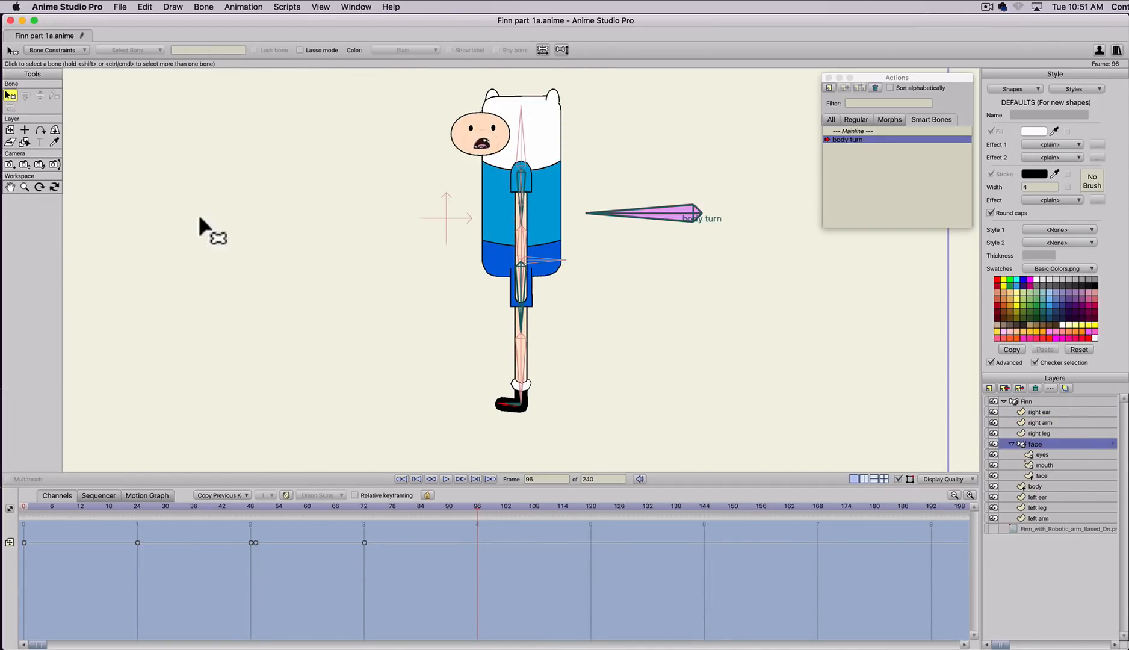
click(9, 130)
key(shift)
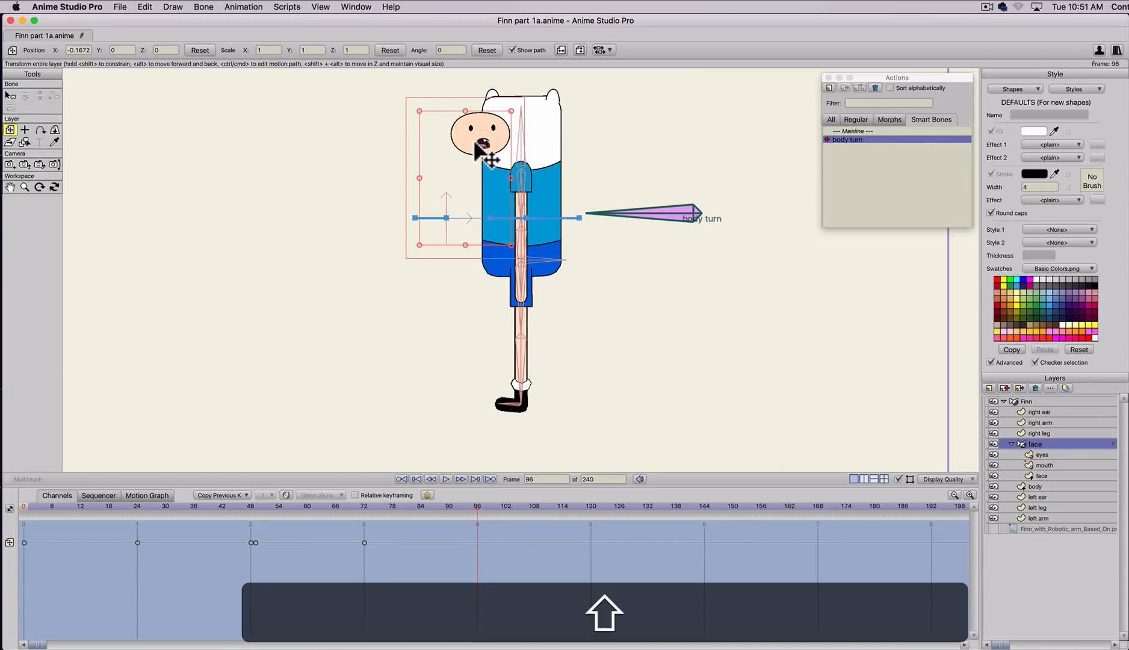
drag(476, 146, 517, 149)
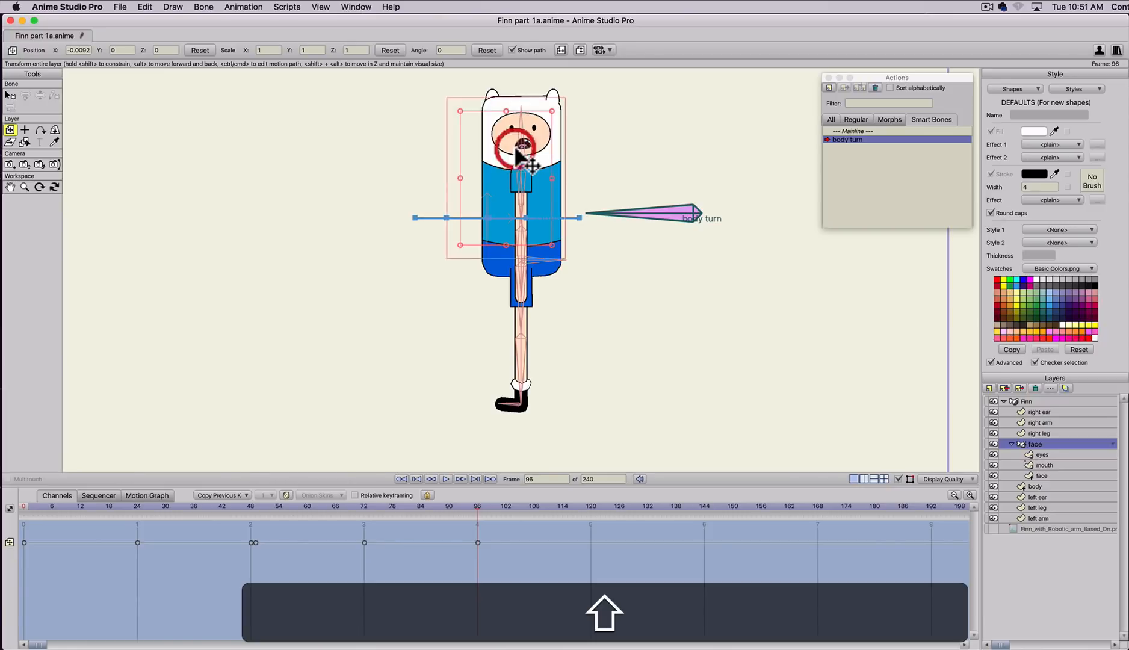
- On the Finn layer, move the right arm bone horizontally at frame 61 to the body edge away from the face, and shift its key to frame 96
click(1026, 401)
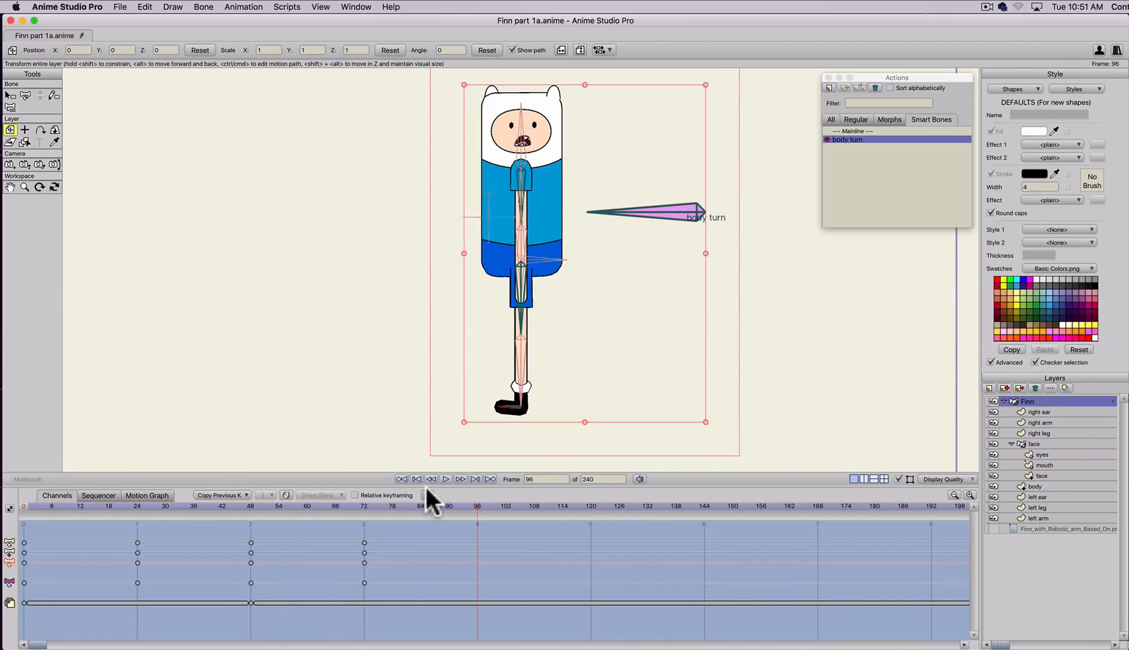
scroll(500, 222, up, 2)
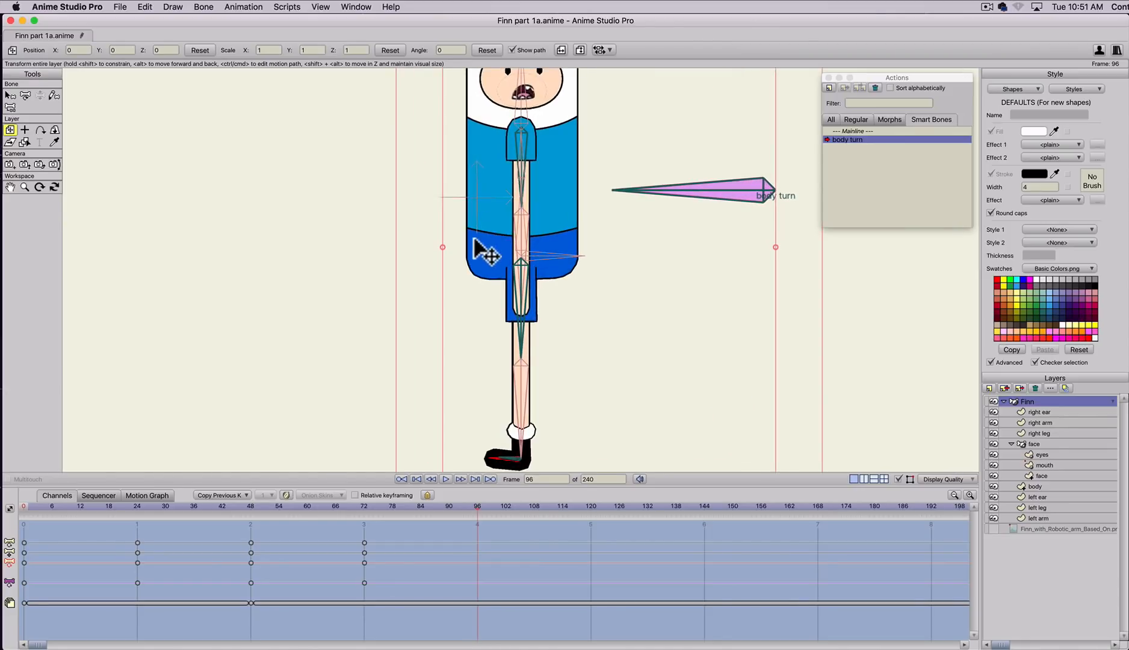
drag(484, 250, 473, 312)
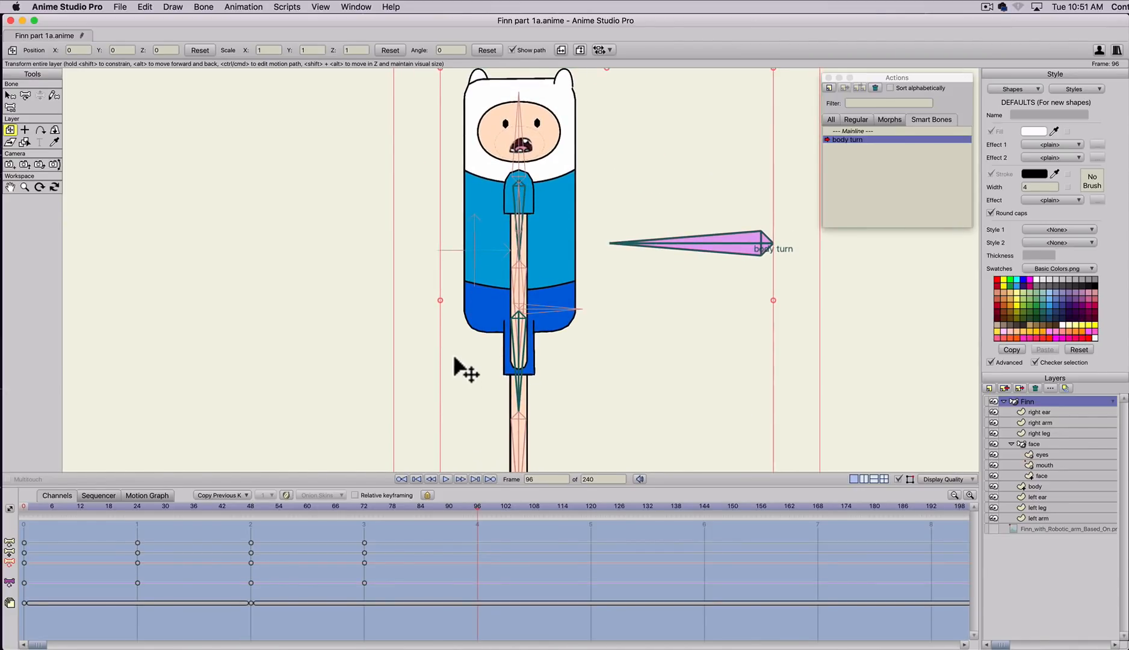
mouse_move(306, 506)
mouse_down()
mouse_move(359, 499)
mouse_move(309, 497)
mouse_up()
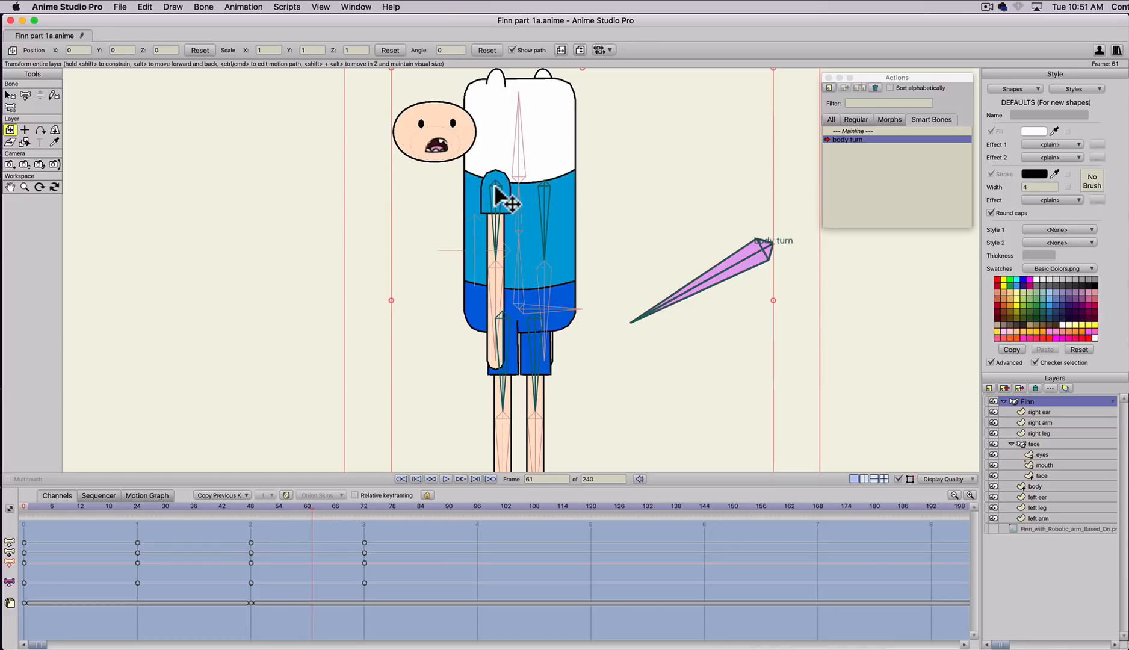
key(t)
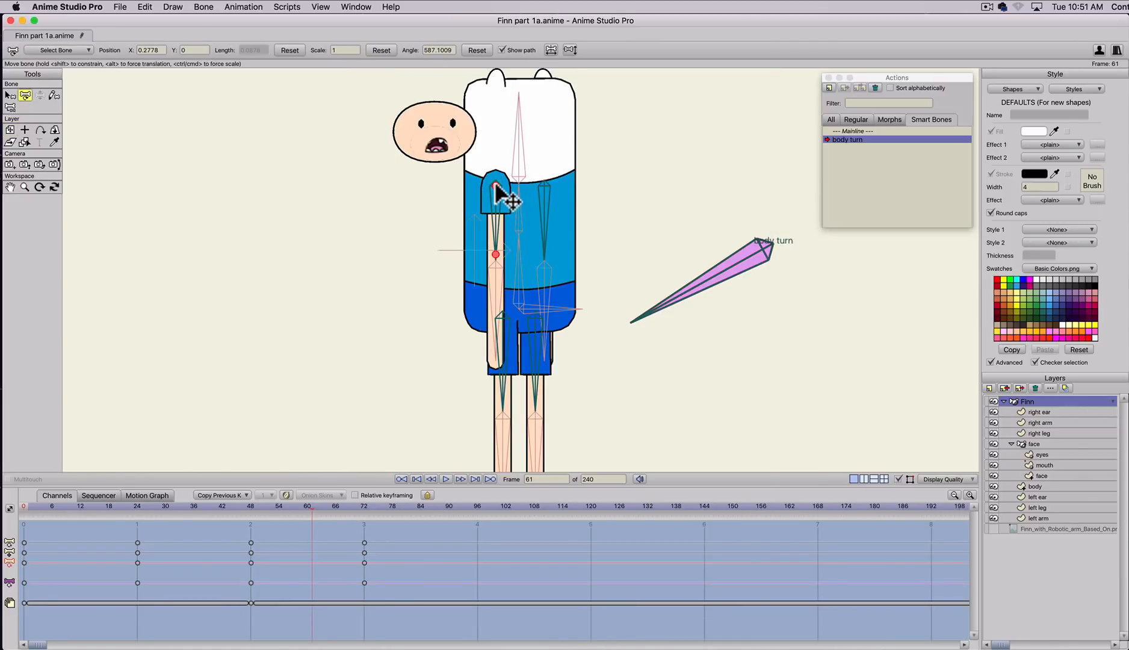
key(shift)
drag(495, 184, 576, 198)
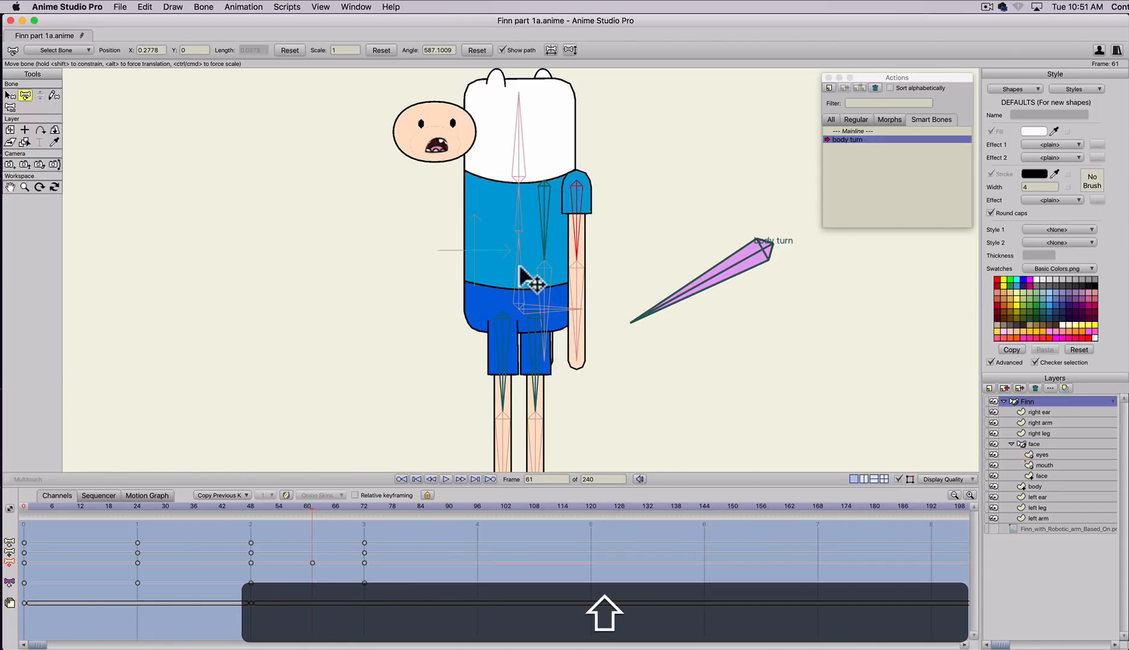
drag(312, 552, 478, 551)
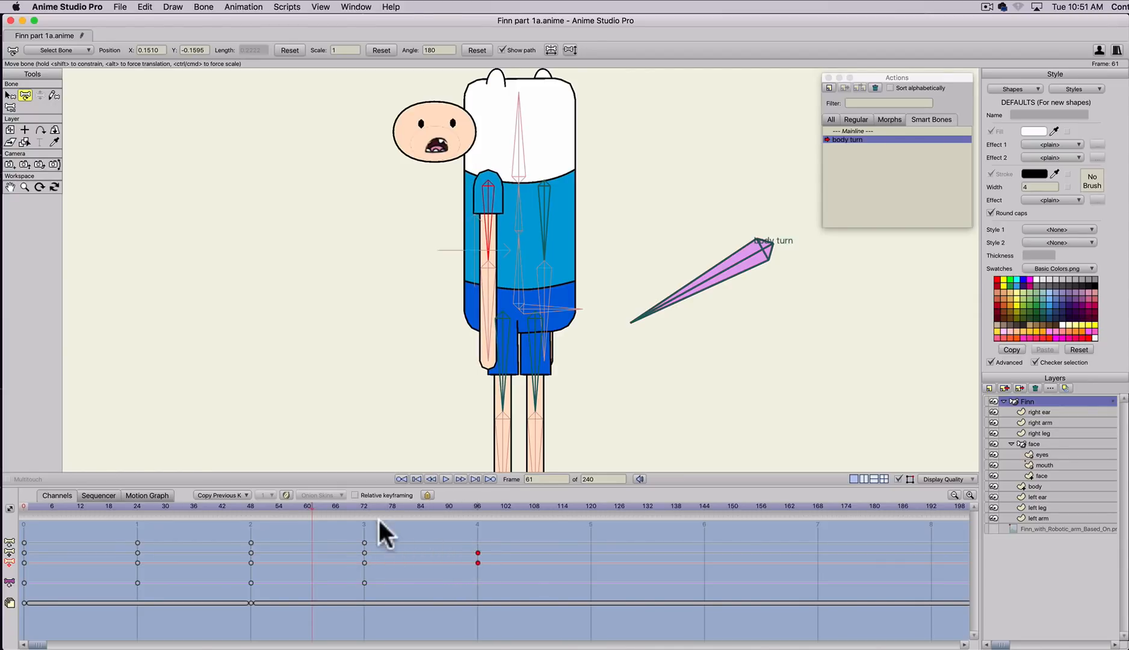
- Move the left arm bone horizontally at frame 60 to the body edge nearest the face, shift its key to frame 96 and preview the turn
mouse_move(307, 502)
mouse_down()
mouse_move(475, 513)
mouse_move(303, 516)
mouse_up()
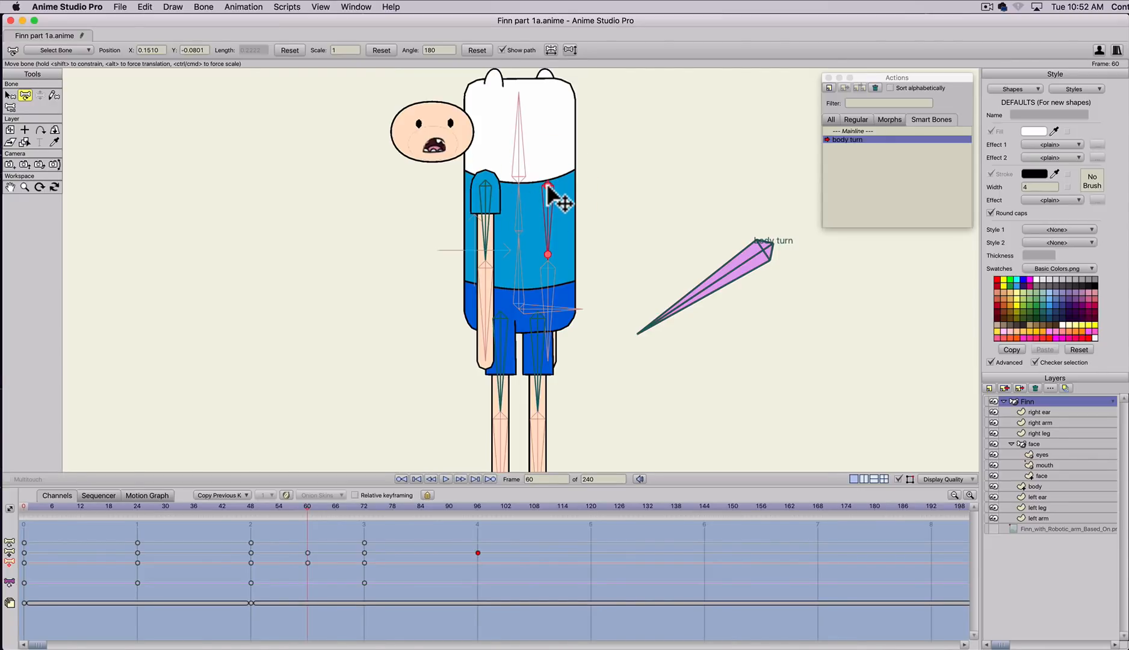
key(shift)
drag(548, 188, 464, 180)
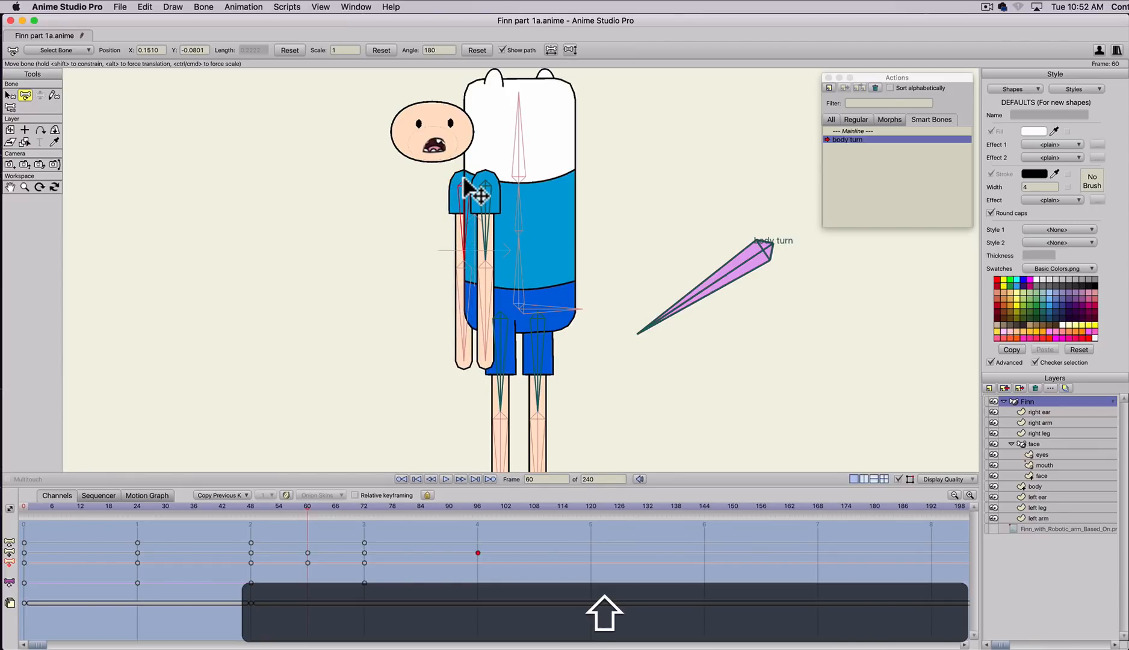
drag(307, 551, 476, 556)
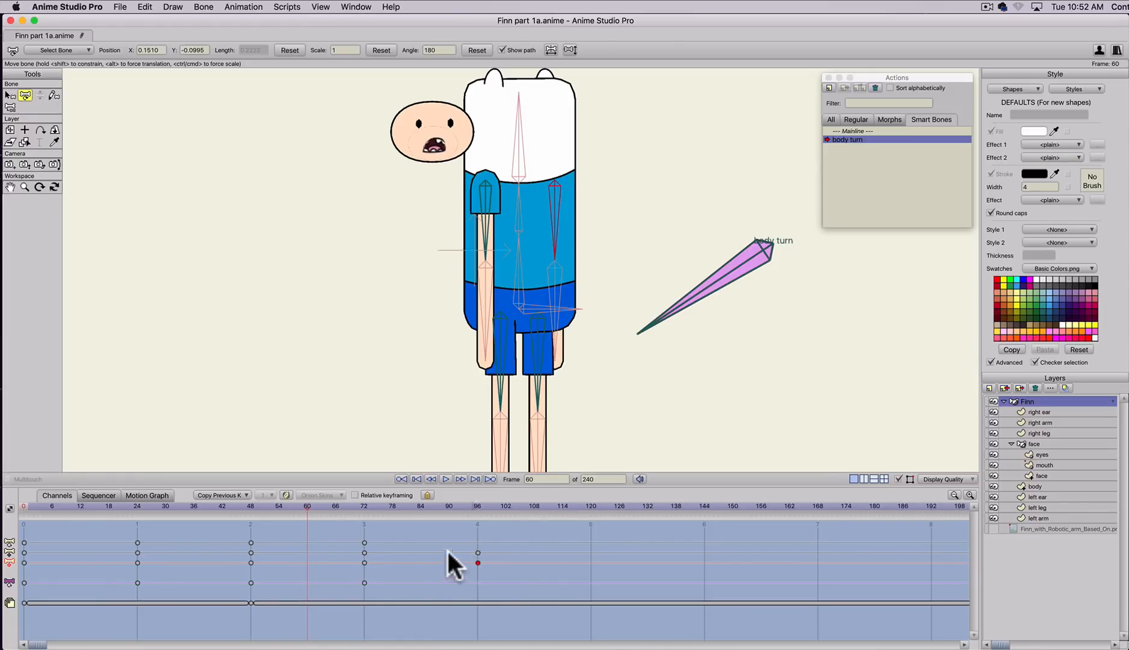
drag(235, 503, 473, 516)
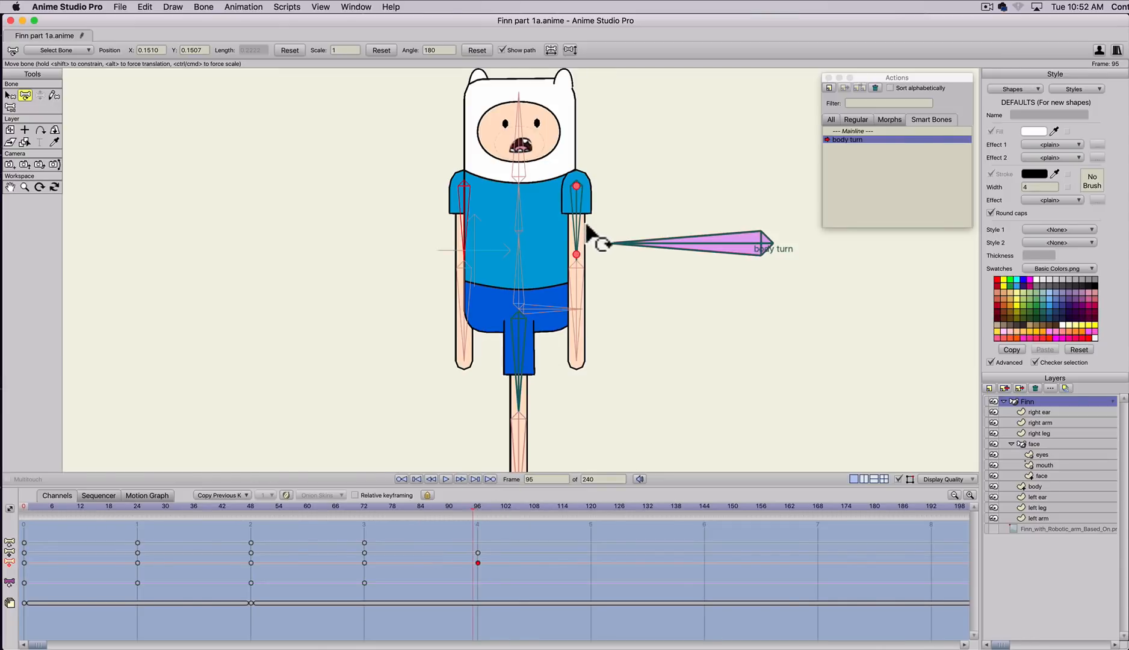
drag(471, 504, 476, 505)
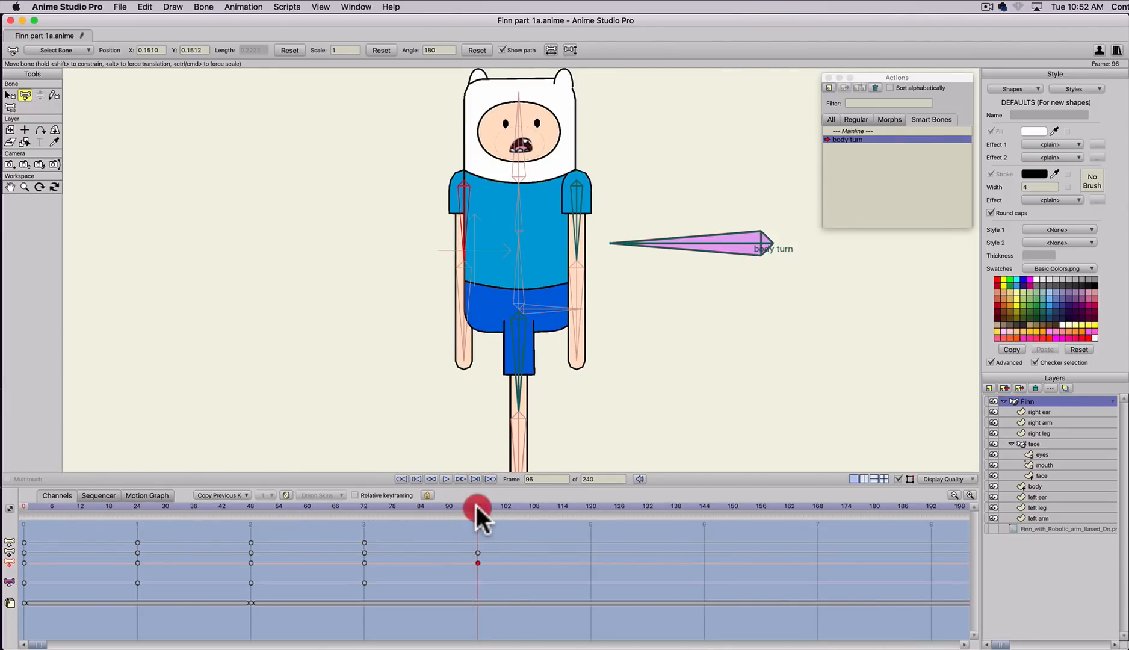
- At frame 96, reorder the right arm layer to sit directly below the body layer, and reselect the Finn layer
click(1039, 422)
drag(1047, 421, 1048, 488)
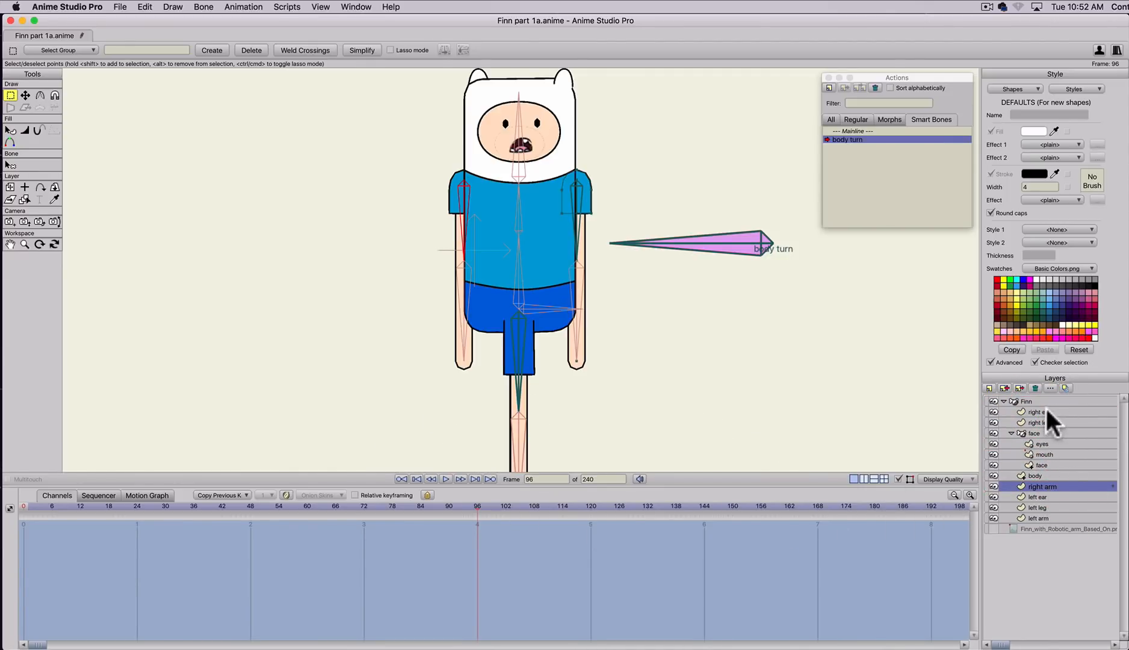
click(1026, 400)
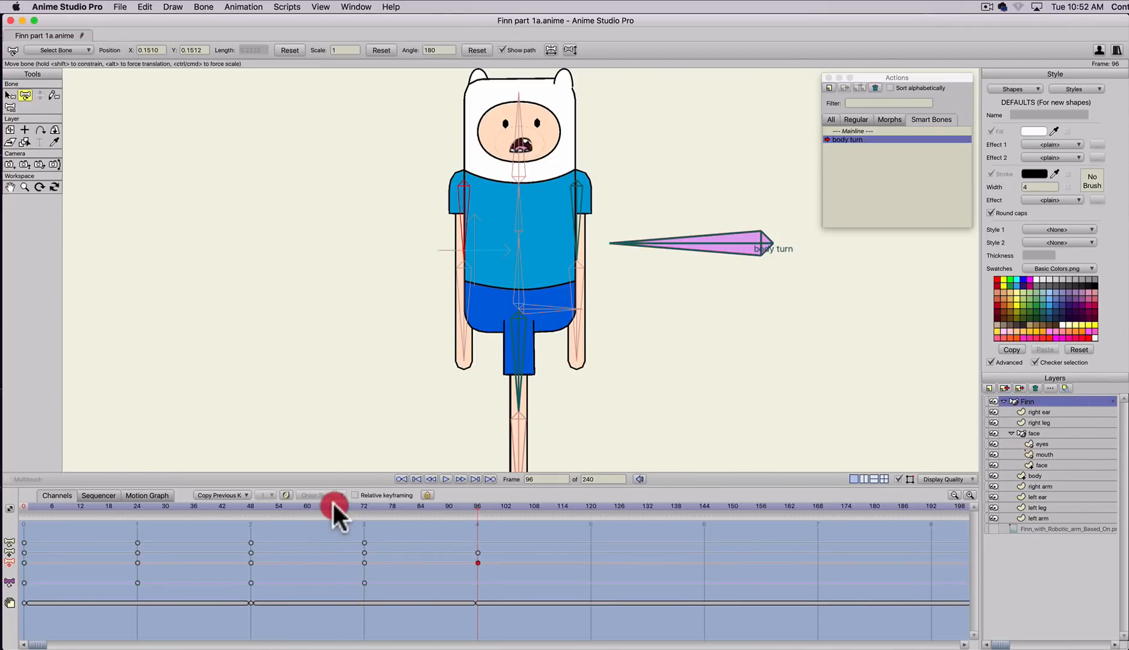
- At frame 62, move the right leg bone horizontally to the body edge away from the face, and shift its key to frame 96
drag(332, 503, 319, 502)
key(t)
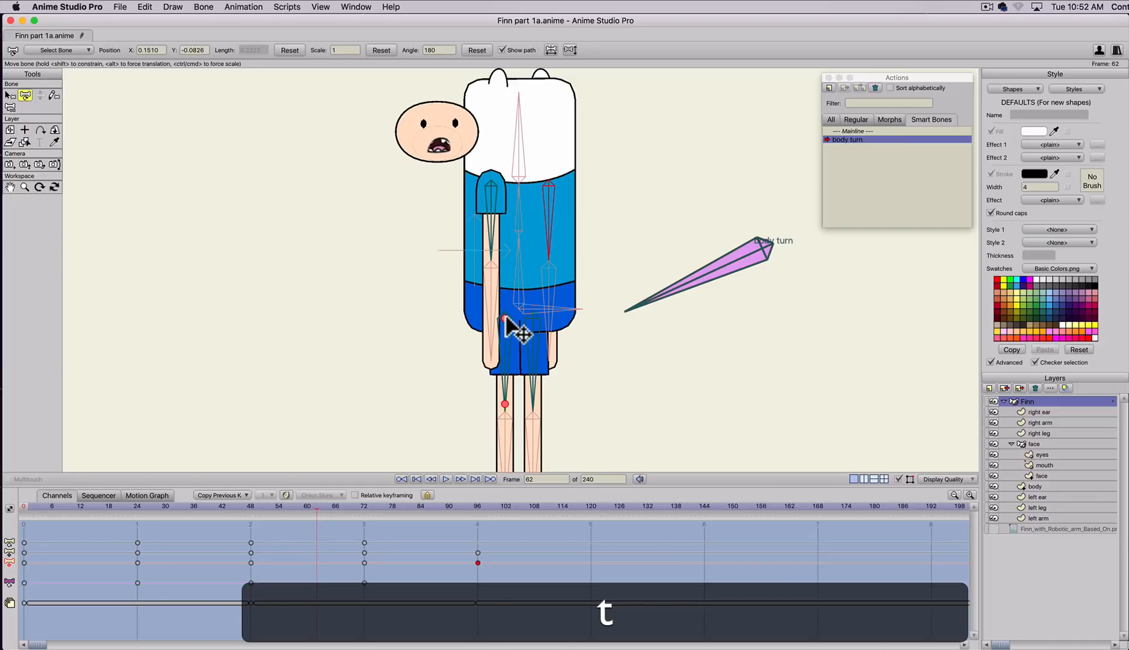
drag(506, 318, 558, 321)
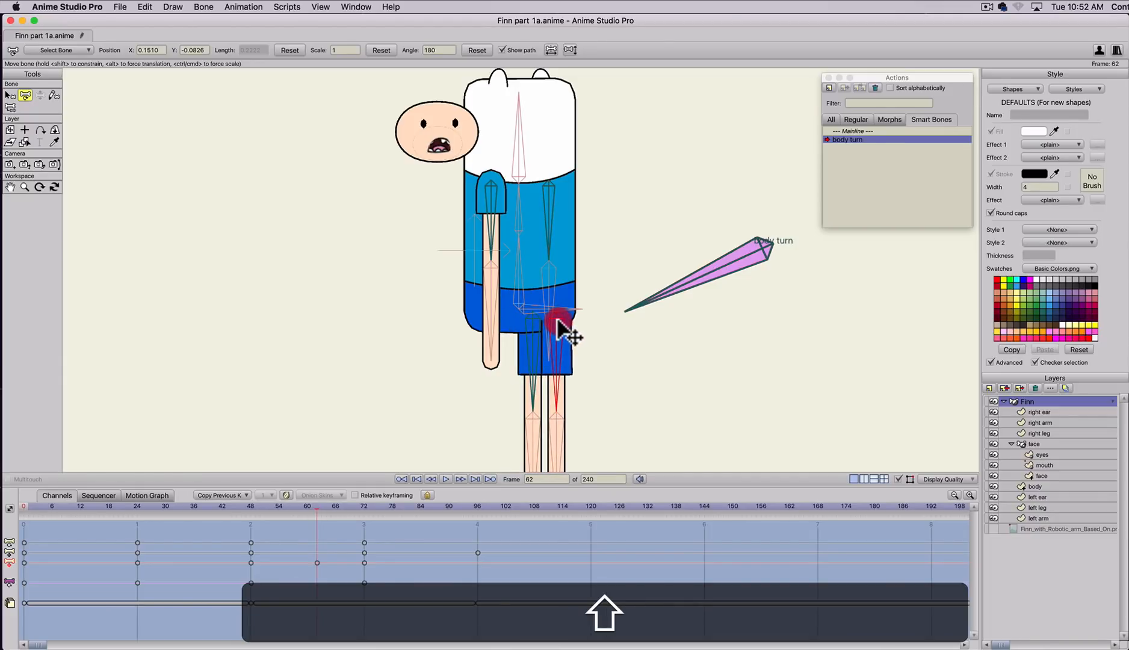
click(317, 561)
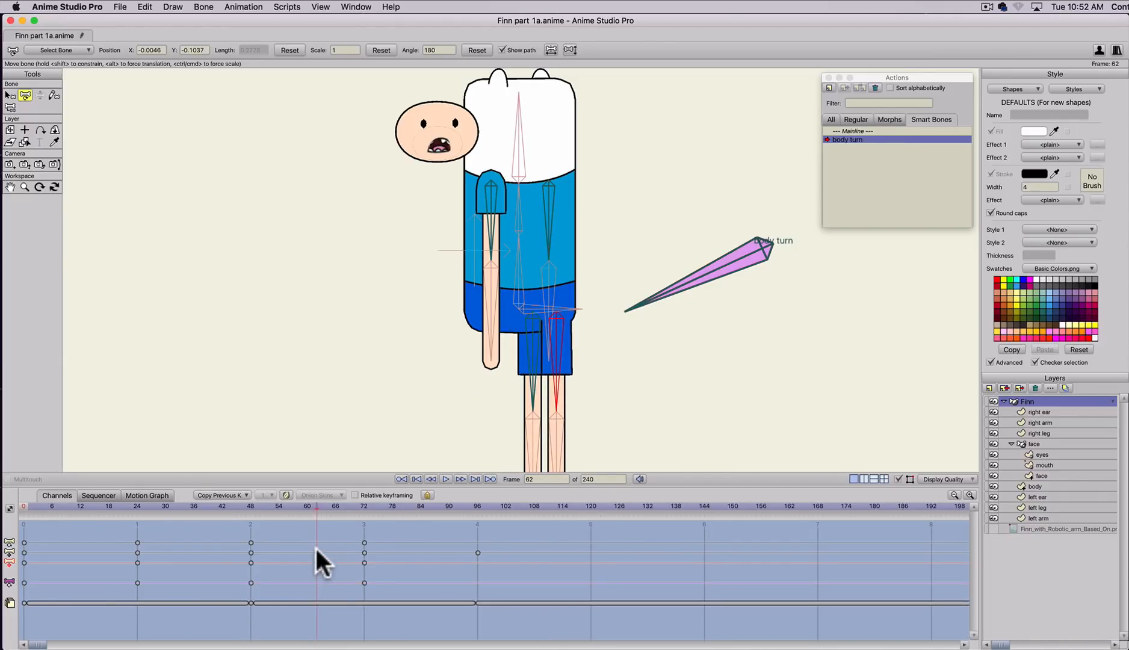
drag(359, 547, 474, 534)
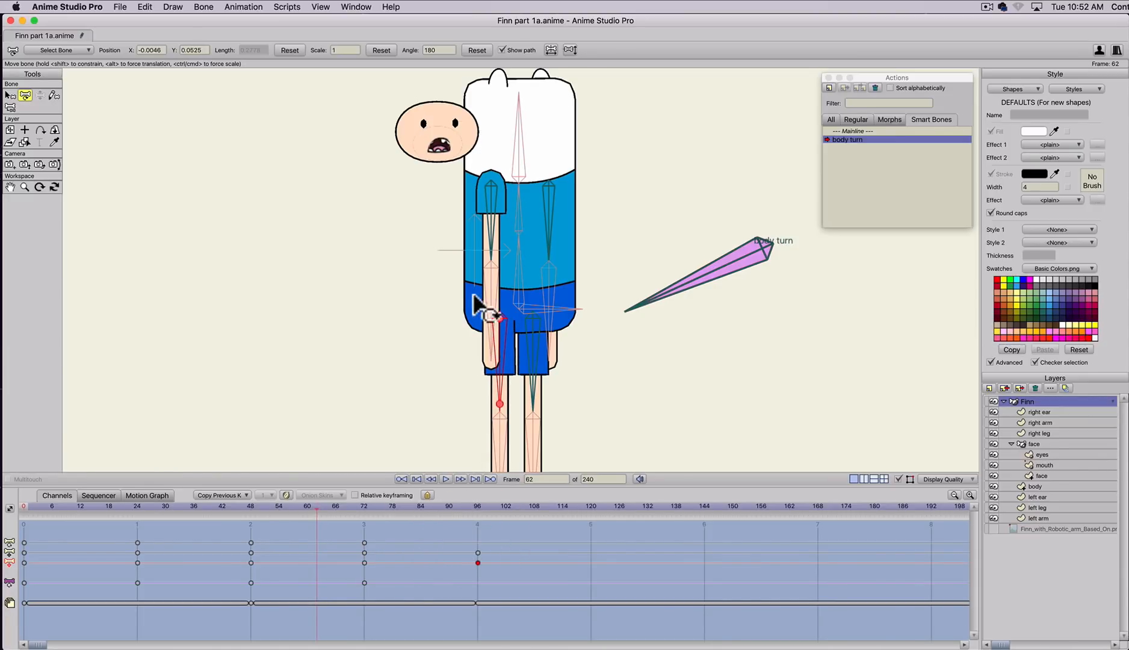
- Move the left leg bone horizontally at frame 61 to the body edge nearest the face, shift its key to frame 96 and preview the turn
drag(276, 506, 309, 521)
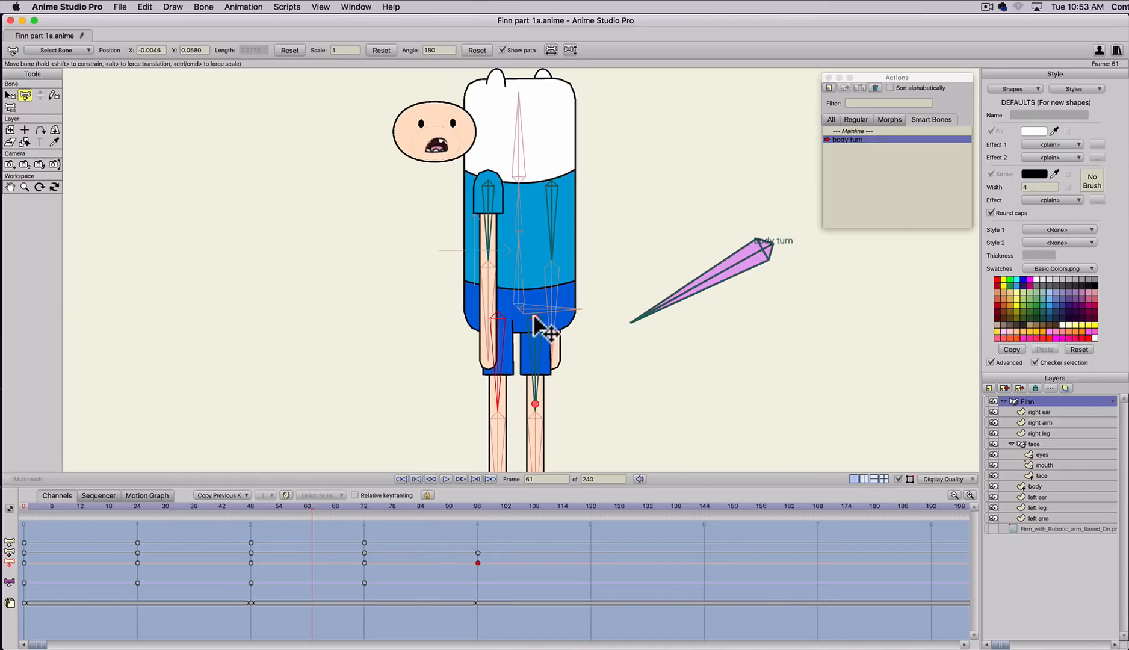
drag(538, 327, 490, 328)
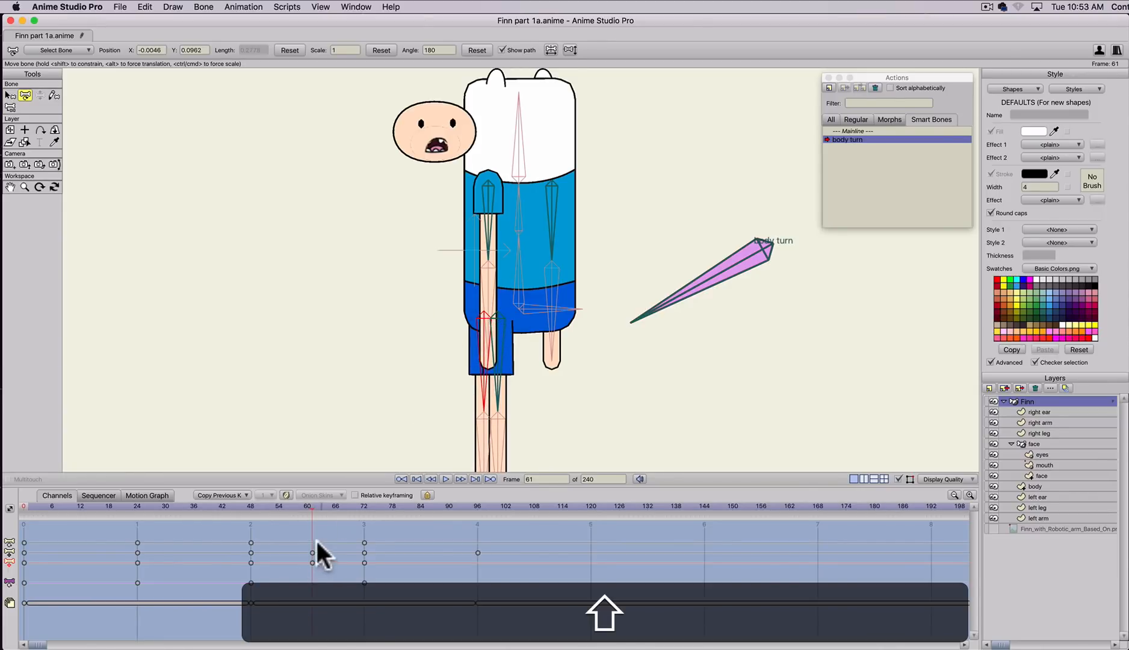
click(313, 563)
drag(310, 550, 477, 543)
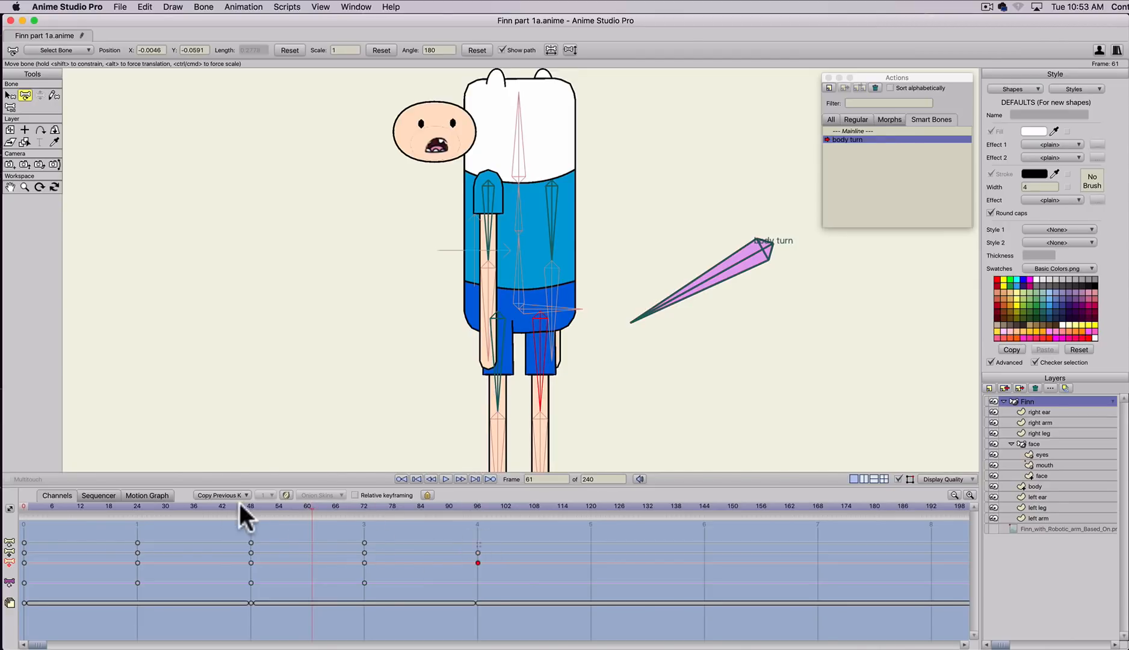
drag(218, 507, 476, 512)
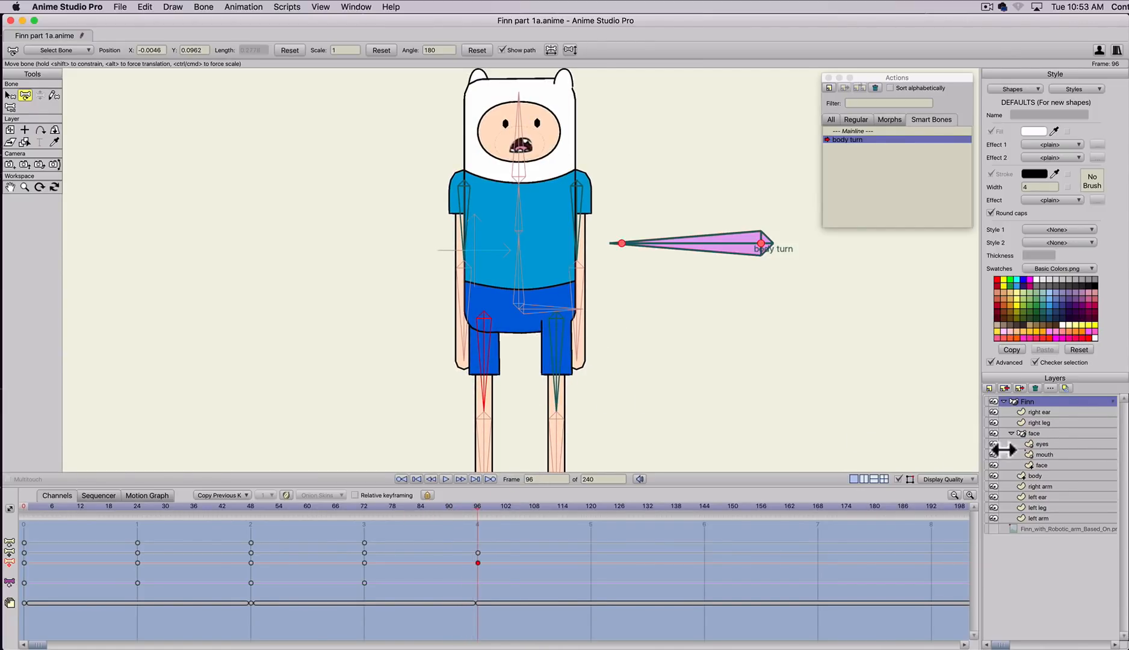
- At frame 96, reorder the right leg layer to sit directly below the body layer, and preview the turn up to that frame
drag(1035, 420, 1034, 477)
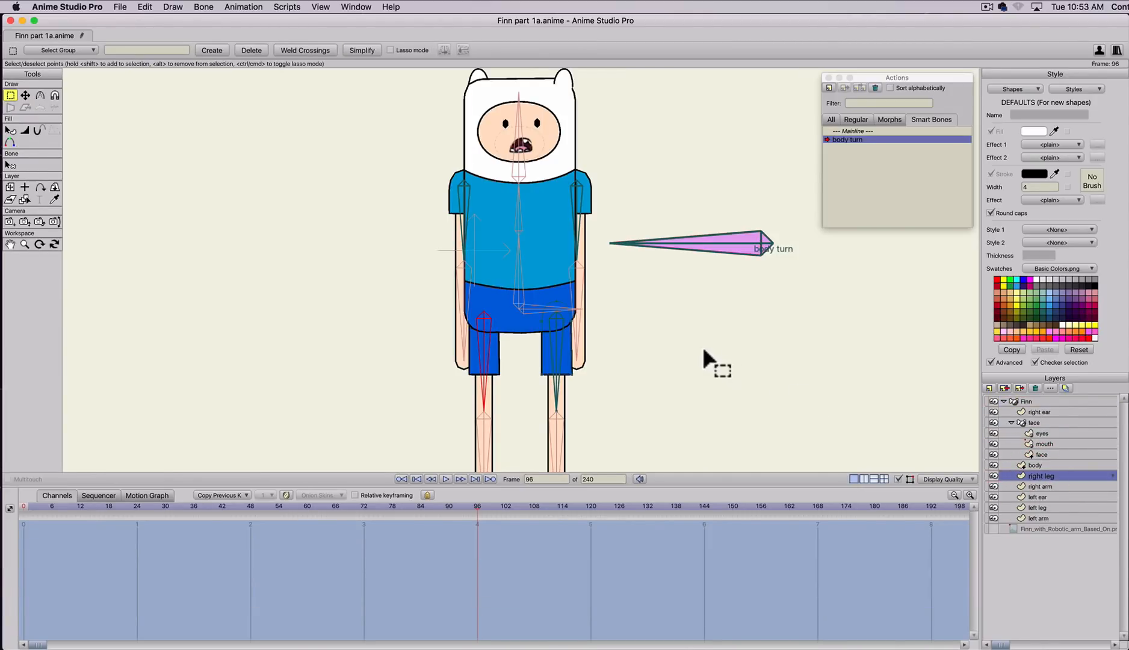
scroll(633, 329, down, 10)
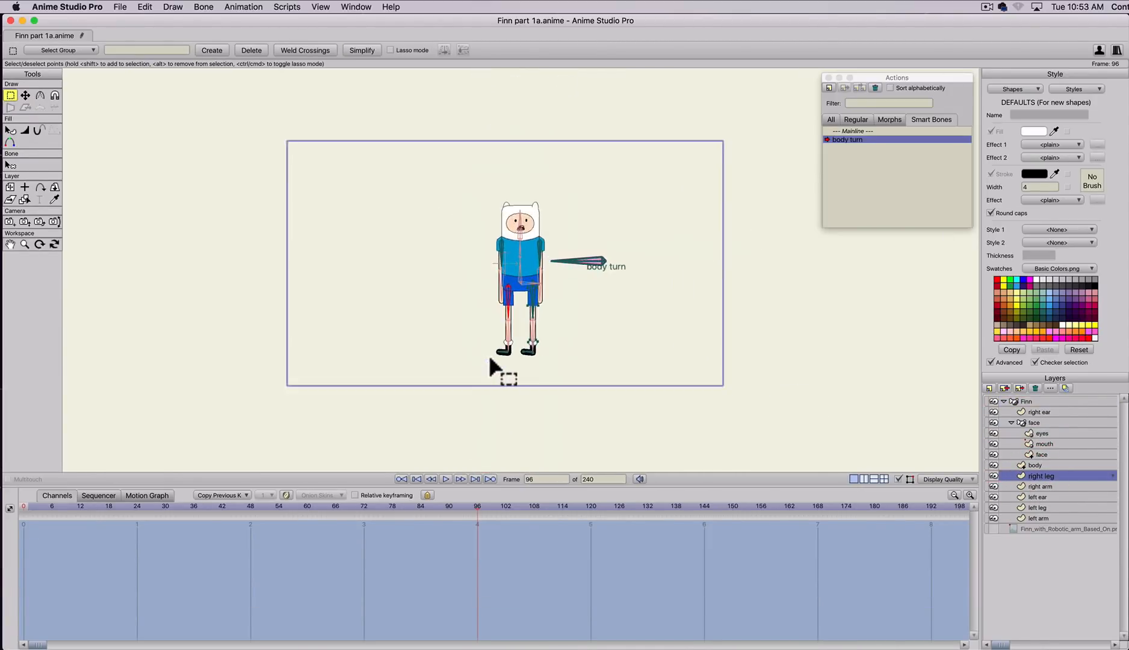
scroll(472, 430, up, 5)
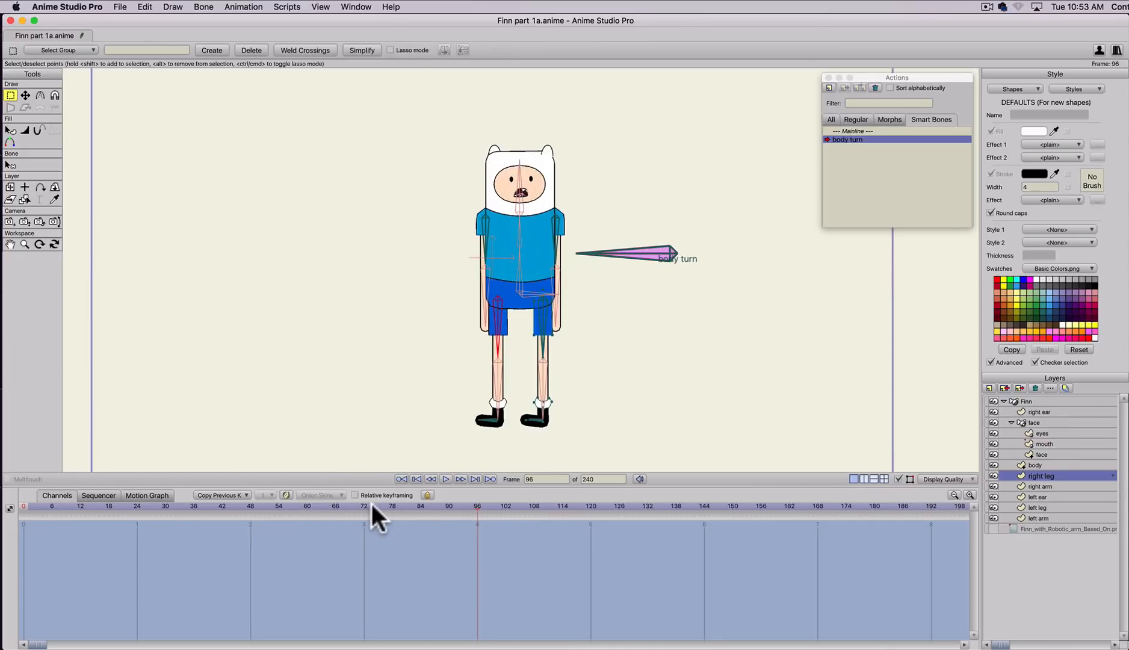
drag(364, 506, 479, 509)
- On the Finn layer at frame 96, rotate both foot bones so the feet point diagonally outward from the body
scroll(485, 458, up, 1)
key(space)
drag(443, 409, 432, 300)
click(1027, 401)
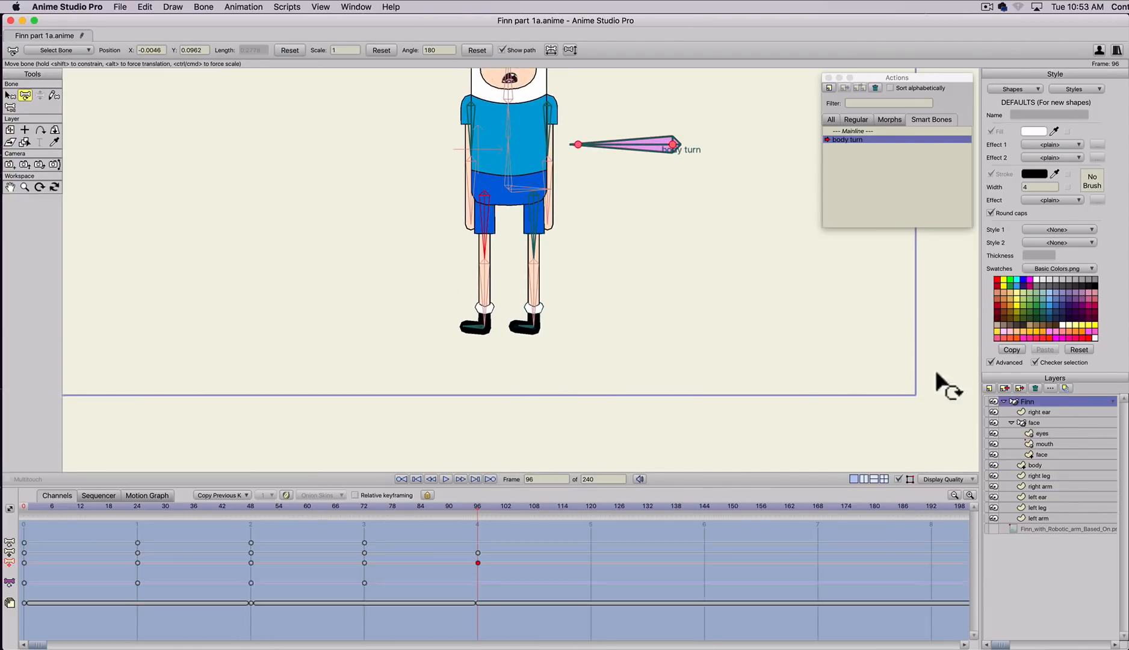
key(z)
drag(521, 328, 556, 343)
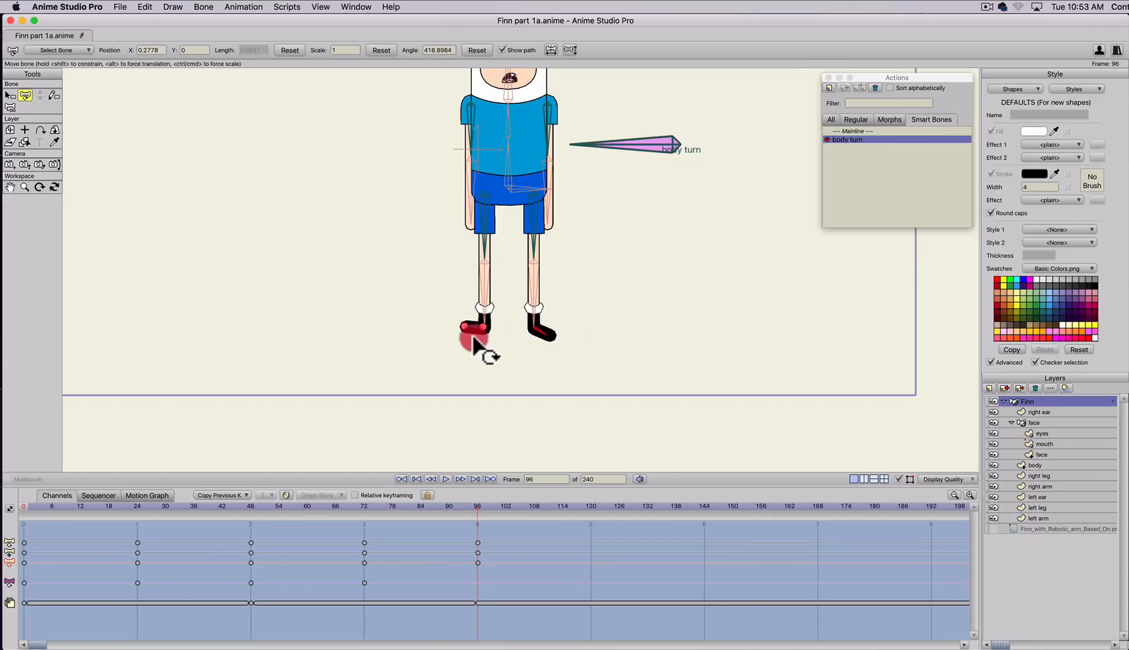
mouse_move(472, 336)
mouse_down()
mouse_move(478, 344)
mouse_move(471, 334)
mouse_up()
scroll(471, 334, down, 2)
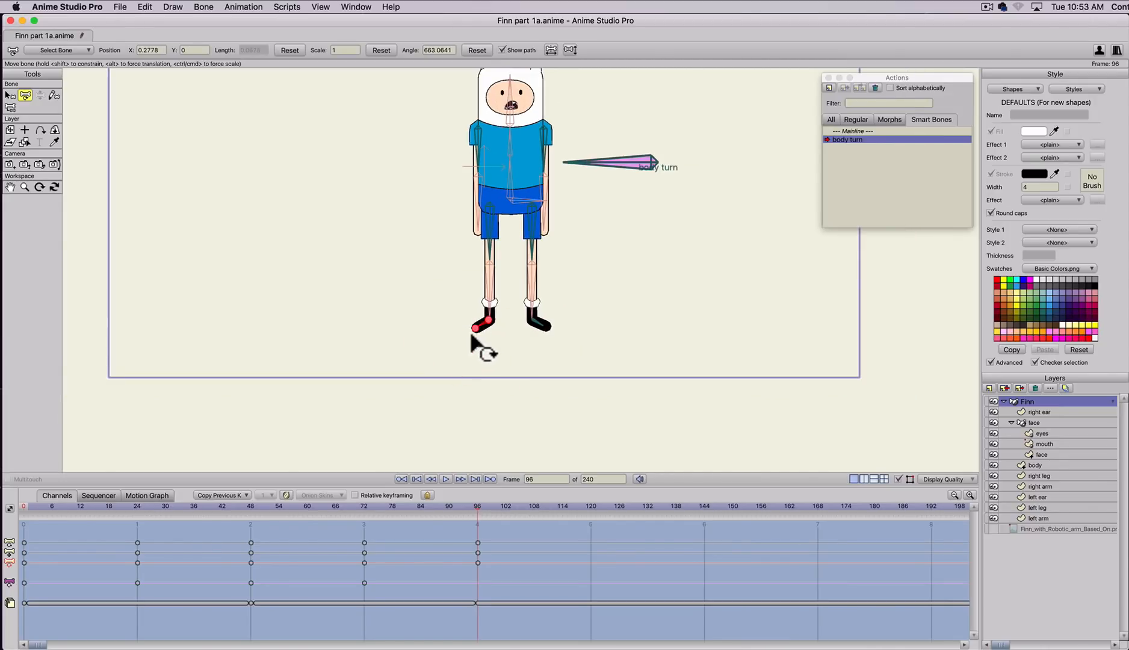
- Leave the body turn action for the Mainline and frame the whole Finn character in the view
double_click(842, 132)
scroll(373, 239, down, 2)
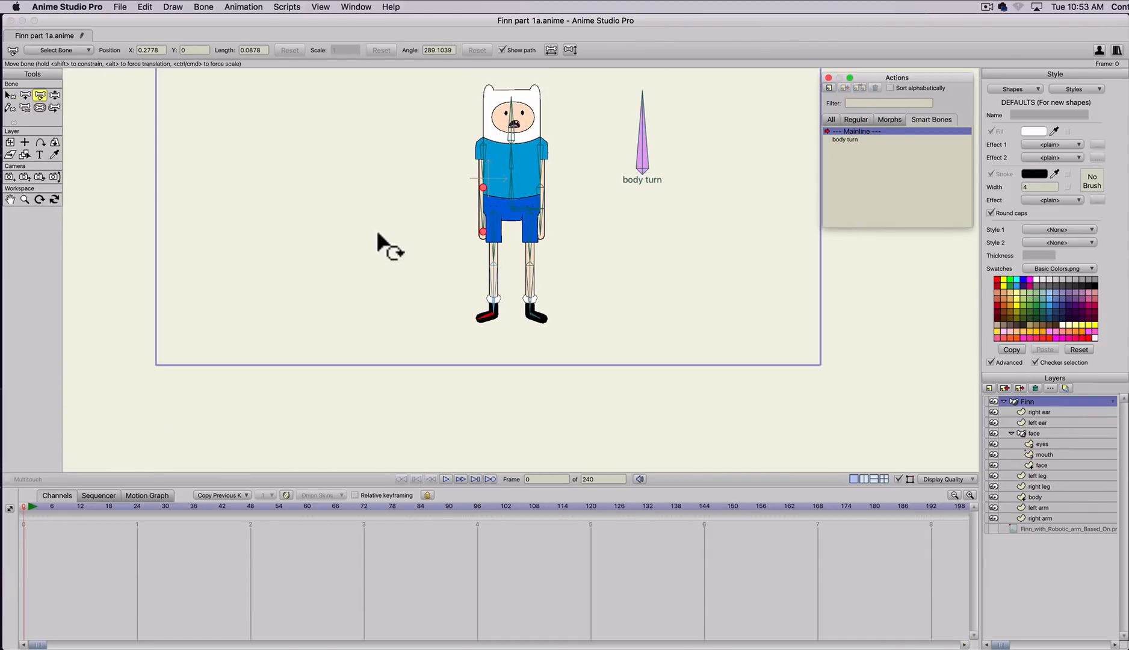
key(space)
click(358, 317)
drag(383, 272, 360, 334)
scroll(361, 323, up, 2)
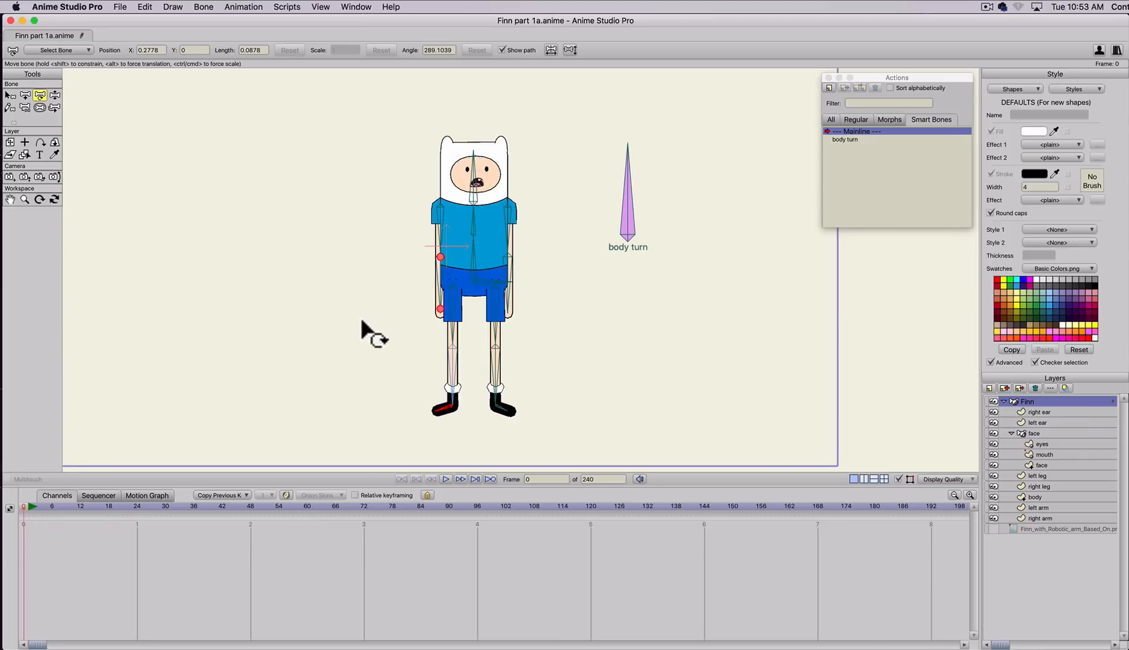
- At frame 13 of the Mainline, rotate the body turn bone until Finn faces backward, and render the frame to check it
key(z)
drag(50, 502, 84, 504)
key(z)
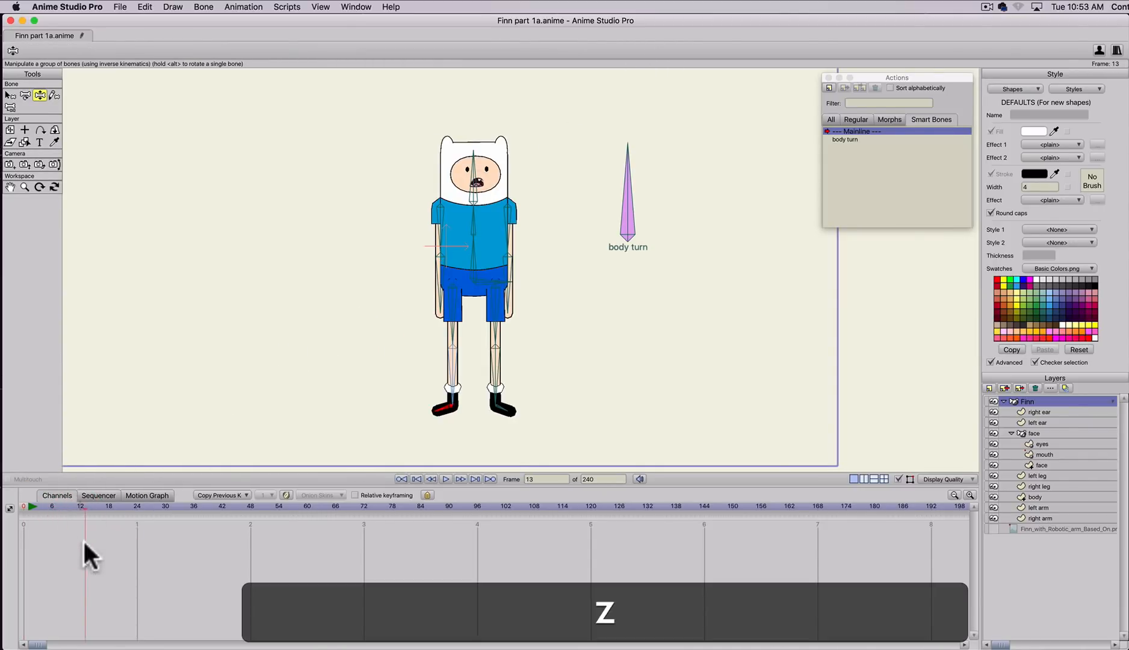
key(z)
drag(626, 180, 631, 255)
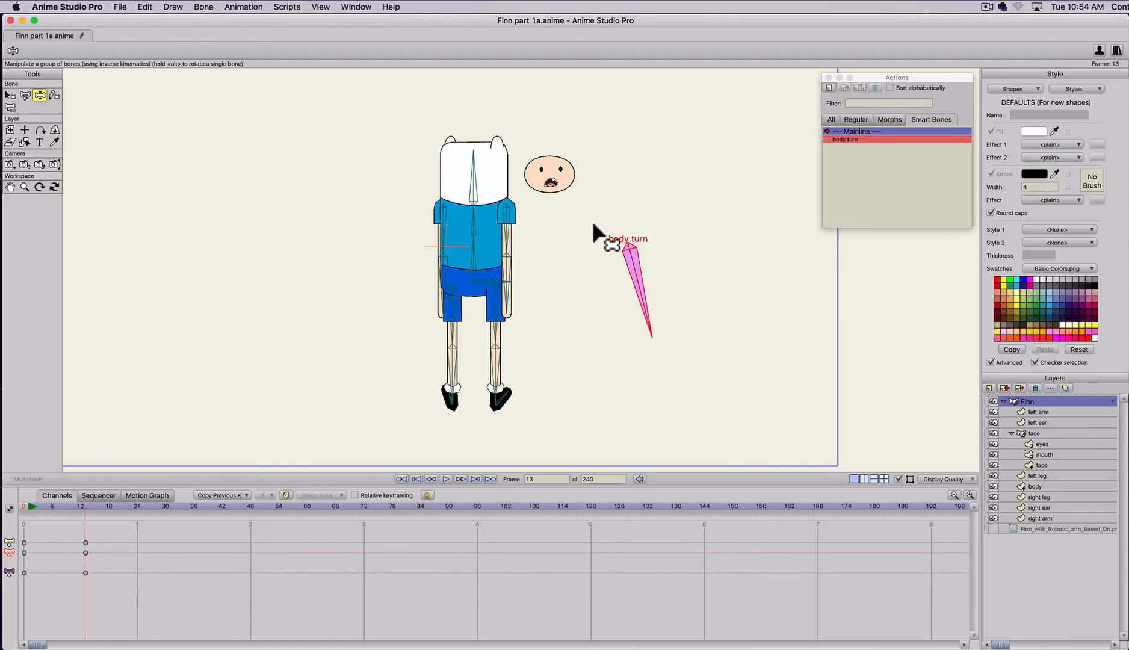
key(super+r)
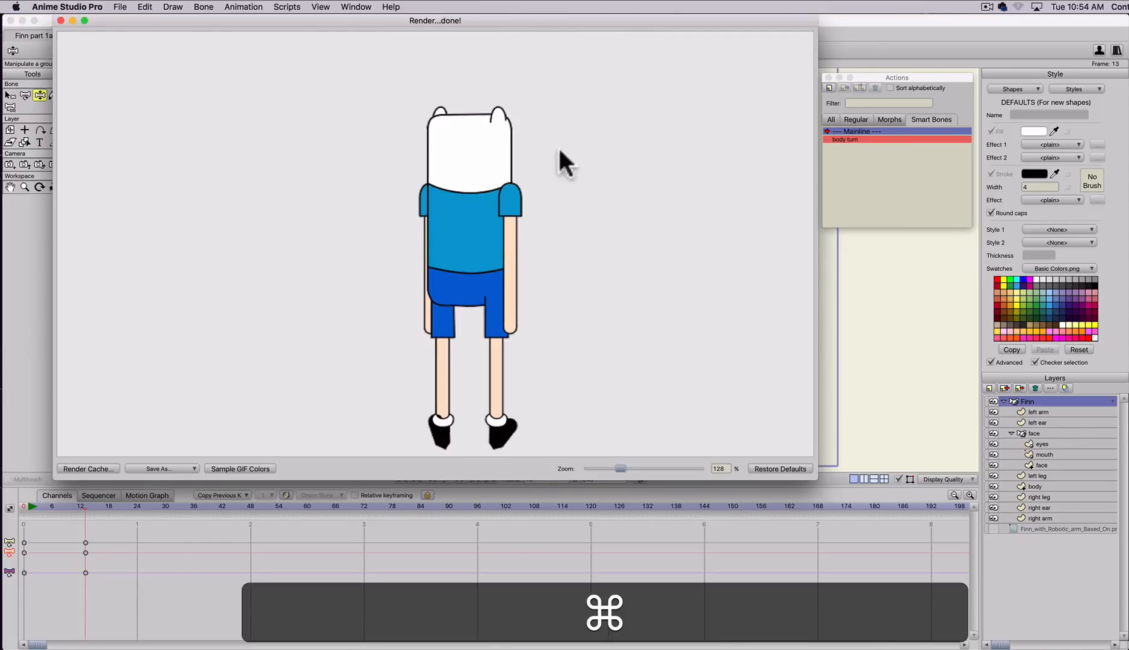
click(61, 20)
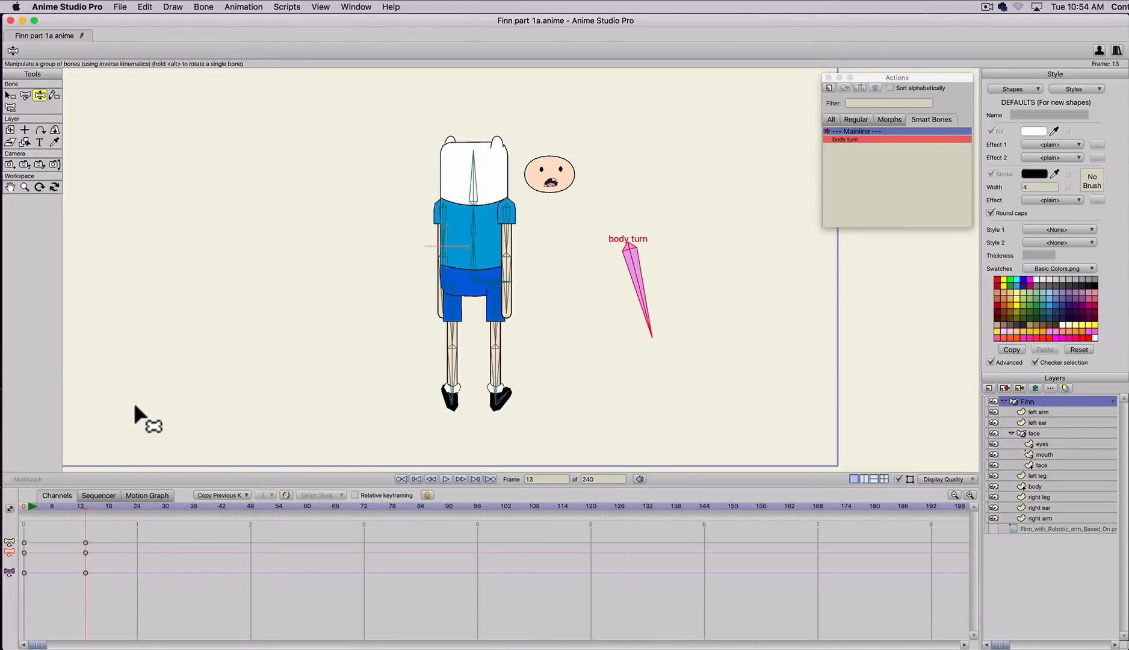
- Delete the test keyframes at frame 13
mouse_move(89, 501)
mouse_down()
mouse_move(112, 503)
mouse_move(94, 509)
mouse_up()
drag(87, 586, 110, 514)
key(BackSpace)
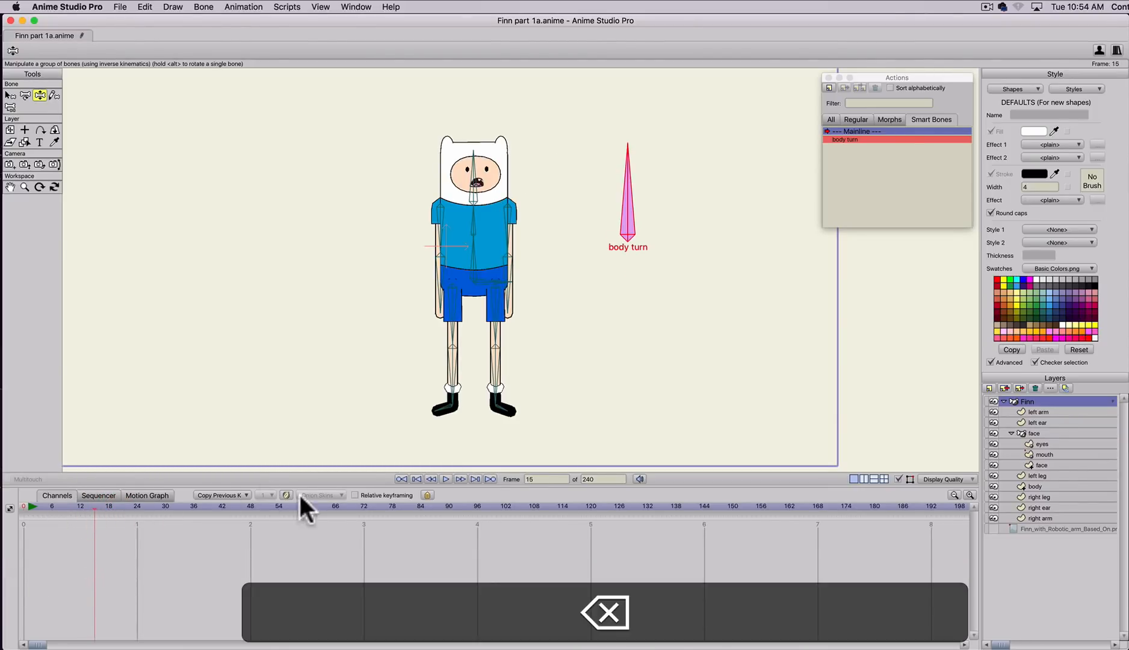
- At frame 48 of the Mainline, rotate the body turn bone until it is about horizontal and Finn is in side view
click(251, 504)
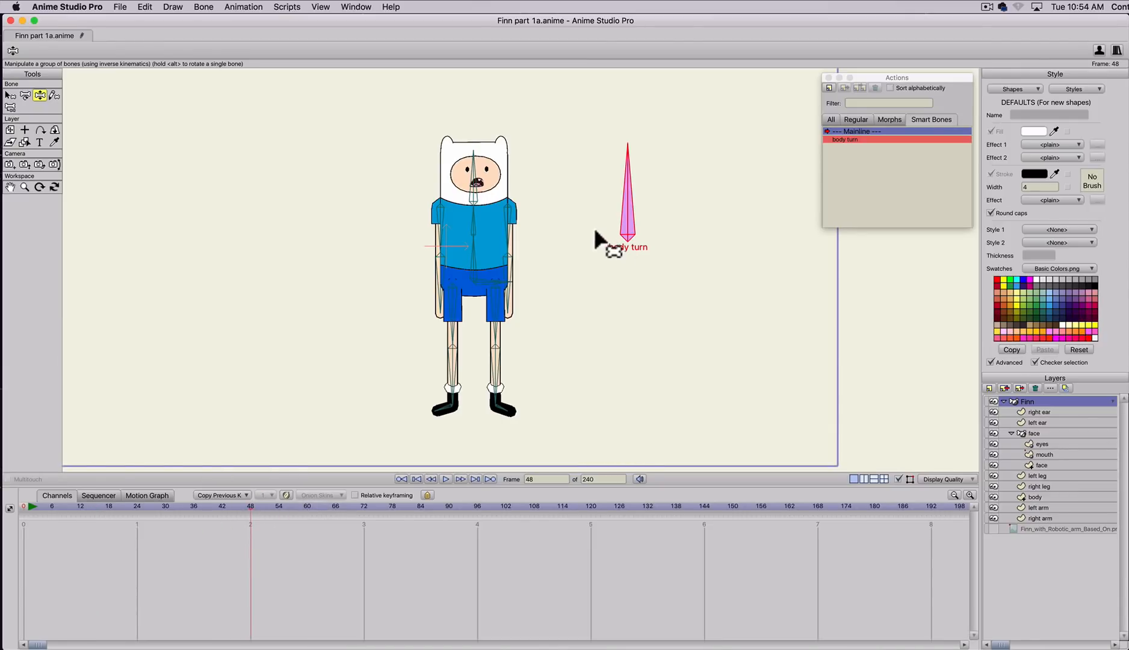
key(t)
drag(630, 184, 680, 239)
- At frame 48, pose Finn in a running stance with both arms reaching forward and the legs bent apart
key(z)
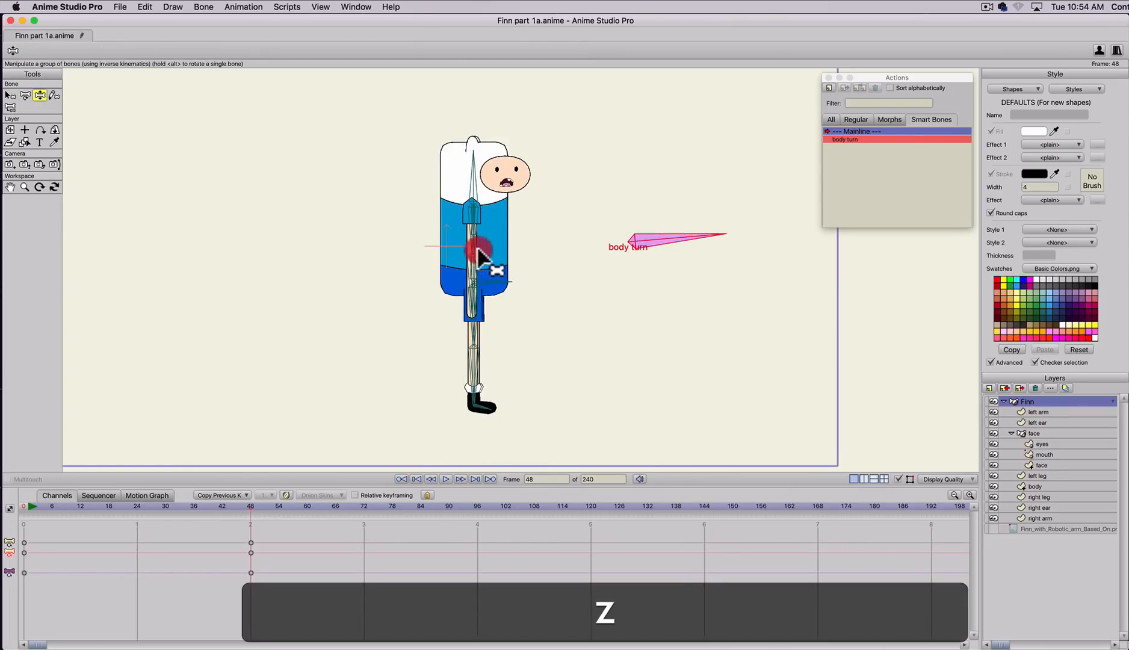
drag(479, 249, 397, 229)
key(super+z)
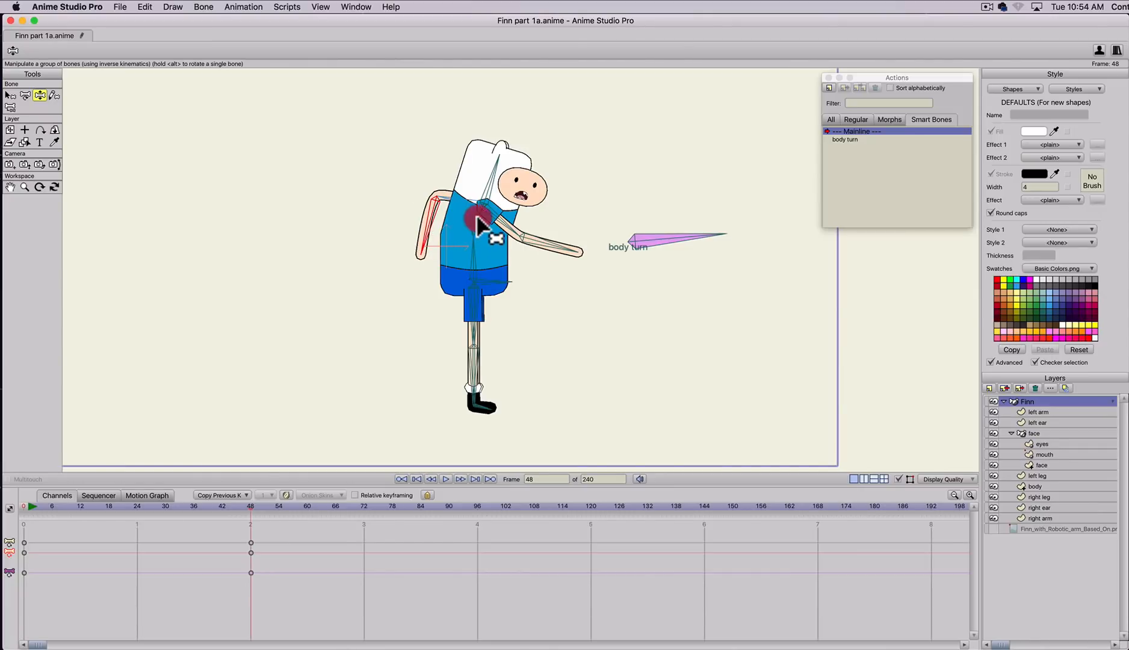
drag(477, 218, 551, 240)
drag(468, 376, 507, 338)
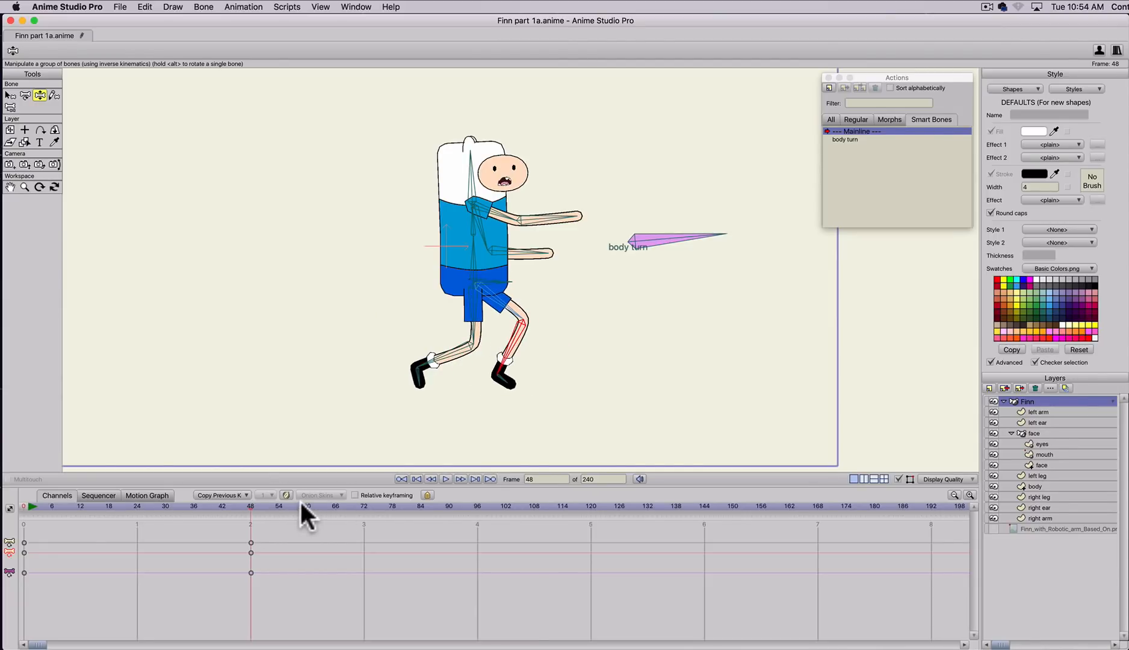
- At frame 96, rotate the body turn bone to point straight down so Finn is in back view
drag(305, 505, 478, 505)
key(z)
drag(690, 237, 628, 309)
key(z)
- At frame 96, pose Finn's legs standing slightly apart and bend both forearms in front of the body
drag(470, 368, 530, 402)
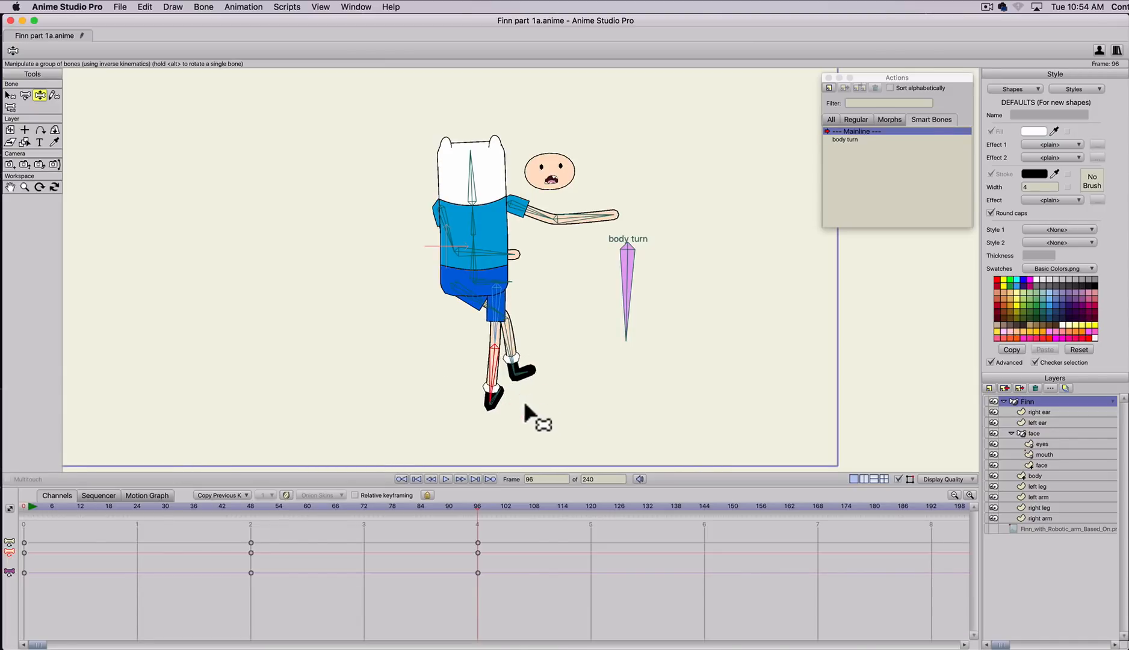
click(446, 361)
drag(446, 361, 431, 391)
drag(516, 255, 557, 225)
mouse_move(478, 253)
mouse_down()
mouse_move(444, 240)
mouse_move(484, 243)
mouse_up()
key(super+z)
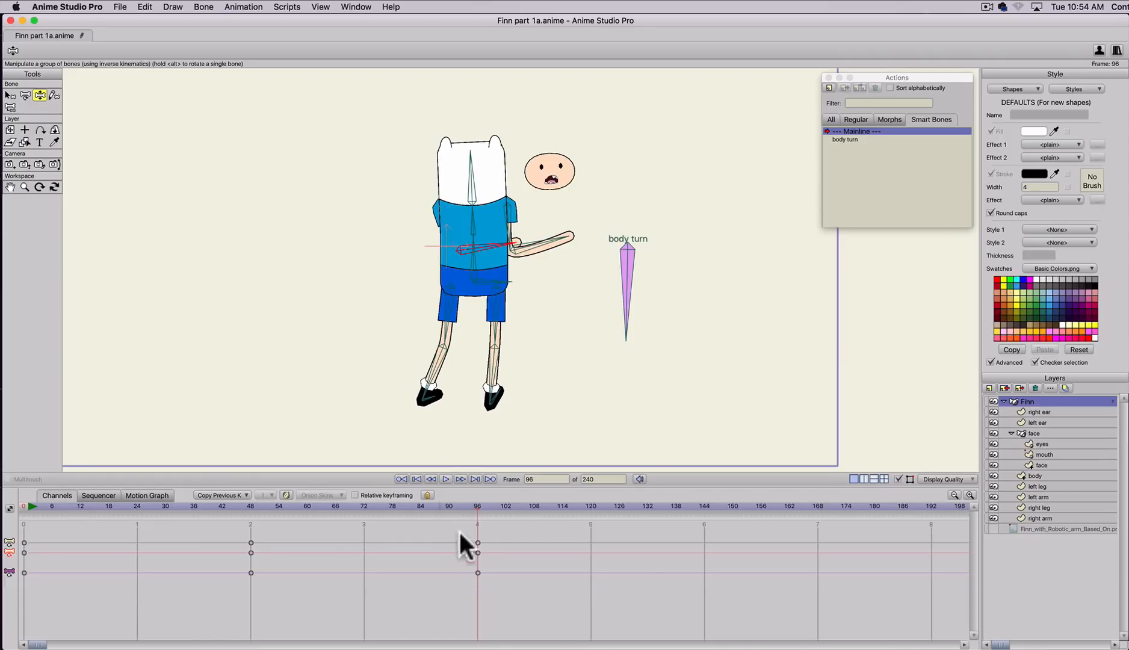
- At frame 144, rotate the body turn bone diagonally past the back view so Finn turns toward the opposite side
click(702, 504)
key(z)
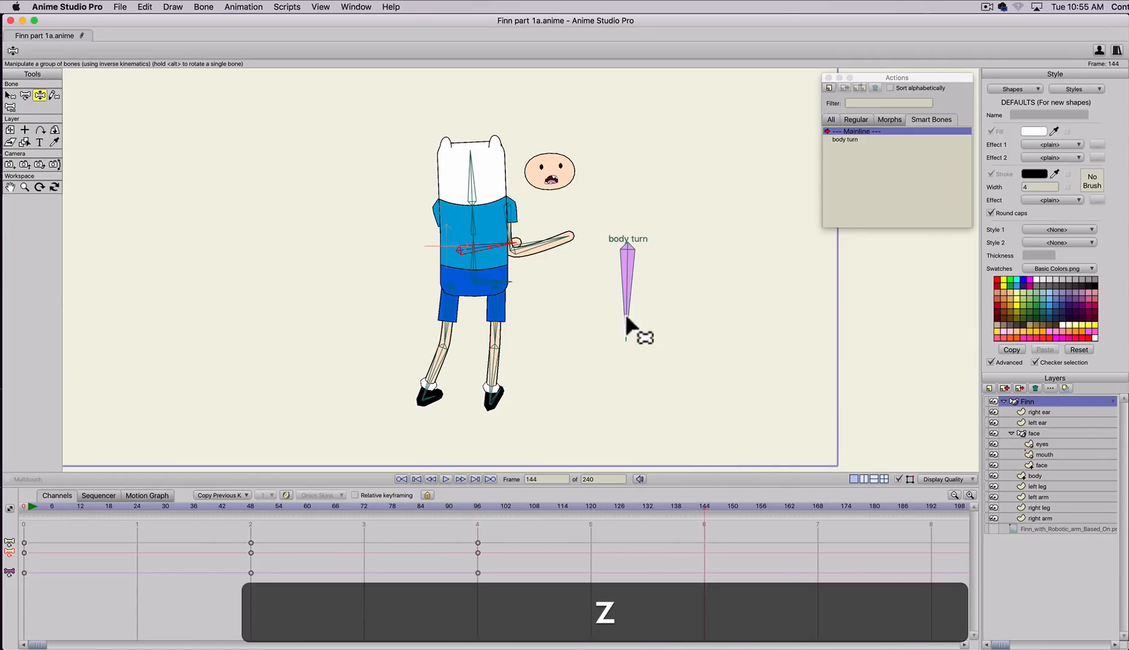
drag(625, 316, 595, 284)
key(z)
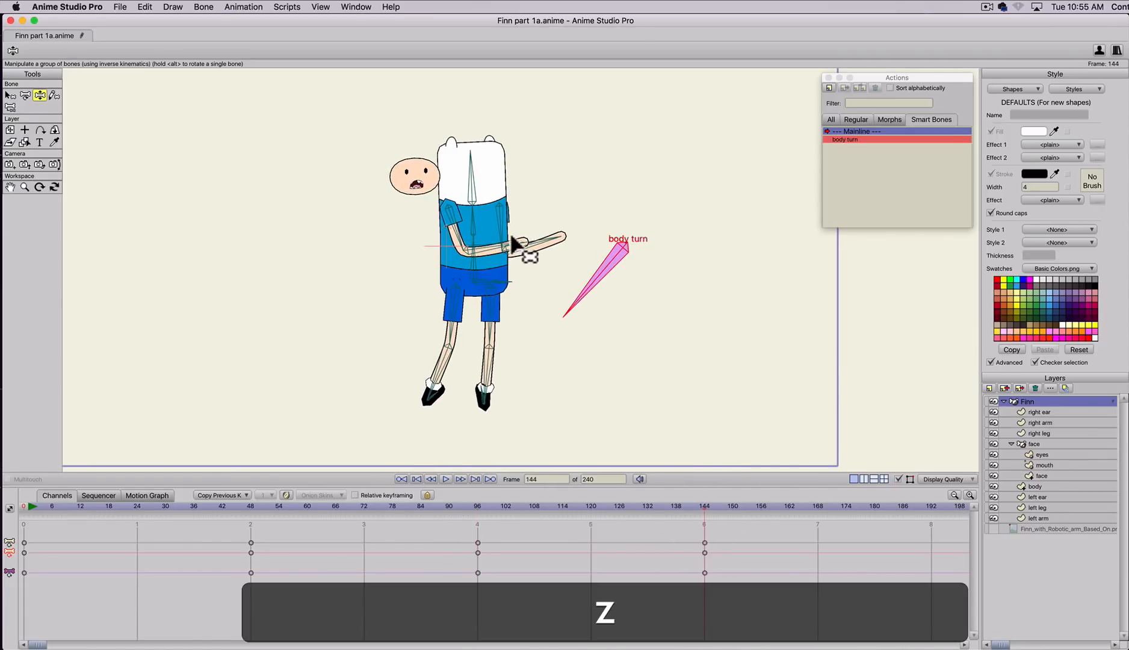
- At frame 144, repose Finn's arms and legs toward the new facing direction
drag(511, 241, 388, 311)
drag(492, 351, 424, 292)
drag(435, 400, 422, 391)
- At frame 162, rotate the body turn bone around to nearly upright to test the end of the turn
drag(758, 497, 787, 503)
key(z)
mouse_move(604, 293)
mouse_down()
mouse_move(587, 264)
mouse_move(589, 237)
mouse_move(615, 207)
mouse_move(633, 208)
mouse_move(607, 240)
mouse_move(608, 207)
mouse_move(627, 193)
mouse_move(614, 219)
mouse_move(644, 199)
mouse_up()
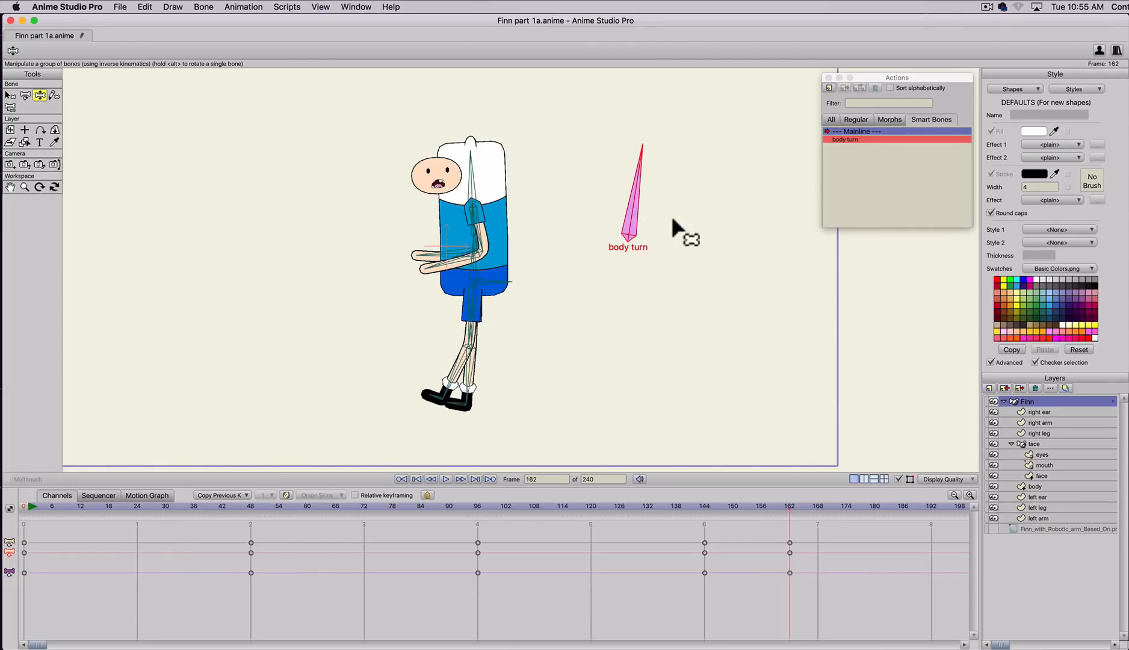
- In the body turn action at frame 96, rotate the body turn bone to upright and return to the Mainline
click(845, 136)
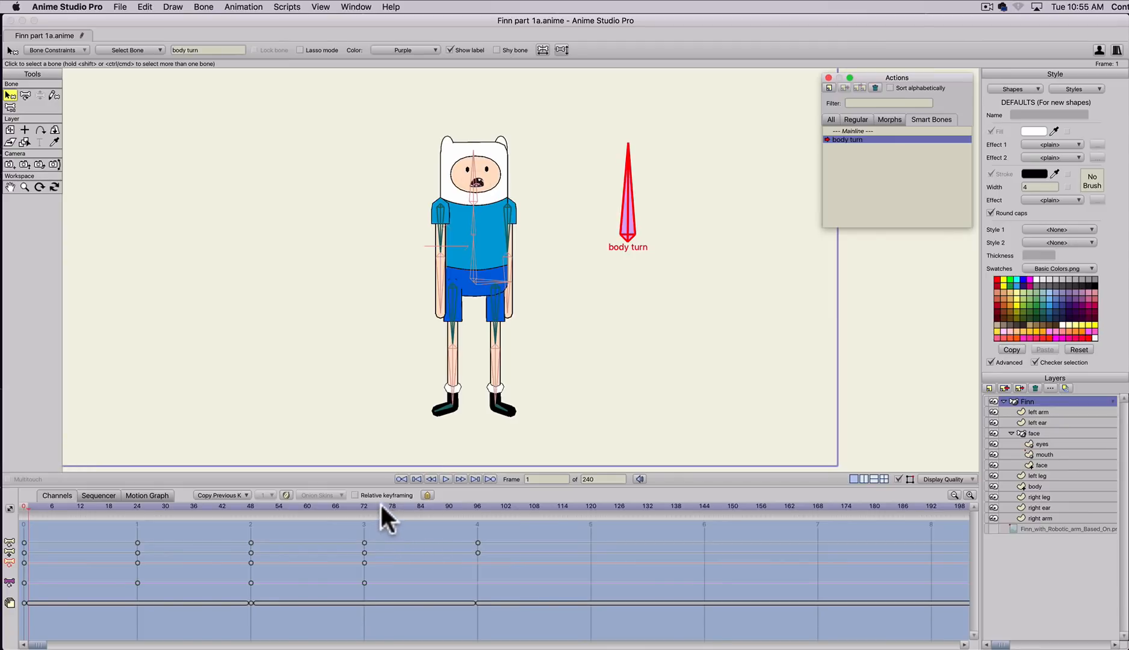
drag(394, 503, 478, 511)
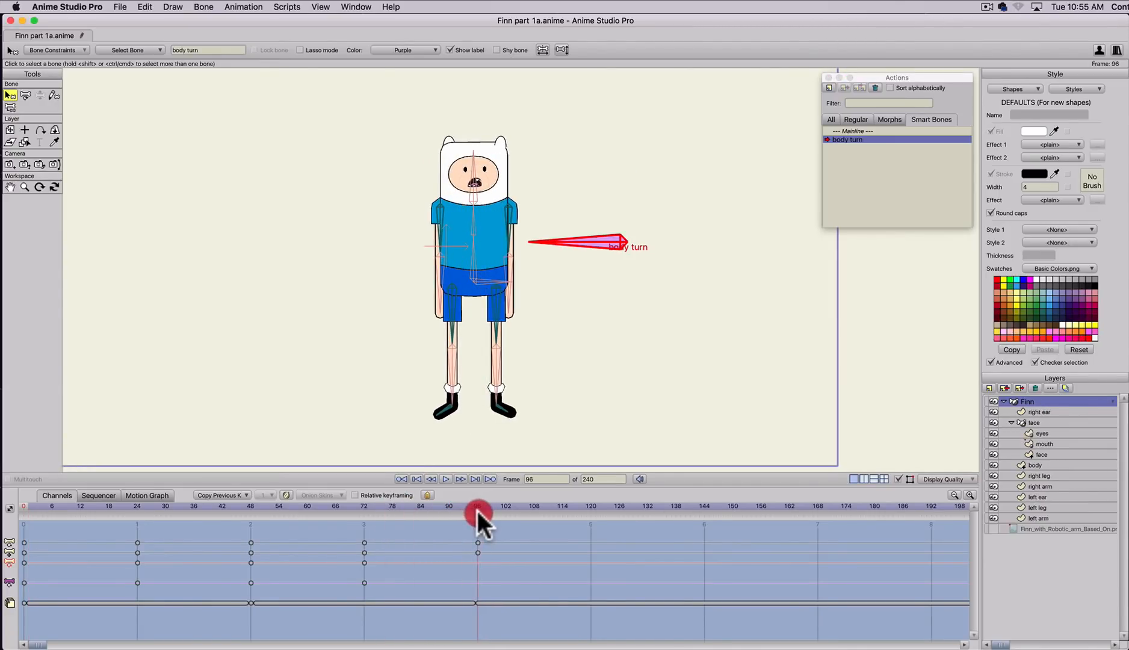
click(587, 244)
key(t)
drag(573, 244, 627, 176)
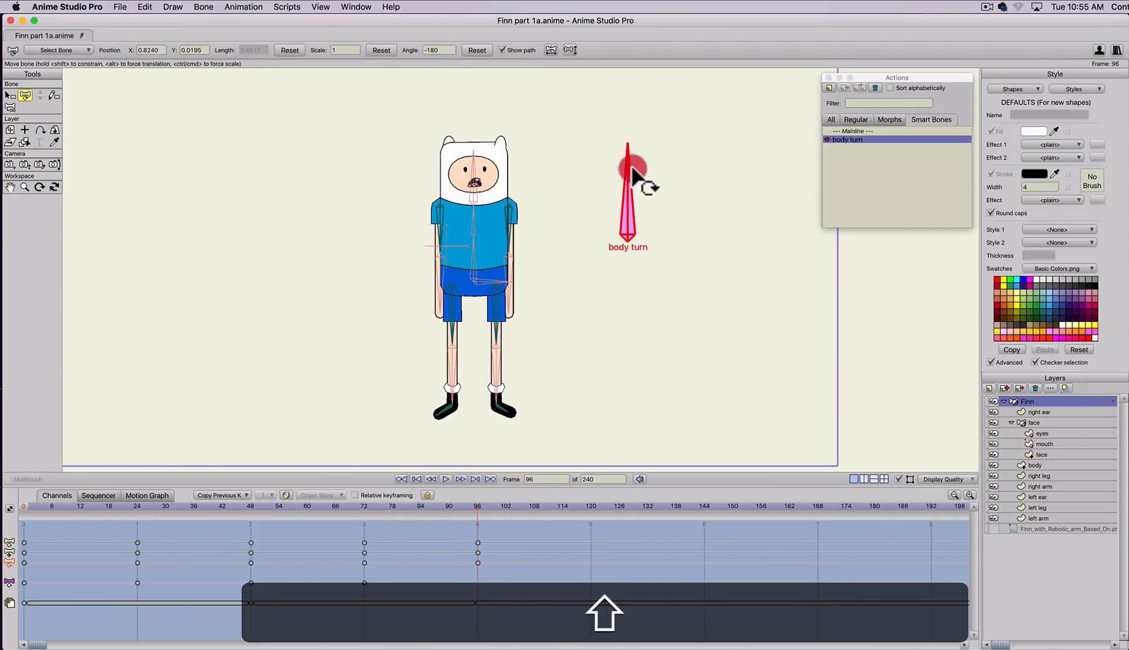
double_click(848, 131)
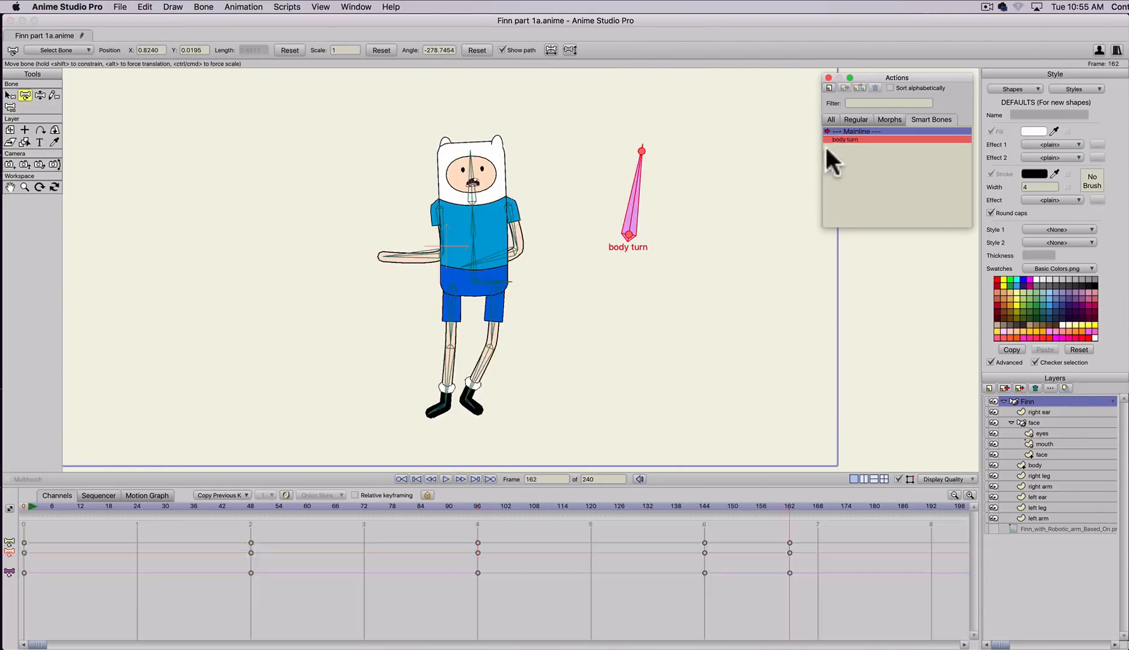
- At Mainline frame 160, rotate the body turn bone slightly past upright to test the corrected end of the turn
drag(630, 509, 779, 500)
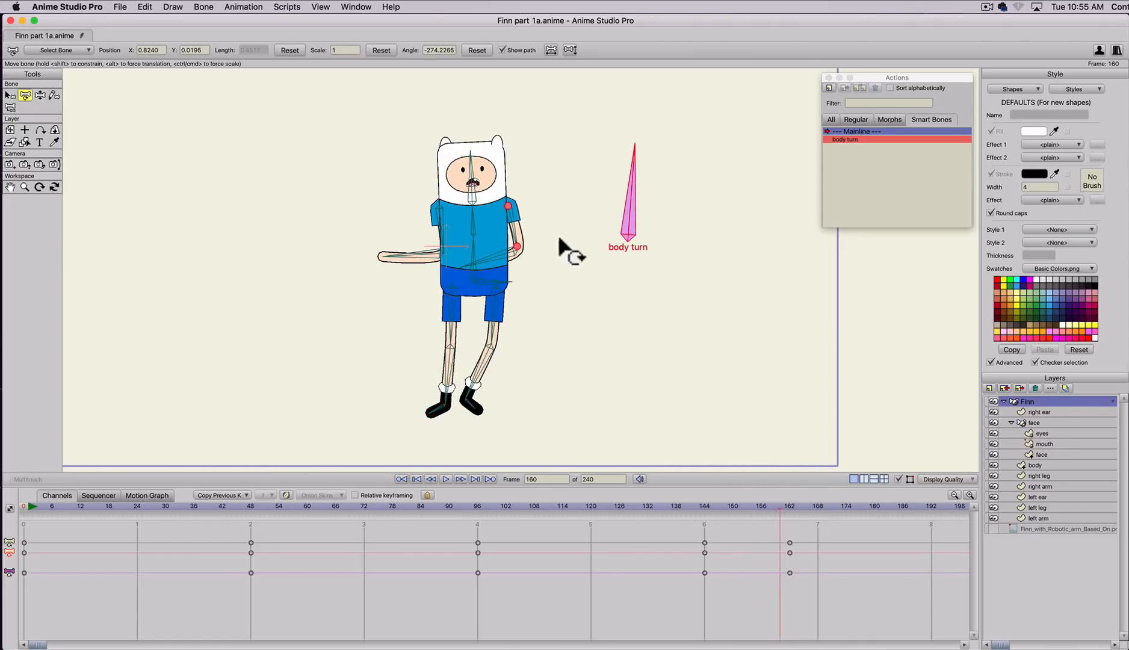
click(633, 205)
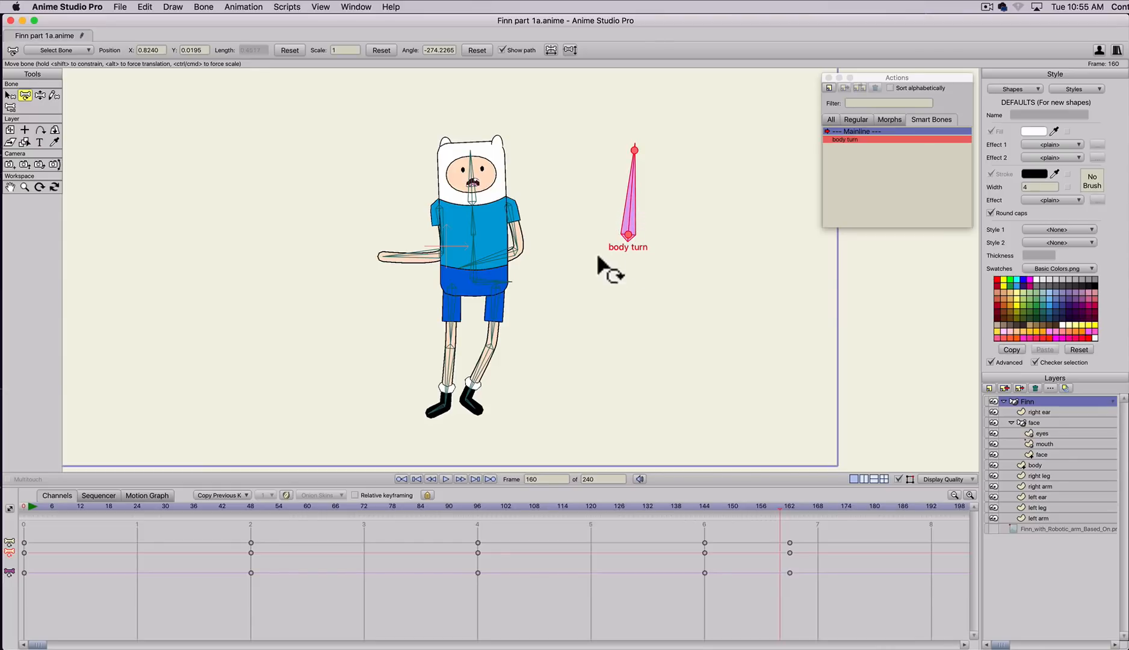
drag(628, 190, 626, 187)
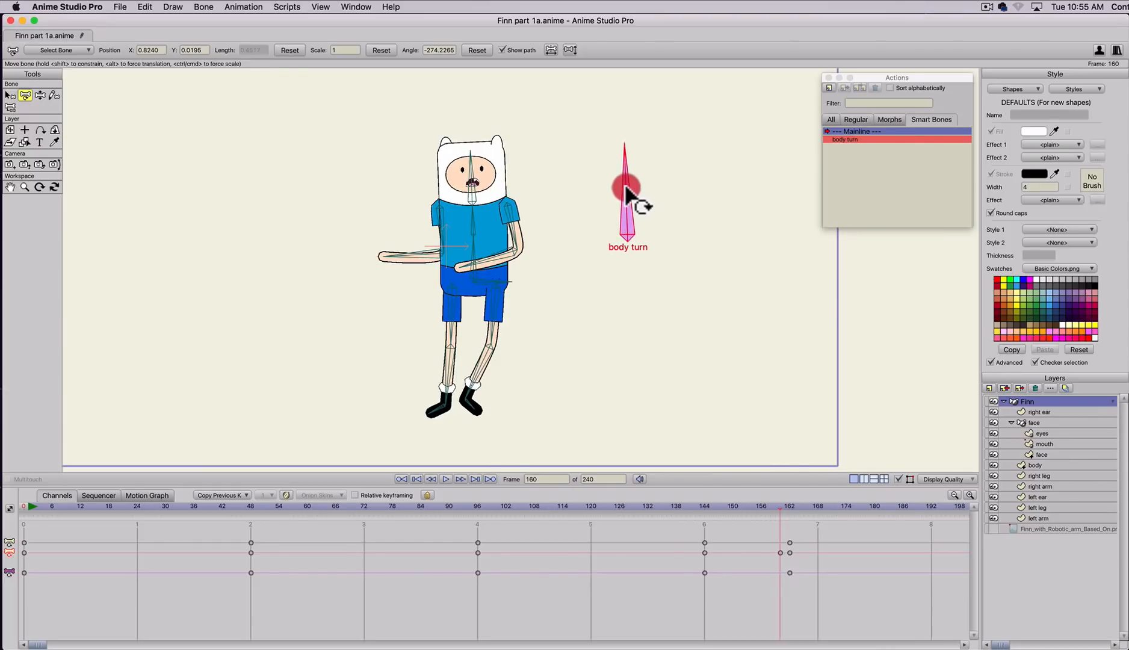
- At frame 160, straighten Finn's bent leg under the body and bend the arm on that side across the waist
key(z)
click(479, 245)
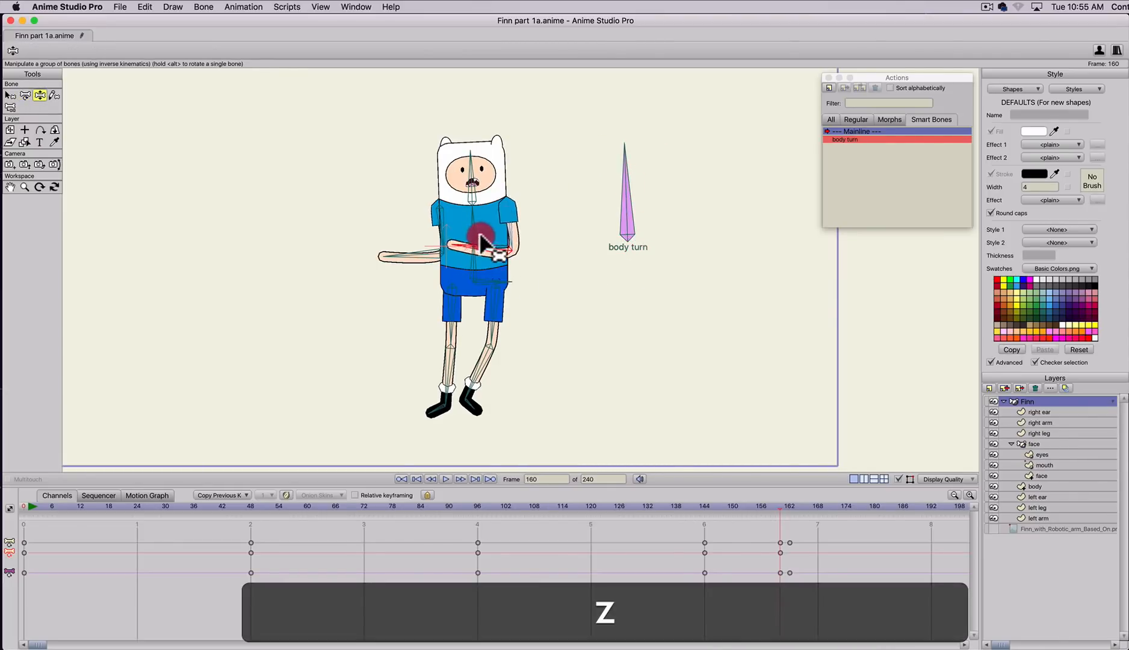
key(z)
drag(472, 368, 509, 406)
click(507, 421)
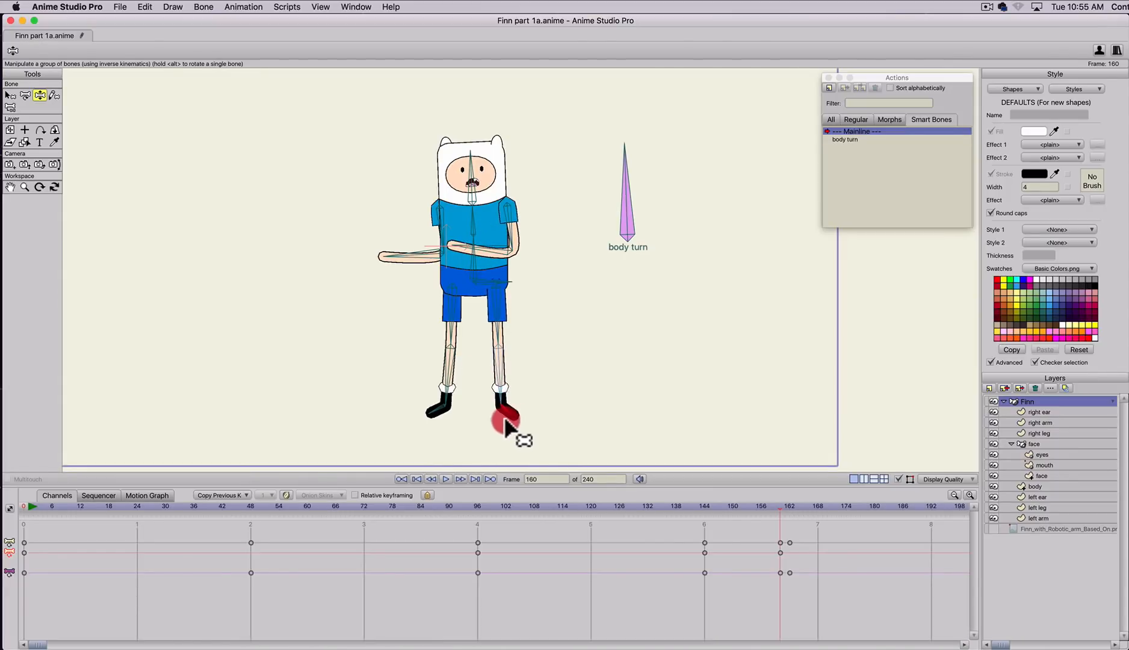
key(z)
click(481, 255)
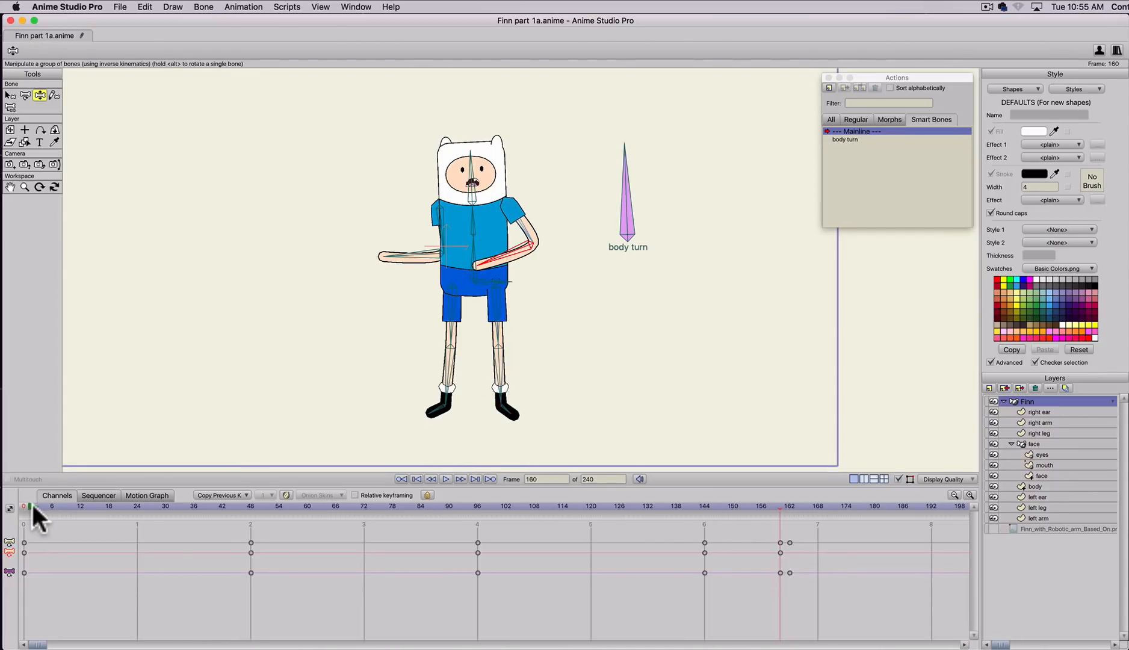
- Scrub through the turn and, at frame 97, lower both of Finn's arms straight down at the sides of the body
click(68, 507)
drag(69, 507, 541, 507)
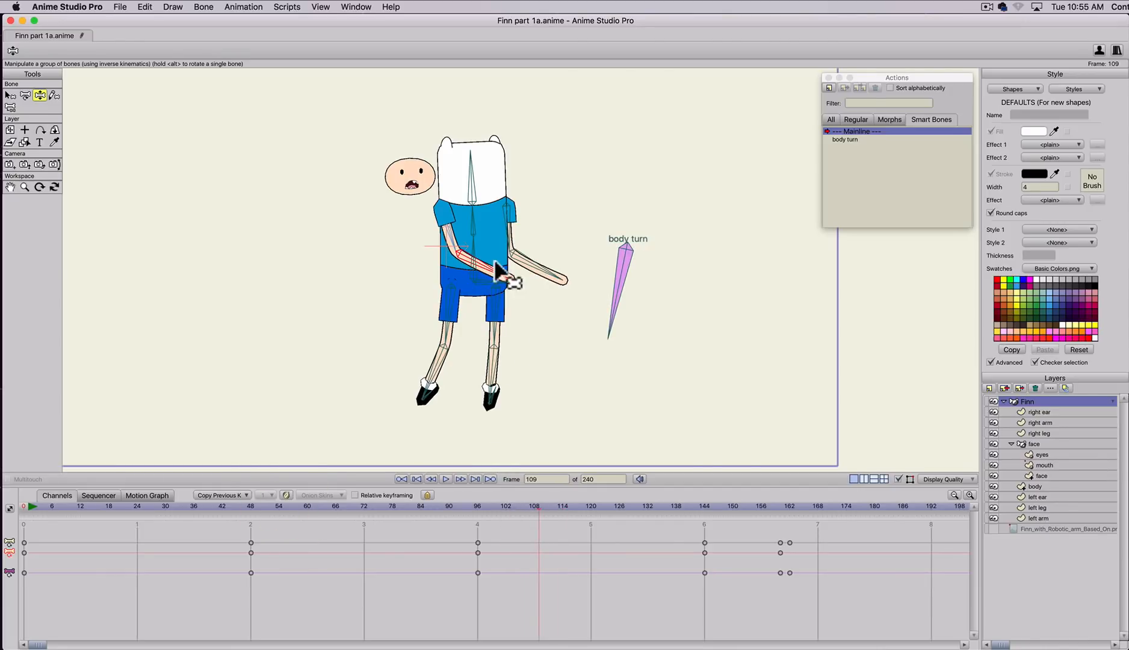
key(z)
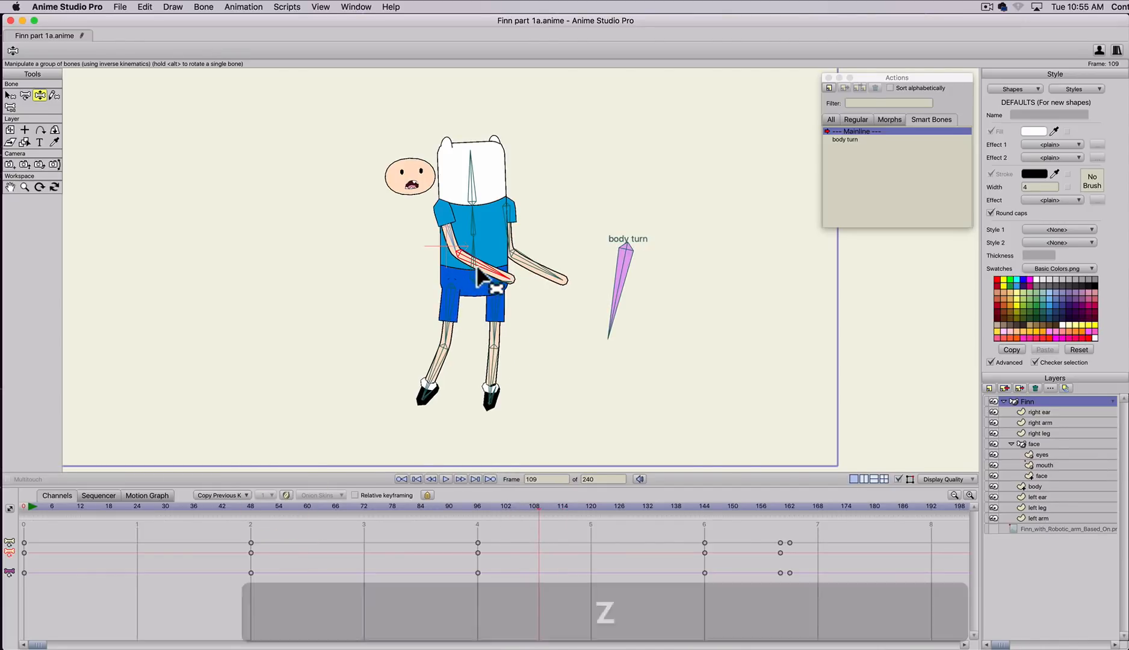
drag(535, 506, 479, 522)
click(479, 521)
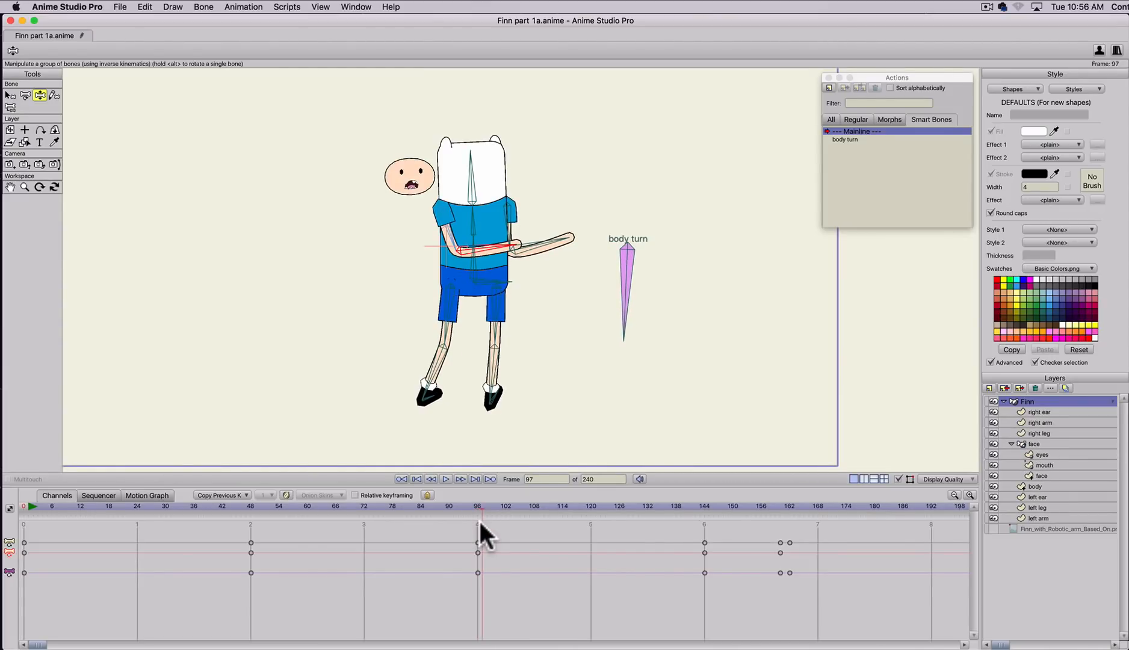
click(479, 522)
key(z)
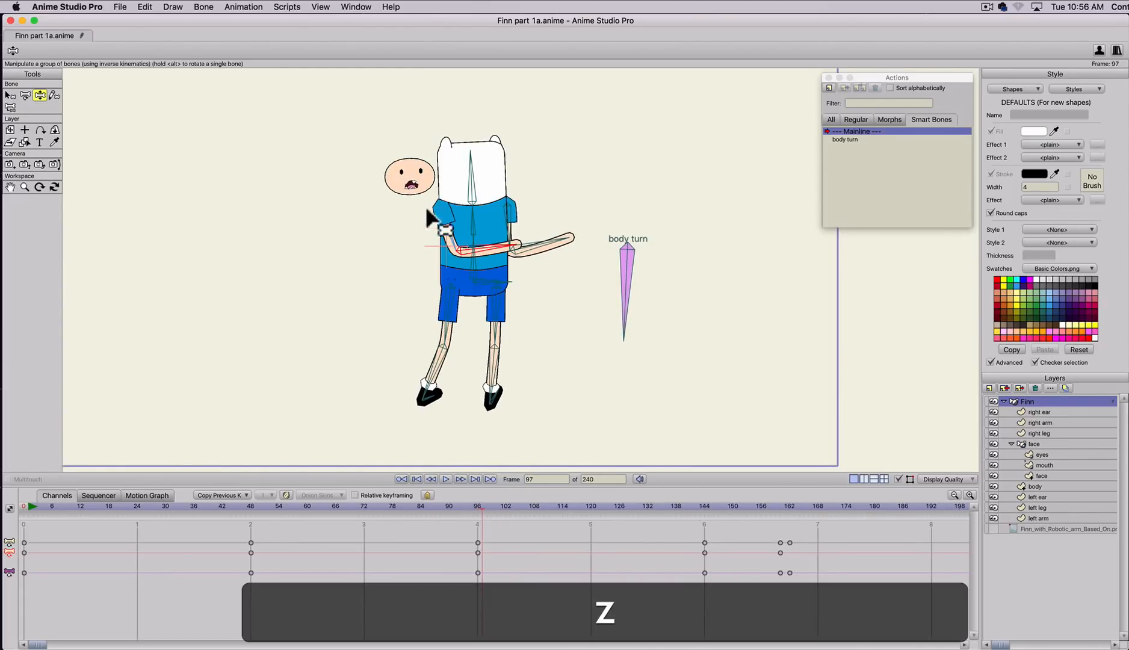
drag(468, 256, 391, 346)
drag(548, 315, 516, 371)
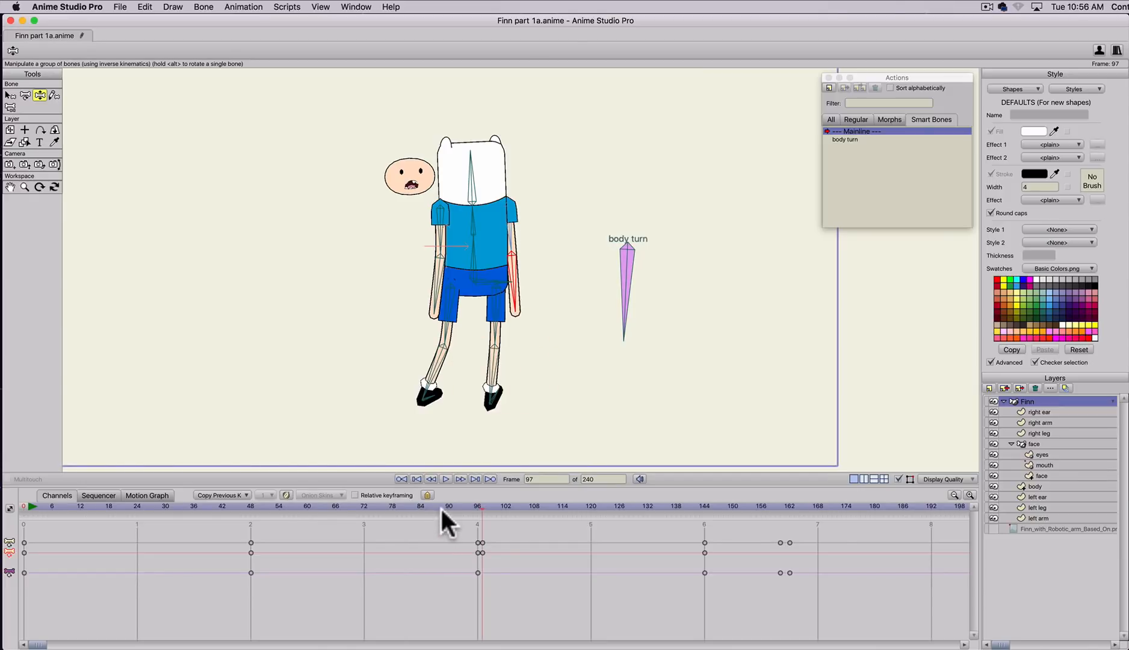
- At frame 149, pose Finn's legs in a side-view step with one knee raised forward and the other leg nearly straight
drag(428, 513, 727, 509)
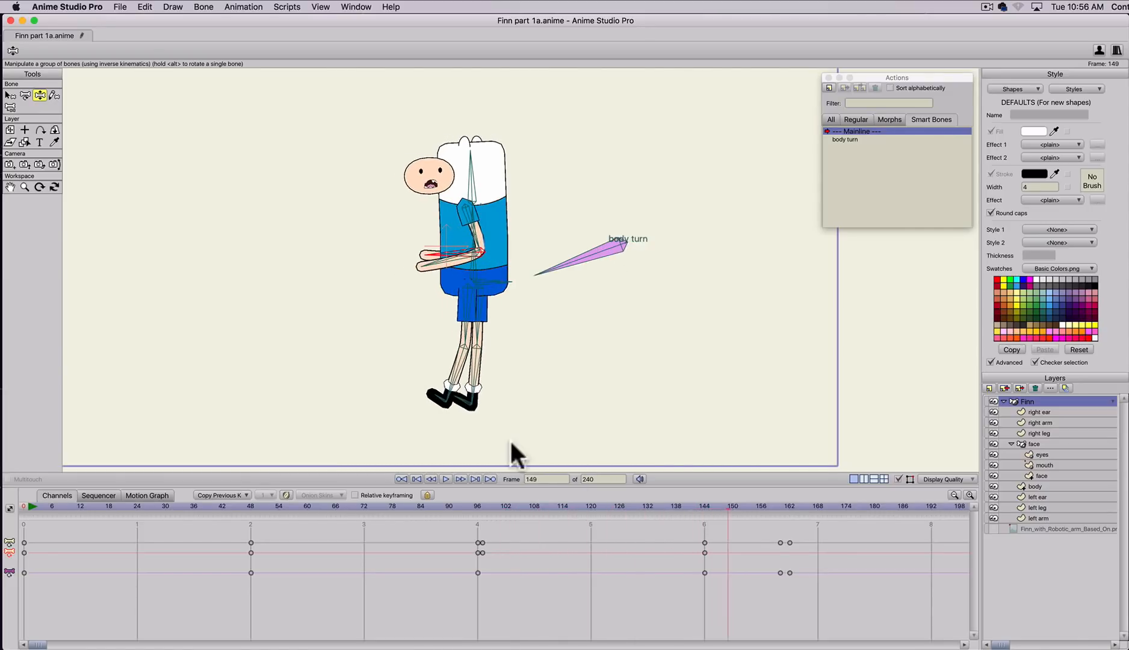
key(z)
drag(468, 393, 527, 376)
drag(451, 360, 431, 329)
drag(507, 364, 465, 400)
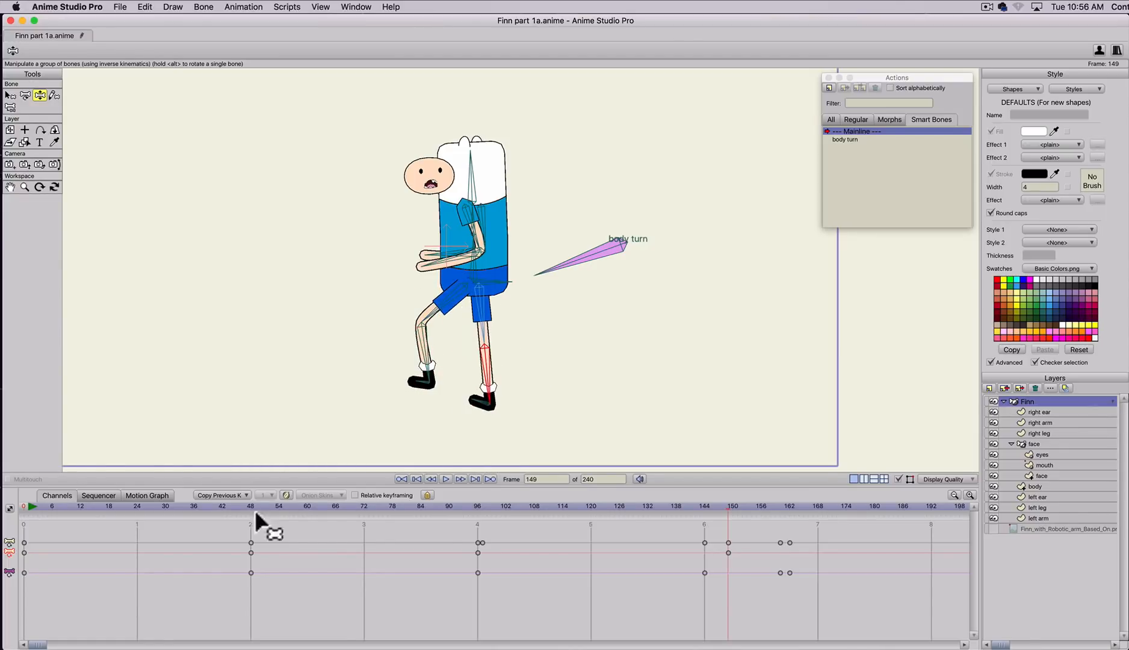